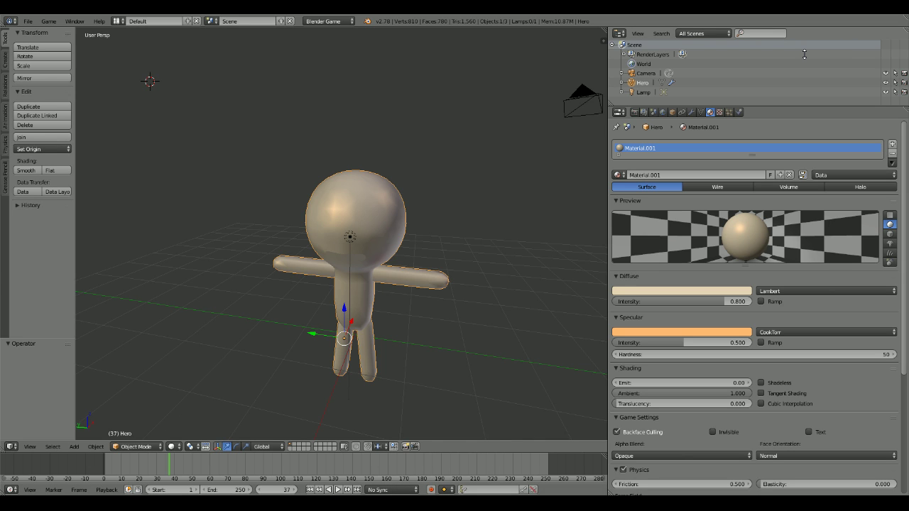
Step: Examine the Hero model from several angles and view its mesh wireframe
{"action": "middle_click_drag", "start_coordinate": [455, 171], "coordinate": [331, 188]}
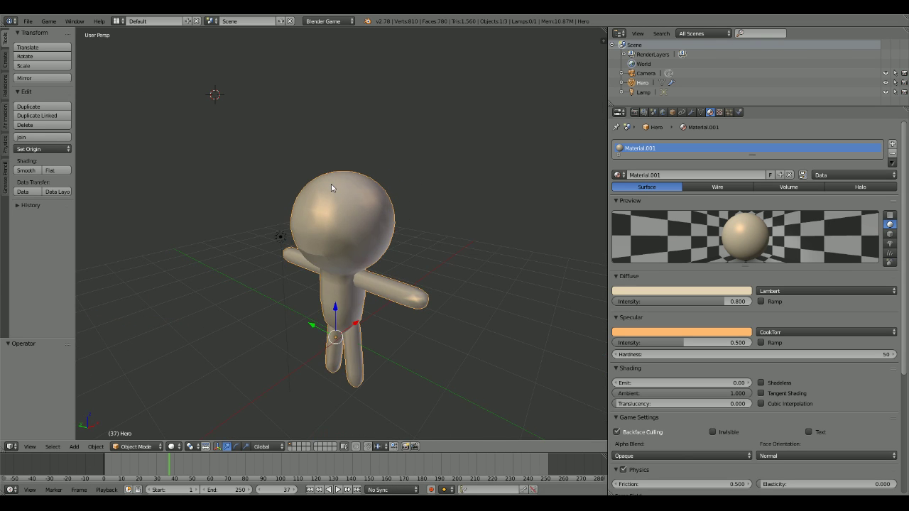
{"action": "key", "text": "a"}
{"action": "middle_click_drag", "start_coordinate": [297, 152], "coordinate": [422, 232]}
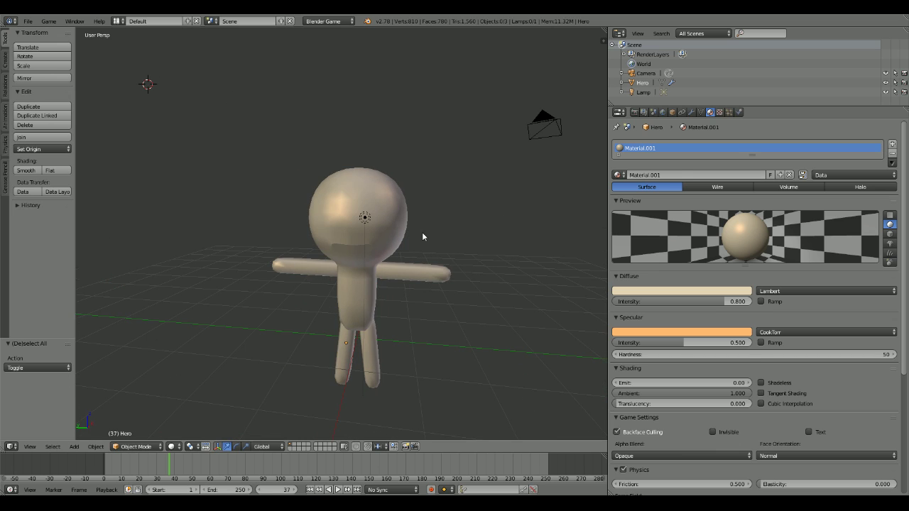
{"action": "key", "text": "Tab"}
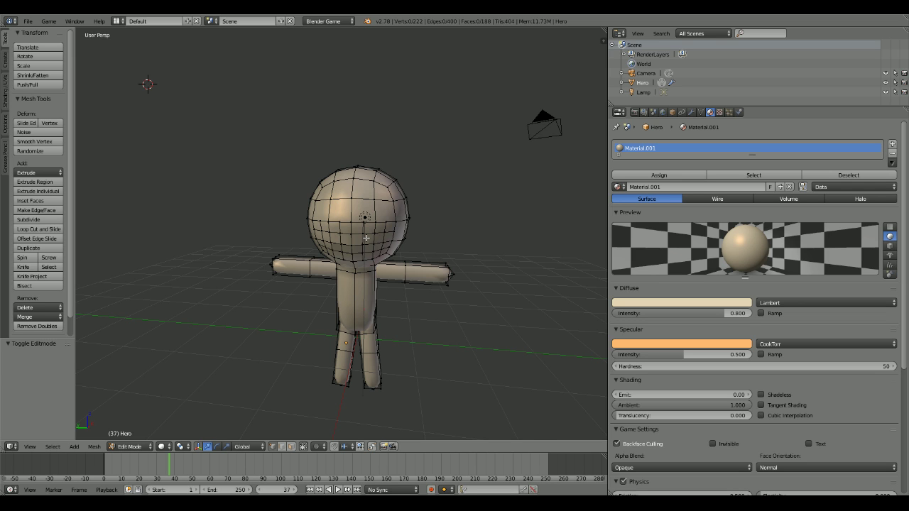
{"action": "middle_click_drag", "start_coordinate": [366, 238], "coordinate": [324, 315]}
{"action": "key", "text": "a"}
{"action": "key", "text": "Tab"}
{"action": "scroll", "coordinate": [339, 246], "scroll_direction": "up", "scroll_amount": 5}
{"action": "scroll", "coordinate": [417, 229], "scroll_direction": "down", "scroll_amount": 2}
{"action": "scroll", "coordinate": [416, 225], "scroll_direction": "down", "scroll_amount": 3}
Step: Add a single-bone armature to the scene with nothing else selected
{"action": "key", "text": "shift+a"}
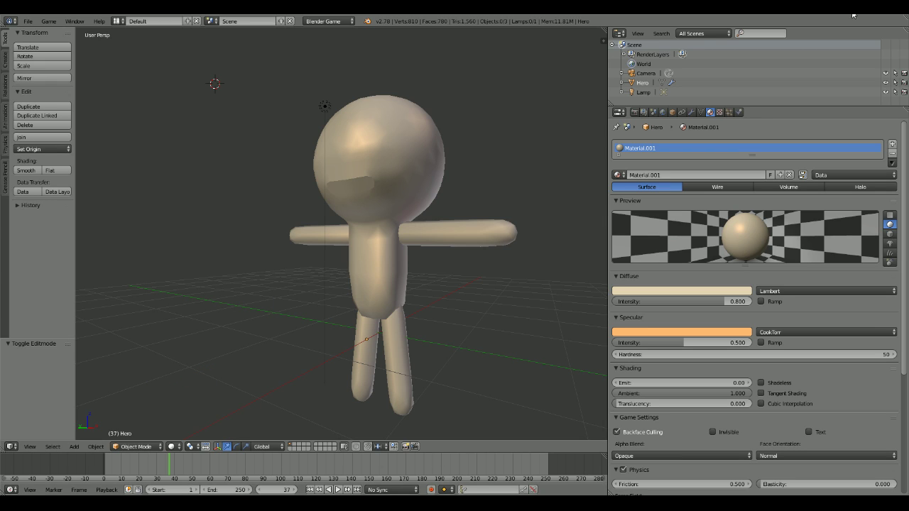
{"action": "middle_click_drag", "start_coordinate": [533, 171], "coordinate": [277, 126]}
{"action": "key", "text": "a"}
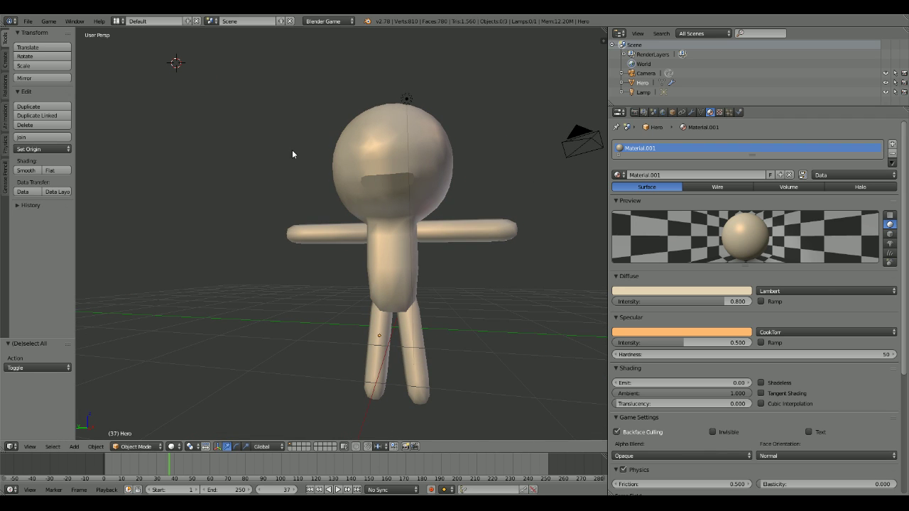
{"action": "key", "text": "shift+a"}
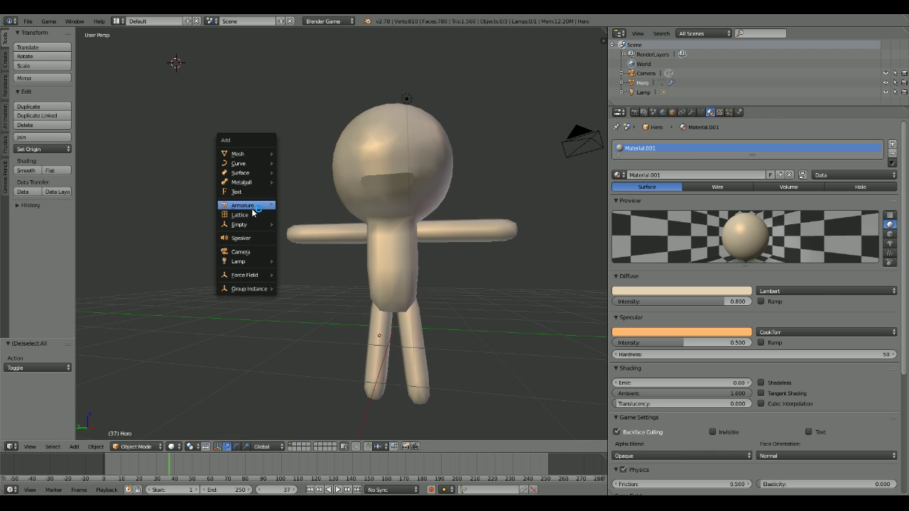
{"action": "mouse_move", "coordinate": [248, 205]}
{"action": "left_click", "coordinate": [324, 206]}
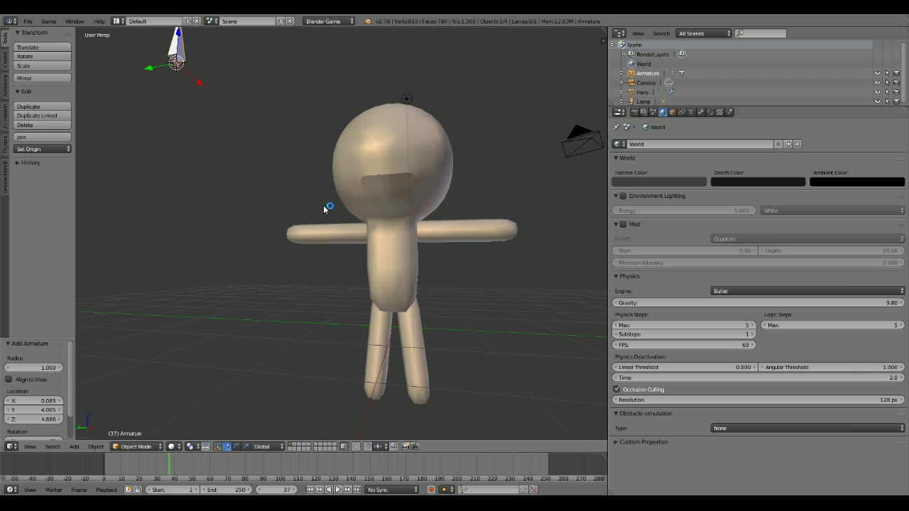
Step: Move the armature down about 3.4 along Z and about -3.5 along Y to the inner end of the character's arm
{"action": "left_click_drag", "start_coordinate": [178, 32], "coordinate": [183, 208]}
{"action": "middle_click_drag", "start_coordinate": [190, 217], "coordinate": [134, 287]}
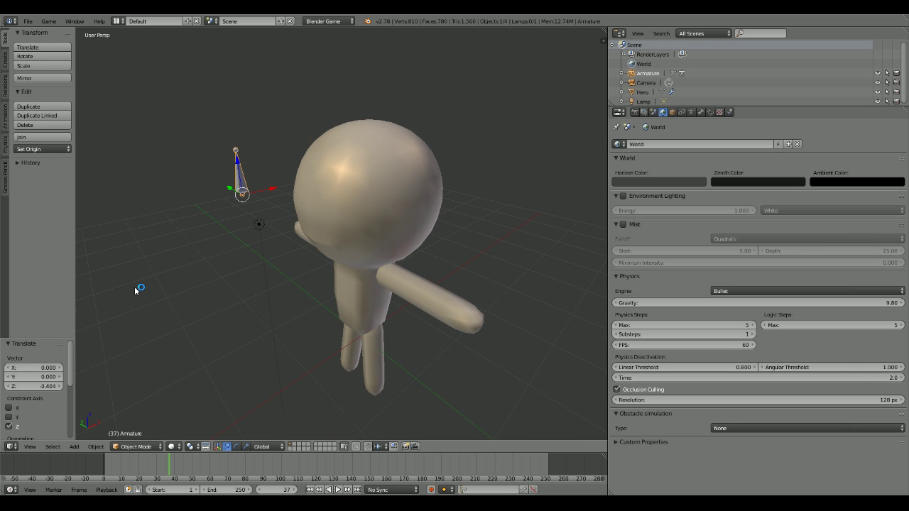
{"action": "left_click_drag", "start_coordinate": [229, 188], "coordinate": [305, 242]}
{"action": "middle_click_drag", "start_coordinate": [305, 242], "coordinate": [346, 261]}
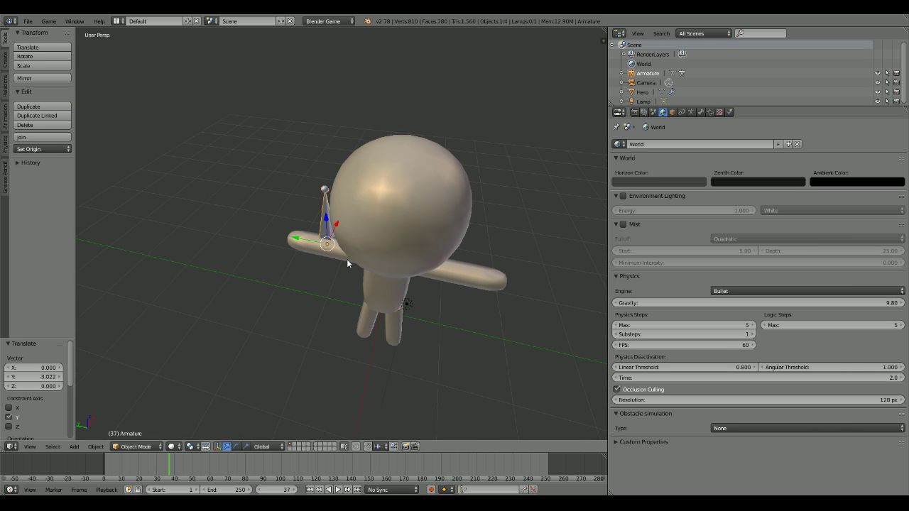
{"action": "left_click_drag", "start_coordinate": [313, 242], "coordinate": [340, 244]}
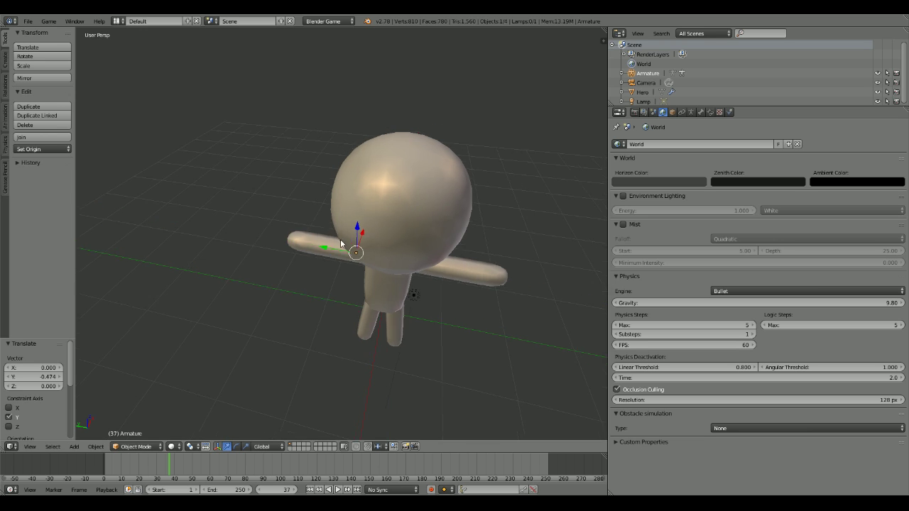
Step: Switch the render engine to Blender Render
{"action": "middle_click_drag", "start_coordinate": [341, 243], "coordinate": [367, 209]}
{"action": "left_click", "coordinate": [327, 21]}
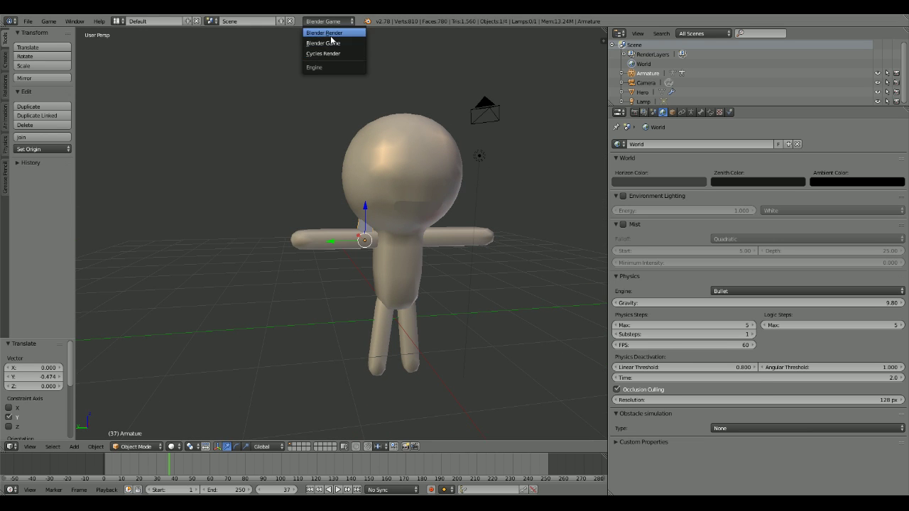
{"action": "left_click", "coordinate": [332, 34]}
Step: Rotate the armature 90° about the global Y axis
{"action": "middle_click_drag", "start_coordinate": [358, 166], "coordinate": [347, 161]}
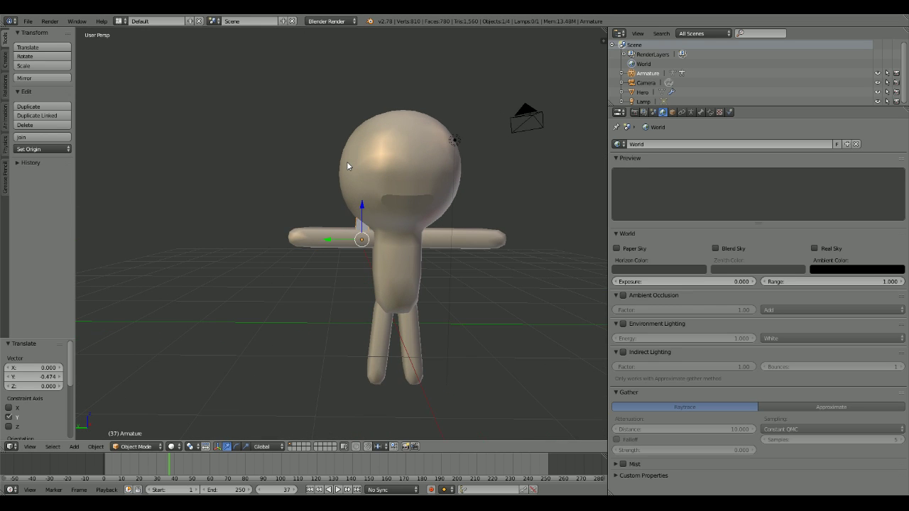
{"action": "type", "text": "r180z"}
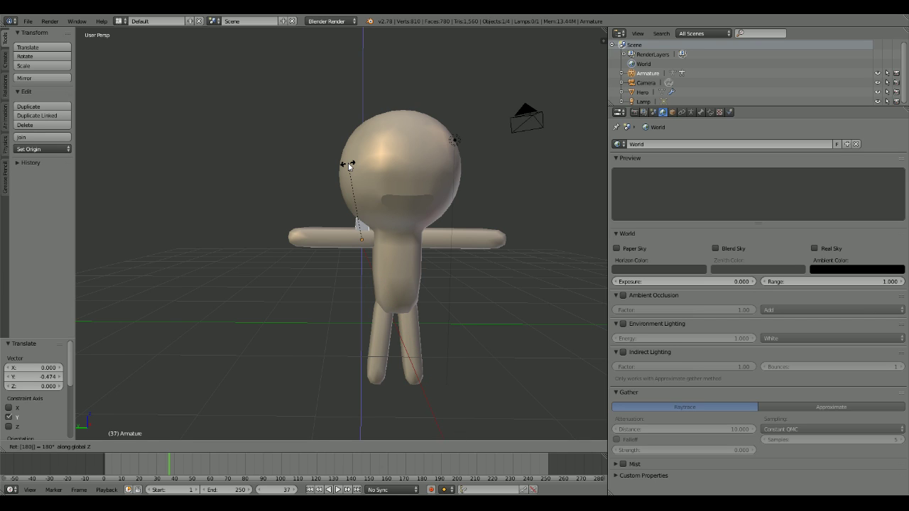
{"action": "key", "text": "BackSpace"}
{"action": "key", "text": "BackSpace"}
{"action": "key", "text": "BackSpace"}
{"action": "type", "text": "90x"}
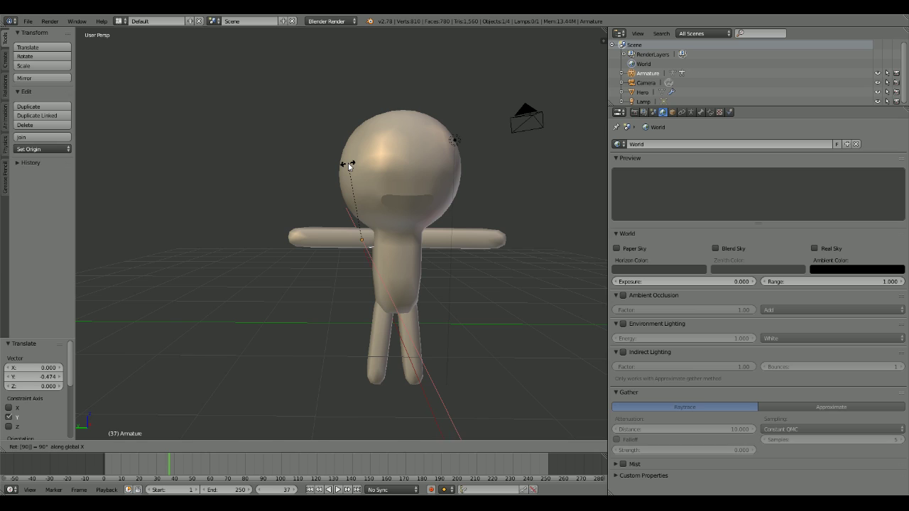
{"action": "type", "text": "y"}
{"action": "key", "text": "Return"}
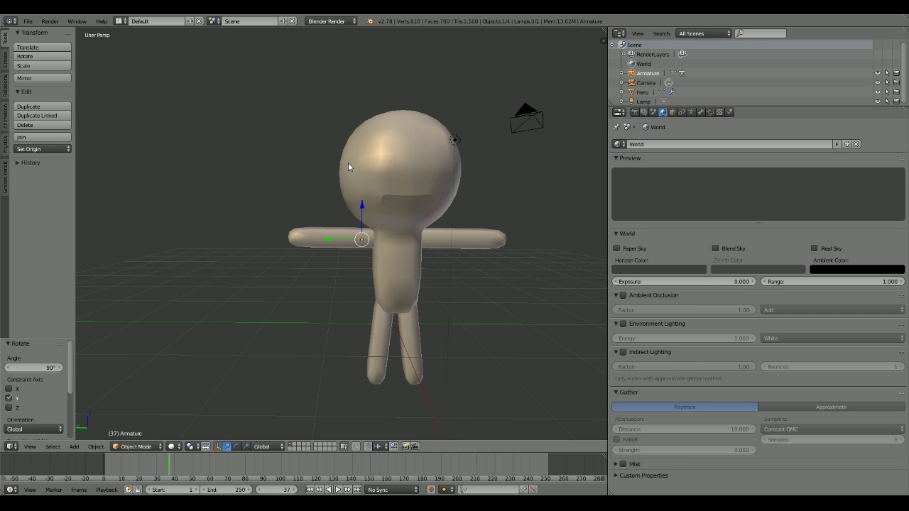
Step: Enable X-Ray display for the armature
{"action": "left_click", "coordinate": [692, 112]}
{"action": "left_click", "coordinate": [765, 277]}
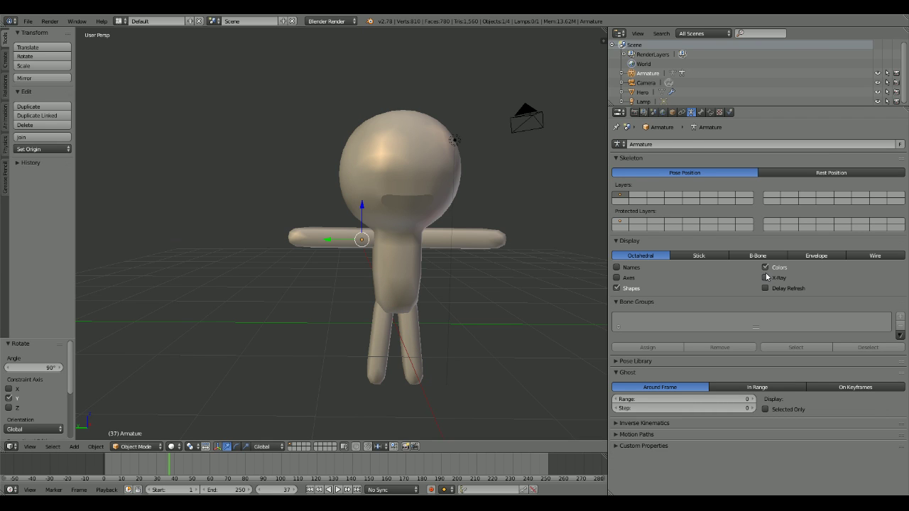
{"action": "key", "text": "KP_8"}
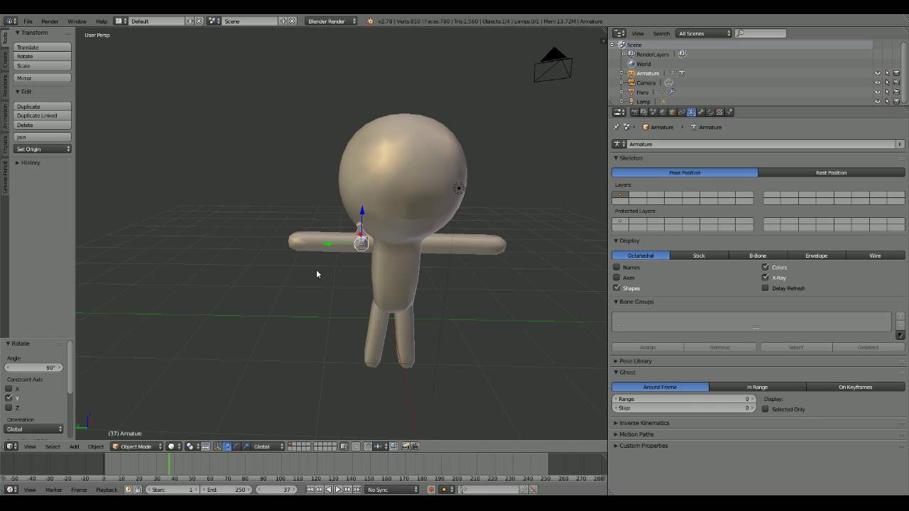
Step: Rotate the armature 90° about the global Z axis and move it -0.4 along Y so it lies along the arm
{"action": "type", "text": "rz90"}
{"action": "key", "text": "Return"}
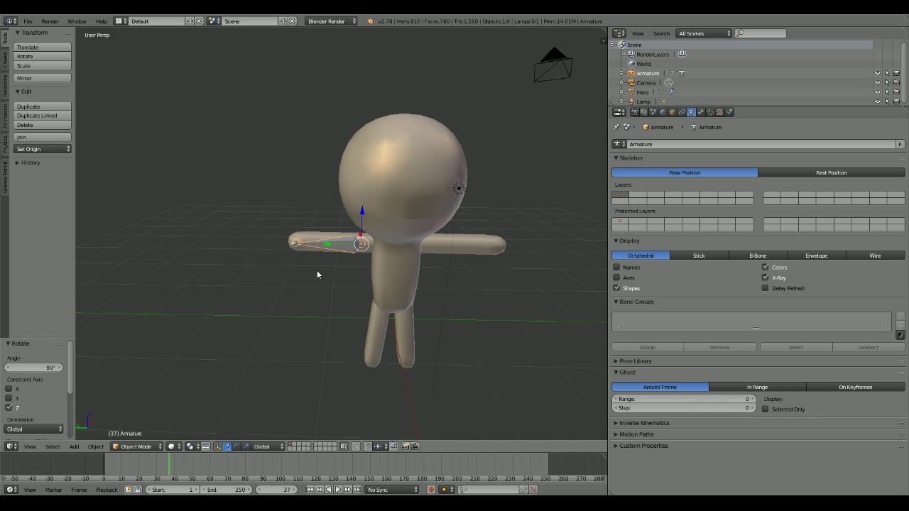
{"action": "key", "text": "KP_2"}
{"action": "type", "text": "gy-0.4"}
{"action": "key", "text": "Return"}
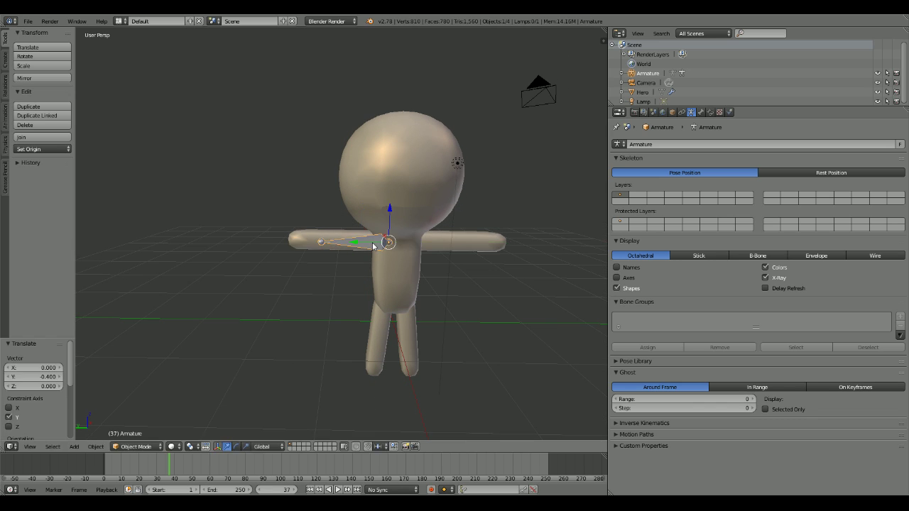
Step: Scale the armature down uniformly by a factor of about 0.404
{"action": "key", "text": "s"}
{"action": "left_click", "coordinate": [420, 251]}
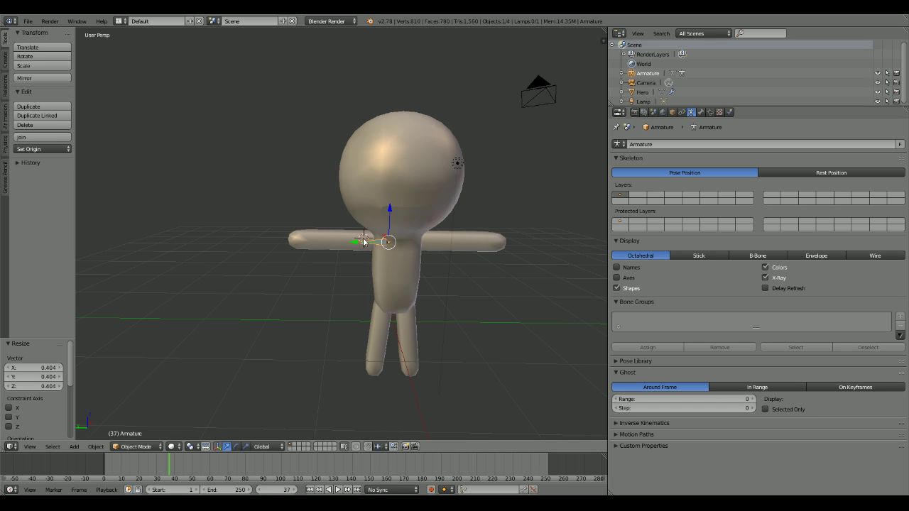
{"action": "key", "text": "Tab"}
{"action": "key", "text": "Tab"}
{"action": "right_click", "coordinate": [384, 211]}
{"action": "key", "text": "Tab"}
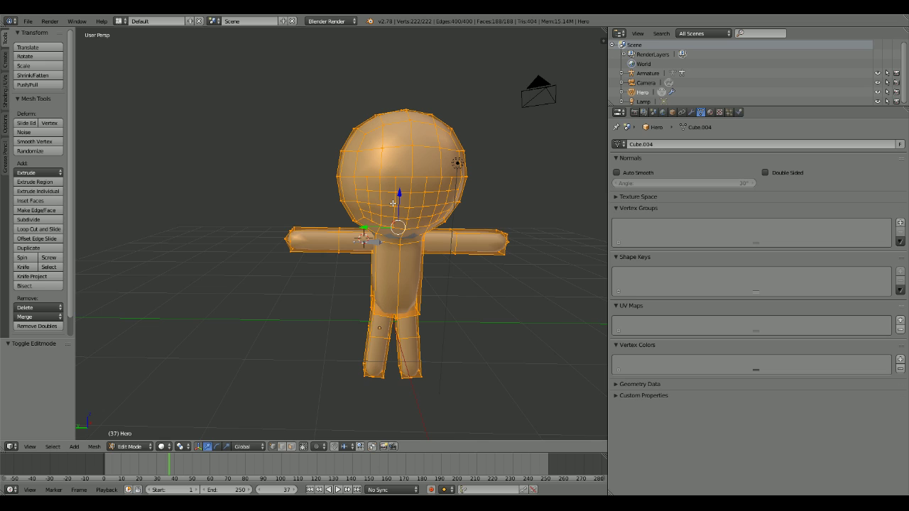
{"action": "key", "text": "Tab"}
Step: Lengthen the arm bone by moving its tip about 0.22 along Y toward the hand
{"action": "right_click", "coordinate": [377, 244]}
{"action": "key", "text": "Tab"}
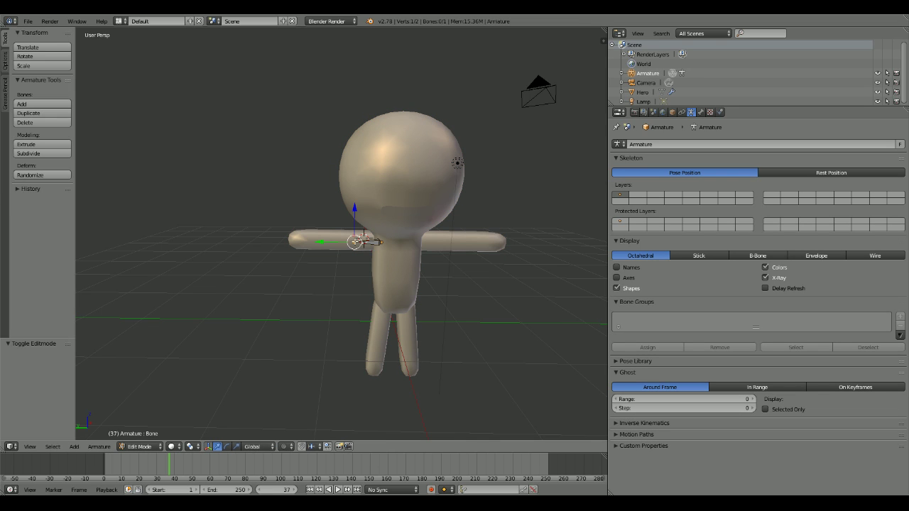
{"action": "left_click_drag", "start_coordinate": [333, 242], "coordinate": [317, 244]}
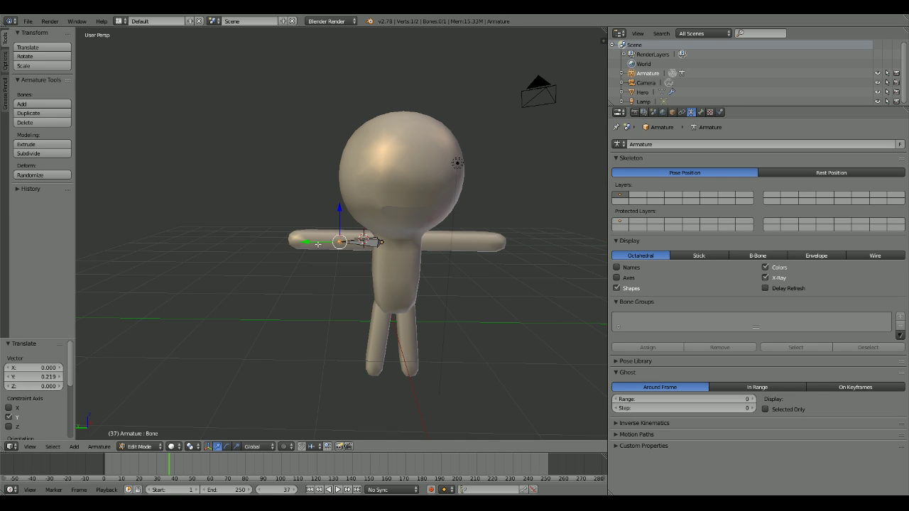
{"action": "key", "text": "Tab"}
Step: Select the Hero mesh and check how the bone sits inside it from the front, side and top
{"action": "right_click", "coordinate": [397, 184]}
{"action": "key", "text": "Tab"}
{"action": "key", "text": "Tab"}
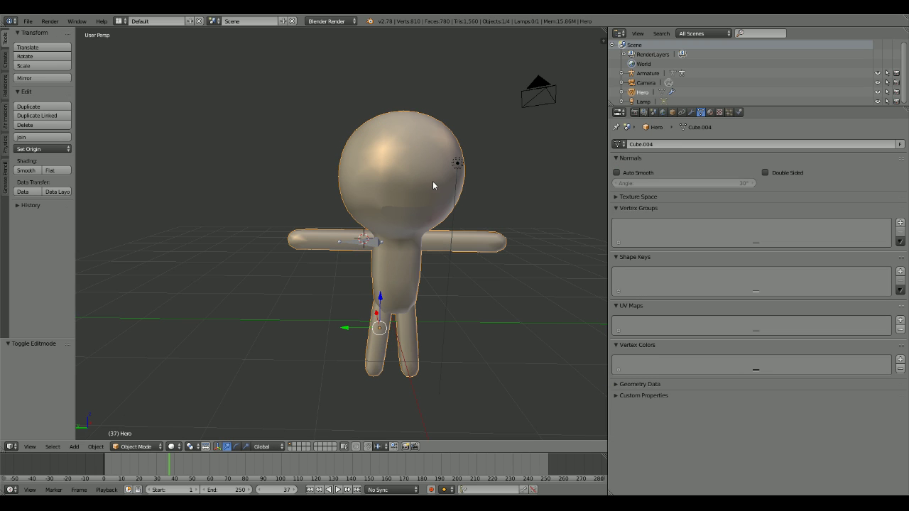
{"action": "key", "text": "KP_1"}
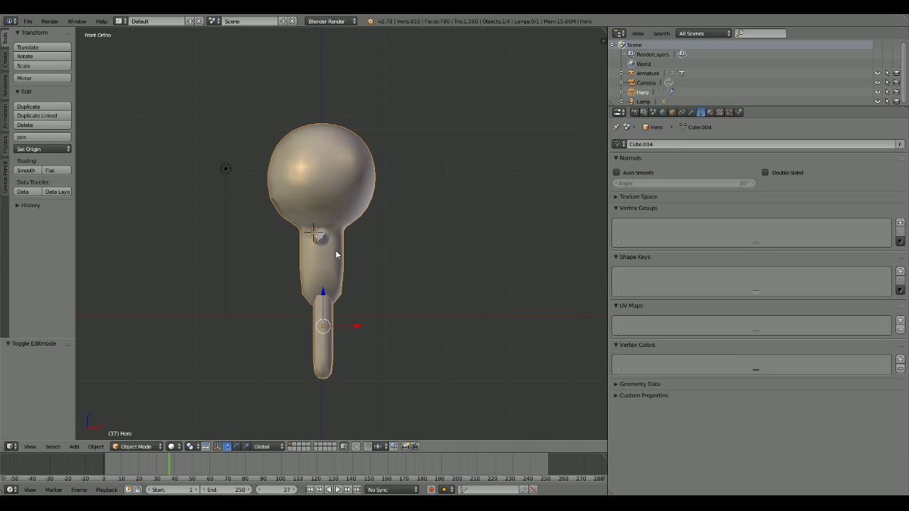
{"action": "key", "text": "KP_3"}
{"action": "key", "text": "KP_7"}
{"action": "key", "text": "KP_1"}
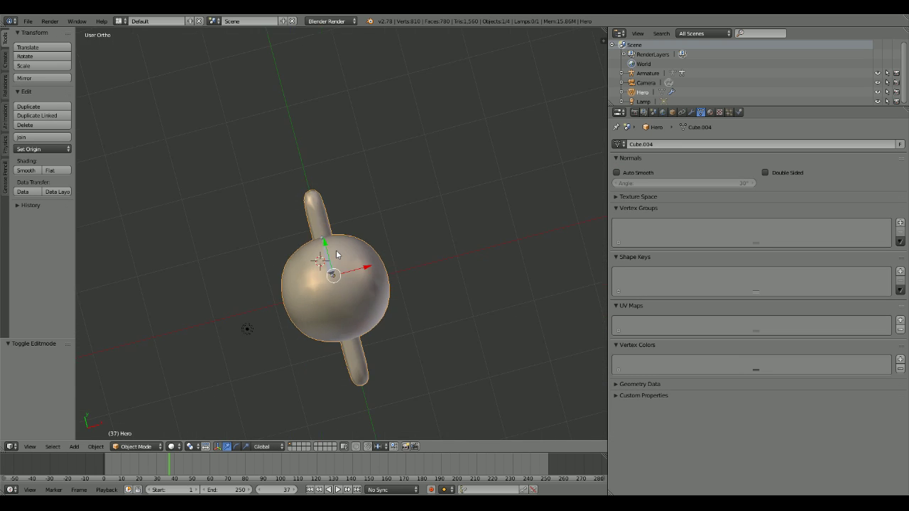
{"action": "key", "text": "KP_3"}
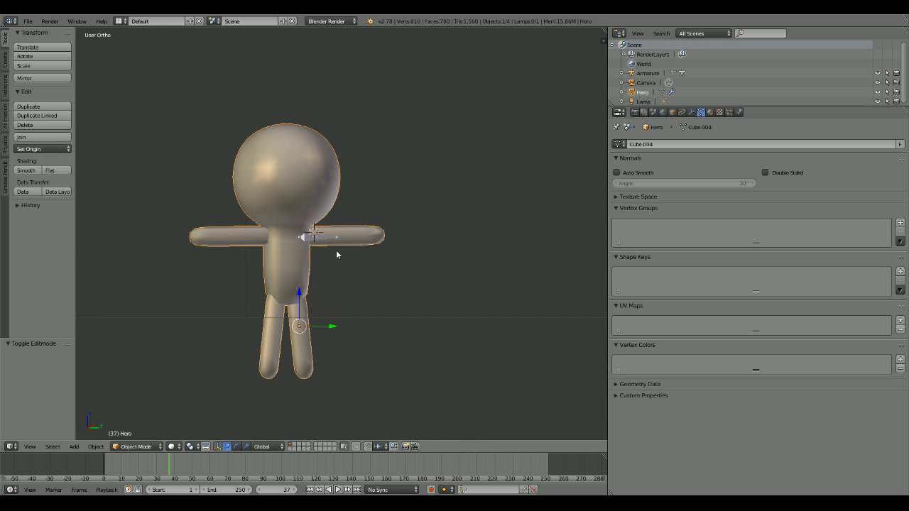
{"action": "key", "text": "KP_1"}
Step: In left orthographic view, move the arm bone's base about 0.106 along Y to the shoulder
{"action": "key", "text": "ctrl+KP_3"}
{"action": "scroll", "coordinate": [336, 254], "scroll_direction": "up", "scroll_amount": 5}
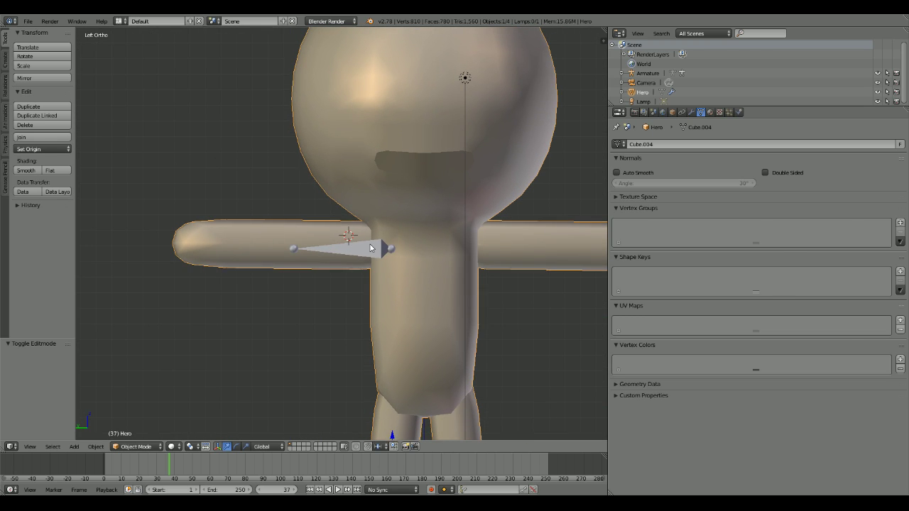
{"action": "right_click", "coordinate": [370, 248]}
{"action": "key", "text": "Tab"}
{"action": "right_click", "coordinate": [391, 248]}
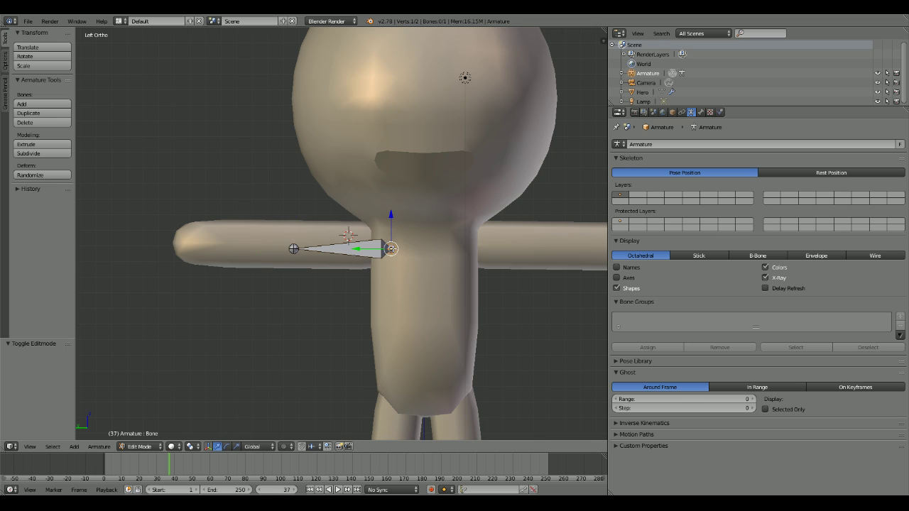
{"action": "key", "text": "g"}
{"action": "key", "text": "y"}
{"action": "left_click", "coordinate": [347, 247]}
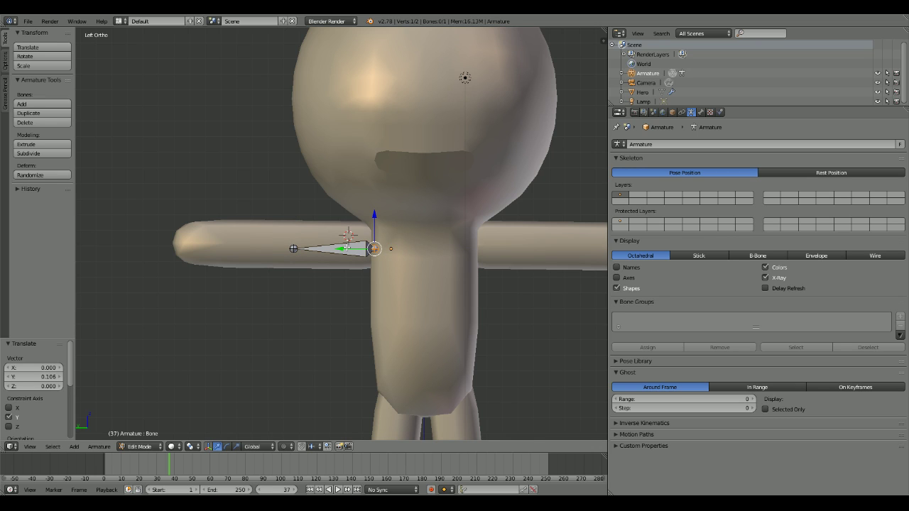
Step: Nudge the whole armature slightly up along Z to centre it in the arm
{"action": "key", "text": "Tab"}
{"action": "key", "text": "Tab"}
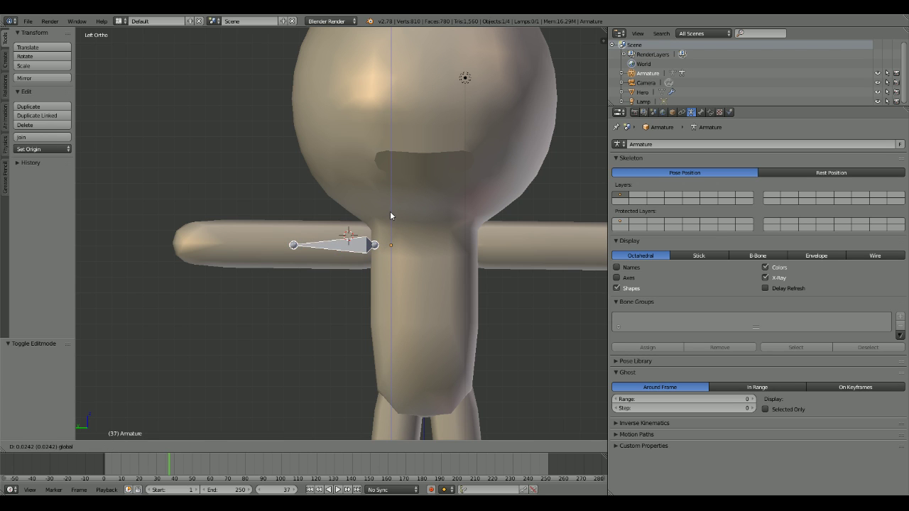
{"action": "middle_click_drag", "start_coordinate": [393, 272], "coordinate": [342, 281]}
Step: Extrude a second bone from the arm bone's tip, about 0.709 along Y to the end of the hand
{"action": "right_click", "coordinate": [300, 249]}
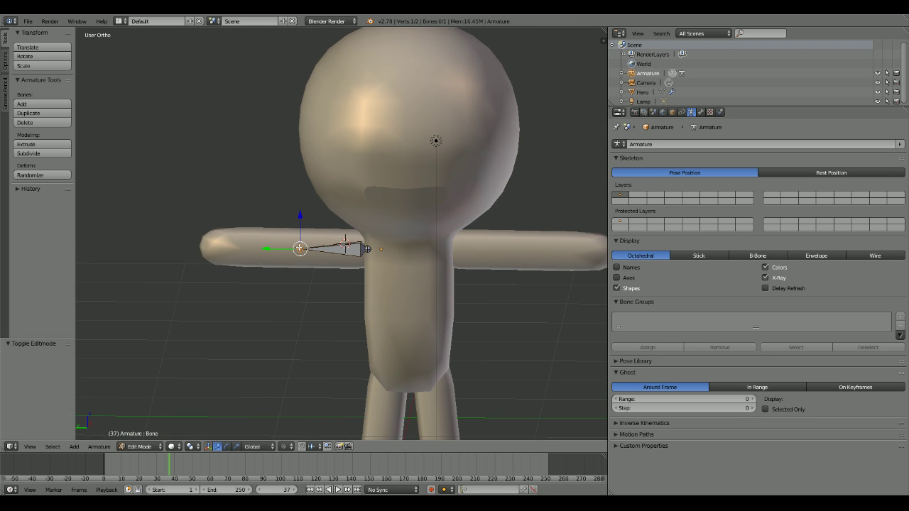
{"action": "key", "text": "e"}
{"action": "key", "text": "x"}
{"action": "key", "text": "y"}
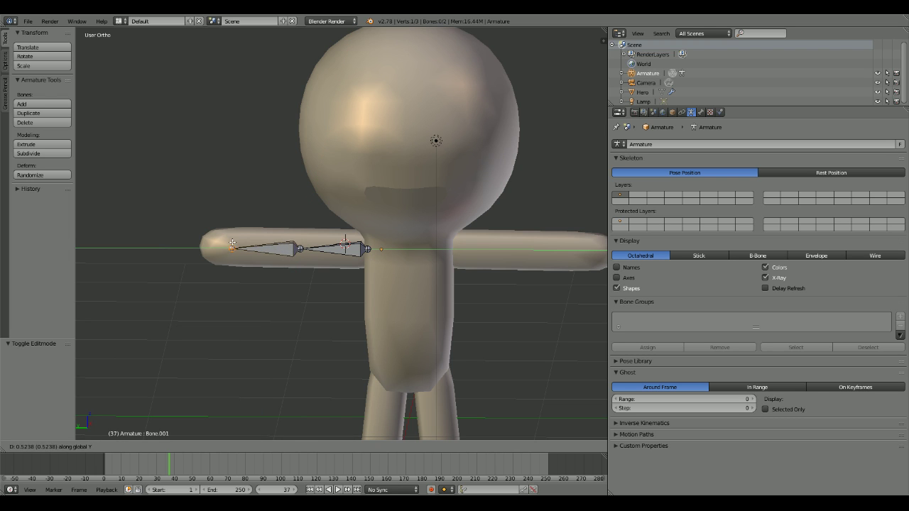
{"action": "left_click", "coordinate": [209, 243]}
{"action": "middle_click_drag", "start_coordinate": [319, 241], "coordinate": [372, 264]}
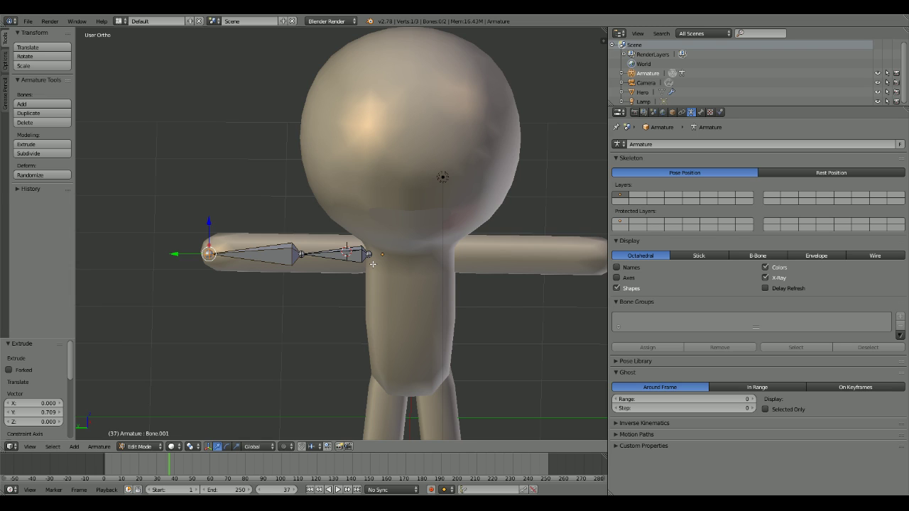
{"action": "key", "text": "Tab"}
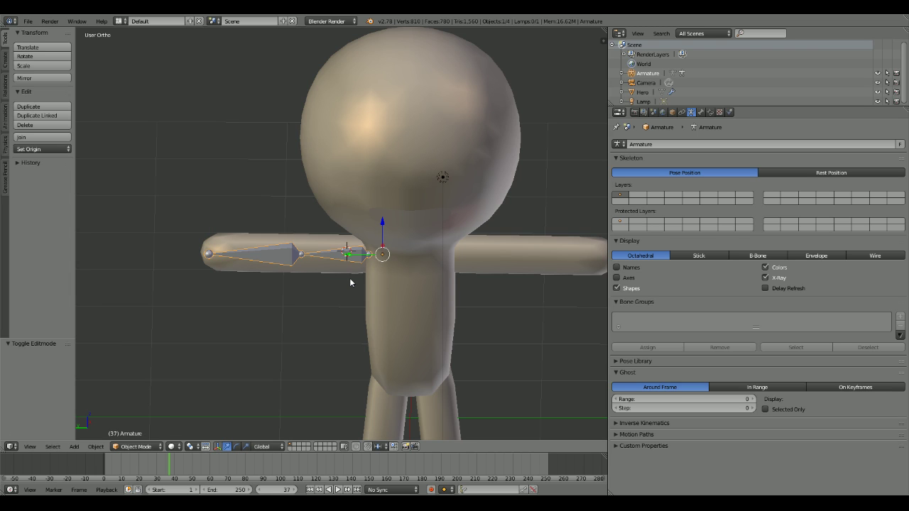
{"action": "key", "text": "shift+d"}
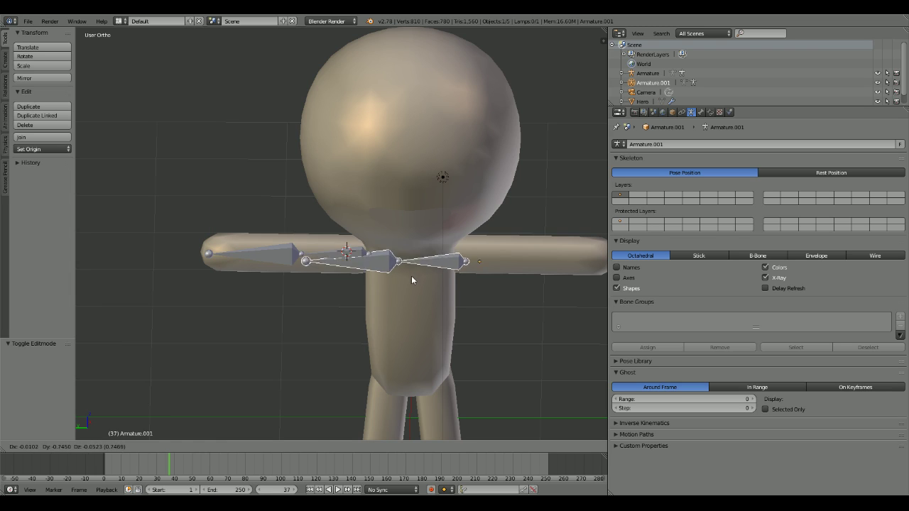
{"action": "key", "text": "y"}
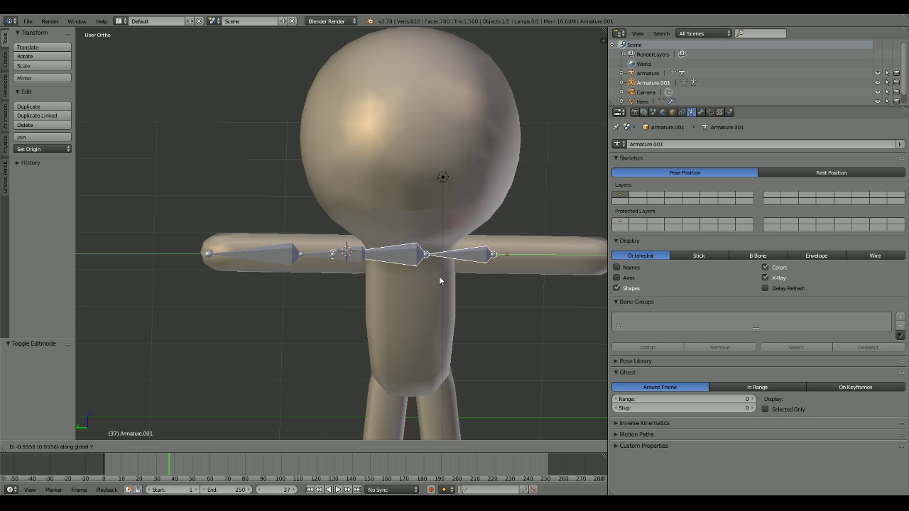
{"action": "left_click", "coordinate": [420, 271]}
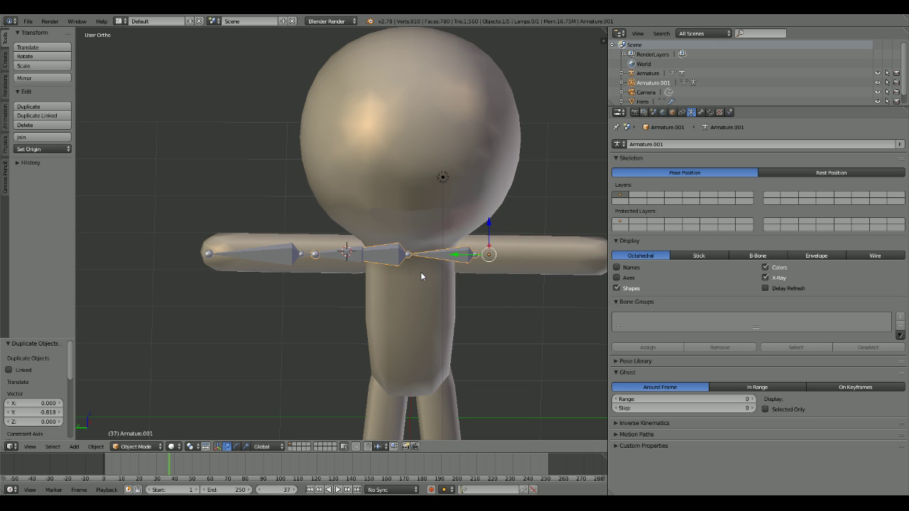
{"action": "key", "text": "x"}
{"action": "left_click", "coordinate": [420, 272]}
{"action": "left_click", "coordinate": [363, 257]}
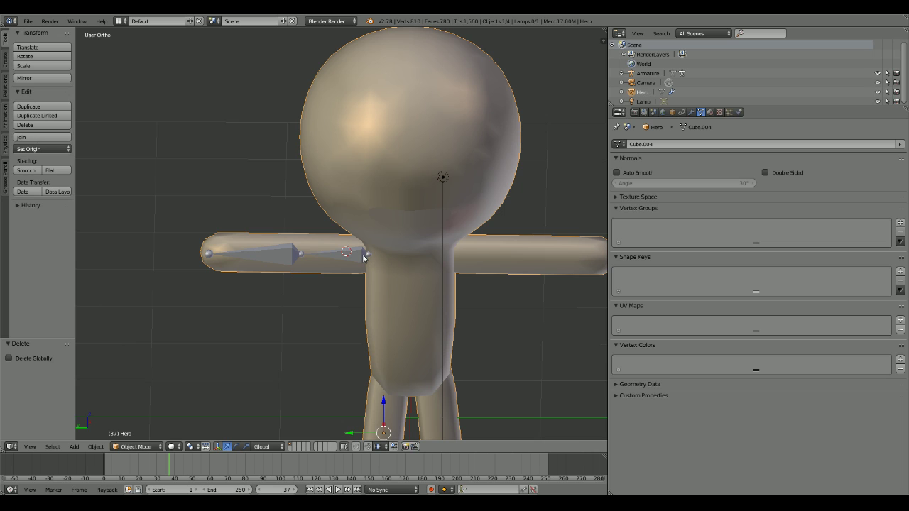
Step: In the armature's Edit Mode, duplicate both arm bones and move the copies about -0.698 along Y
{"action": "right_click", "coordinate": [333, 259]}
{"action": "key", "text": "Tab"}
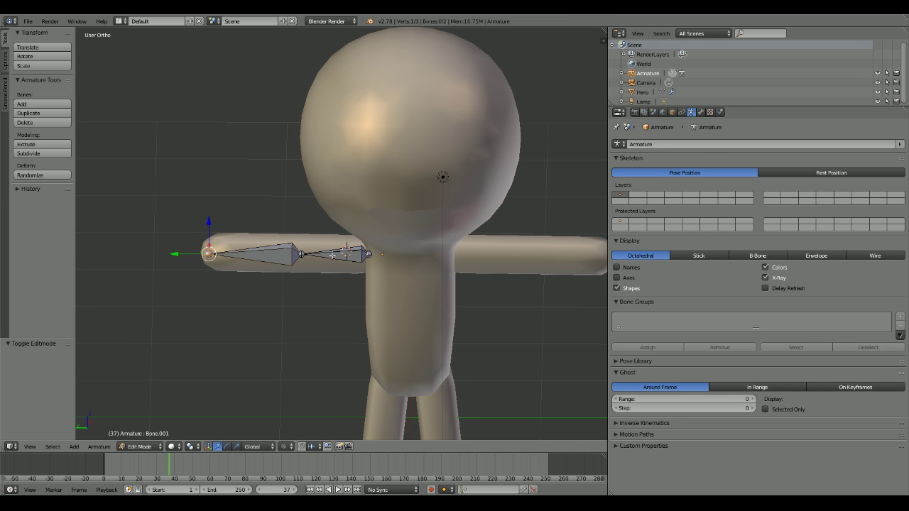
{"action": "right_click", "coordinate": [333, 259]}
{"action": "right_click", "coordinate": [271, 245], "text": "shift"}
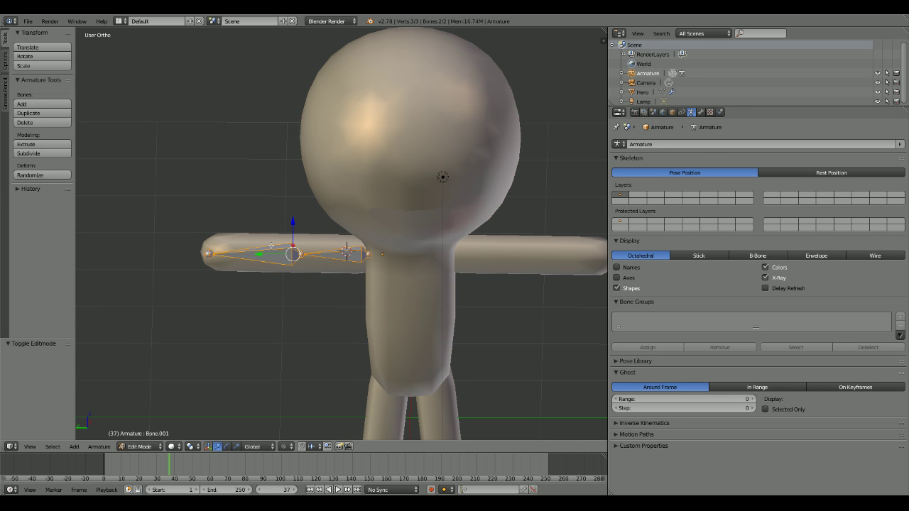
{"action": "key", "text": "e"}
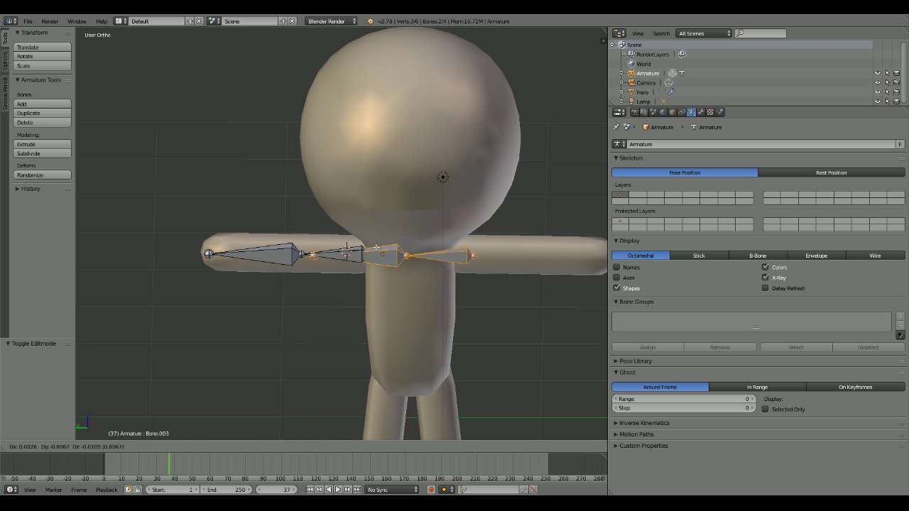
{"action": "key", "text": "x"}
{"action": "key", "text": "y"}
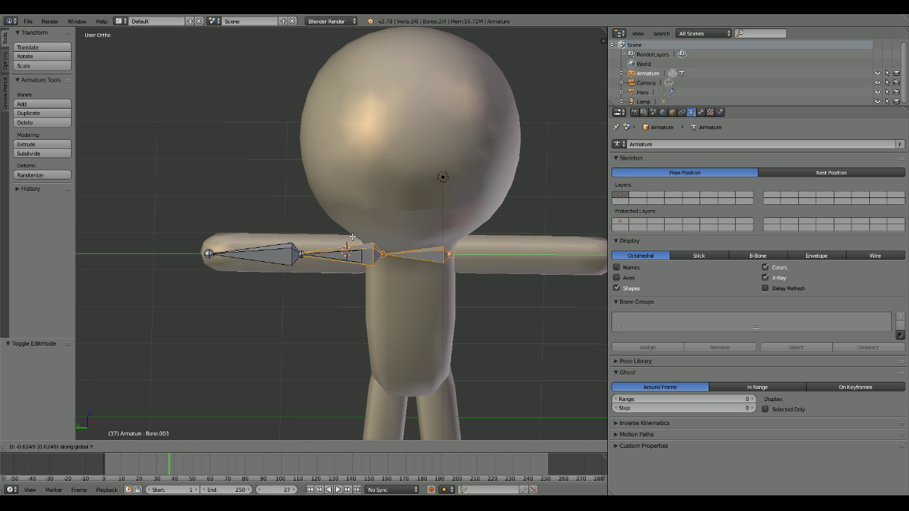
{"action": "left_click", "coordinate": [362, 238]}
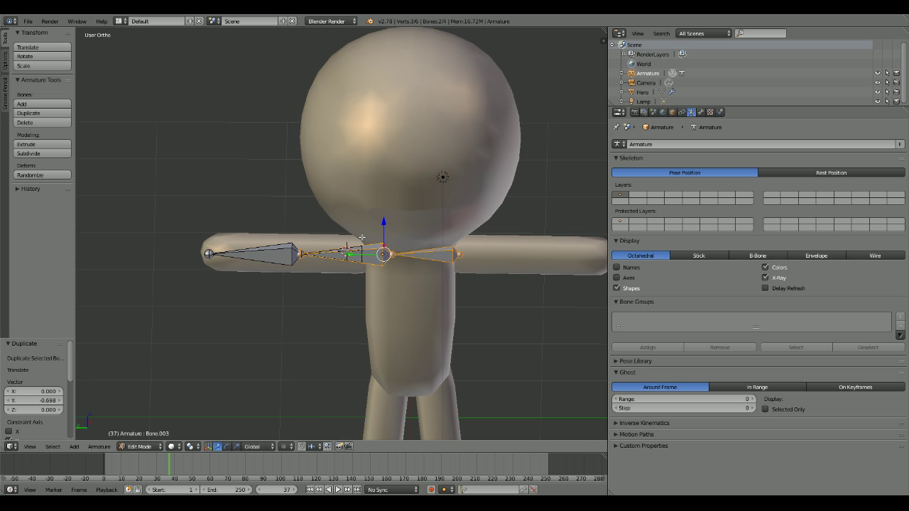
Step: Rotate the duplicated bones 180° about X and move them about -1.090 along Y into the opposite arm
{"action": "type", "text": "r1"}
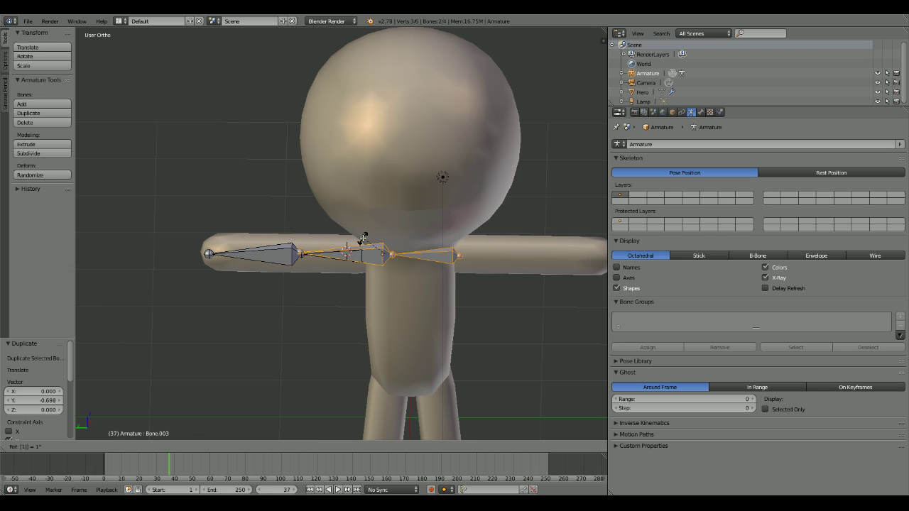
{"action": "type", "text": "80x"}
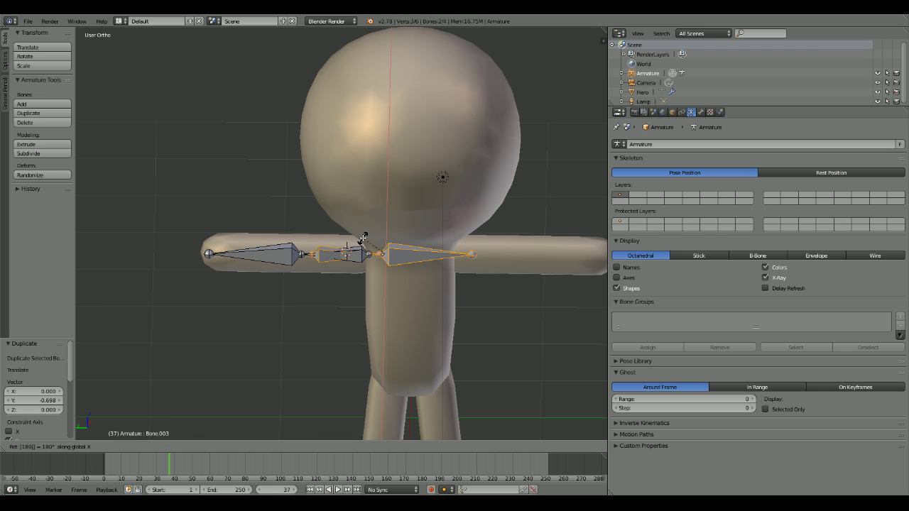
{"action": "key", "text": "Return"}
{"action": "key", "text": "g"}
{"action": "key", "text": "y"}
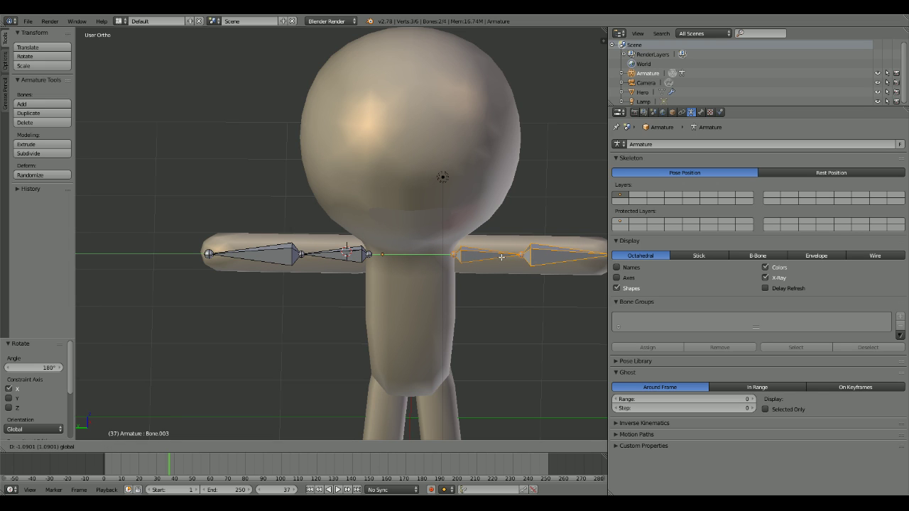
{"action": "left_click", "coordinate": [502, 258]}
Step: Show the armature's object properties and inspect the bones in both arms by selecting them individually
{"action": "middle_click_drag", "start_coordinate": [503, 257], "coordinate": [506, 224]}
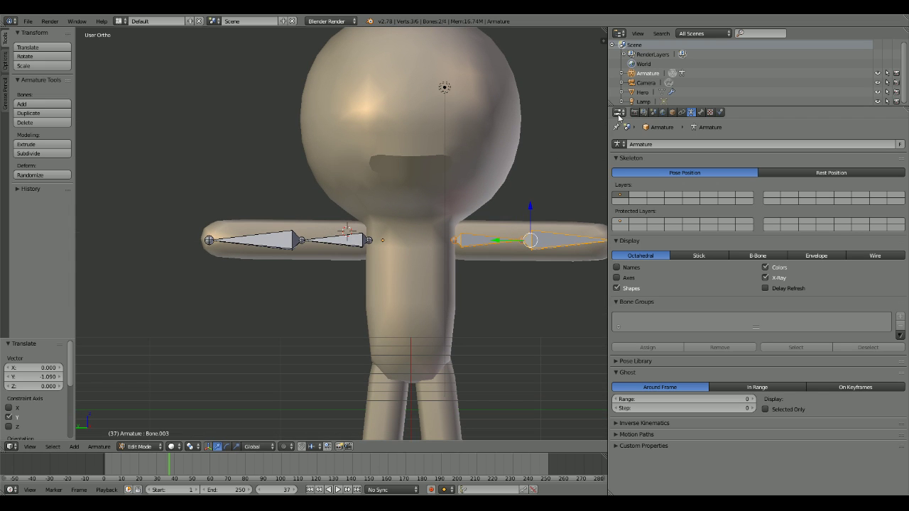
{"action": "left_click", "coordinate": [672, 112]}
{"action": "right_click", "coordinate": [334, 240]}
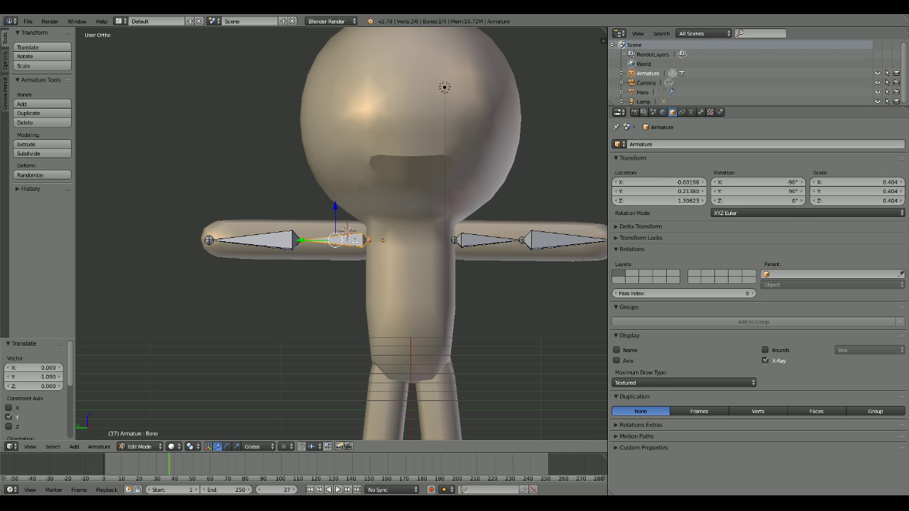
{"action": "right_click", "coordinate": [489, 240]}
{"action": "right_click", "coordinate": [554, 239]}
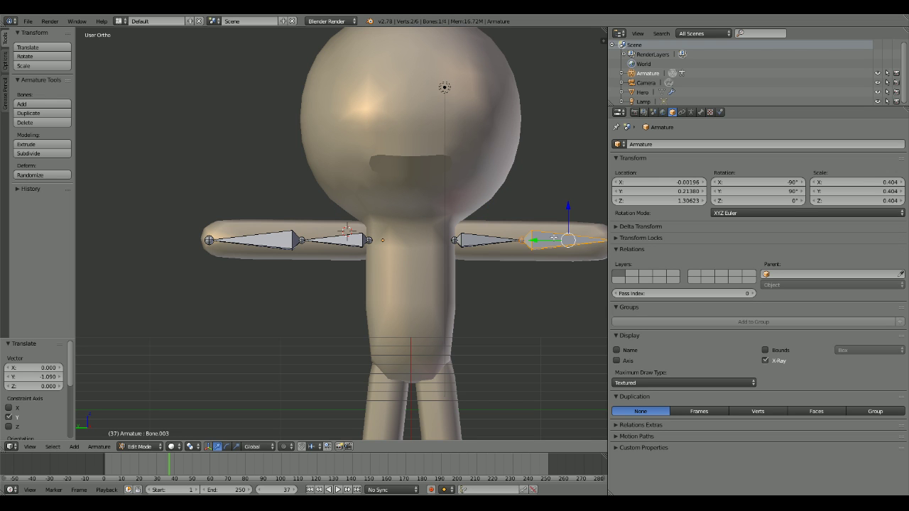
{"action": "middle_click_drag", "start_coordinate": [554, 239], "coordinate": [519, 260]}
{"action": "key", "text": "Tab"}
{"action": "key", "text": "Tab"}
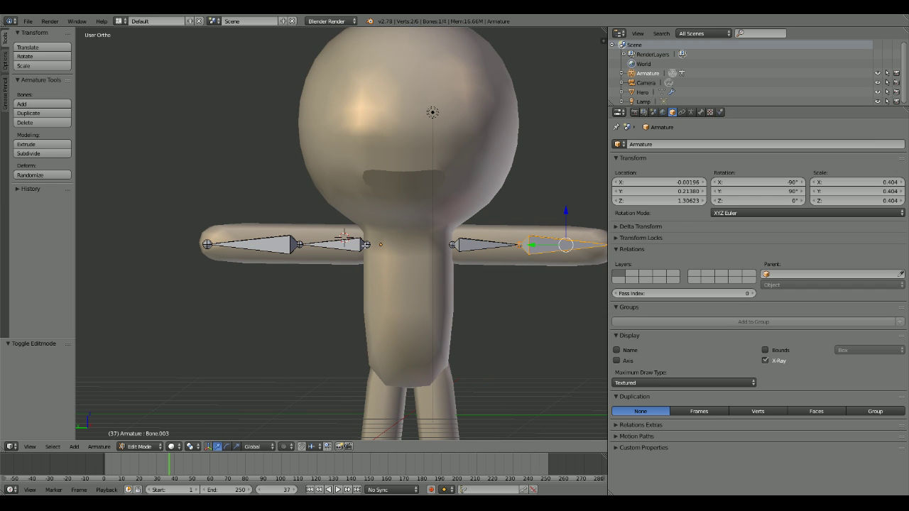
Step: Move the shoulder joint of the first arm's upper bone about 0.025 along Y, then leave Edit Mode
{"action": "right_click", "coordinate": [362, 244]}
{"action": "key", "text": "g"}
{"action": "left_click", "coordinate": [331, 246]}
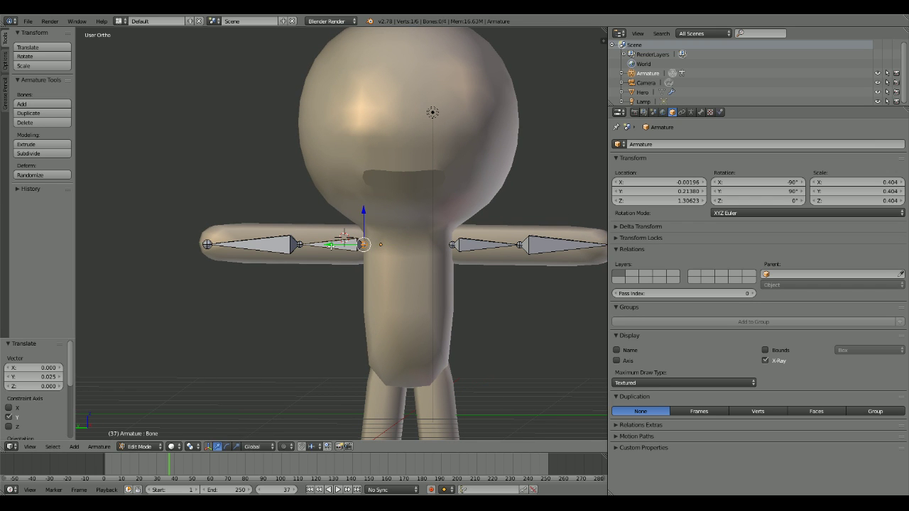
{"action": "key", "text": "Tab"}
Step: Add a new bone at the 3D cursor inside the armature and select it
{"action": "middle_click_drag", "start_coordinate": [426, 242], "coordinate": [458, 241]}
{"action": "key", "text": "a"}
{"action": "right_click", "coordinate": [457, 237]}
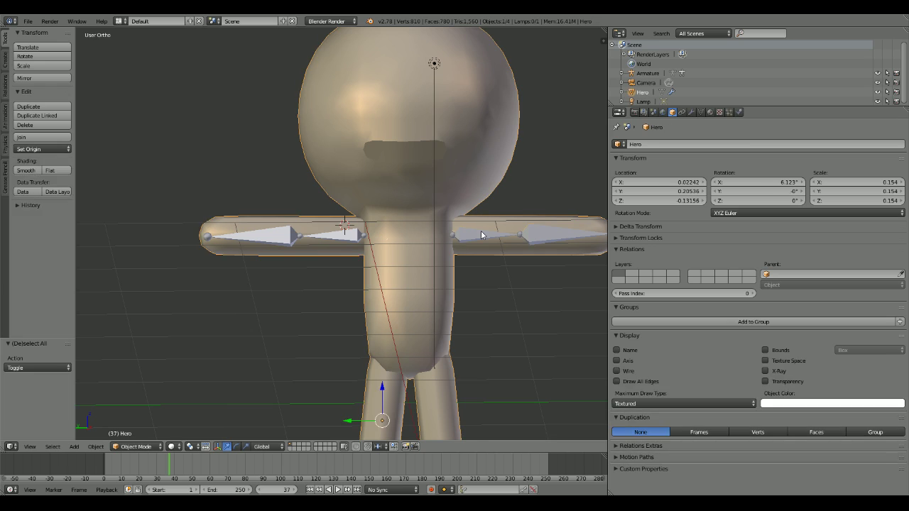
{"action": "key", "text": "Tab"}
{"action": "right_click", "coordinate": [462, 240]}
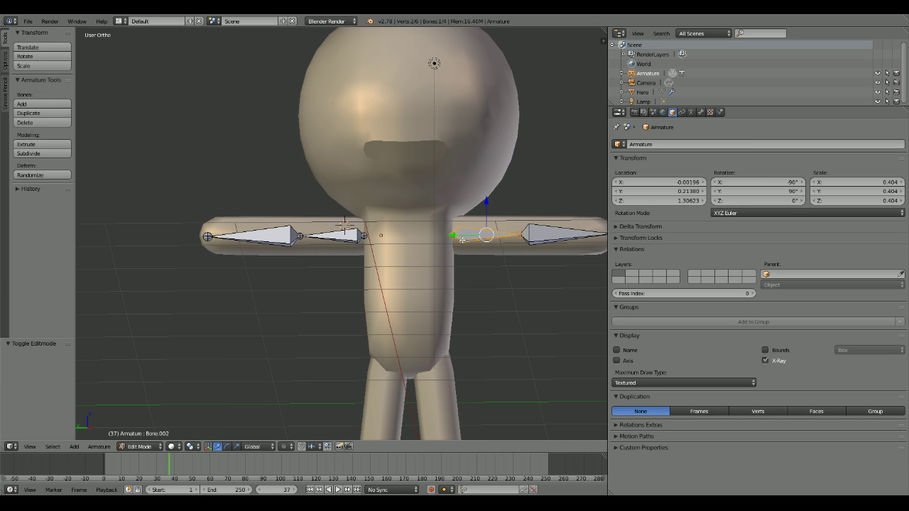
{"action": "key", "text": "shift+a"}
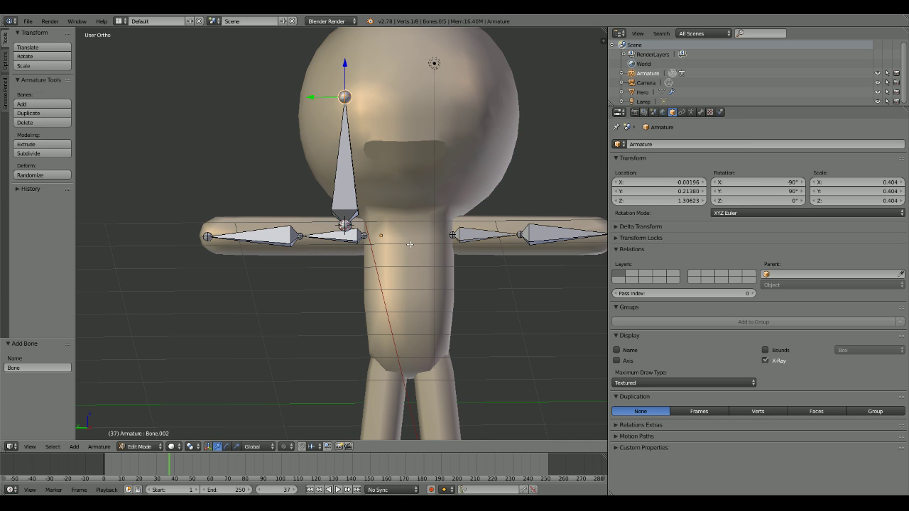
{"action": "right_click", "coordinate": [342, 146]}
Step: Move the new bone down and along Y into the middle of the torso, making a final shift of about -0.129 along Z
{"action": "left_click", "coordinate": [340, 136]}
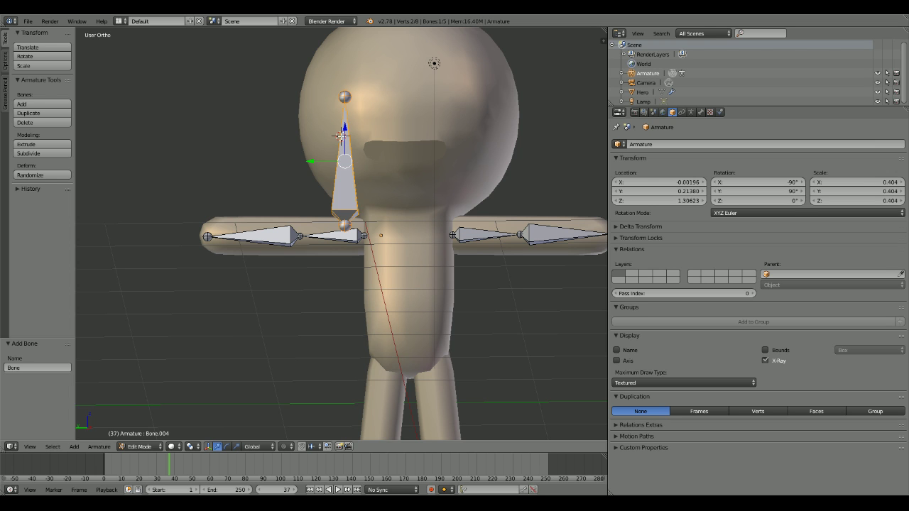
{"action": "left_click_drag", "start_coordinate": [344, 130], "coordinate": [346, 291]}
{"action": "left_click_drag", "start_coordinate": [311, 324], "coordinate": [376, 324]}
{"action": "middle_click_drag", "start_coordinate": [378, 324], "coordinate": [287, 369]}
{"action": "left_click_drag", "start_coordinate": [336, 356], "coordinate": [335, 279]}
{"action": "key", "text": "KP_1"}
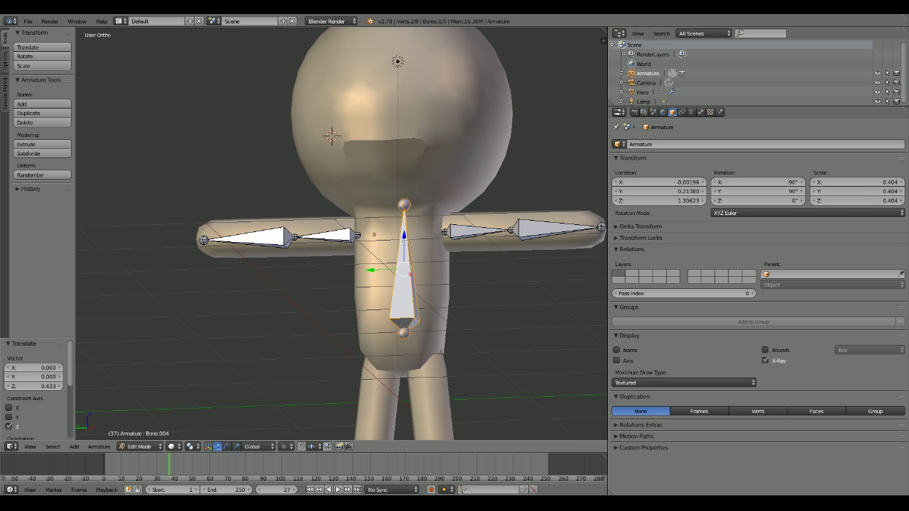
{"action": "left_click_drag", "start_coordinate": [406, 243], "coordinate": [406, 258]}
Step: Shorten the torso bone by moving its tip about -0.526 along Z to the middle of the body
{"action": "middle_click_drag", "start_coordinate": [406, 260], "coordinate": [456, 261]}
{"action": "right_click", "coordinate": [358, 213]}
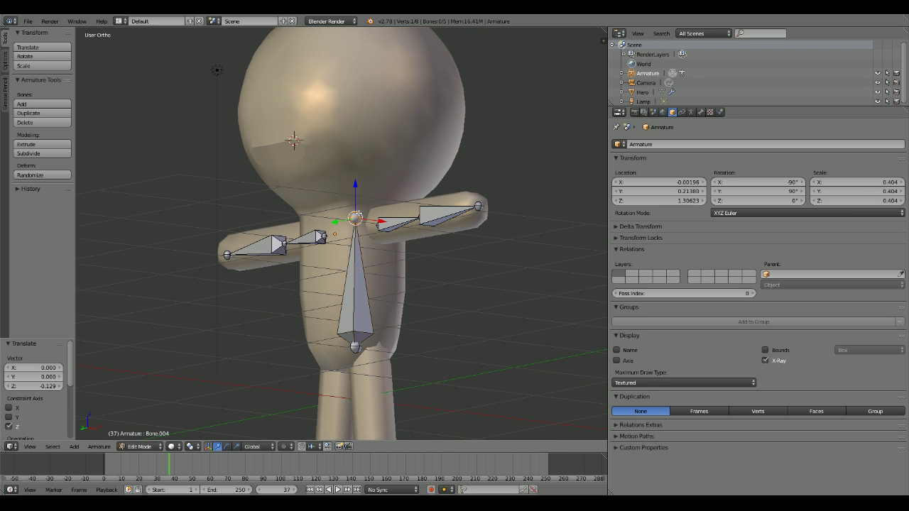
{"action": "left_click_drag", "start_coordinate": [358, 215], "coordinate": [358, 251]}
{"action": "middle_click_drag", "start_coordinate": [358, 250], "coordinate": [420, 261]}
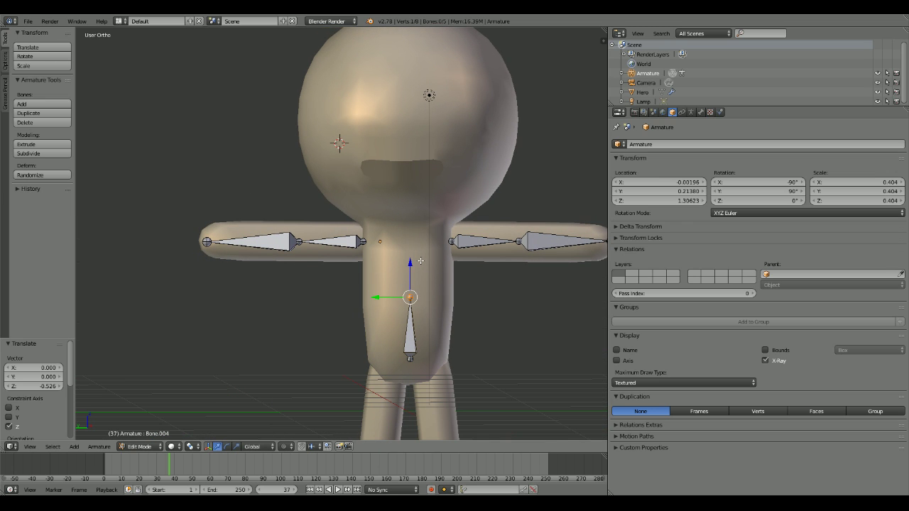
Step: Extrude two bones up along Z from the torso bone's tip: 0.538 to the neck and 1.433 through the head
{"action": "key", "text": "e"}
{"action": "key", "text": "z"}
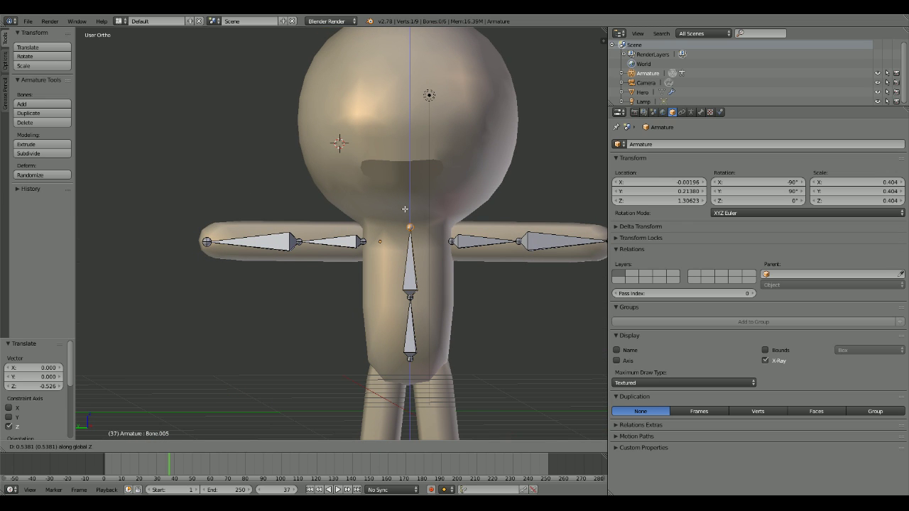
{"action": "left_click", "coordinate": [405, 208]}
{"action": "key", "text": "e"}
{"action": "key", "text": "z"}
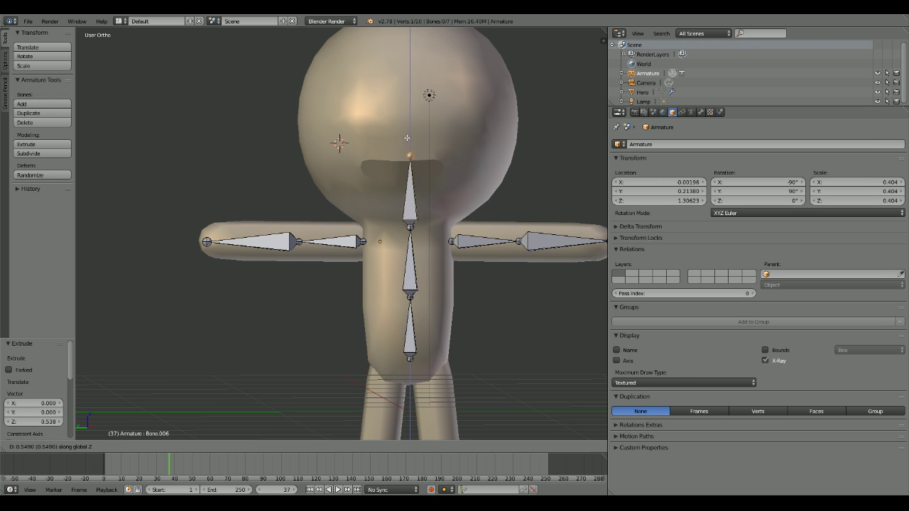
{"action": "left_click", "coordinate": [417, 433]}
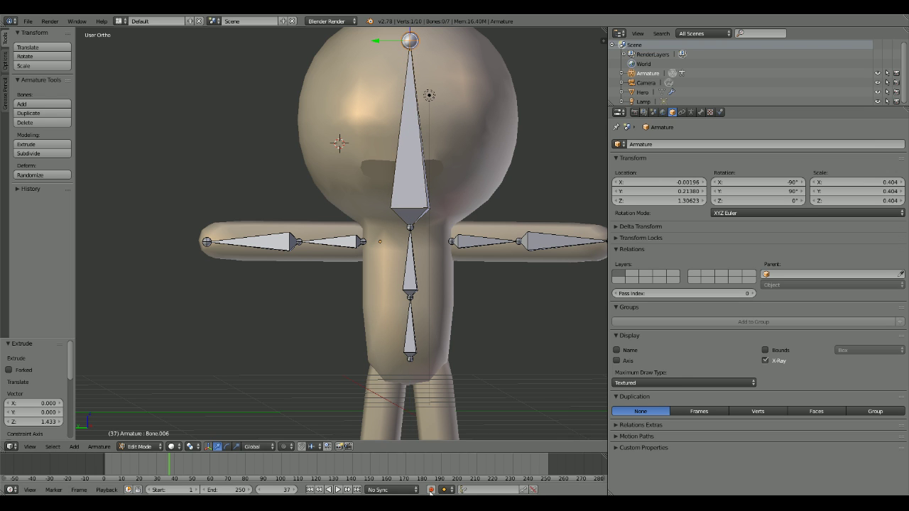
Step: Add another bone to the armature and move it about -2.134 along Z to hip height
{"action": "middle_click_drag", "start_coordinate": [416, 434], "coordinate": [512, 368]}
{"action": "scroll", "coordinate": [490, 334], "scroll_direction": "down", "scroll_amount": 5, "text": "shift"}
{"action": "key", "text": "shift+a"}
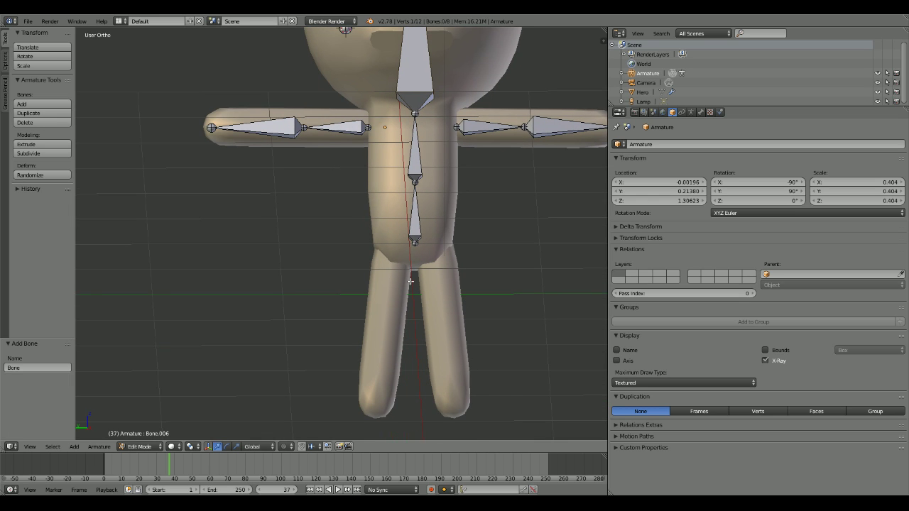
{"action": "scroll", "coordinate": [468, 300], "scroll_direction": "down", "scroll_amount": 2}
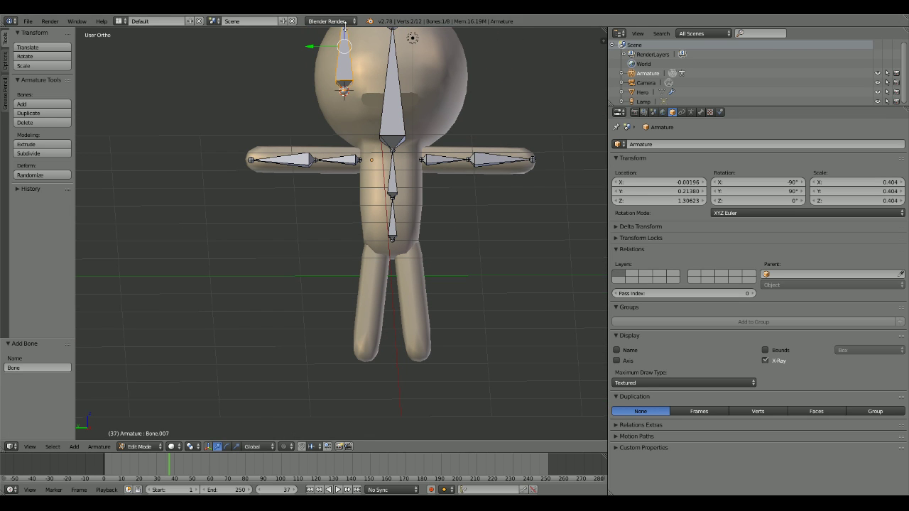
{"action": "key", "text": "g"}
{"action": "key", "text": "z"}
{"action": "left_click", "coordinate": [365, 222]}
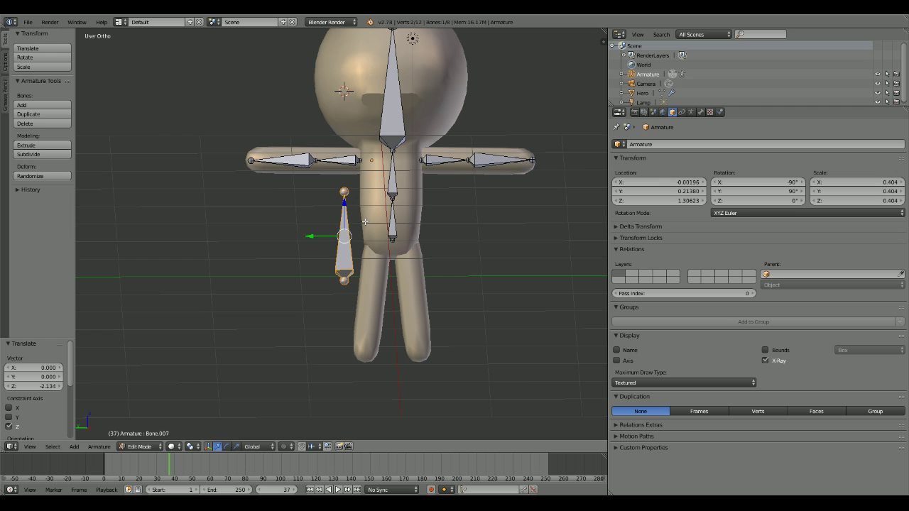
Step: Move the new bone along Y above the leg on the first arm's side, then raise it about 0.123 and another 0.131 along Z
{"action": "left_click_drag", "start_coordinate": [313, 236], "coordinate": [345, 236]}
{"action": "left_click_drag", "start_coordinate": [374, 208], "coordinate": [377, 202]}
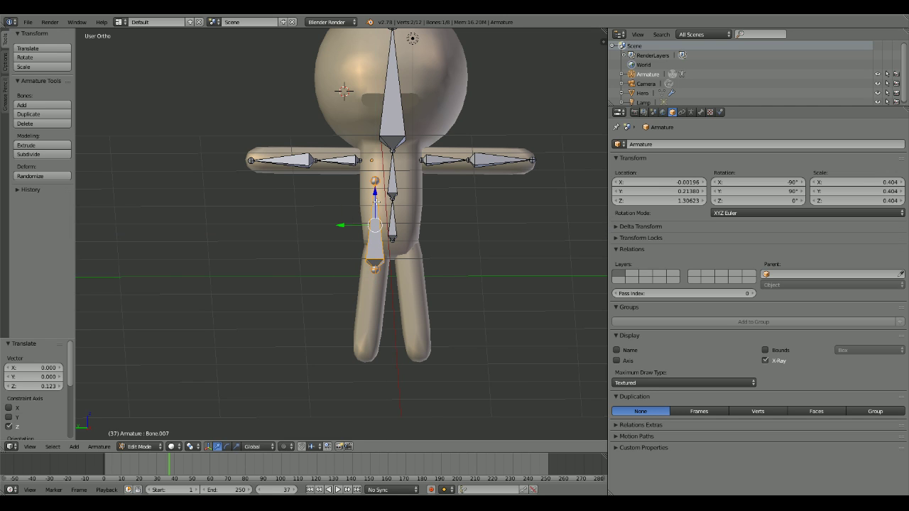
{"action": "key", "text": "KP_1"}
{"action": "key", "text": "KP_3"}
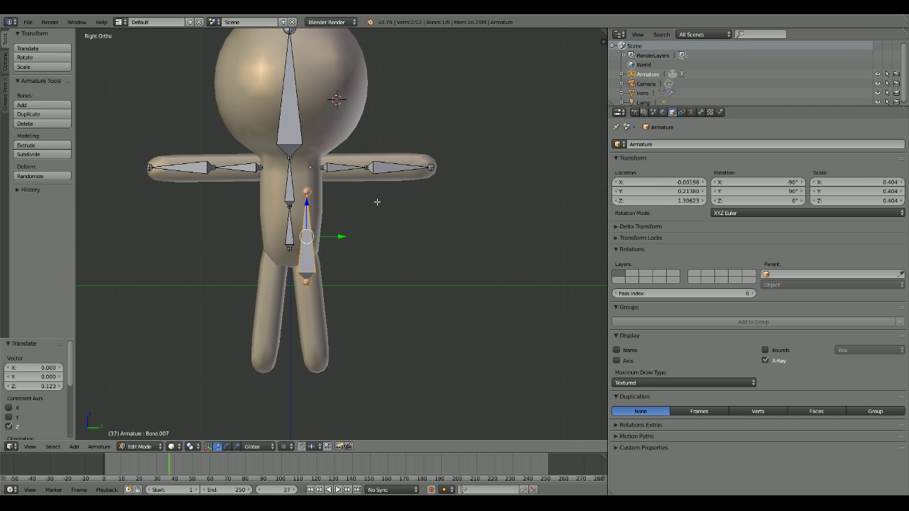
{"action": "key", "text": "ctrl+KP_3"}
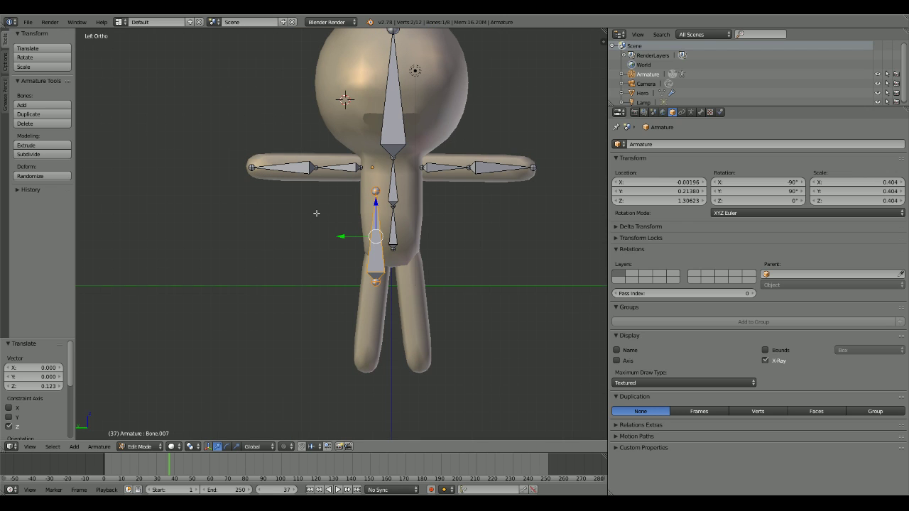
{"action": "left_click_drag", "start_coordinate": [377, 204], "coordinate": [378, 190]}
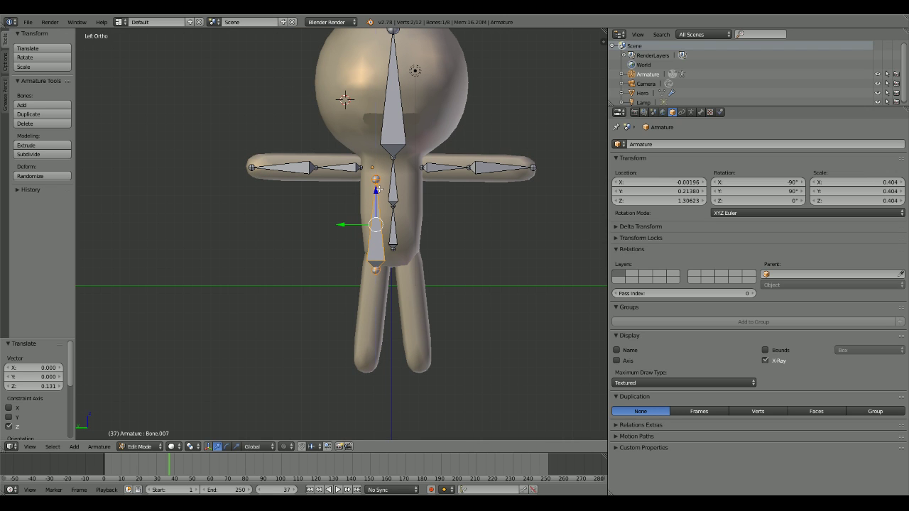
Step: Rotate the new leg bone about -172° around X and move it down along Z into the leg
{"action": "key", "text": "r"}
{"action": "key", "text": "x"}
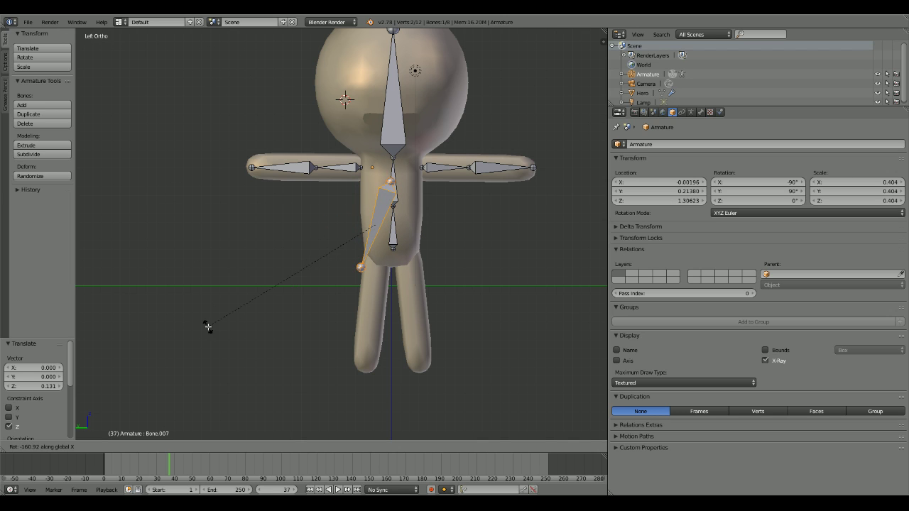
{"action": "left_click", "coordinate": [246, 344]}
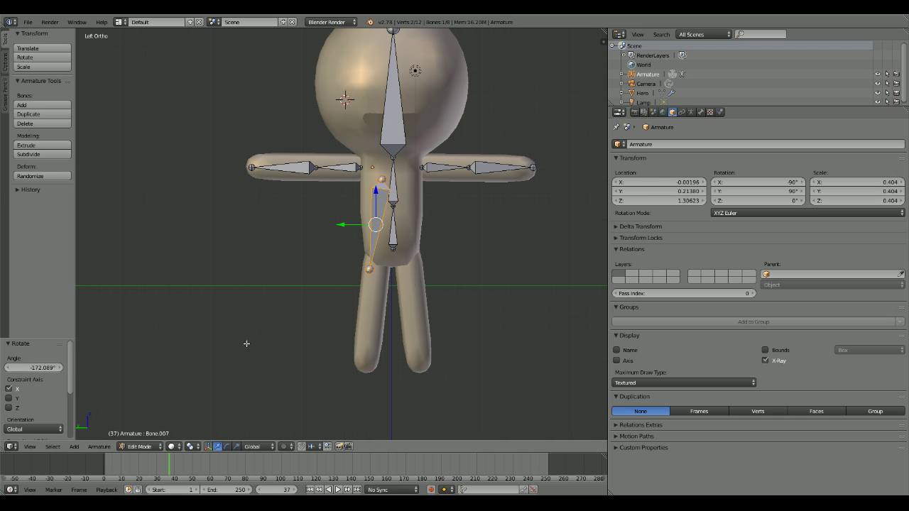
{"action": "left_click_drag", "start_coordinate": [376, 195], "coordinate": [376, 266]}
Step: Shorten the leg bone by raising its lower tip along Z to knee height, and shift its upper joint slightly along Y
{"action": "key", "text": "Tab"}
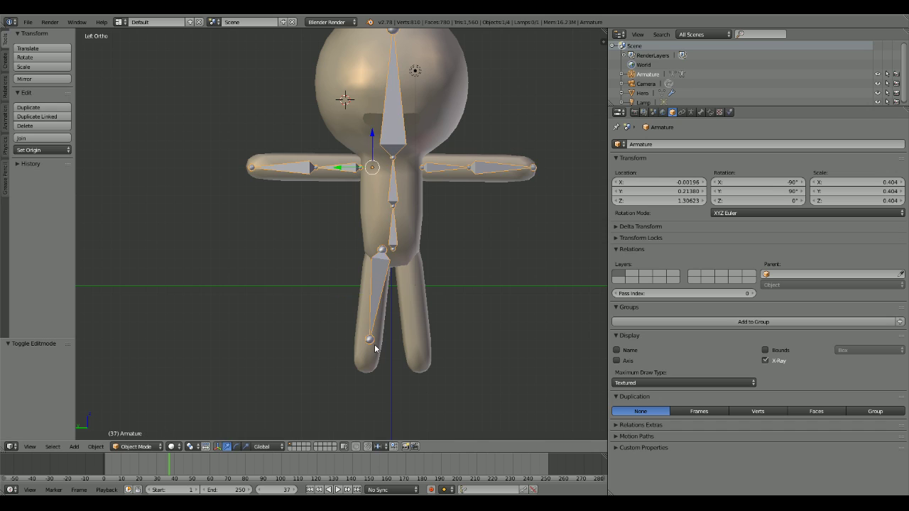
{"action": "right_click", "coordinate": [368, 341]}
{"action": "right_click", "coordinate": [369, 338]}
{"action": "key", "text": "Tab"}
{"action": "right_click", "coordinate": [370, 340]}
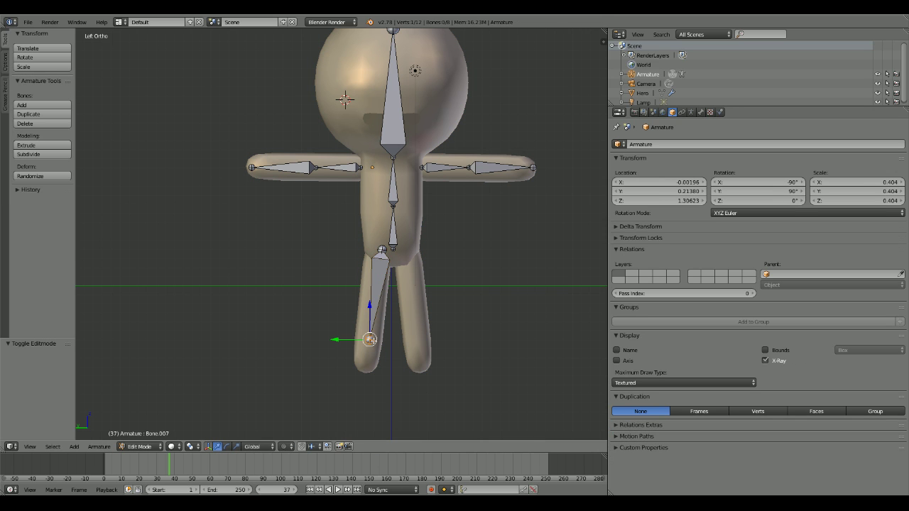
{"action": "left_click_drag", "start_coordinate": [370, 319], "coordinate": [369, 264]}
{"action": "right_click", "coordinate": [382, 250]}
{"action": "right_click", "coordinate": [370, 291]}
{"action": "key", "text": "Tab"}
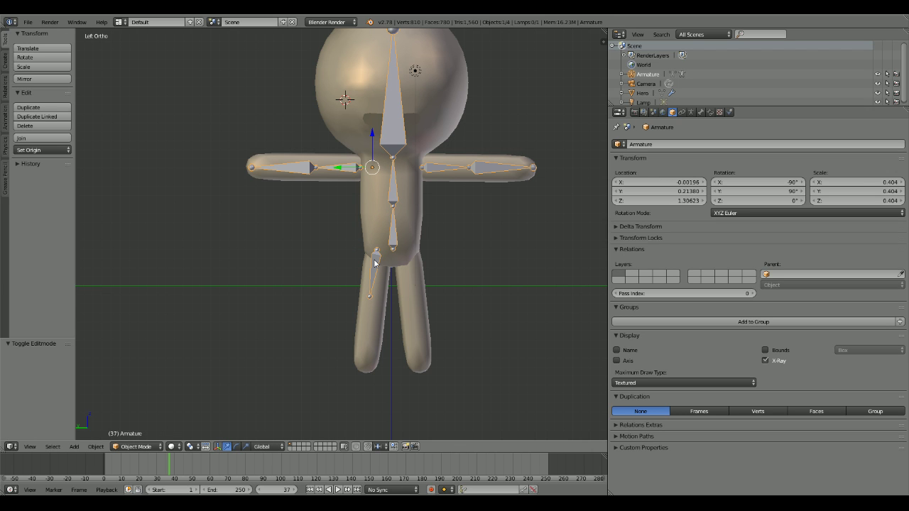
{"action": "key", "text": "Tab"}
Step: Move the upper leg bone -0.162 along Z and nudge its knee-end tip about -0.005 along Y
{"action": "right_click", "coordinate": [373, 268]}
{"action": "key", "text": "g"}
{"action": "key", "text": "z"}
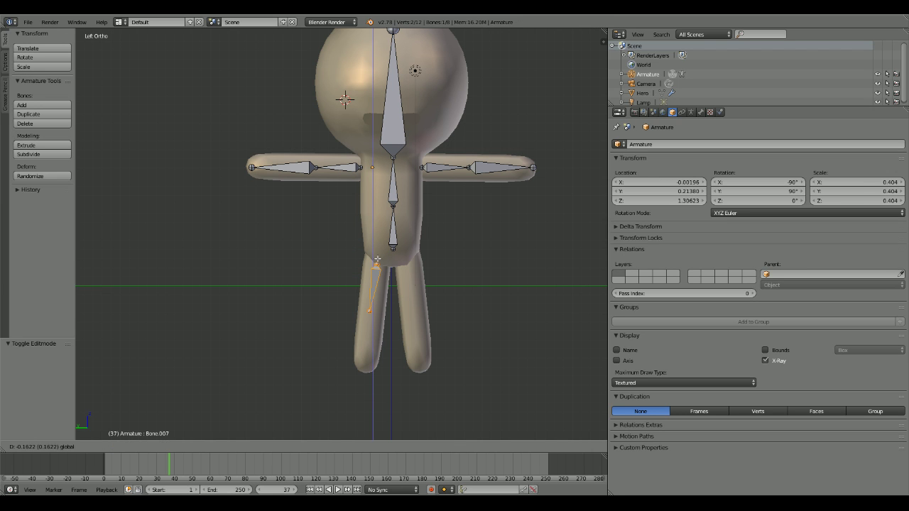
{"action": "left_click", "coordinate": [377, 260]}
{"action": "key", "text": "g"}
{"action": "key", "text": "y"}
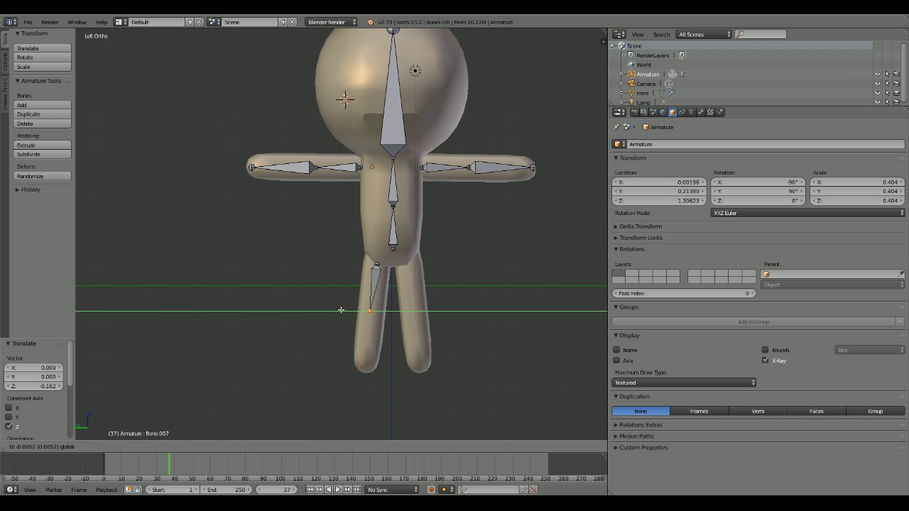
{"action": "left_click", "coordinate": [342, 310]}
Step: Try to extrude a bone from the upper leg bone's tip, and switch the transform orientation to Normal
{"action": "key", "text": "e"}
{"action": "left_click", "coordinate": [341, 310]}
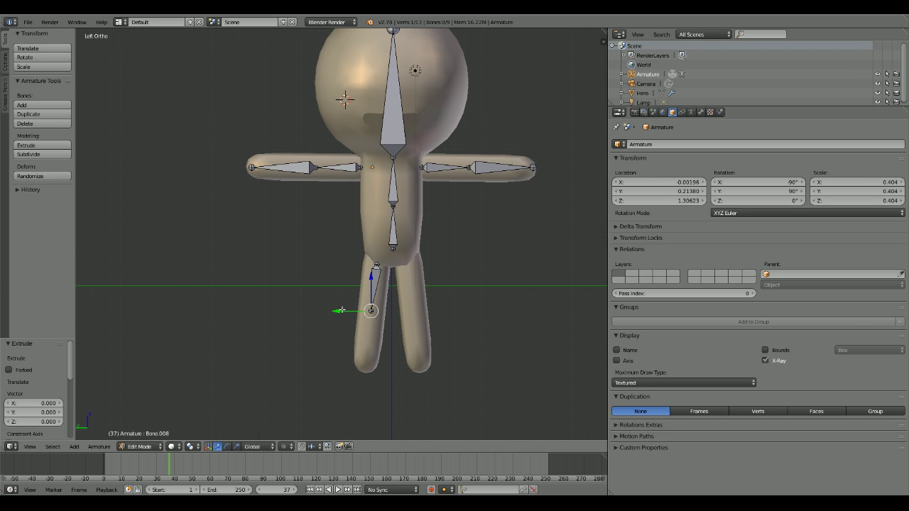
{"action": "left_click", "coordinate": [251, 445]}
{"action": "left_click", "coordinate": [252, 446]}
{"action": "left_click", "coordinate": [262, 421]}
{"action": "left_click", "coordinate": [259, 447]}
{"action": "left_click", "coordinate": [257, 416]}
{"action": "left_click", "coordinate": [257, 447]}
{"action": "left_click", "coordinate": [262, 404]}
{"action": "left_click", "coordinate": [257, 446]}
{"action": "left_click", "coordinate": [255, 418]}
Step: Extrude a lower leg bone -0.552 along Z from the knee down to the foot
{"action": "middle_click_drag", "start_coordinate": [350, 324], "coordinate": [374, 324]}
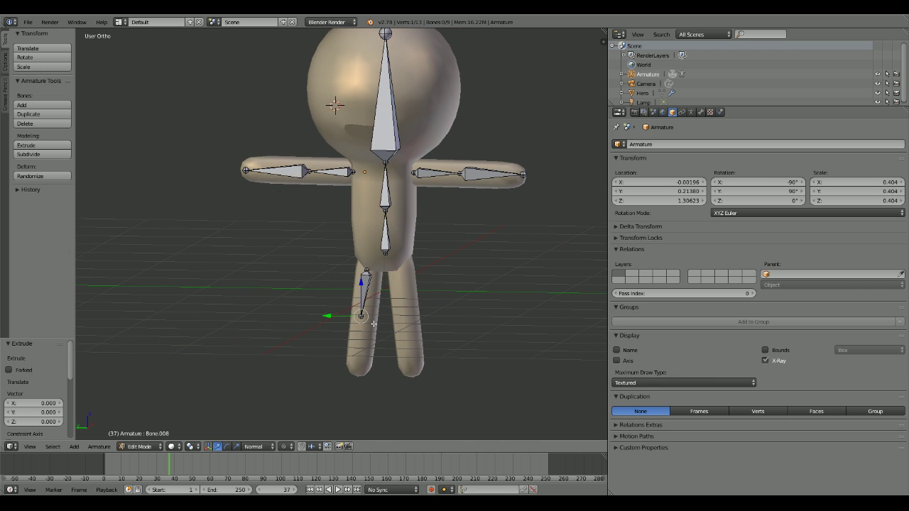
{"action": "key", "text": "e"}
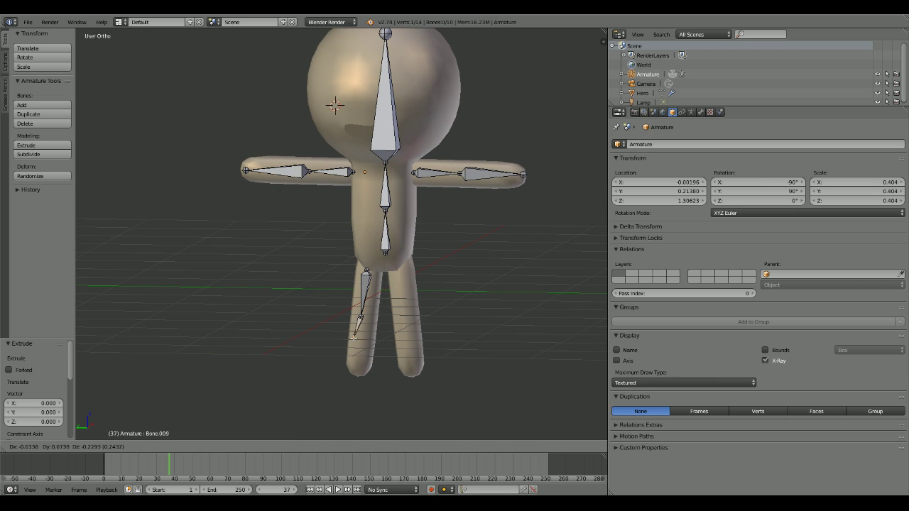
{"action": "key", "text": "z"}
{"action": "left_click", "coordinate": [364, 369]}
{"action": "scroll", "coordinate": [364, 367], "scroll_direction": "up", "scroll_amount": 1}
{"action": "mouse_move", "coordinate": [363, 367]}
{"action": "middle_mouse_down"}
{"action": "mouse_move", "coordinate": [380, 347]}
{"action": "mouse_move", "coordinate": [376, 359]}
{"action": "middle_mouse_up"}
Step: Set the transform orientation to Global and move the lower leg bone's tip 0.092 along Y
{"action": "left_click", "coordinate": [260, 446]}
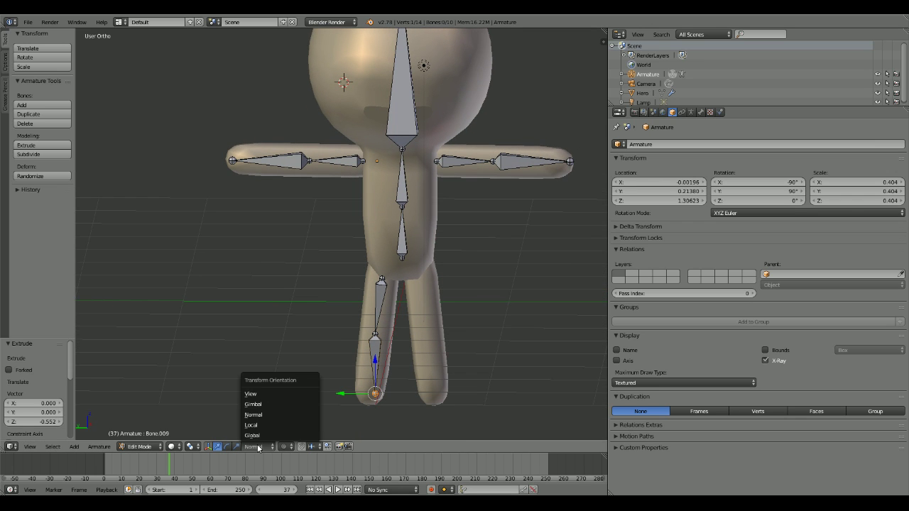
{"action": "left_click", "coordinate": [260, 434]}
{"action": "key", "text": "g"}
{"action": "key", "text": "y"}
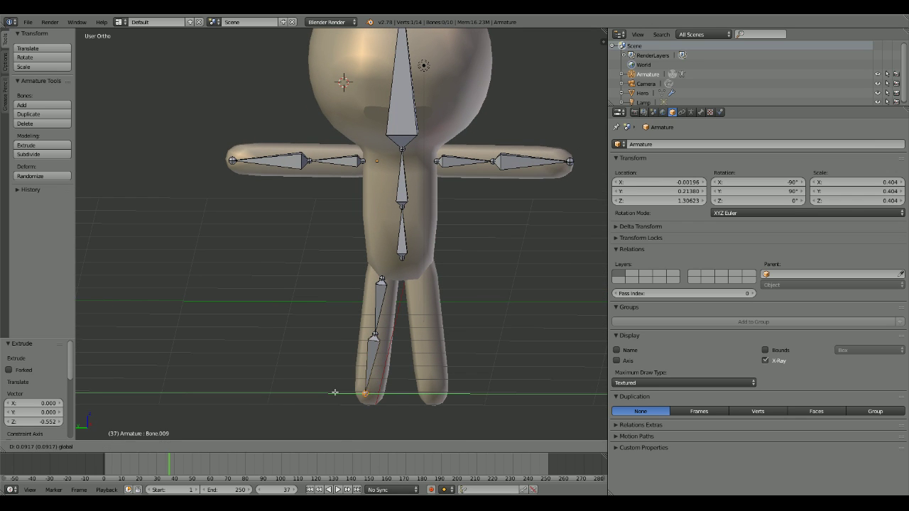
{"action": "left_click", "coordinate": [320, 398]}
Step: Select both bones of the leg and move them 0.157 along X into the mesh
{"action": "right_click", "coordinate": [377, 306]}
{"action": "middle_click_drag", "start_coordinate": [377, 306], "coordinate": [461, 315]}
{"action": "right_click", "coordinate": [415, 348], "text": "shift"}
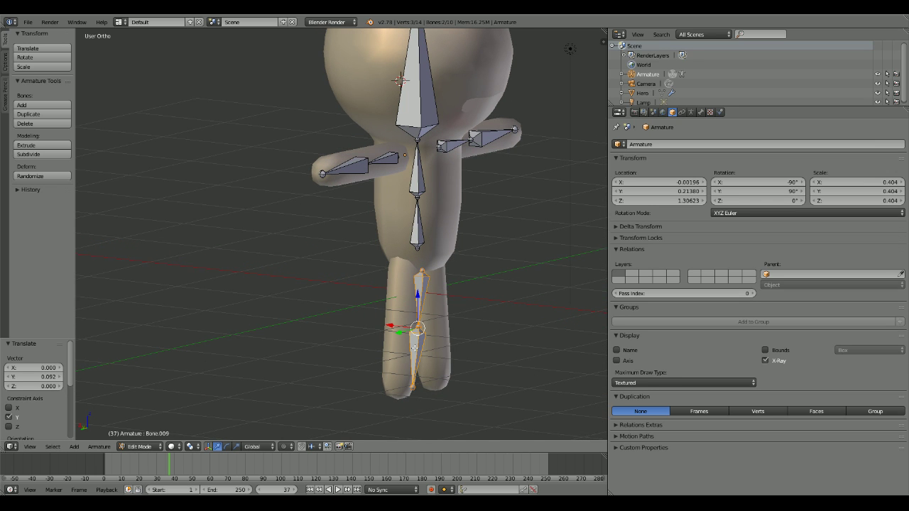
{"action": "key", "text": "g"}
{"action": "key", "text": "x"}
{"action": "left_click", "coordinate": [387, 334]}
Step: Duplicate both leg bones -0.366 along Y toward the other leg and rotate the copies 180° around Z
{"action": "middle_click_drag", "start_coordinate": [387, 334], "coordinate": [335, 307]}
{"action": "key", "text": "e"}
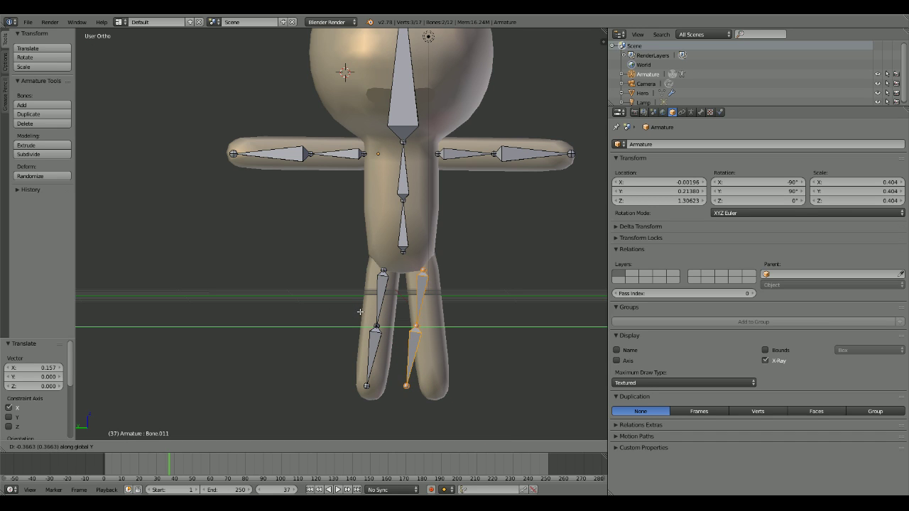
{"action": "left_click", "coordinate": [360, 311]}
{"action": "type", "text": "rz180"}
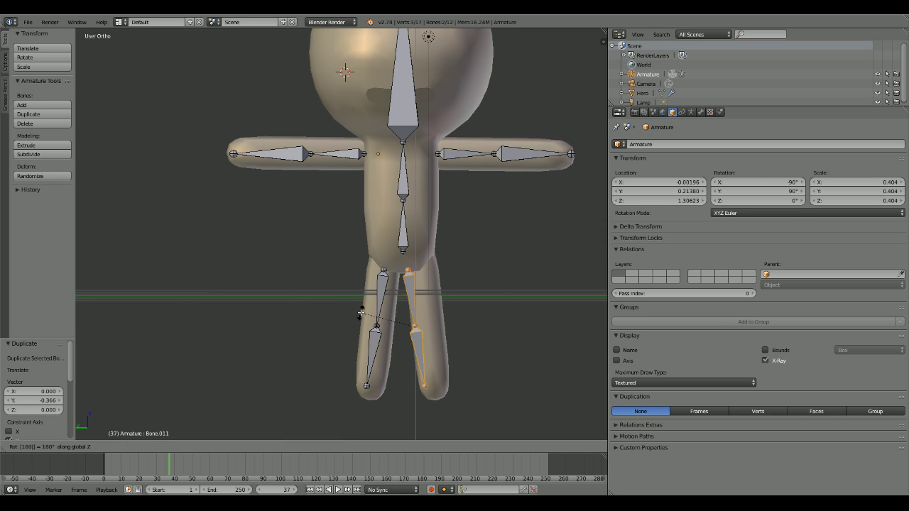
{"action": "key", "text": "Return"}
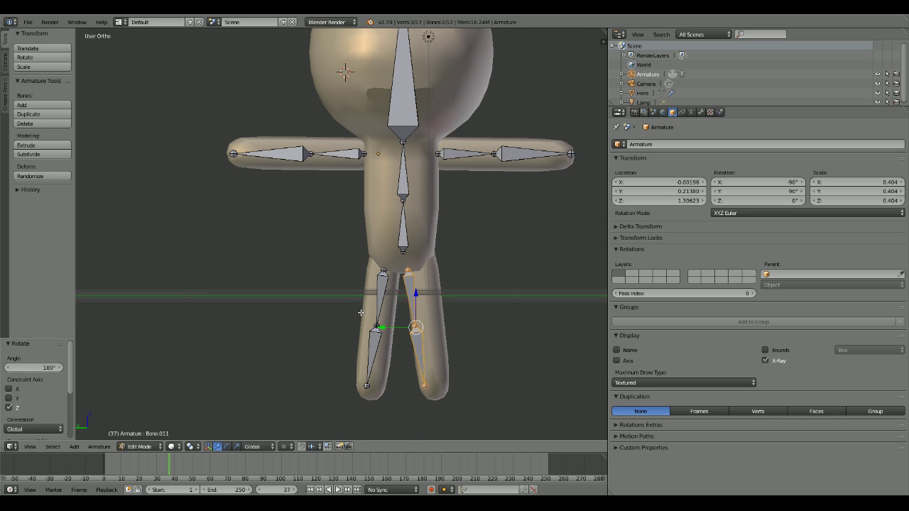
Step: Move the copied leg bones -0.105 along Y into the second leg and adjust their foot tip 0.009 along Y
{"action": "left_click_drag", "start_coordinate": [382, 327], "coordinate": [393, 327]}
{"action": "right_click", "coordinate": [435, 386]}
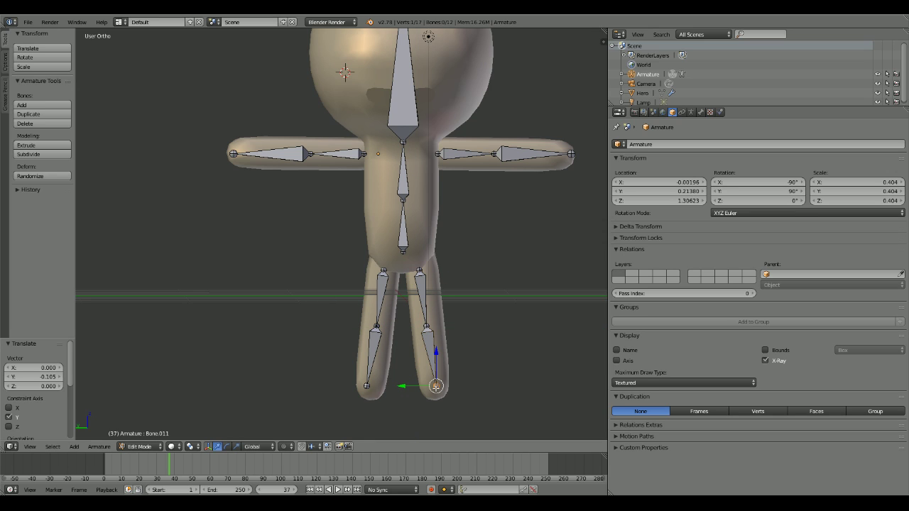
{"action": "left_click_drag", "start_coordinate": [398, 386], "coordinate": [400, 386]}
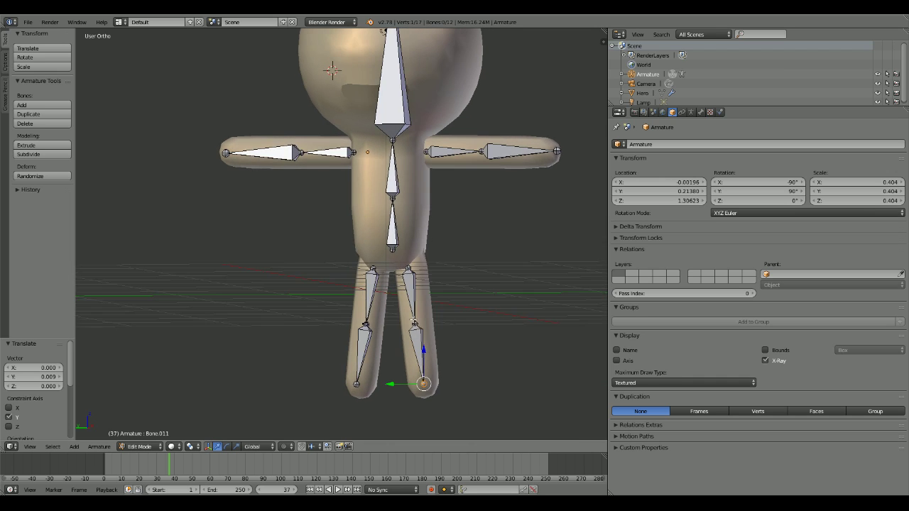
{"action": "middle_click_drag", "start_coordinate": [400, 386], "coordinate": [430, 321]}
{"action": "right_click", "coordinate": [368, 385]}
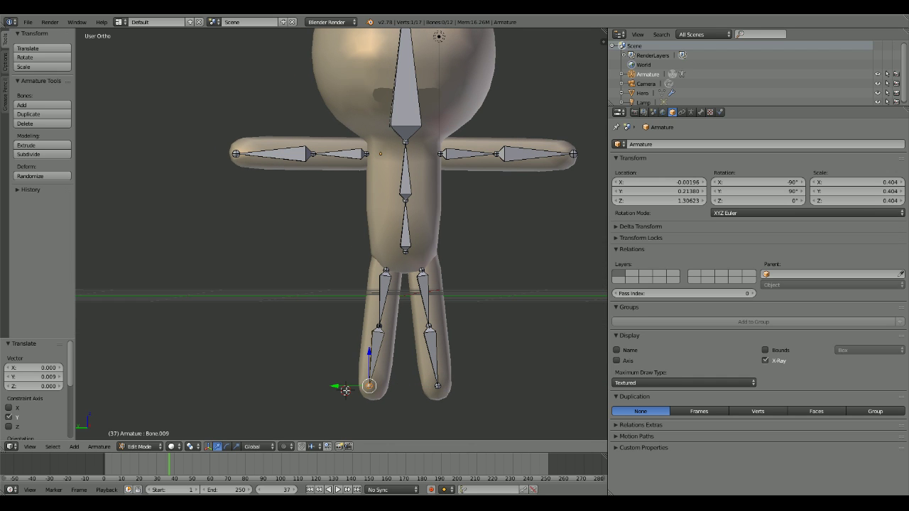
{"action": "middle_click_drag", "start_coordinate": [345, 391], "coordinate": [383, 361]}
{"action": "key", "text": "a"}
Step: Switch the view to perspective and return the armature to Object Mode
{"action": "scroll", "coordinate": [382, 361], "scroll_direction": "down", "scroll_amount": 3}
{"action": "middle_click_drag", "start_coordinate": [444, 371], "coordinate": [568, 245]}
{"action": "key", "text": "KP_5"}
{"action": "right_click", "coordinate": [376, 159]}
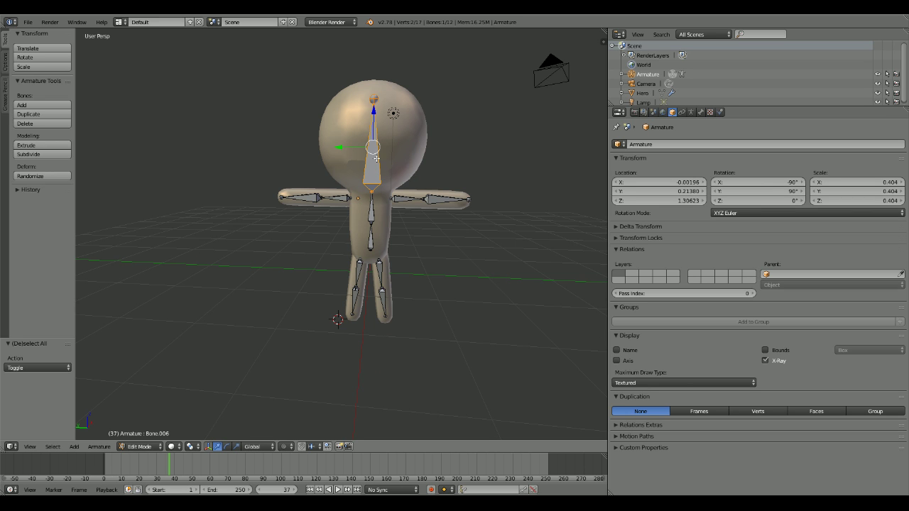
{"action": "key", "text": "Tab"}
{"action": "middle_click_drag", "start_coordinate": [430, 212], "coordinate": [373, 184]}
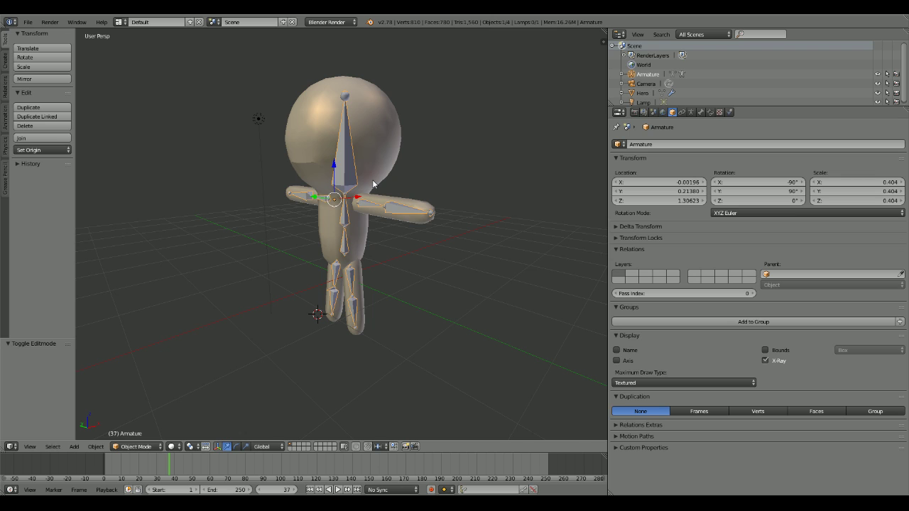
Step: Move the lamp -15.434 along Y, far away from the character
{"action": "right_click", "coordinate": [258, 118]}
{"action": "middle_click_drag", "start_coordinate": [258, 118], "coordinate": [330, 150]}
{"action": "key", "text": "g"}
{"action": "key", "text": "y"}
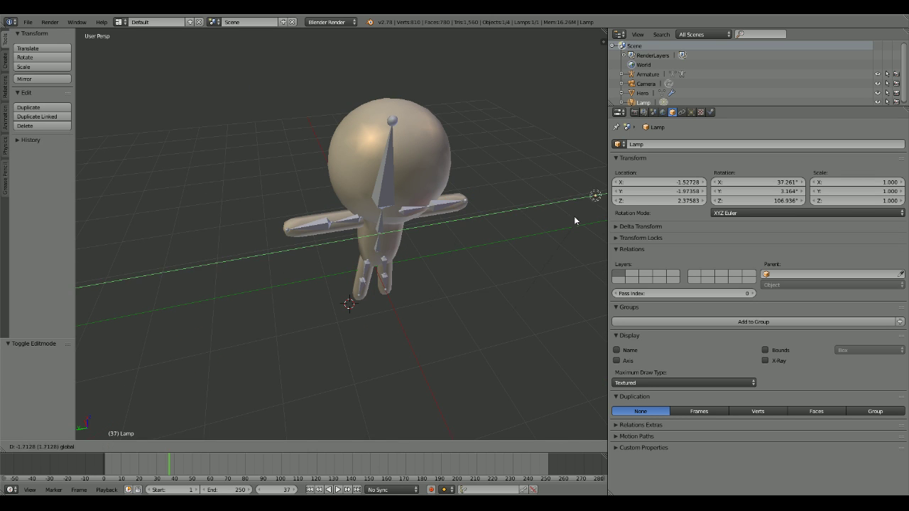
{"action": "left_click", "coordinate": [4, 236]}
{"action": "middle_click_drag", "start_coordinate": [184, 270], "coordinate": [318, 206]}
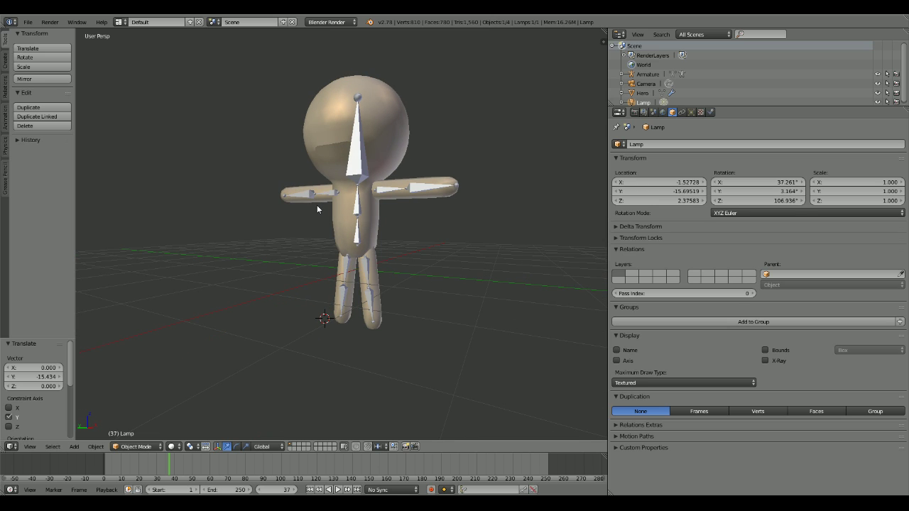
{"action": "key", "text": "a"}
{"action": "key", "text": "a"}
{"action": "key", "text": "a"}
{"action": "key", "text": "shift+a"}
{"action": "mouse_move", "coordinate": [201, 155]}
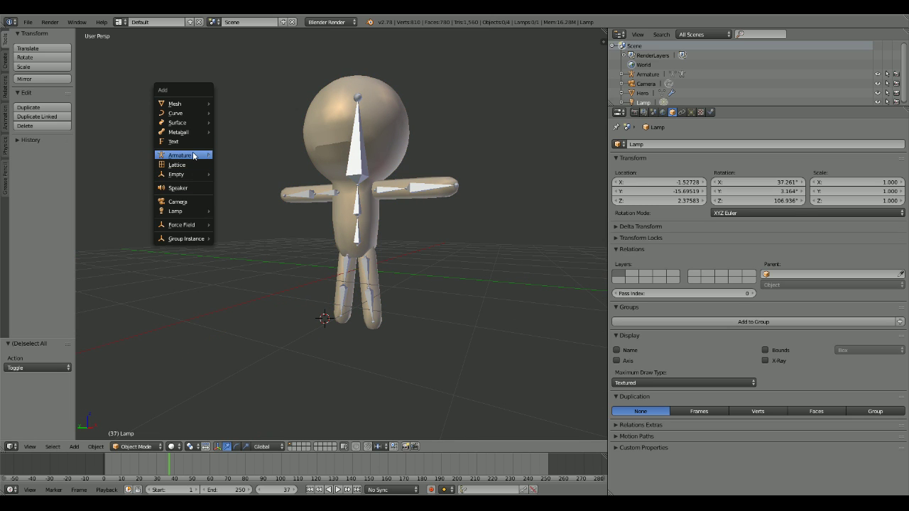
{"action": "middle_click_drag", "start_coordinate": [344, 132], "coordinate": [536, 161]}
Step: Select the Hero mesh together with the armature and parent the mesh to the armature with automatic weights
{"action": "right_click", "coordinate": [401, 162]}
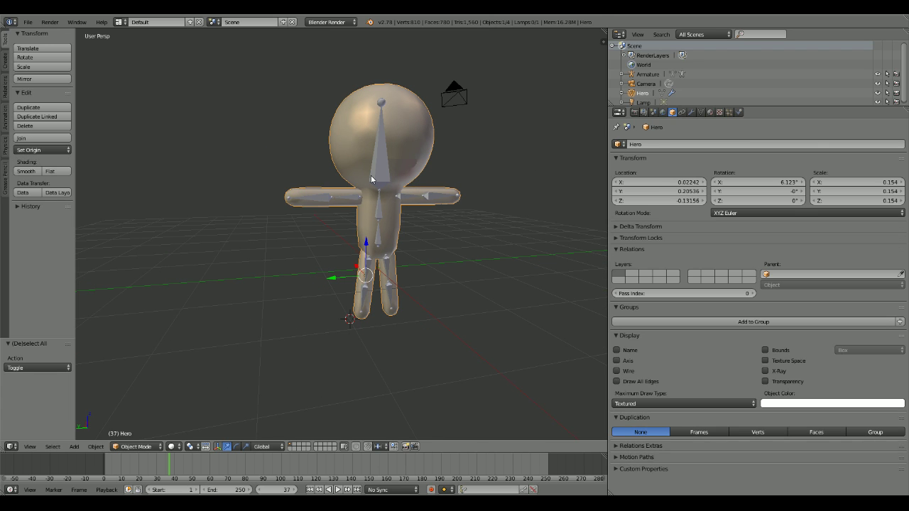
{"action": "middle_click_drag", "start_coordinate": [402, 162], "coordinate": [386, 171]}
{"action": "middle_click_drag", "start_coordinate": [385, 171], "coordinate": [374, 180]}
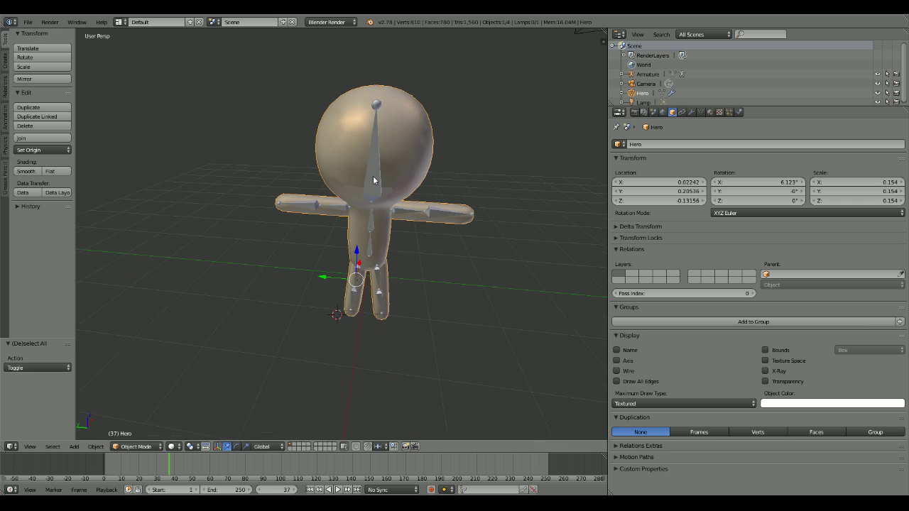
{"action": "key", "text": "Tab"}
{"action": "key", "text": "Tab"}
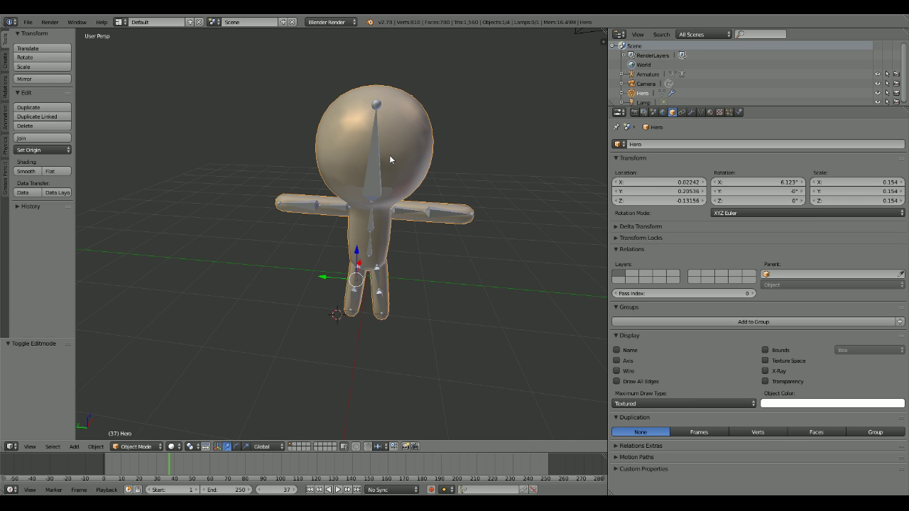
{"action": "scroll", "coordinate": [365, 164], "scroll_direction": "up", "scroll_amount": 2}
{"action": "right_click", "coordinate": [364, 160], "text": "shift"}
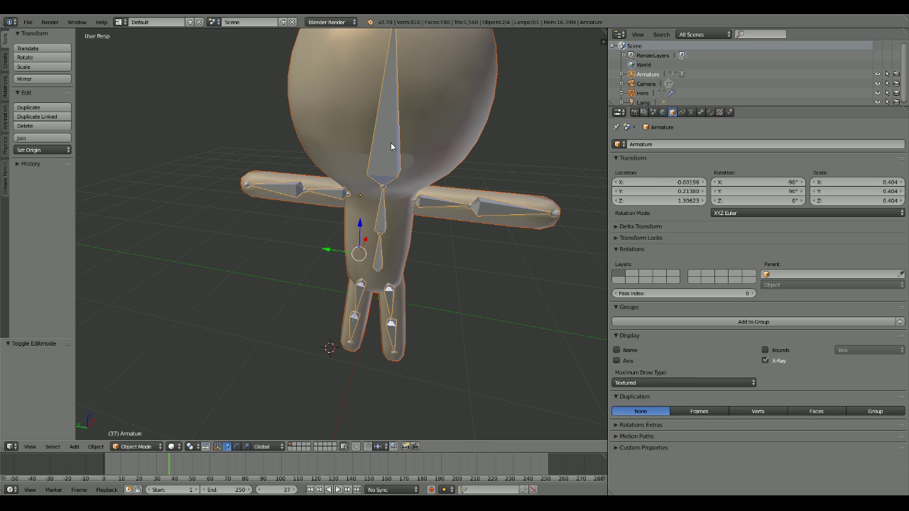
{"action": "key", "text": "ctrl+p"}
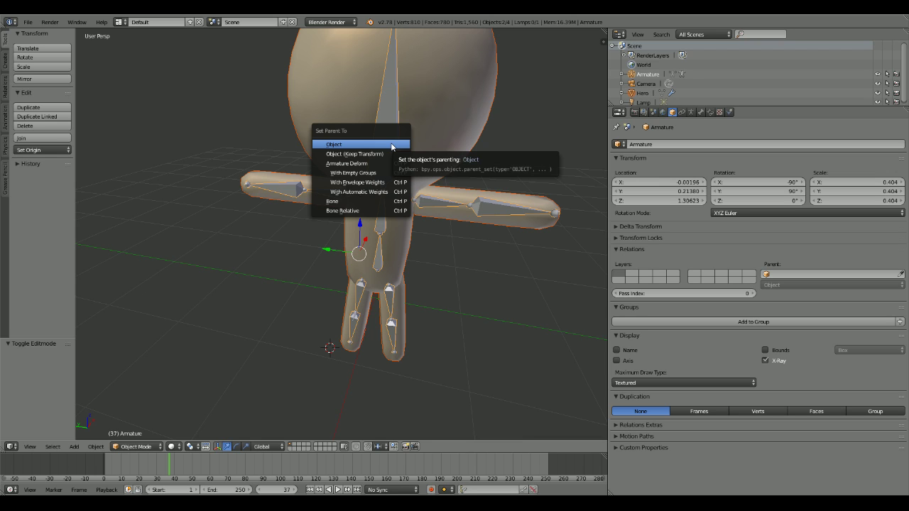
{"action": "left_click", "coordinate": [395, 191]}
Step: Test the head bone's deformation in Pose Mode by rotating it, and clear its rotation
{"action": "middle_click_drag", "start_coordinate": [394, 192], "coordinate": [415, 192]}
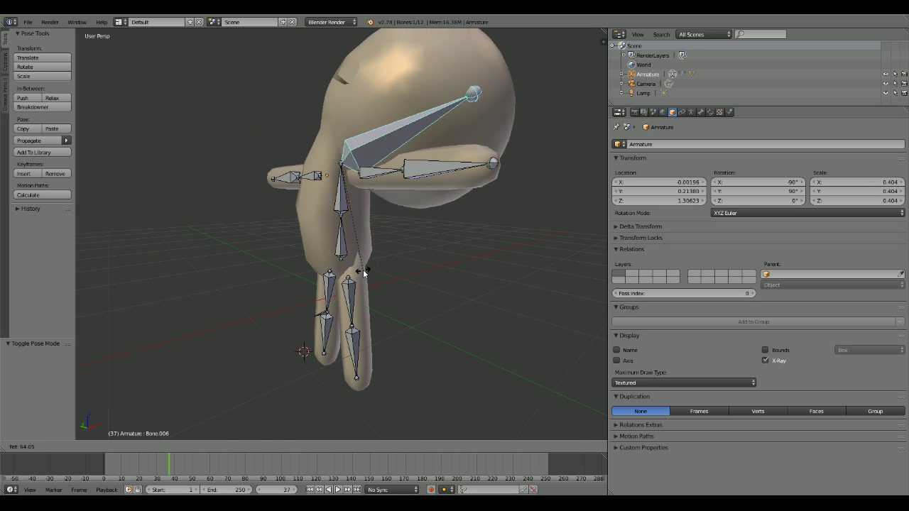
{"action": "left_click", "coordinate": [402, 135]}
{"action": "key", "text": "alt+r"}
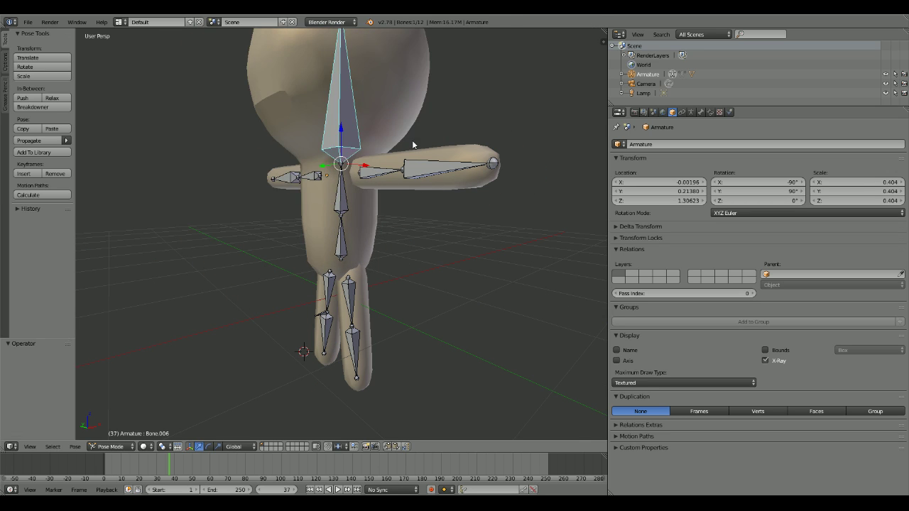
Step: Test the second arm by rotating its forearm bone about -57° and trying a rotation of its upper arm bone
{"action": "right_click", "coordinate": [449, 171]}
{"action": "key", "text": "r"}
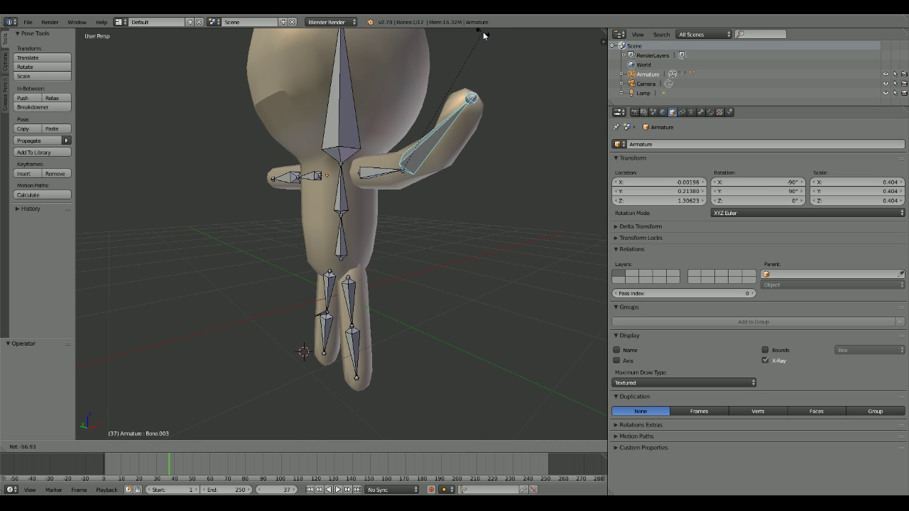
{"action": "left_click", "coordinate": [483, 31]}
{"action": "middle_click_drag", "start_coordinate": [484, 31], "coordinate": [512, 158]}
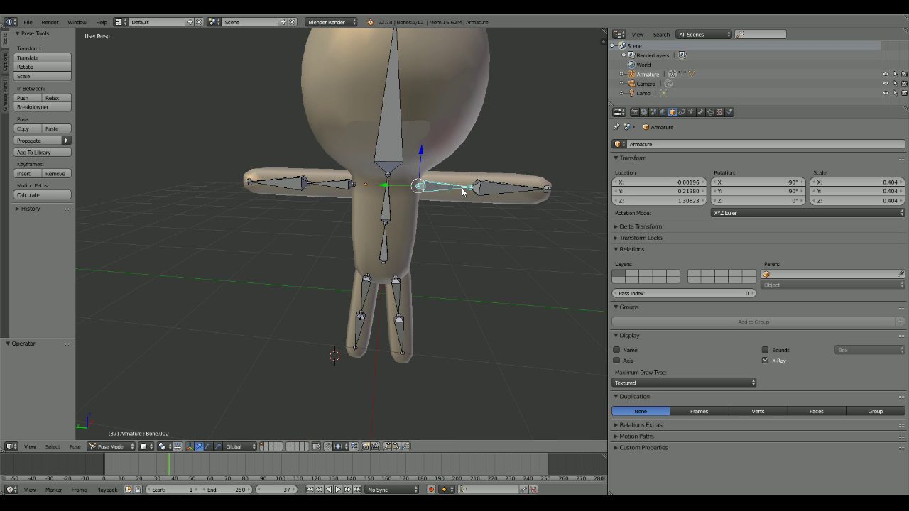
{"action": "key", "text": "r"}
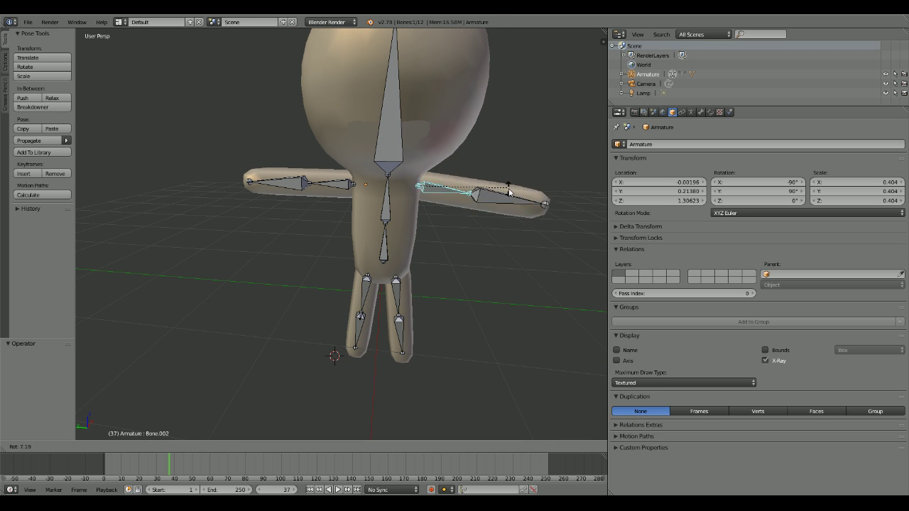
{"action": "key", "text": "Escape"}
Step: Test the first arm's upper bone by rotating it about 167°
{"action": "right_click", "coordinate": [327, 184]}
{"action": "key", "text": "r"}
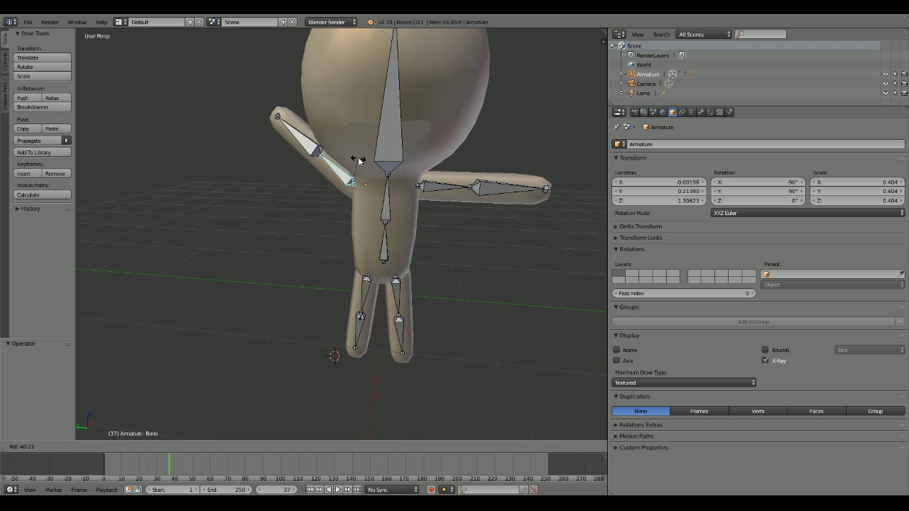
{"action": "left_click", "coordinate": [291, 138]}
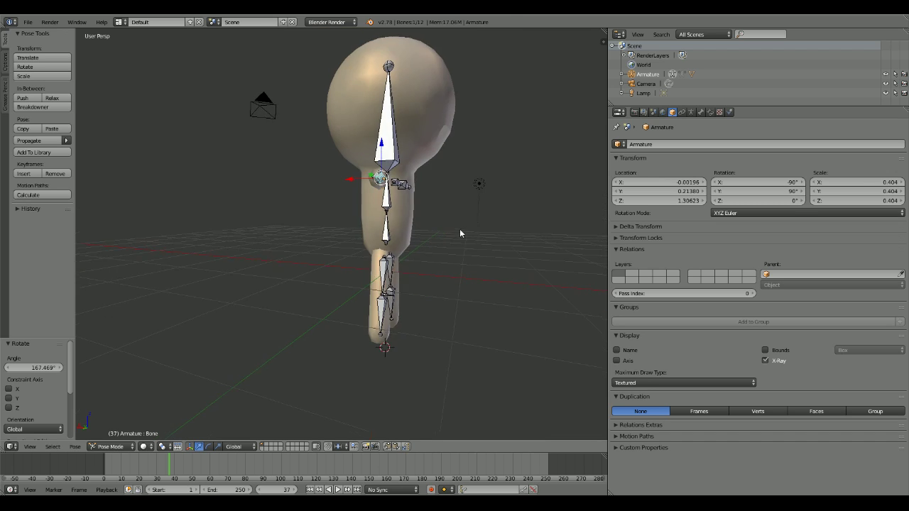
{"action": "middle_click_drag", "start_coordinate": [461, 234], "coordinate": [377, 156]}
{"action": "scroll", "coordinate": [373, 238], "scroll_direction": "up", "scroll_amount": 4}
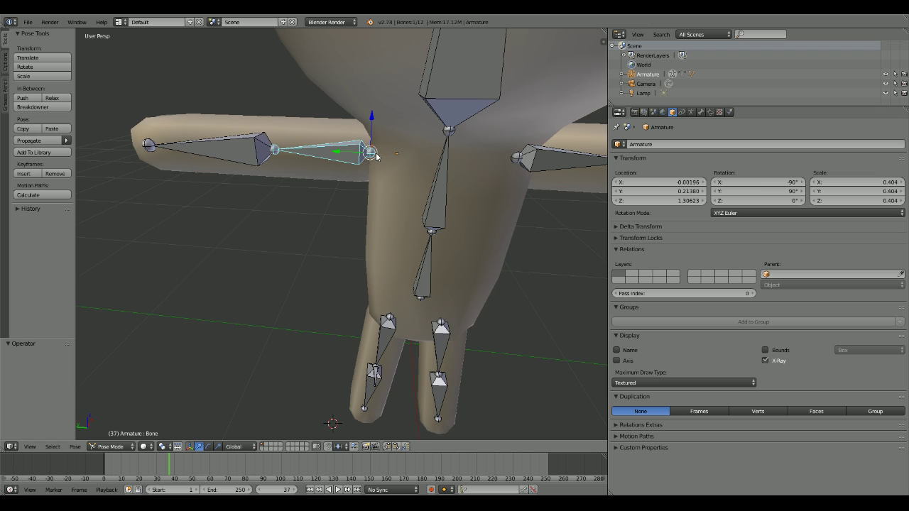
Step: Test the first arm's upper bone again with a rotation of about -176°
{"action": "right_click", "coordinate": [254, 162]}
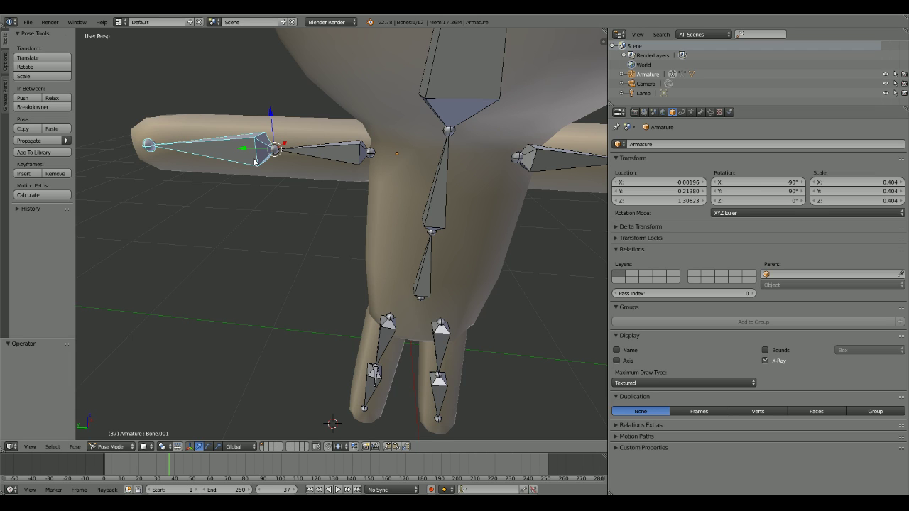
{"action": "right_click", "coordinate": [324, 151]}
{"action": "key", "text": "r"}
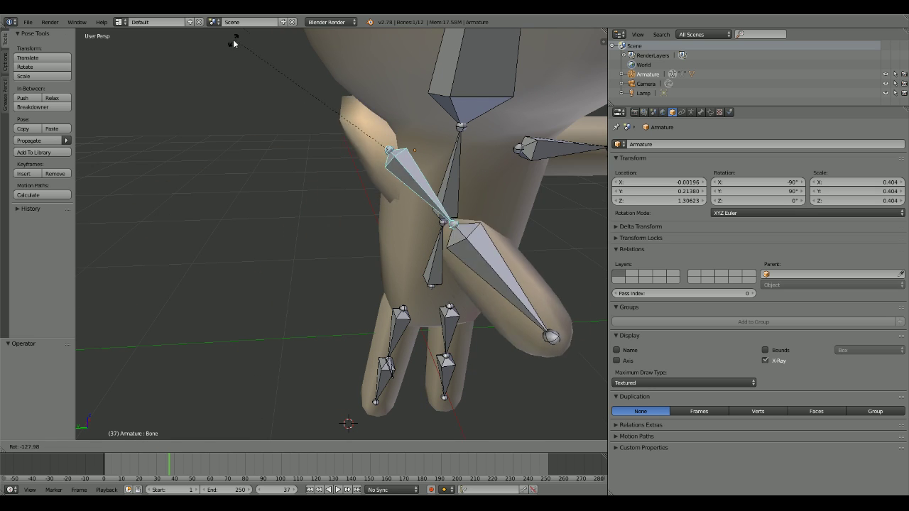
{"action": "key", "text": "Escape"}
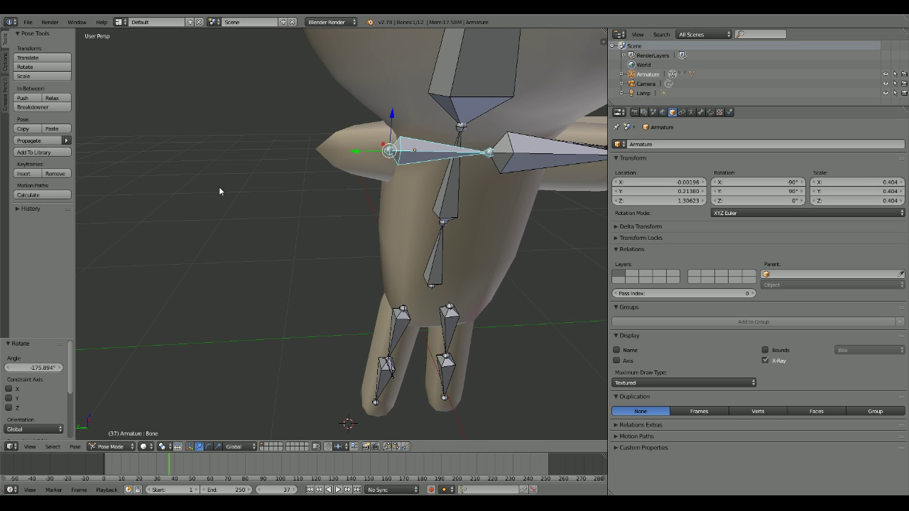
{"action": "middle_click_drag", "start_coordinate": [218, 186], "coordinate": [343, 118]}
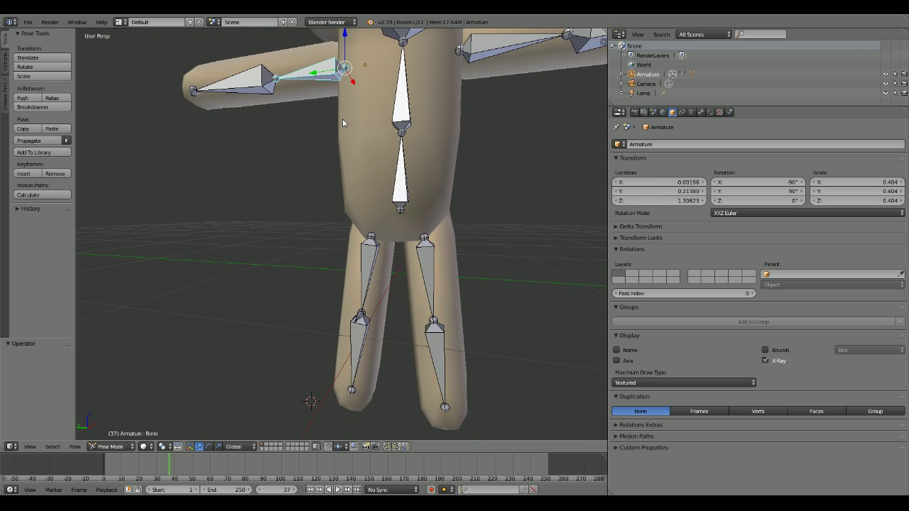
Step: Test the upper spine bone by rotating it about -70° and examine the torso's deformation from several sides
{"action": "right_click", "coordinate": [396, 108]}
{"action": "middle_click_drag", "start_coordinate": [396, 108], "coordinate": [368, 112]}
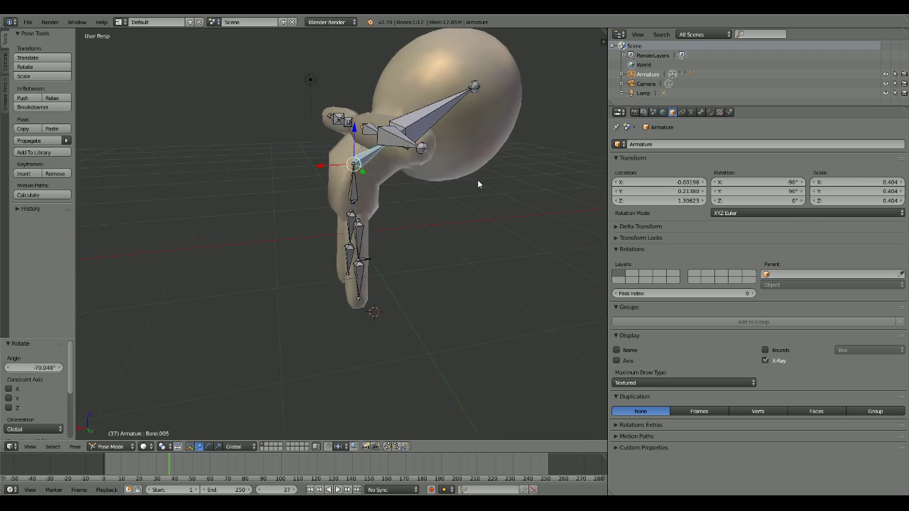
{"action": "middle_click_drag", "start_coordinate": [477, 179], "coordinate": [321, 182]}
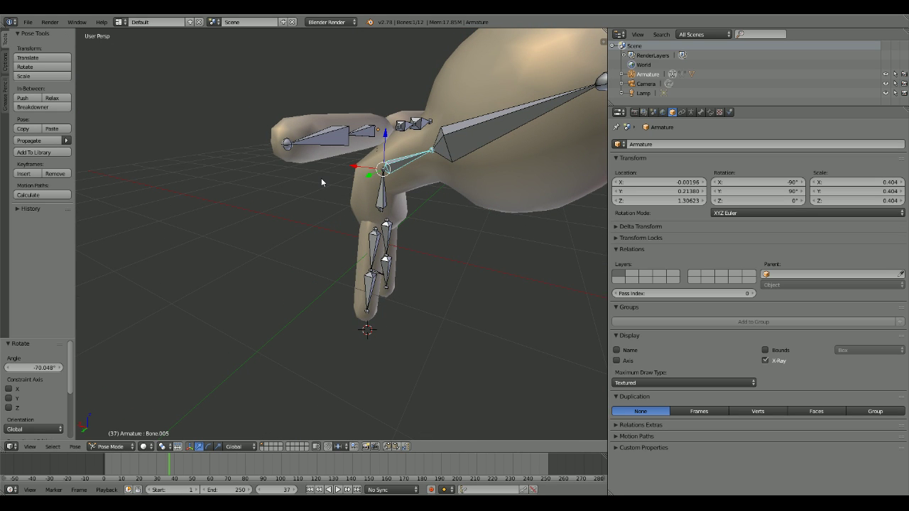
{"action": "middle_click_drag", "start_coordinate": [321, 182], "coordinate": [362, 298]}
Step: Test one leg's thigh bone by rotating it and undo the rotation
{"action": "right_click", "coordinate": [395, 271]}
{"action": "key", "text": "r"}
{"action": "left_click", "coordinate": [354, 289]}
{"action": "key", "text": "ctrl+z"}
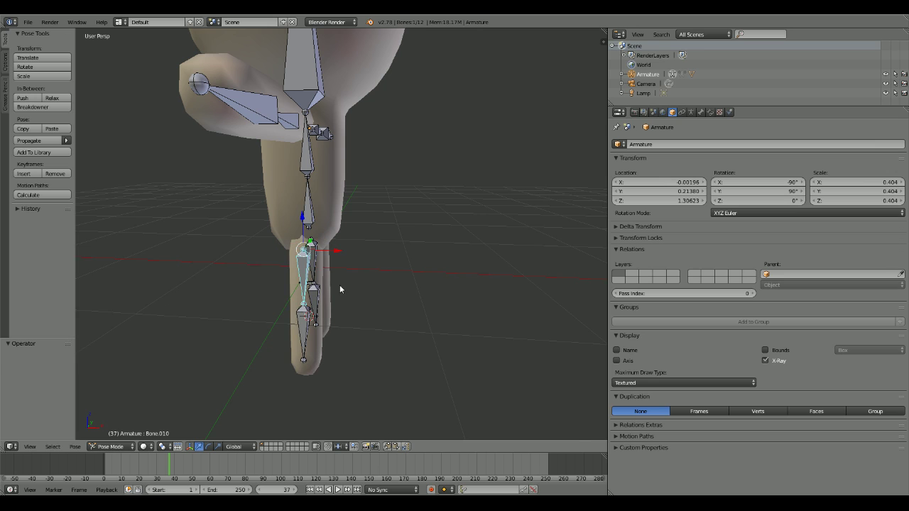
Step: Test the same leg's shin bone with a rotation of about -103° and undo it
{"action": "right_click", "coordinate": [312, 318]}
{"action": "key", "text": "r"}
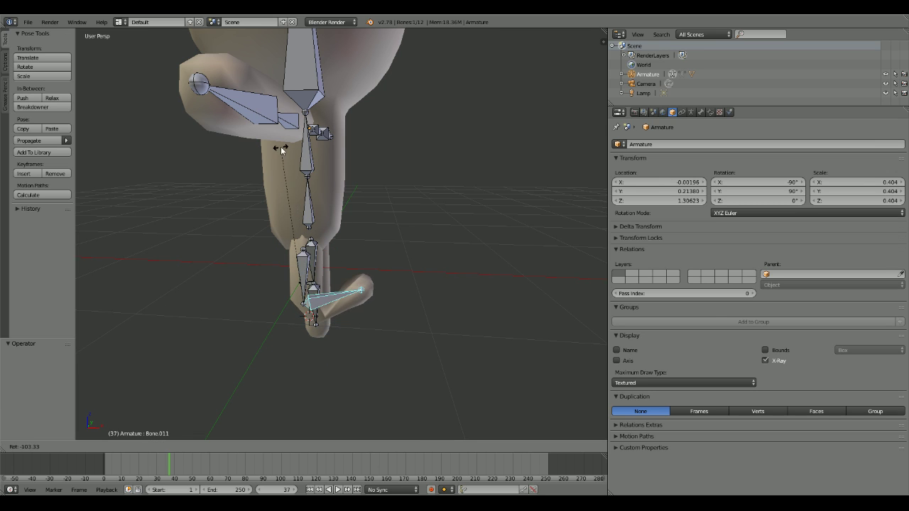
{"action": "left_click", "coordinate": [281, 146]}
{"action": "middle_click_drag", "start_coordinate": [280, 146], "coordinate": [465, 247]}
{"action": "key", "text": "ctrl+z"}
Step: Rotate the tiny stray bone at the other leg's knee by about 4.6° and delete that bone in Edit Mode
{"action": "right_click", "coordinate": [368, 218]}
{"action": "key", "text": "ctrl+z"}
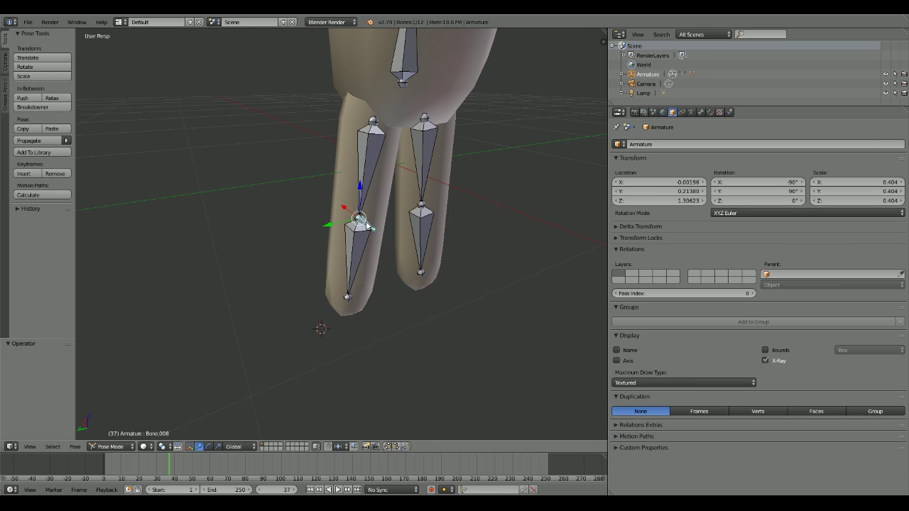
{"action": "key", "text": "r"}
{"action": "left_click", "coordinate": [413, 199]}
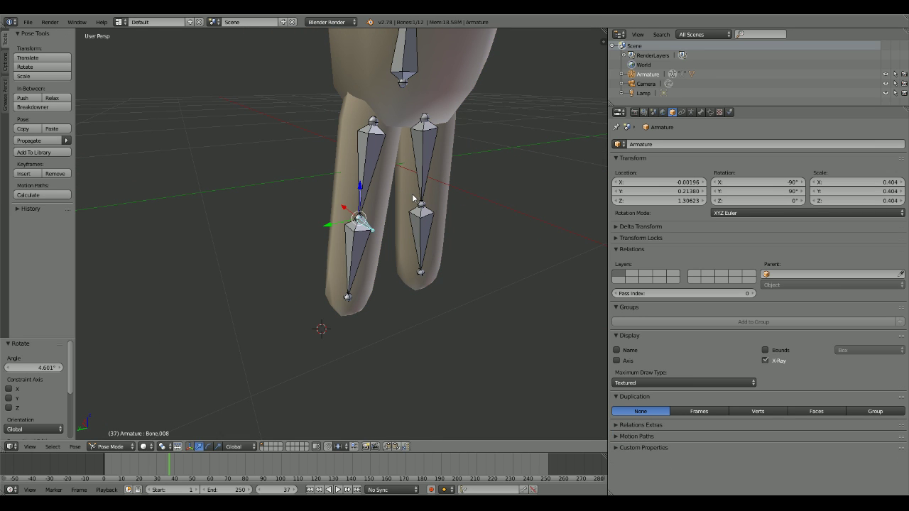
{"action": "key", "text": "Tab"}
{"action": "key", "text": "Delete"}
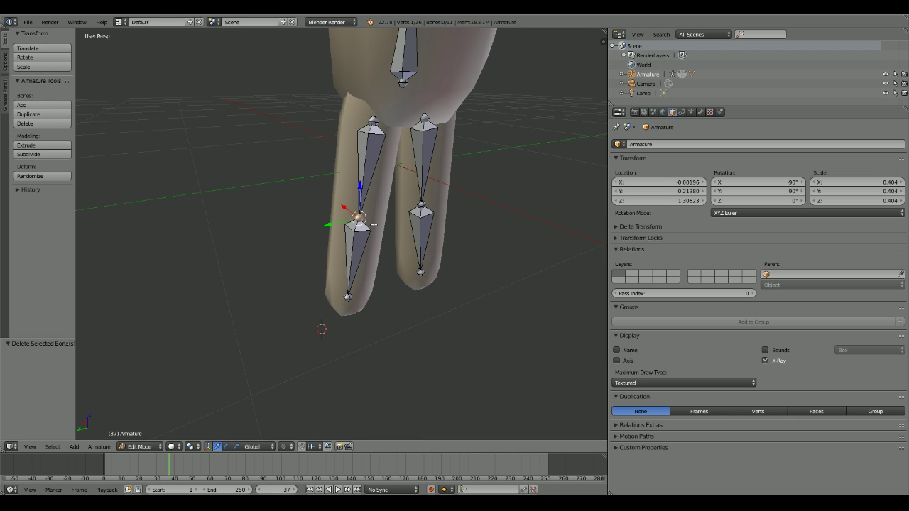
{"action": "right_click", "coordinate": [366, 240]}
{"action": "key", "text": "e"}
{"action": "right_click", "coordinate": [359, 243]}
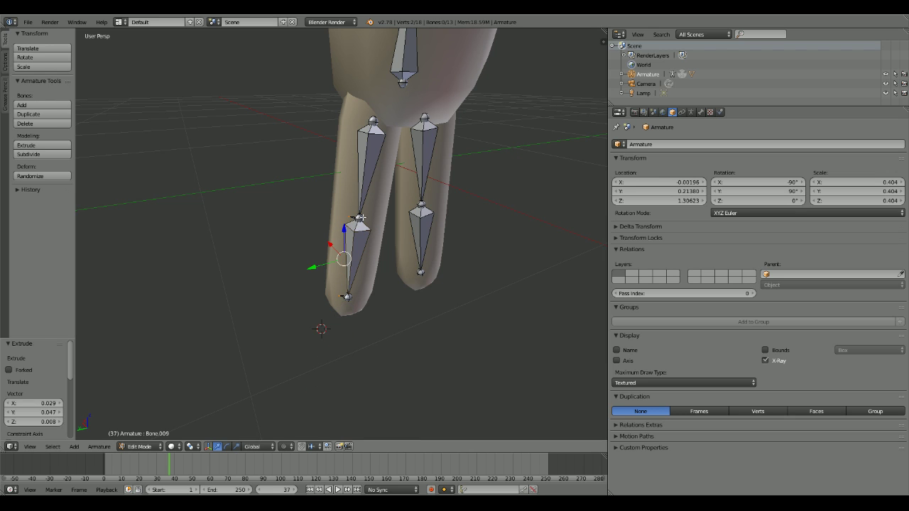
{"action": "key", "text": "ctrl+z"}
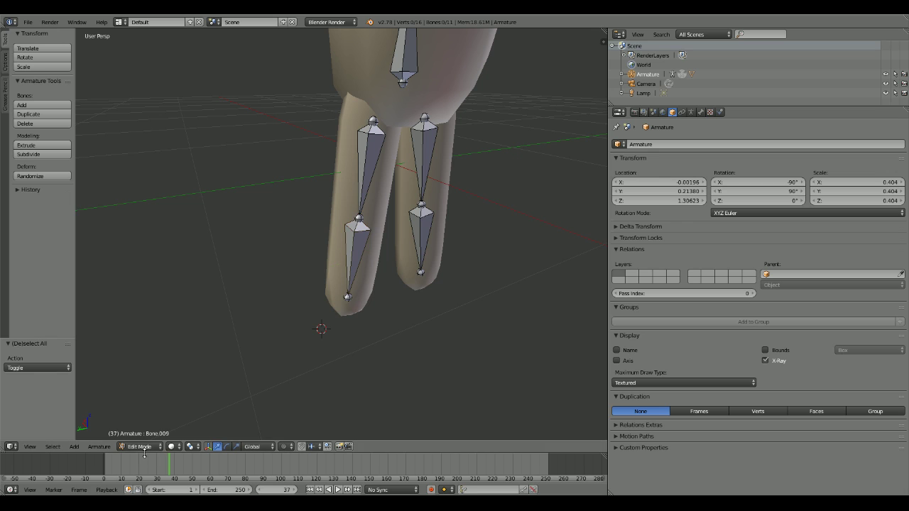
Step: Return to Pose Mode, test-rotate the shin bone where the stray bone was removed, and undo the rotation
{"action": "left_click", "coordinate": [140, 446]}
{"action": "left_click", "coordinate": [142, 417]}
{"action": "right_click", "coordinate": [357, 245]}
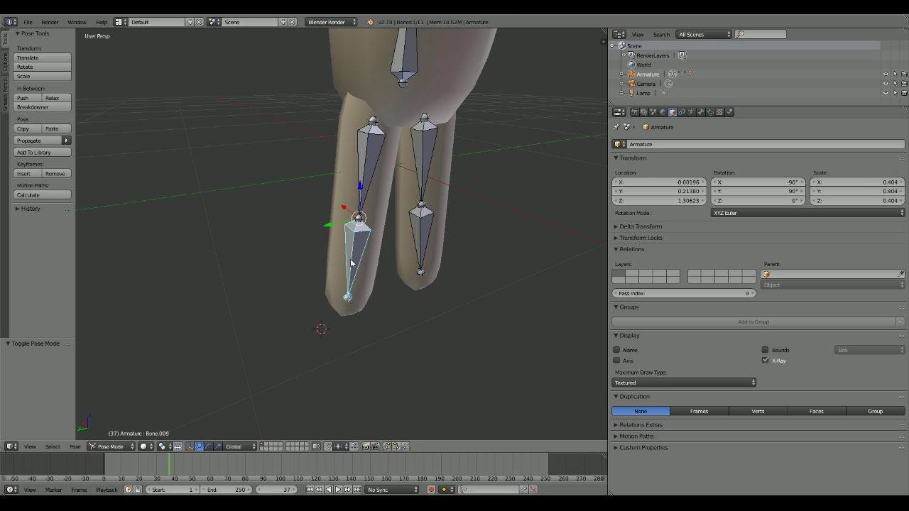
{"action": "key", "text": "r"}
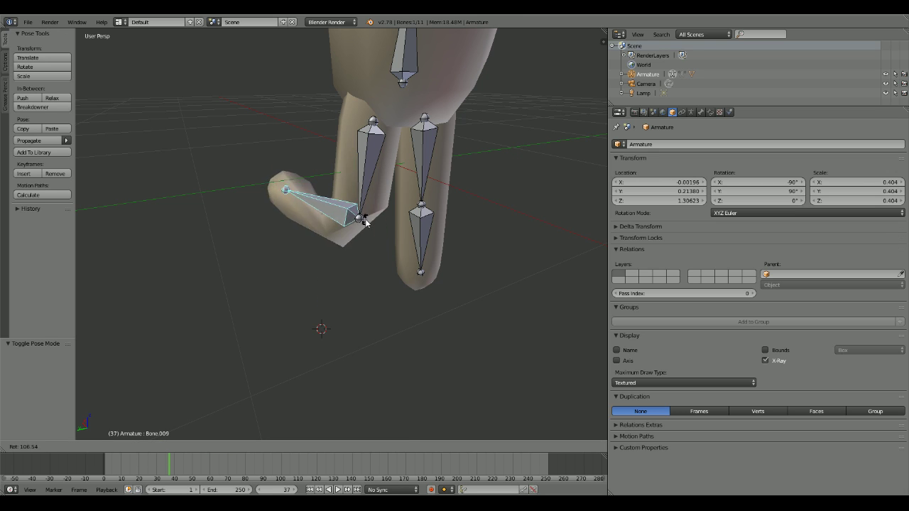
{"action": "left_click", "coordinate": [373, 209]}
{"action": "middle_click_drag", "start_coordinate": [373, 210], "coordinate": [452, 211]}
{"action": "key", "text": "ctrl+z"}
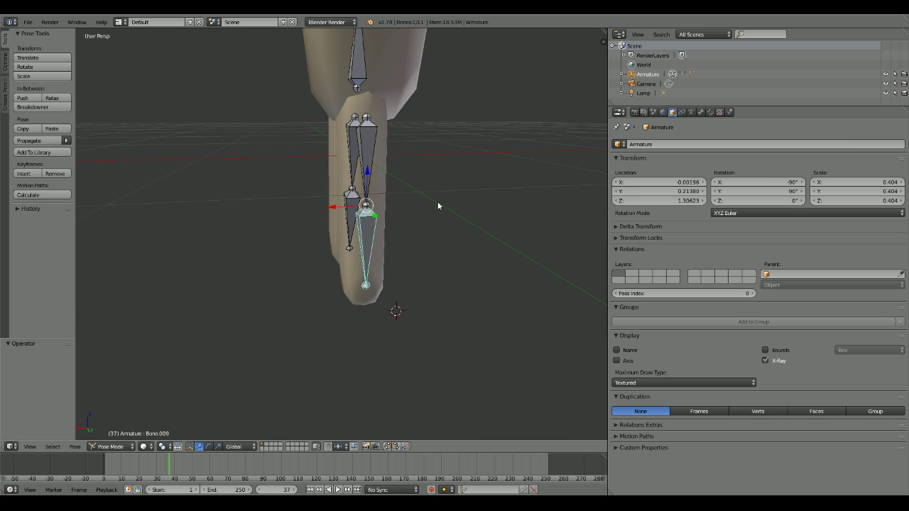
Step: Try rotating the selected shin bone constrained to the Z, X and Y axes, and undo the rotation
{"action": "key", "text": "r"}
{"action": "key", "text": "z"}
{"action": "key", "text": "x"}
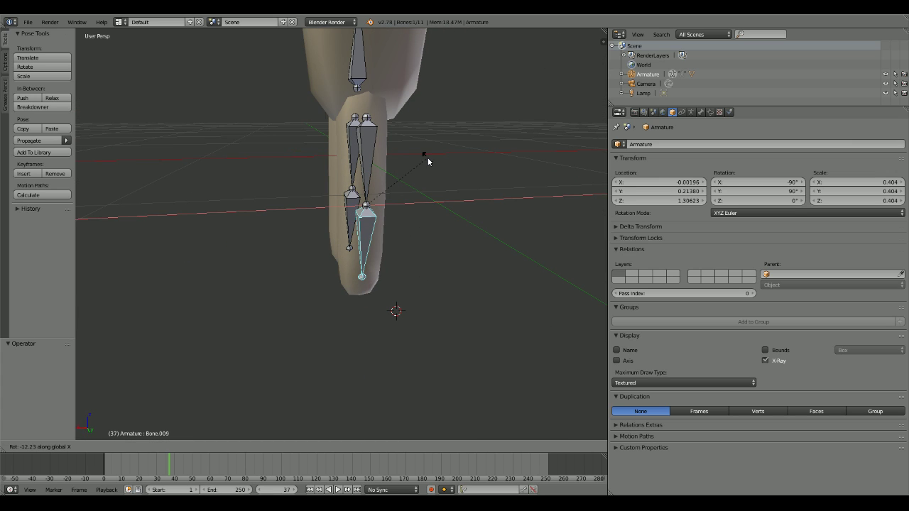
{"action": "key", "text": "y"}
{"action": "left_click", "coordinate": [437, 236]}
{"action": "key", "text": "ctrl+z"}
Step: Try moving the lower spine bone along the Z axis and undo the move
{"action": "middle_click_drag", "start_coordinate": [438, 237], "coordinate": [384, 158]}
{"action": "scroll", "coordinate": [357, 239], "scroll_direction": "down", "scroll_amount": 2}
{"action": "right_click", "coordinate": [349, 147]}
{"action": "key", "text": "g"}
{"action": "key", "text": "z"}
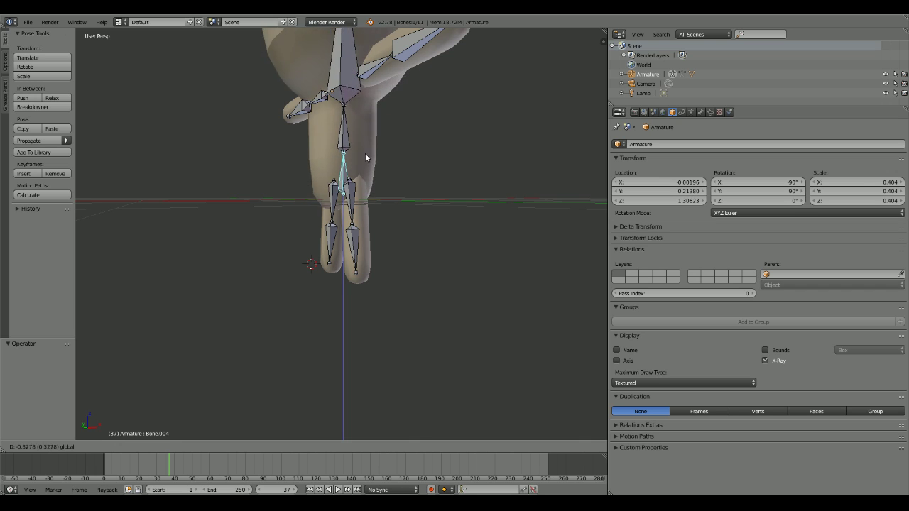
{"action": "left_click", "coordinate": [367, 80]}
{"action": "key", "text": "ctrl+z"}
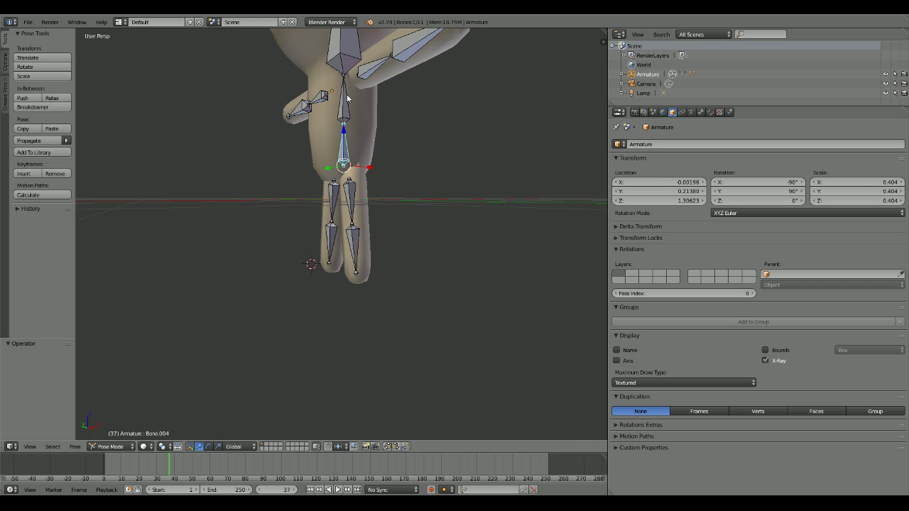
Step: Test the lower spine bone by rotating it and undo the rotation
{"action": "key", "text": "r"}
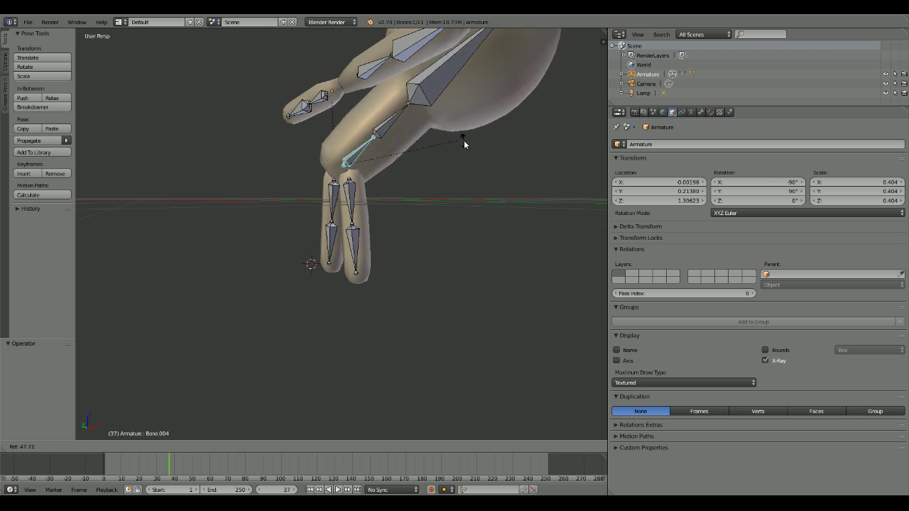
{"action": "left_click", "coordinate": [480, 223]}
{"action": "key", "text": "ctrl+z"}
Step: Try rotating the upper spine bone and cancel the rotation
{"action": "right_click", "coordinate": [345, 106]}
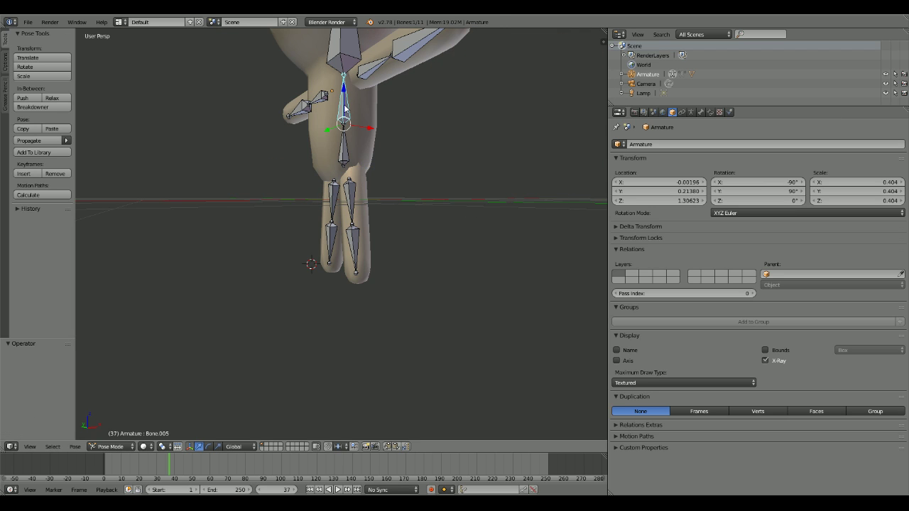
{"action": "key", "text": "r"}
{"action": "right_click", "coordinate": [373, 432]}
{"action": "middle_click_drag", "start_coordinate": [373, 432], "coordinate": [367, 334]}
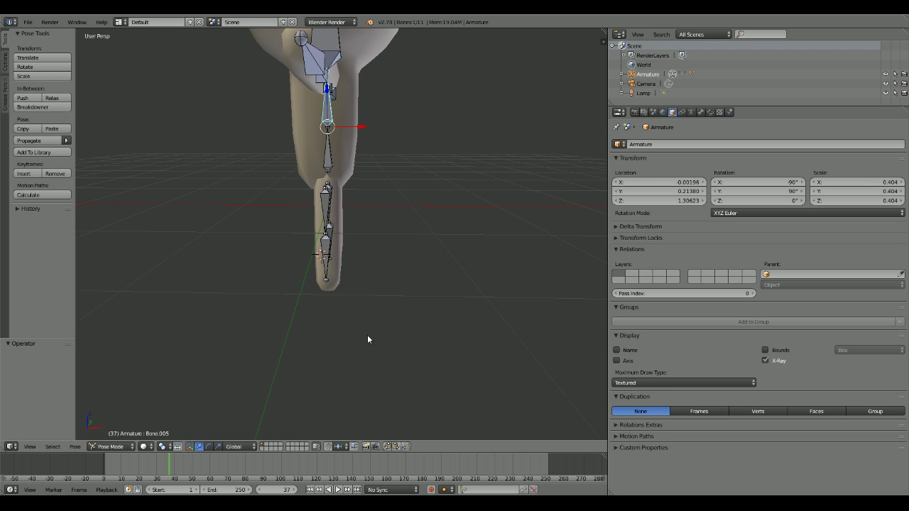
Step: Try moving the first arm's upper bone freely and cancel the move
{"action": "right_click", "coordinate": [327, 157]}
{"action": "middle_click_drag", "start_coordinate": [327, 158], "coordinate": [368, 109]}
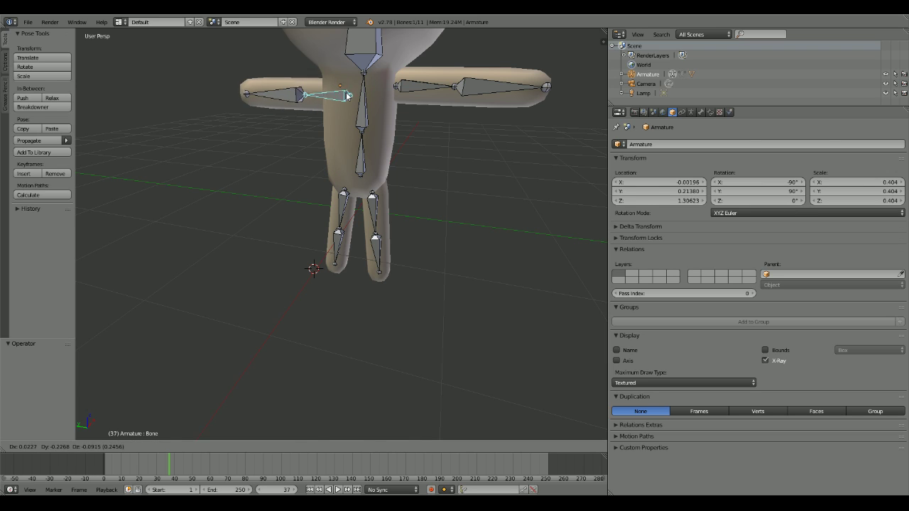
{"action": "right_click", "coordinate": [336, 90]}
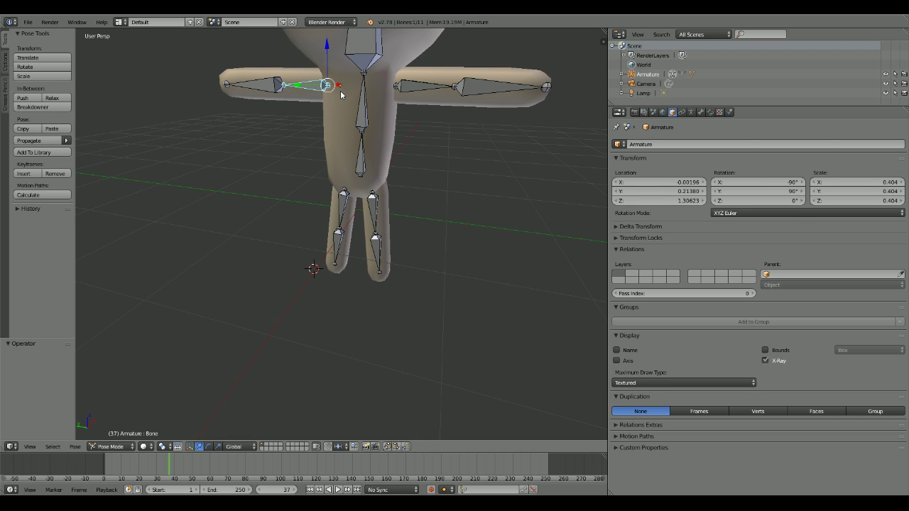
Step: Add the upper spine bone and the second arm's upper bone to the selection and apply Set Parent To with the Bone type
{"action": "right_click", "coordinate": [361, 84], "text": "shift"}
{"action": "right_click", "coordinate": [409, 87], "text": "shift"}
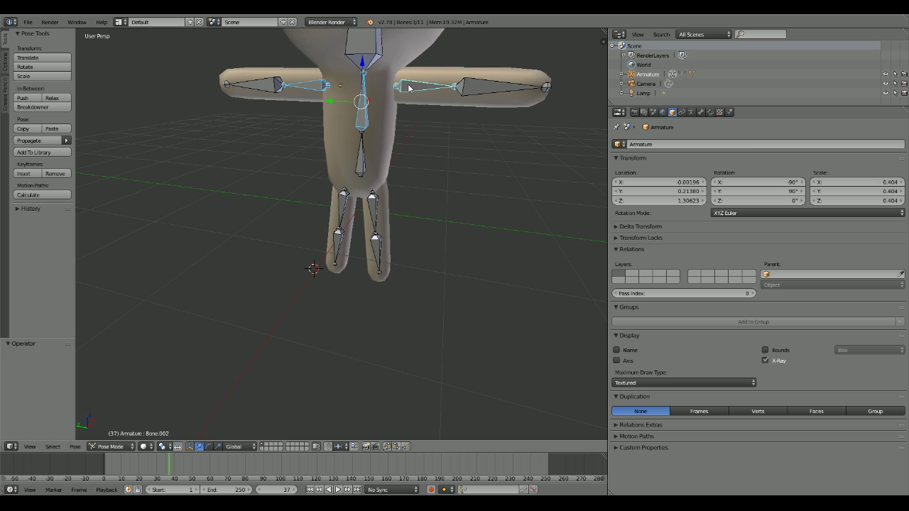
{"action": "key", "text": "ctrl+p"}
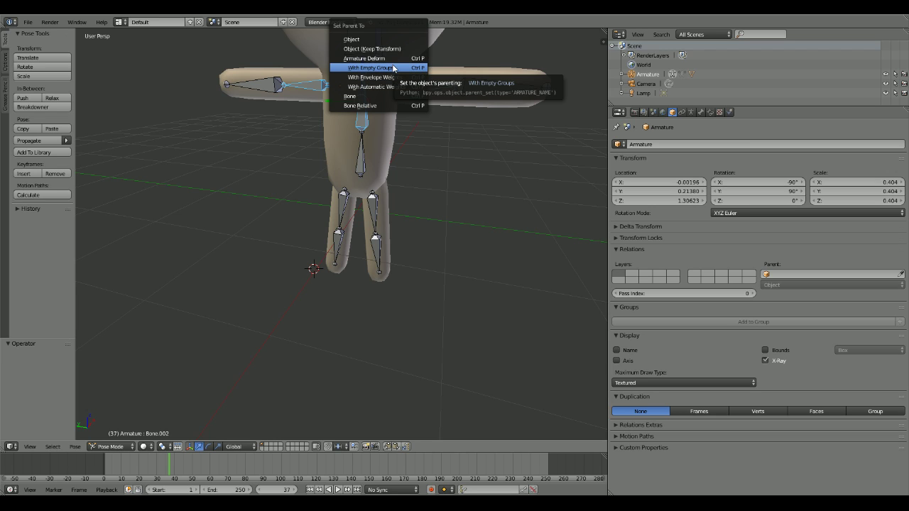
{"action": "left_click", "coordinate": [400, 96]}
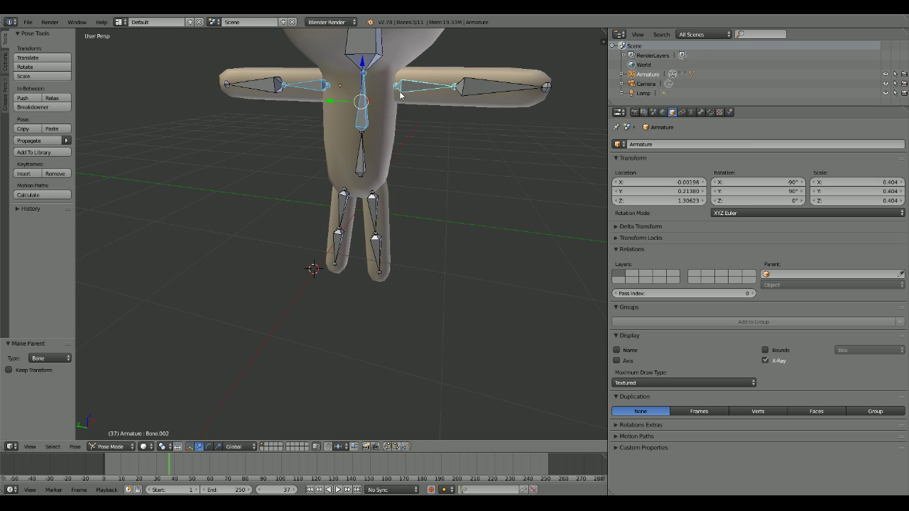
Step: Select the linked spine, head and arm bones of the armature in Edit Mode
{"action": "right_click", "coordinate": [361, 161]}
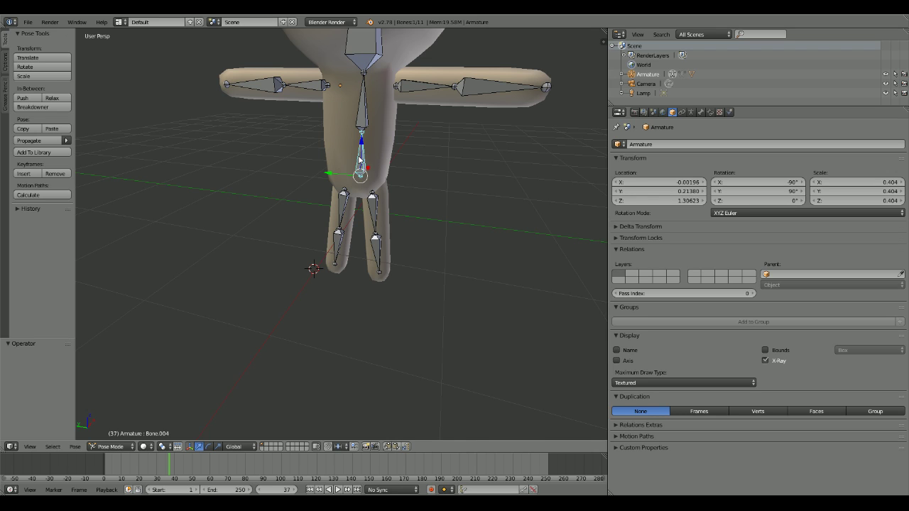
{"action": "key", "text": "Tab"}
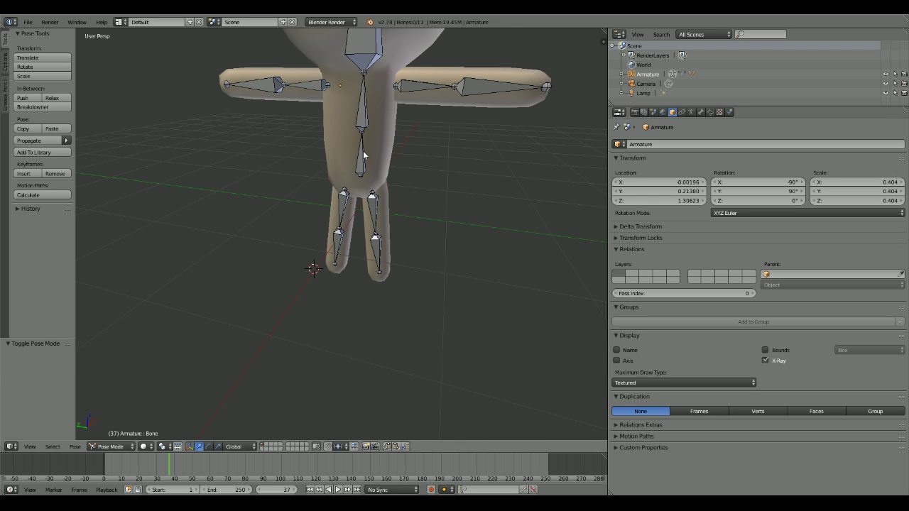
{"action": "right_click", "coordinate": [363, 152]}
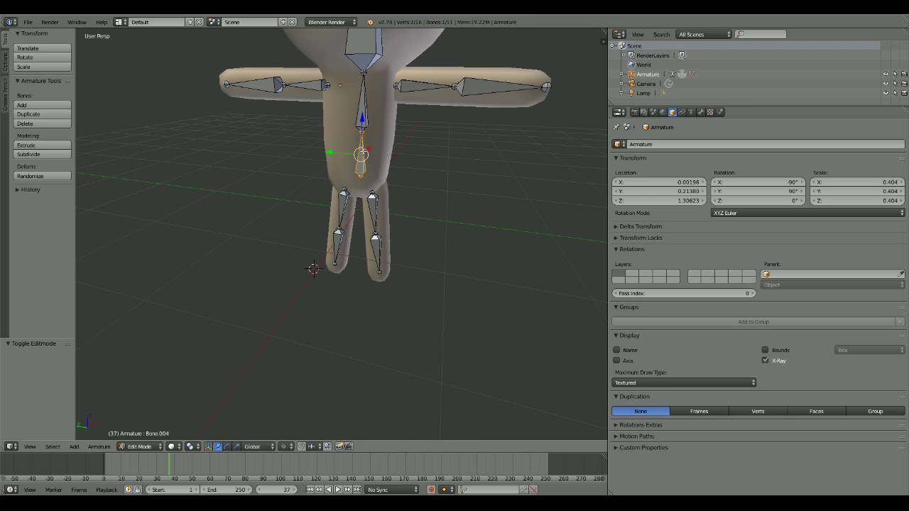
{"action": "key", "text": "l"}
{"action": "key", "text": "l"}
{"action": "key", "text": "l"}
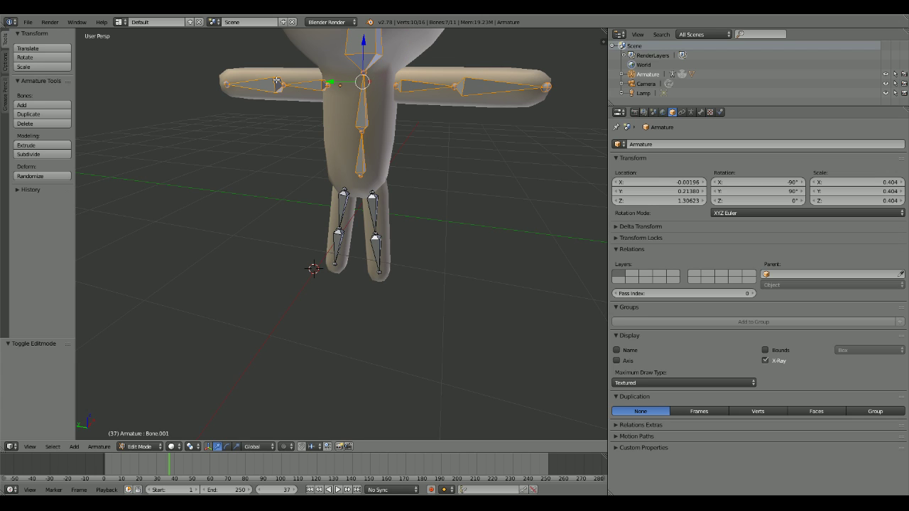
Step: Add both bones of one leg and the other leg's thigh bone to the selection, and return to Pose Mode
{"action": "right_click", "coordinate": [344, 209], "text": "shift"}
{"action": "right_click", "coordinate": [338, 245], "text": "shift"}
{"action": "right_click", "coordinate": [373, 217], "text": "shift"}
{"action": "key", "text": "Tab"}
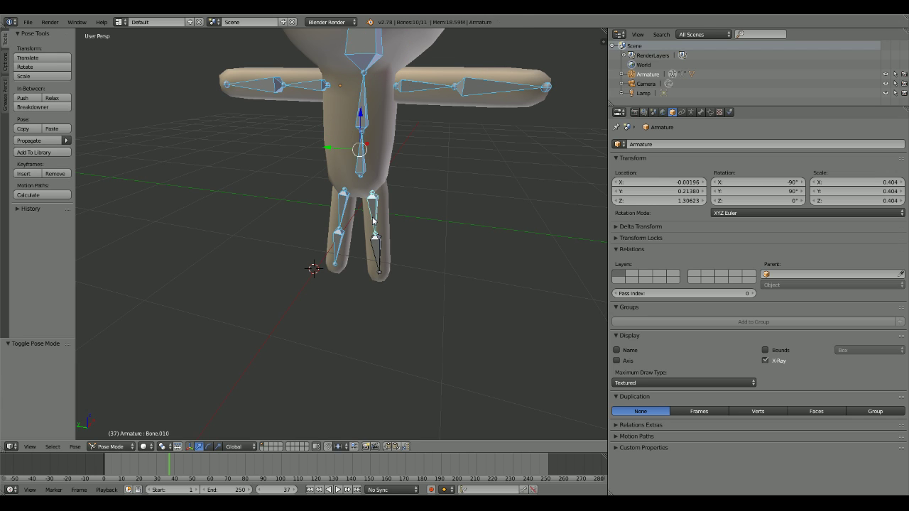
Step: Clear the bone selection in Edit Mode, select only the lower spine bone, and return to Pose Mode
{"action": "key", "text": "Tab"}
{"action": "right_click", "coordinate": [362, 159]}
{"action": "key", "text": "Tab"}
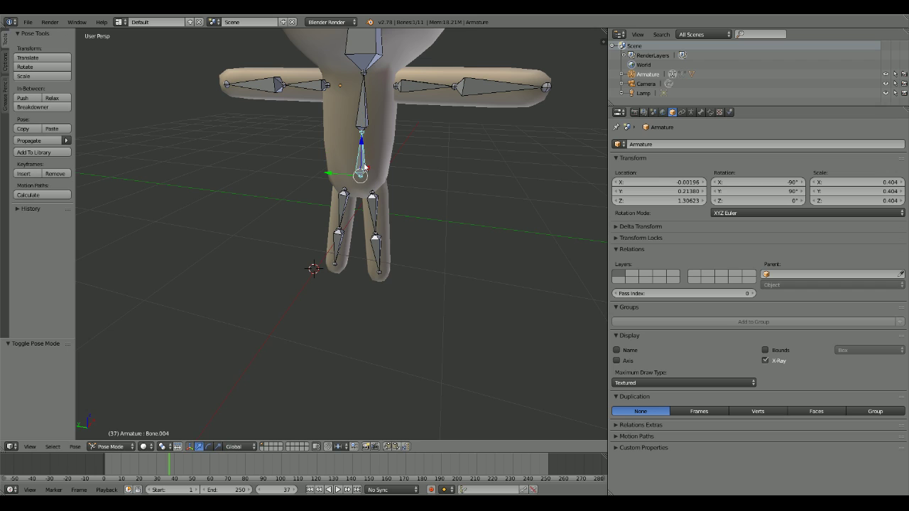
{"action": "key", "text": "Tab"}
{"action": "key", "text": "a"}
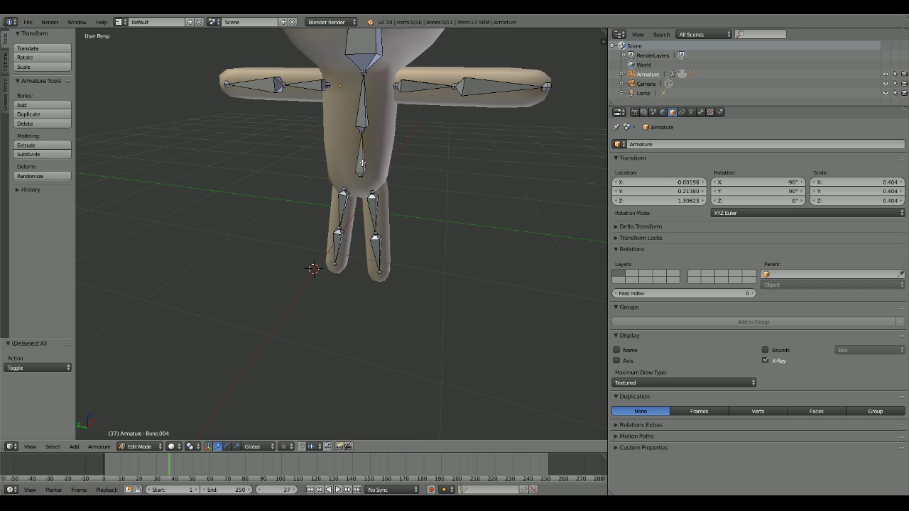
{"action": "right_click", "coordinate": [362, 164]}
{"action": "key", "text": "ctrl+Tab"}
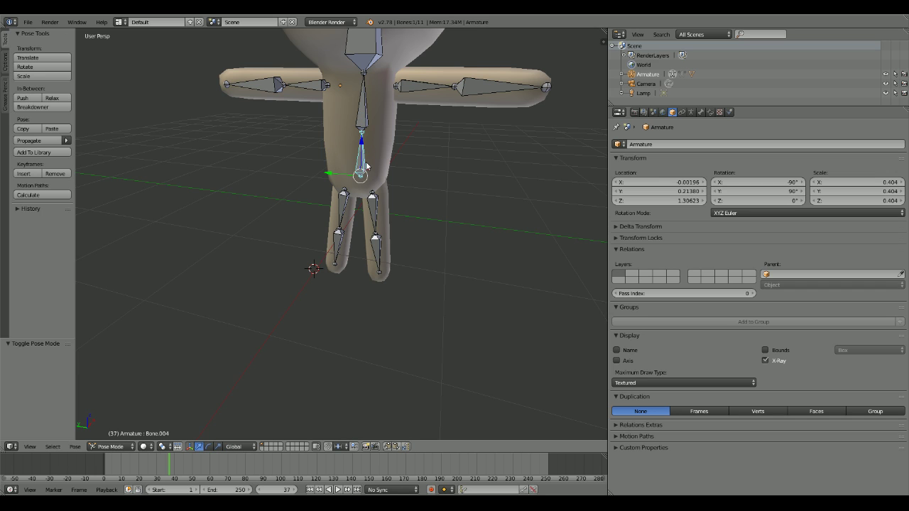
Step: Try to set a parent for the lower spine bone in Pose Mode and to move the bone in Edit Mode
{"action": "key", "text": "ctrl+p"}
{"action": "right_click", "coordinate": [362, 112]}
{"action": "key", "text": "ctrl+Tab"}
{"action": "right_click", "coordinate": [442, 86]}
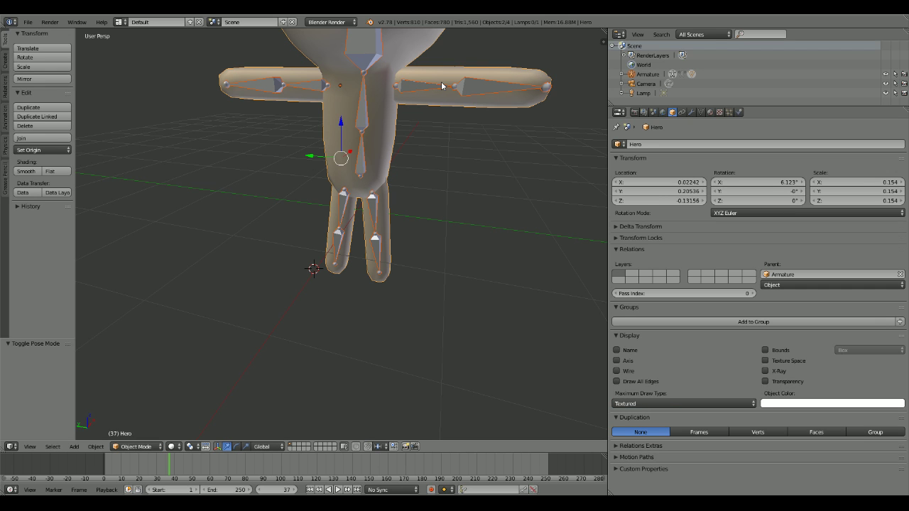
{"action": "right_click", "coordinate": [442, 86]}
{"action": "middle_click_drag", "start_coordinate": [442, 86], "coordinate": [368, 129]}
{"action": "key", "text": "Tab"}
{"action": "key", "text": "g"}
{"action": "left_click", "coordinate": [476, 168]}
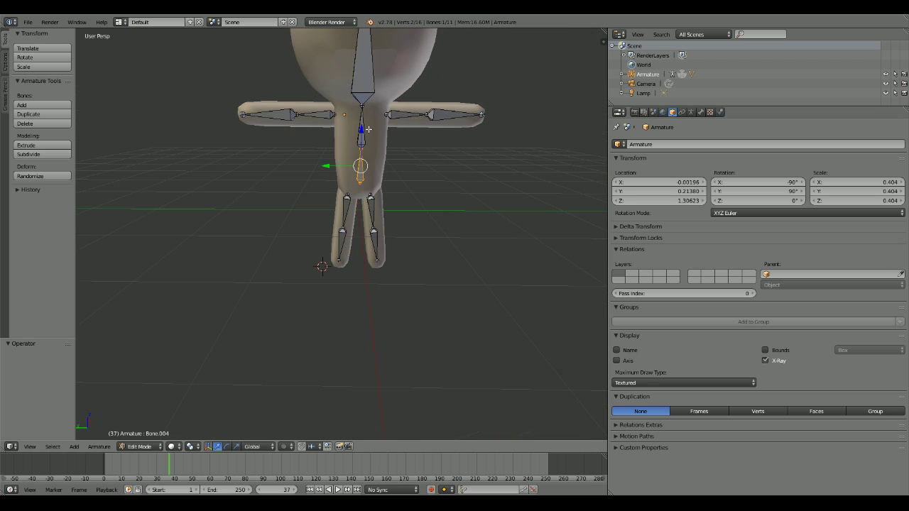
{"action": "key", "text": "Tab"}
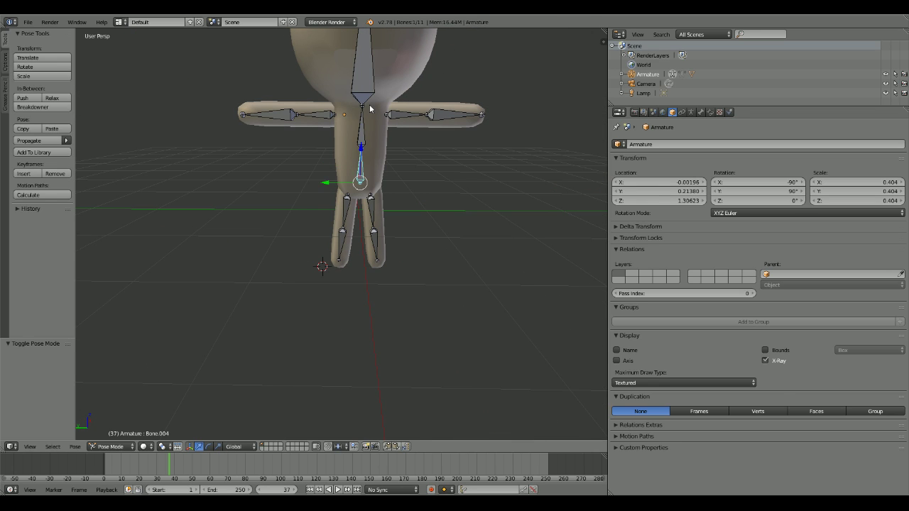
Step: Examine the Hero mesh around the legs, neck and arms in Edit Mode, and return to Object Mode
{"action": "right_click", "coordinate": [353, 127]}
{"action": "key", "text": "Tab"}
{"action": "scroll", "coordinate": [306, 361], "scroll_direction": "up", "scroll_amount": 10}
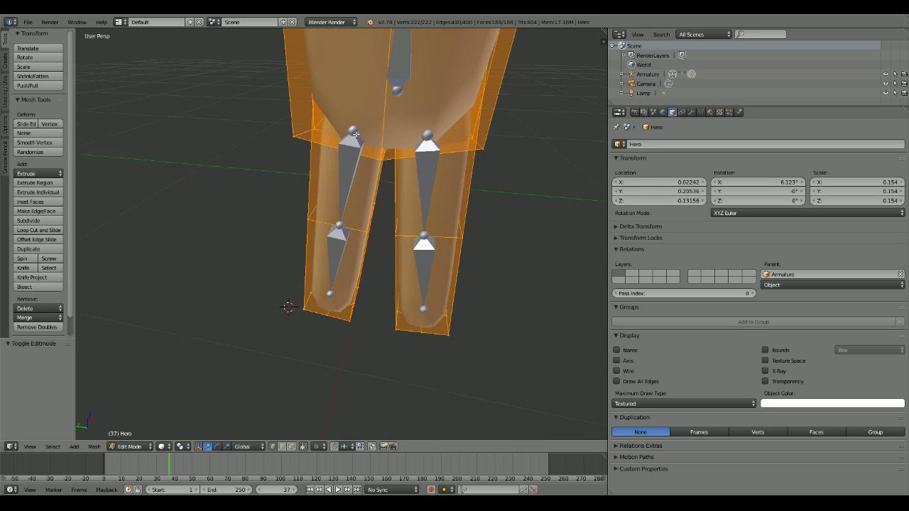
{"action": "scroll", "coordinate": [306, 361], "scroll_direction": "up", "scroll_amount": 8}
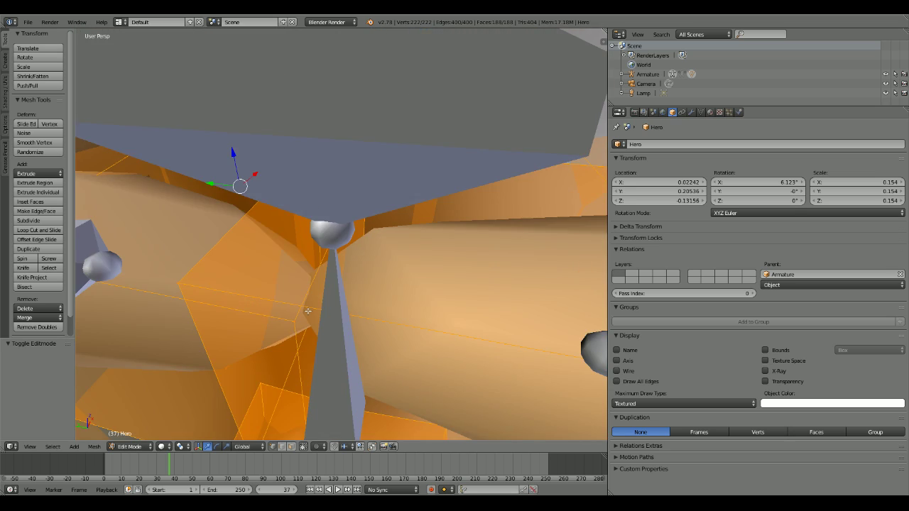
{"action": "scroll", "coordinate": [321, 260], "scroll_direction": "down", "scroll_amount": 10}
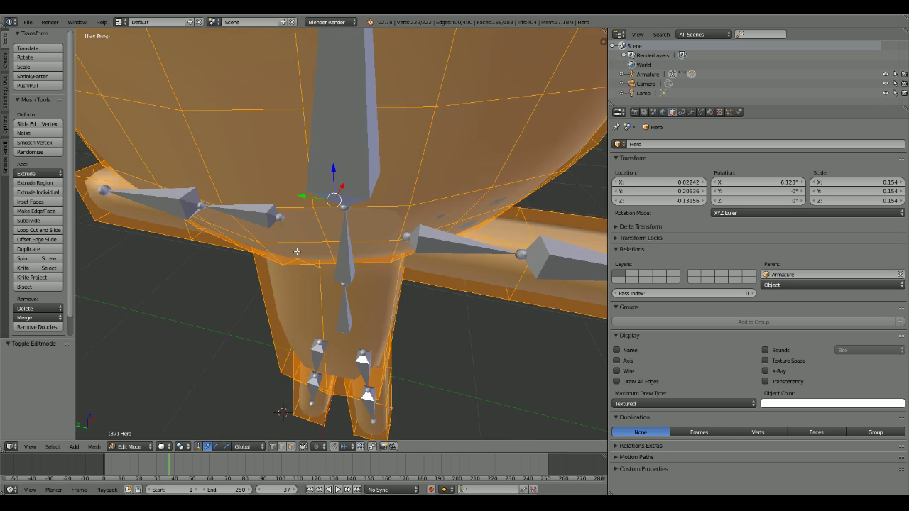
{"action": "mouse_move", "coordinate": [315, 233]}
{"action": "middle_mouse_down"}
{"action": "mouse_move", "coordinate": [314, 220]}
{"action": "mouse_move", "coordinate": [353, 219]}
{"action": "mouse_move", "coordinate": [230, 239]}
{"action": "mouse_move", "coordinate": [338, 249]}
{"action": "mouse_move", "coordinate": [314, 230]}
{"action": "middle_mouse_up"}
{"action": "scroll", "coordinate": [315, 229], "scroll_direction": "down", "scroll_amount": 2}
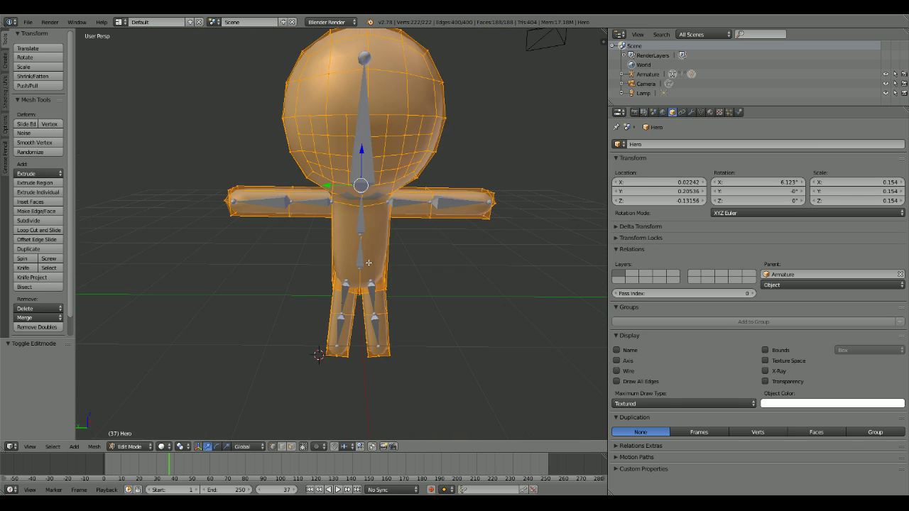
{"action": "key", "text": "Tab"}
{"action": "middle_click_drag", "start_coordinate": [367, 261], "coordinate": [314, 237]}
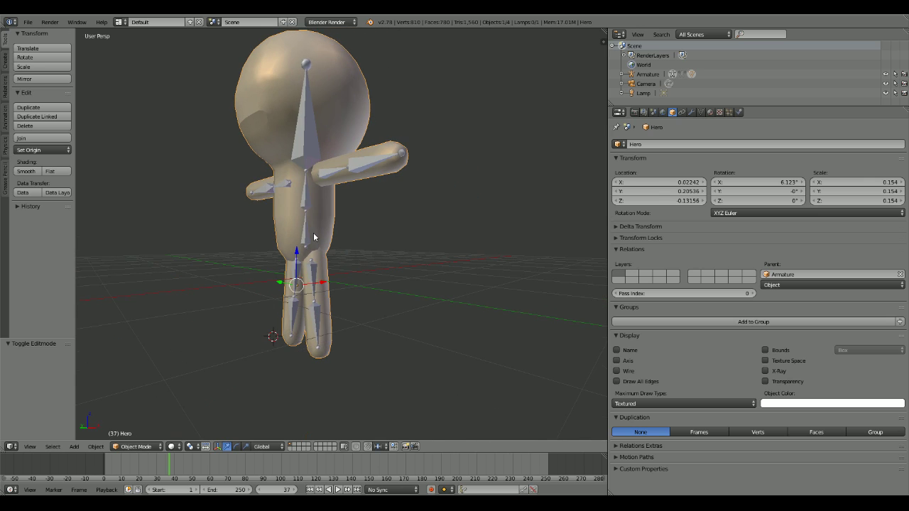
Step: Try rotating the outer bone of one arm and cancel the rotation
{"action": "right_click", "coordinate": [368, 169]}
{"action": "key", "text": "r"}
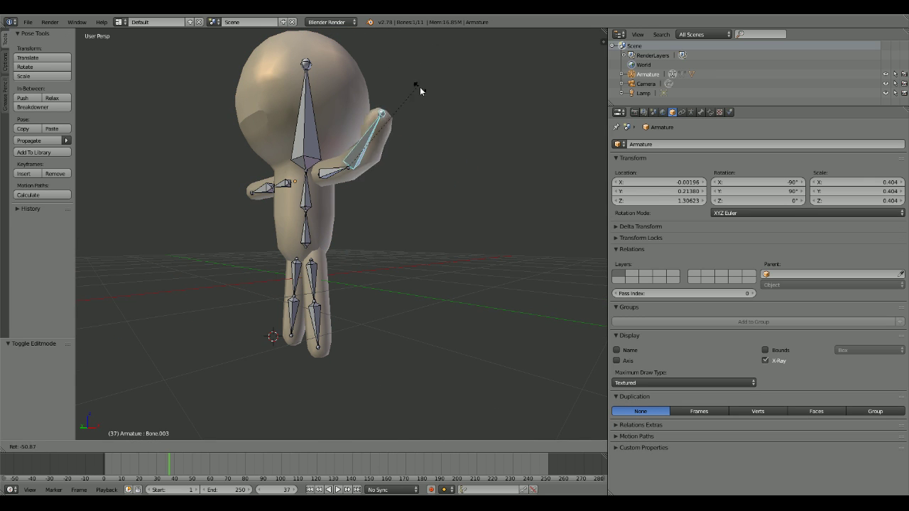
{"action": "right_click", "coordinate": [406, 88]}
{"action": "middle_click_drag", "start_coordinate": [407, 93], "coordinate": [394, 188]}
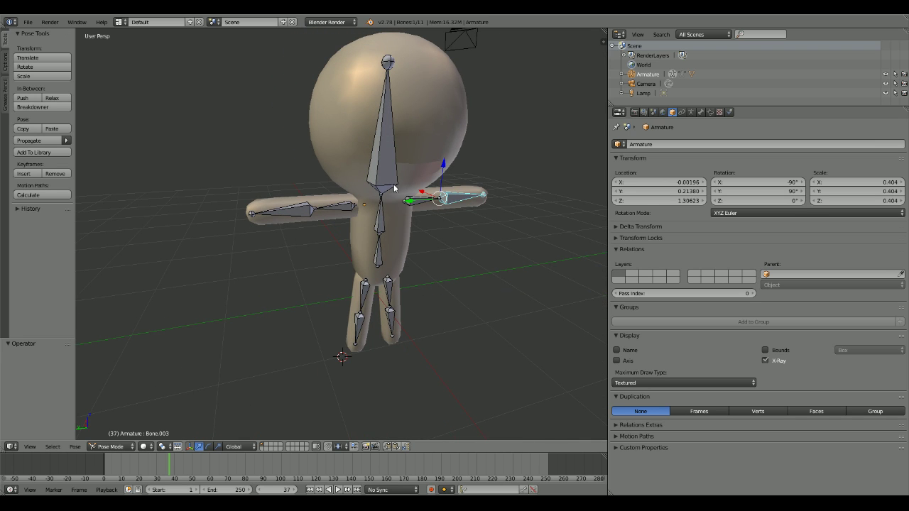
Step: Rotate the head bone about 57° to test the mesh deformation, and undo the rotation
{"action": "right_click", "coordinate": [394, 189]}
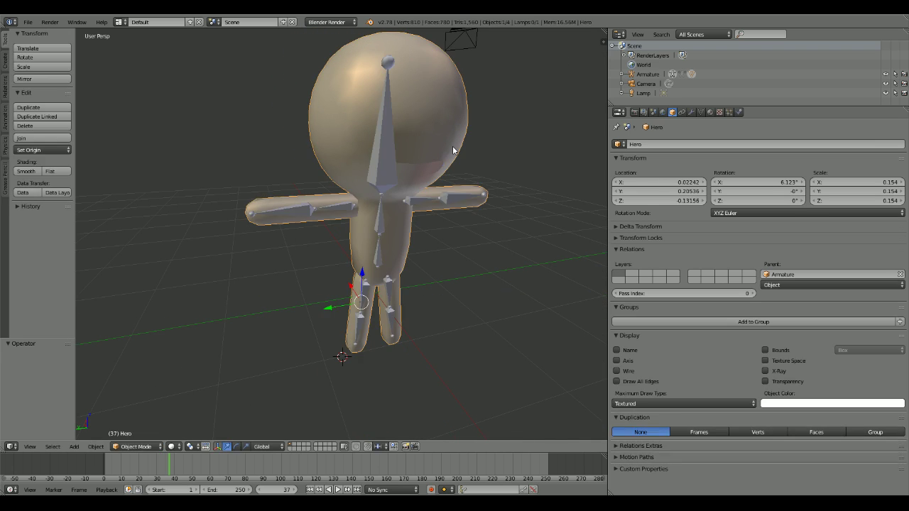
{"action": "middle_click_drag", "start_coordinate": [395, 188], "coordinate": [347, 153]}
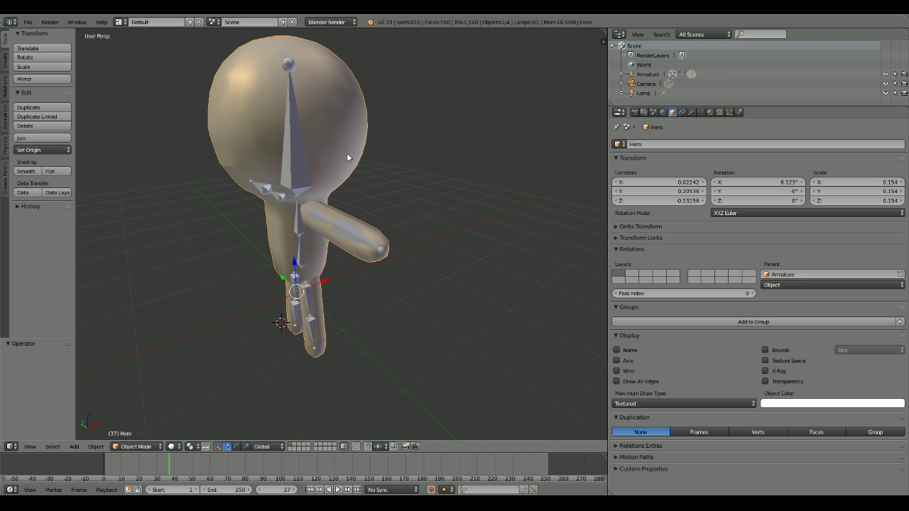
{"action": "middle_click_drag", "start_coordinate": [347, 153], "coordinate": [356, 173]}
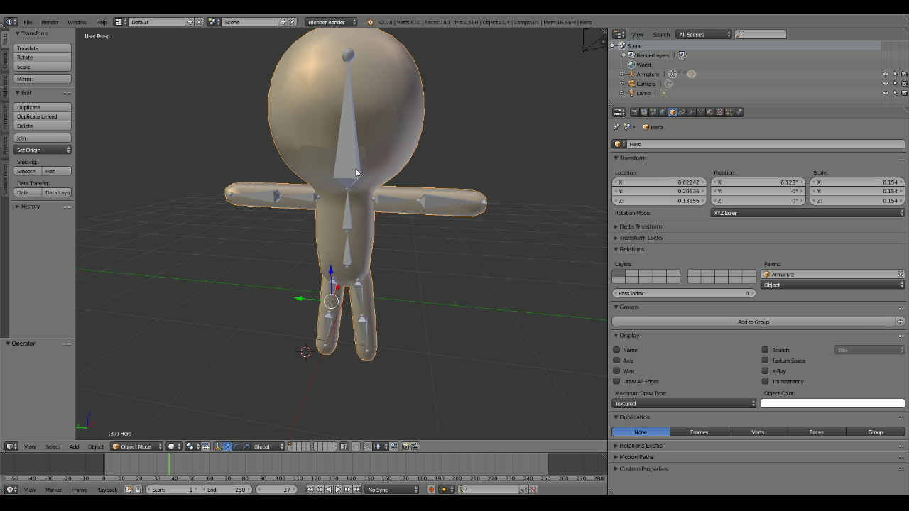
{"action": "right_click", "coordinate": [349, 131]}
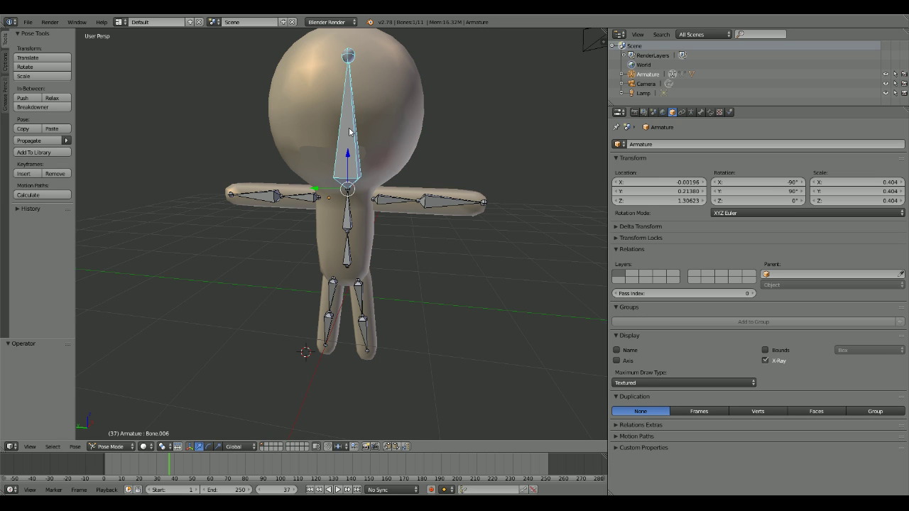
{"action": "key", "text": "r"}
{"action": "left_click", "coordinate": [448, 258]}
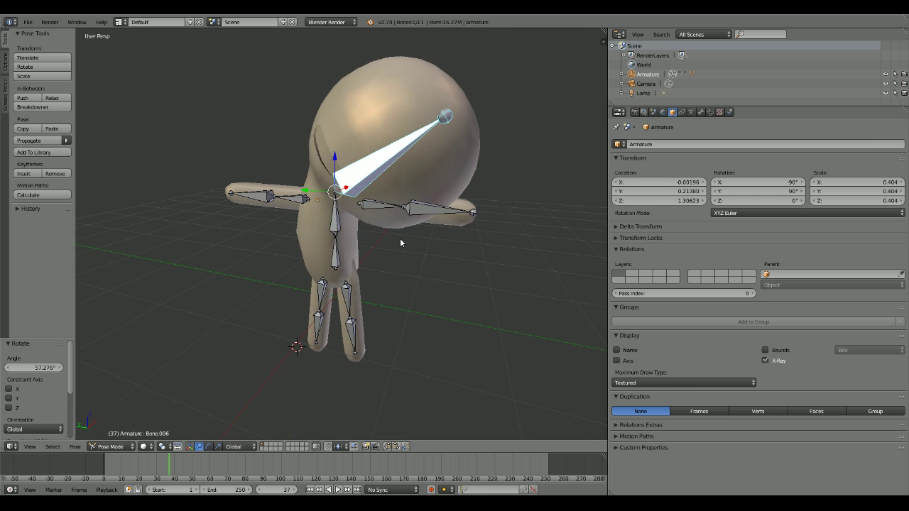
{"action": "key", "text": "ctrl+z"}
Step: Select the Hero mesh, enter Edit Mode and switch to face selection
{"action": "key", "text": "ctrl+Tab"}
{"action": "right_click", "coordinate": [297, 142]}
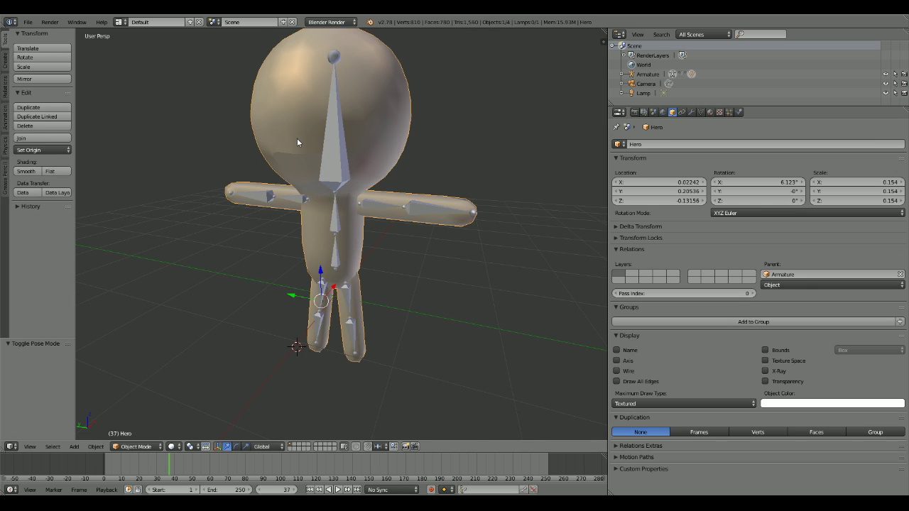
{"action": "key", "text": "Tab"}
{"action": "scroll", "coordinate": [326, 247], "scroll_direction": "up", "scroll_amount": 7}
{"action": "scroll", "coordinate": [326, 248], "scroll_direction": "down", "scroll_amount": 4}
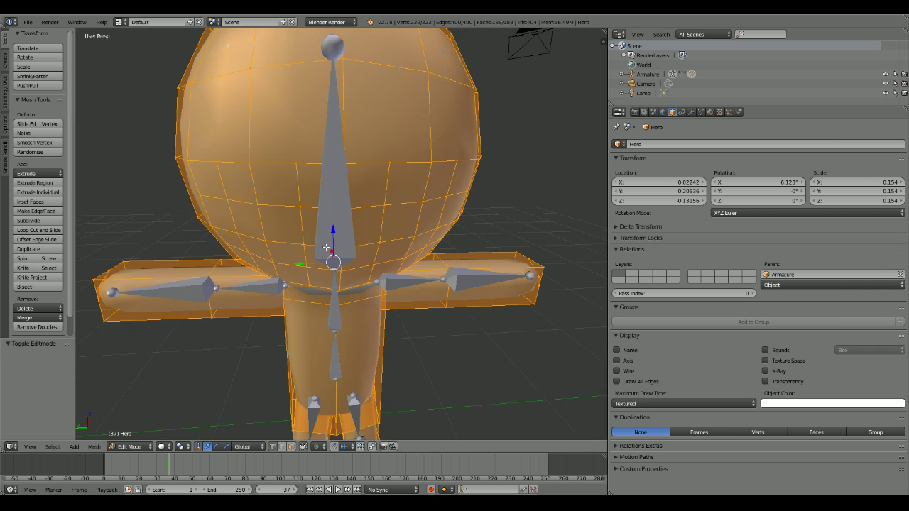
{"action": "middle_click_drag", "start_coordinate": [327, 248], "coordinate": [326, 213]}
{"action": "left_click", "coordinate": [291, 446]}
{"action": "scroll", "coordinate": [299, 286], "scroll_direction": "up", "scroll_amount": 2}
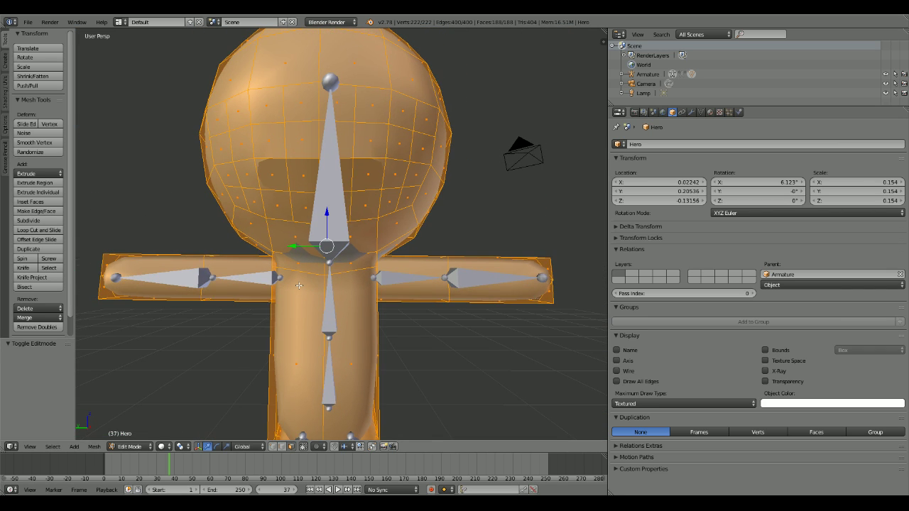
Step: Try dissolving the four eye recess faces together with the four faces above and the two left faces below
{"action": "right_click", "coordinate": [273, 175]}
{"action": "right_click", "coordinate": [298, 175], "text": "shift"}
{"action": "right_click", "coordinate": [365, 176], "text": "shift"}
{"action": "right_click", "coordinate": [344, 173], "text": "shift"}
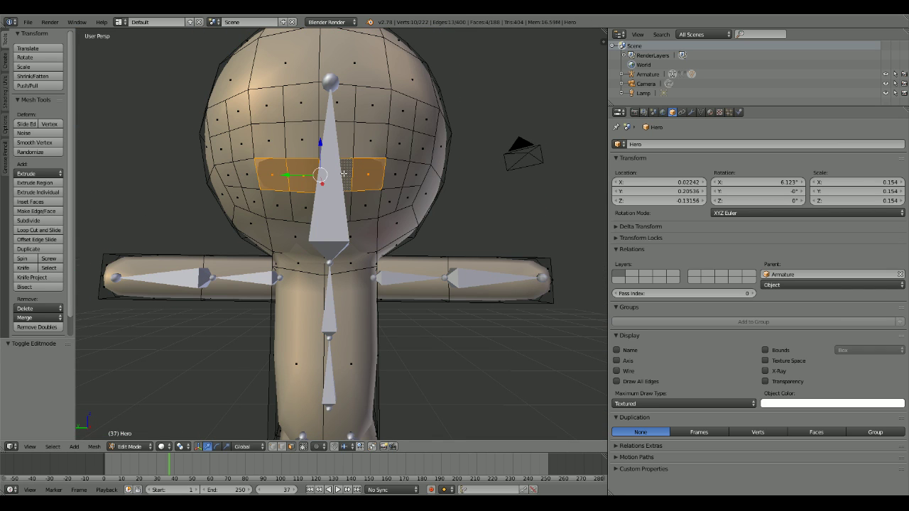
{"action": "right_click", "coordinate": [370, 140], "text": "shift"}
{"action": "right_click", "coordinate": [334, 140], "text": "shift"}
{"action": "right_click", "coordinate": [300, 140], "text": "shift"}
{"action": "right_click", "coordinate": [268, 140], "text": "shift"}
{"action": "right_click", "coordinate": [276, 205], "text": "shift"}
{"action": "right_click", "coordinate": [301, 209], "text": "shift"}
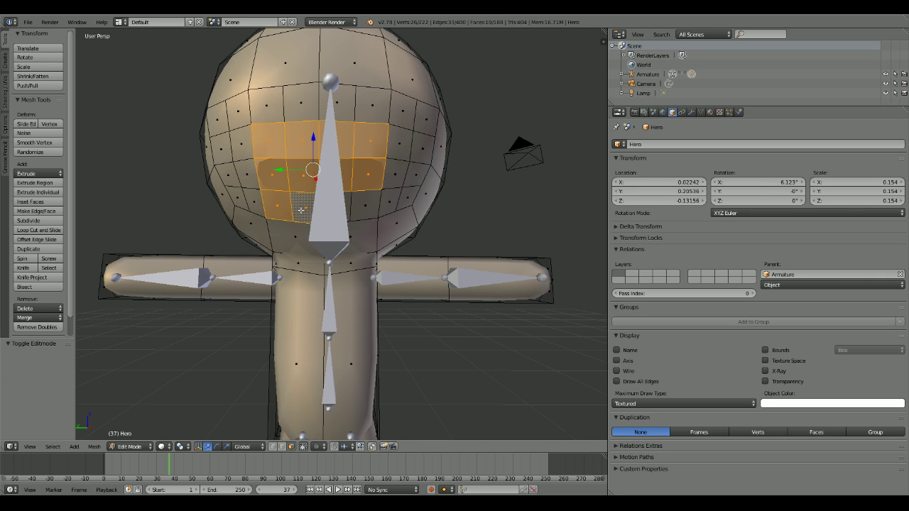
{"action": "key", "text": "ctrl+x"}
{"action": "key", "text": "a"}
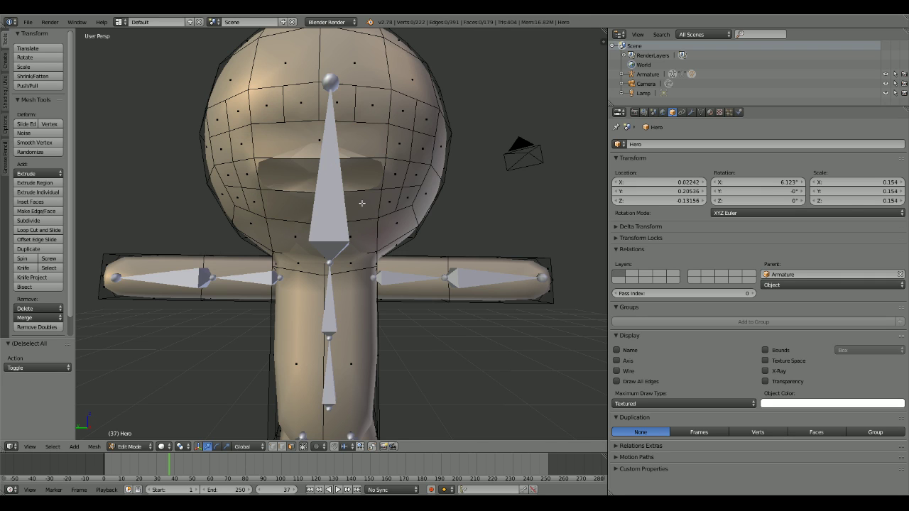
Step: Undo the dissolve and the added face selections back to the two faces in the left half of the eye recess
{"action": "key", "text": "ctrl+z"}
{"action": "key", "text": "ctrl+z"}
{"action": "key", "text": "ctrl+z"}
{"action": "key", "text": "ctrl+z"}
{"action": "key", "text": "ctrl+z"}
{"action": "key", "text": "ctrl+z"}
{"action": "key", "text": "ctrl+z"}
{"action": "key", "text": "ctrl+z"}
{"action": "key", "text": "ctrl+z"}
{"action": "key", "text": "ctrl+z"}
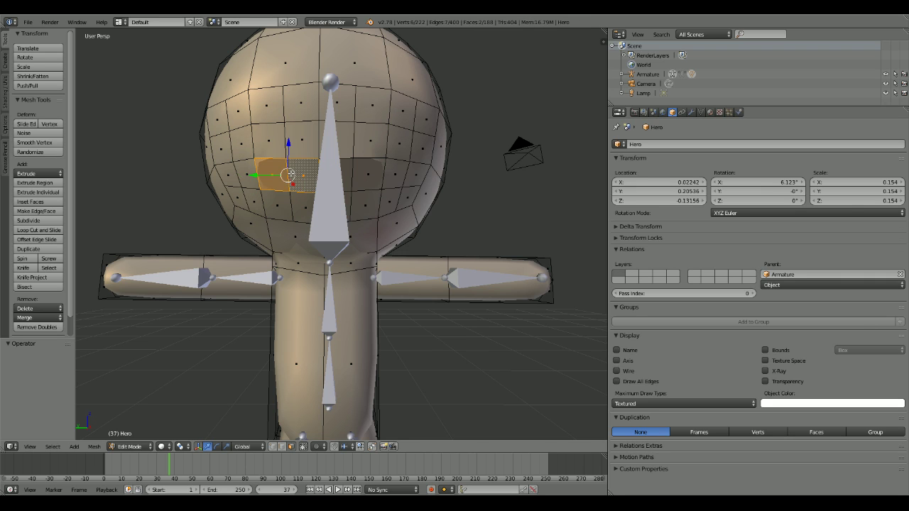
Step: Dissolve the two faces in the left half of the eye recess into one, and likewise the two in the right half
{"action": "key", "text": "ctrl+x"}
{"action": "key", "text": "a"}
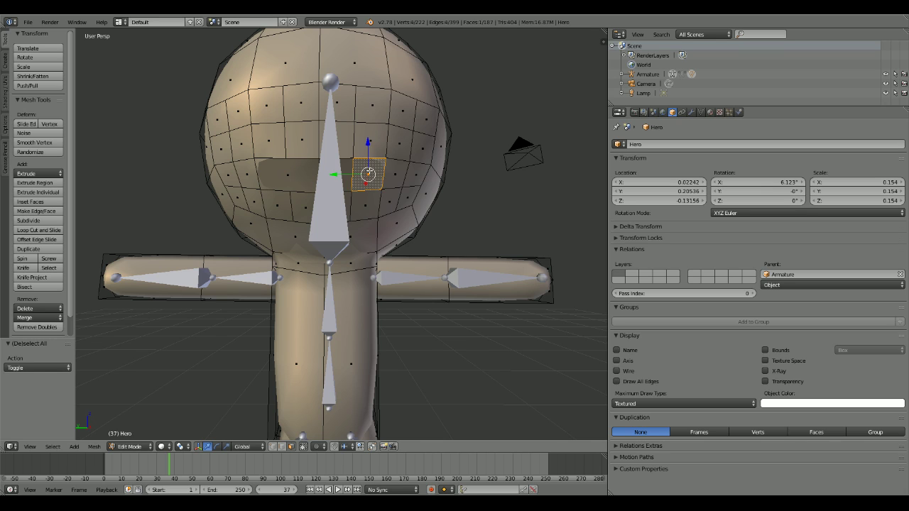
{"action": "right_click", "coordinate": [345, 173]}
{"action": "right_click", "coordinate": [365, 174], "text": "shift"}
{"action": "key", "text": "ctrl+x"}
{"action": "key", "text": "a"}
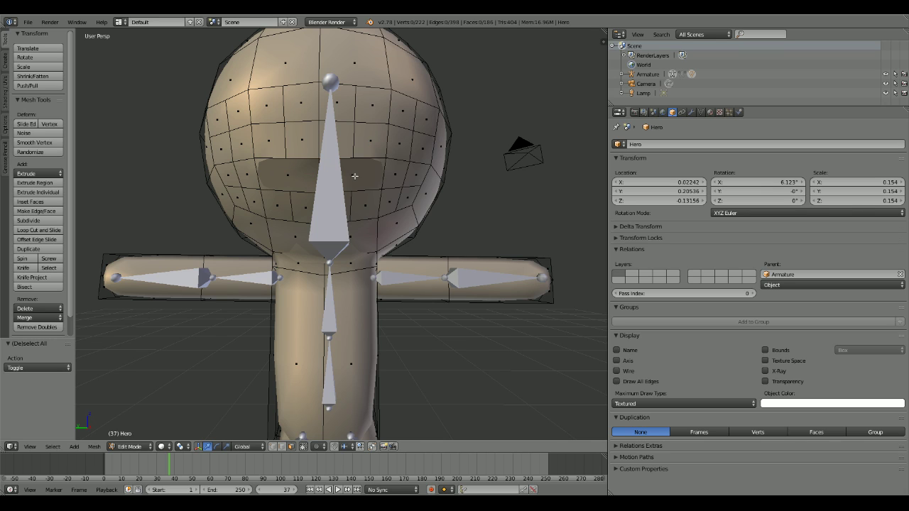
Step: Try dissolving the left and right halves of the eye recess into a single face, and undo it
{"action": "right_click", "coordinate": [348, 171]}
{"action": "right_click", "coordinate": [336, 174], "text": "shift"}
{"action": "key", "text": "ctrl+x"}
{"action": "key", "text": "a"}
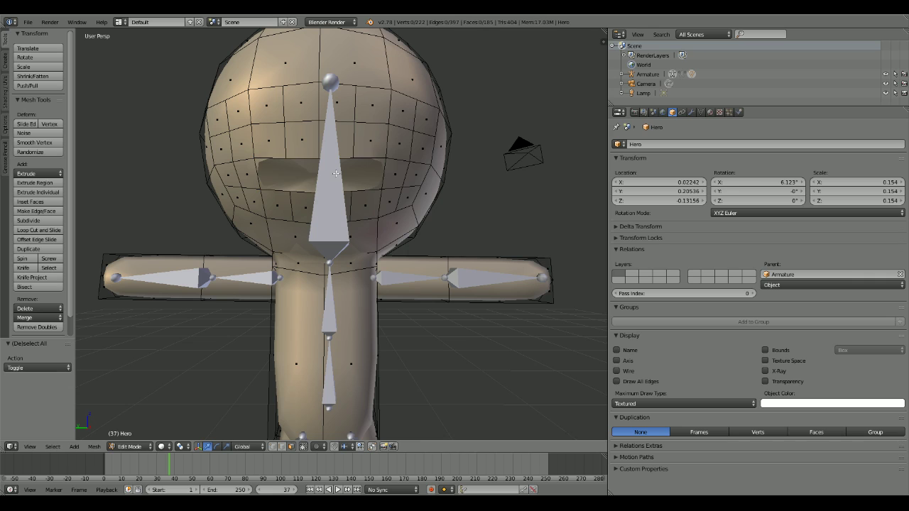
{"action": "key", "text": "ctrl+z"}
{"action": "key", "text": "ctrl+z"}
Step: Try merging the two faces above the left half of the eye recess, and undo the merge
{"action": "right_click", "coordinate": [307, 169]}
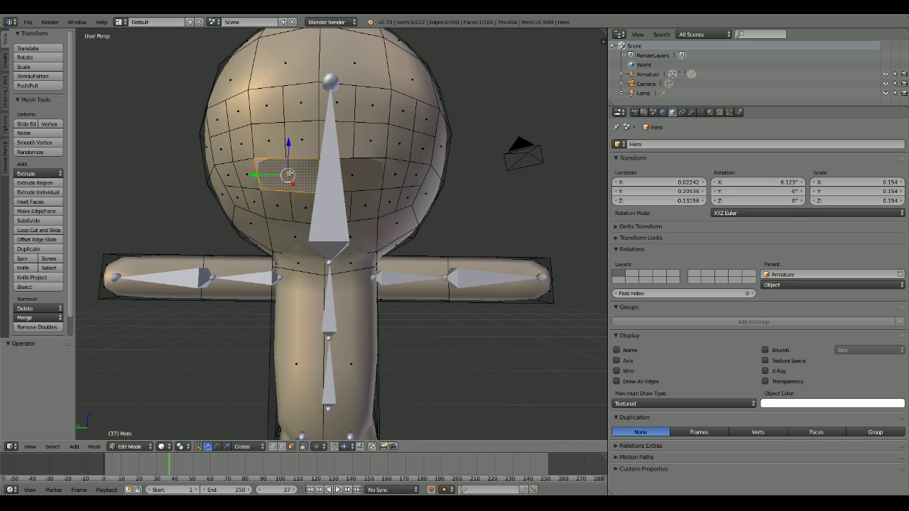
{"action": "right_click", "coordinate": [304, 148], "text": "shift"}
{"action": "right_click", "coordinate": [275, 148], "text": "shift"}
{"action": "key", "text": "ctrl+x"}
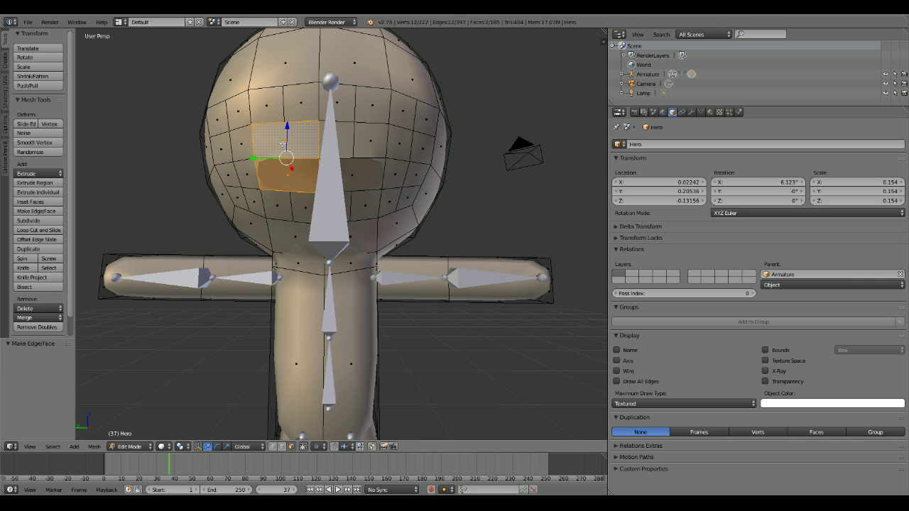
{"action": "key", "text": "a"}
{"action": "key", "text": "ctrl+z"}
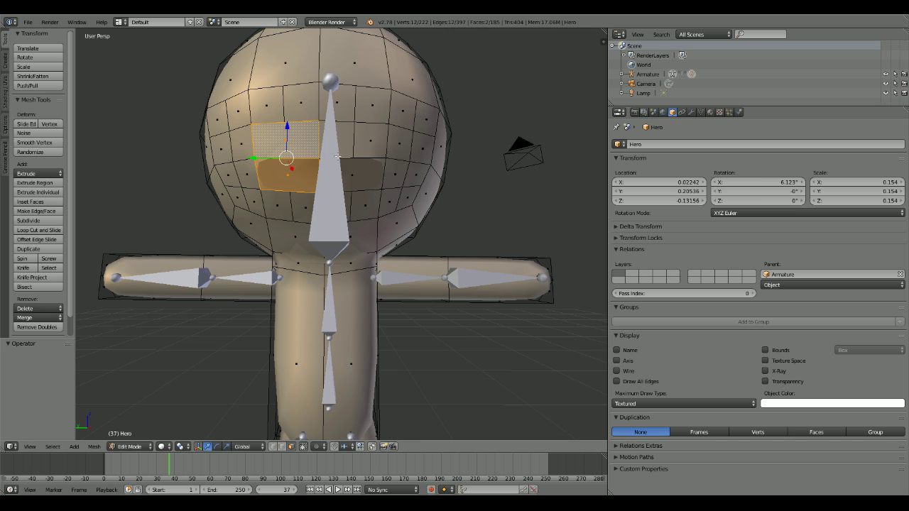
{"action": "key", "text": "ctrl+z"}
Step: Delete the vertices of the face in the left half of the eye recess
{"action": "right_click", "coordinate": [309, 172]}
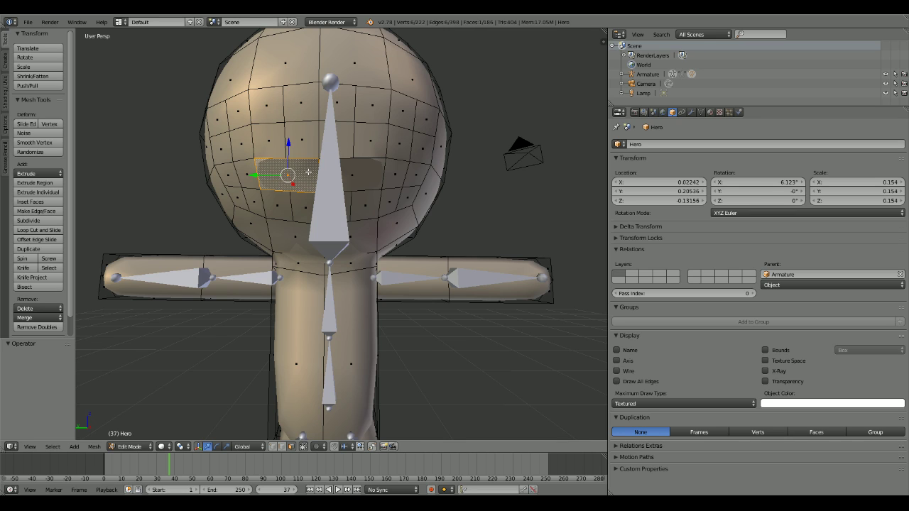
{"action": "key", "text": "x"}
{"action": "left_click", "coordinate": [308, 172]}
Step: Switch to edge selection and fill a face between the upper and lower edges at the eye opening's right end
{"action": "right_click", "coordinate": [349, 156]}
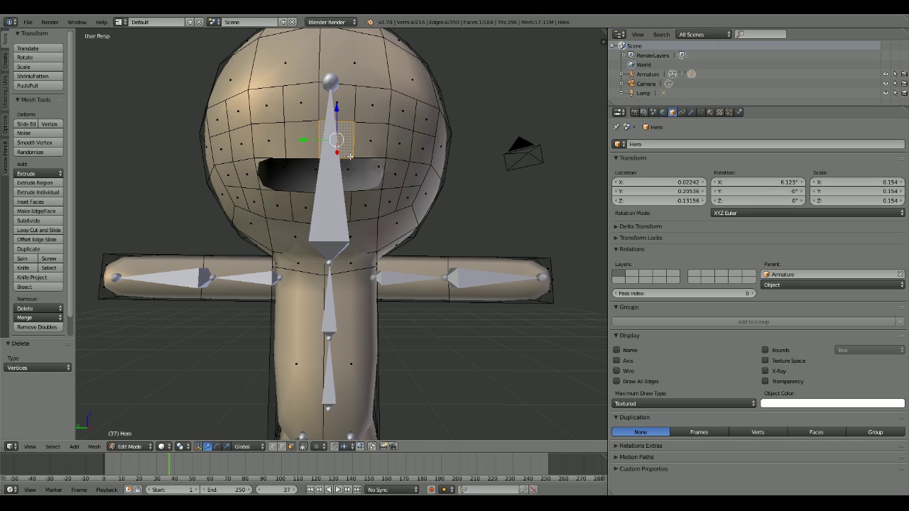
{"action": "left_click", "coordinate": [283, 446]}
{"action": "right_click", "coordinate": [370, 158]}
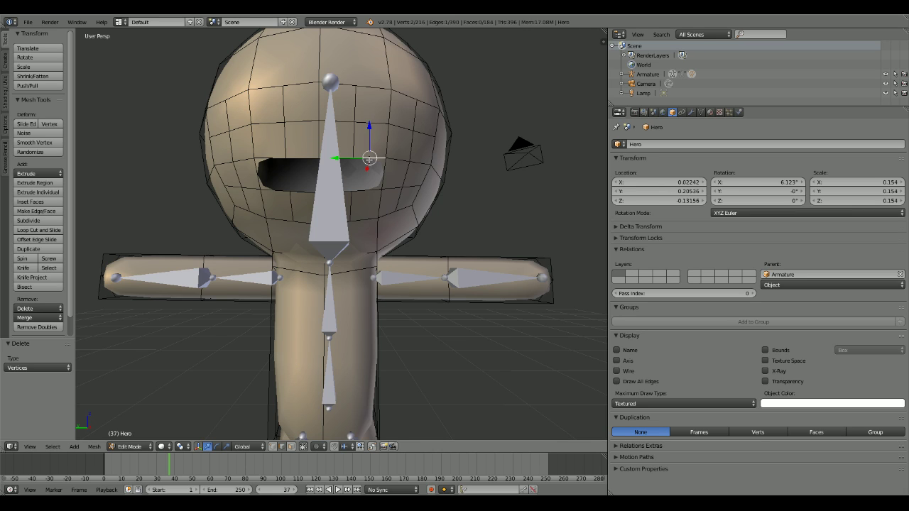
{"action": "right_click", "coordinate": [362, 190], "text": "shift"}
{"action": "key", "text": "f"}
{"action": "key", "text": "a"}
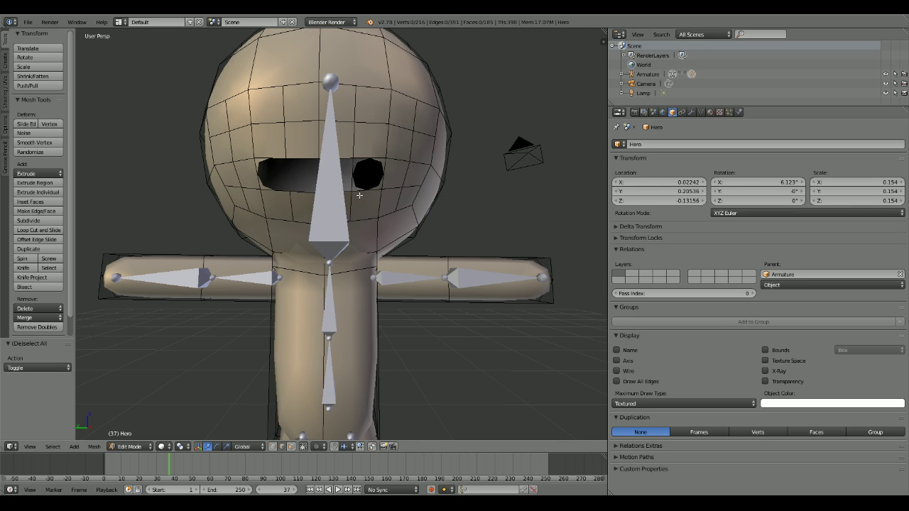
Step: Fill a face between the upper and lower edges in the middle of the eye opening, behind the head bone
{"action": "right_click", "coordinate": [346, 159]}
{"action": "right_click", "coordinate": [345, 192], "text": "shift"}
{"action": "key", "text": "f"}
{"action": "key", "text": "a"}
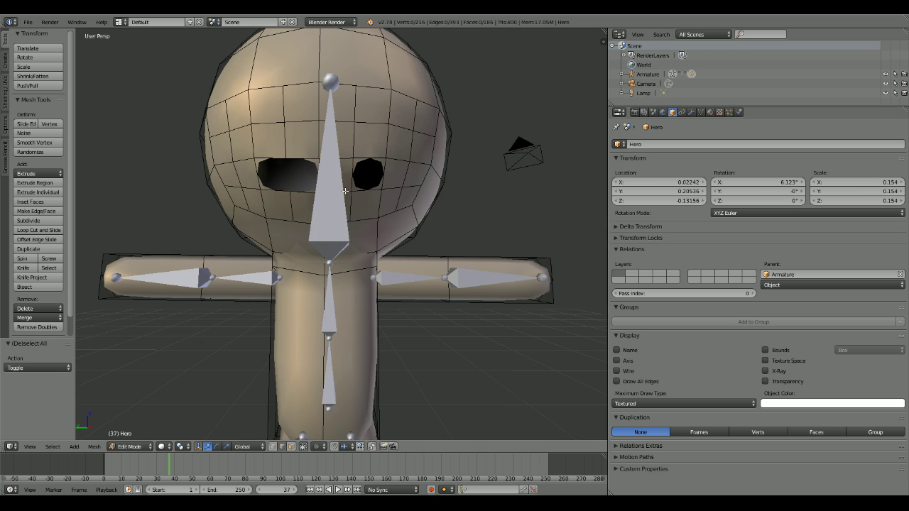
Step: Select the side edges of the small hole at the eye opening's right end, and undo back through the recent face fills
{"action": "scroll", "coordinate": [345, 192], "scroll_direction": "up", "scroll_amount": 5}
{"action": "middle_click_drag", "start_coordinate": [348, 187], "coordinate": [341, 206]}
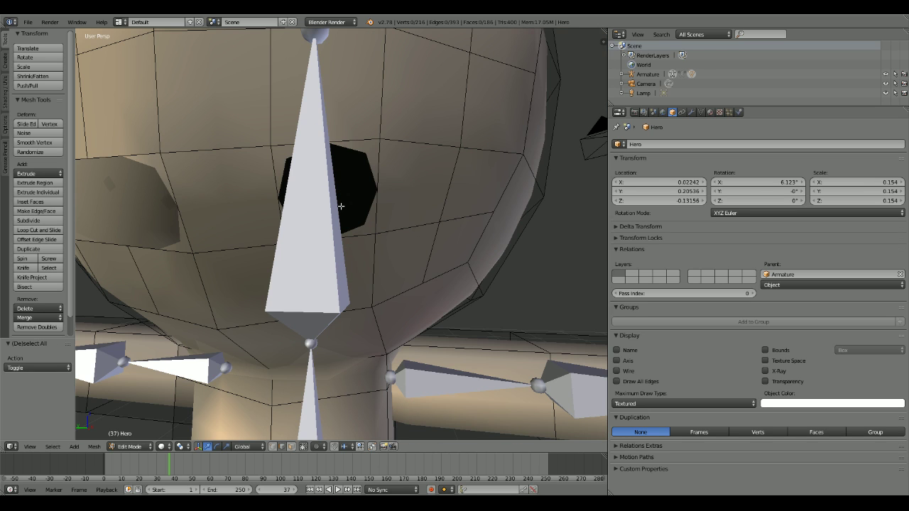
{"action": "right_click", "coordinate": [375, 193]}
{"action": "right_click", "coordinate": [279, 182], "text": "shift"}
{"action": "key", "text": "ctrl+z"}
{"action": "key", "text": "ctrl+z"}
{"action": "key", "text": "ctrl+z"}
{"action": "key", "text": "ctrl+z"}
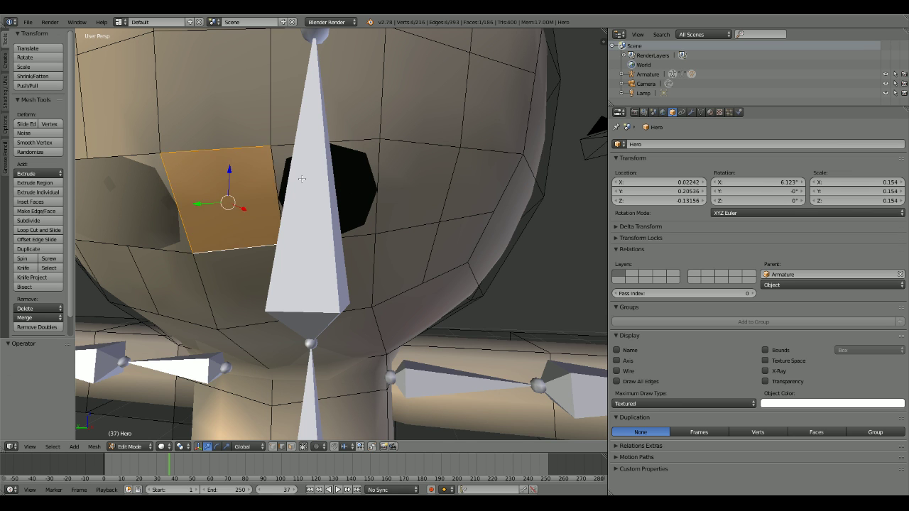
{"action": "middle_click_drag", "start_coordinate": [351, 180], "coordinate": [400, 180]}
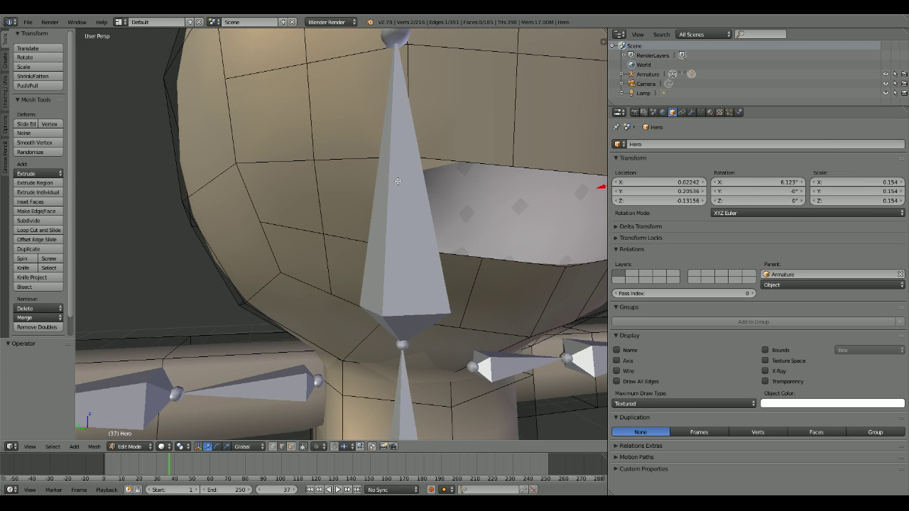
{"action": "key", "text": "ctrl+z"}
Step: Try deleting the selected face at the eye opening's right end, undo the deletion, and clear the selection
{"action": "middle_click_drag", "start_coordinate": [461, 206], "coordinate": [424, 218]}
{"action": "key", "text": "x"}
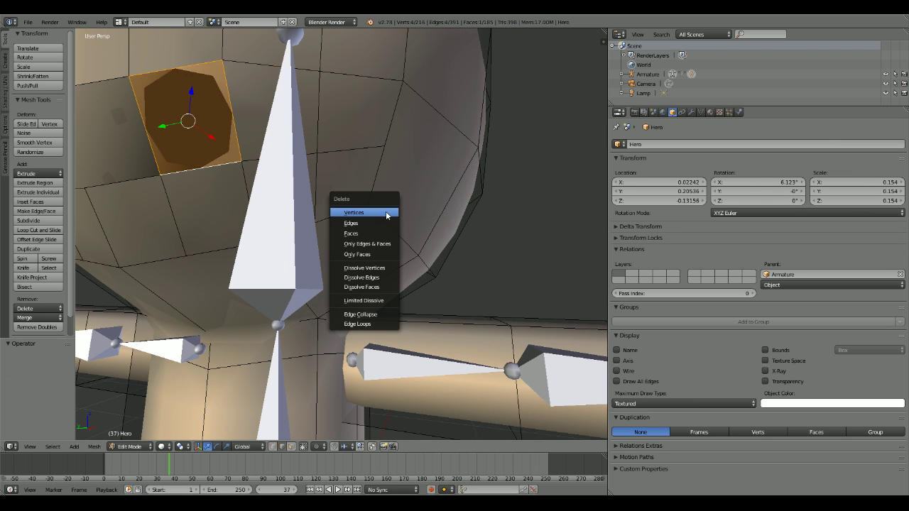
{"action": "left_click", "coordinate": [370, 233]}
{"action": "middle_click_drag", "start_coordinate": [372, 230], "coordinate": [276, 194]}
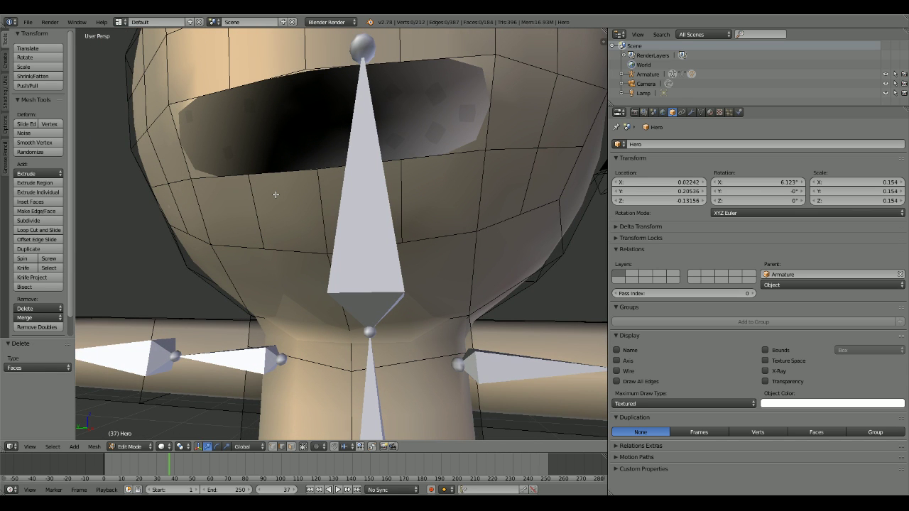
{"action": "key", "text": "ctrl+z"}
{"action": "key", "text": "a"}
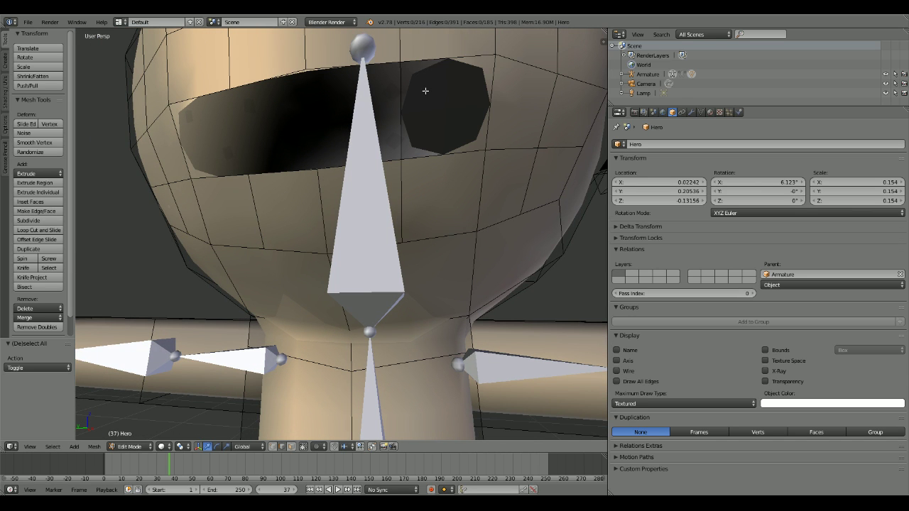
Step: Select the edges around the face at the eye opening's right end and delete it with the Faces option
{"action": "right_click", "coordinate": [490, 104]}
{"action": "right_click", "coordinate": [407, 115], "text": "shift"}
{"action": "right_click", "coordinate": [442, 65], "text": "shift"}
{"action": "right_click", "coordinate": [449, 150], "text": "shift"}
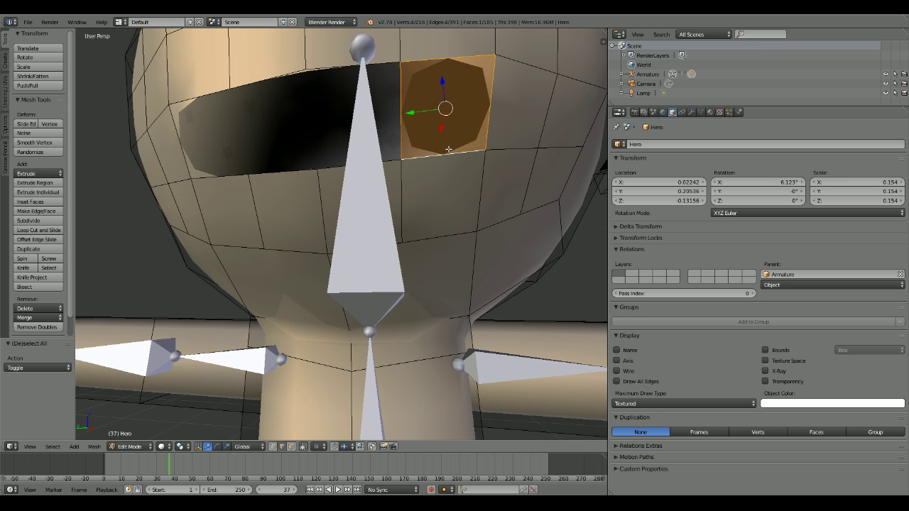
{"action": "key", "text": "x"}
{"action": "left_click", "coordinate": [436, 154]}
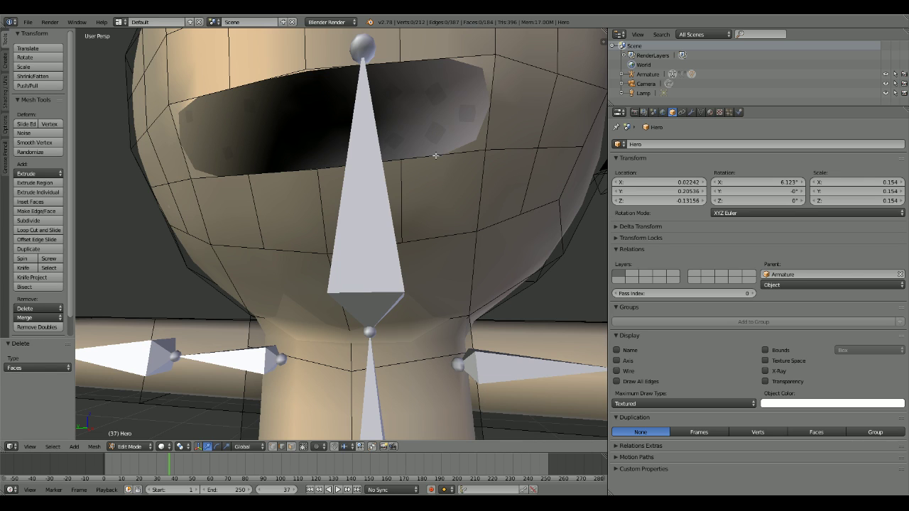
Step: Try filling one face between the eye opening's two end edges, undo it, and fill only its right end between upper and lower edges
{"action": "right_click", "coordinate": [489, 124]}
{"action": "right_click", "coordinate": [184, 139], "text": "shift"}
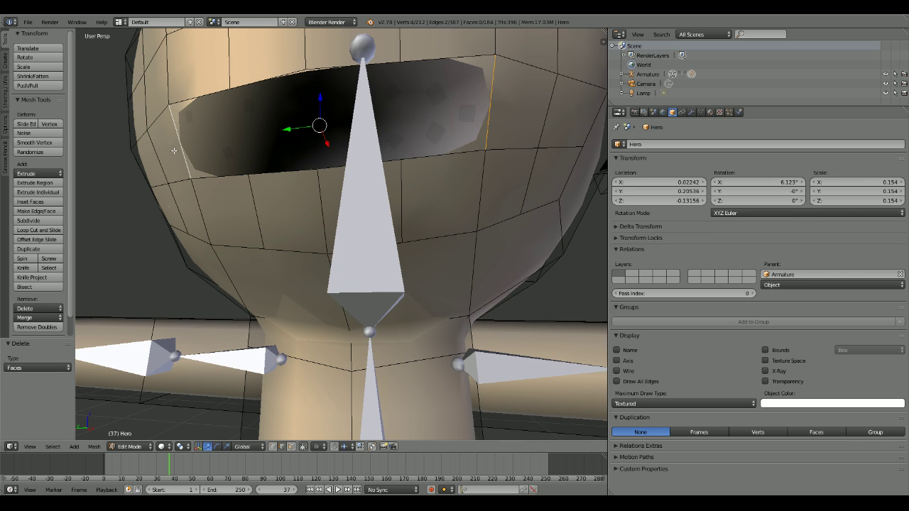
{"action": "key", "text": "f"}
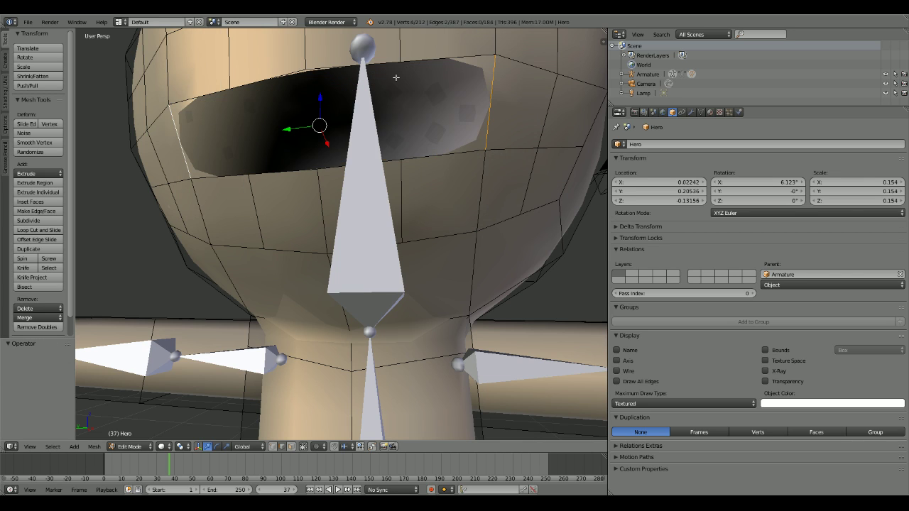
{"action": "key", "text": "a"}
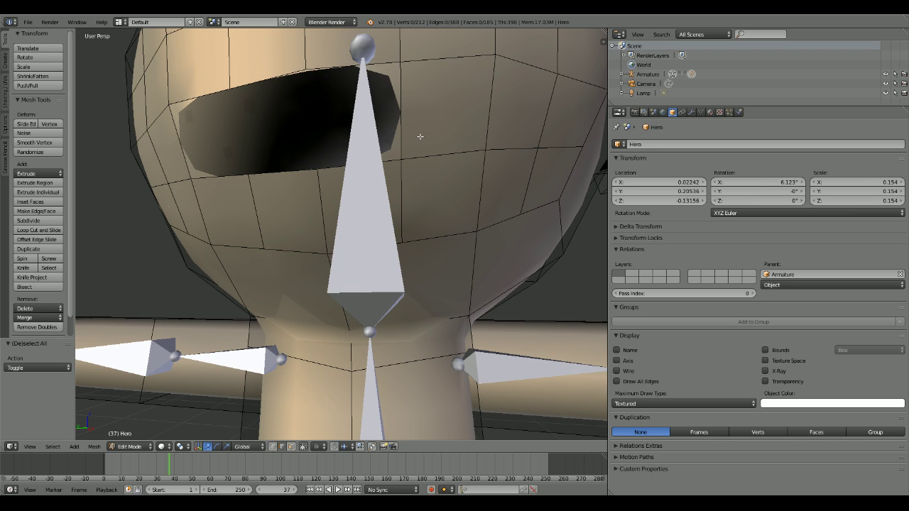
Step: Fill the rest of the eye opening with faces between its opposing upper and lower edges, and return to Object Mode
{"action": "right_click", "coordinate": [376, 64]}
{"action": "right_click", "coordinate": [388, 162], "text": "shift"}
{"action": "key", "text": "f"}
{"action": "key", "text": "a"}
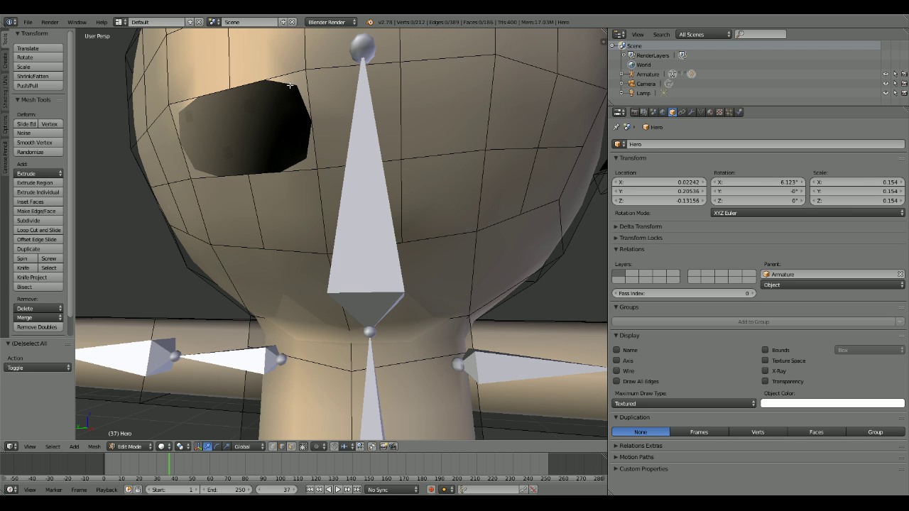
{"action": "right_click", "coordinate": [269, 81]}
{"action": "right_click", "coordinate": [277, 171], "text": "shift"}
{"action": "key", "text": "f"}
{"action": "key", "text": "a"}
{"action": "right_click", "coordinate": [239, 140], "text": "alt"}
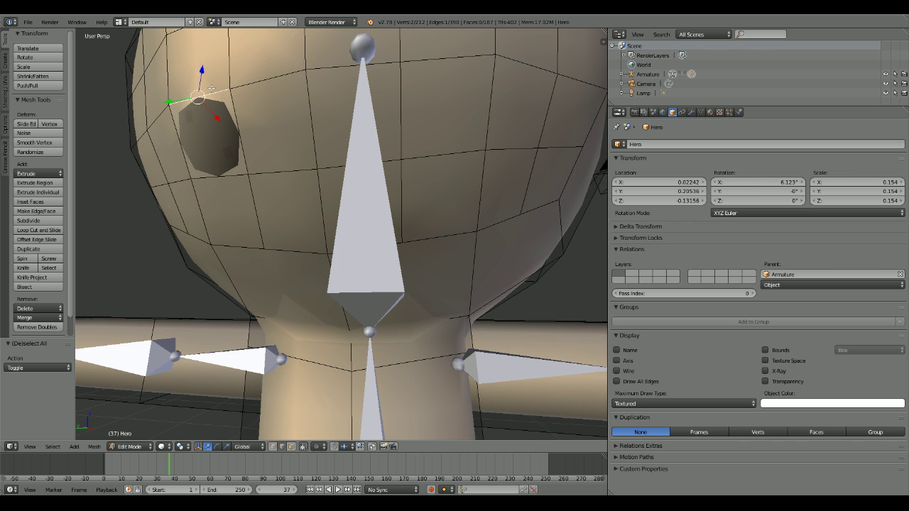
{"action": "key", "text": "f"}
{"action": "key", "text": "a"}
{"action": "scroll", "coordinate": [258, 201], "scroll_direction": "down", "scroll_amount": 8}
{"action": "key", "text": "Tab"}
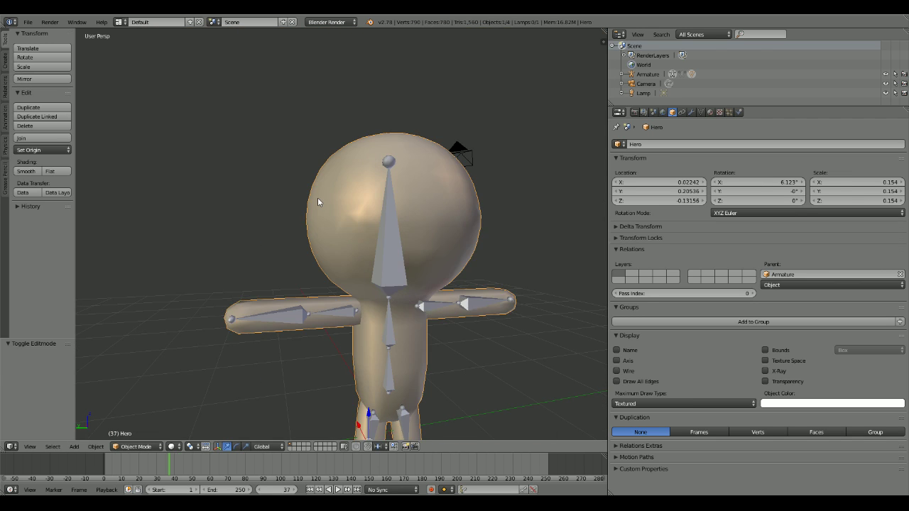
Step: Try rotating the head bone in Pose Mode in different directions to test the head deformation, undoing each rotation
{"action": "middle_click_drag", "start_coordinate": [318, 197], "coordinate": [352, 175]}
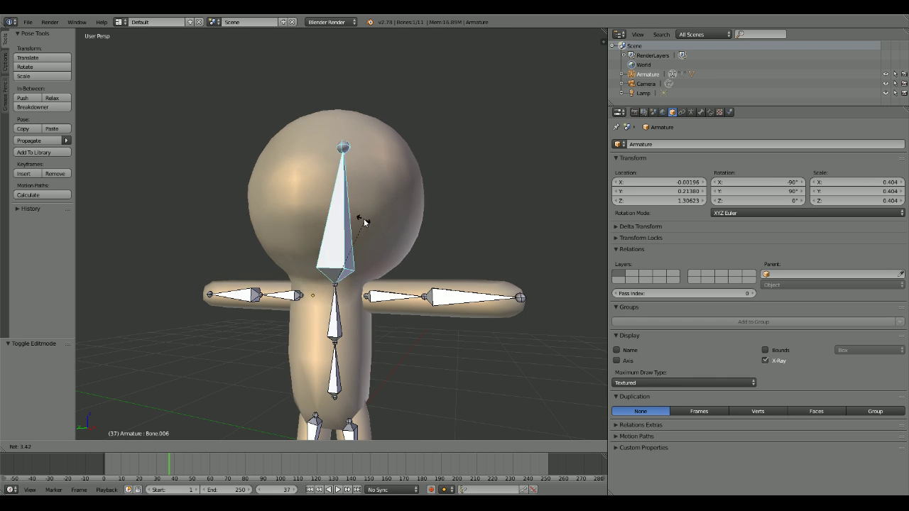
{"action": "key", "text": "r"}
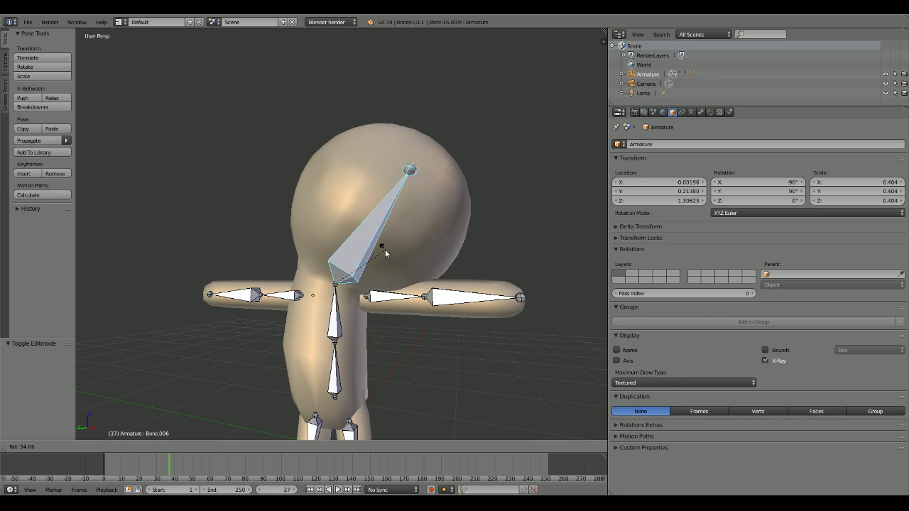
{"action": "left_click", "coordinate": [378, 222]}
{"action": "key", "text": "ctrl+z"}
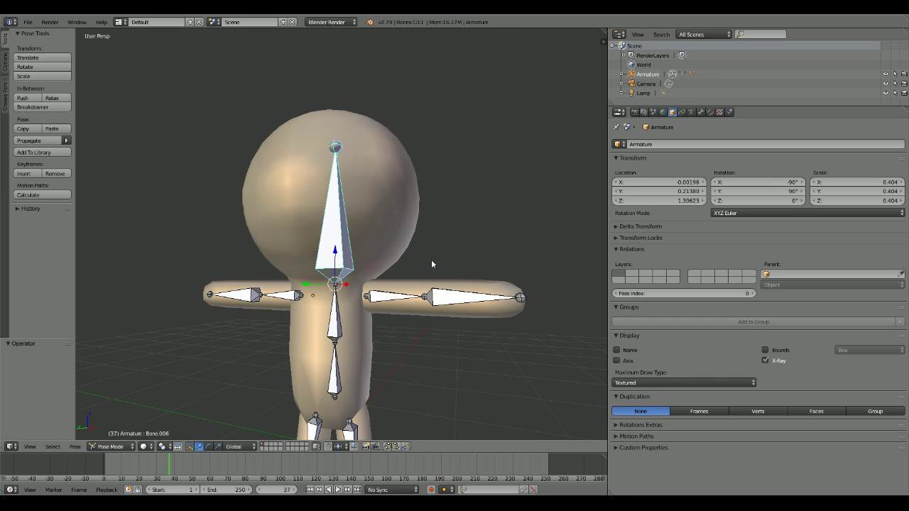
{"action": "key", "text": "r"}
{"action": "left_click", "coordinate": [250, 114]}
{"action": "middle_click_drag", "start_coordinate": [387, 273], "coordinate": [331, 239]}
{"action": "key", "text": "ctrl+z"}
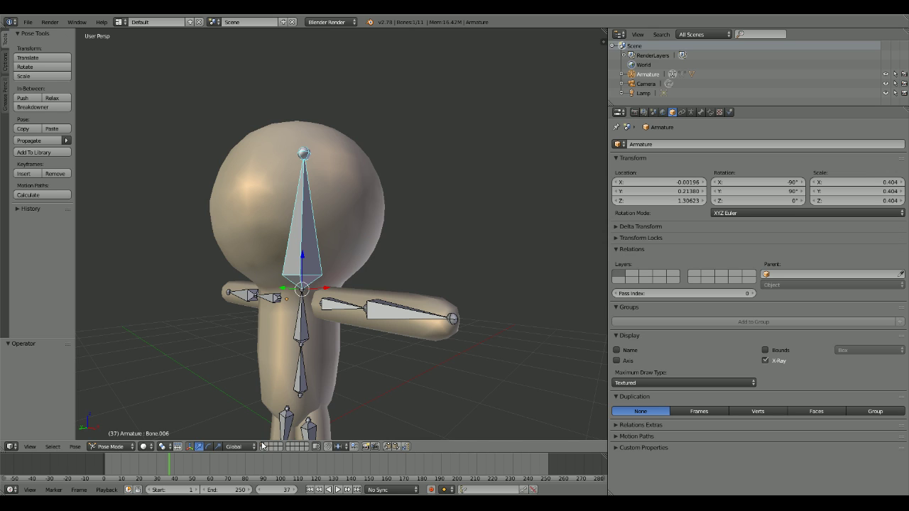
{"action": "middle_click_drag", "start_coordinate": [268, 419], "coordinate": [269, 350]}
{"action": "key", "text": "Tab"}
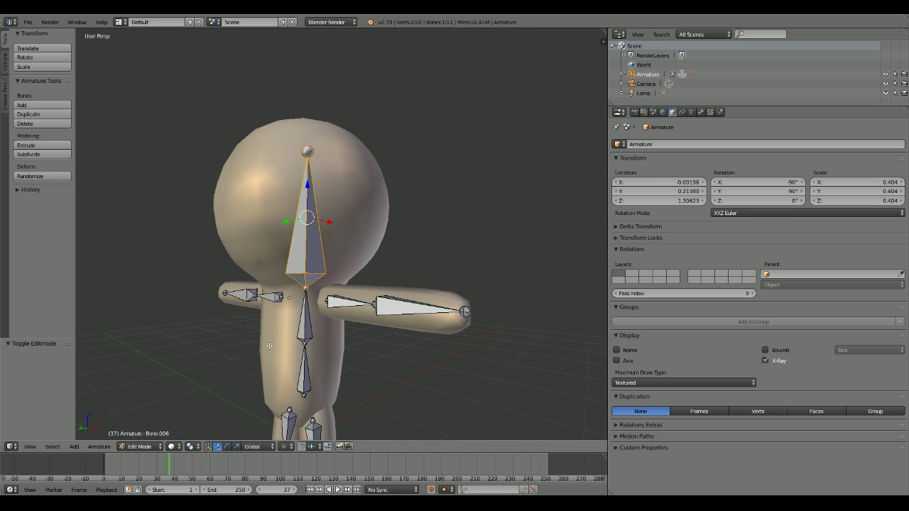
{"action": "key", "text": "Tab"}
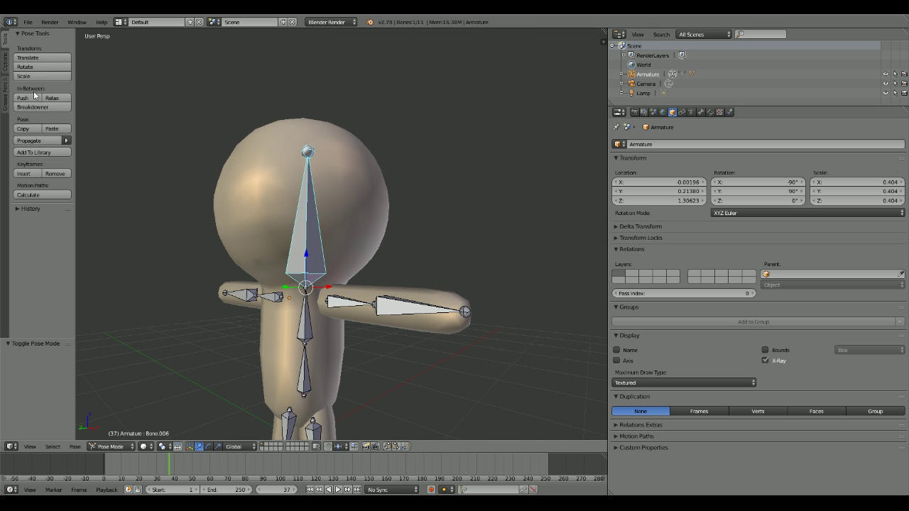
Step: Deselect all bones and save the file
{"action": "key", "text": "a"}
{"action": "left_click", "coordinate": [26, 23]}
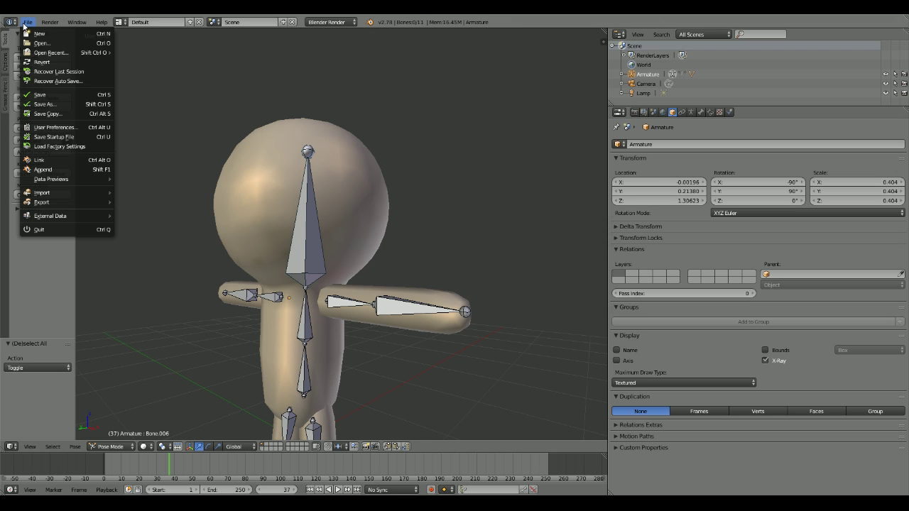
{"action": "left_click", "coordinate": [42, 96]}
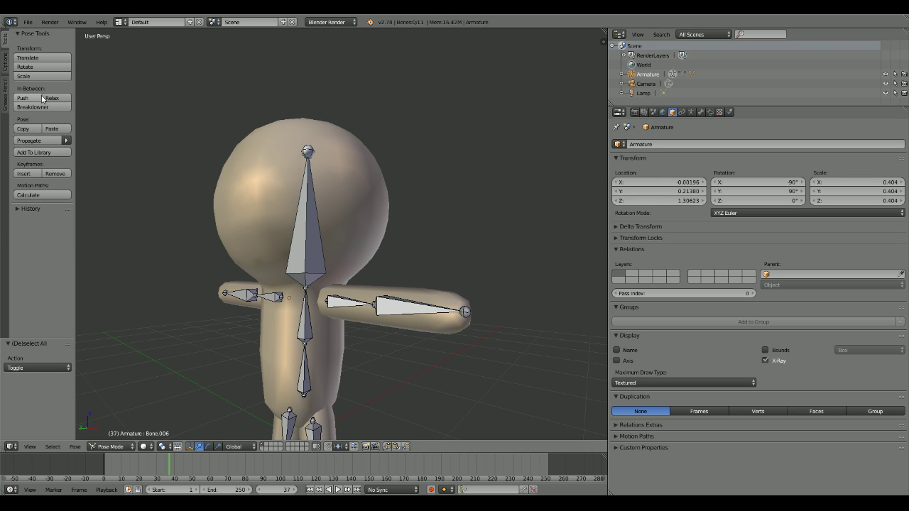
Step: Switch to the empty second layer and add a cube mesh
{"action": "left_click", "coordinate": [268, 447]}
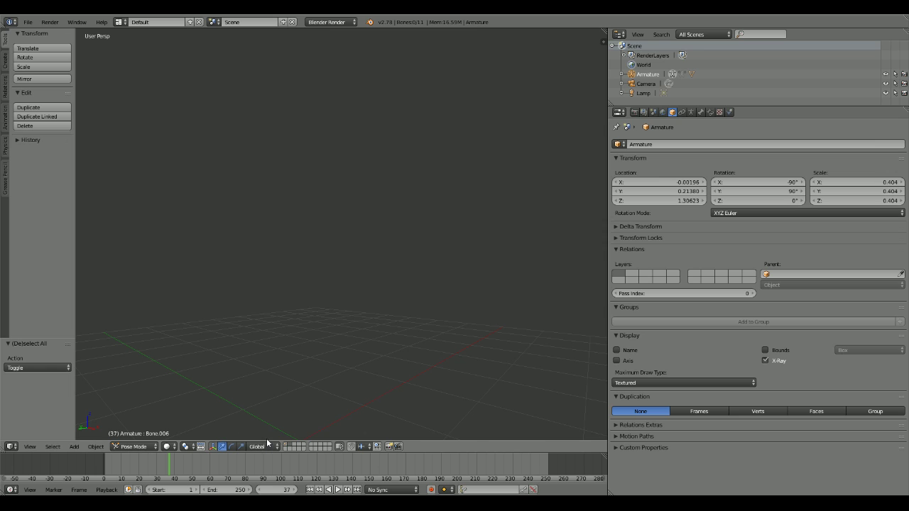
{"action": "middle_click_drag", "start_coordinate": [295, 355], "coordinate": [375, 399]}
{"action": "key", "text": "shift+a"}
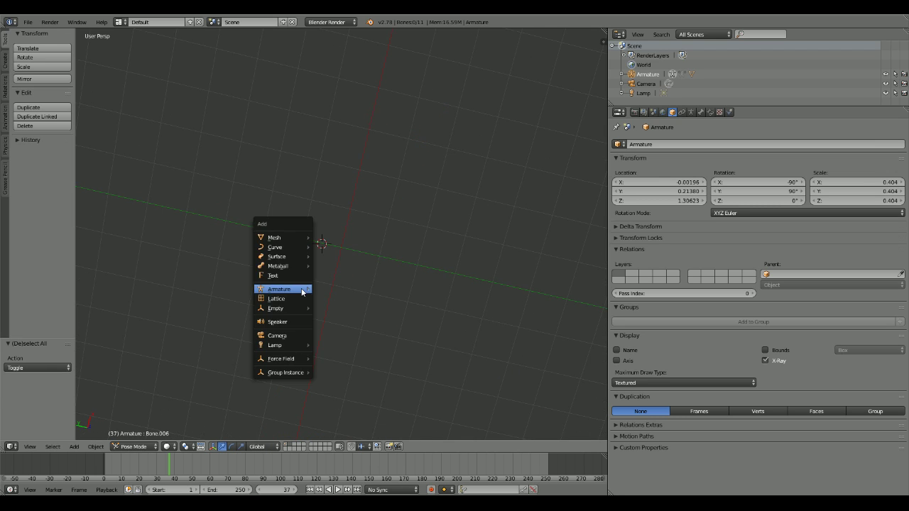
{"action": "mouse_move", "coordinate": [267, 247]}
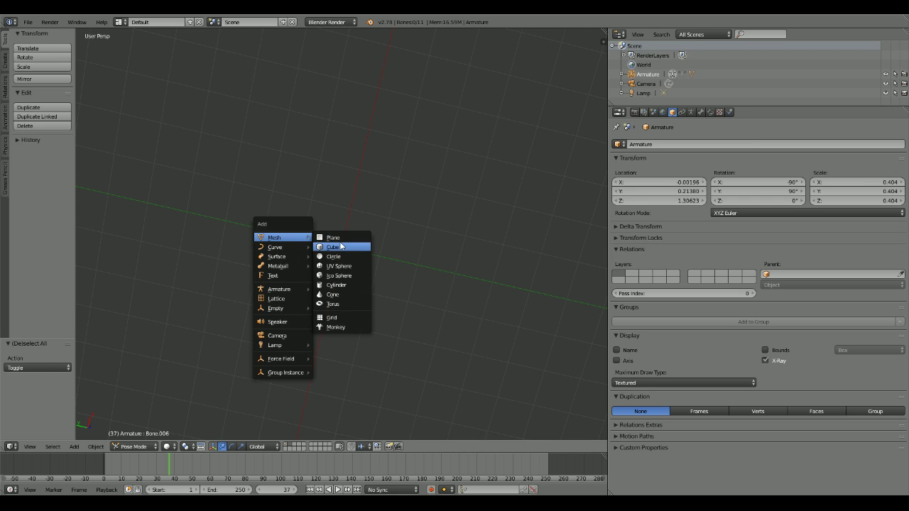
{"action": "left_click", "coordinate": [344, 247]}
Step: Move the cube along the Y axis to a Y location of about 0
{"action": "key", "text": "g"}
{"action": "key", "text": "y"}
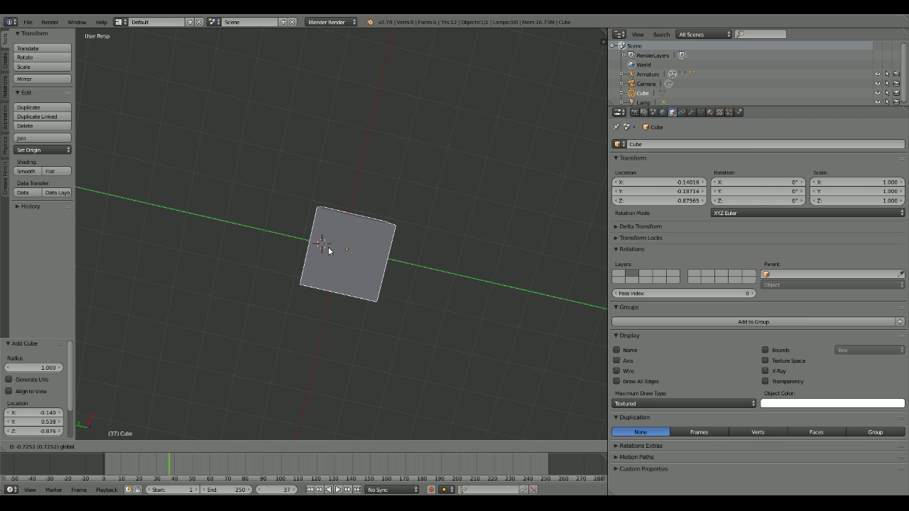
{"action": "left_click", "coordinate": [366, 253]}
Step: In Edit Mode with face selection, flatten the cube by moving its bottom face up about 1.2 units along Z
{"action": "middle_click_drag", "start_coordinate": [366, 253], "coordinate": [396, 211]}
{"action": "key", "text": "Tab"}
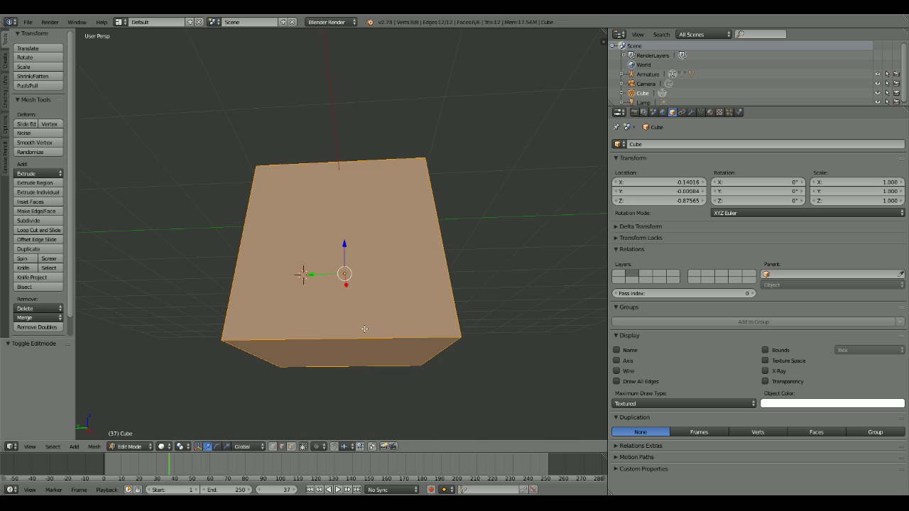
{"action": "left_click", "coordinate": [291, 446]}
{"action": "right_click", "coordinate": [345, 355]}
{"action": "key", "text": "g"}
{"action": "key", "text": "z"}
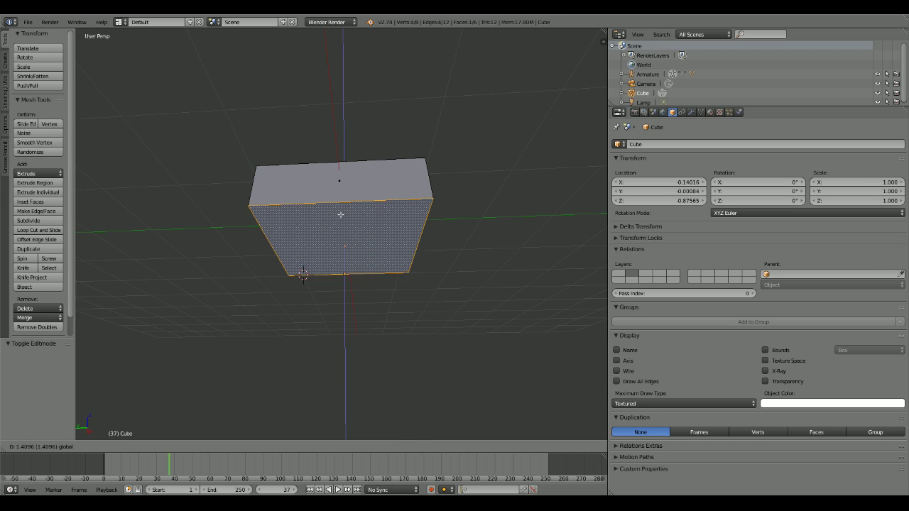
{"action": "left_click", "coordinate": [344, 284]}
Step: From the top view in Object Mode, move the flattened cube along X to an X location of about 0
{"action": "middle_click_drag", "start_coordinate": [344, 284], "coordinate": [398, 380]}
{"action": "key", "text": "KP_7"}
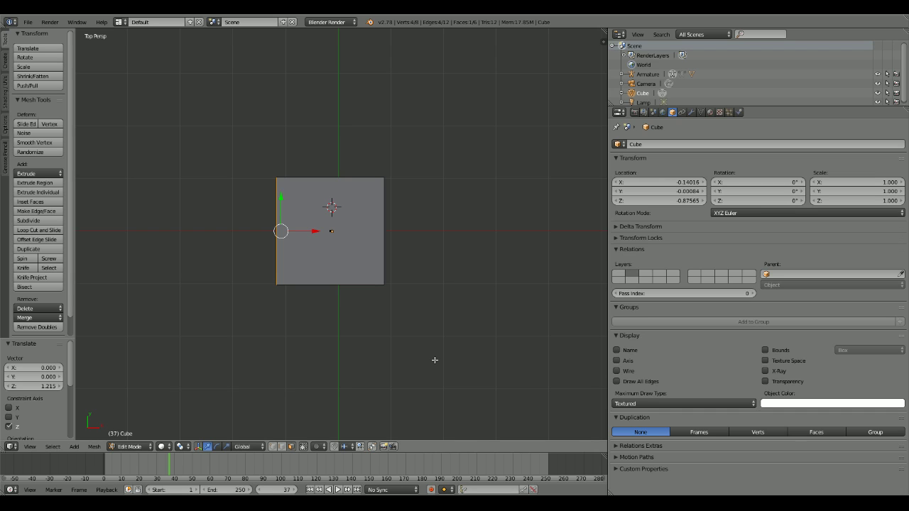
{"action": "key", "text": "Tab"}
{"action": "left_click_drag", "start_coordinate": [361, 230], "coordinate": [369, 229]}
Step: Extrude the block's negative-X side face outward about 1.9 units in Edit Mode
{"action": "key", "text": "Tab"}
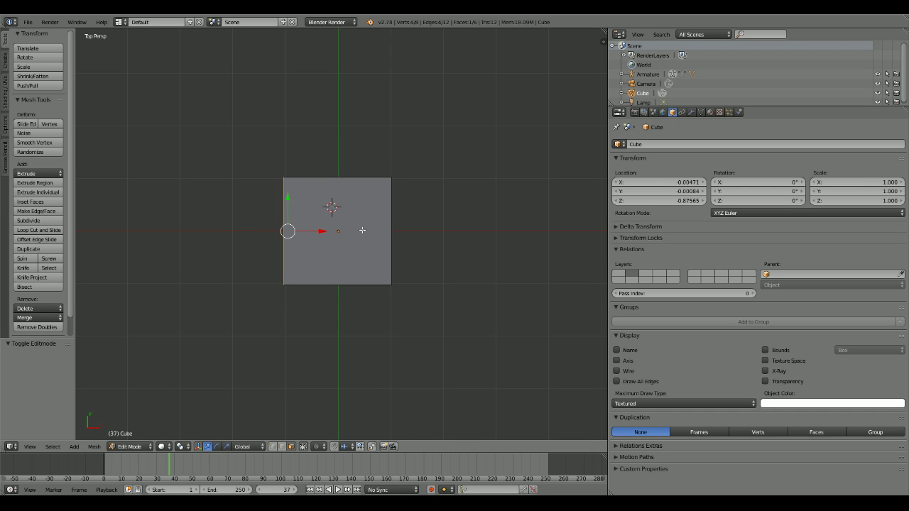
{"action": "key", "text": "e"}
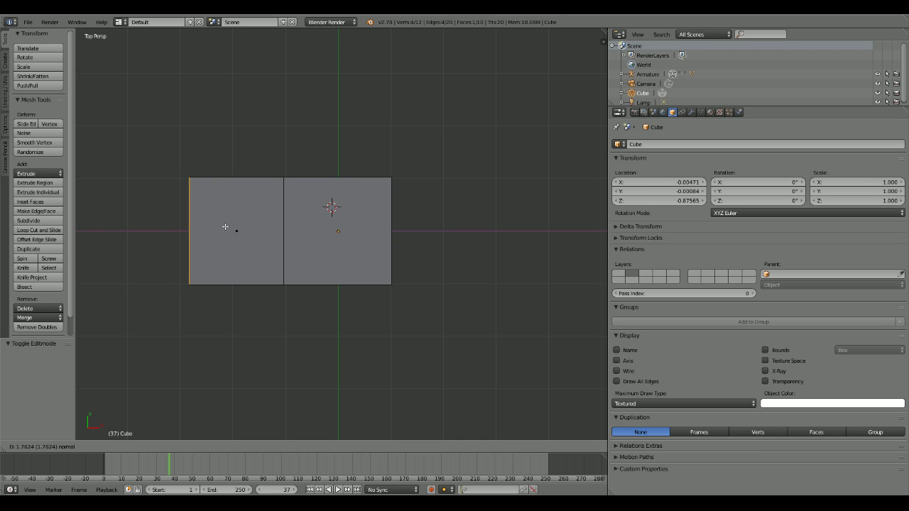
{"action": "left_click", "coordinate": [217, 222]}
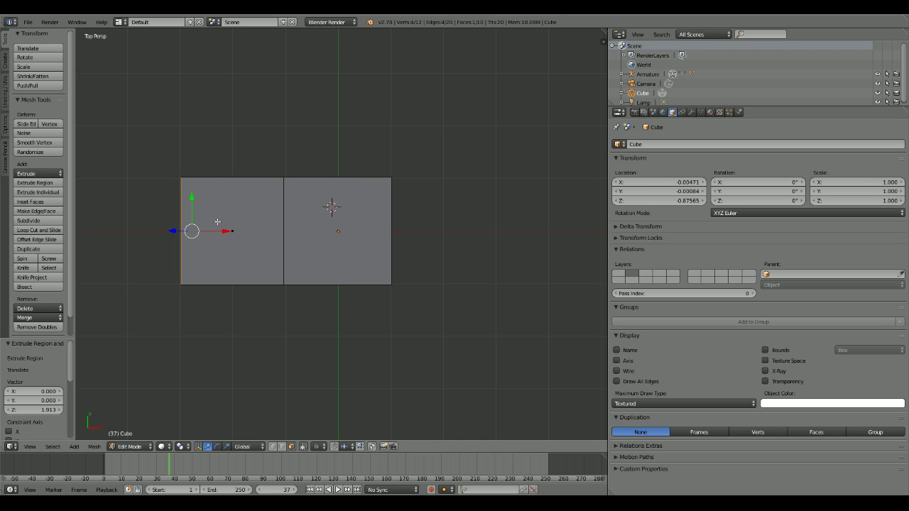
Step: Extrude the block's positive-X side face outward about 1.9 units
{"action": "middle_click_drag", "start_coordinate": [217, 222], "coordinate": [361, 290]}
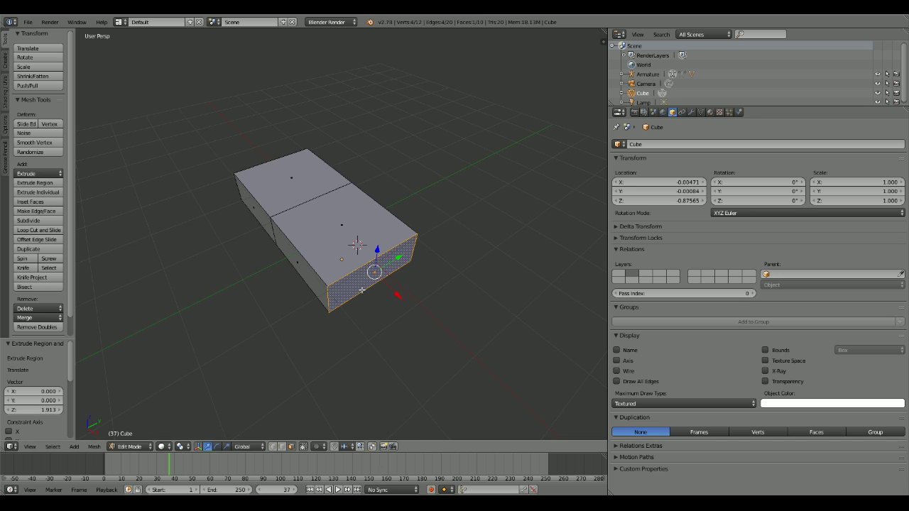
{"action": "key", "text": "KP_7"}
{"action": "key", "text": "e"}
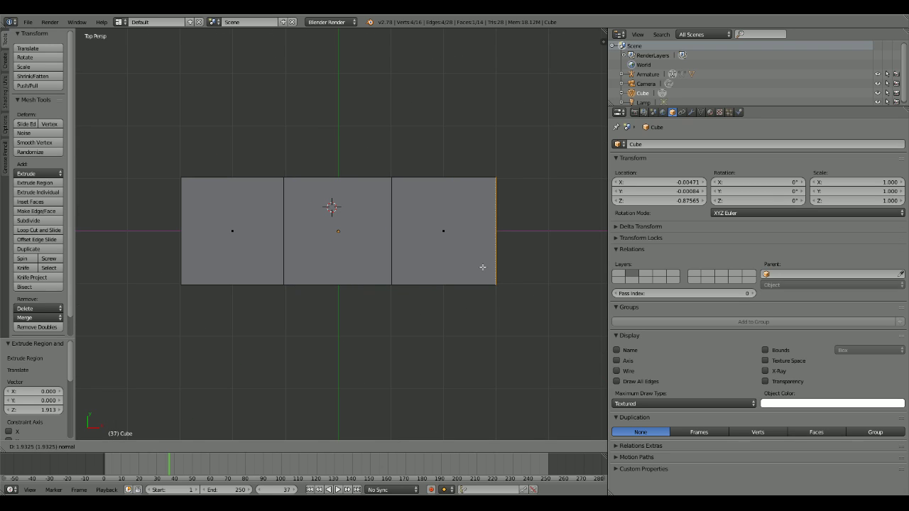
{"action": "left_click", "coordinate": [483, 267]}
Step: Extrude the middle section's positive-Y side face outward about 1.9 units
{"action": "right_click", "coordinate": [328, 181]}
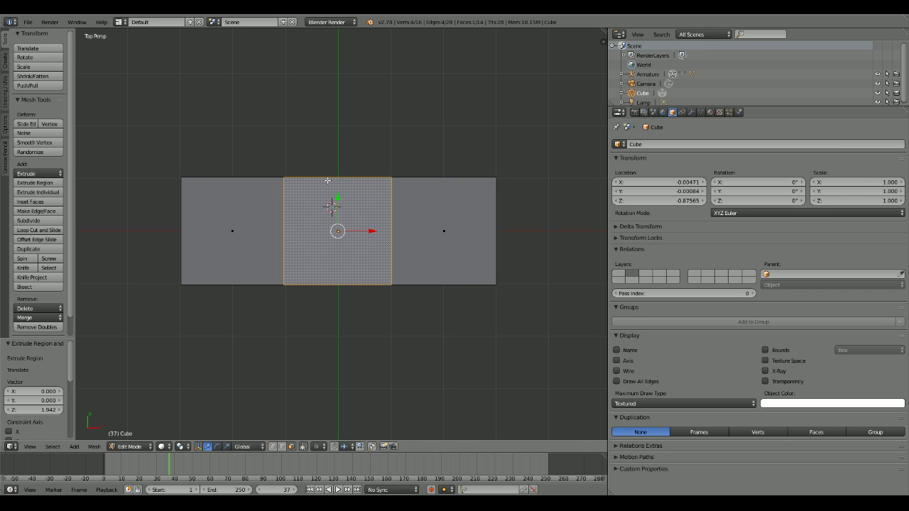
{"action": "key", "text": "a"}
{"action": "middle_click_drag", "start_coordinate": [328, 180], "coordinate": [528, 142]}
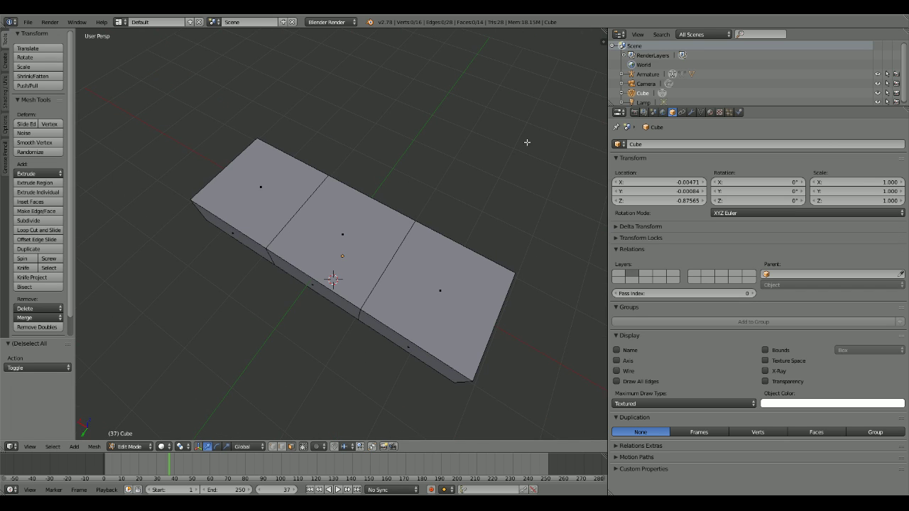
{"action": "right_click", "coordinate": [311, 282]}
{"action": "key", "text": "KP_7"}
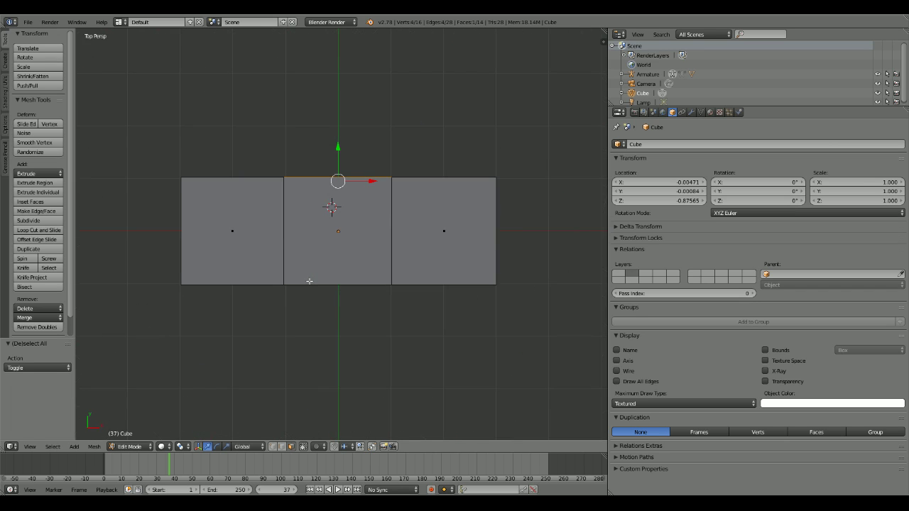
{"action": "key", "text": "e"}
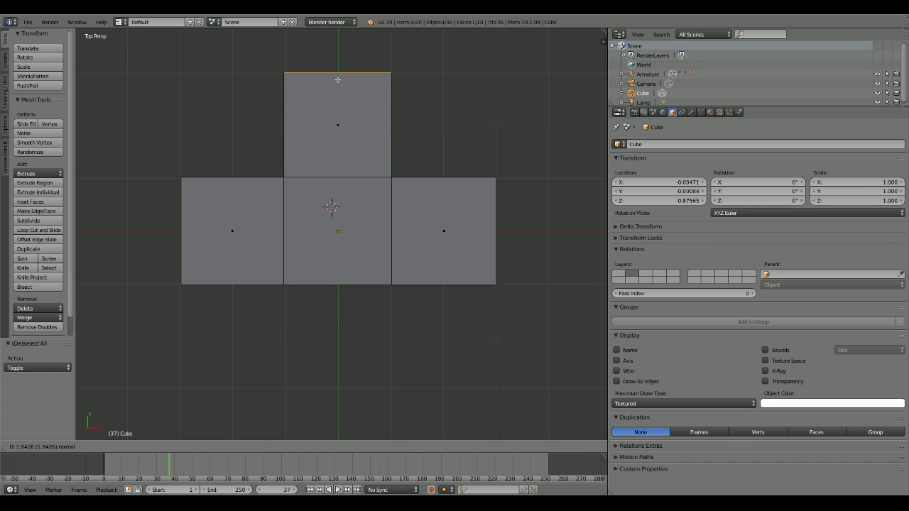
{"action": "left_click", "coordinate": [338, 80]}
Step: Extrude the middle section's negative-Y side face outward about 1.9 units to complete the cross shape, and deselect everything
{"action": "middle_click_drag", "start_coordinate": [338, 79], "coordinate": [378, 261]}
{"action": "right_click", "coordinate": [379, 262]}
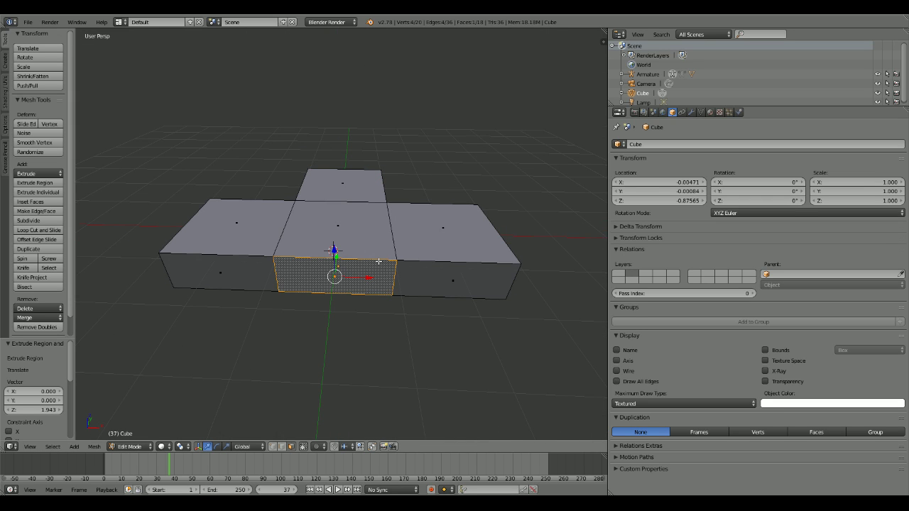
{"action": "key", "text": "KP_7"}
{"action": "key", "text": "e"}
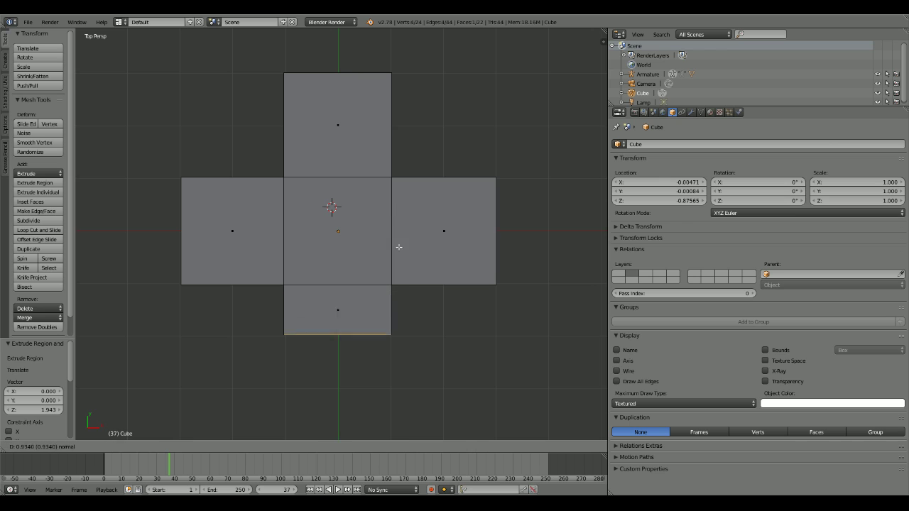
{"action": "left_click", "coordinate": [412, 296]}
{"action": "key", "text": "a"}
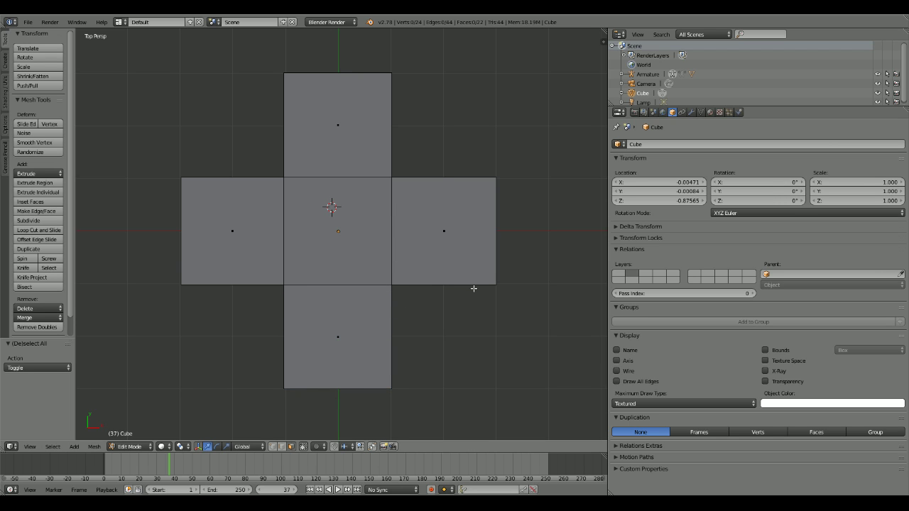
{"action": "middle_click_drag", "start_coordinate": [473, 286], "coordinate": [320, 222]}
{"action": "key", "text": "a"}
{"action": "key", "text": "a"}
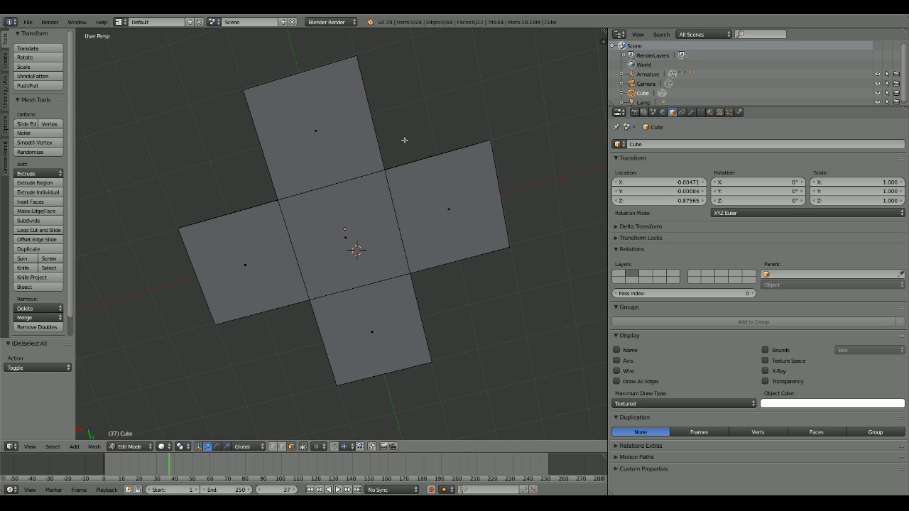
{"action": "middle_click_drag", "start_coordinate": [402, 142], "coordinate": [291, 126]}
{"action": "key", "text": "shift+a"}
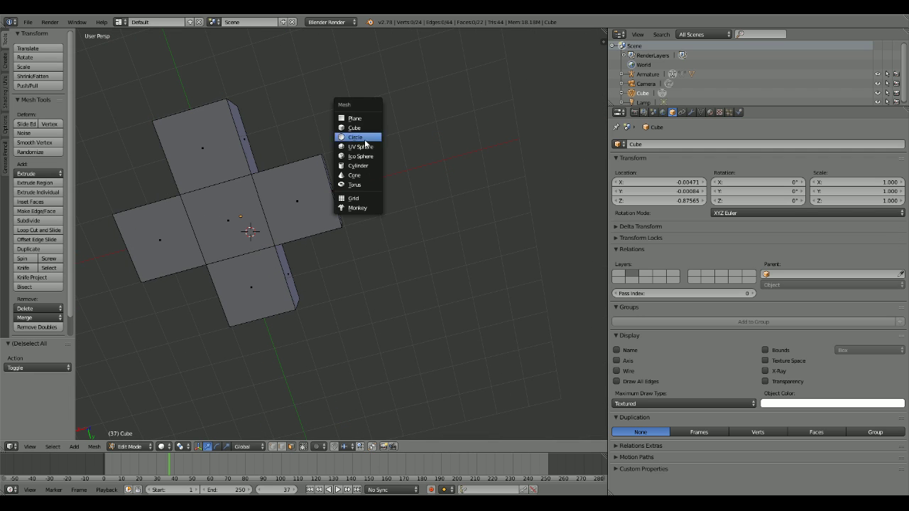
{"action": "key", "text": "Tab"}
{"action": "middle_click_drag", "start_coordinate": [413, 93], "coordinate": [446, 71]}
{"action": "key", "text": "a"}
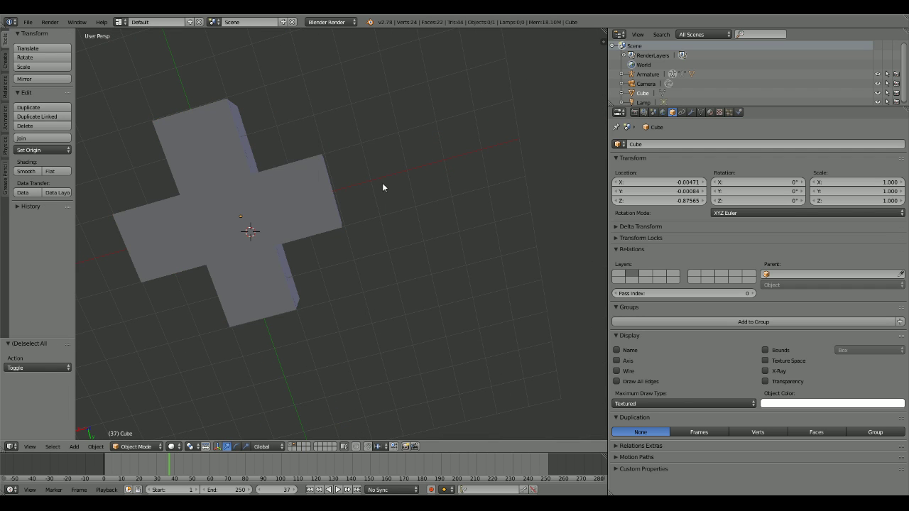
{"action": "middle_click_drag", "start_coordinate": [385, 172], "coordinate": [413, 267]}
{"action": "middle_click_drag", "start_coordinate": [426, 250], "coordinate": [446, 322]}
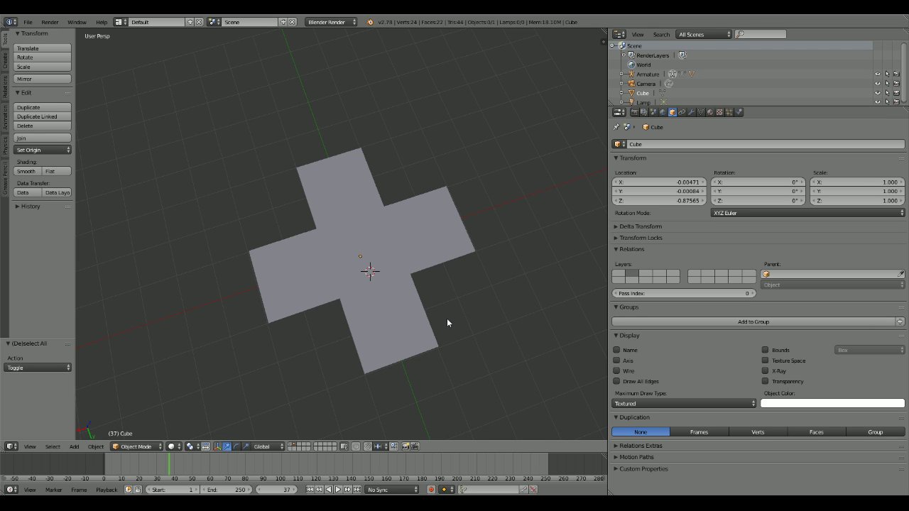
{"action": "key", "text": "a"}
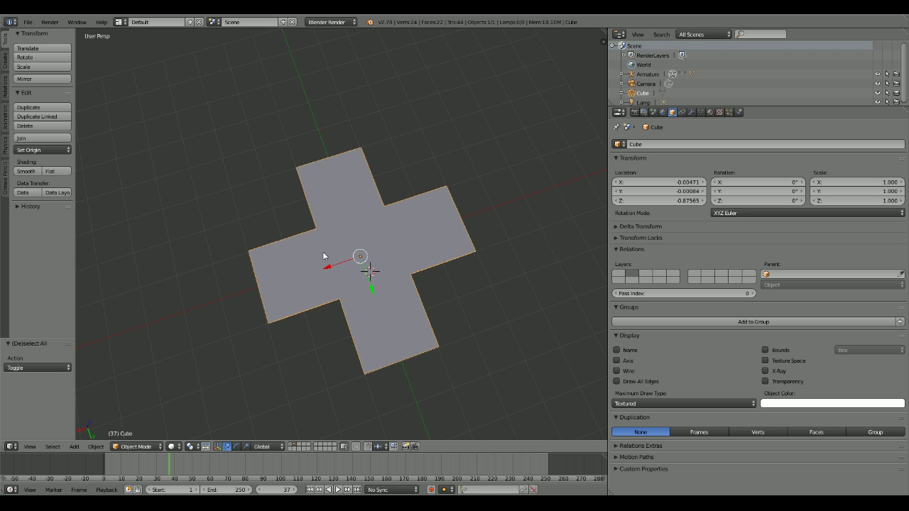
{"action": "middle_click_drag", "start_coordinate": [447, 323], "coordinate": [308, 283]}
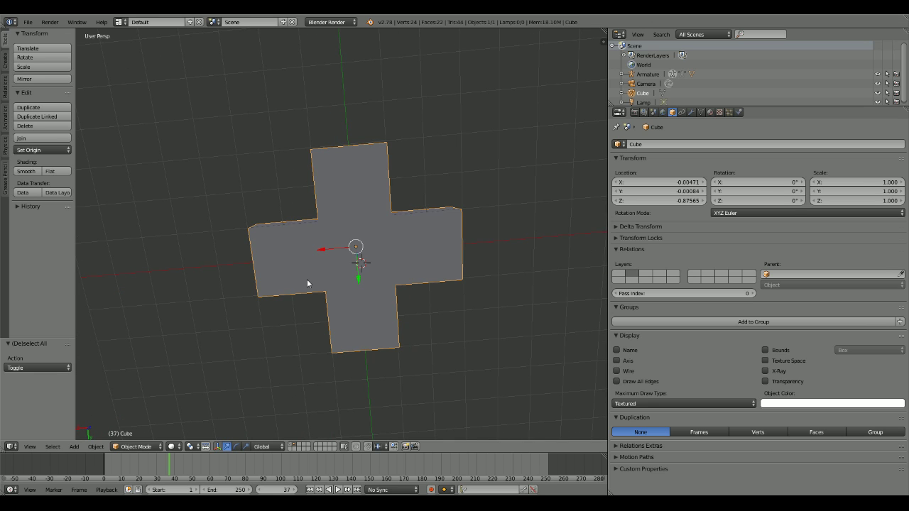
{"action": "key", "text": "Tab"}
{"action": "middle_click_drag", "start_coordinate": [396, 247], "coordinate": [443, 284]}
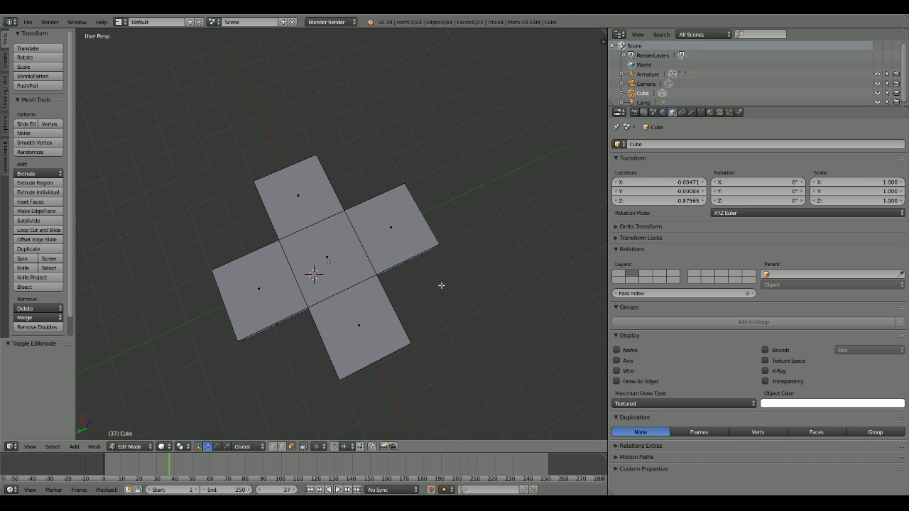
{"action": "key", "text": "a"}
{"action": "key", "text": "a"}
{"action": "key", "text": "Tab"}
{"action": "key", "text": "Tab"}
{"action": "left_click", "coordinate": [299, 211]}
{"action": "middle_click_drag", "start_coordinate": [300, 212], "coordinate": [330, 169]}
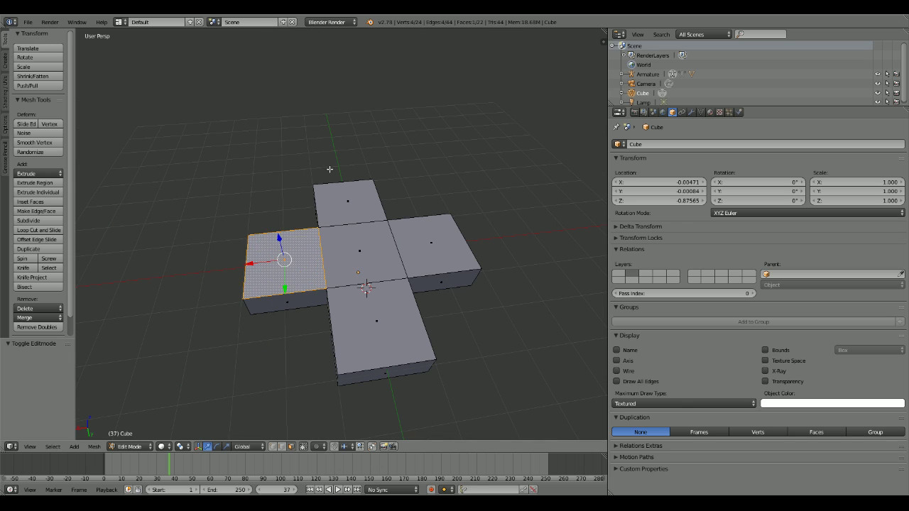
{"action": "key", "text": "a"}
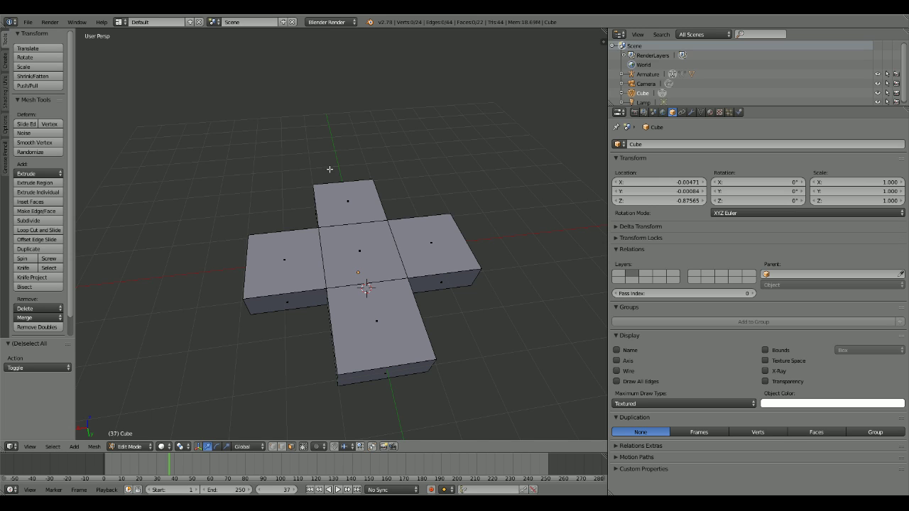
Step: Try subdividing the top face of the cross's positive-X arm with one cut, and undo it
{"action": "middle_click_drag", "start_coordinate": [329, 170], "coordinate": [349, 243]}
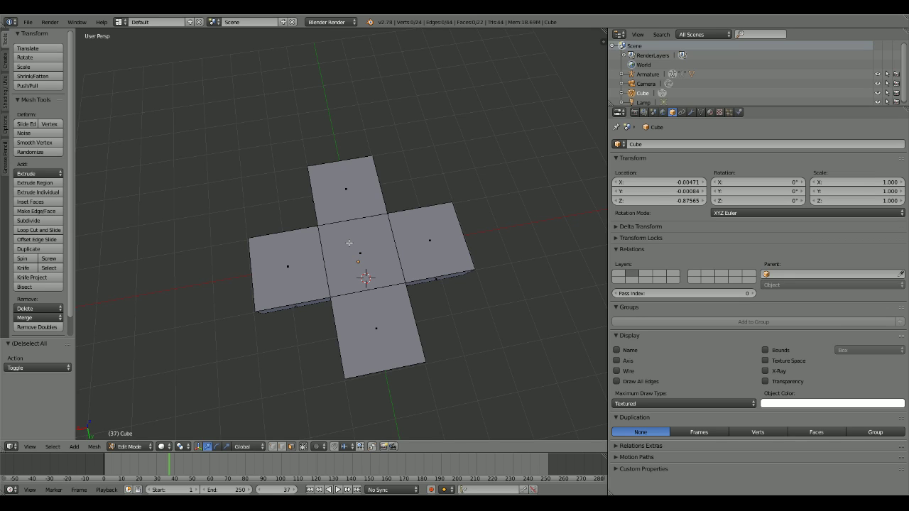
{"action": "right_click", "coordinate": [308, 241]}
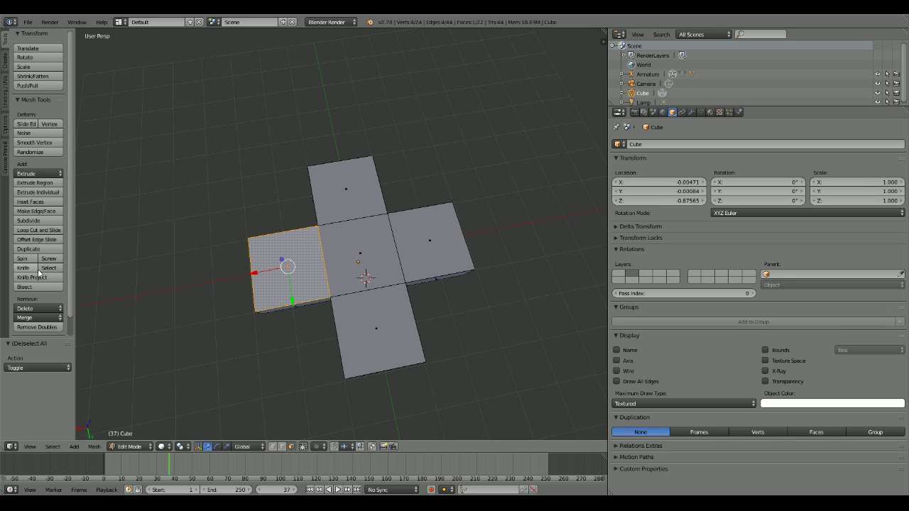
{"action": "key", "text": "a"}
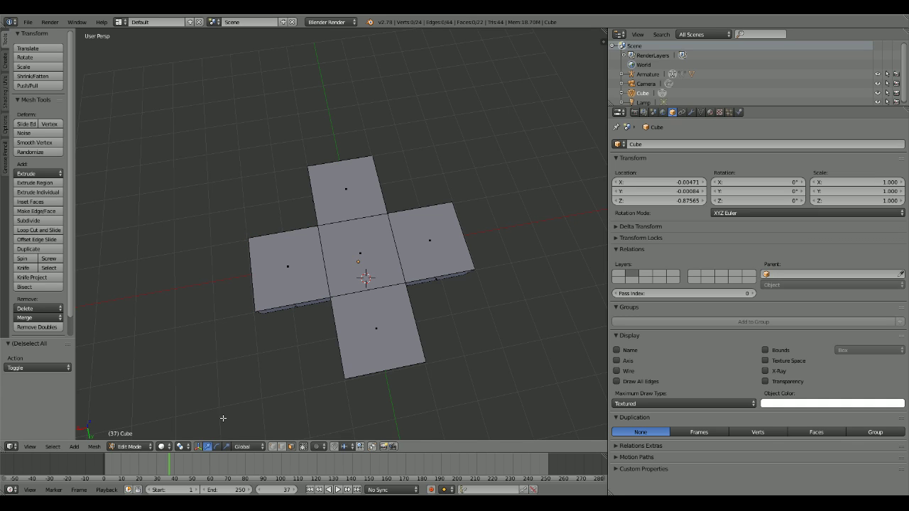
{"action": "right_click", "coordinate": [291, 270]}
{"action": "left_click", "coordinate": [30, 220]}
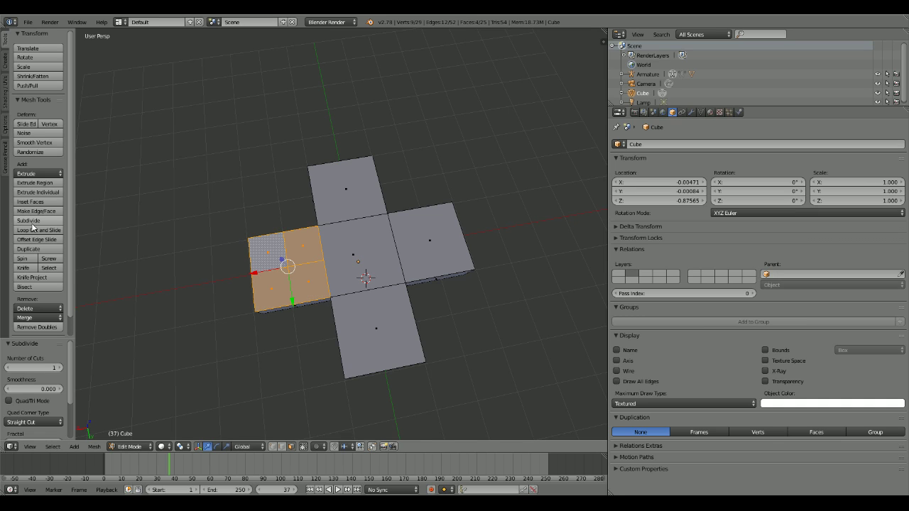
{"action": "key", "text": "ctrl+z"}
{"action": "middle_click_drag", "start_coordinate": [82, 230], "coordinate": [289, 280]}
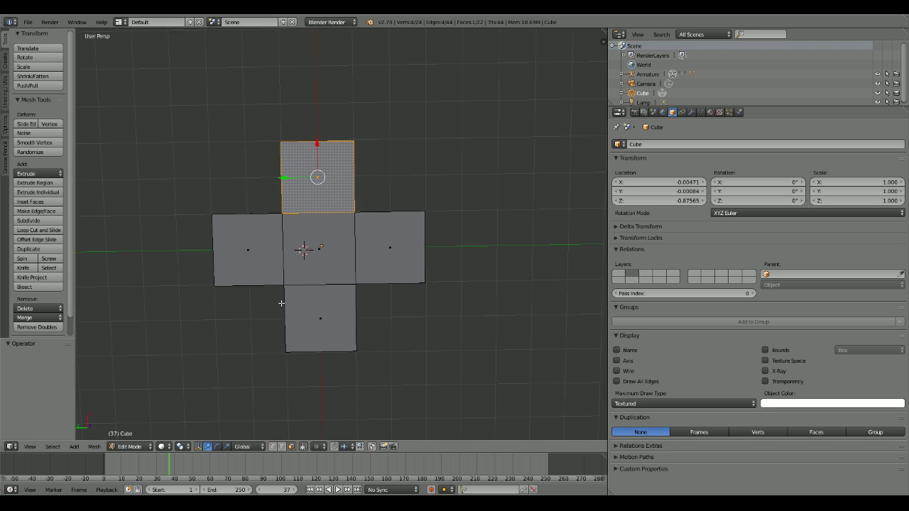
Step: Return to Object Mode and deselect the cross-shaped block
{"action": "key", "text": "a"}
{"action": "key", "text": "Tab"}
{"action": "middle_click_drag", "start_coordinate": [378, 223], "coordinate": [344, 142]}
{"action": "key", "text": "shift+a"}
{"action": "right_click", "coordinate": [144, 187]}
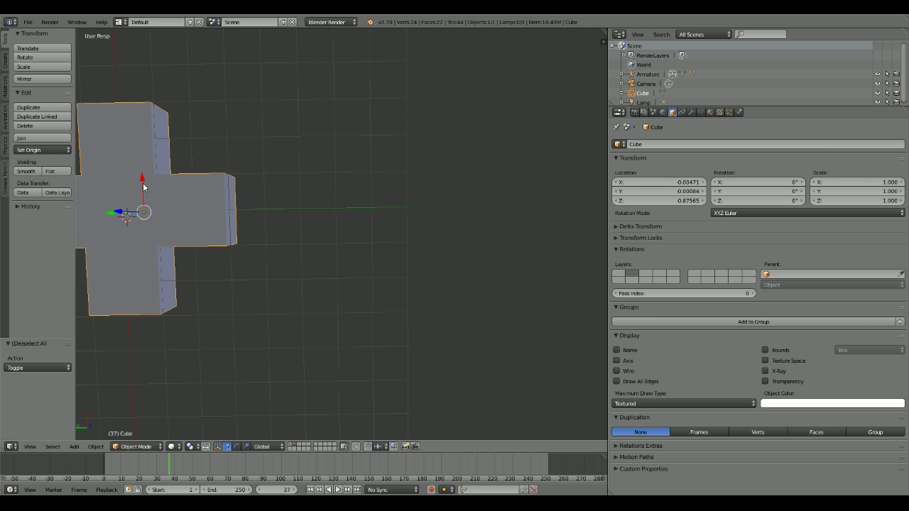
{"action": "key", "text": "a"}
Step: Add a cube mesh at the 3D cursor and delete it again
{"action": "key", "text": "shift+a"}
{"action": "mouse_move", "coordinate": [356, 174]}
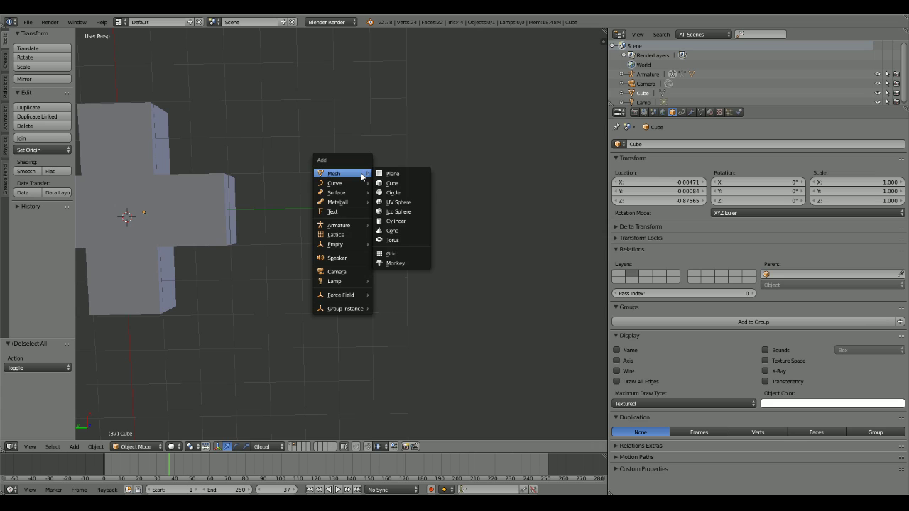
{"action": "left_click", "coordinate": [422, 184]}
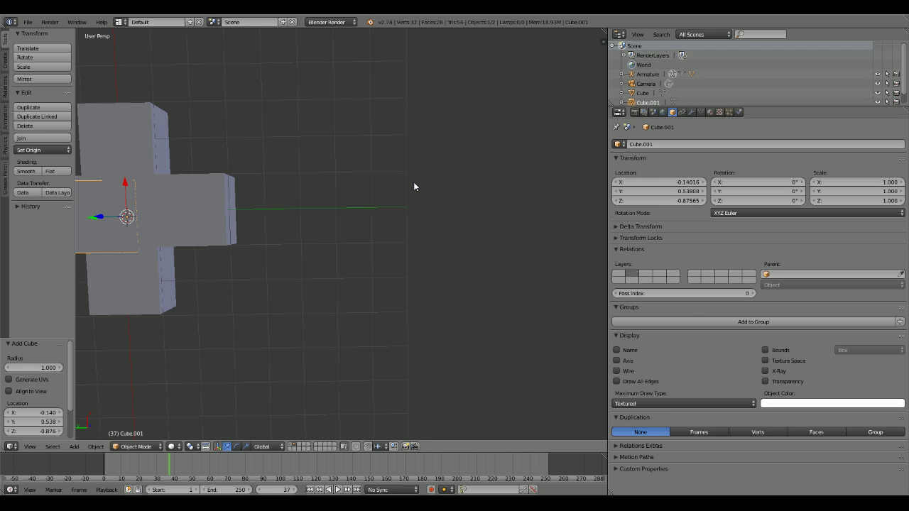
{"action": "key", "text": "Delete"}
{"action": "right_click", "coordinate": [164, 222]}
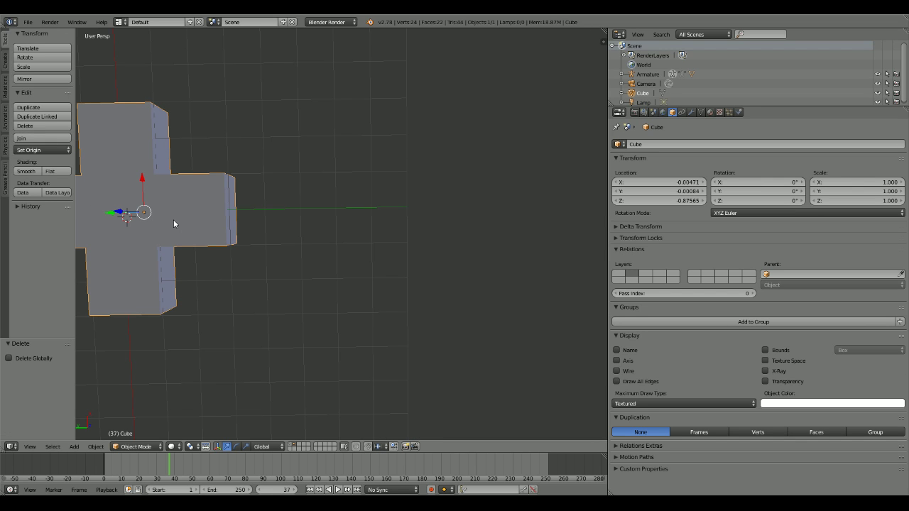
{"action": "middle_click_drag", "start_coordinate": [173, 219], "coordinate": [256, 156]}
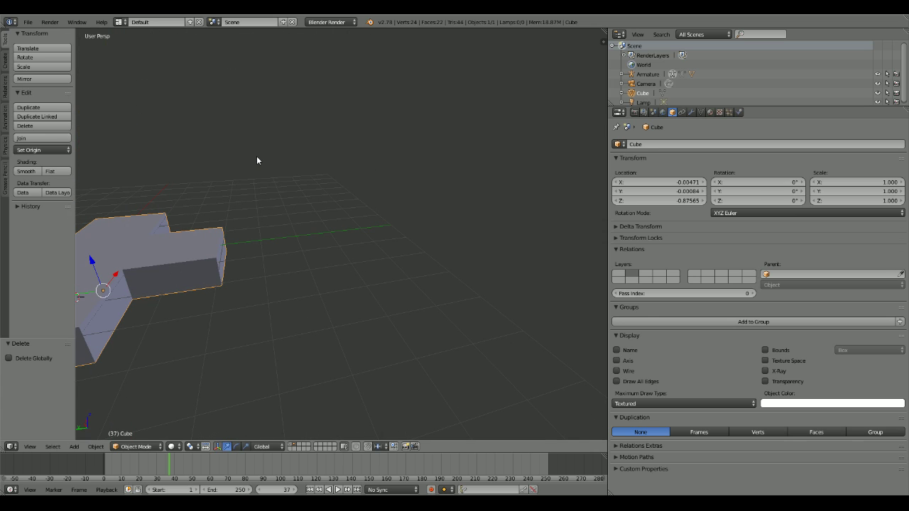
Step: Add a new cube mesh and move it about 5.6 units in the negative Y direction, clear of the cross-shaped block
{"action": "key", "text": "a"}
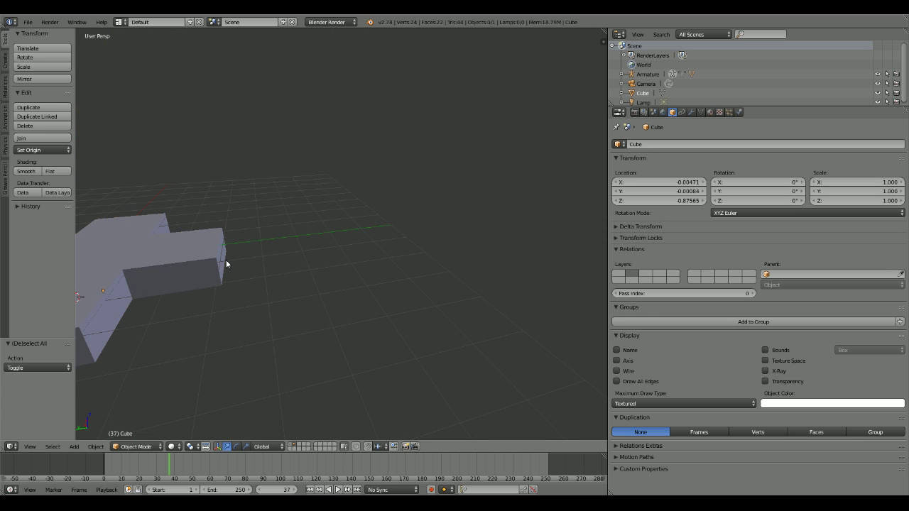
{"action": "key", "text": "shift+a"}
{"action": "mouse_move", "coordinate": [291, 229]}
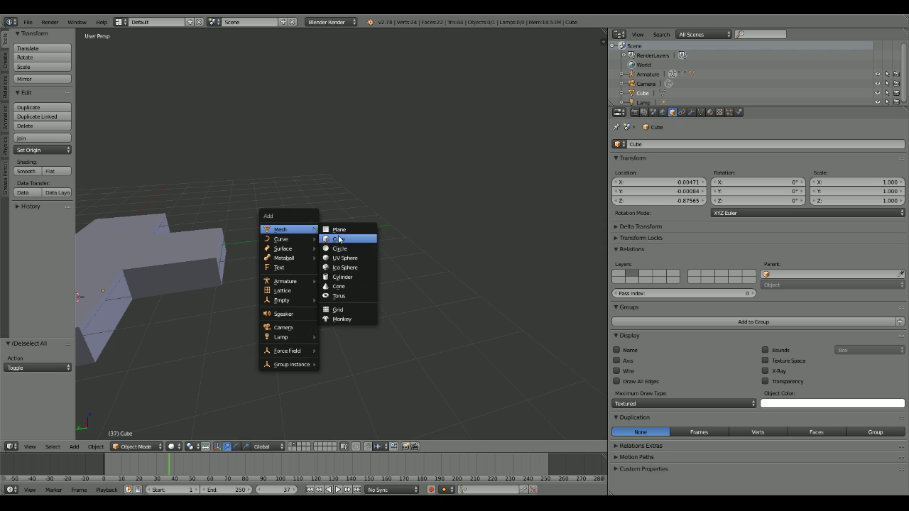
{"action": "left_click", "coordinate": [339, 240]}
{"action": "middle_click_drag", "start_coordinate": [347, 240], "coordinate": [91, 299]}
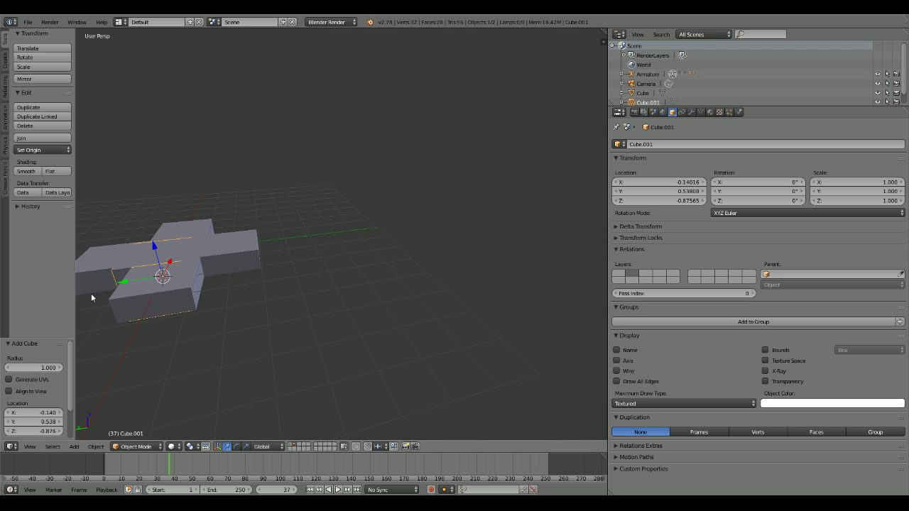
{"action": "key", "text": "g"}
{"action": "key", "text": "y"}
{"action": "left_click", "coordinate": [294, 260]}
{"action": "right_click", "coordinate": [204, 258]}
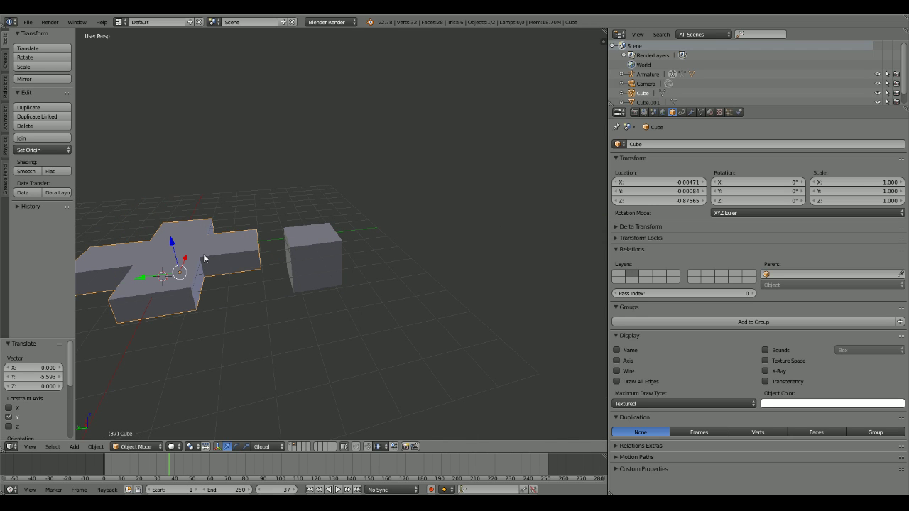
{"action": "right_click", "coordinate": [313, 256]}
{"action": "right_click", "coordinate": [190, 248]}
{"action": "key", "text": "r"}
{"action": "right_click", "coordinate": [586, 195]}
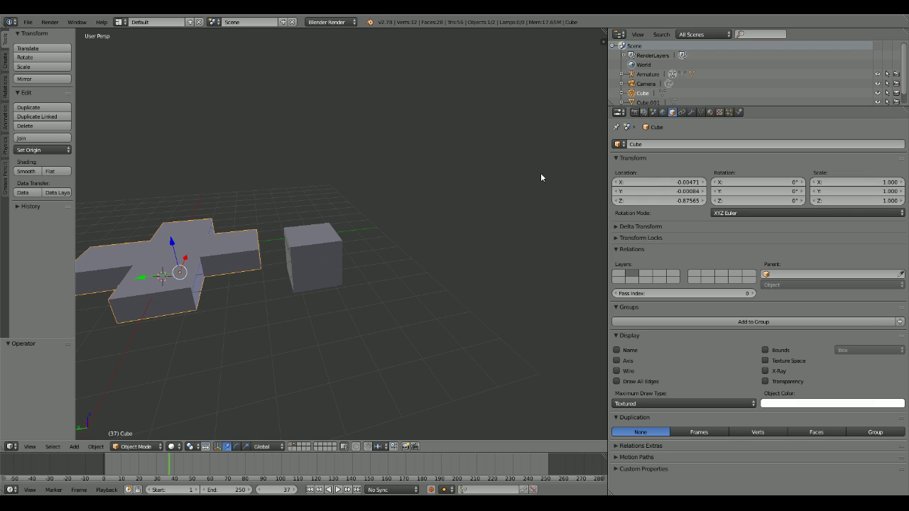
Step: Move the new cube along Y to a Y location of about -3.9, against the end of the cross's negative-Y arm
{"action": "right_click", "coordinate": [315, 252]}
{"action": "middle_click_drag", "start_coordinate": [344, 239], "coordinate": [337, 199]}
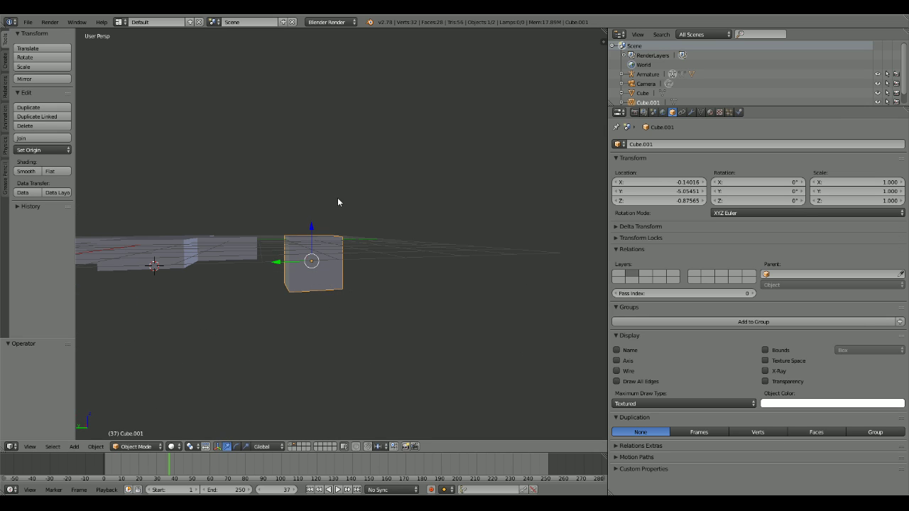
{"action": "key", "text": "g"}
{"action": "key", "text": "y"}
{"action": "left_click", "coordinate": [258, 268]}
{"action": "scroll", "coordinate": [258, 267], "scroll_direction": "up", "scroll_amount": 5}
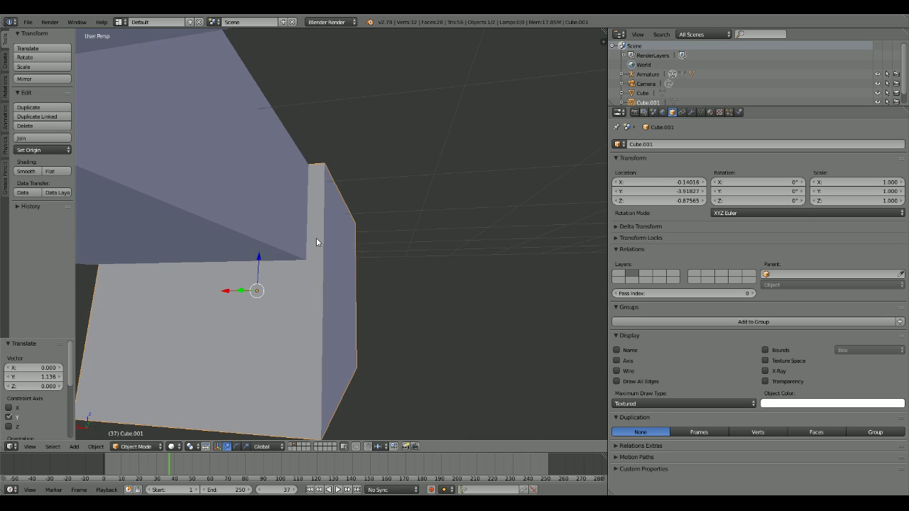
Step: Flatten the new cube in Edit Mode by moving its bottom face up about 1.2 units along Z, and return to Object Mode
{"action": "scroll", "coordinate": [263, 236], "scroll_direction": "down", "scroll_amount": 4}
{"action": "key", "text": "Tab"}
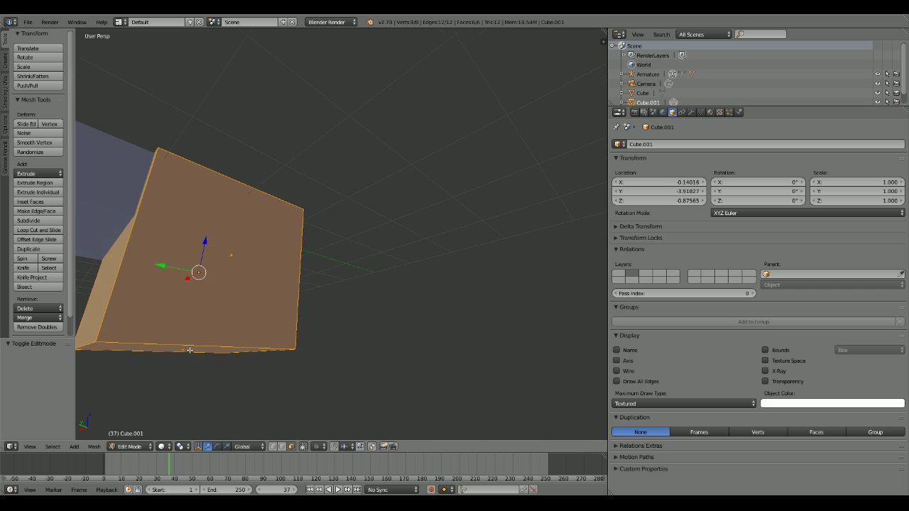
{"action": "right_click", "coordinate": [190, 350]}
{"action": "key", "text": "g"}
{"action": "key", "text": "z"}
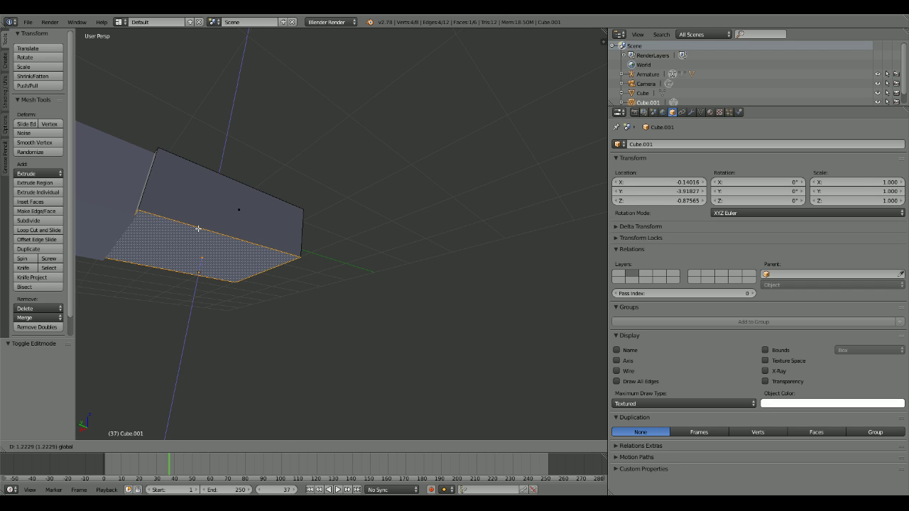
{"action": "left_click", "coordinate": [197, 229]}
{"action": "middle_click_drag", "start_coordinate": [197, 229], "coordinate": [298, 331]}
{"action": "key", "text": "Tab"}
Step: Move the flattened block away from the cross to a Y location of about -6.2 and an X location of about 2.3
{"action": "key", "text": "g"}
{"action": "key", "text": "y"}
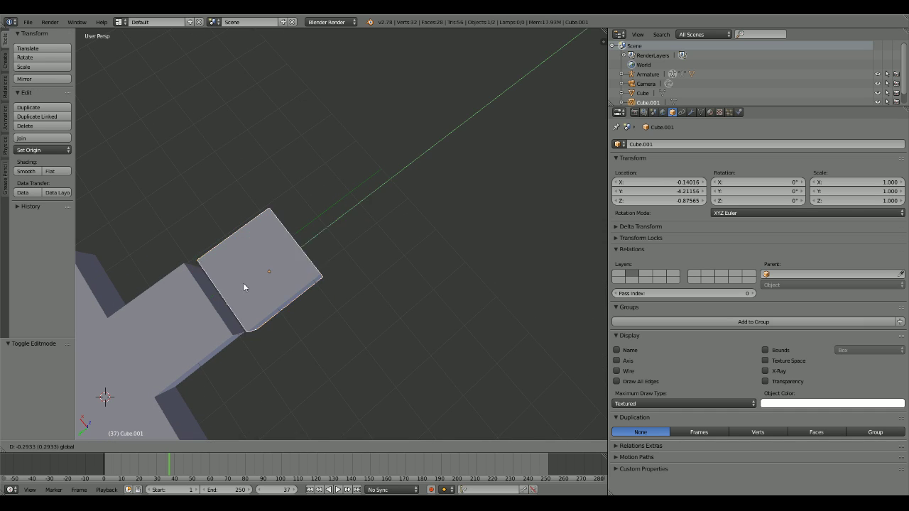
{"action": "left_click", "coordinate": [286, 221]}
{"action": "key", "text": "g"}
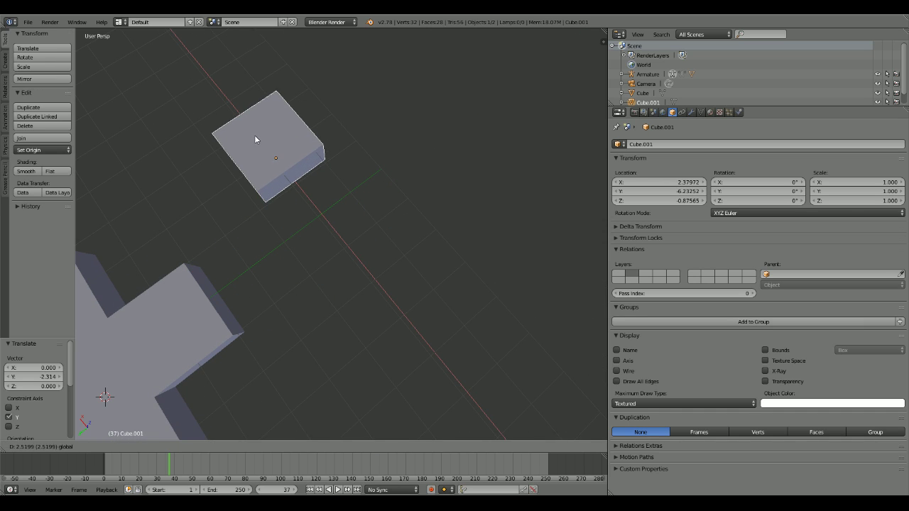
{"action": "key", "text": "x"}
{"action": "left_click", "coordinate": [255, 139]}
{"action": "middle_click_drag", "start_coordinate": [256, 139], "coordinate": [395, 184]}
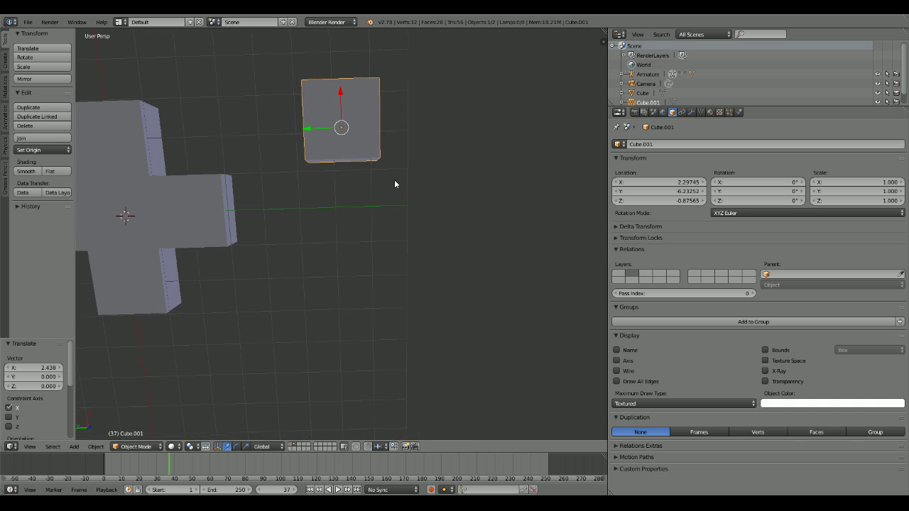
Step: Move the flattened block along X to an X location of about -2.0, using the top view
{"action": "key", "text": "g"}
{"action": "key", "text": "x"}
{"action": "left_click_drag", "start_coordinate": [338, 191], "coordinate": [340, 225]}
{"action": "middle_click_drag", "start_coordinate": [340, 225], "coordinate": [339, 148]}
{"action": "key", "text": "KP_7"}
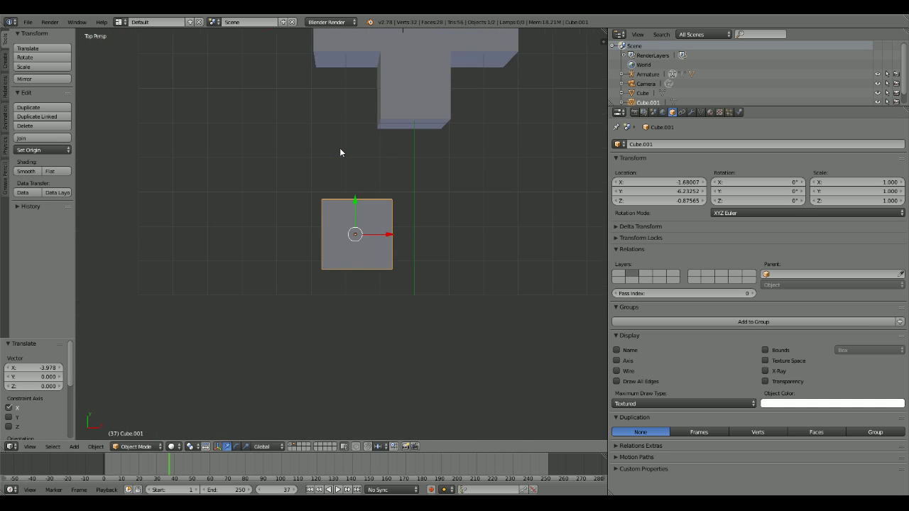
{"action": "middle_click_drag", "start_coordinate": [400, 178], "coordinate": [401, 218], "text": "shift"}
{"action": "left_click_drag", "start_coordinate": [391, 272], "coordinate": [382, 274]}
Step: Duplicate the block with an offset of about 4 units in X and -0.8 in Y, and deselect everything in orthographic top view
{"action": "key", "text": "shift+d"}
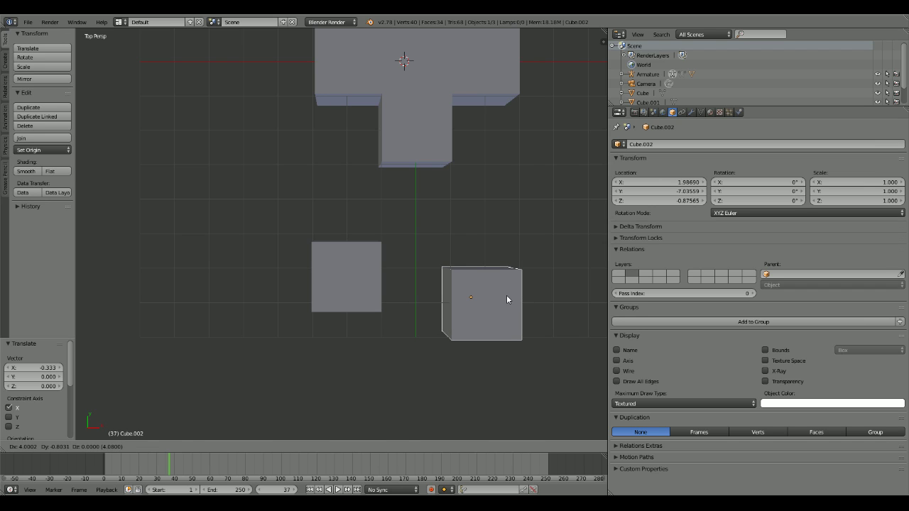
{"action": "left_click", "coordinate": [506, 295]}
{"action": "middle_click_drag", "start_coordinate": [506, 295], "coordinate": [499, 269]}
{"action": "key", "text": "KP_7"}
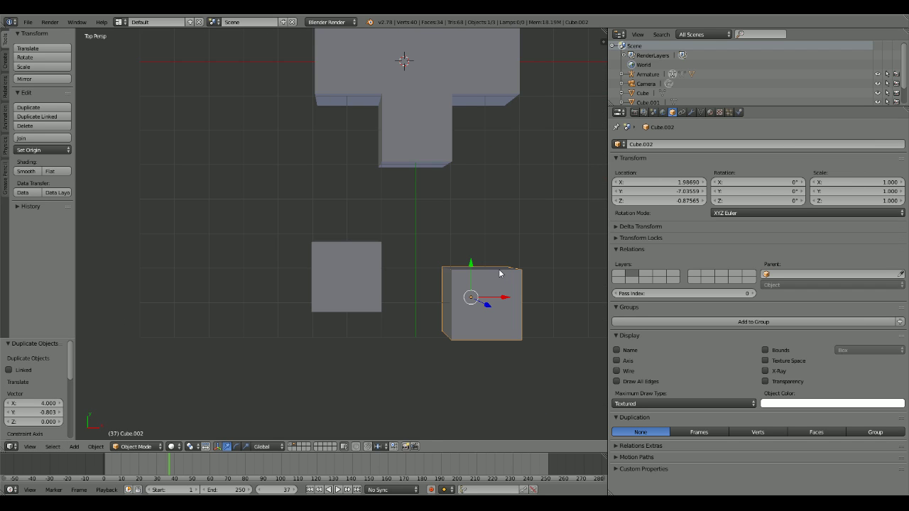
{"action": "scroll", "coordinate": [466, 248], "scroll_direction": "down", "scroll_amount": 3}
{"action": "key", "text": "KP_5"}
{"action": "middle_click_drag", "start_coordinate": [470, 253], "coordinate": [113, 277]}
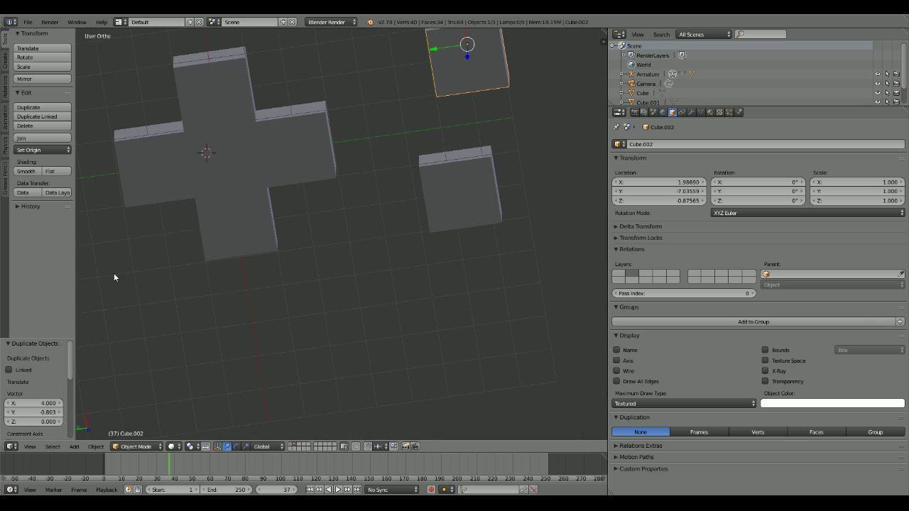
{"action": "key", "text": "KP_7"}
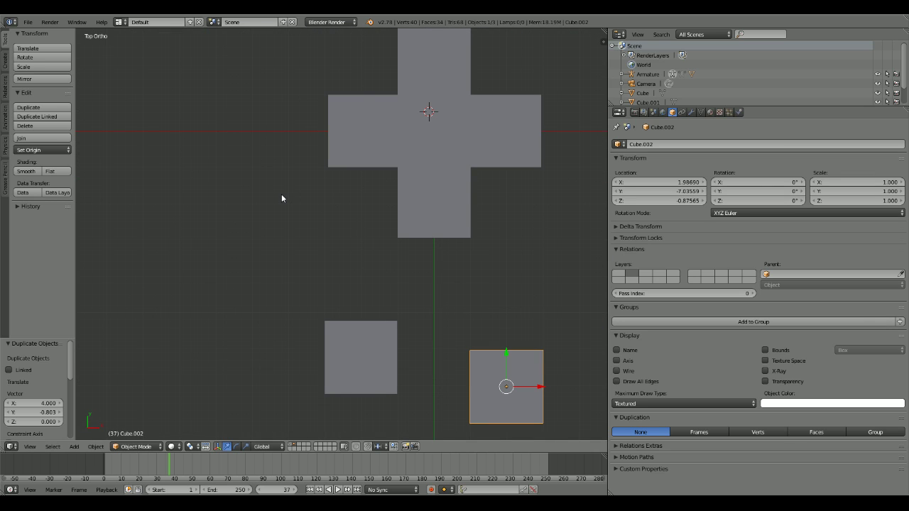
{"action": "key", "text": "a"}
Step: Examine the layout of the cross and the two square blocks in orthographic view from below and from rotated angles
{"action": "key", "text": "ctrl+KP_7"}
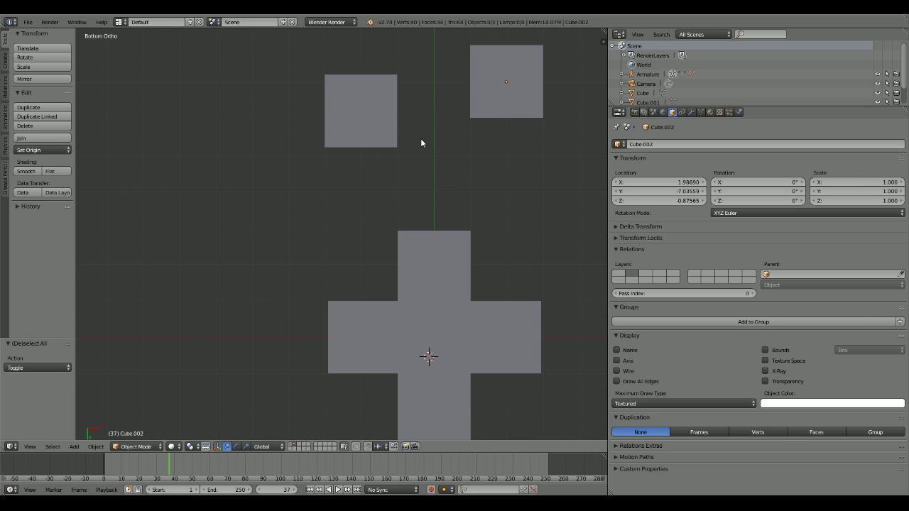
{"action": "key", "text": "ctrl+KP_6"}
{"action": "key", "text": "ctrl+KP_6"}
{"action": "key", "text": "ctrl+KP_6"}
{"action": "key", "text": "ctrl+KP_6"}
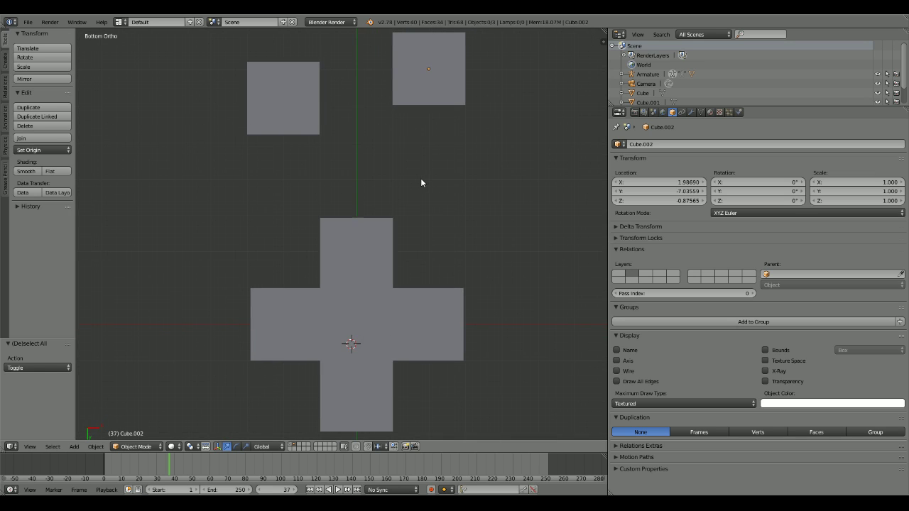
{"action": "key", "text": "shift+KP_6"}
{"action": "key", "text": "shift+KP_6"}
{"action": "key", "text": "shift+KP_6"}
{"action": "key", "text": "shift+KP_6"}
{"action": "key", "text": "shift+KP_6"}
{"action": "key", "text": "shift+KP_6"}
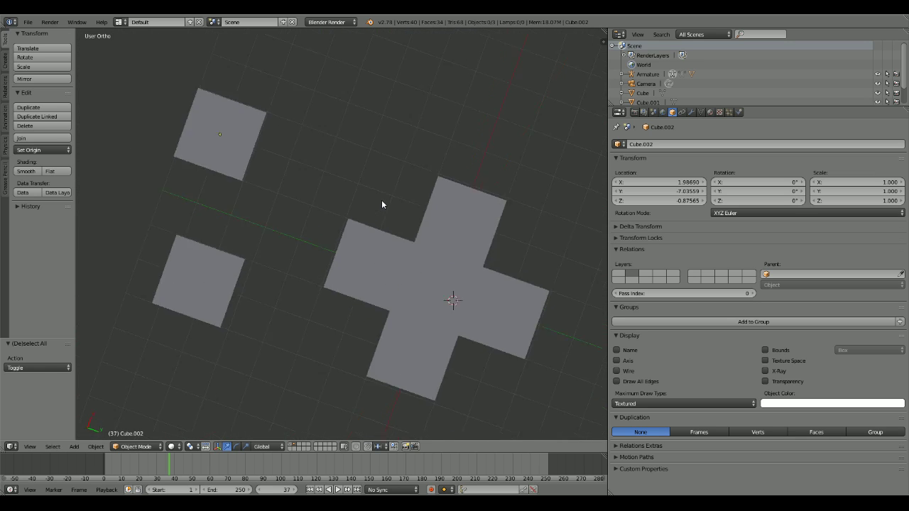
{"action": "key", "text": "ctrl+KP_6"}
{"action": "key", "text": "ctrl+KP_6"}
{"action": "key", "text": "ctrl+KP_6"}
{"action": "key", "text": "ctrl+KP_2"}
{"action": "key", "text": "ctrl+KP_4"}
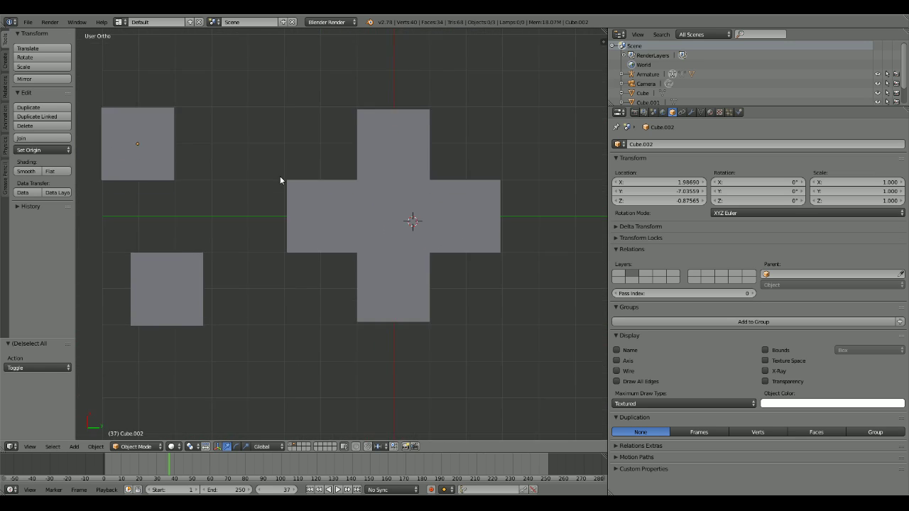
{"action": "key", "text": "shift+KP_4"}
{"action": "key", "text": "shift+KP_4"}
{"action": "key", "text": "shift+KP_4"}
{"action": "key", "text": "shift+KP_4"}
{"action": "key", "text": "shift+KP_4"}
{"action": "key", "text": "shift+KP_4"}
{"action": "key", "text": "shift+KP_4"}
{"action": "key", "text": "shift+KP_4"}
{"action": "key", "text": "shift+KP_4"}
{"action": "key", "text": "shift+KP_4"}
{"action": "key", "text": "shift+KP_4"}
{"action": "key", "text": "shift+KP_4"}
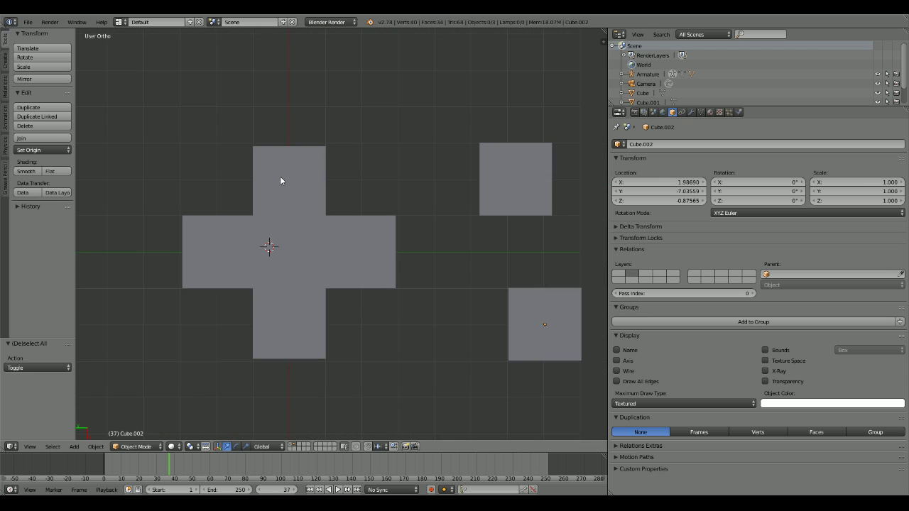
{"action": "key", "text": "ctrl+KP_6"}
{"action": "key", "text": "ctrl+KP_6"}
{"action": "key", "text": "ctrl+KP_6"}
{"action": "key", "text": "ctrl+KP_2"}
Step: Move the negative-X square block to about X -1.9, Y -6.0, and the other square block to about X 1.9, Y -5.7
{"action": "right_click", "coordinate": [424, 152]}
{"action": "left_click_drag", "start_coordinate": [400, 150], "coordinate": [389, 149]}
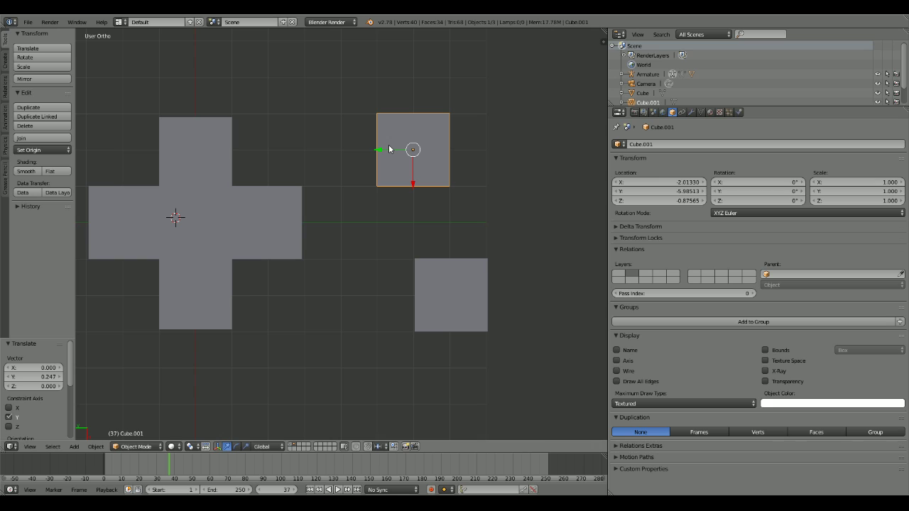
{"action": "left_click_drag", "start_coordinate": [412, 177], "coordinate": [414, 181]}
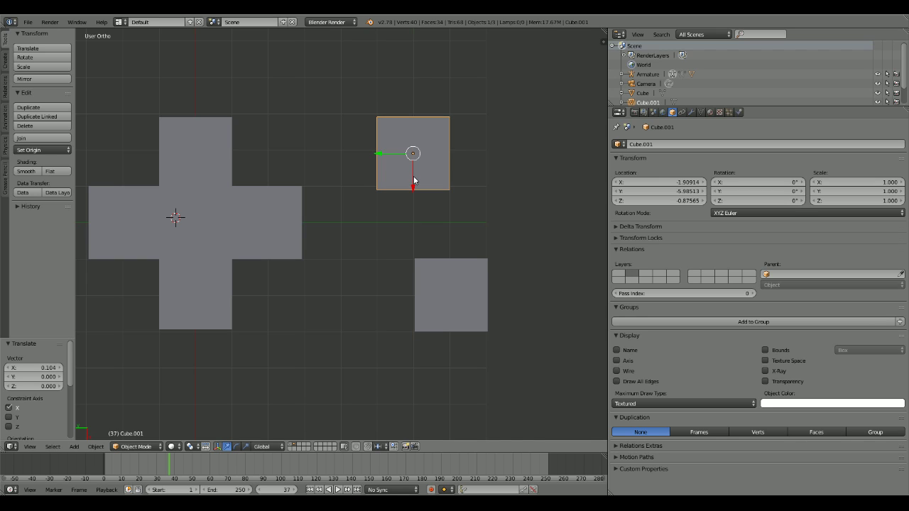
{"action": "right_click", "coordinate": [428, 303]}
{"action": "left_click_drag", "start_coordinate": [452, 329], "coordinate": [456, 325]}
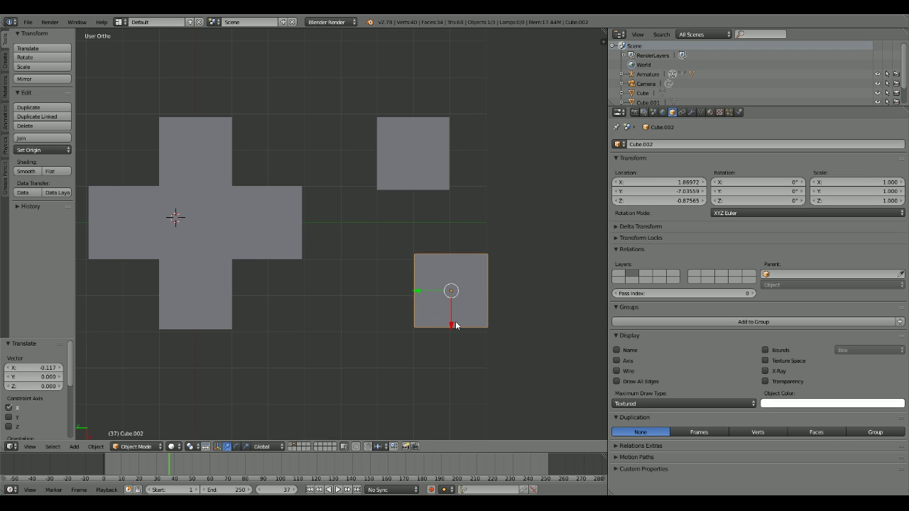
{"action": "left_click_drag", "start_coordinate": [421, 293], "coordinate": [373, 296]}
Step: Move the negative-X square block to a Y location of about -8.0 and an X location of about -0.9
{"action": "right_click", "coordinate": [427, 142]}
{"action": "left_click", "coordinate": [393, 150]}
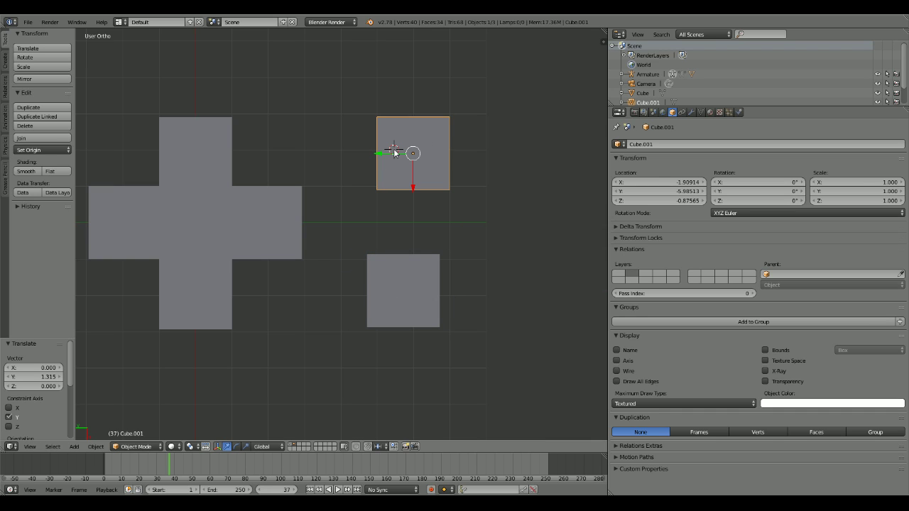
{"action": "left_click_drag", "start_coordinate": [395, 153], "coordinate": [464, 147]}
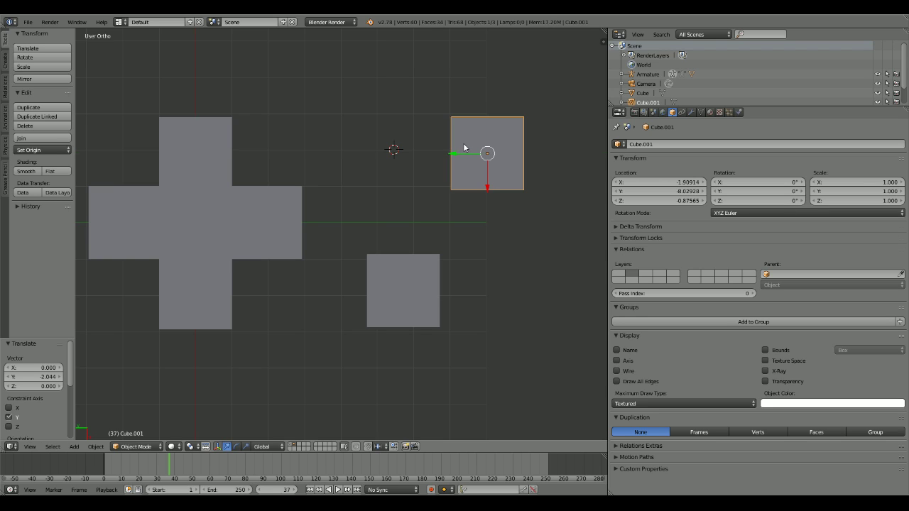
{"action": "left_click_drag", "start_coordinate": [488, 188], "coordinate": [492, 227]}
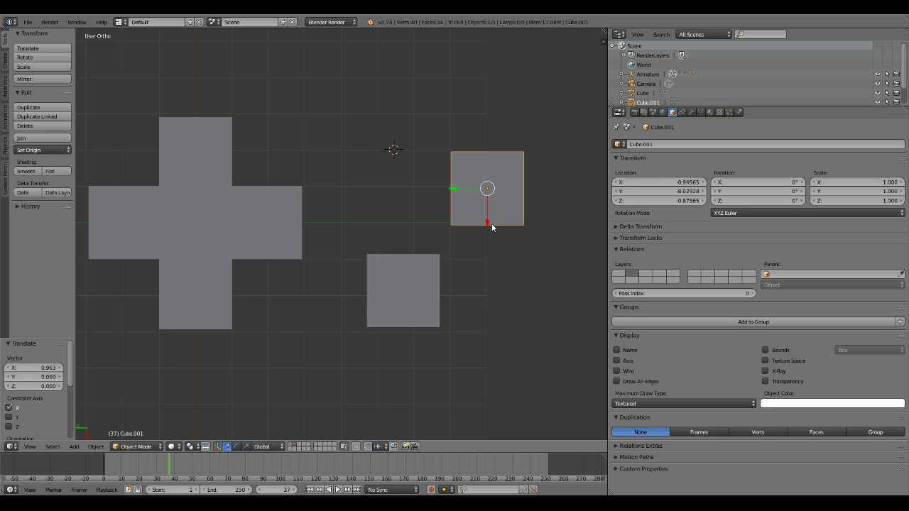
Step: Move the selected square block 4 units along positive Y, and return it to a Y location of about -8.4
{"action": "key", "text": "g"}
{"action": "key", "text": "y"}
{"action": "key", "text": "4"}
{"action": "key", "text": "Return"}
{"action": "key", "text": "g"}
{"action": "key", "text": "y"}
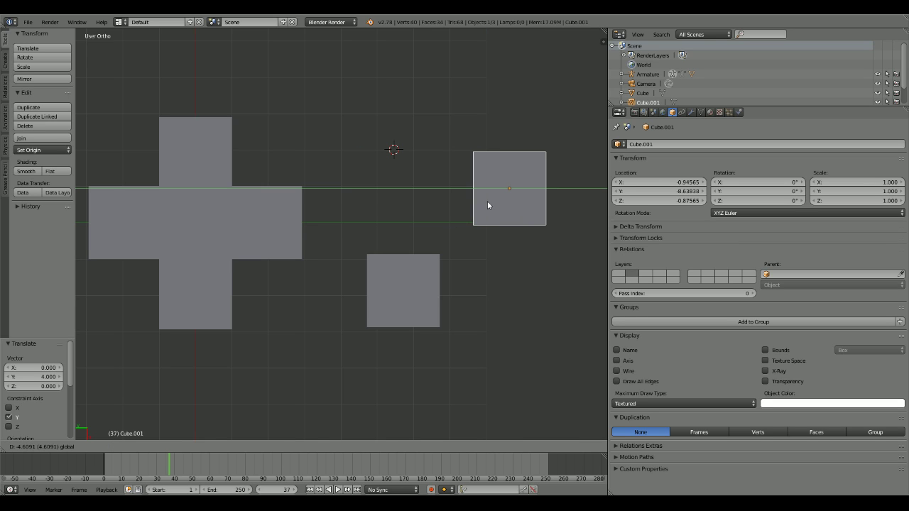
{"action": "left_click", "coordinate": [481, 205]}
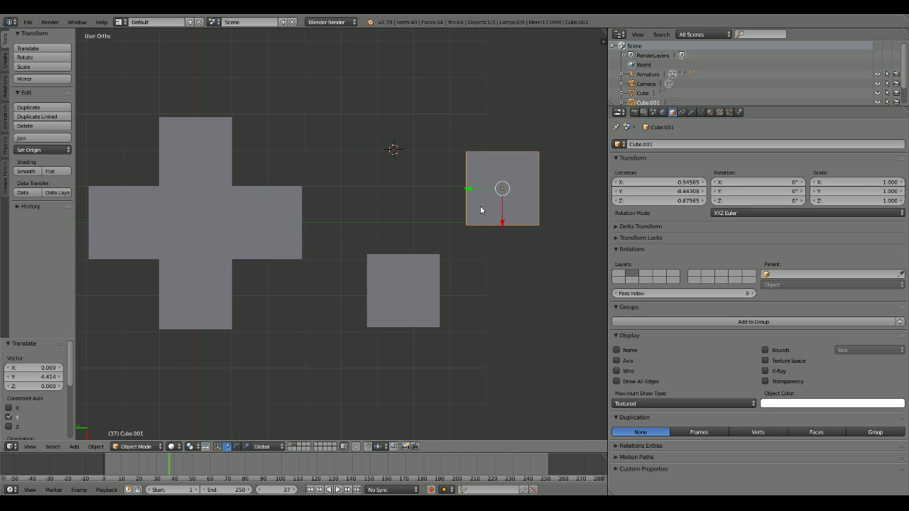
Step: Show the first layer with the rigged character and switch back to the second layer with the blocks
{"action": "left_click", "coordinate": [291, 444]}
{"action": "middle_click_drag", "start_coordinate": [334, 275], "coordinate": [330, 355]}
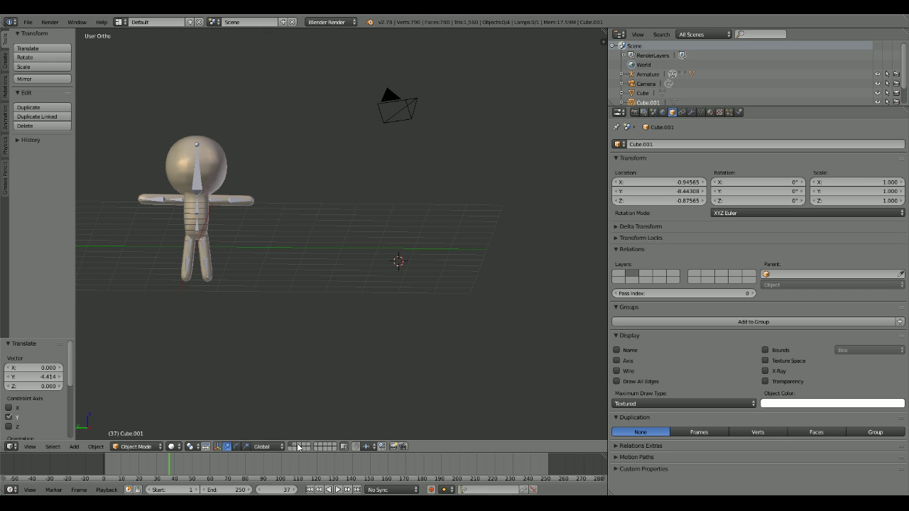
{"action": "left_click", "coordinate": [299, 446]}
{"action": "middle_click_drag", "start_coordinate": [298, 446], "coordinate": [390, 431]}
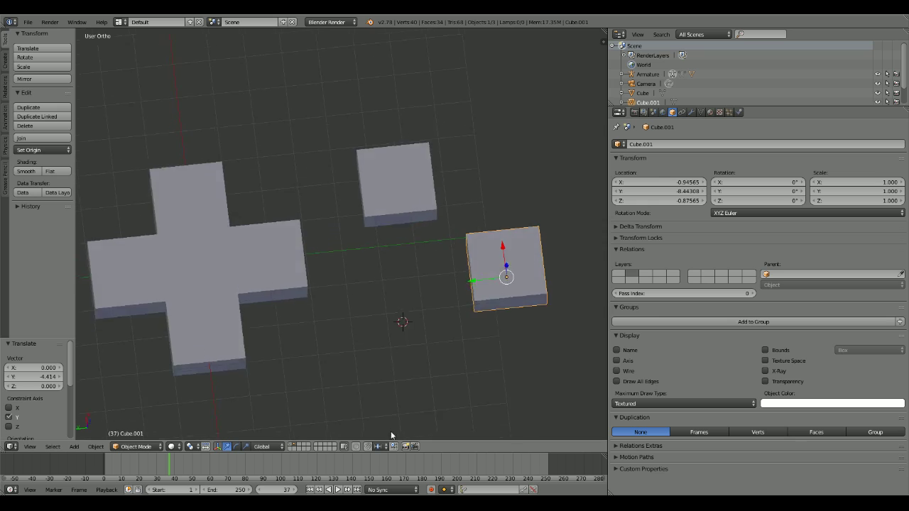
{"action": "scroll", "coordinate": [383, 199], "scroll_direction": "down", "scroll_amount": 3, "text": "ctrl"}
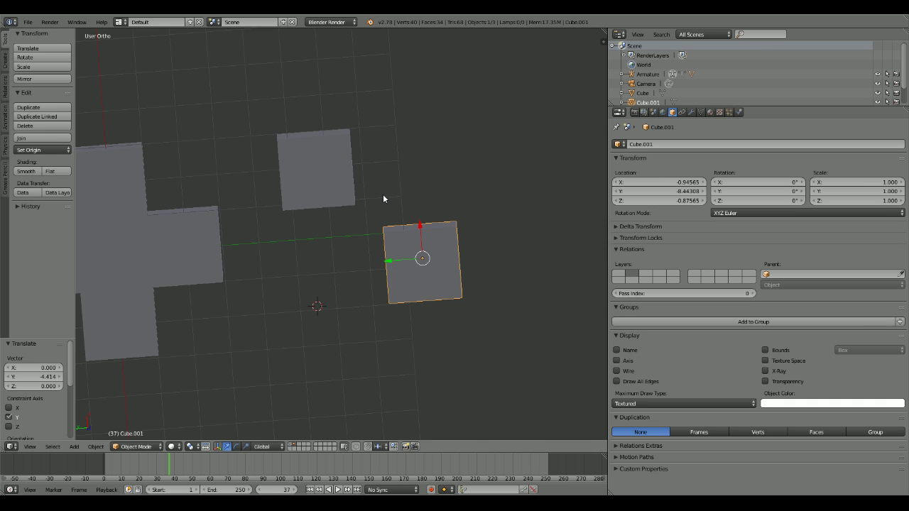
Step: Look over the cross and both square blocks from above, turning the view around until the cross is aligned with the screen
{"action": "middle_click_drag", "start_coordinate": [383, 194], "coordinate": [379, 285]}
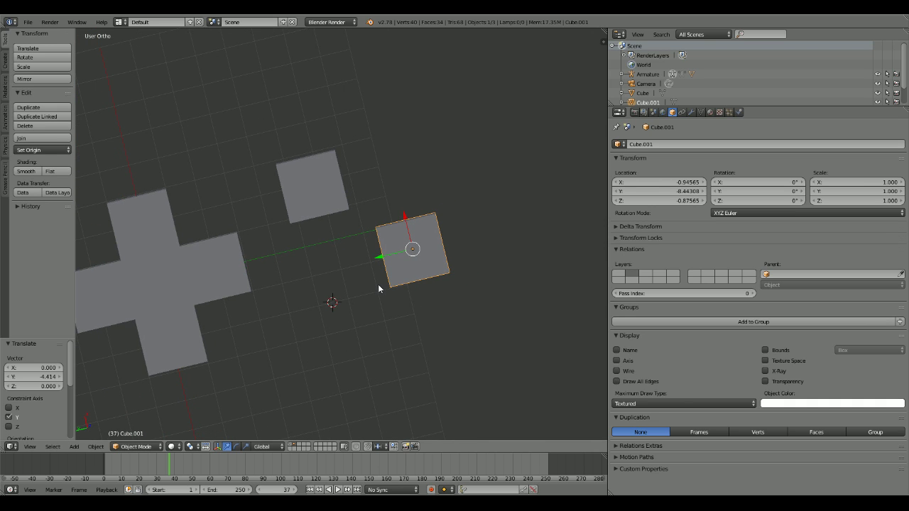
{"action": "key", "text": "KP_7"}
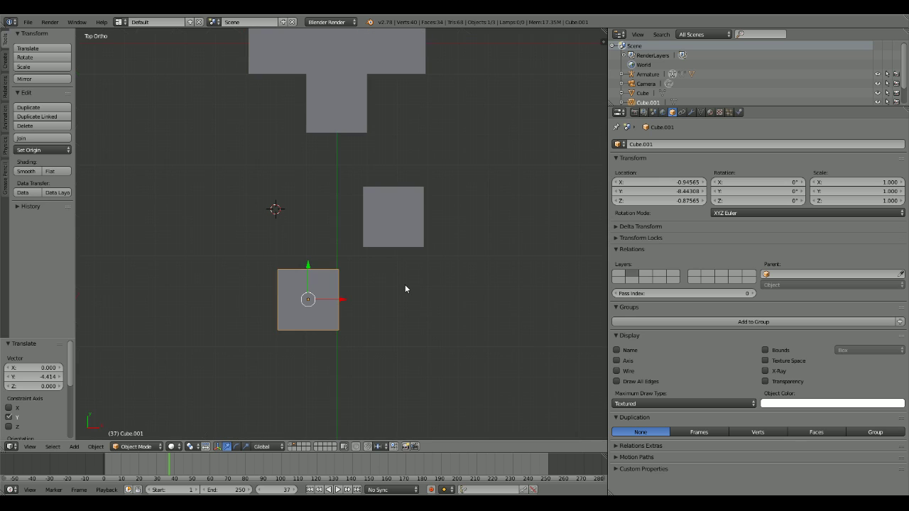
{"action": "key", "text": "KP_6"}
{"action": "key", "text": "KP_6"}
{"action": "key", "text": "KP_6"}
{"action": "key", "text": "KP_6"}
{"action": "key", "text": "KP_6"}
{"action": "key", "text": "KP_6"}
{"action": "key", "text": "KP_6"}
{"action": "key", "text": "KP_6"}
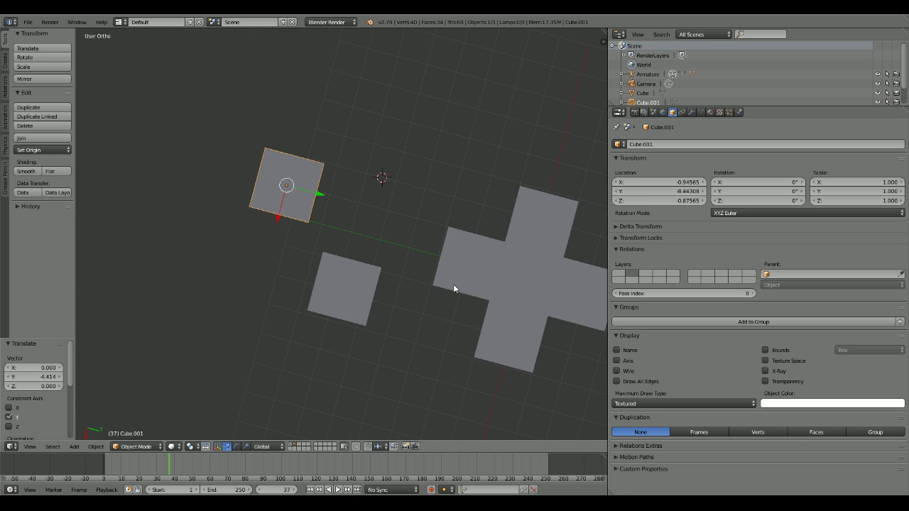
{"action": "key", "text": "KP_6"}
{"action": "key", "text": "KP_6"}
{"action": "key", "text": "KP_6"}
{"action": "key", "text": "KP_6"}
{"action": "key", "text": "KP_6"}
{"action": "key", "text": "KP_6"}
{"action": "key", "text": "KP_6"}
{"action": "key", "text": "KP_6"}
{"action": "key", "text": "KP_6"}
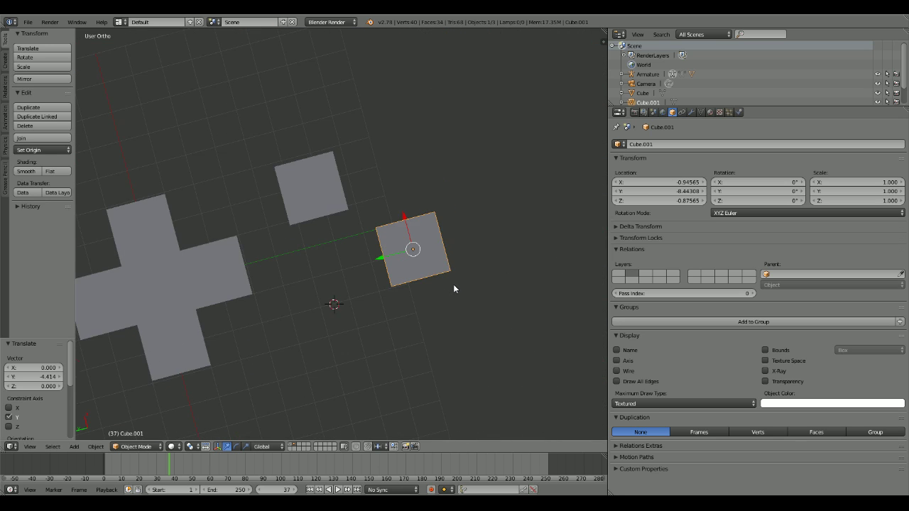
{"action": "key", "text": "ctrl+KP_4"}
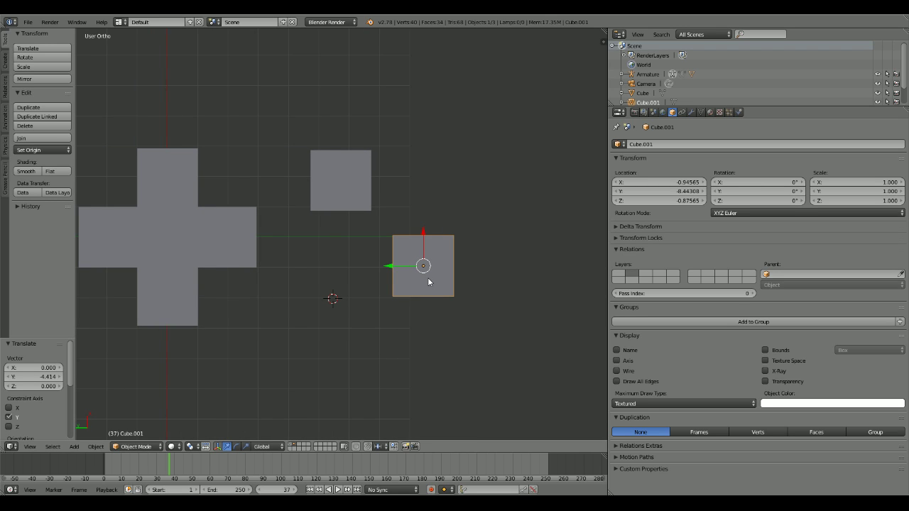
Step: Move the selected square block along Y to about -5.7 and the other square block along Y to about -7.9
{"action": "key", "text": "g"}
{"action": "key", "text": "y"}
{"action": "left_click", "coordinate": [346, 282]}
{"action": "right_click", "coordinate": [343, 182]}
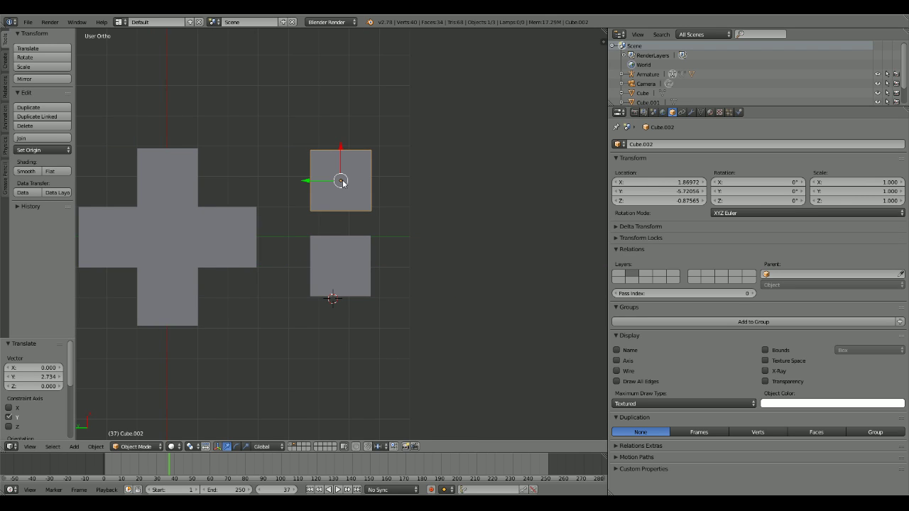
{"action": "key", "text": "g"}
{"action": "key", "text": "y"}
{"action": "left_click", "coordinate": [380, 182]}
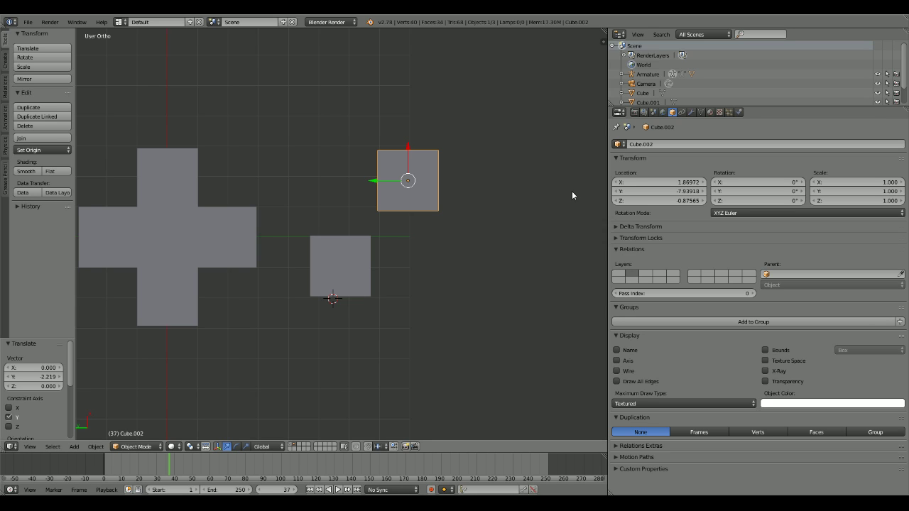
Step: Move the square block nearer the cross along X to about -1.9 and the farther block along X to about 0.43
{"action": "right_click", "coordinate": [341, 250]}
{"action": "key", "text": "g"}
{"action": "key", "text": "x"}
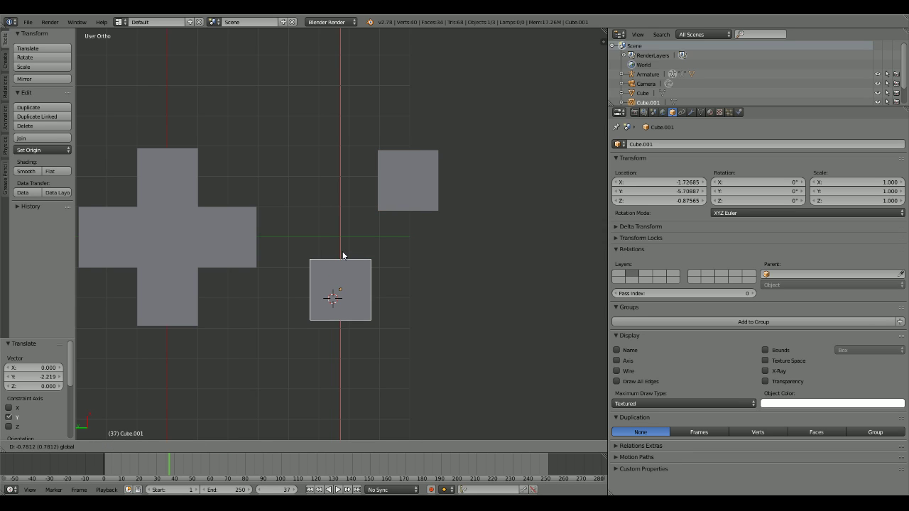
{"action": "left_click", "coordinate": [346, 260]}
{"action": "right_click", "coordinate": [406, 170]}
{"action": "key", "text": "g"}
{"action": "key", "text": "x"}
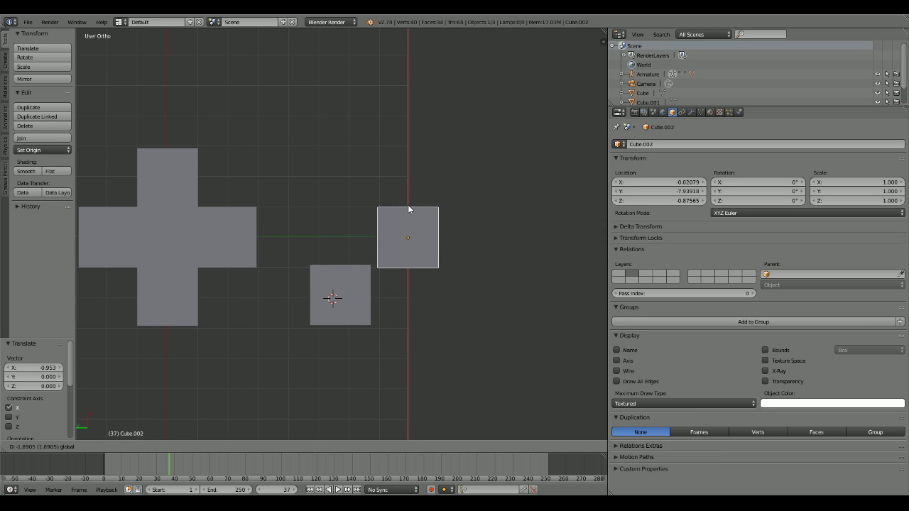
{"action": "left_click", "coordinate": [409, 195]}
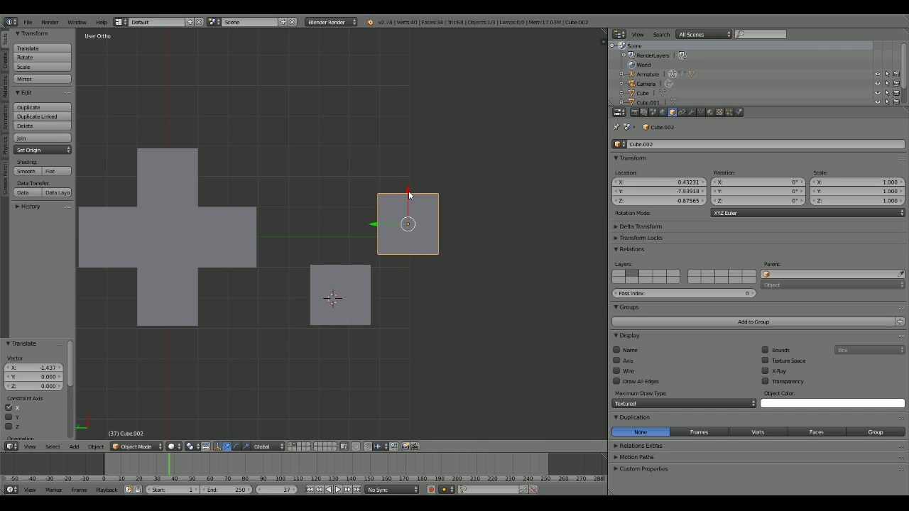
{"action": "right_click", "coordinate": [341, 293]}
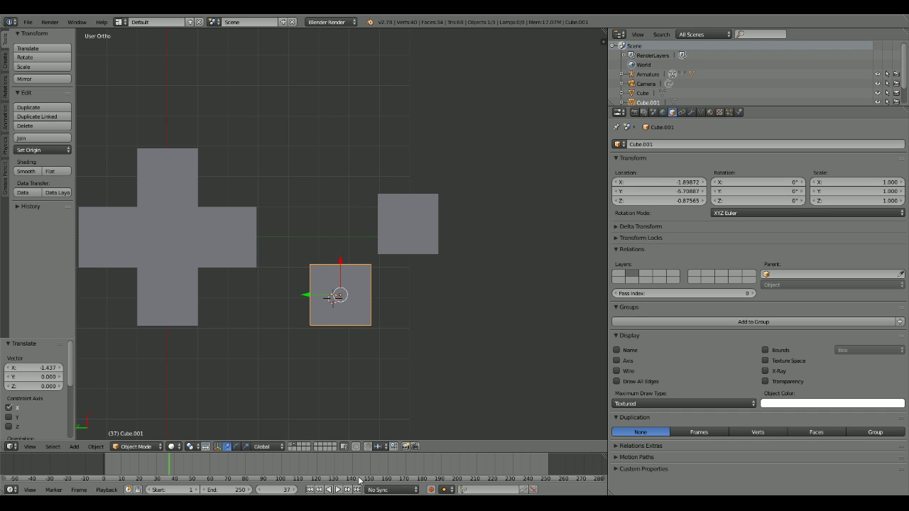
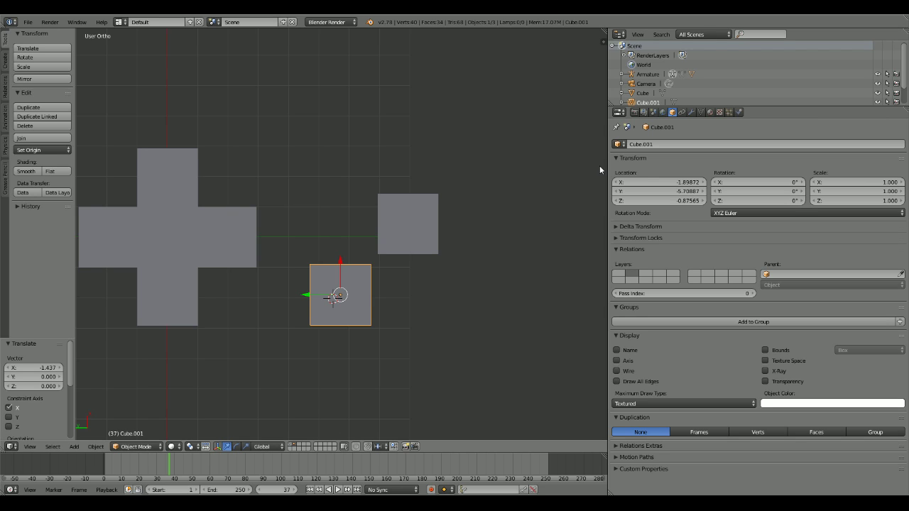
Step: Move the square block farther from the cross along X to about 0.89 and along Y to about -7.7
{"action": "scroll", "coordinate": [365, 173], "scroll_direction": "down", "scroll_amount": 3, "text": "shift"}
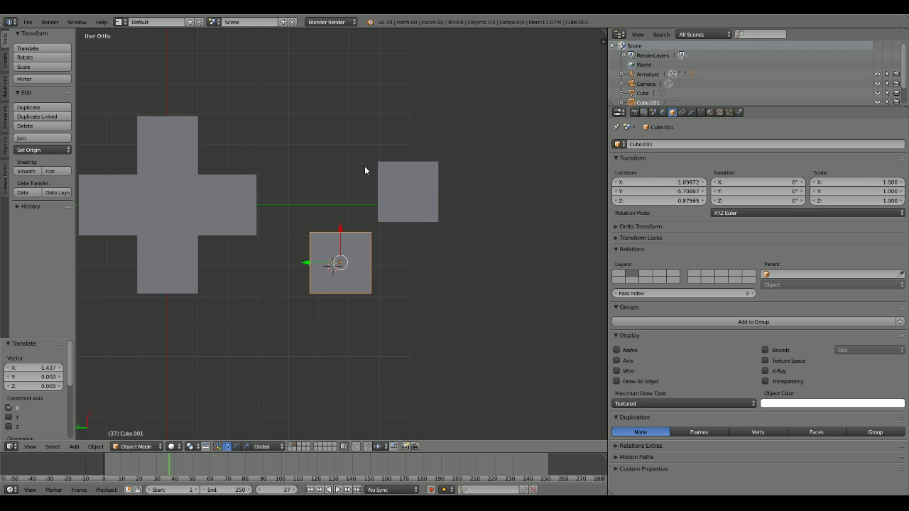
{"action": "right_click", "coordinate": [405, 189]}
{"action": "key", "text": "g"}
{"action": "key", "text": "x"}
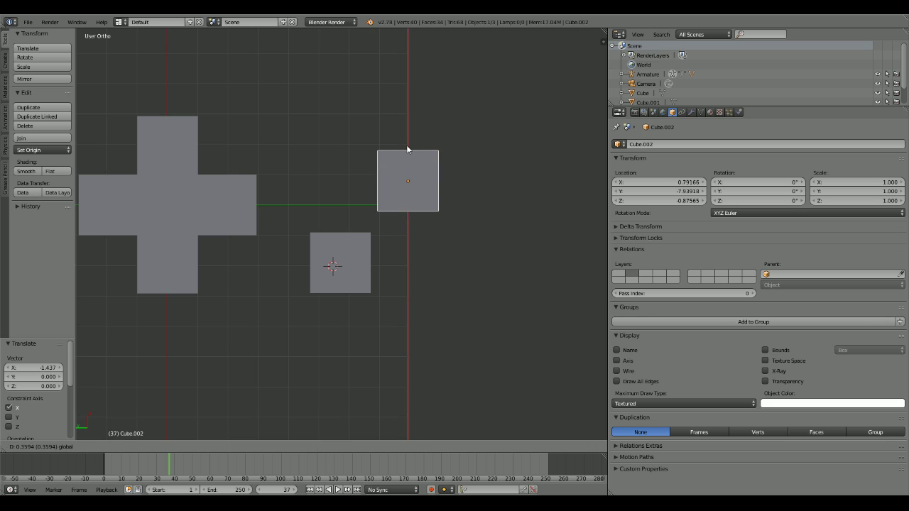
{"action": "left_click", "coordinate": [408, 146]}
{"action": "key", "text": "g"}
{"action": "key", "text": "y"}
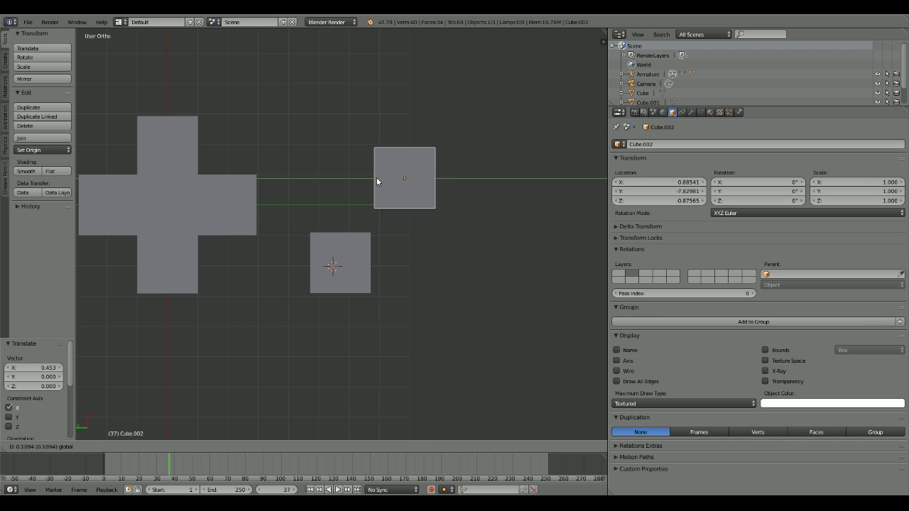
{"action": "left_click", "coordinate": [374, 180]}
Step: Move the nearer square block along Y to about -5.4 and the farther one along Y to about -8.3
{"action": "right_click", "coordinate": [344, 258]}
{"action": "key", "text": "g"}
{"action": "key", "text": "y"}
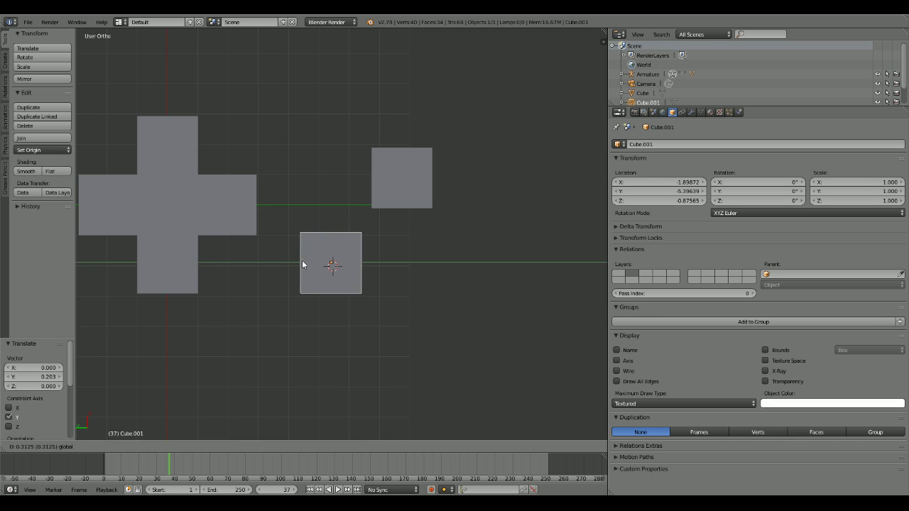
{"action": "left_click", "coordinate": [305, 263]}
{"action": "right_click", "coordinate": [375, 180]}
{"action": "key", "text": "g"}
{"action": "key", "text": "y"}
{"action": "right_click", "coordinate": [382, 179]}
Step: Move the square block nearer the cross along Y to about -5.9
{"action": "right_click", "coordinate": [334, 245]}
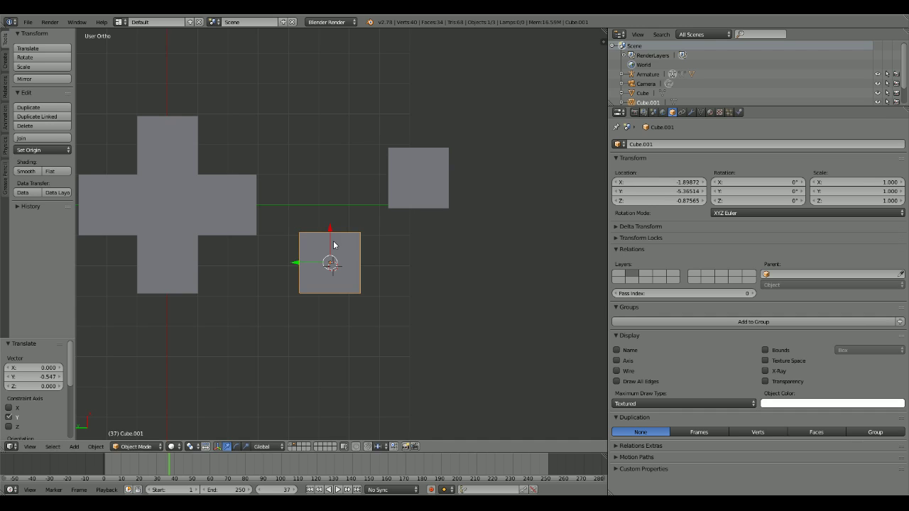
{"action": "key", "text": "g"}
{"action": "key", "text": "y"}
{"action": "left_click", "coordinate": [345, 249]}
Step: Try joining the two square blocks into one object, and undo the join and the selection changes
{"action": "key", "text": "a"}
{"action": "right_click", "coordinate": [416, 183]}
{"action": "right_click", "coordinate": [361, 244], "text": "shift"}
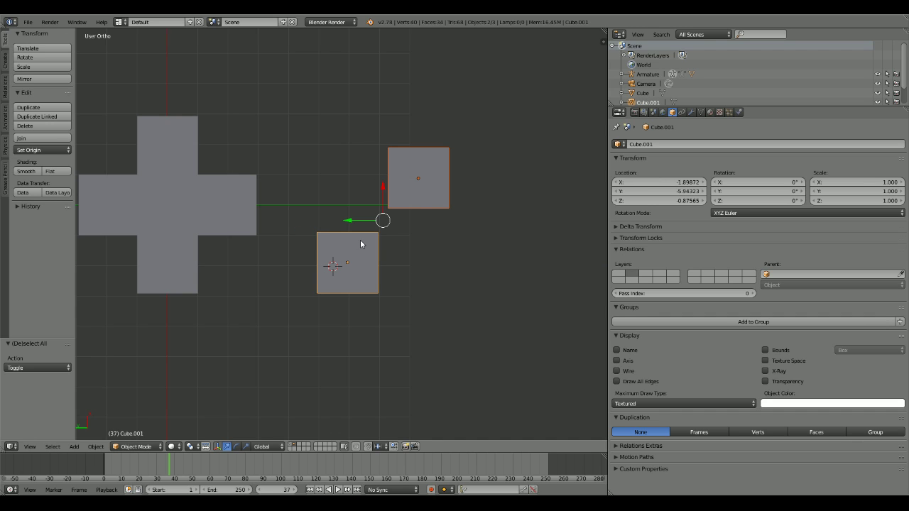
{"action": "left_click", "coordinate": [59, 138]}
{"action": "key", "text": "ctrl+z"}
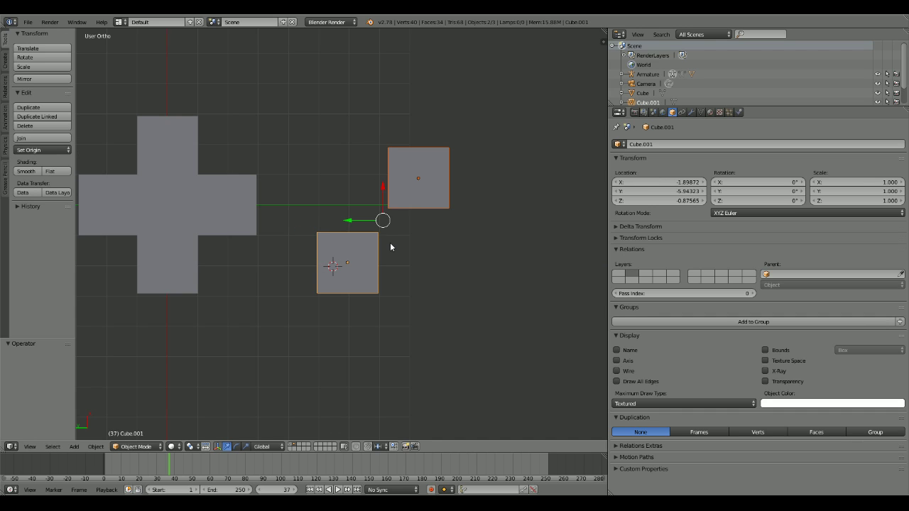
{"action": "key", "text": "ctrl+z"}
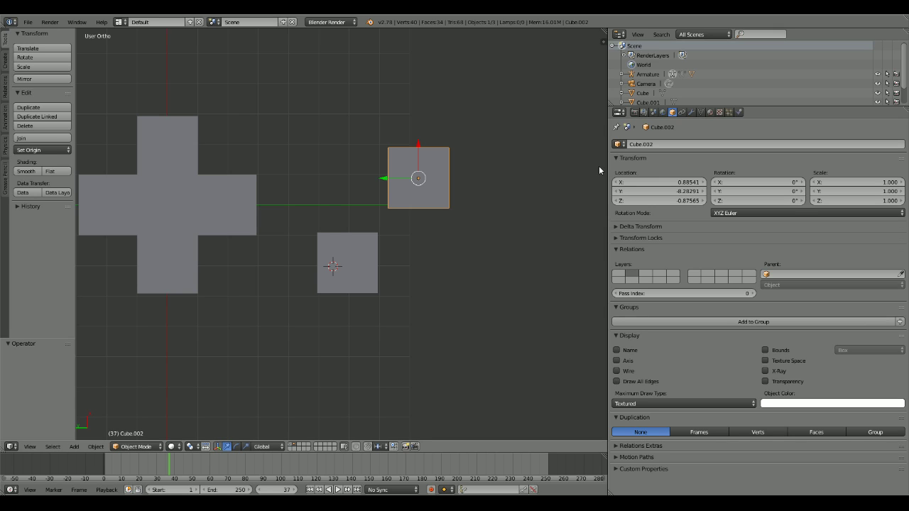
{"action": "key", "text": "ctrl+z"}
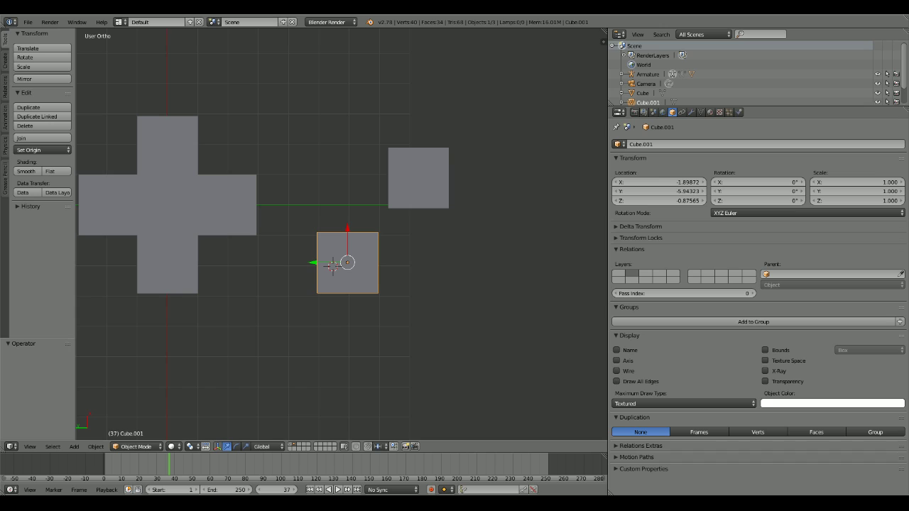
{"action": "key", "text": "ctrl+z"}
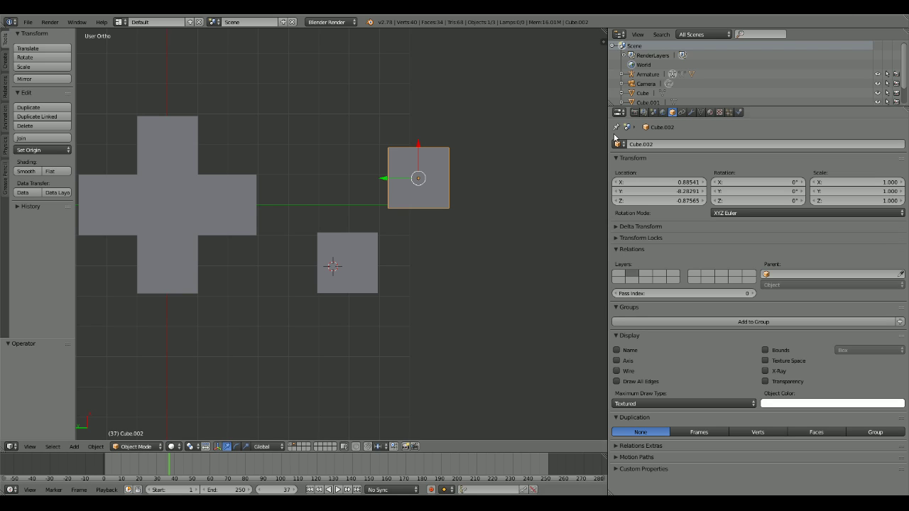
Step: Give the square block farther from the cross a new material with a red diffuse colour
{"action": "left_click", "coordinate": [710, 111]}
{"action": "left_click", "coordinate": [716, 175]}
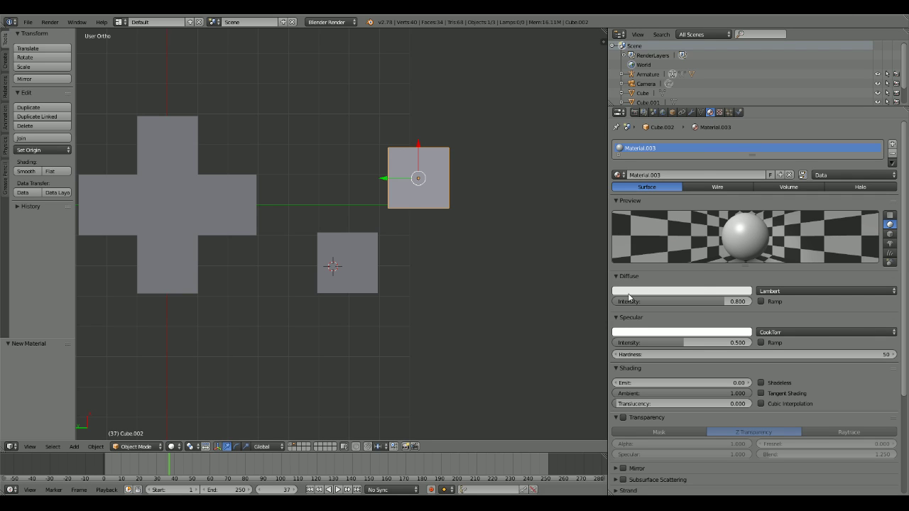
{"action": "left_click", "coordinate": [682, 291]}
{"action": "left_click", "coordinate": [650, 233]}
Step: Give the square block nearer the cross its own new material with a red diffuse colour
{"action": "right_click", "coordinate": [347, 263]}
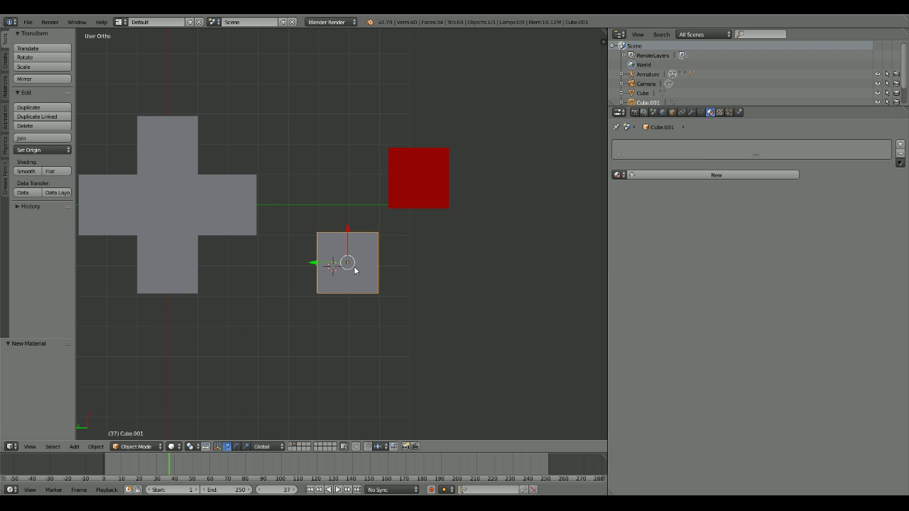
{"action": "left_click", "coordinate": [668, 175]}
{"action": "left_click", "coordinate": [672, 291]}
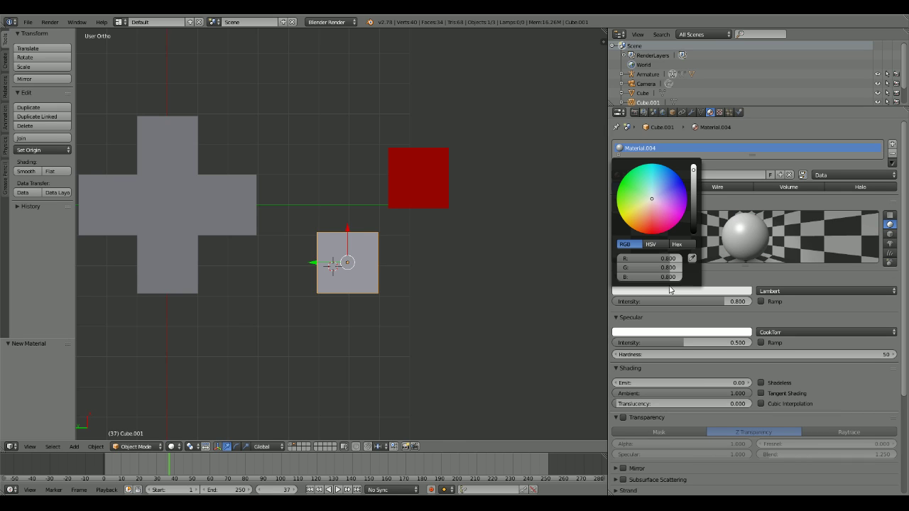
{"action": "left_click", "coordinate": [652, 234]}
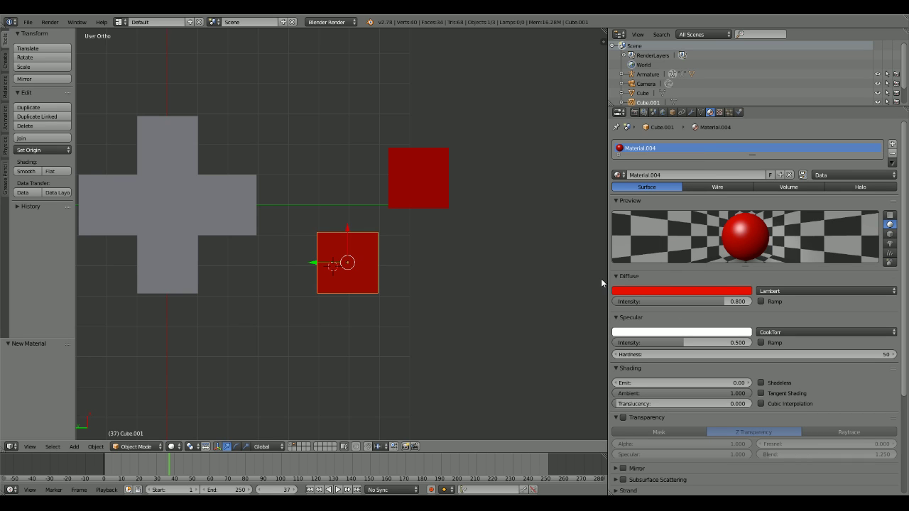
Step: Set the farther square block's diffuse colour to pure red with R 1.000, G 0.000 and B 0.000
{"action": "right_click", "coordinate": [424, 168]}
{"action": "left_click", "coordinate": [674, 291]}
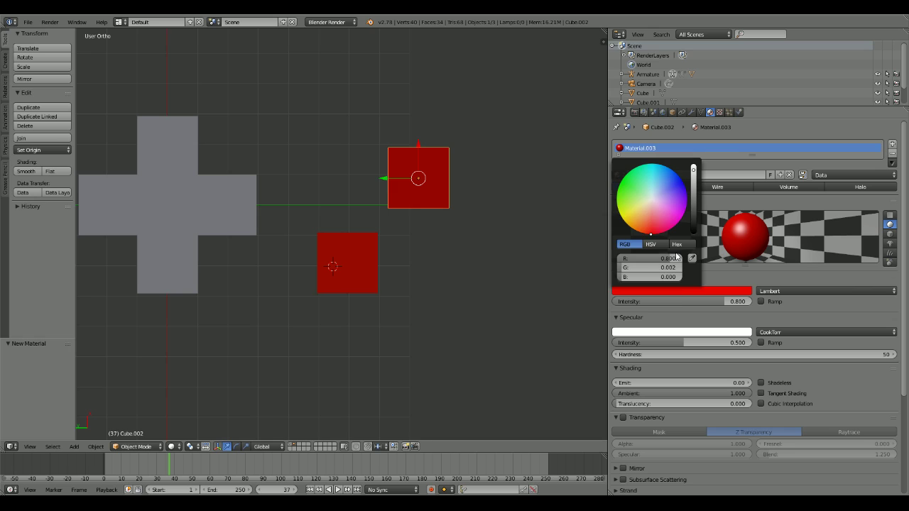
{"action": "left_click", "coordinate": [667, 293]}
{"action": "left_click_drag", "start_coordinate": [645, 259], "coordinate": [626, 268]}
{"action": "left_click", "coordinate": [634, 278]}
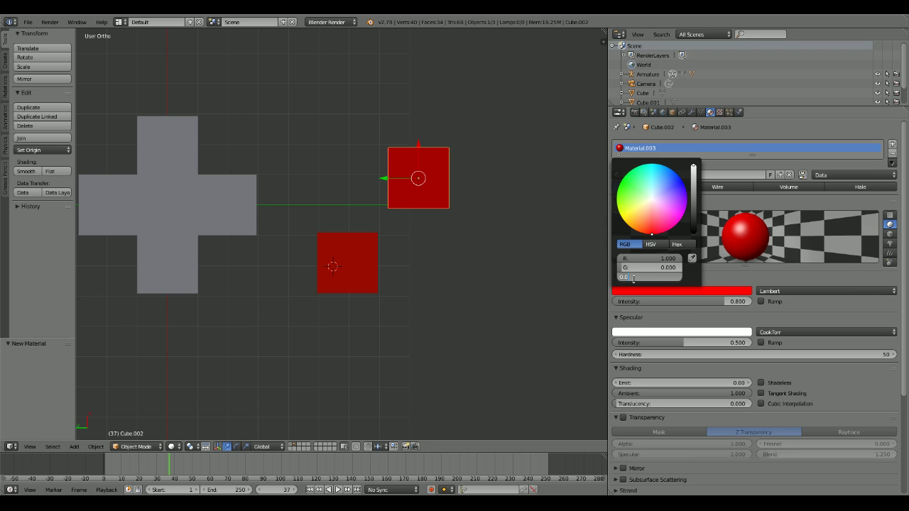
{"action": "key", "text": "Return"}
Step: Set the nearer square block's diffuse colour to R 1.000, G 0.000 and B 0.000
{"action": "right_click", "coordinate": [347, 261]}
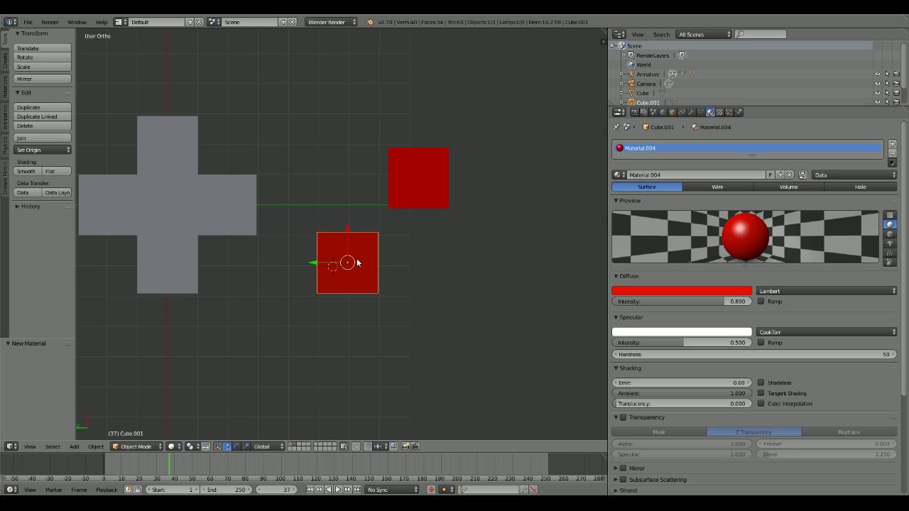
{"action": "left_click", "coordinate": [666, 291]}
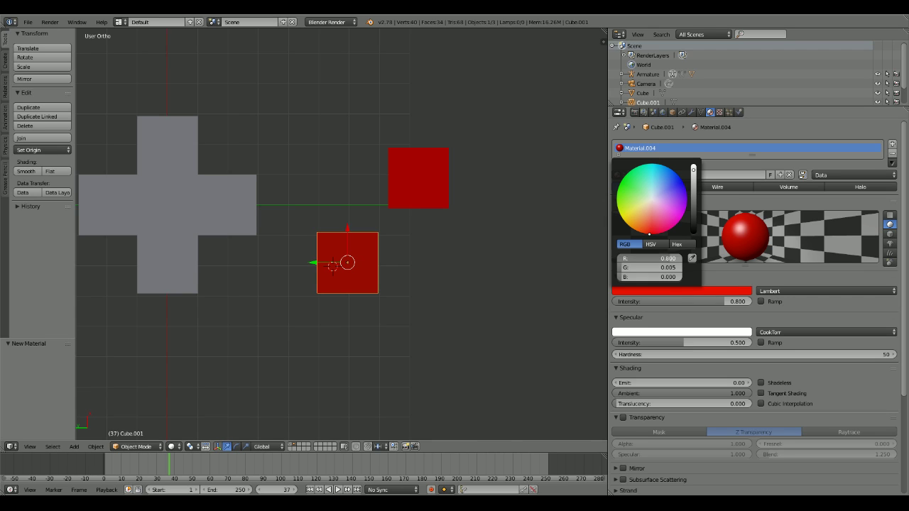
{"action": "left_click_drag", "start_coordinate": [645, 259], "coordinate": [626, 269]}
{"action": "left_click", "coordinate": [645, 278]}
{"action": "right_click", "coordinate": [127, 225]}
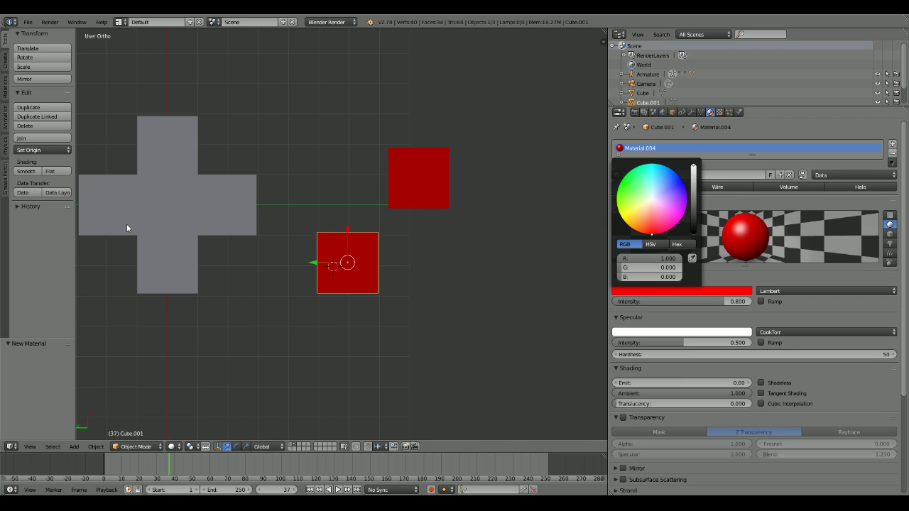
Step: Give the cross a new material and darken its diffuse colour to a light grey
{"action": "right_click", "coordinate": [128, 224]}
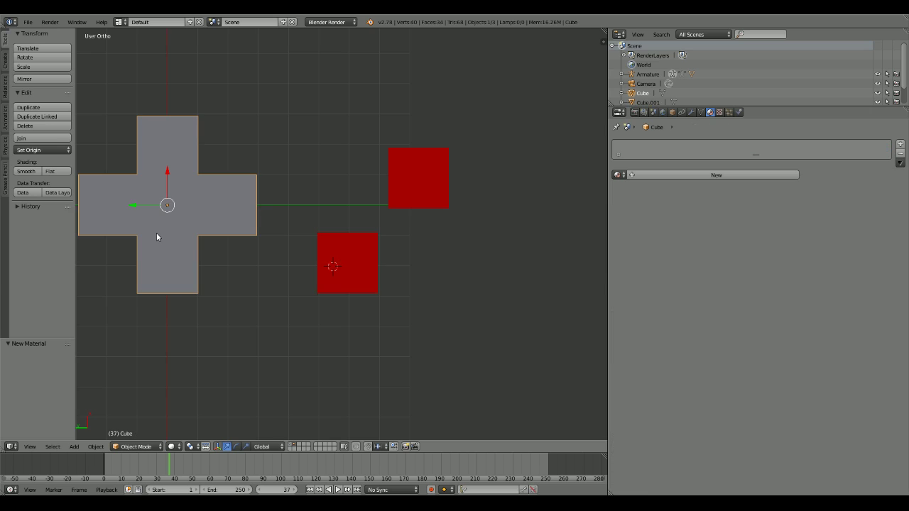
{"action": "left_click", "coordinate": [716, 174]}
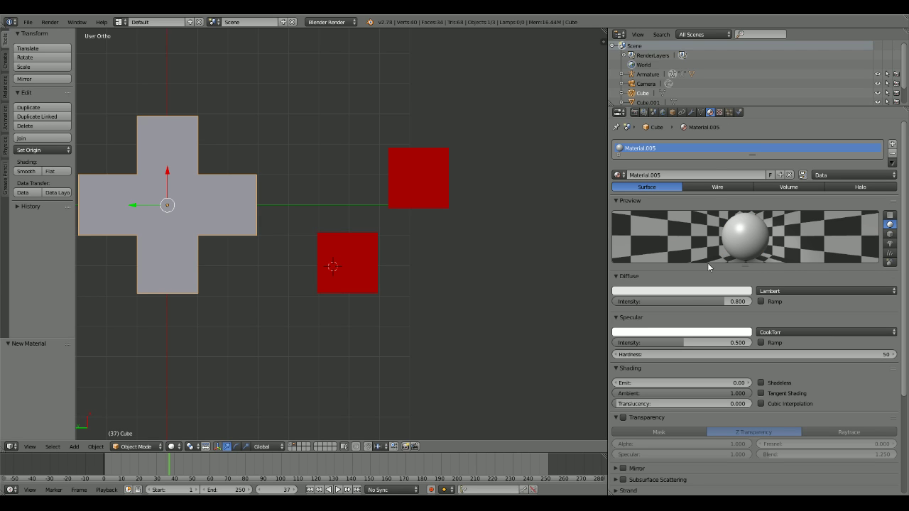
{"action": "left_click", "coordinate": [687, 294]}
{"action": "left_click", "coordinate": [686, 292]}
{"action": "left_click", "coordinate": [694, 186]}
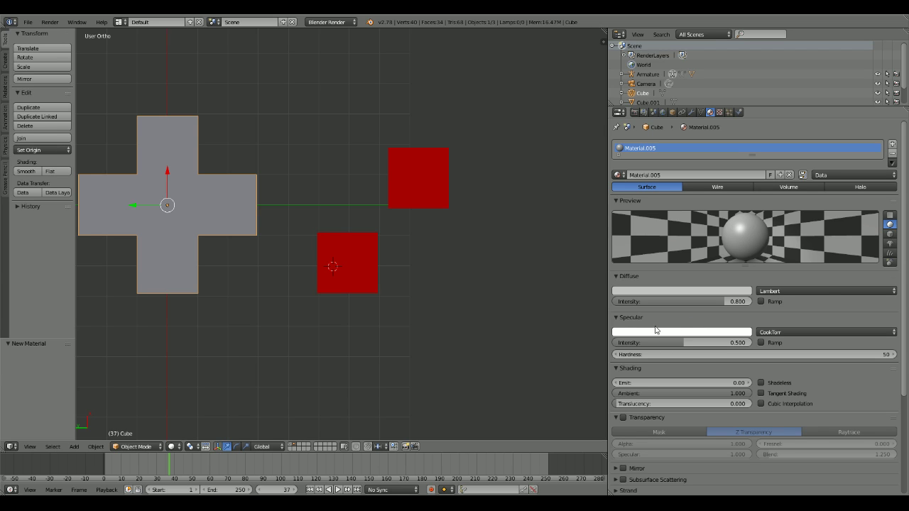
Step: Try adding a Subdivision Surface modifier with both red square blocks selected, and undo it
{"action": "middle_click_drag", "start_coordinate": [596, 301], "coordinate": [352, 128]}
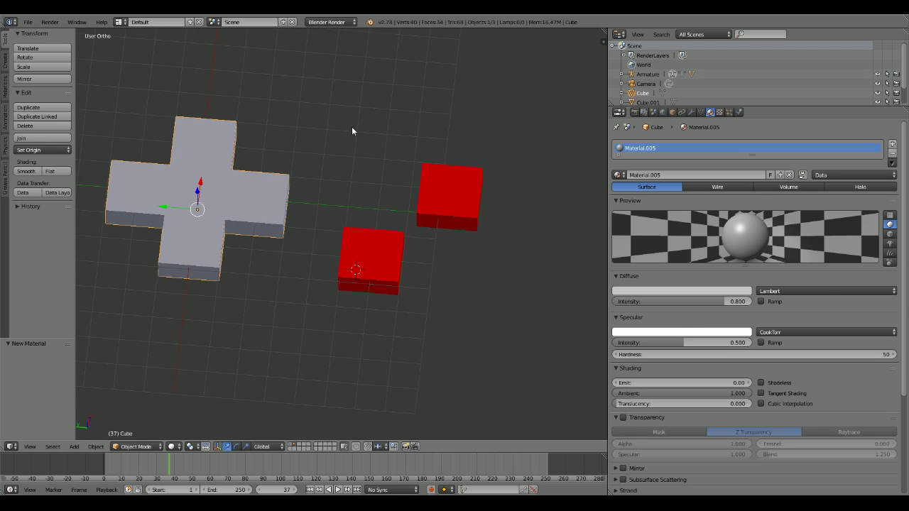
{"action": "right_click", "coordinate": [361, 251]}
{"action": "right_click", "coordinate": [467, 183], "text": "shift"}
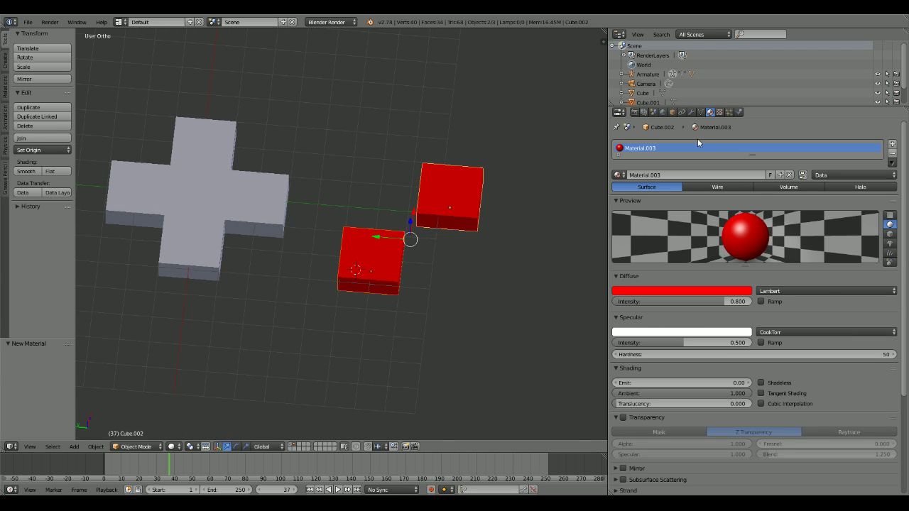
{"action": "left_click", "coordinate": [691, 113]}
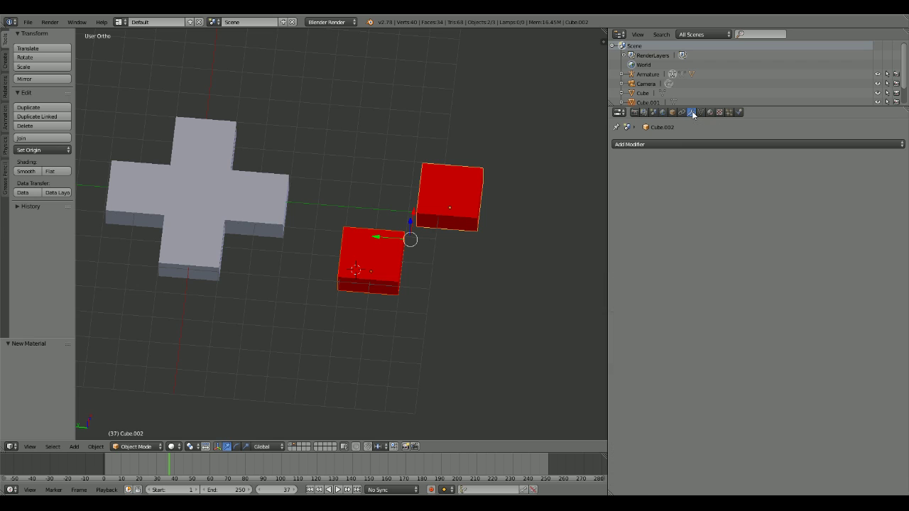
{"action": "left_click", "coordinate": [647, 146]}
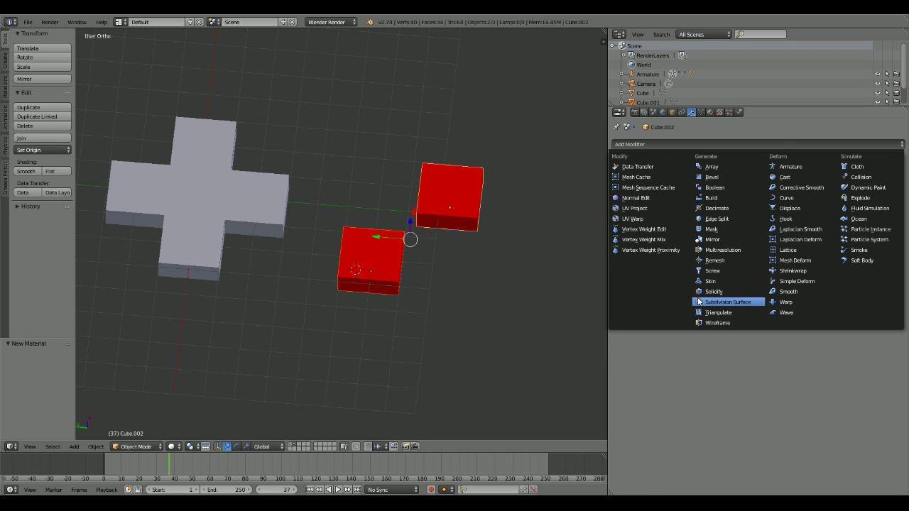
{"action": "left_click", "coordinate": [698, 302]}
{"action": "middle_click_drag", "start_coordinate": [596, 300], "coordinate": [604, 284]}
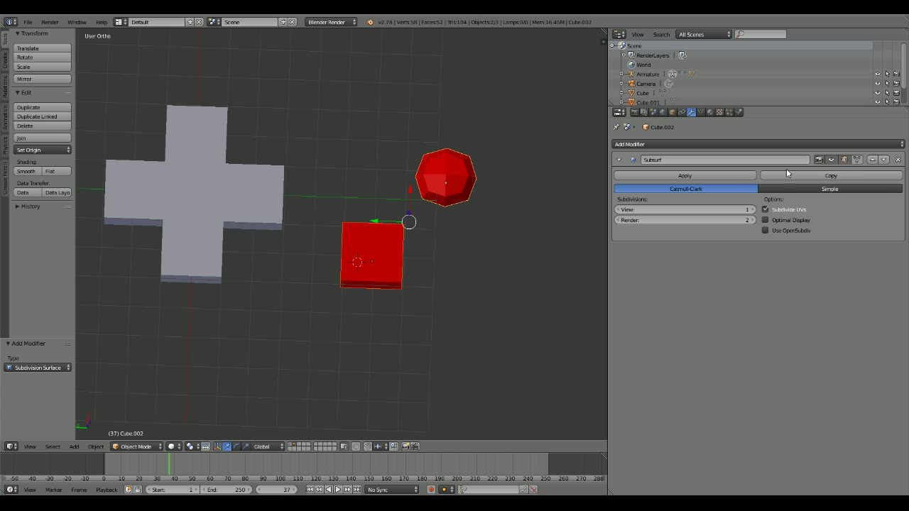
{"action": "key", "text": "ctrl+z"}
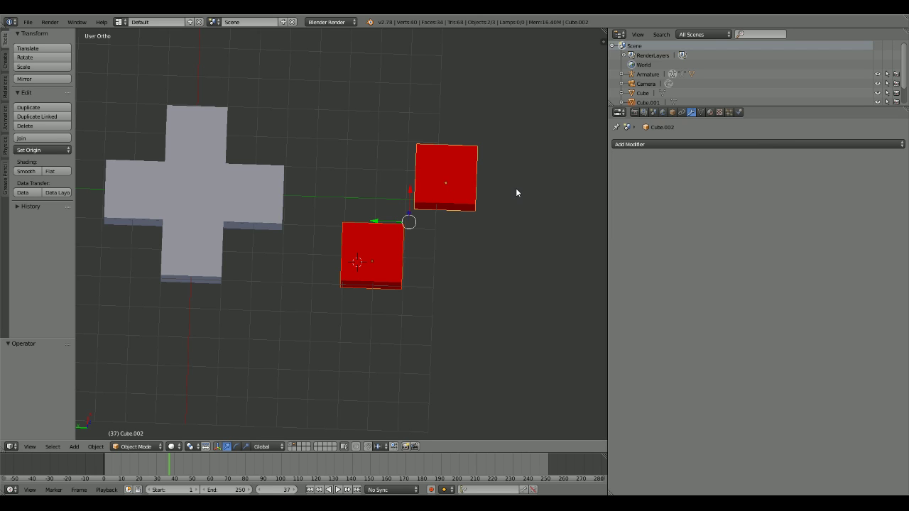
Step: Add a Subdivision Surface modifier to the red block nearer the cross, and select the other red block
{"action": "right_click", "coordinate": [368, 260]}
{"action": "left_click", "coordinate": [698, 144]}
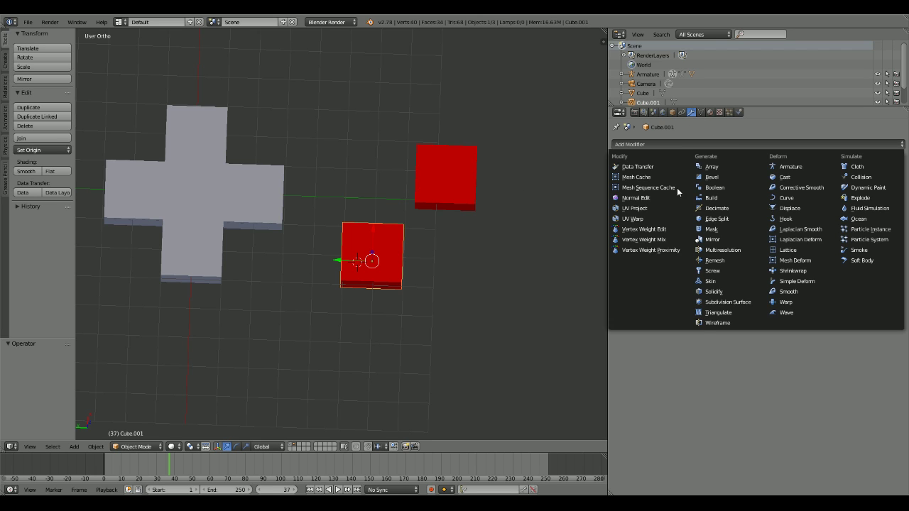
{"action": "left_click", "coordinate": [712, 303]}
{"action": "right_click", "coordinate": [447, 178]}
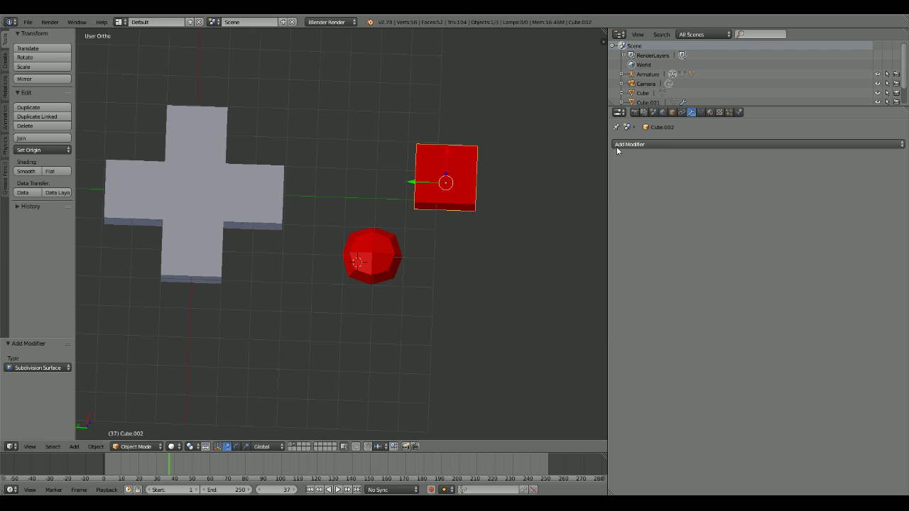
Step: Add a Subdivision Surface modifier to the selected red block
{"action": "left_click", "coordinate": [698, 144]}
{"action": "left_click", "coordinate": [750, 302]}
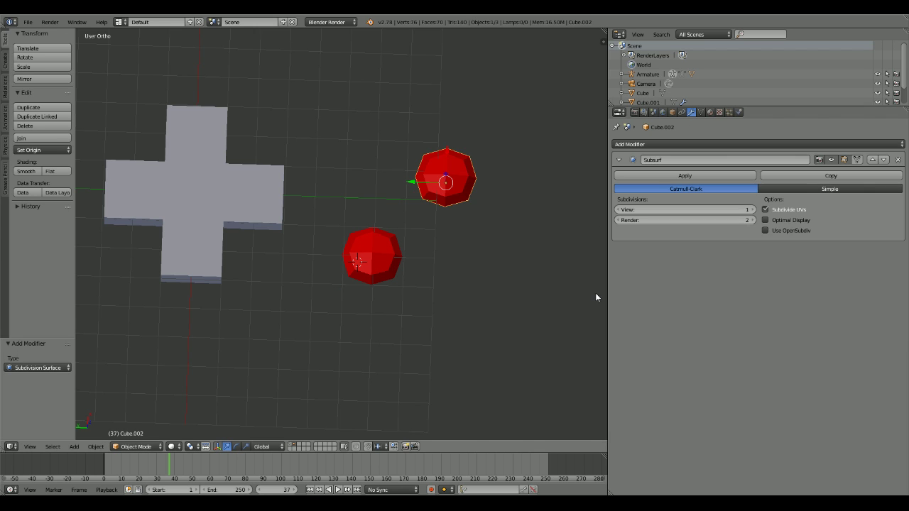
Step: Try a Subdivision Surface modifier on the cross, and remove it again
{"action": "right_click", "coordinate": [235, 175]}
{"action": "left_click", "coordinate": [684, 144]}
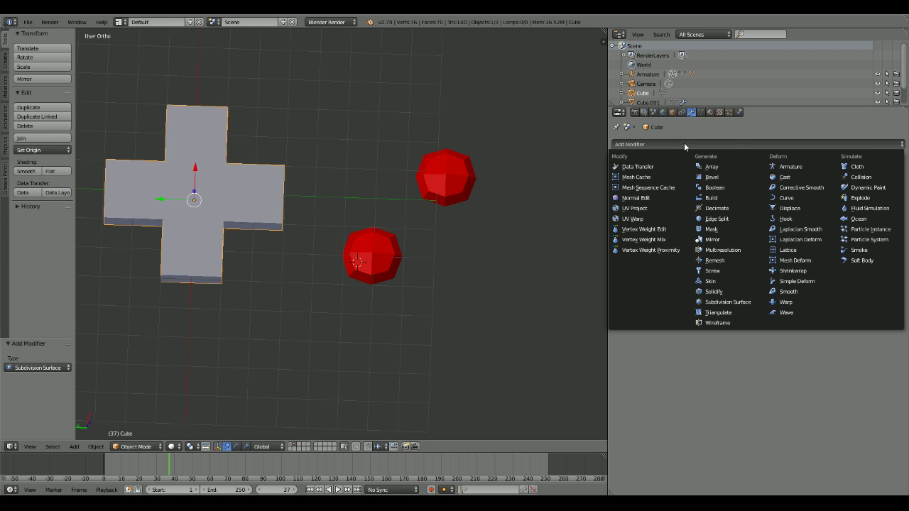
{"action": "left_click", "coordinate": [721, 312]}
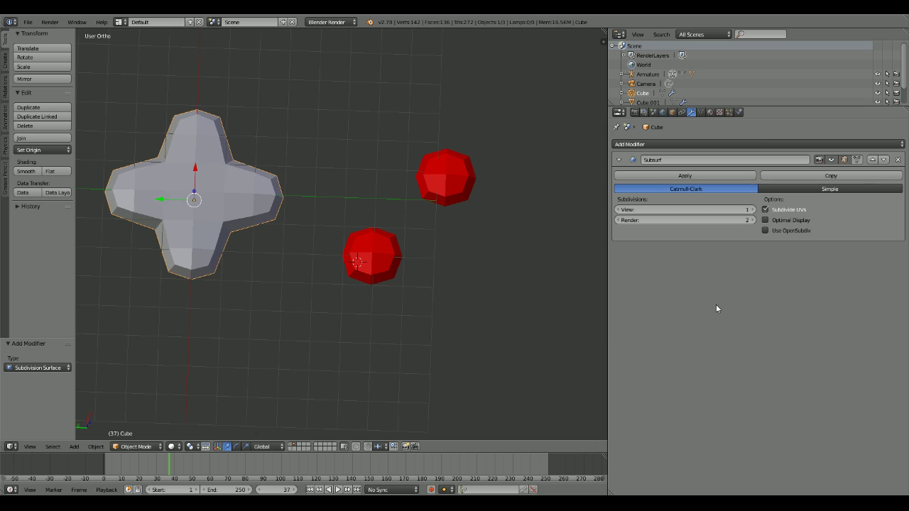
{"action": "left_click", "coordinate": [898, 159]}
{"action": "middle_click_drag", "start_coordinate": [282, 159], "coordinate": [256, 204], "text": "shift"}
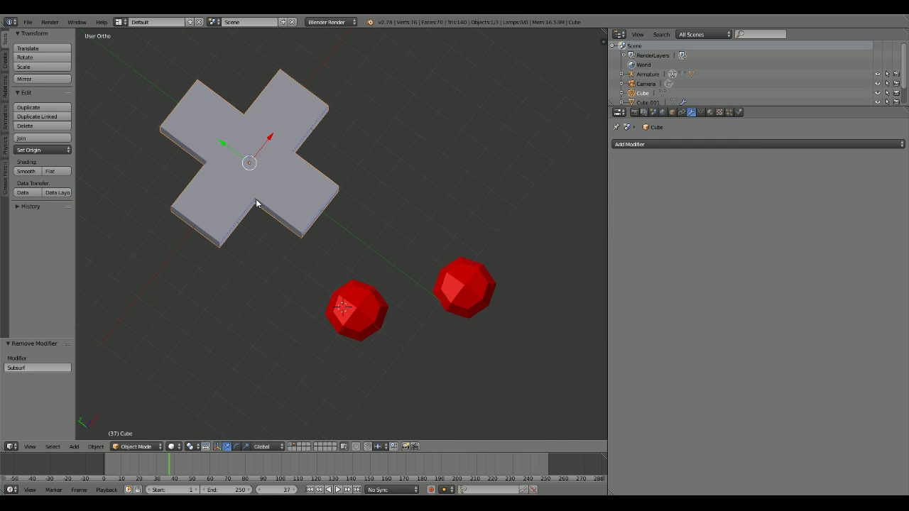
Step: In the cross's mesh, extrude the two side faces of one inner corner and scale them to 0.942
{"action": "key", "text": "Tab"}
{"action": "middle_click_drag", "start_coordinate": [310, 150], "coordinate": [280, 116]}
{"action": "right_click", "coordinate": [364, 163]}
{"action": "middle_click_drag", "start_coordinate": [364, 164], "coordinate": [251, 144]}
{"action": "right_click", "coordinate": [417, 268], "text": "shift"}
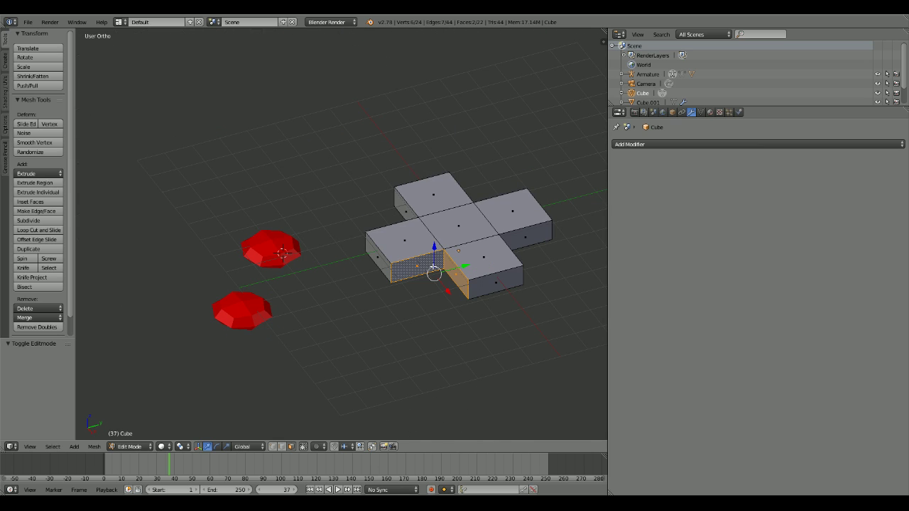
{"action": "key", "text": "e"}
{"action": "key", "text": "s"}
{"action": "left_click", "coordinate": [523, 268]}
Step: Extrude the two side faces of the cross's second inner corner and scale them to 0.969
{"action": "middle_click_drag", "start_coordinate": [524, 268], "coordinate": [424, 263]}
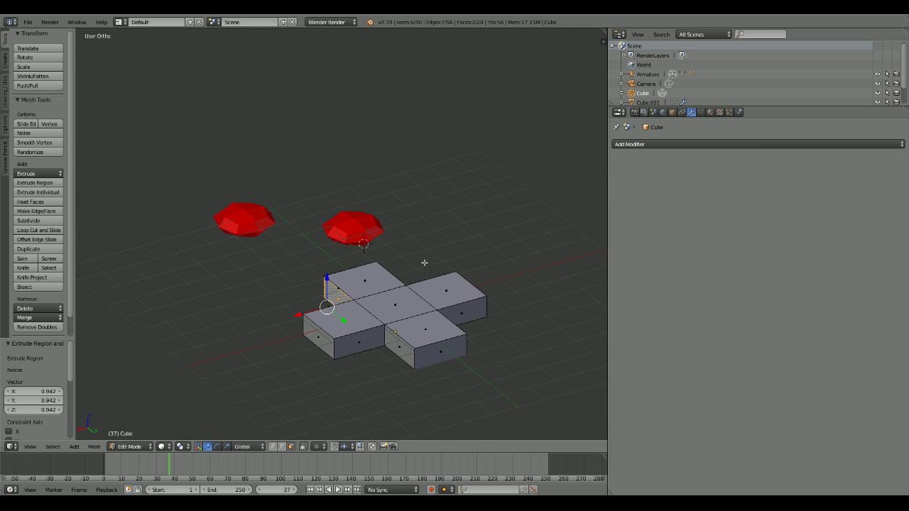
{"action": "right_click", "coordinate": [361, 342]}
{"action": "right_click", "coordinate": [400, 347], "text": "shift"}
{"action": "key", "text": "e"}
{"action": "key", "text": "s"}
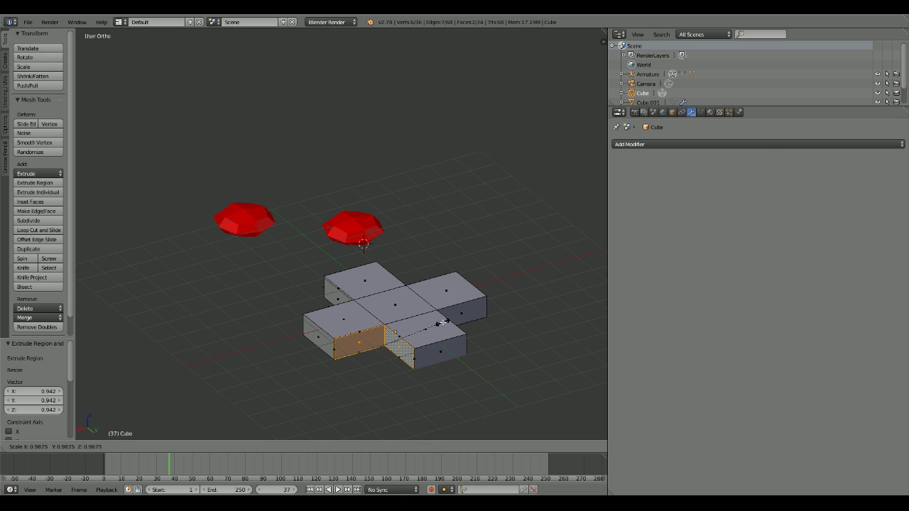
{"action": "left_click", "coordinate": [437, 323]}
Step: Extrude the two side faces of the cross's third inner corner and scale them to 0.964
{"action": "middle_click_drag", "start_coordinate": [437, 323], "coordinate": [391, 309]}
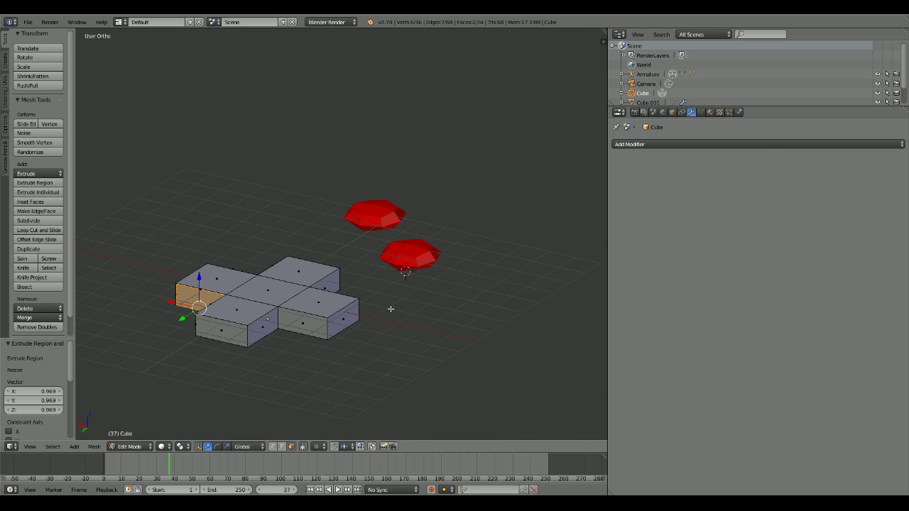
{"action": "right_click", "coordinate": [263, 328]}
{"action": "right_click", "coordinate": [292, 324], "text": "shift"}
{"action": "key", "text": "e"}
{"action": "key", "text": "s"}
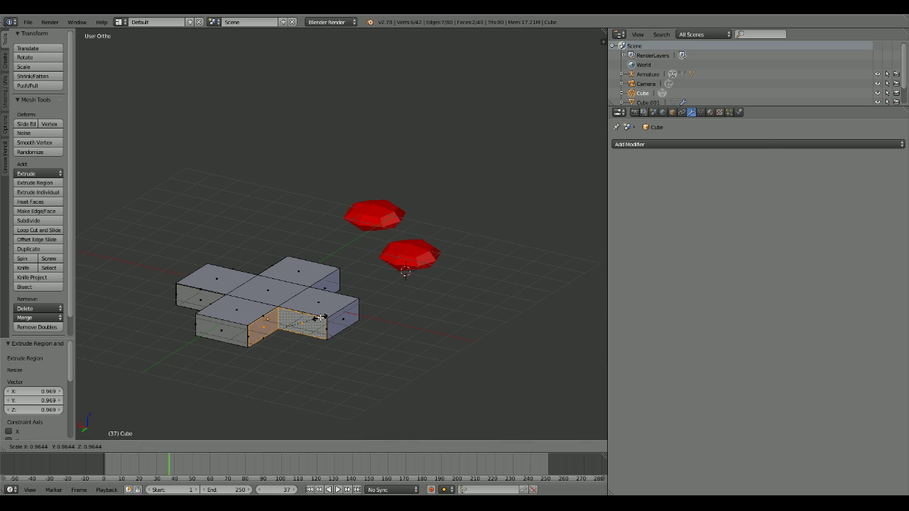
{"action": "left_click", "coordinate": [287, 325]}
Step: Extrude the two side faces of the cross's last inner corner and scale them to 0.956
{"action": "middle_click_drag", "start_coordinate": [287, 326], "coordinate": [163, 322]}
{"action": "right_click", "coordinate": [254, 233]}
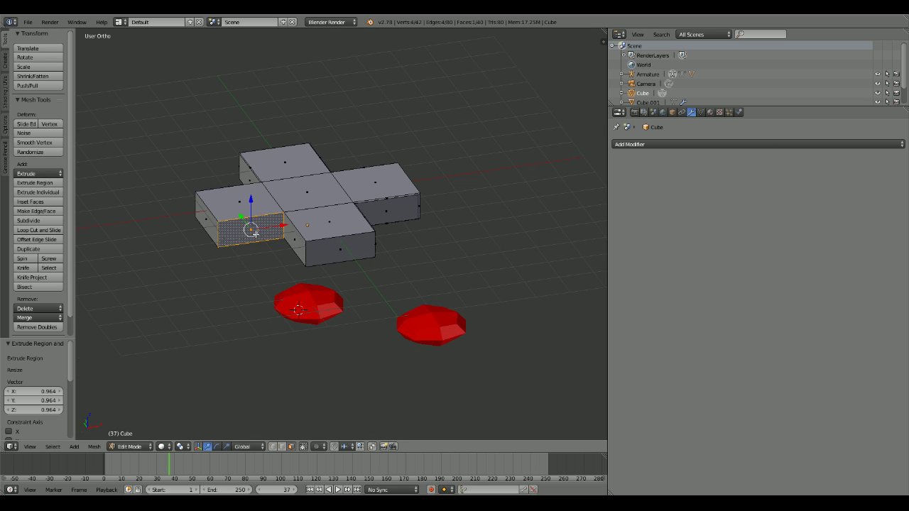
{"action": "right_click", "coordinate": [292, 234], "text": "shift"}
{"action": "key", "text": "e"}
{"action": "key", "text": "s"}
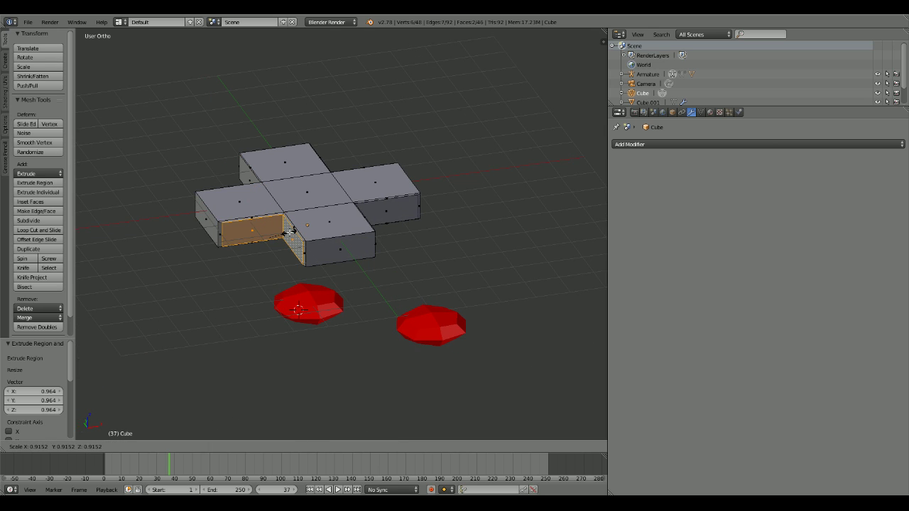
{"action": "left_click", "coordinate": [288, 234]}
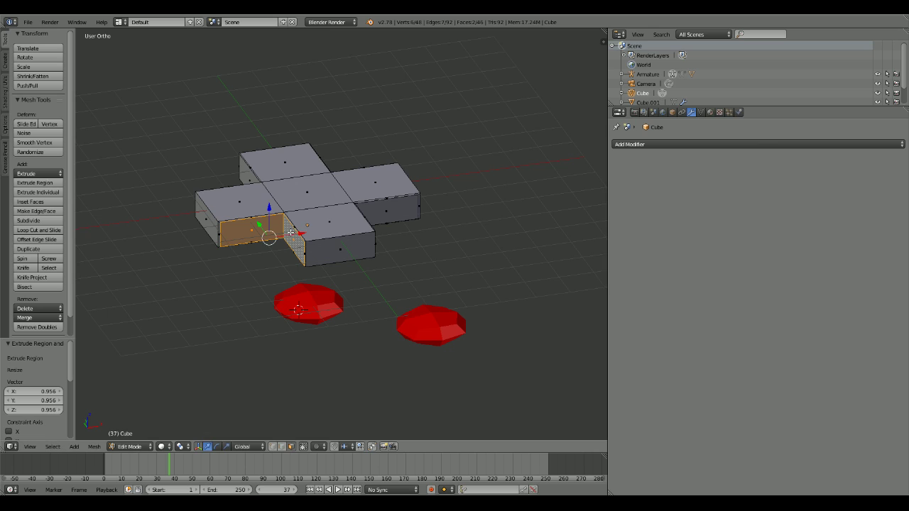
Step: Extrude the end face of the arm nearest the red shapes by 0.066 and that of an adjacent arm by 0.145
{"action": "middle_click_drag", "start_coordinate": [287, 235], "coordinate": [322, 223]}
{"action": "right_click", "coordinate": [375, 252]}
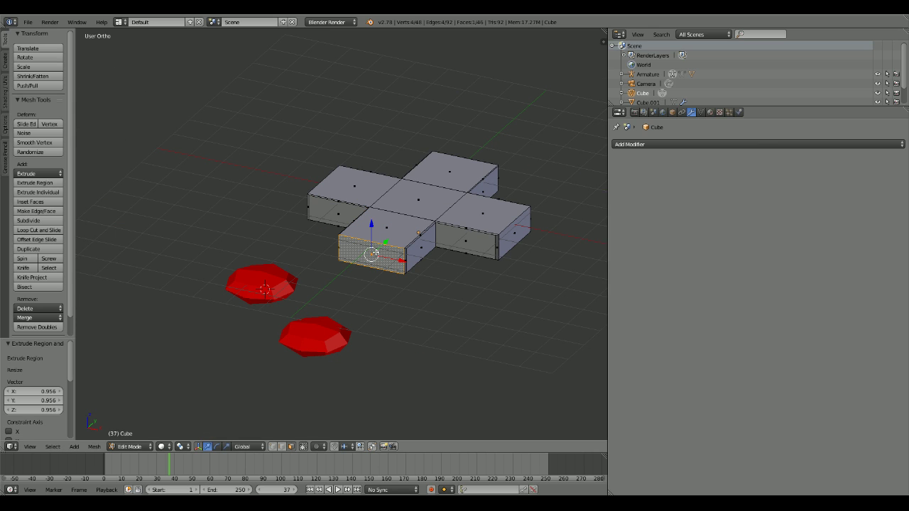
{"action": "key", "text": "e"}
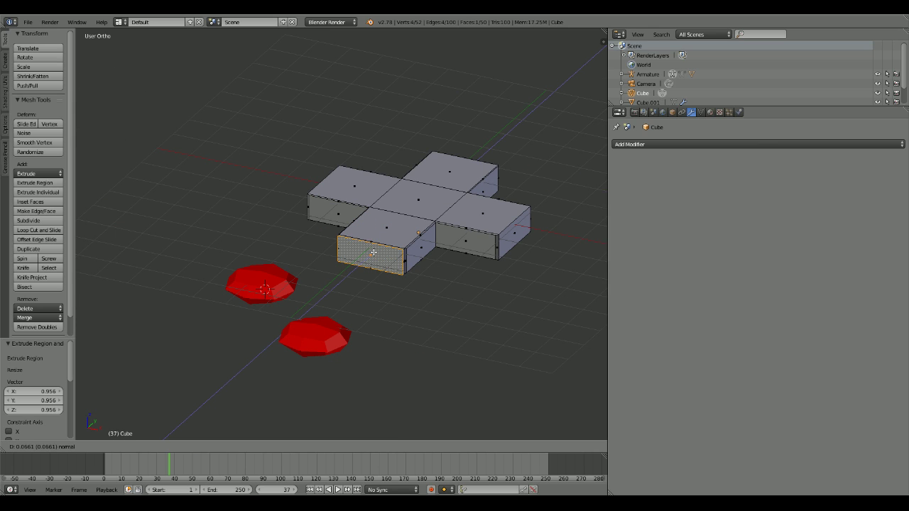
{"action": "left_click", "coordinate": [376, 250]}
{"action": "middle_click_drag", "start_coordinate": [376, 250], "coordinate": [379, 234]}
{"action": "right_click", "coordinate": [508, 301]}
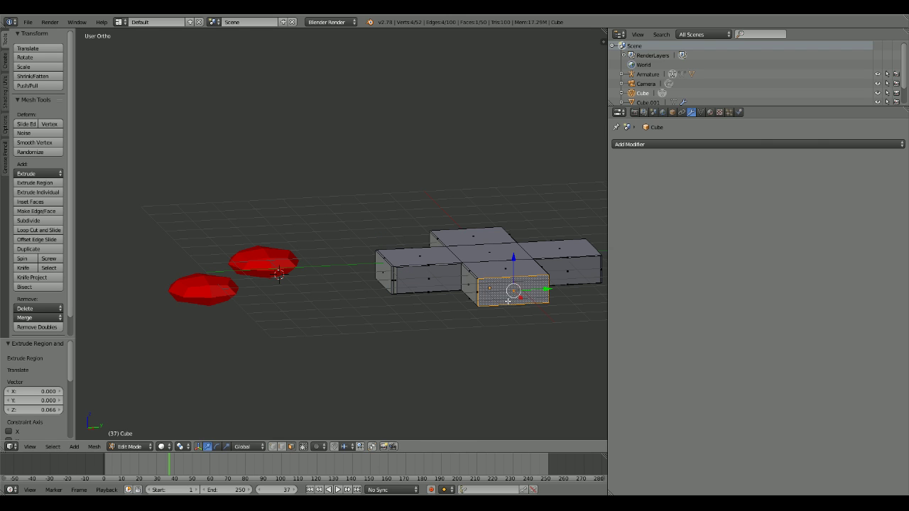
{"action": "key", "text": "e"}
{"action": "left_click", "coordinate": [510, 298]}
Step: Extrude the end faces of the remaining two arms slightly outward, the one facing away from the red shapes by 0.025
{"action": "middle_click_drag", "start_coordinate": [511, 299], "coordinate": [349, 307]}
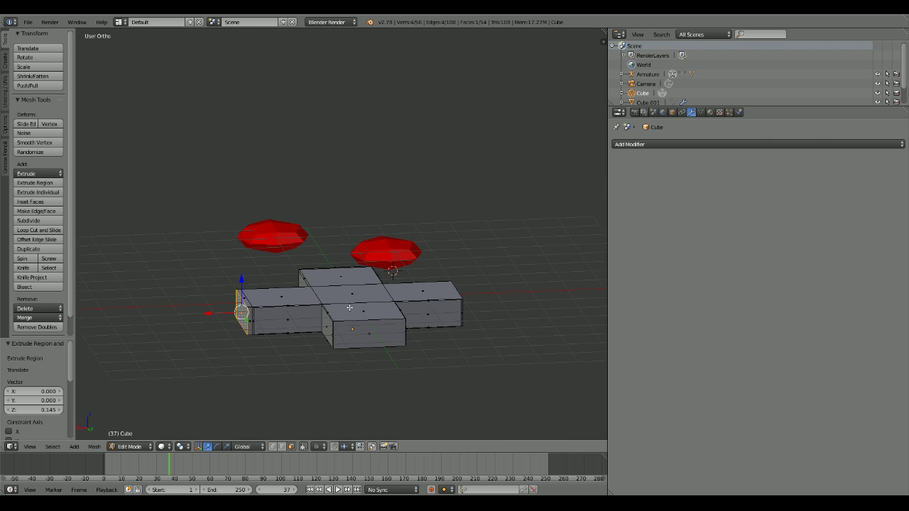
{"action": "right_click", "coordinate": [352, 328]}
{"action": "key", "text": "e"}
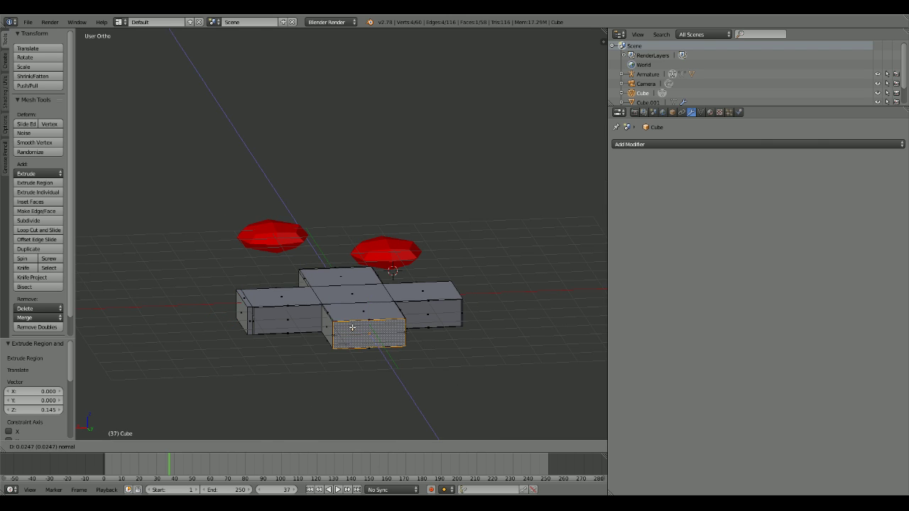
{"action": "left_click", "coordinate": [352, 327]}
{"action": "middle_click_drag", "start_coordinate": [352, 328], "coordinate": [125, 305]}
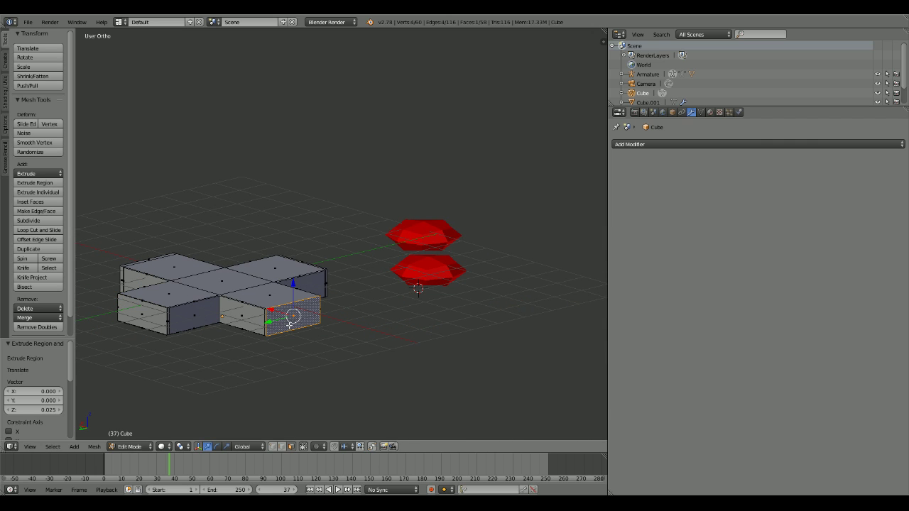
{"action": "key", "text": "e"}
{"action": "left_click", "coordinate": [289, 326]}
{"action": "mouse_move", "coordinate": [289, 326]}
{"action": "middle_mouse_down"}
{"action": "mouse_move", "coordinate": [242, 332]}
{"action": "mouse_move", "coordinate": [285, 334]}
{"action": "middle_mouse_up"}
Step: Deselect all of the cross's mesh and add a Subdivision Surface modifier to it
{"action": "key", "text": "a"}
{"action": "left_click", "coordinate": [667, 144]}
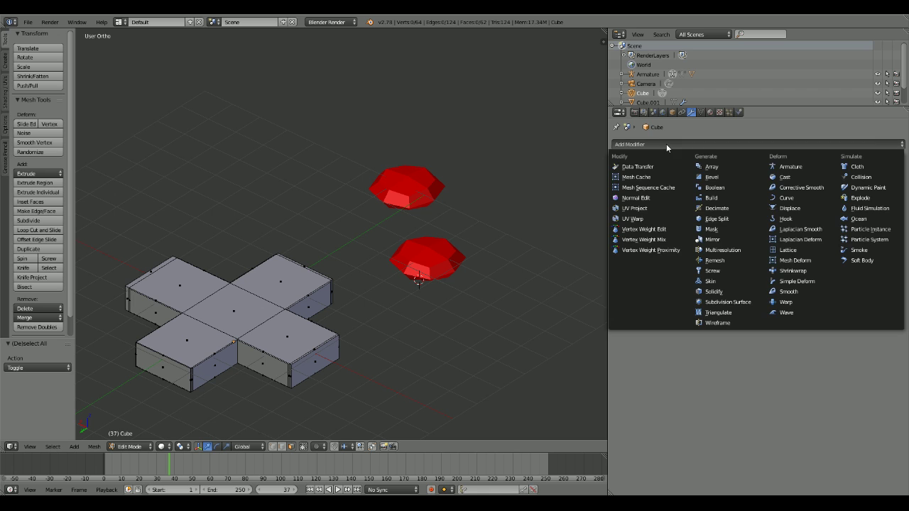
{"action": "left_click", "coordinate": [728, 301]}
{"action": "middle_click_drag", "start_coordinate": [589, 291], "coordinate": [290, 249]}
{"action": "scroll", "coordinate": [289, 249], "scroll_direction": "up", "scroll_amount": 3}
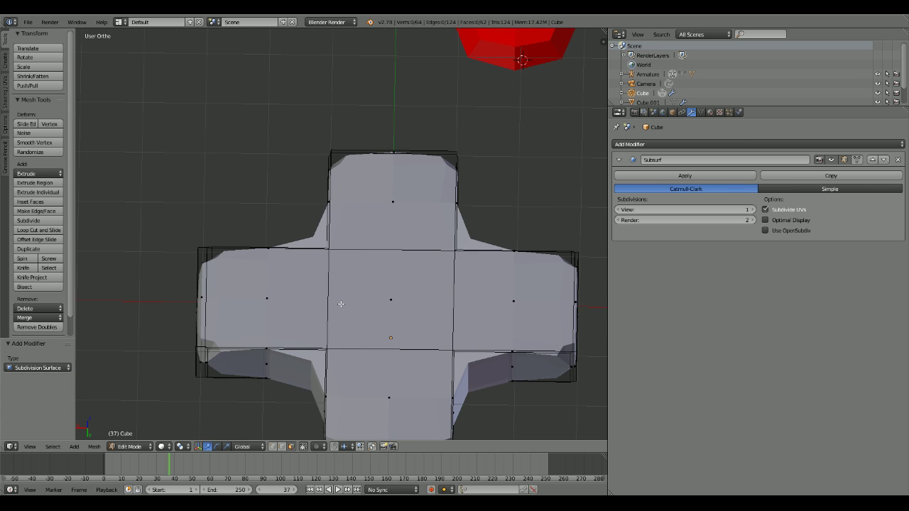
{"action": "middle_click_drag", "start_coordinate": [341, 304], "coordinate": [401, 291]}
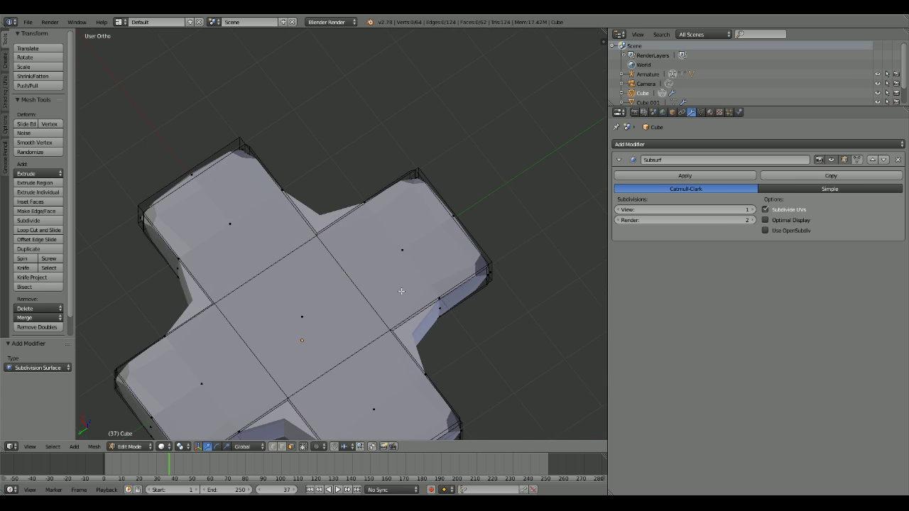
Step: Return the cross to Object Mode and apply its Subdivision Surface modifier
{"action": "left_click", "coordinate": [684, 176]}
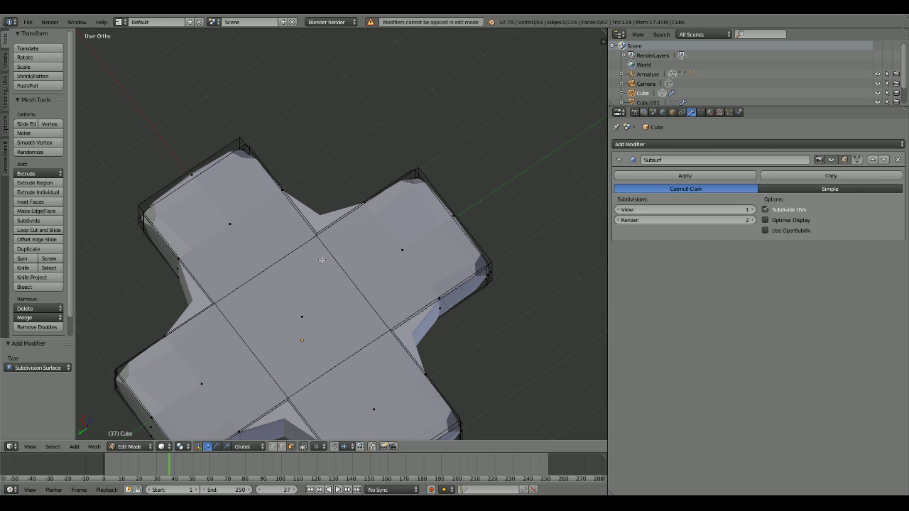
{"action": "key", "text": "Tab"}
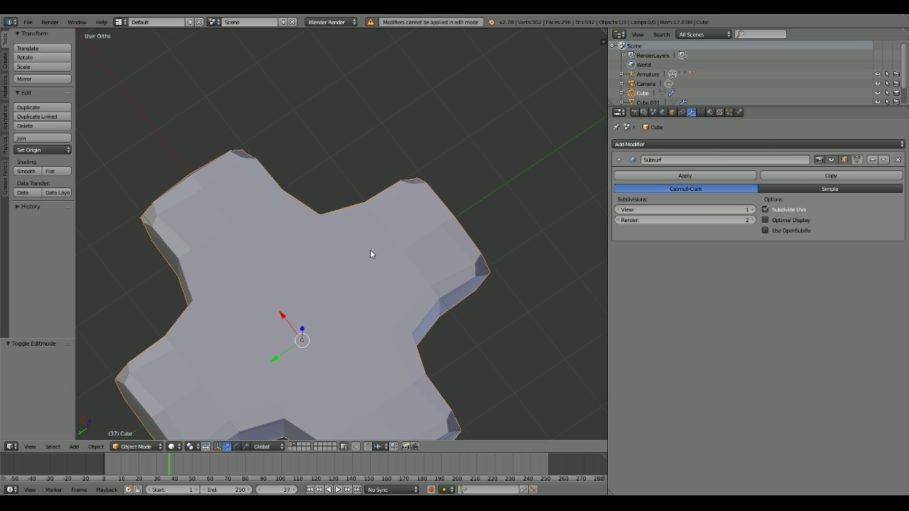
{"action": "left_click", "coordinate": [685, 176]}
{"action": "middle_click_drag", "start_coordinate": [228, 211], "coordinate": [300, 153]}
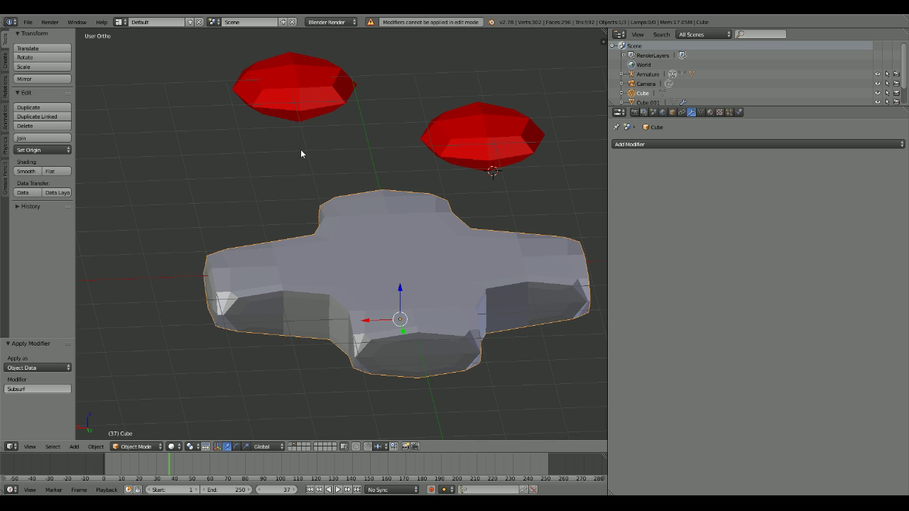
Step: In the cross's mesh, select four side faces at one inner corner and delete them
{"action": "key", "text": "Tab"}
{"action": "right_click", "coordinate": [305, 305]}
{"action": "right_click", "coordinate": [305, 325], "text": "shift"}
{"action": "right_click", "coordinate": [340, 323], "text": "shift"}
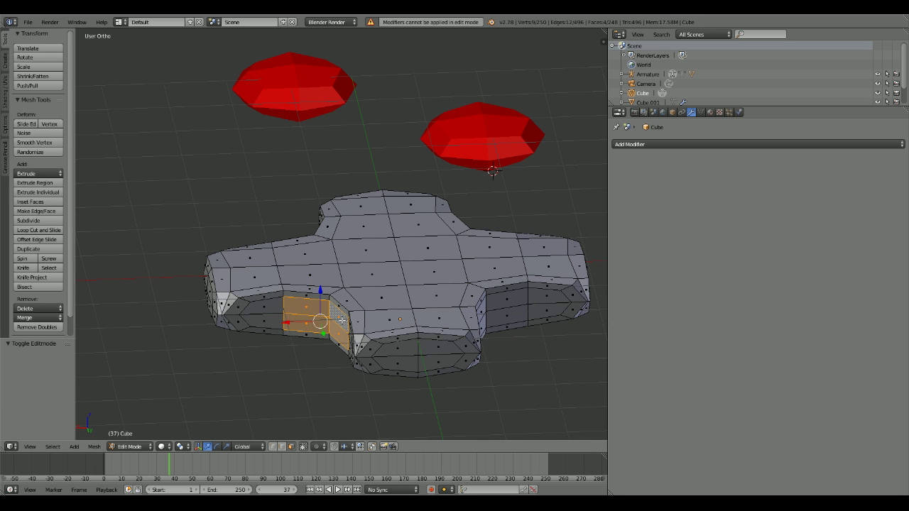
{"action": "key", "text": "x"}
{"action": "left_click", "coordinate": [343, 328]}
Step: Switch to edge selection and extrude the two vertical edges on one side of the opening by -0.911 along X
{"action": "scroll", "coordinate": [342, 321], "scroll_direction": "up", "scroll_amount": 2}
{"action": "middle_click_drag", "start_coordinate": [342, 321], "coordinate": [241, 446]}
{"action": "left_click", "coordinate": [282, 446]}
{"action": "right_click", "coordinate": [231, 320]}
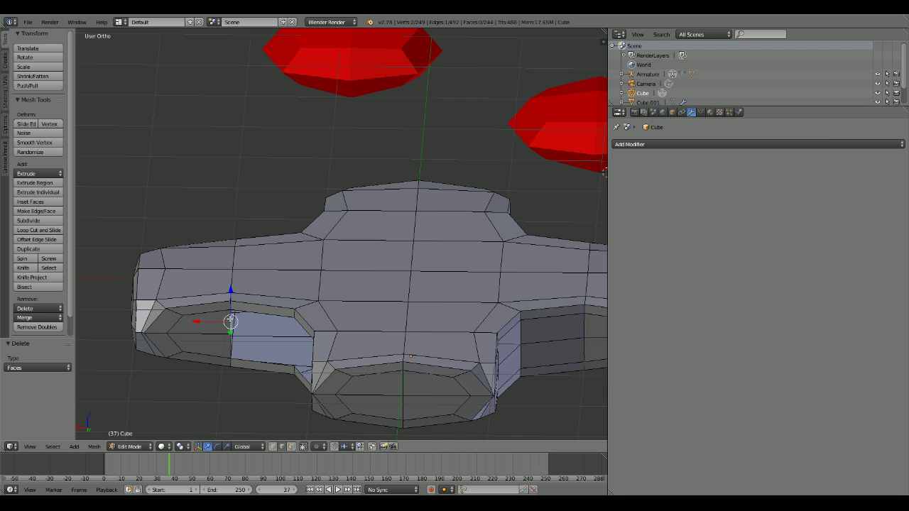
{"action": "right_click", "coordinate": [230, 348], "text": "shift"}
{"action": "key", "text": "e"}
{"action": "key", "text": "x"}
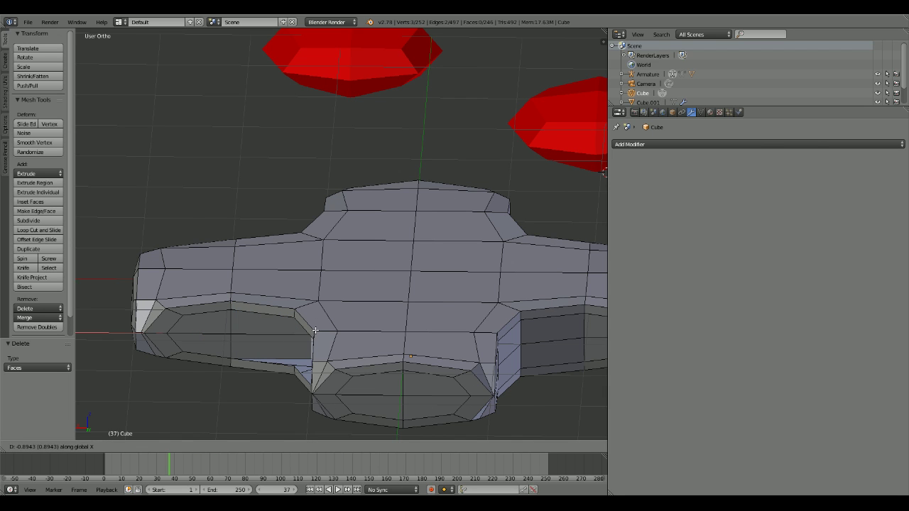
{"action": "left_click", "coordinate": [316, 334]}
Step: Fill a face between the extruded edges and the opposite edges of the opening, and deselect everything
{"action": "middle_click_drag", "start_coordinate": [315, 333], "coordinate": [389, 322]}
{"action": "right_click", "coordinate": [589, 284], "text": "shift"}
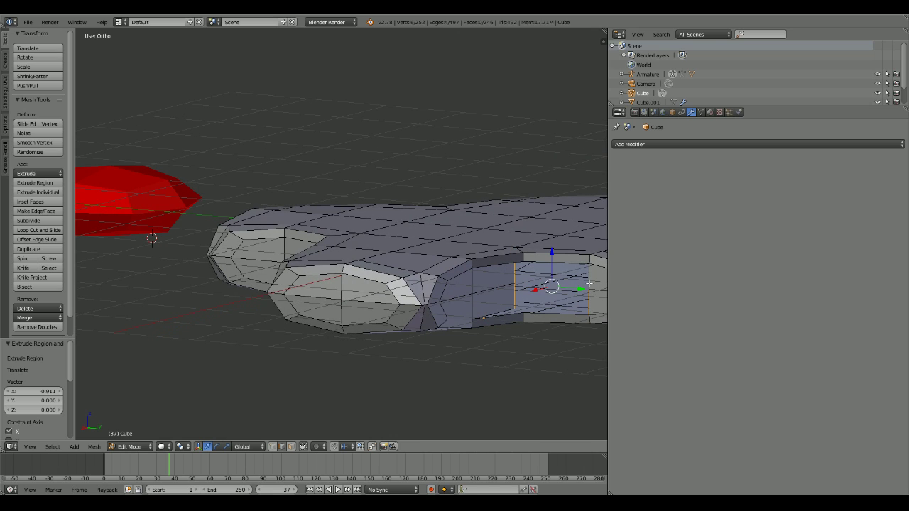
{"action": "key", "text": "f"}
{"action": "key", "text": "a"}
Step: Try rotating the long edge beside the remaining gap about the Z axis, and undo it
{"action": "middle_click_drag", "start_coordinate": [590, 284], "coordinate": [514, 262]}
{"action": "scroll", "coordinate": [437, 268], "scroll_direction": "up", "scroll_amount": 4}
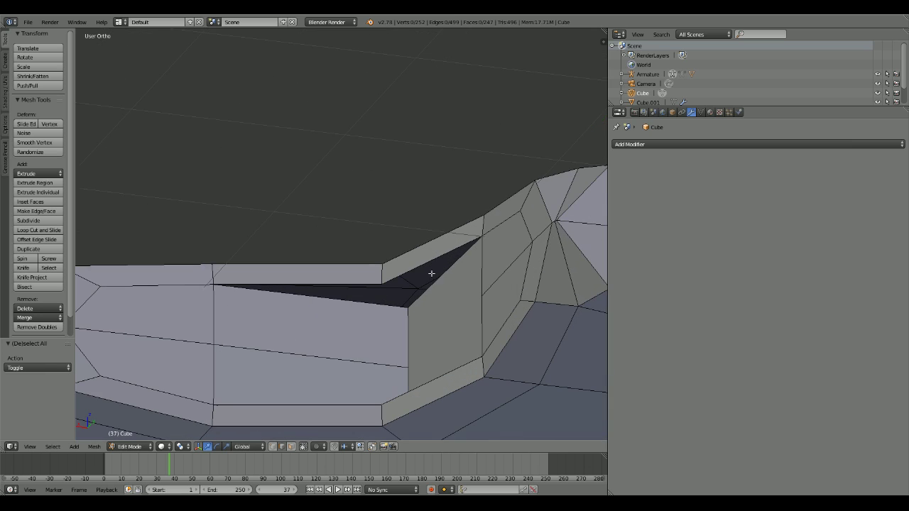
{"action": "right_click", "coordinate": [369, 282]}
{"action": "key", "text": "r"}
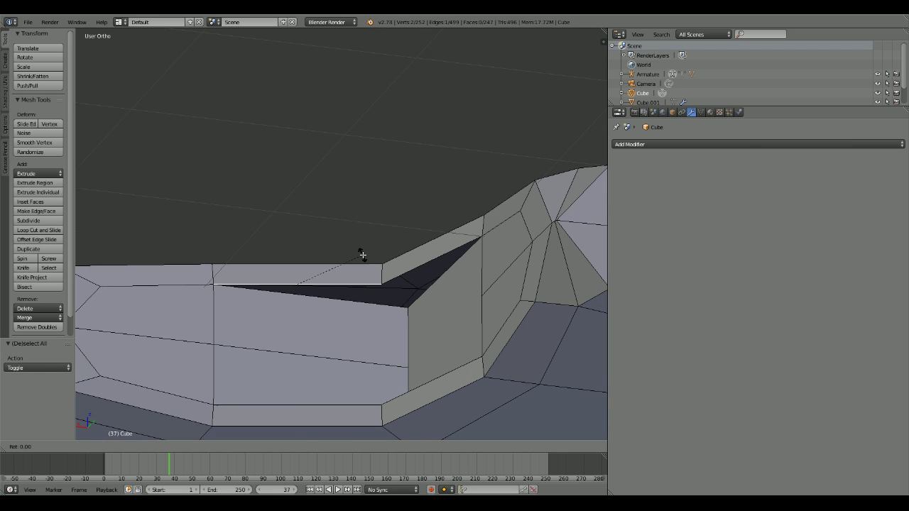
{"action": "key", "text": "z"}
{"action": "left_click", "coordinate": [391, 269]}
{"action": "middle_click_drag", "start_coordinate": [392, 270], "coordinate": [390, 137]}
{"action": "left_click_drag", "start_coordinate": [389, 358], "coordinate": [388, 359]}
{"action": "key", "text": "ctrl+z"}
{"action": "key", "text": "a"}
Step: Undo the patching and the face deletion at the cross's inner corner
{"action": "middle_click_drag", "start_coordinate": [388, 358], "coordinate": [422, 277]}
{"action": "key", "text": "ctrl+z"}
{"action": "key", "text": "ctrl+z"}
{"action": "key", "text": "ctrl+z"}
{"action": "key", "text": "ctrl+z"}
{"action": "key", "text": "ctrl+z"}
{"action": "key", "text": "ctrl+z"}
{"action": "key", "text": "ctrl+z"}
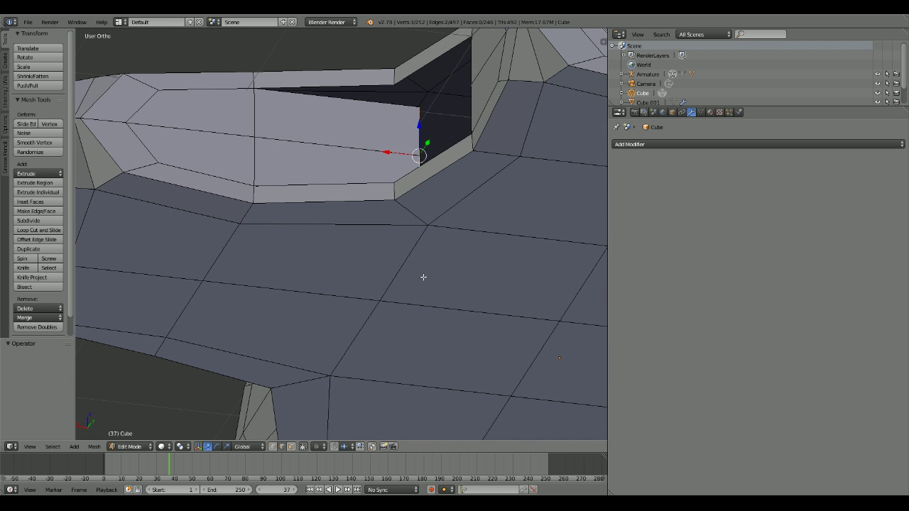
{"action": "key", "text": "a"}
{"action": "middle_click_drag", "start_coordinate": [423, 277], "coordinate": [246, 344]}
{"action": "scroll", "coordinate": [355, 317], "scroll_direction": "down", "scroll_amount": 5}
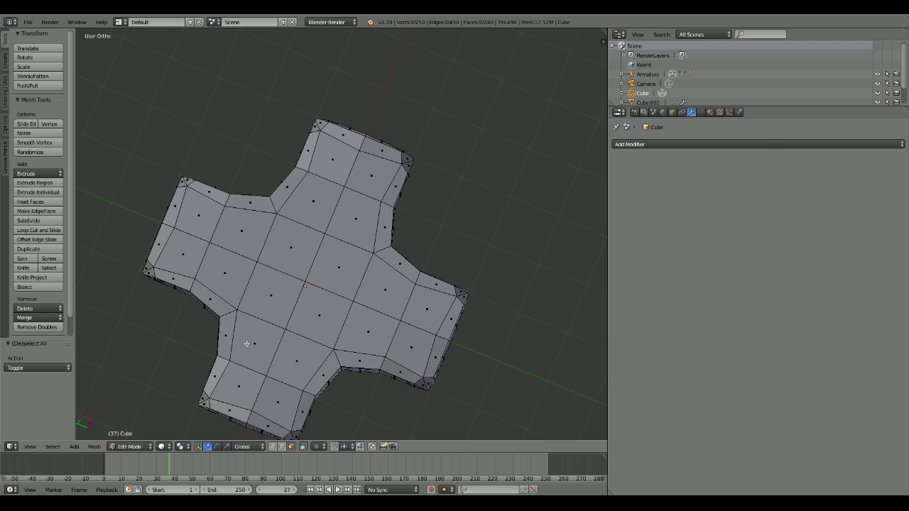
Step: Select the four large faces on one arm of the cross and subdivide them with 1 cut
{"action": "middle_click_drag", "start_coordinate": [246, 343], "coordinate": [328, 332]}
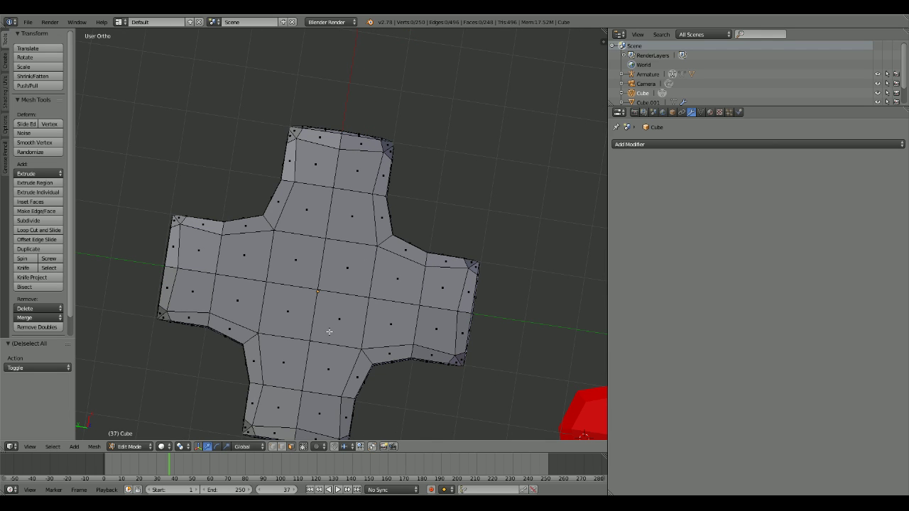
{"action": "right_click", "coordinate": [283, 362]}
{"action": "right_click", "coordinate": [331, 368], "text": "shift"}
{"action": "right_click", "coordinate": [319, 416], "text": "shift"}
{"action": "right_click", "coordinate": [277, 408], "text": "shift"}
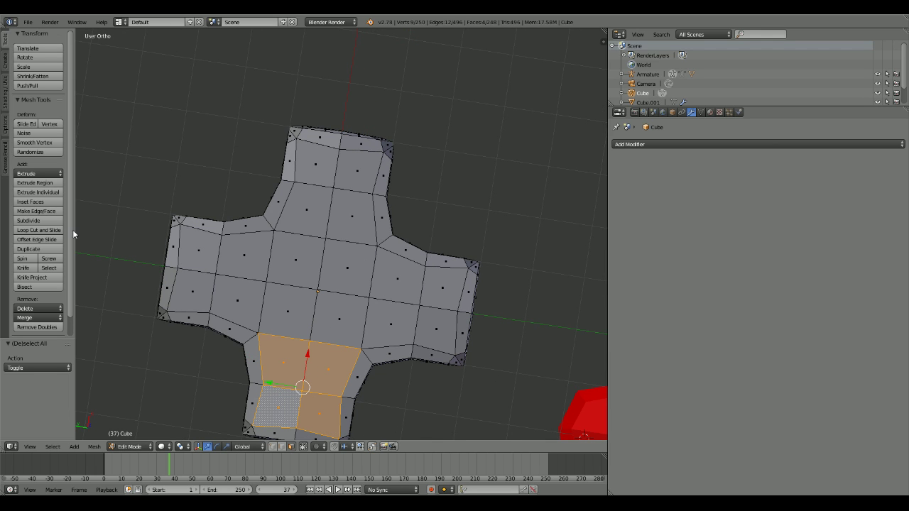
{"action": "left_click", "coordinate": [55, 221]}
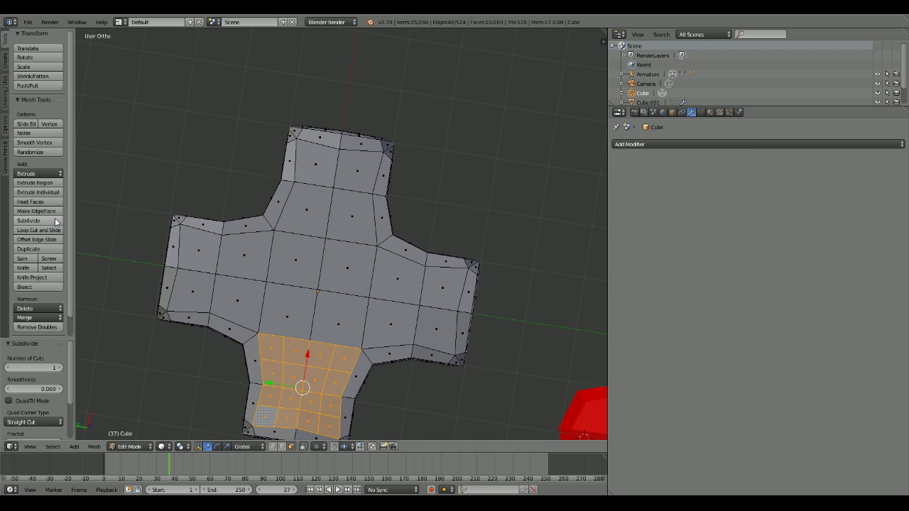
Step: Subdivide the lower arm's selected faces once more, and subdivide the four large faces on the cross's left arm twice with 1 cut
{"action": "left_click", "coordinate": [55, 221]}
{"action": "key", "text": "a"}
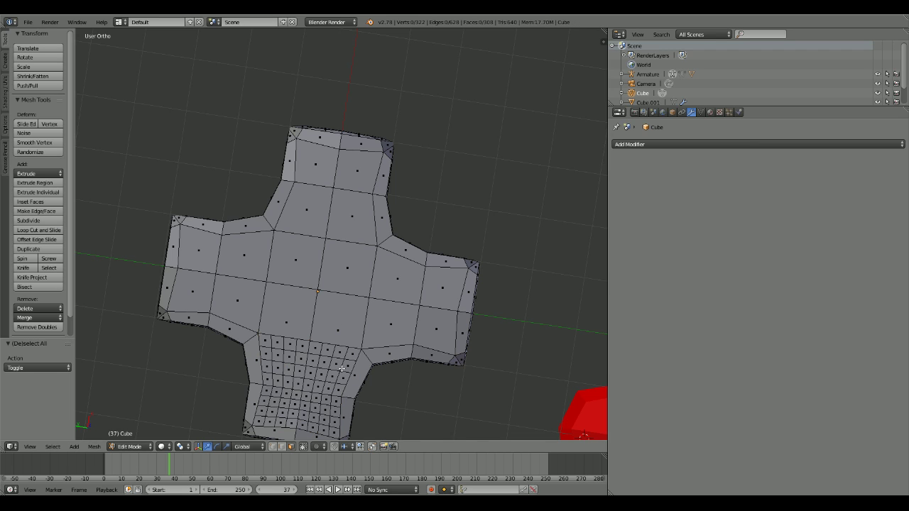
{"action": "right_click", "coordinate": [192, 292]}
{"action": "right_click", "coordinate": [241, 306], "text": "shift"}
{"action": "right_click", "coordinate": [244, 253], "text": "shift"}
{"action": "right_click", "coordinate": [199, 247], "text": "shift"}
{"action": "left_click", "coordinate": [55, 221]}
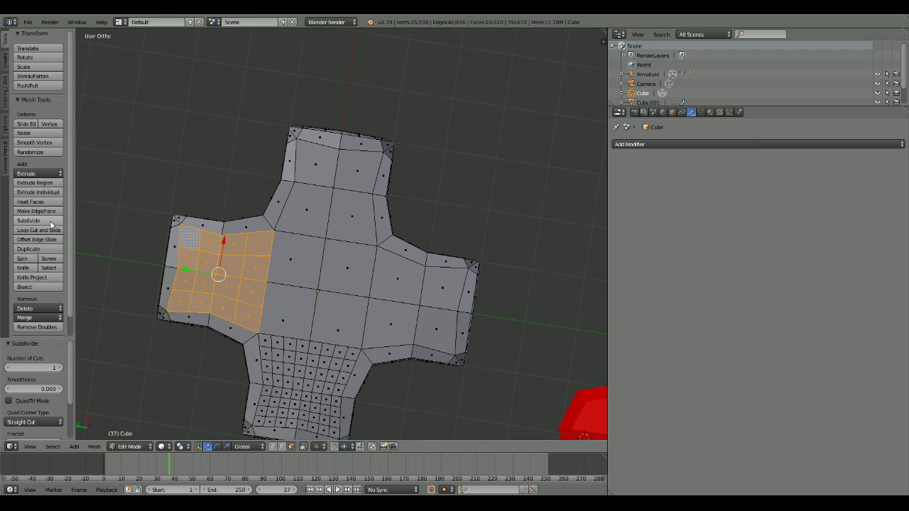
{"action": "key", "text": "a"}
Step: Select the four large faces on the cross's upper arm and subdivide them twice with 1 cut
{"action": "right_click", "coordinate": [305, 210]}
{"action": "right_click", "coordinate": [353, 213], "text": "shift"}
{"action": "right_click", "coordinate": [358, 167], "text": "shift"}
{"action": "right_click", "coordinate": [314, 163], "text": "shift"}
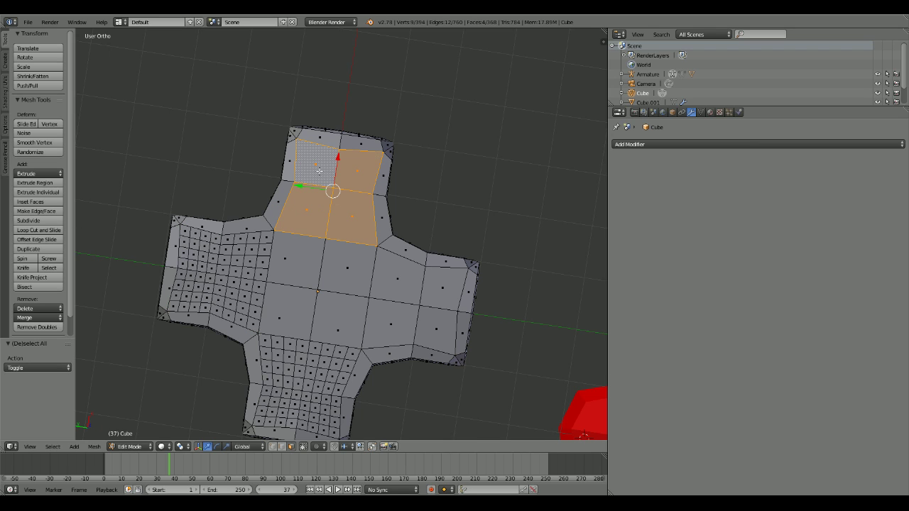
{"action": "left_click", "coordinate": [54, 221]}
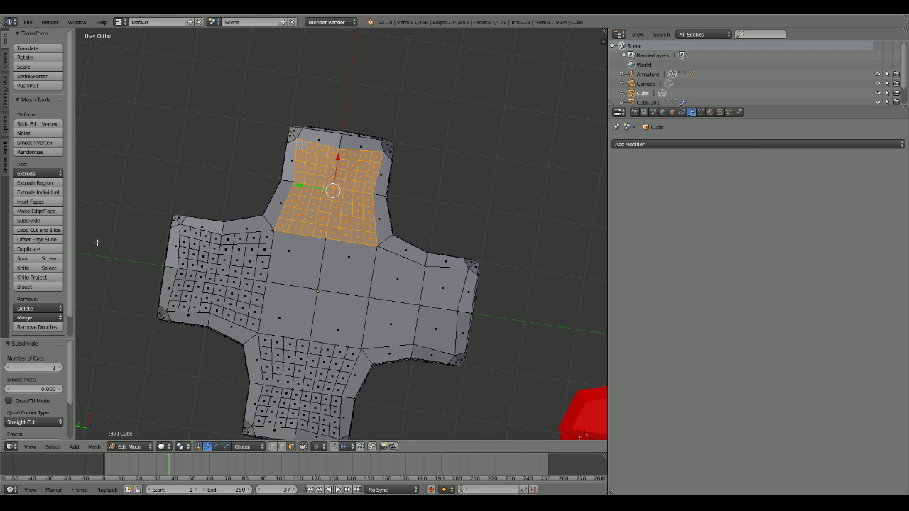
Step: Subdivide the four large faces on the cross's right arm twice with 1 cut, and deselect everything
{"action": "right_click", "coordinate": [394, 277]}
{"action": "right_click", "coordinate": [389, 327], "text": "shift"}
{"action": "right_click", "coordinate": [435, 330], "text": "shift"}
{"action": "right_click", "coordinate": [442, 287], "text": "shift"}
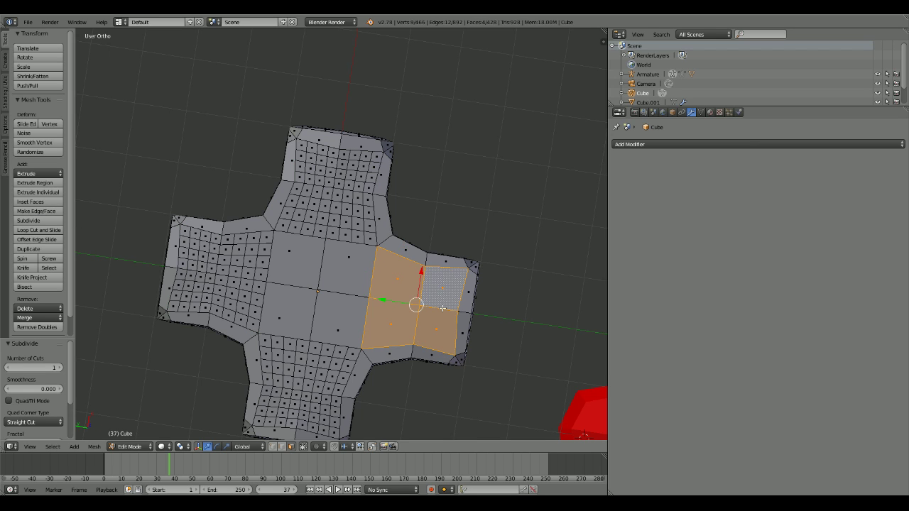
{"action": "left_click", "coordinate": [30, 223]}
{"action": "key", "text": "a"}
Step: Try shifting a T-shaped group of twelve small faces on the lower arm along the X axis, and clear the selection
{"action": "middle_click_drag", "start_coordinate": [410, 270], "coordinate": [405, 275]}
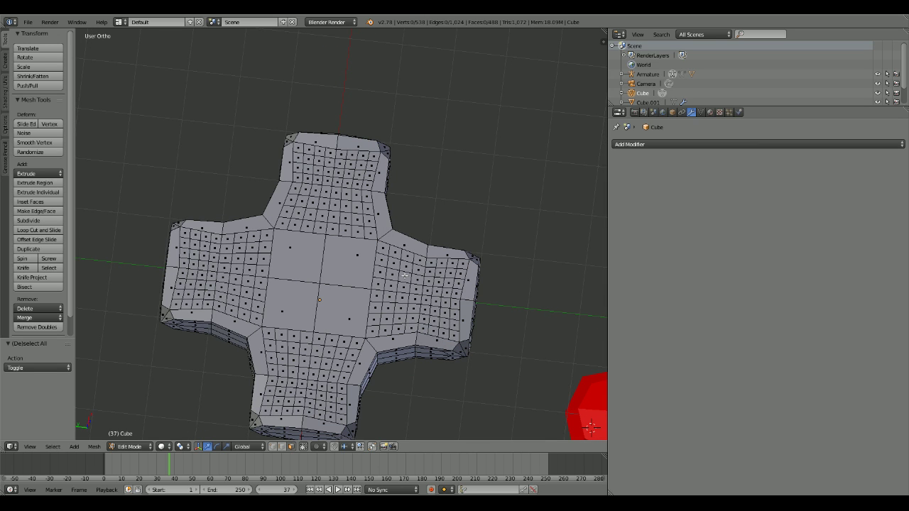
{"action": "right_click", "coordinate": [291, 359]}
{"action": "right_click", "coordinate": [302, 360], "text": "shift"}
{"action": "right_click", "coordinate": [312, 362], "text": "shift"}
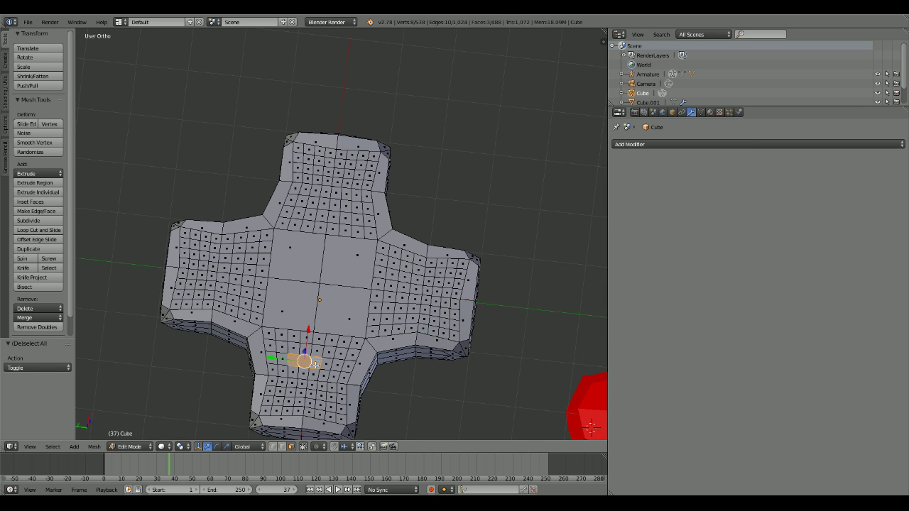
{"action": "right_click", "coordinate": [323, 362], "text": "shift"}
{"action": "right_click", "coordinate": [322, 374], "text": "shift"}
{"action": "right_click", "coordinate": [313, 374], "text": "shift"}
{"action": "right_click", "coordinate": [302, 374], "text": "shift"}
{"action": "right_click", "coordinate": [293, 374], "text": "shift"}
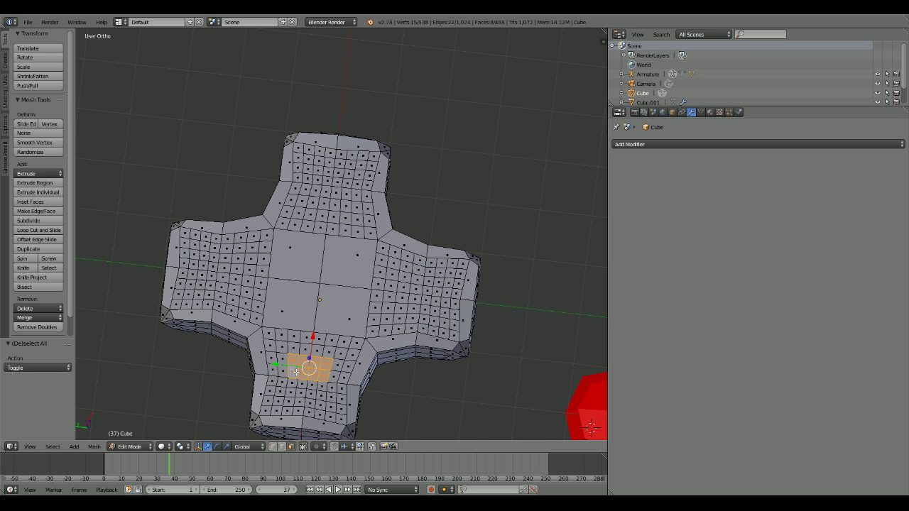
{"action": "right_click", "coordinate": [302, 384], "text": "shift"}
{"action": "right_click", "coordinate": [313, 385], "text": "shift"}
{"action": "right_click", "coordinate": [299, 394], "text": "shift"}
{"action": "right_click", "coordinate": [309, 395], "text": "shift"}
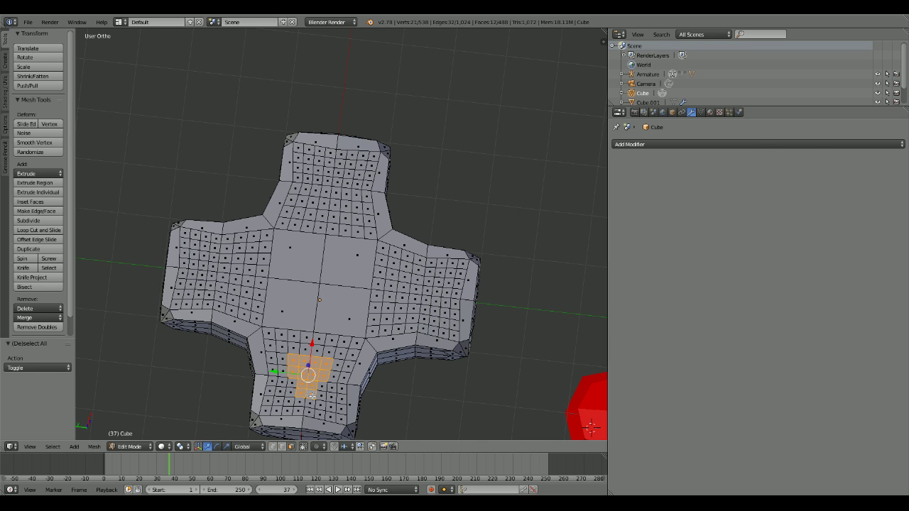
{"action": "left_click_drag", "start_coordinate": [312, 344], "coordinate": [313, 357]}
{"action": "middle_click_drag", "start_coordinate": [312, 357], "coordinate": [344, 367]}
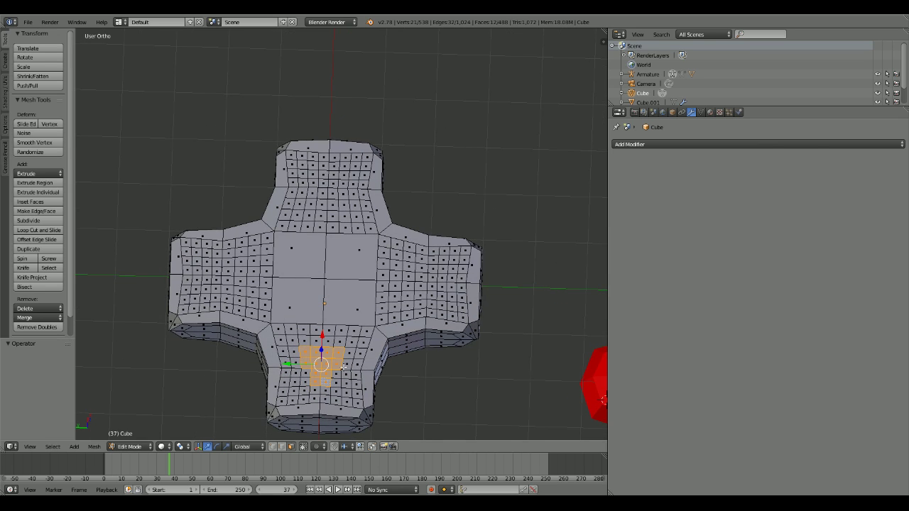
{"action": "key", "text": "a"}
Step: Select twelve small faces on the lower arm in a T shape, with a four-by-two block and a two-by-two stem
{"action": "right_click", "coordinate": [304, 353], "text": "shift"}
{"action": "right_click", "coordinate": [316, 353], "text": "shift"}
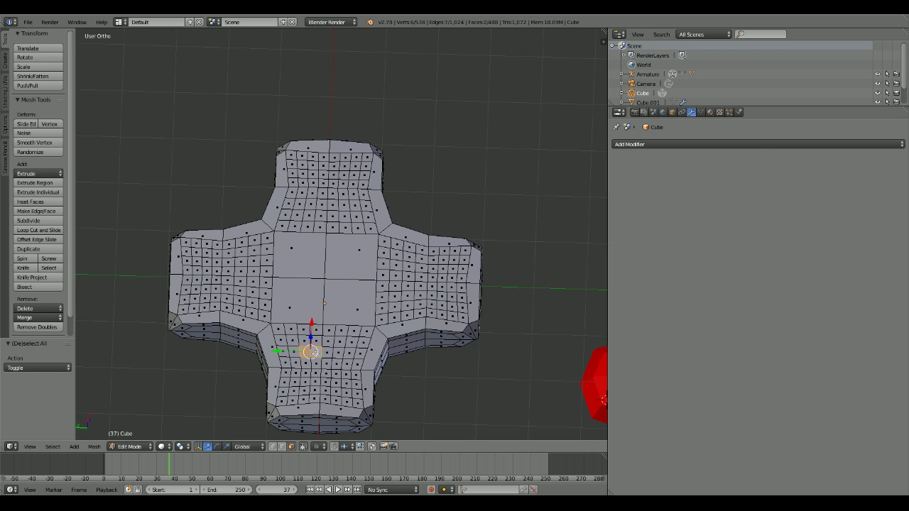
{"action": "right_click", "coordinate": [329, 352], "text": "shift"}
{"action": "right_click", "coordinate": [340, 353], "text": "shift"}
{"action": "right_click", "coordinate": [329, 362], "text": "shift"}
{"action": "right_click", "coordinate": [316, 363], "text": "shift"}
{"action": "right_click", "coordinate": [316, 373], "text": "shift"}
{"action": "right_click", "coordinate": [327, 374], "text": "shift"}
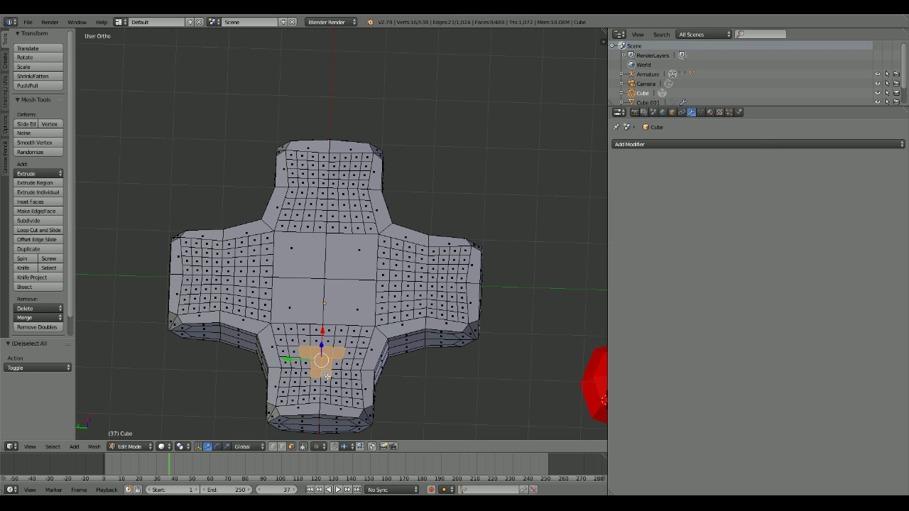
{"action": "right_click", "coordinate": [305, 363], "text": "shift"}
{"action": "right_click", "coordinate": [337, 364], "text": "shift"}
{"action": "right_click", "coordinate": [316, 382], "text": "shift"}
{"action": "right_click", "coordinate": [324, 385], "text": "shift"}
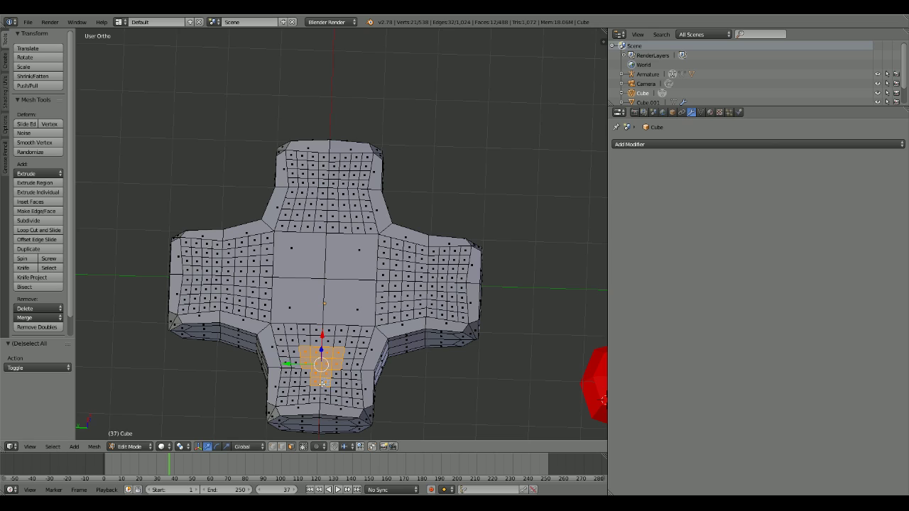
Step: Try moving the T-shaped faces along the Z axis, check the result in Object Mode, and undo the move
{"action": "mouse_move", "coordinate": [323, 334]}
{"action": "middle_mouse_down"}
{"action": "mouse_move", "coordinate": [324, 284]}
{"action": "mouse_move", "coordinate": [295, 271]}
{"action": "mouse_move", "coordinate": [321, 229]}
{"action": "mouse_move", "coordinate": [325, 287]}
{"action": "mouse_move", "coordinate": [345, 348]}
{"action": "middle_mouse_up"}
{"action": "key", "text": "g"}
{"action": "key", "text": "z"}
{"action": "left_click", "coordinate": [324, 291]}
{"action": "key", "text": "Tab"}
{"action": "key", "text": "Tab"}
{"action": "key", "text": "ctrl+z"}
{"action": "key", "text": "ctrl+z"}
{"action": "key", "text": "ctrl+z"}
{"action": "key", "text": "ctrl+z"}
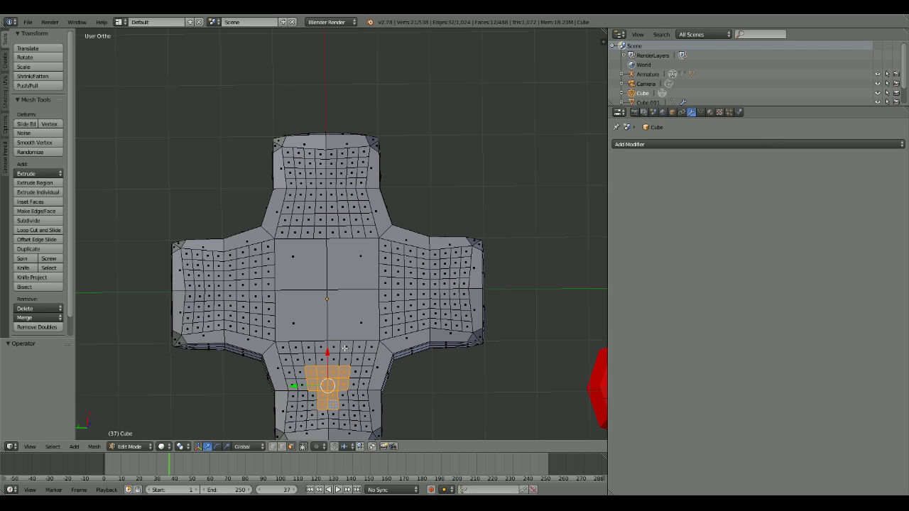
Step: Add a matching T-shaped group of twelve small faces on the cross's left arm to the selection
{"action": "right_click", "coordinate": [244, 306], "text": "shift"}
{"action": "right_click", "coordinate": [244, 296], "text": "shift"}
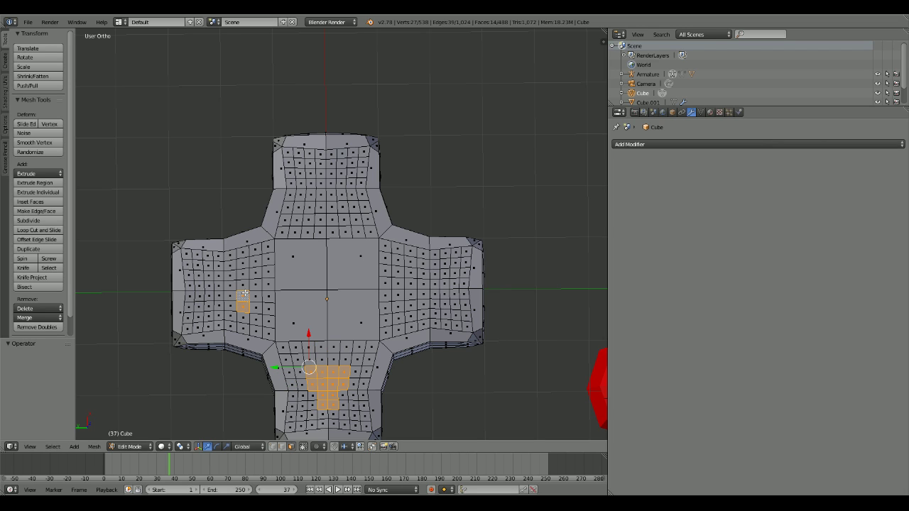
{"action": "right_click", "coordinate": [243, 285], "text": "shift"}
{"action": "right_click", "coordinate": [245, 275], "text": "shift"}
{"action": "right_click", "coordinate": [231, 276], "text": "shift"}
{"action": "right_click", "coordinate": [230, 285], "text": "shift"}
{"action": "right_click", "coordinate": [230, 296], "text": "shift"}
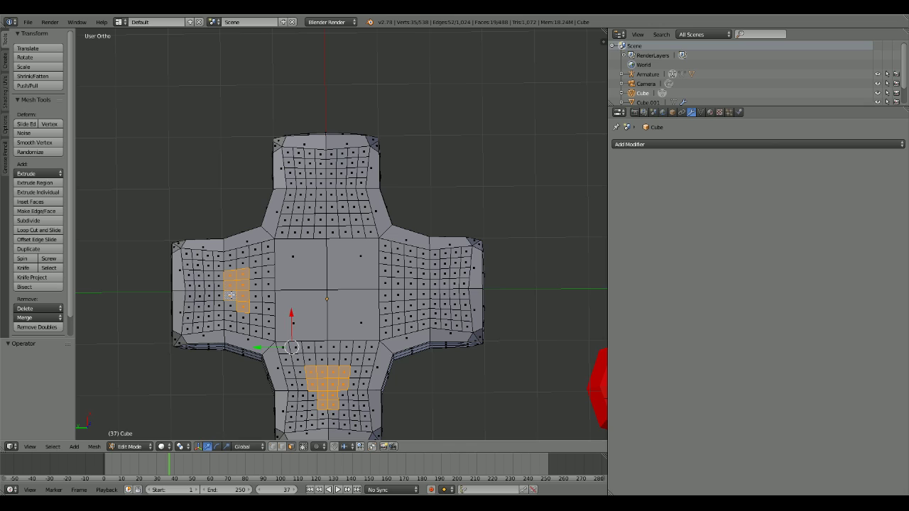
{"action": "right_click", "coordinate": [231, 307], "text": "shift"}
{"action": "right_click", "coordinate": [219, 296], "text": "shift"}
{"action": "right_click", "coordinate": [210, 296], "text": "shift"}
{"action": "right_click", "coordinate": [210, 285], "text": "shift"}
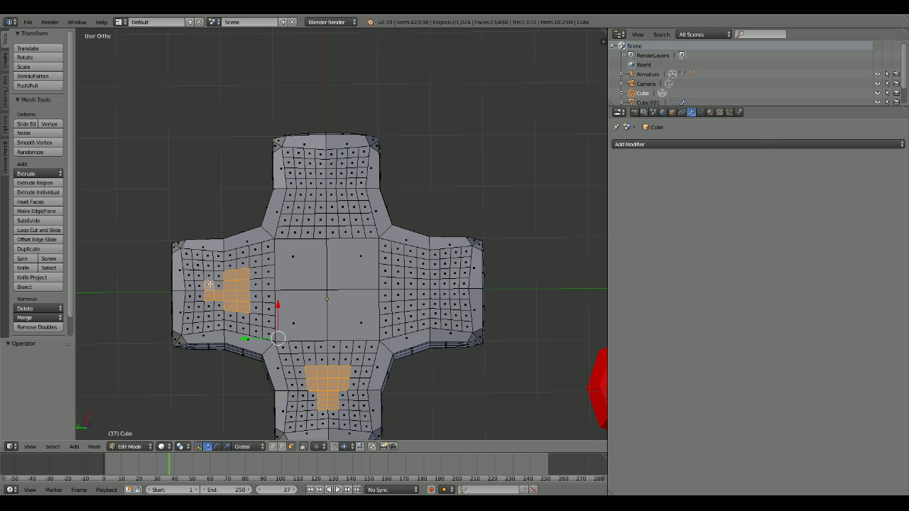
{"action": "right_click", "coordinate": [220, 287], "text": "shift"}
Step: Add small faces on the cross's upper arm to the selection, forming a row of four and the start of a stem
{"action": "right_click", "coordinate": [310, 208], "text": "shift"}
{"action": "right_click", "coordinate": [321, 207], "text": "shift"}
{"action": "right_click", "coordinate": [333, 207], "text": "shift"}
{"action": "right_click", "coordinate": [344, 207], "text": "shift"}
{"action": "right_click", "coordinate": [321, 195], "text": "shift"}
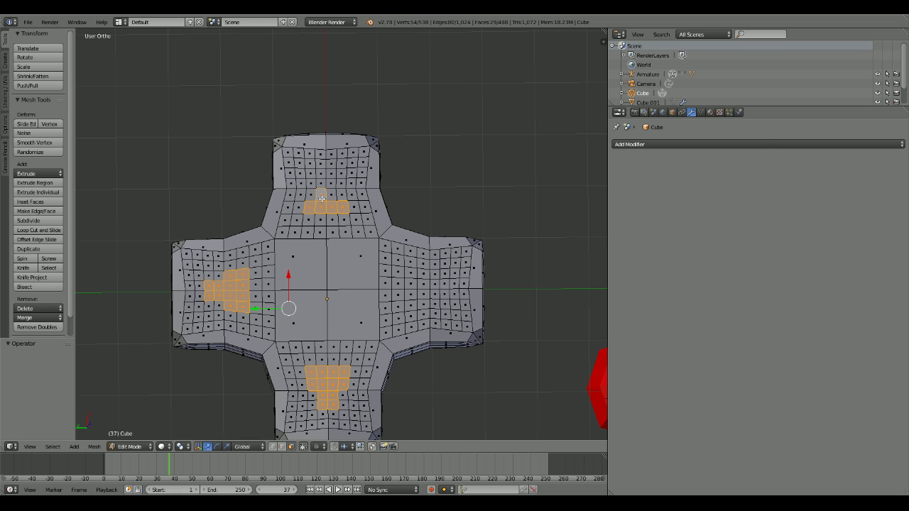
Step: Add seven faces on the positive X arm to the selection, completing a four-by-two patch with a two-by-two block toward the tip
{"action": "right_click", "coordinate": [332, 194], "text": "shift"}
{"action": "right_click", "coordinate": [344, 194], "text": "shift"}
{"action": "right_click", "coordinate": [311, 194], "text": "shift"}
{"action": "right_click", "coordinate": [321, 184], "text": "shift"}
{"action": "right_click", "coordinate": [321, 173], "text": "shift"}
{"action": "right_click", "coordinate": [332, 172], "text": "shift"}
{"action": "right_click", "coordinate": [331, 183], "text": "shift"}
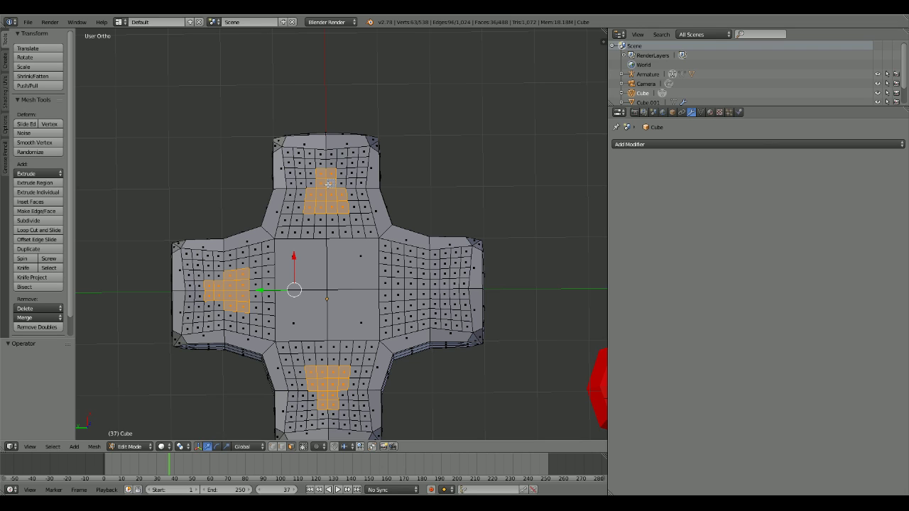
Step: Add a matching twelve-face patch on the negative Y arm to the selection, four-by-two faces with a two-by-two block toward the tip
{"action": "right_click", "coordinate": [411, 273], "text": "shift"}
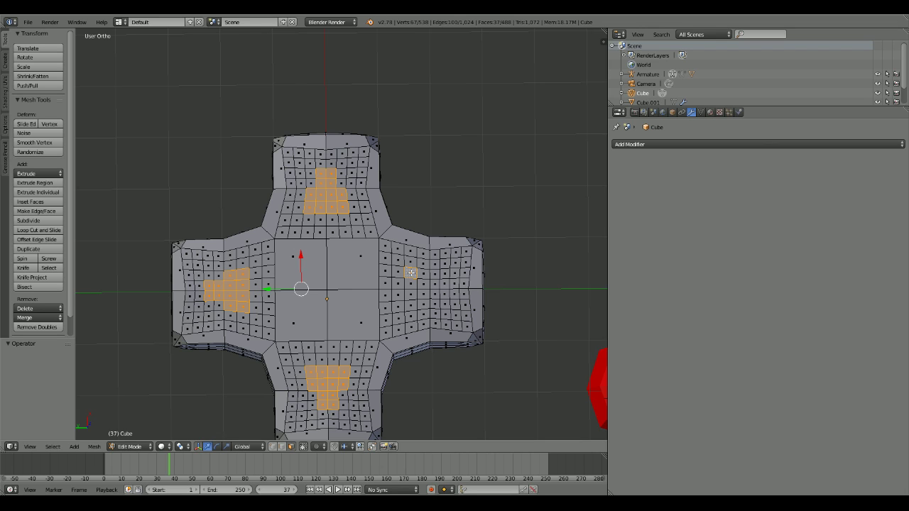
{"action": "right_click", "coordinate": [410, 282], "text": "shift"}
{"action": "right_click", "coordinate": [412, 293], "text": "shift"}
{"action": "right_click", "coordinate": [411, 303], "text": "shift"}
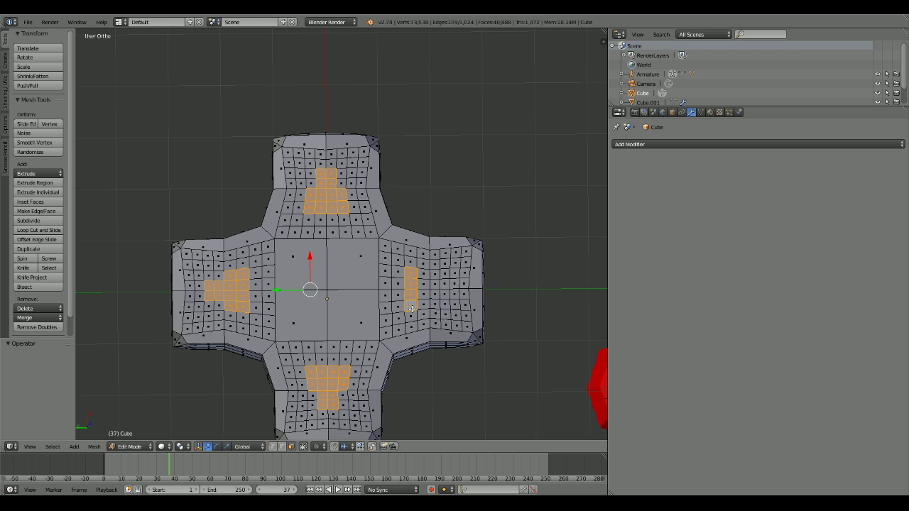
{"action": "right_click", "coordinate": [423, 304], "text": "shift"}
{"action": "right_click", "coordinate": [423, 284], "text": "shift"}
{"action": "right_click", "coordinate": [424, 274], "text": "shift"}
{"action": "right_click", "coordinate": [424, 283], "text": "shift"}
{"action": "right_click", "coordinate": [424, 293], "text": "shift"}
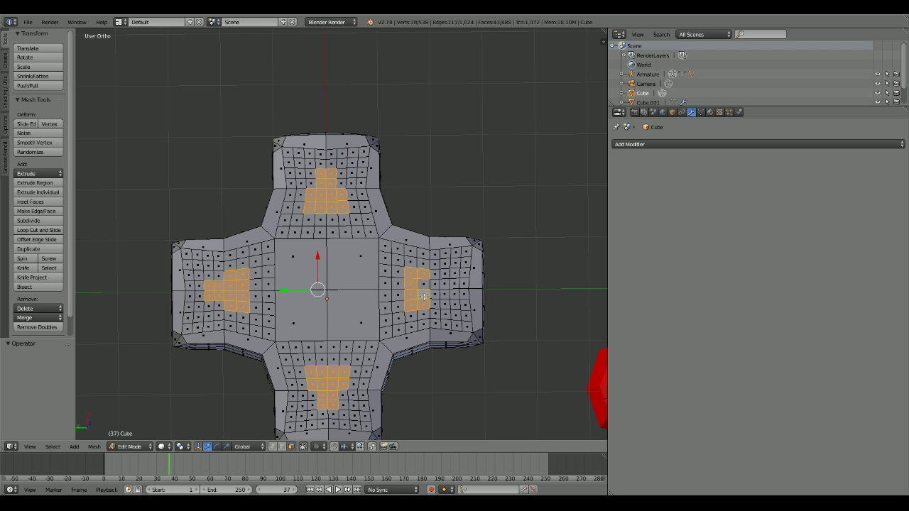
{"action": "right_click", "coordinate": [434, 284], "text": "shift"}
{"action": "right_click", "coordinate": [445, 284], "text": "shift"}
{"action": "right_click", "coordinate": [444, 293], "text": "shift"}
{"action": "right_click", "coordinate": [435, 293], "text": "shift"}
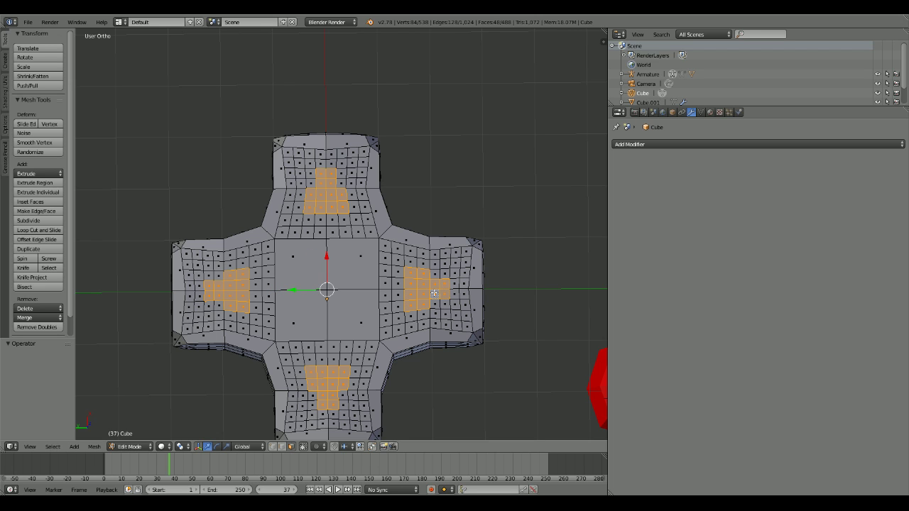
Step: Move the selected face patches on all four arms by -0.125 along Z to recess them, and leave Edit Mode
{"action": "middle_click_drag", "start_coordinate": [405, 334], "coordinate": [416, 266]}
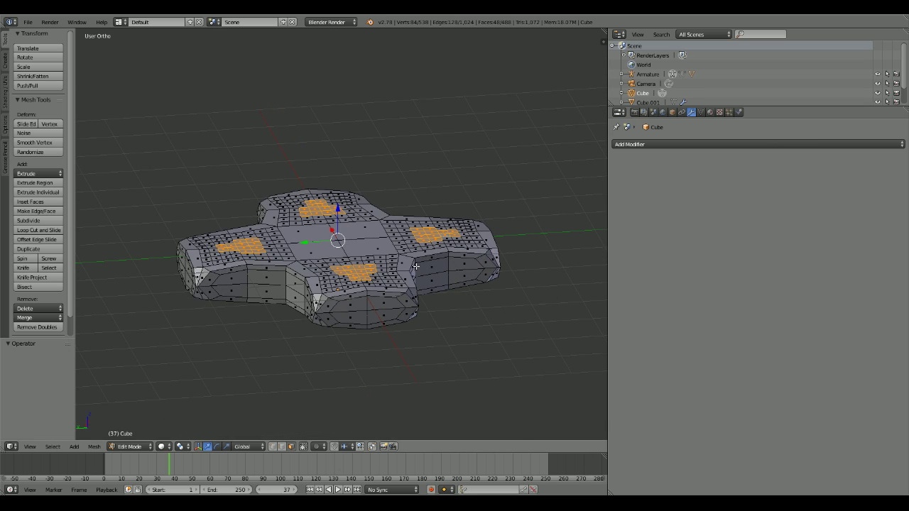
{"action": "type", "text": "gz-0.125"}
{"action": "key", "text": "Return"}
{"action": "scroll", "coordinate": [415, 248], "scroll_direction": "up", "scroll_amount": 6}
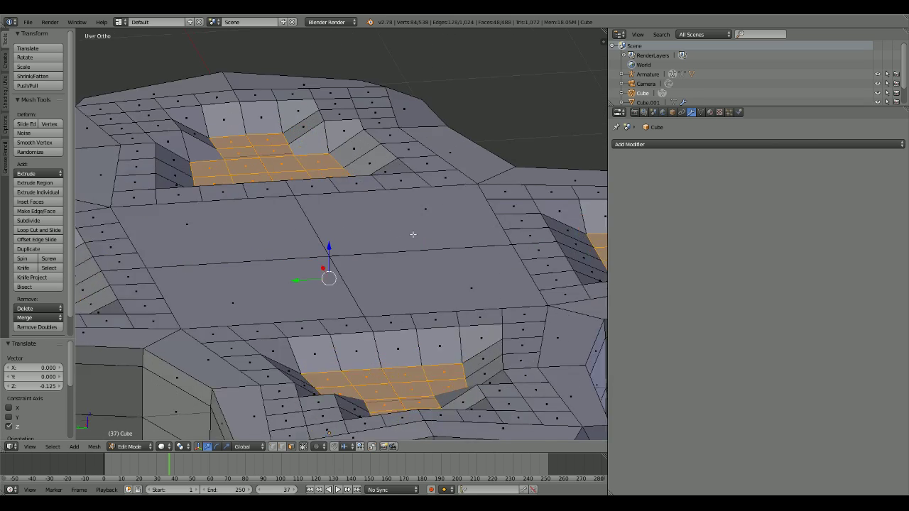
{"action": "scroll", "coordinate": [413, 234], "scroll_direction": "down", "scroll_amount": 10}
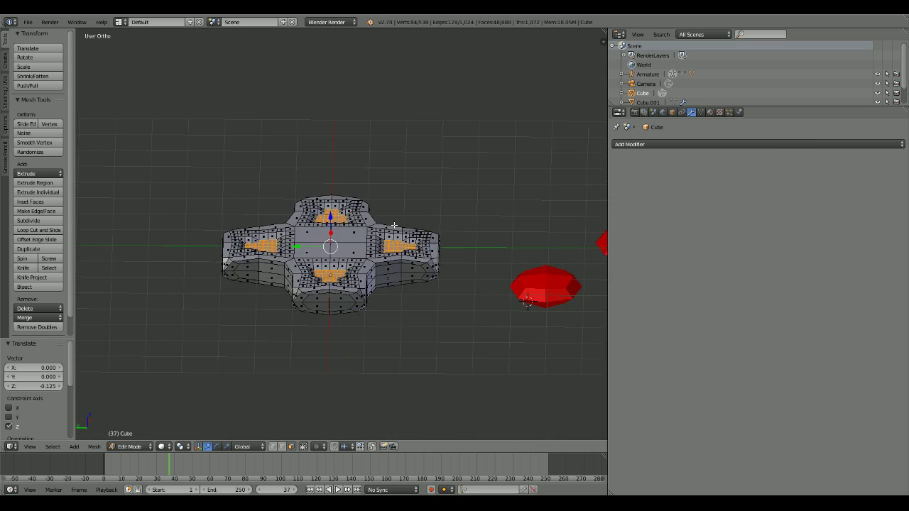
{"action": "key", "text": "a"}
{"action": "key", "text": "Tab"}
Step: Try to subdivide the four large central faces of the cross-shaped mesh with one cut
{"action": "middle_click_drag", "start_coordinate": [394, 226], "coordinate": [376, 267]}
{"action": "scroll", "coordinate": [338, 263], "scroll_direction": "down", "scroll_amount": 1}
{"action": "key", "text": "Tab"}
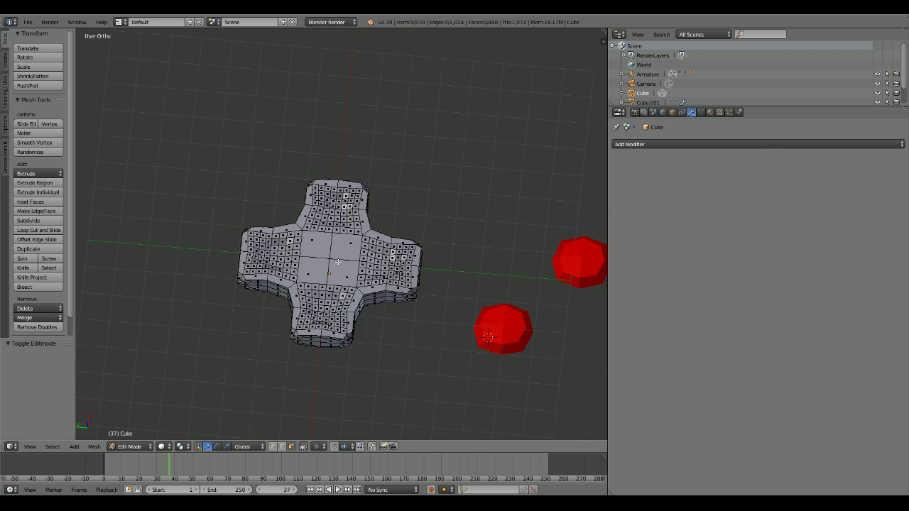
{"action": "scroll", "coordinate": [338, 263], "scroll_direction": "up", "scroll_amount": 4}
{"action": "left_click", "coordinate": [353, 262]}
{"action": "left_click", "coordinate": [278, 262], "text": "shift"}
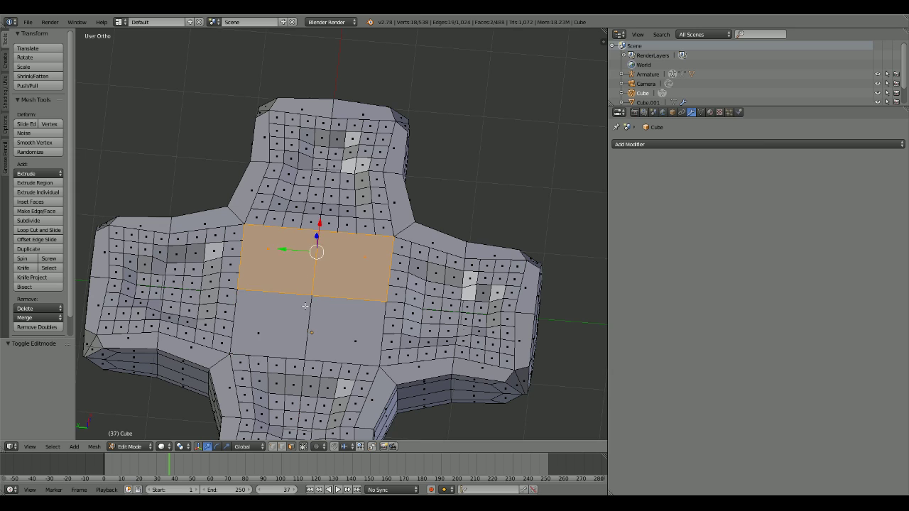
{"action": "left_click", "coordinate": [348, 331], "text": "shift"}
{"action": "left_click", "coordinate": [274, 323], "text": "shift"}
{"action": "left_click", "coordinate": [32, 221]}
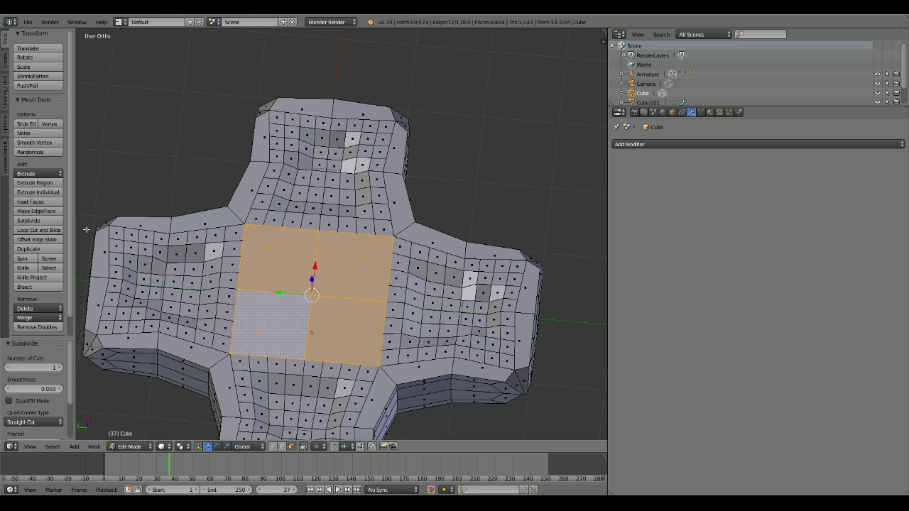
{"action": "key", "text": "a"}
{"action": "middle_click_drag", "start_coordinate": [86, 229], "coordinate": [361, 303]}
{"action": "right_click", "coordinate": [344, 301]}
{"action": "key", "text": "a"}
{"action": "right_click", "coordinate": [330, 300]}
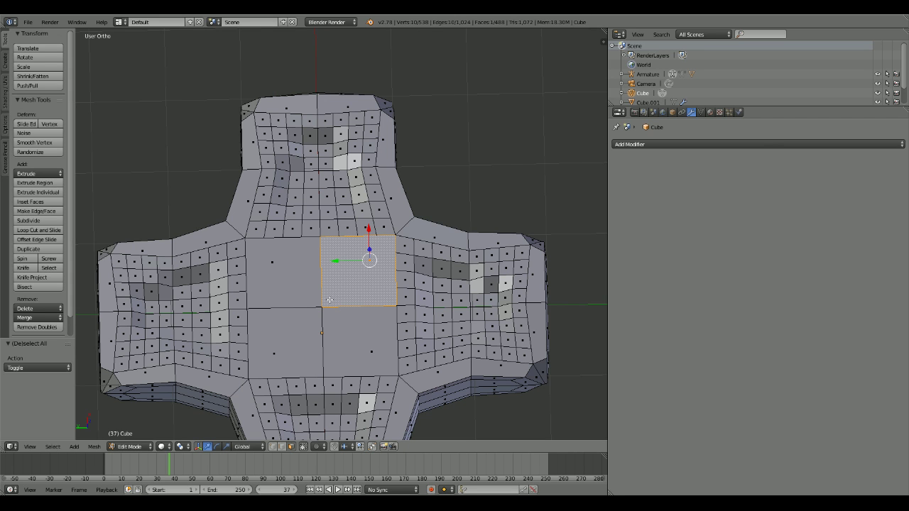
{"action": "left_click", "coordinate": [282, 446]}
{"action": "right_click", "coordinate": [310, 308]}
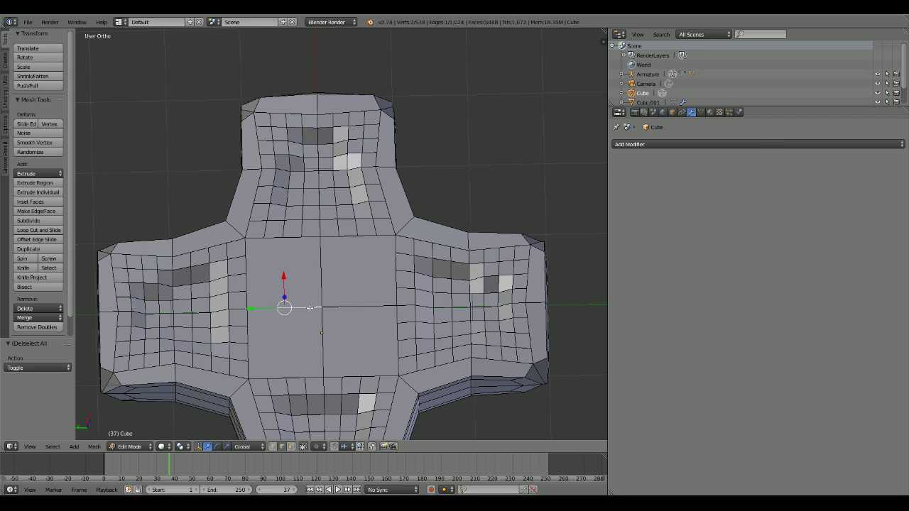
{"action": "key", "text": "a"}
Step: Return the cross-shaped body to Object Mode and apply smooth shading to it
{"action": "middle_click_drag", "start_coordinate": [361, 298], "coordinate": [432, 228]}
{"action": "key", "text": "Tab"}
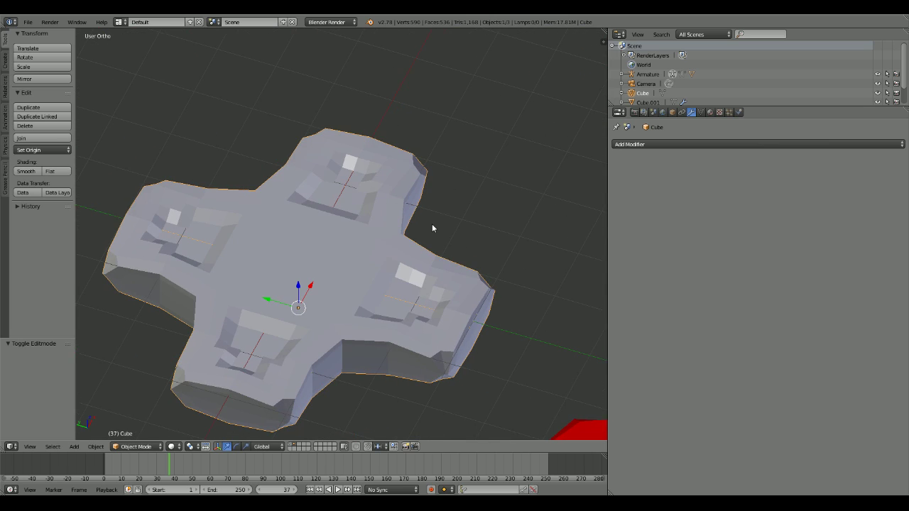
{"action": "left_click", "coordinate": [25, 172]}
{"action": "mouse_move", "coordinate": [213, 206]}
{"action": "middle_mouse_down"}
{"action": "mouse_move", "coordinate": [284, 177]}
{"action": "mouse_move", "coordinate": [324, 233]}
{"action": "mouse_move", "coordinate": [319, 363]}
{"action": "mouse_move", "coordinate": [317, 253]}
{"action": "mouse_move", "coordinate": [371, 126]}
{"action": "mouse_move", "coordinate": [333, 200]}
{"action": "mouse_move", "coordinate": [319, 270]}
{"action": "mouse_move", "coordinate": [135, 253]}
{"action": "mouse_move", "coordinate": [162, 254]}
{"action": "middle_mouse_up"}
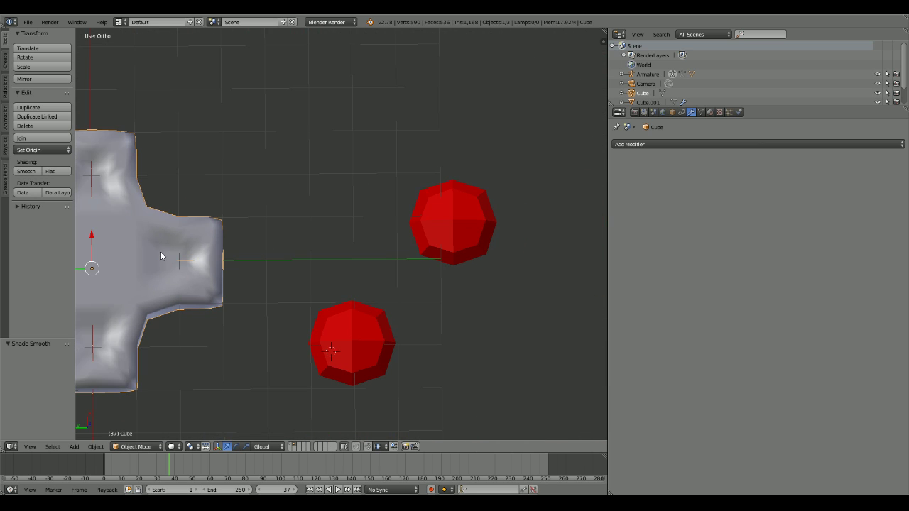
{"action": "key", "text": "Tab"}
{"action": "key", "text": "Tab"}
Step: Try a Subsurf view level of 2 and smooth shading on red button Cube.002, reverting each to level 1 and flat shading
{"action": "right_click", "coordinate": [475, 232]}
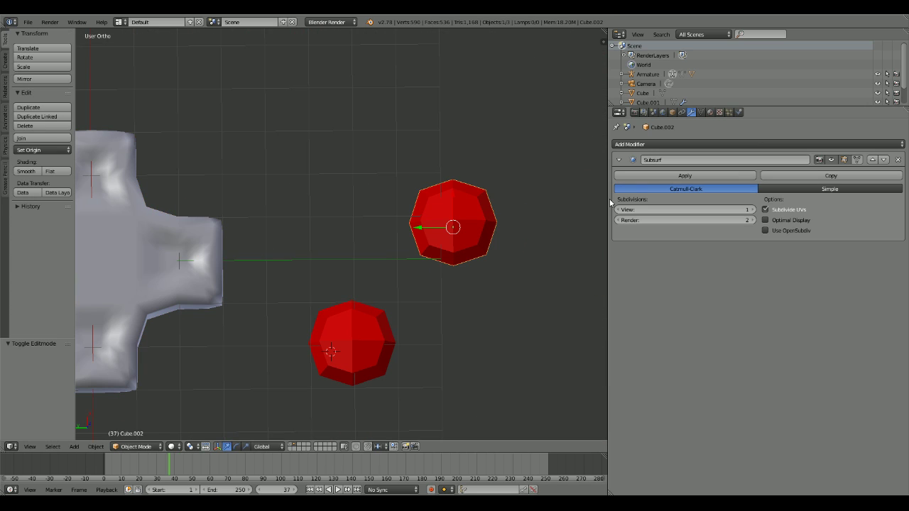
{"action": "left_click", "coordinate": [753, 210]}
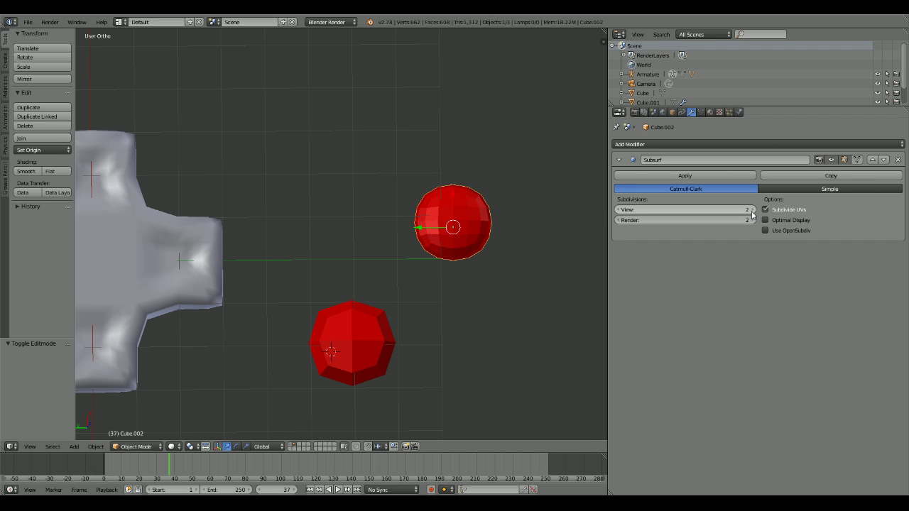
{"action": "left_click", "coordinate": [618, 211]}
{"action": "scroll", "coordinate": [431, 255], "scroll_direction": "down", "scroll_amount": 2}
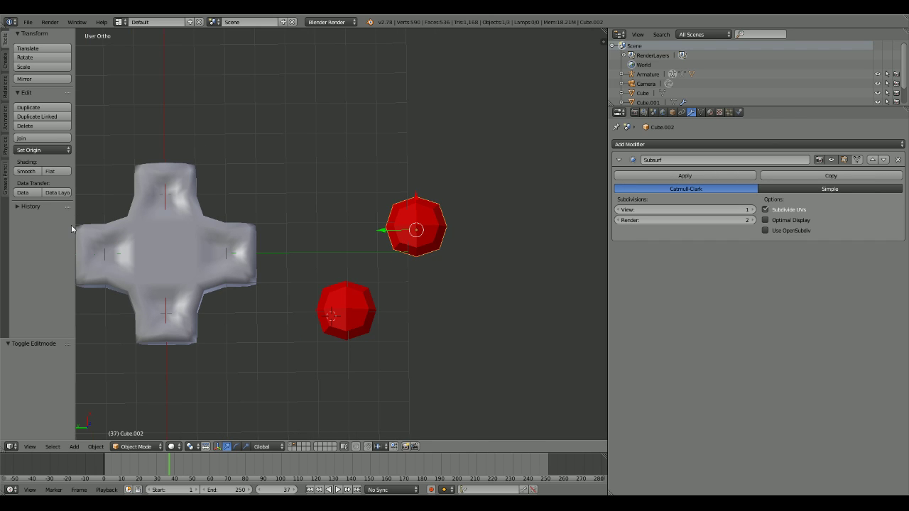
{"action": "left_click", "coordinate": [26, 171]}
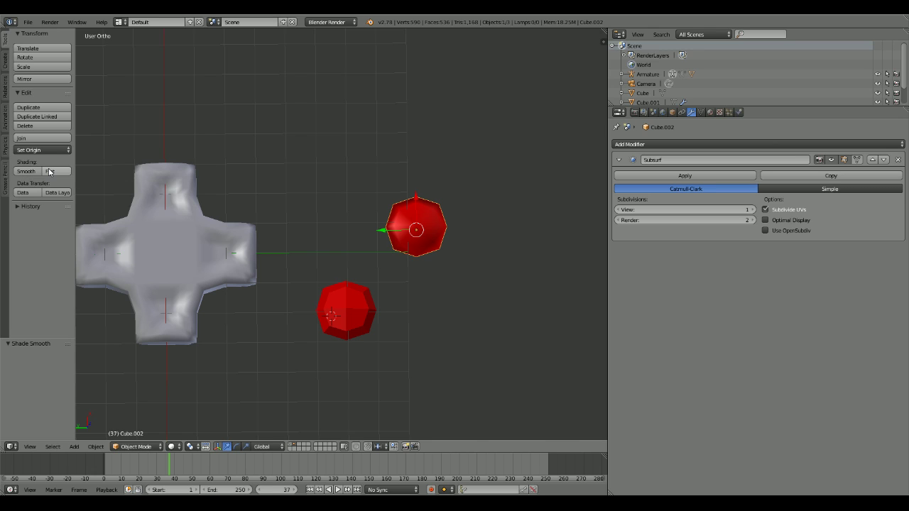
{"action": "left_click", "coordinate": [50, 171]}
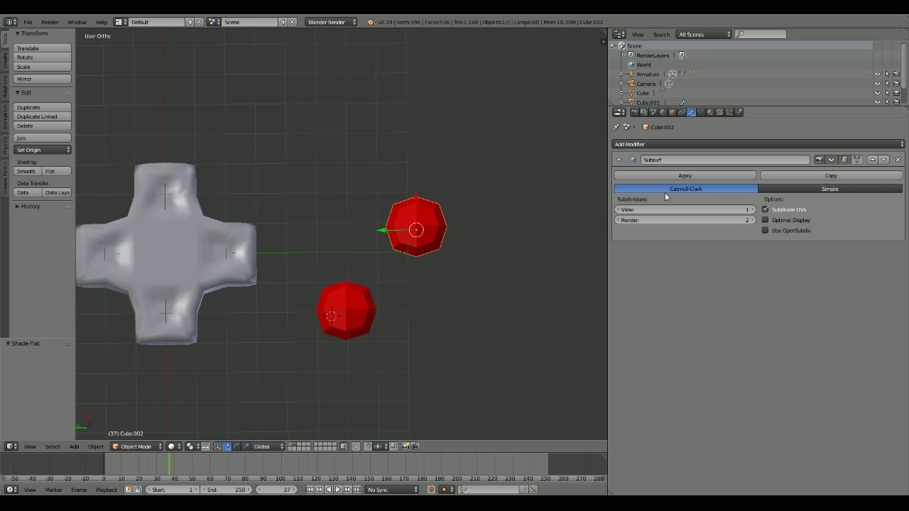
Step: Set the Subsurf view subdivisions to 2 on both red buttons
{"action": "left_click", "coordinate": [752, 211]}
{"action": "right_click", "coordinate": [350, 289]}
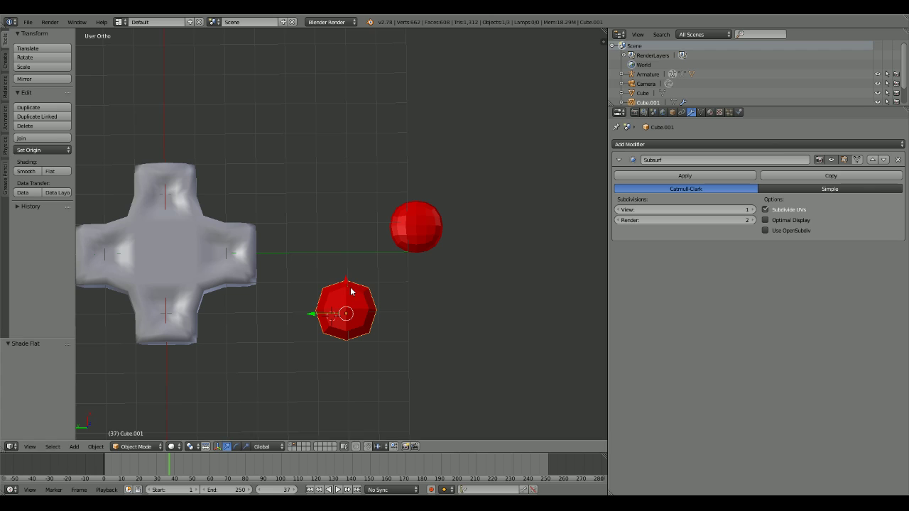
{"action": "left_click", "coordinate": [752, 210]}
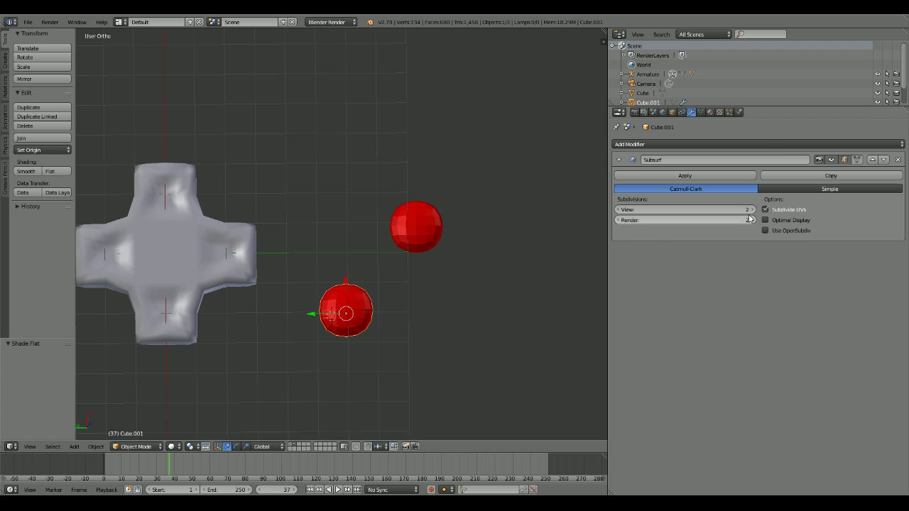
Step: Try smooth shading on red button Cube.001 and switch it back to flat shading
{"action": "left_click", "coordinate": [31, 172]}
{"action": "left_click", "coordinate": [69, 173]}
{"action": "key", "text": "Tab"}
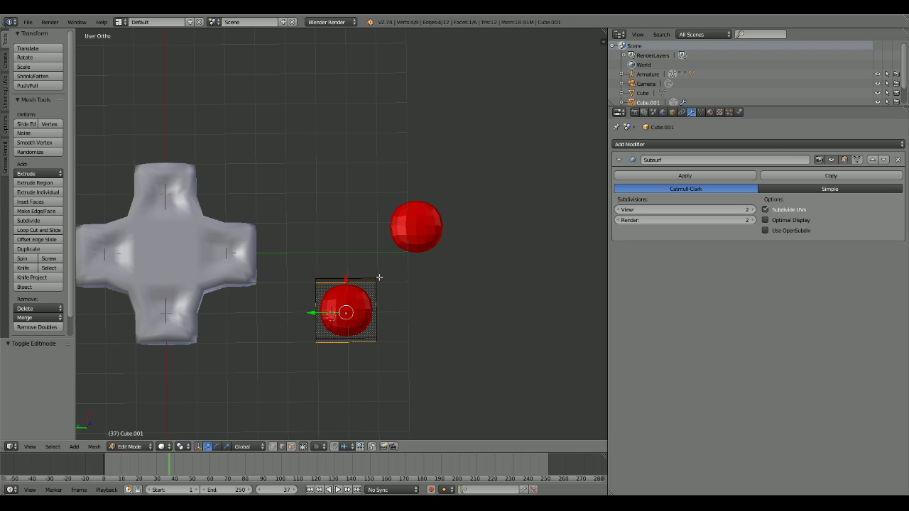
{"action": "key", "text": "Tab"}
Step: Apply the Subsurf modifier on red button Cube.001
{"action": "right_click", "coordinate": [434, 238]}
{"action": "right_click", "coordinate": [361, 302]}
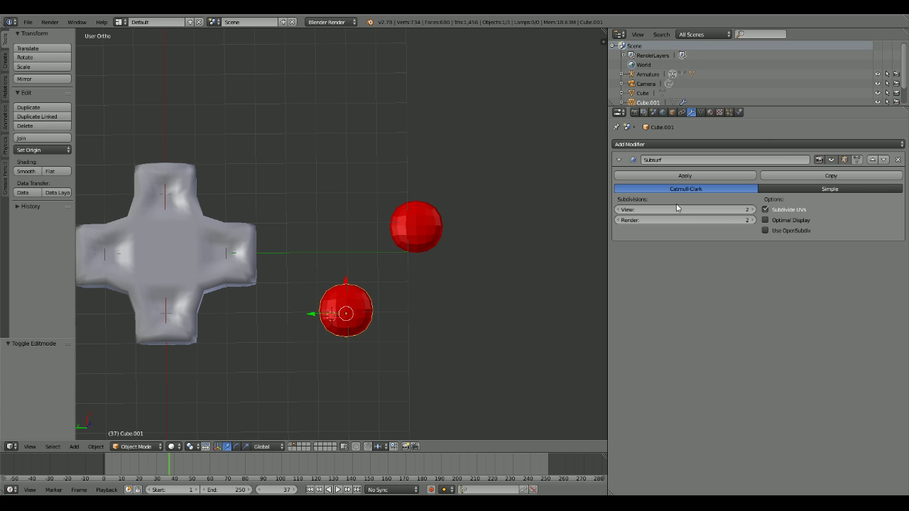
{"action": "left_click", "coordinate": [685, 177]}
Step: Examine the unsubdivided cage mesh of red button Cube.002 in Edit Mode and return to Object Mode
{"action": "right_click", "coordinate": [426, 237]}
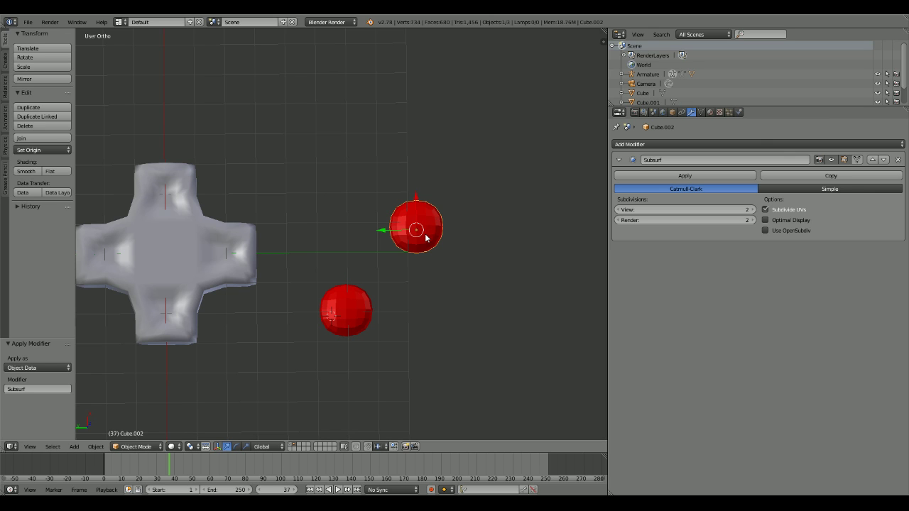
{"action": "middle_click_drag", "start_coordinate": [426, 238], "coordinate": [368, 256], "text": "shift"}
{"action": "scroll", "coordinate": [372, 256], "scroll_direction": "up", "scroll_amount": 4}
{"action": "key", "text": "Tab"}
{"action": "middle_click_drag", "start_coordinate": [435, 294], "coordinate": [392, 290], "text": "shift"}
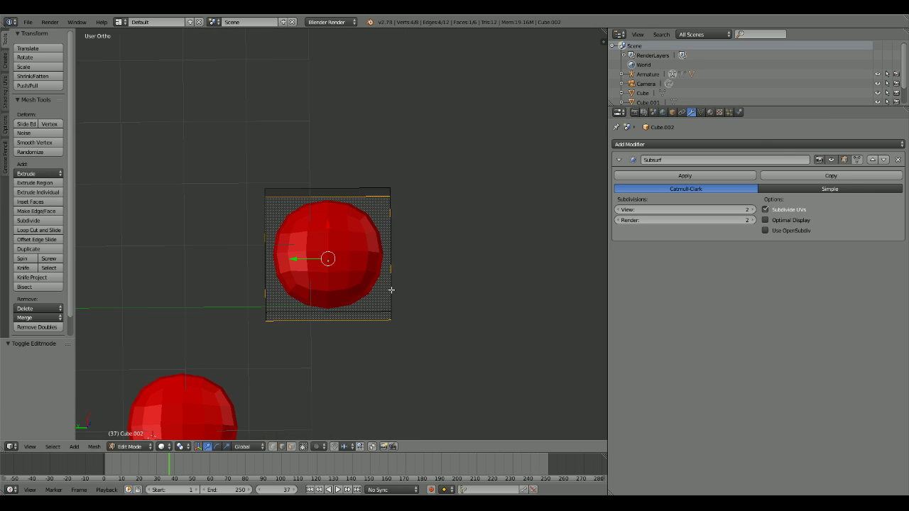
{"action": "key", "text": "Tab"}
{"action": "scroll", "coordinate": [389, 290], "scroll_direction": "down", "scroll_amount": 3}
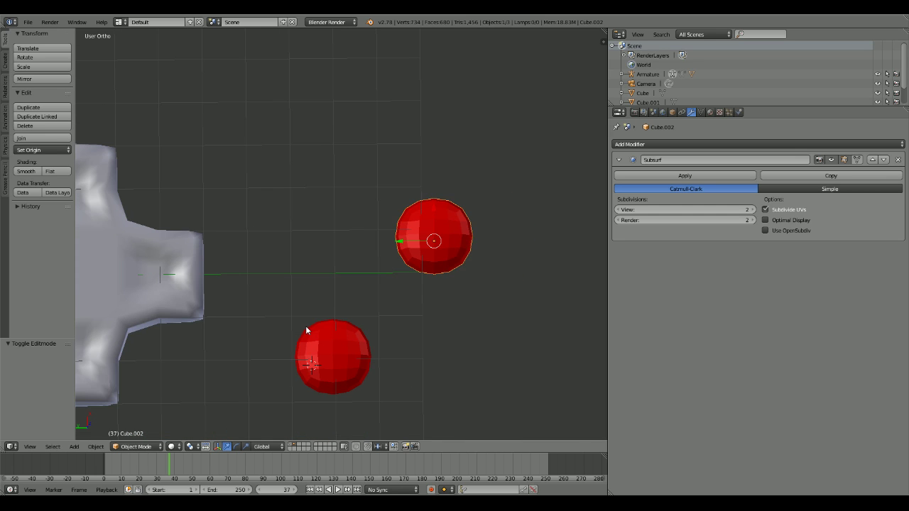
Step: Add a text object at the 3D cursor and raise it about 1.25 units along Z above the red button
{"action": "middle_click_drag", "start_coordinate": [221, 340], "coordinate": [353, 287], "text": "shift"}
{"action": "scroll", "coordinate": [326, 349], "scroll_direction": "up", "scroll_amount": 4}
{"action": "key", "text": "a"}
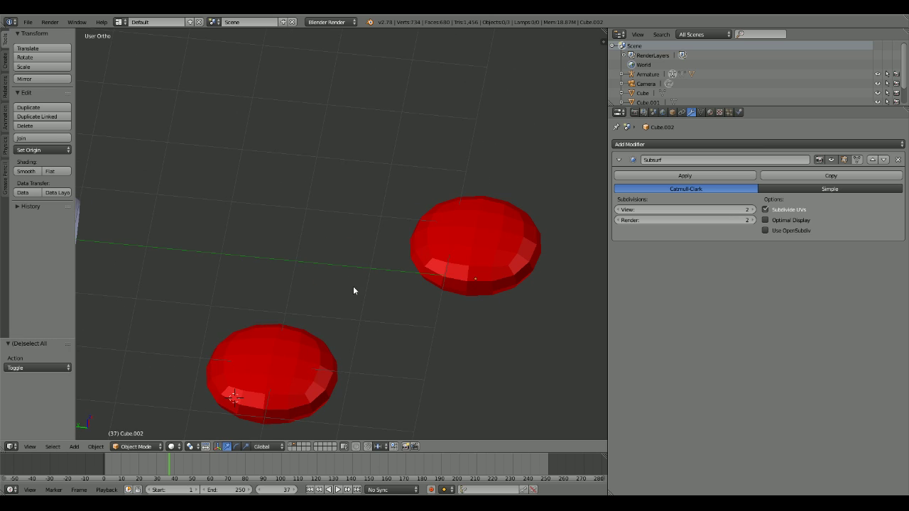
{"action": "key", "text": "shift+a"}
{"action": "mouse_move", "coordinate": [289, 341]}
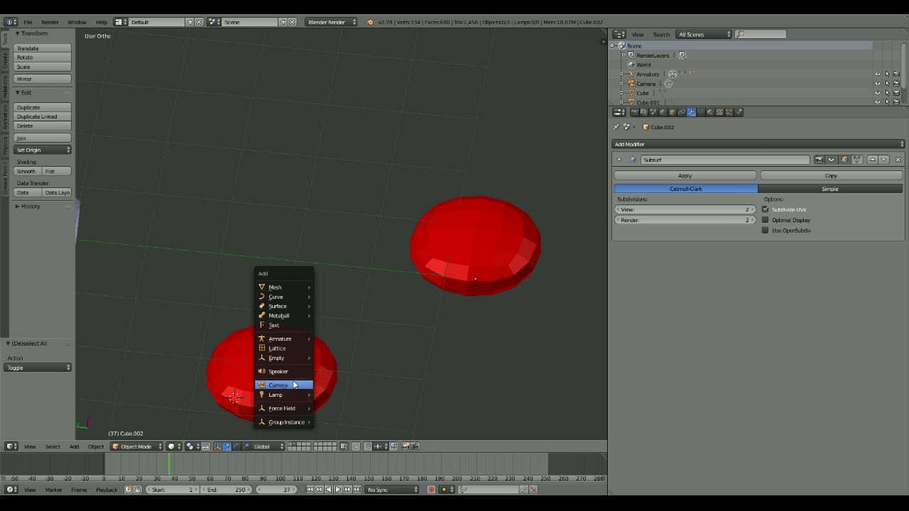
{"action": "left_click", "coordinate": [296, 328]}
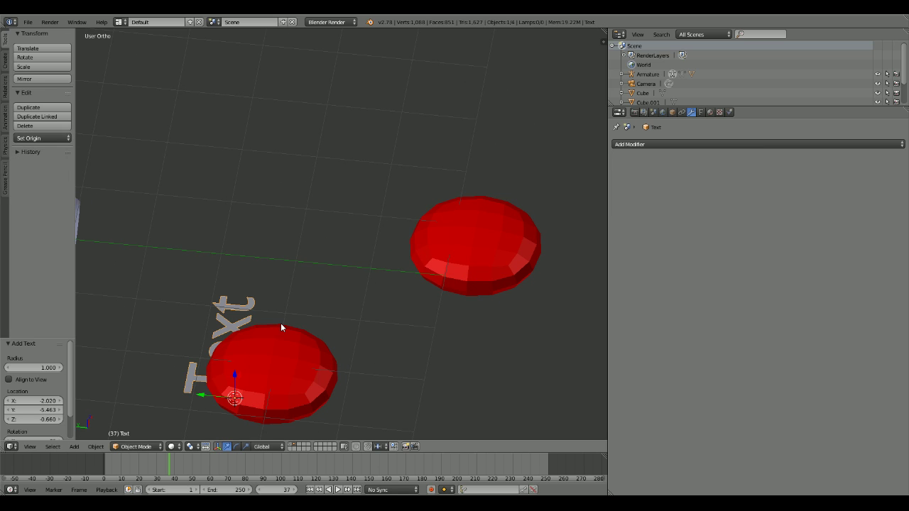
{"action": "key", "text": "g"}
{"action": "key", "text": "z"}
{"action": "left_click", "coordinate": [255, 301]}
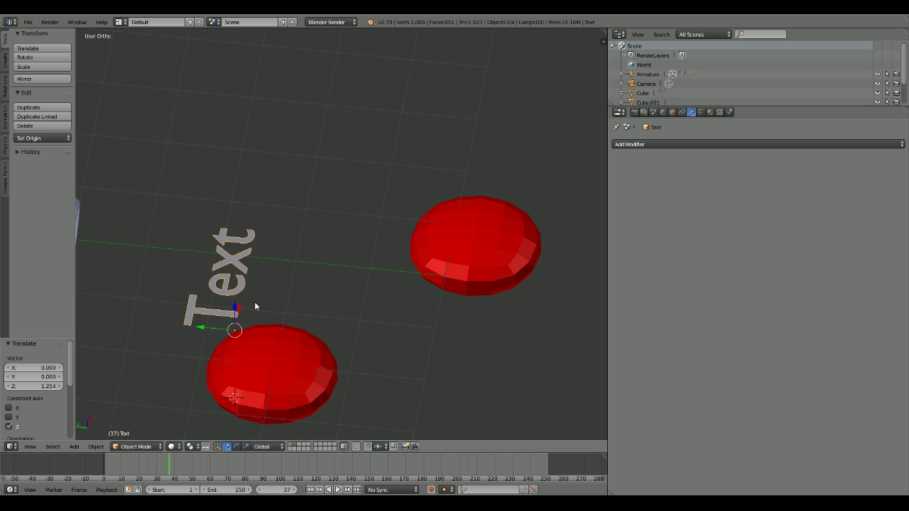
Step: Try to rotate the text object about the global axes and undo the rotation
{"action": "type", "text": "r90z"}
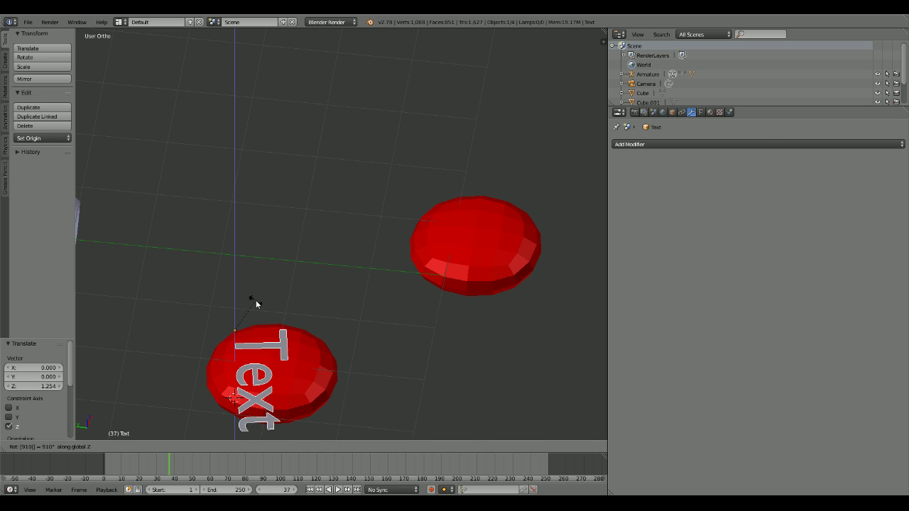
{"action": "type", "text": "yx"}
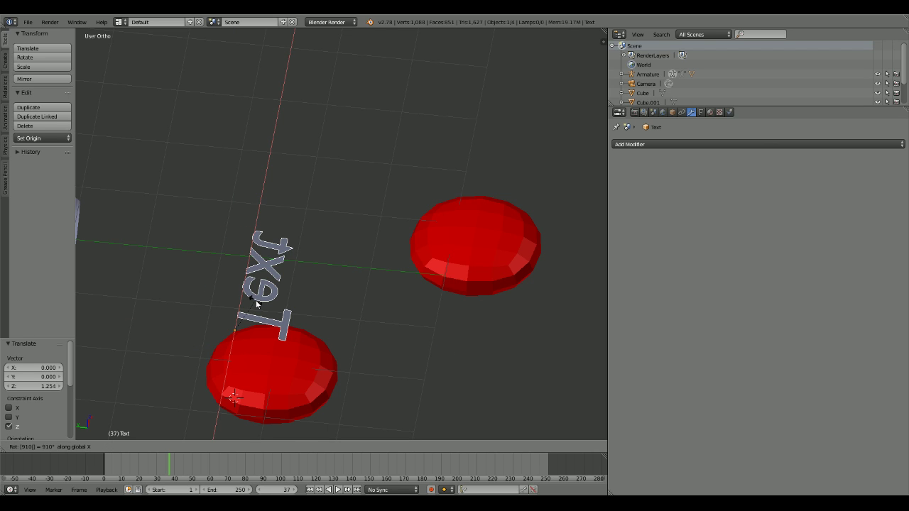
{"action": "type", "text": "z"}
{"action": "key", "text": "Return"}
{"action": "key", "text": "ctrl+z"}
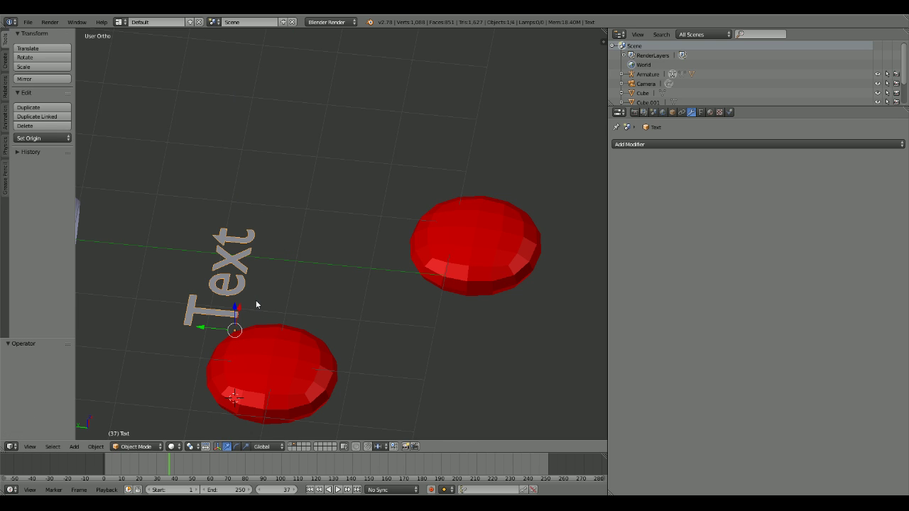
Step: Rotate the text object about the global Z axis in successive 90° turns until it reads along the negative Y direction
{"action": "key", "text": "KP_7"}
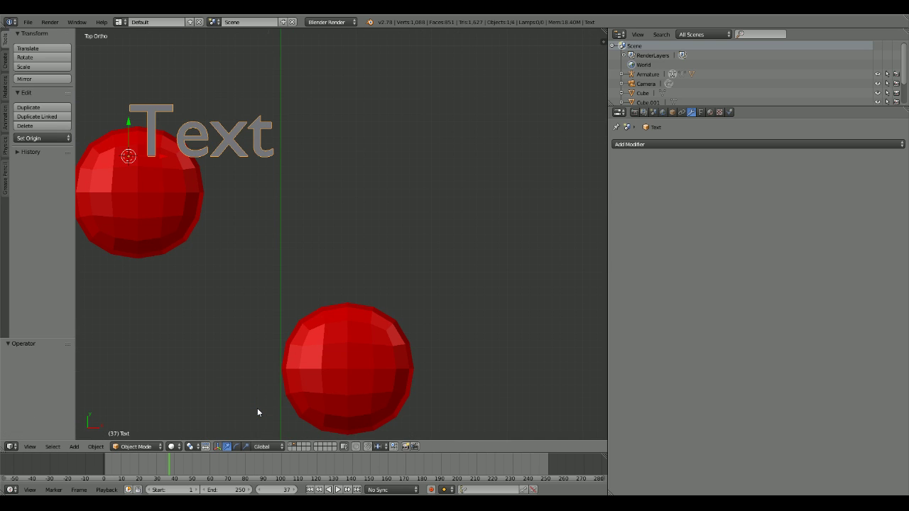
{"action": "type", "text": "r90"}
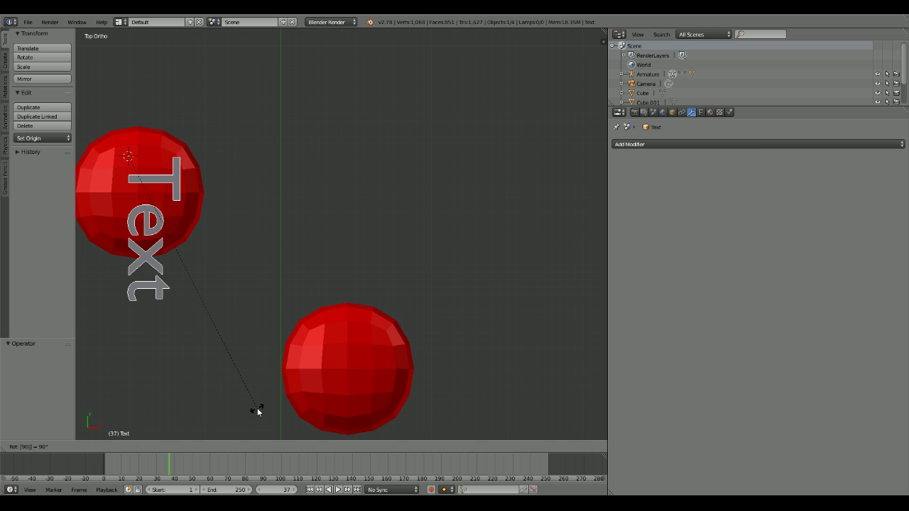
{"action": "type", "text": "zy"}
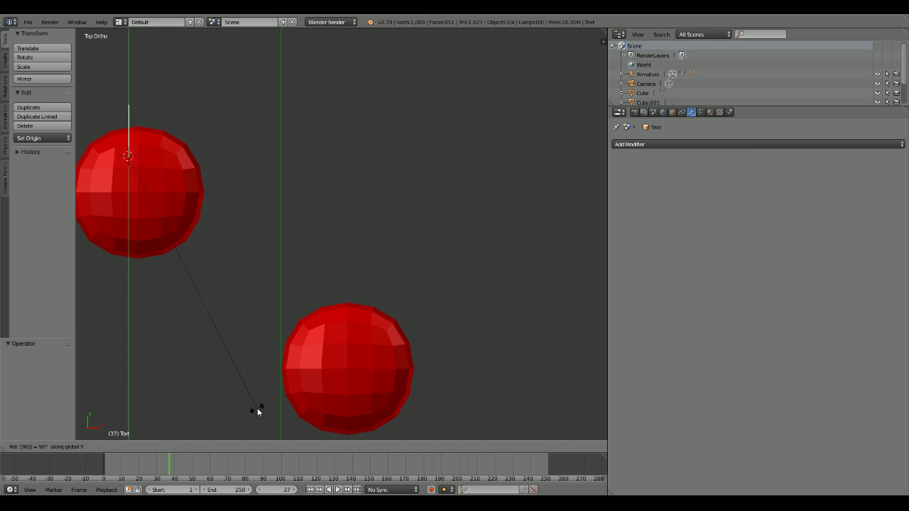
{"action": "type", "text": "xz"}
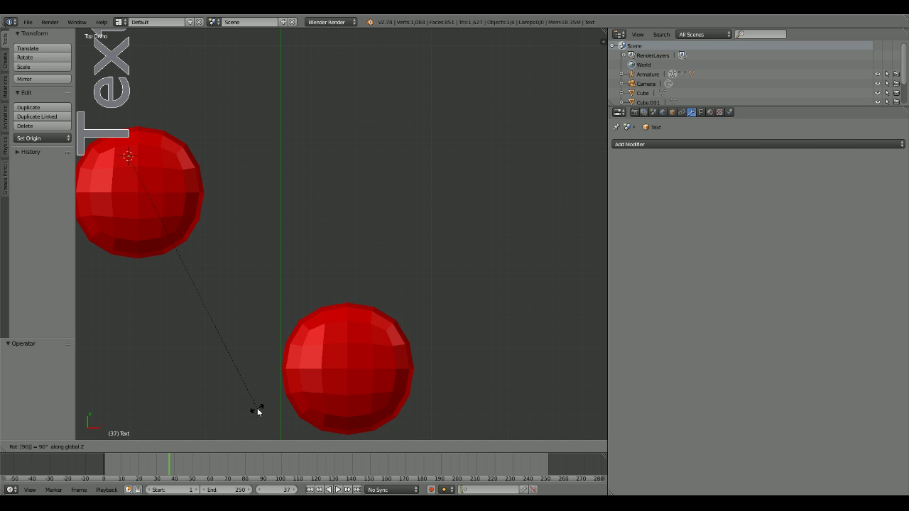
{"action": "key", "text": "Return"}
{"action": "type", "text": "r"}
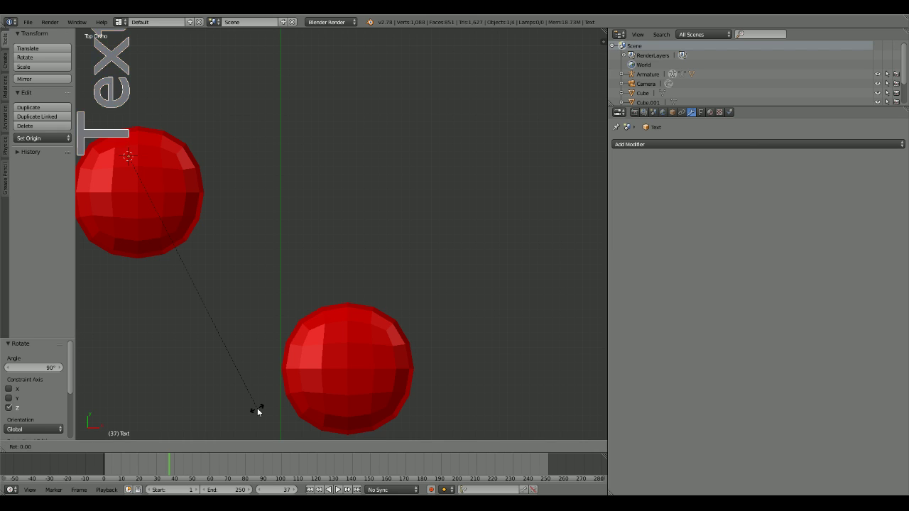
{"action": "type", "text": "90"}
{"action": "key", "text": "minus"}
{"action": "key", "text": "Return"}
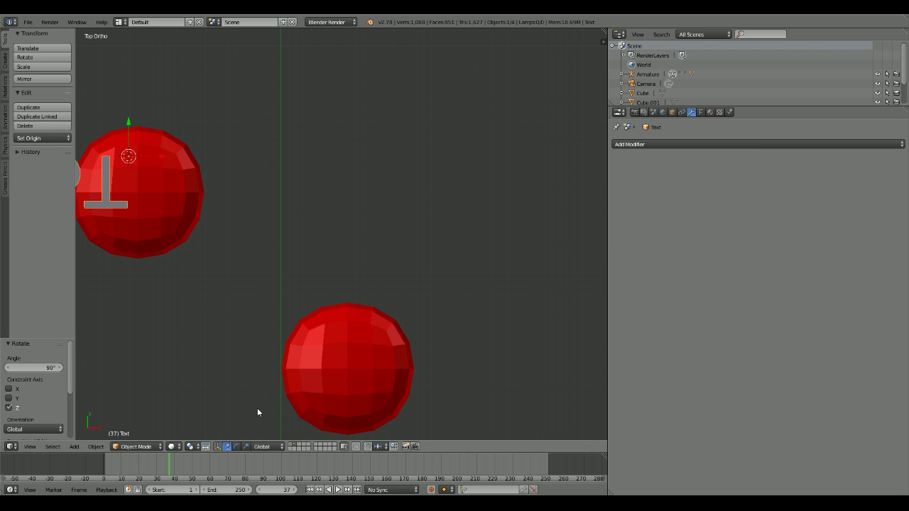
{"action": "type", "text": "r90"}
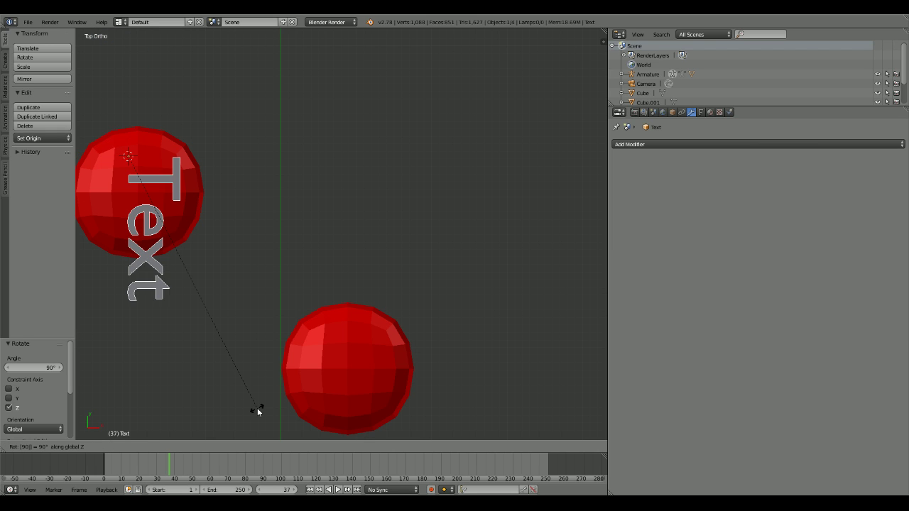
{"action": "key", "text": "minus"}
{"action": "key", "text": "Return"}
Step: Replace the text object's default wording with a capital A and return to Object Mode
{"action": "middle_click_drag", "start_coordinate": [258, 413], "coordinate": [467, 308]}
{"action": "left_click_drag", "start_coordinate": [223, 325], "coordinate": [229, 328]}
{"action": "key", "text": "Tab"}
{"action": "key", "text": "BackSpace"}
{"action": "key", "text": "BackSpace"}
{"action": "key", "text": "BackSpace"}
{"action": "key", "text": "BackSpace"}
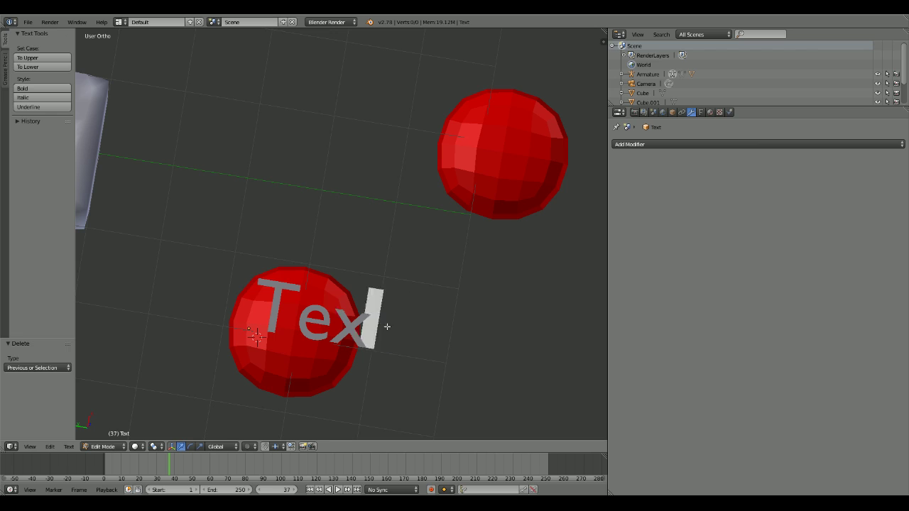
{"action": "type", "text": "a"}
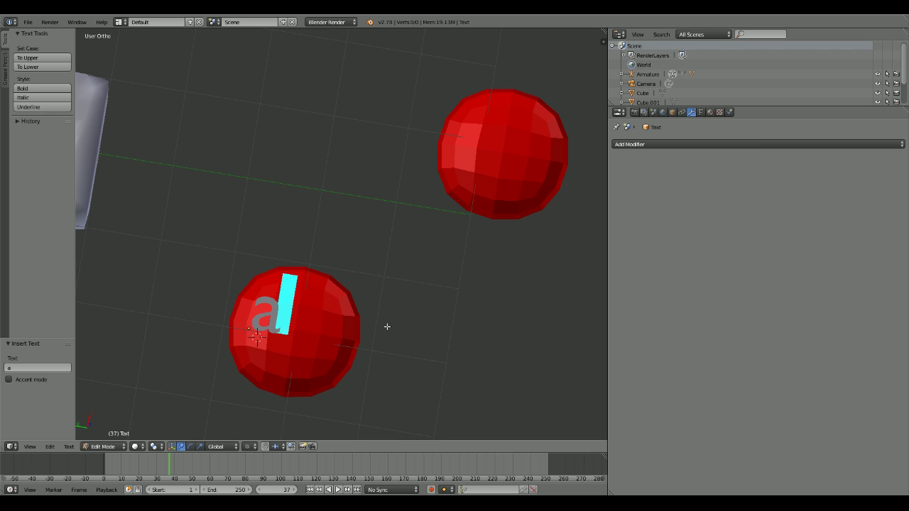
{"action": "key", "text": "BackSpace"}
{"action": "type", "text": "A"}
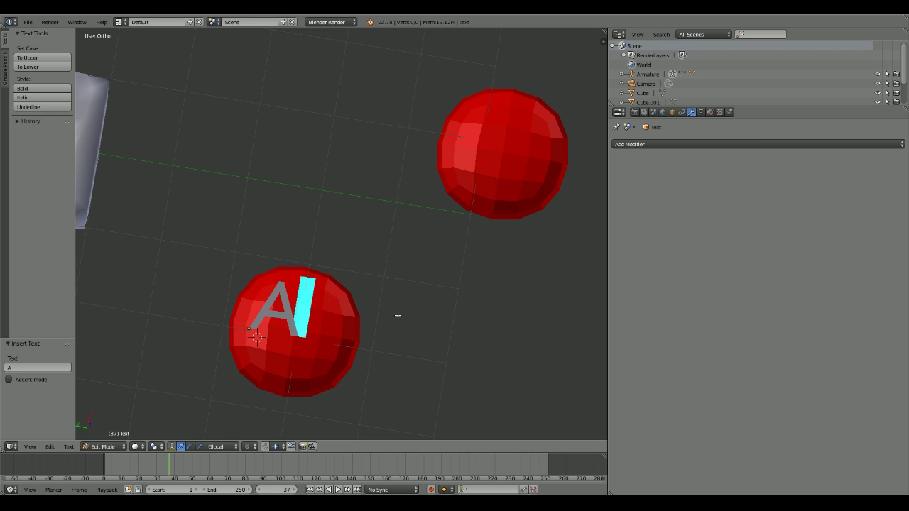
{"action": "key", "text": "Tab"}
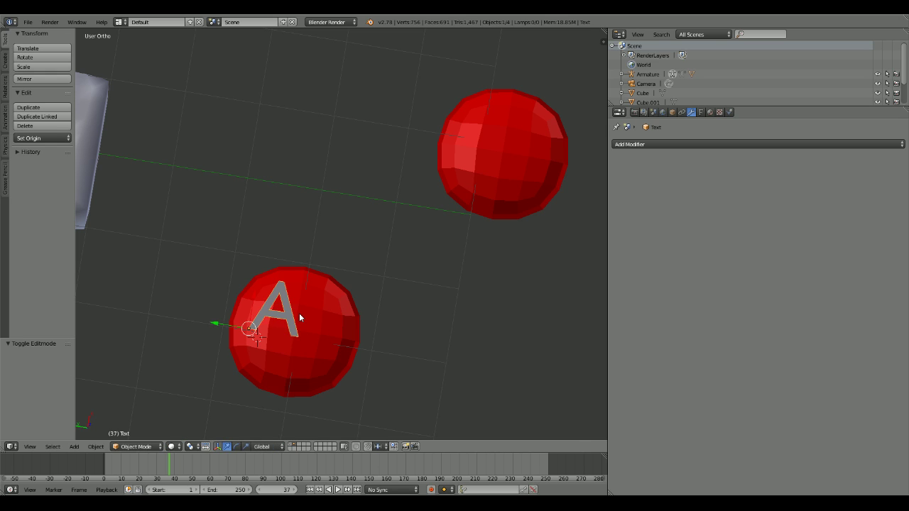
Step: Move the letter A about -0.17 units along X and -0.23 units along Y to centre it over the red button
{"action": "key", "text": "g"}
{"action": "key", "text": "x"}
{"action": "left_click", "coordinate": [252, 314]}
{"action": "key", "text": "g"}
{"action": "key", "text": "y"}
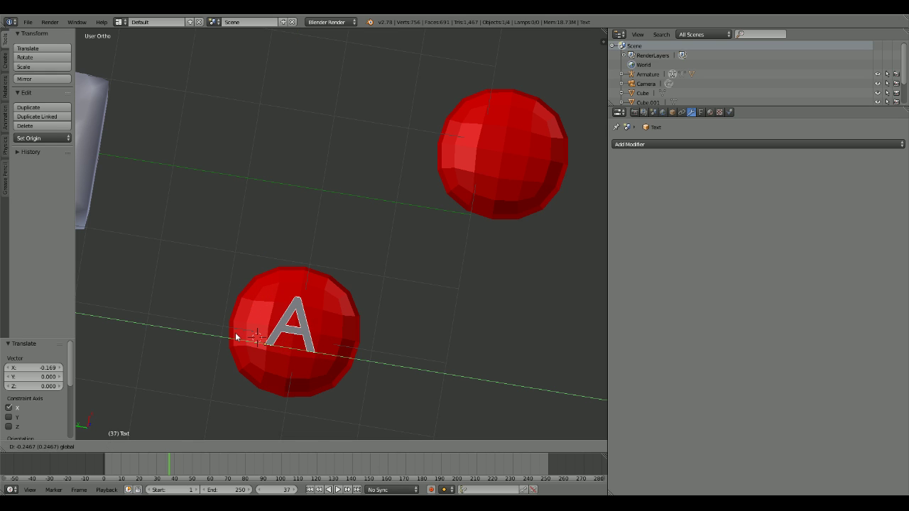
{"action": "left_click", "coordinate": [237, 331]}
Step: Lower the letter A about 0.5 units along Z onto the red button's top and fine-tune its placement along Y
{"action": "middle_click_drag", "start_coordinate": [237, 331], "coordinate": [282, 236]}
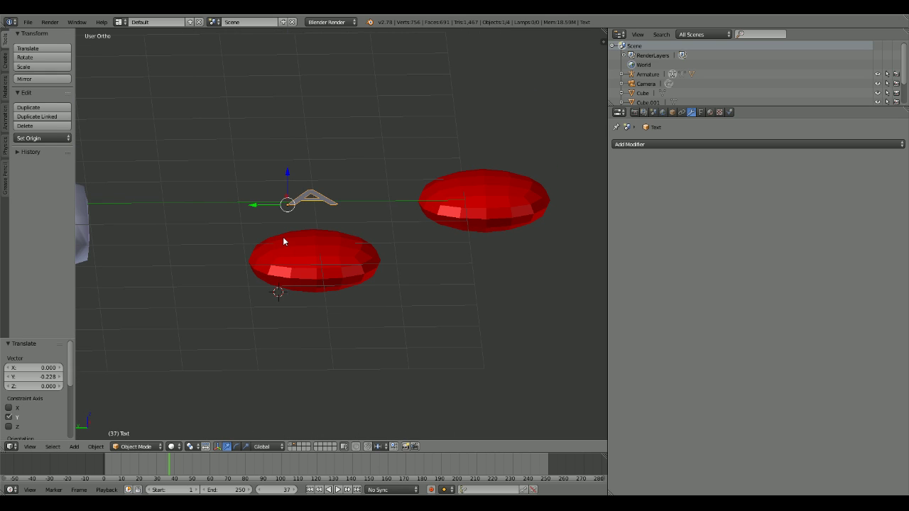
{"action": "key", "text": "g"}
{"action": "key", "text": "z"}
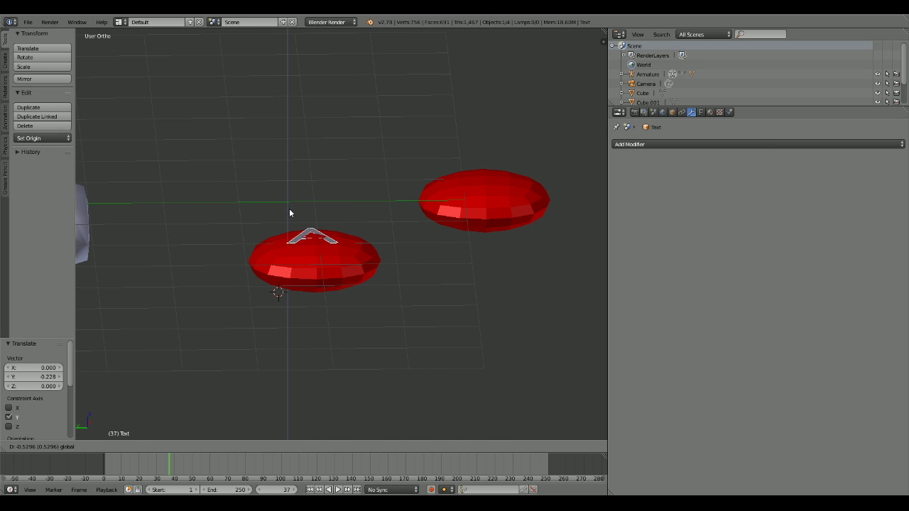
{"action": "left_click", "coordinate": [290, 210]}
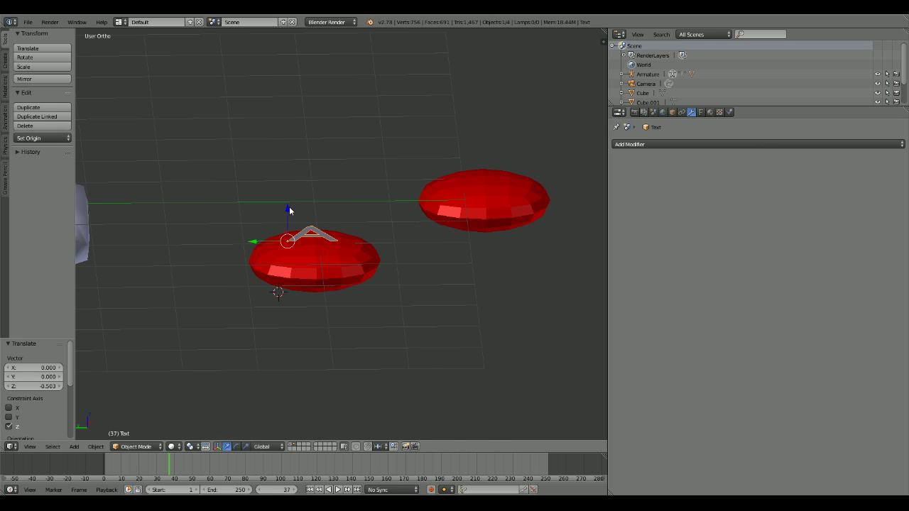
{"action": "key", "text": "g"}
{"action": "key", "text": "y"}
{"action": "left_click", "coordinate": [254, 244]}
{"action": "middle_click_drag", "start_coordinate": [258, 245], "coordinate": [368, 237]}
{"action": "scroll", "coordinate": [291, 266], "scroll_direction": "up", "scroll_amount": 3}
{"action": "middle_click_drag", "start_coordinate": [370, 241], "coordinate": [297, 284]}
{"action": "left_click_drag", "start_coordinate": [268, 320], "coordinate": [271, 326]}
{"action": "left_click", "coordinate": [271, 326]}
Step: Try to join the letter A text object with red button Cube.001
{"action": "key", "text": "Tab"}
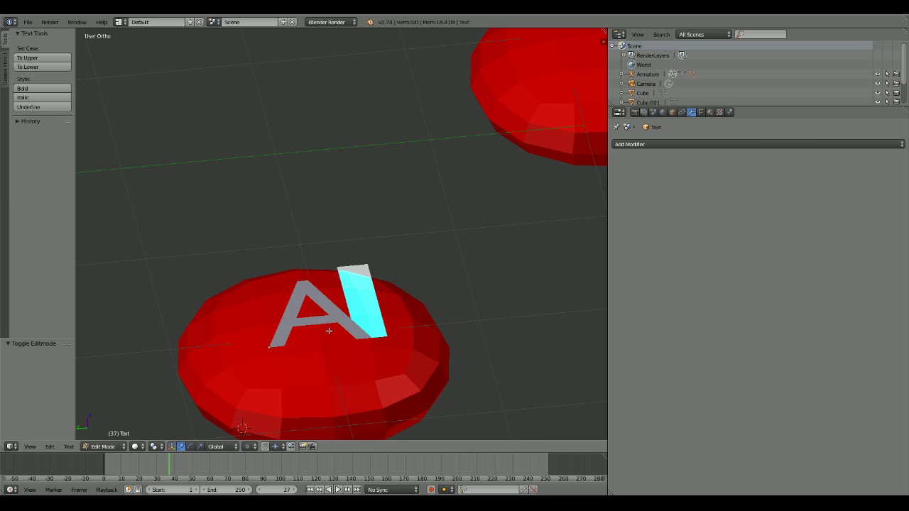
{"action": "mouse_move", "coordinate": [329, 331]}
{"action": "middle_mouse_down"}
{"action": "mouse_move", "coordinate": [334, 315]}
{"action": "mouse_move", "coordinate": [318, 322]}
{"action": "middle_mouse_up"}
{"action": "key", "text": "Tab"}
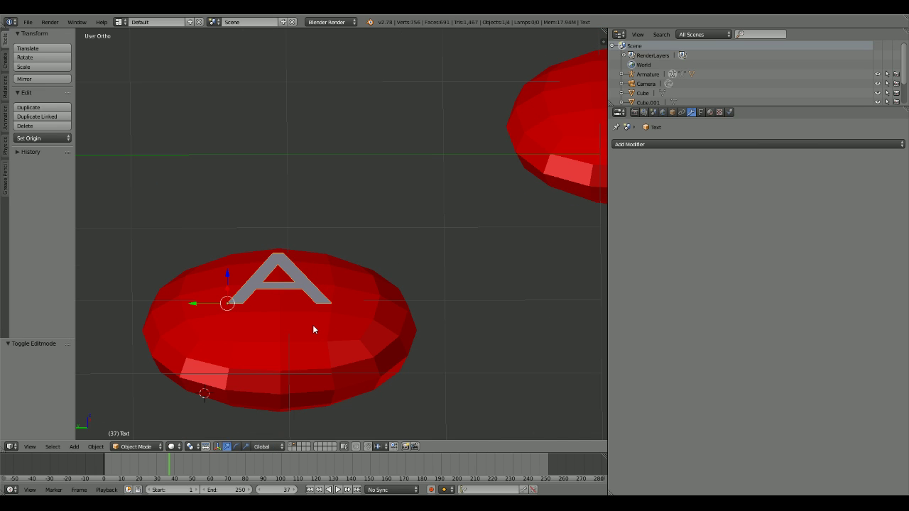
{"action": "right_click", "coordinate": [313, 330]}
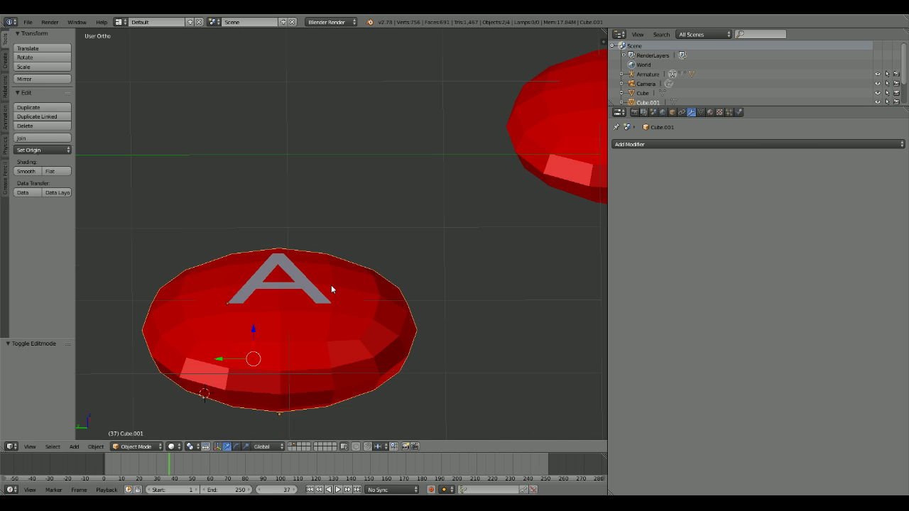
{"action": "left_click", "coordinate": [37, 138]}
{"action": "key", "text": "Tab"}
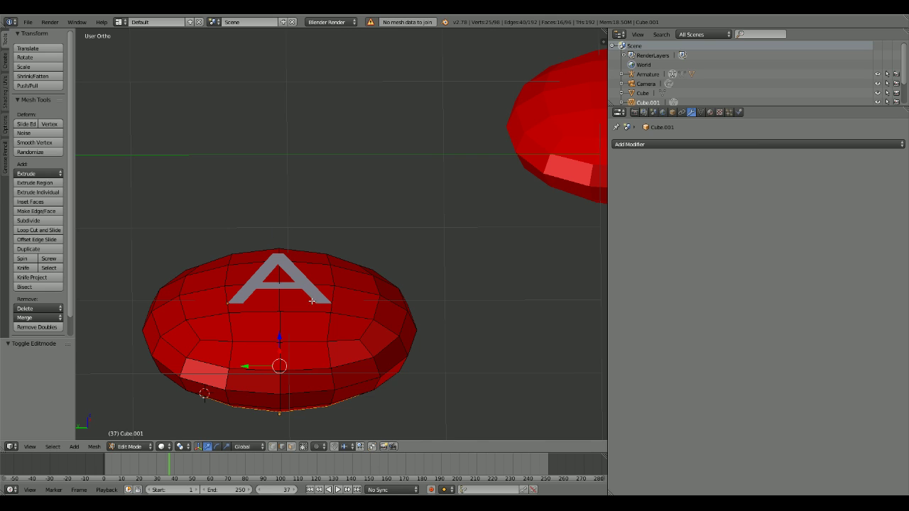
{"action": "key", "text": "Tab"}
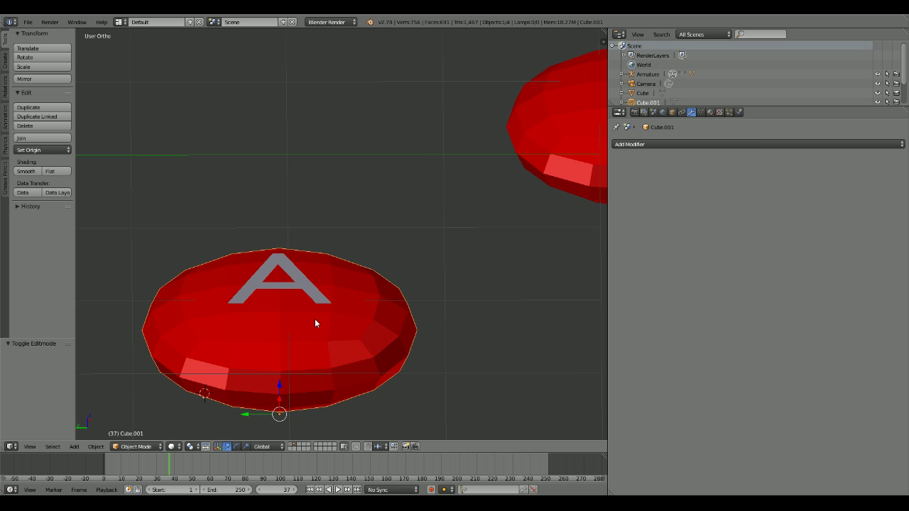
Step: Parent red button Cube.001 to the letter A text object with the Object parent type
{"action": "mouse_move", "coordinate": [314, 319]}
{"action": "middle_mouse_down"}
{"action": "mouse_move", "coordinate": [290, 306]}
{"action": "mouse_move", "coordinate": [275, 245]}
{"action": "middle_mouse_up"}
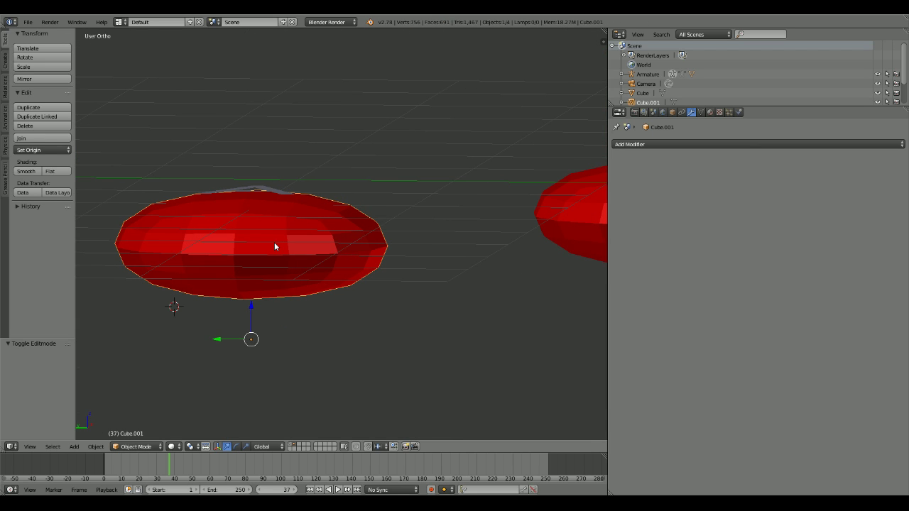
{"action": "right_click", "coordinate": [264, 190]}
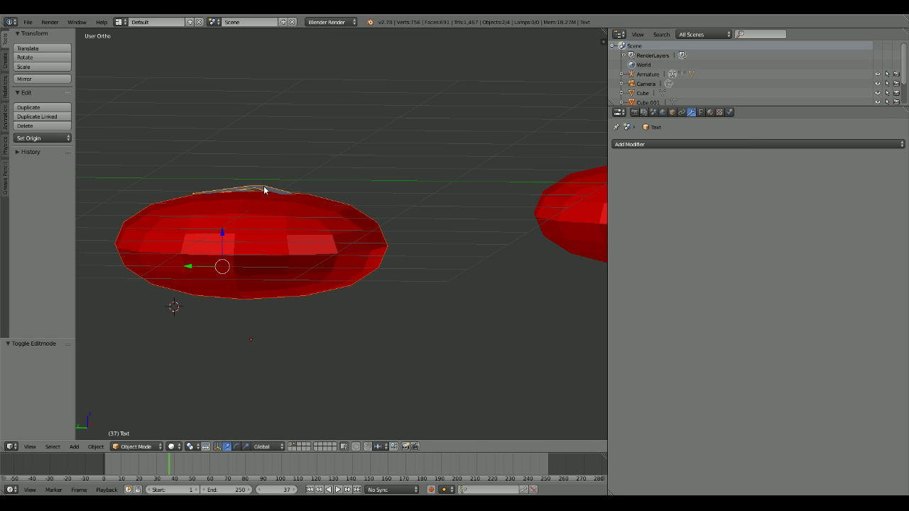
{"action": "key", "text": "ctrl+p"}
{"action": "left_click", "coordinate": [322, 264]}
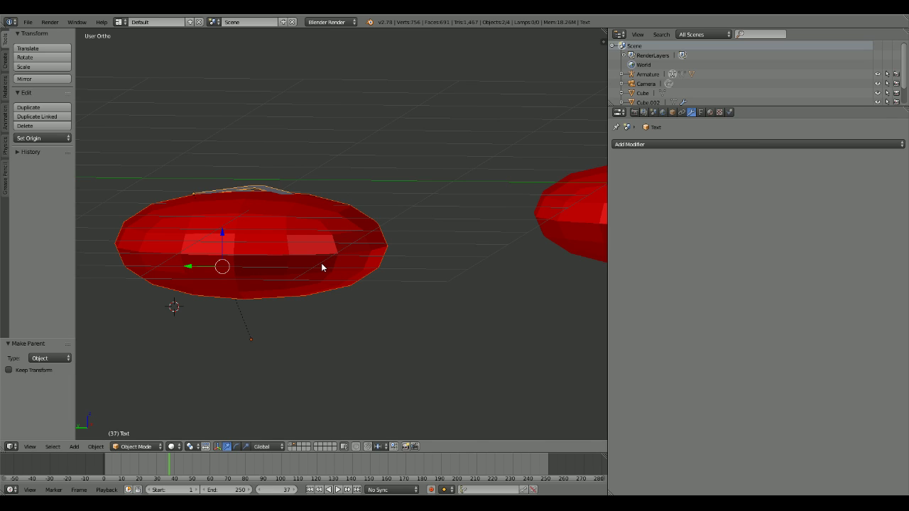
Step: Try moving the letter A and its parented red button along Y, restoring their original position
{"action": "key", "text": "g"}
{"action": "key", "text": "y"}
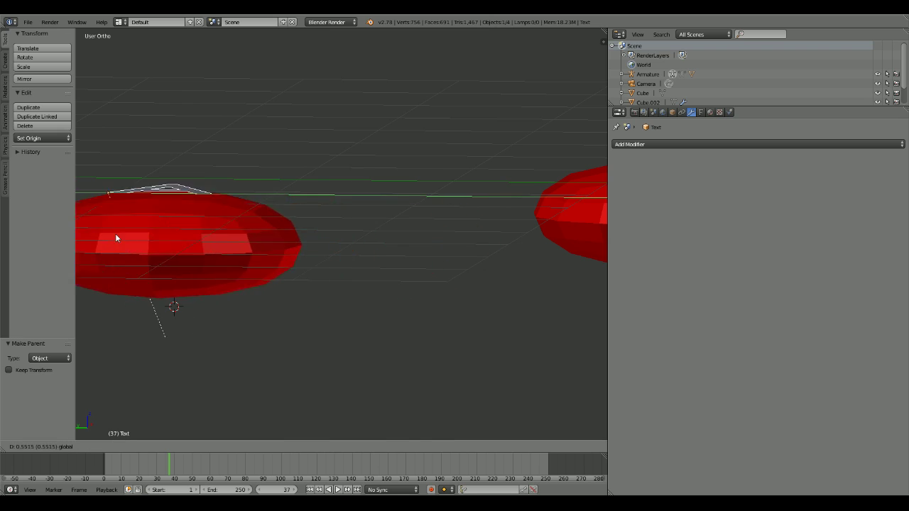
{"action": "left_click", "coordinate": [217, 260]}
{"action": "key", "text": "g"}
{"action": "key", "text": "y"}
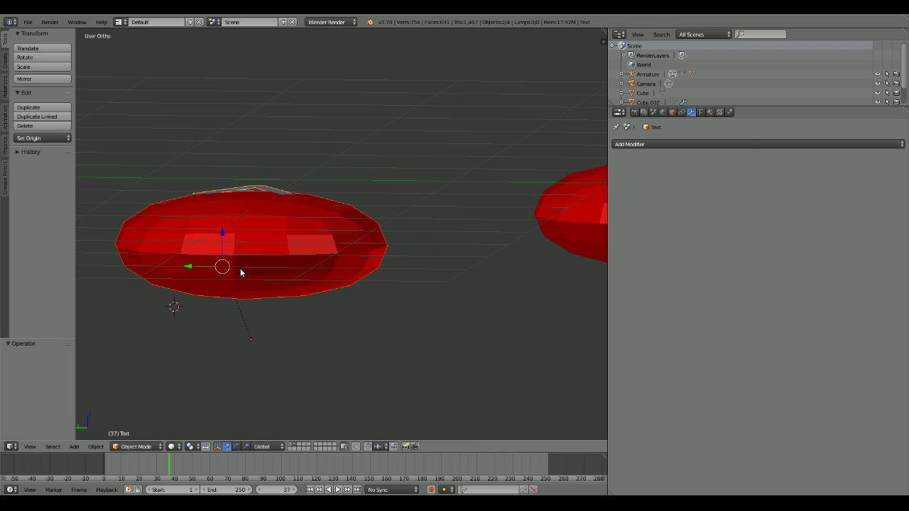
Step: Set the origins of the letter A and its red button to their geometry, leaving only the letter selected
{"action": "key", "text": "ctrl+shift+alt+c"}
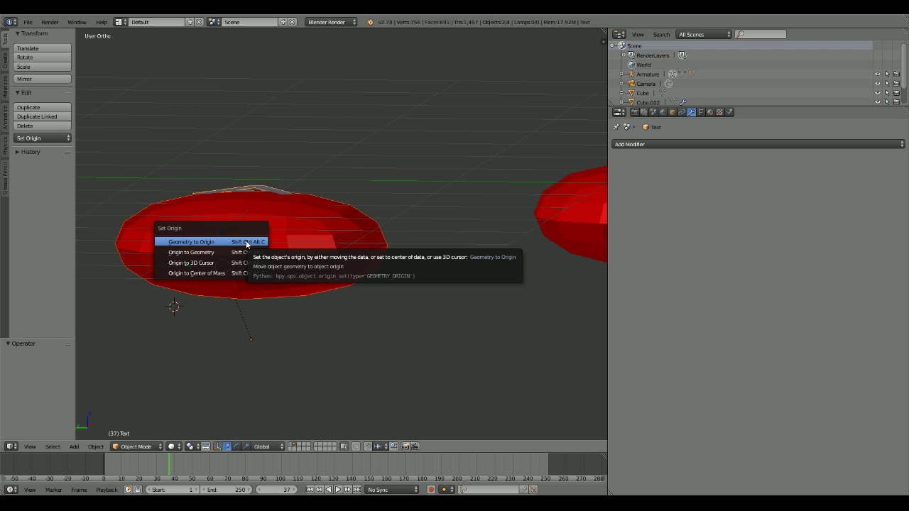
{"action": "left_click", "coordinate": [242, 252]}
{"action": "middle_click_drag", "start_coordinate": [282, 248], "coordinate": [218, 280]}
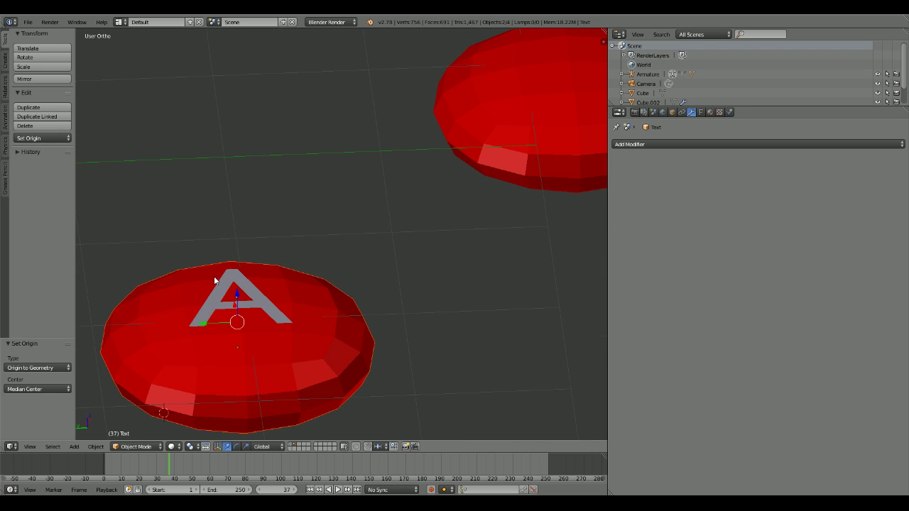
{"action": "right_click", "coordinate": [238, 294]}
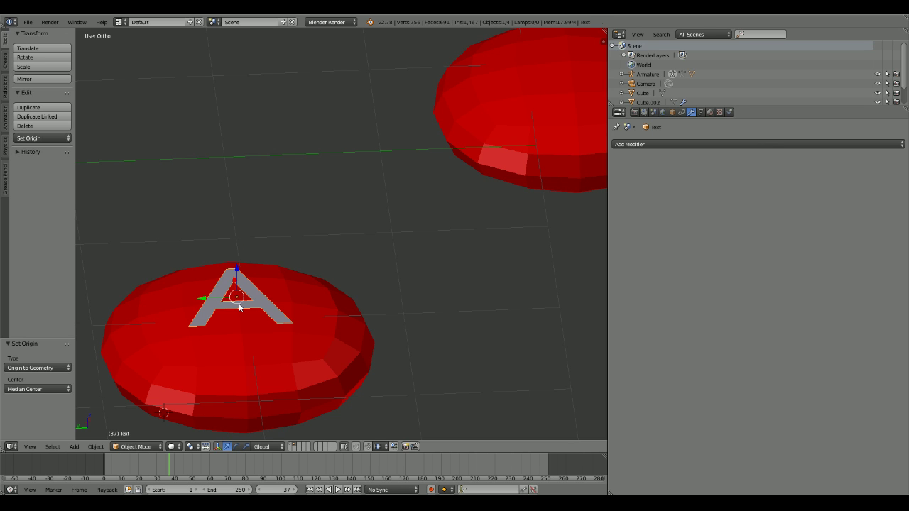
{"action": "right_click", "coordinate": [238, 304]}
Step: Add a second text object at the 3D cursor and move it about 2.28 units along X to red button Cube.002
{"action": "middle_click_drag", "start_coordinate": [377, 227], "coordinate": [293, 254], "text": "shift"}
{"action": "right_click", "coordinate": [405, 168]}
{"action": "middle_click_drag", "start_coordinate": [405, 168], "coordinate": [356, 256]}
{"action": "right_click", "coordinate": [102, 254]}
{"action": "scroll", "coordinate": [166, 278], "scroll_direction": "down", "scroll_amount": 2}
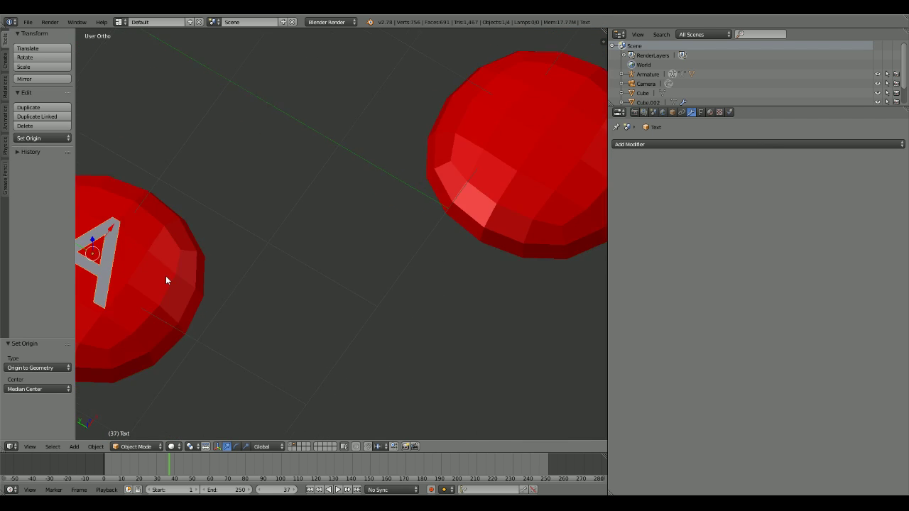
{"action": "right_click", "coordinate": [445, 186]}
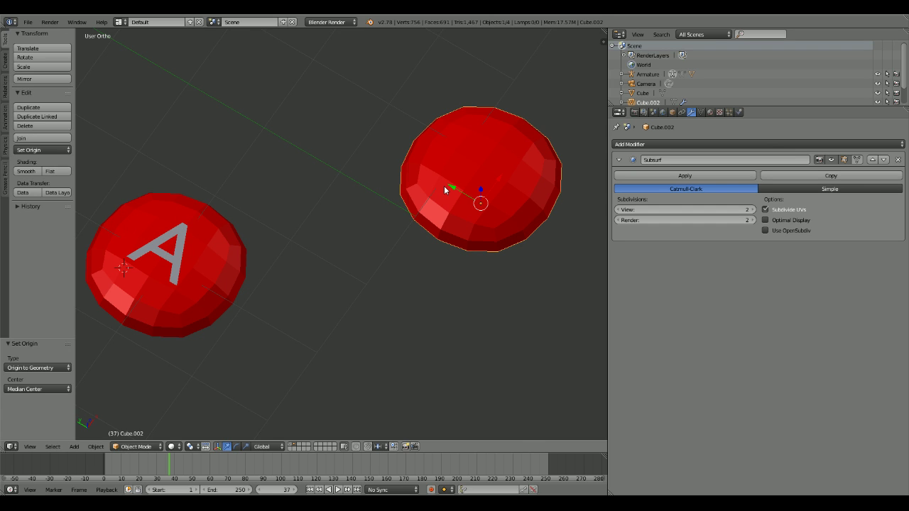
{"action": "key", "text": "shift+a"}
{"action": "left_click", "coordinate": [459, 180]}
{"action": "key", "text": "g"}
{"action": "key", "text": "x"}
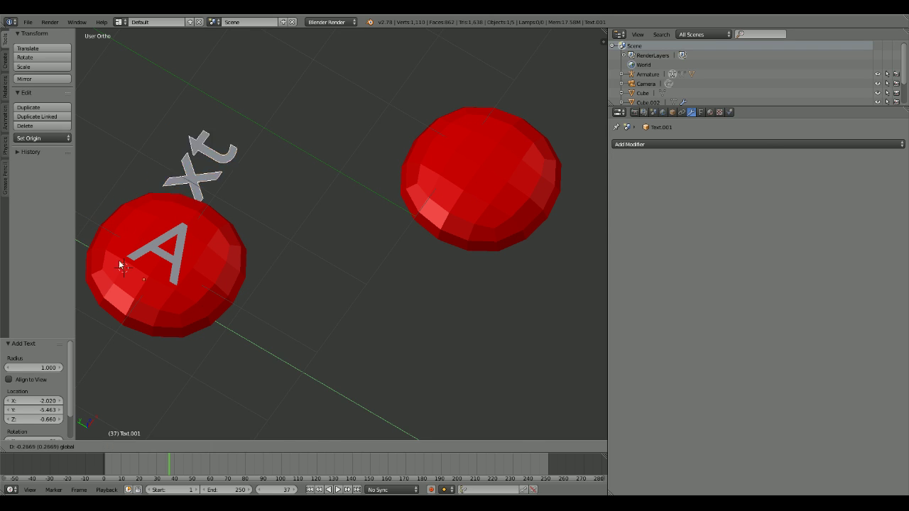
{"action": "left_click", "coordinate": [466, 213]}
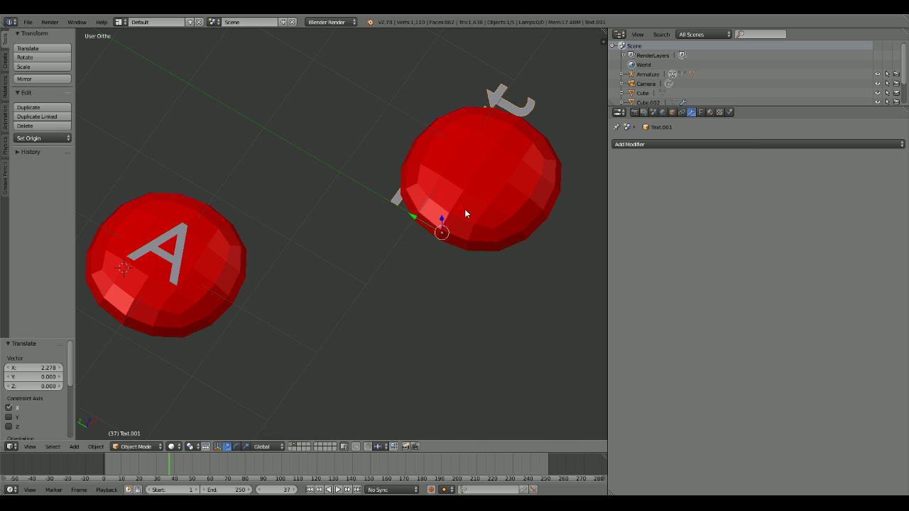
Step: Raise the second text object about 0.74 units along Z above red button Cube.002
{"action": "key", "text": "g"}
{"action": "key", "text": "z"}
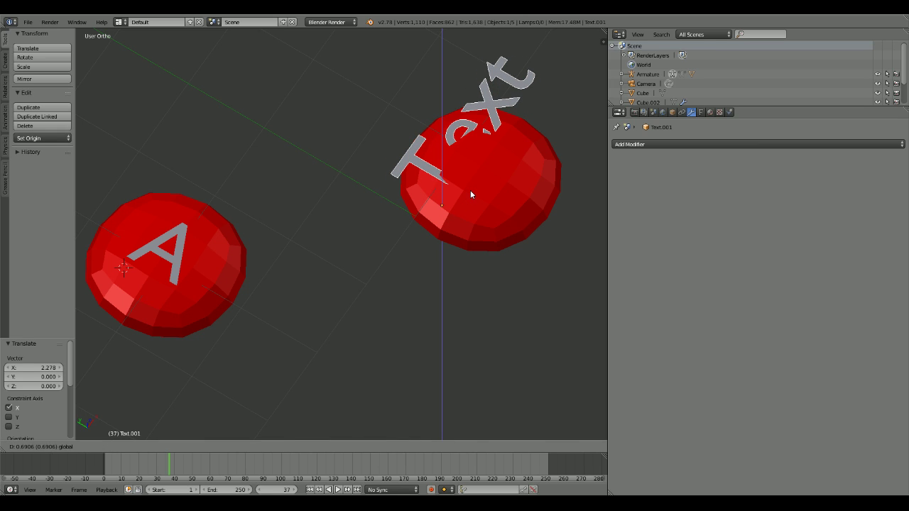
{"action": "left_click", "coordinate": [472, 189]}
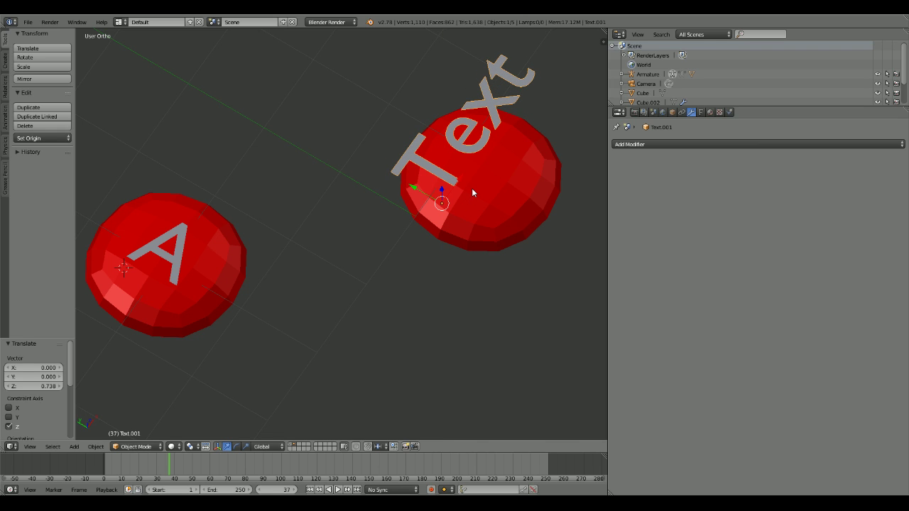
Step: Try rotating the second text object about Z by 390 degrees, clearing the entered angles
{"action": "type", "text": "r"}
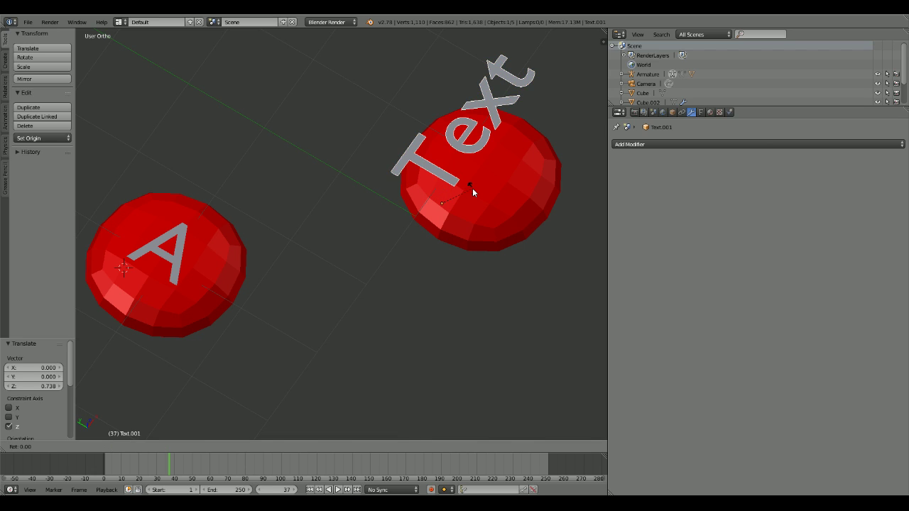
{"action": "type", "text": "390z"}
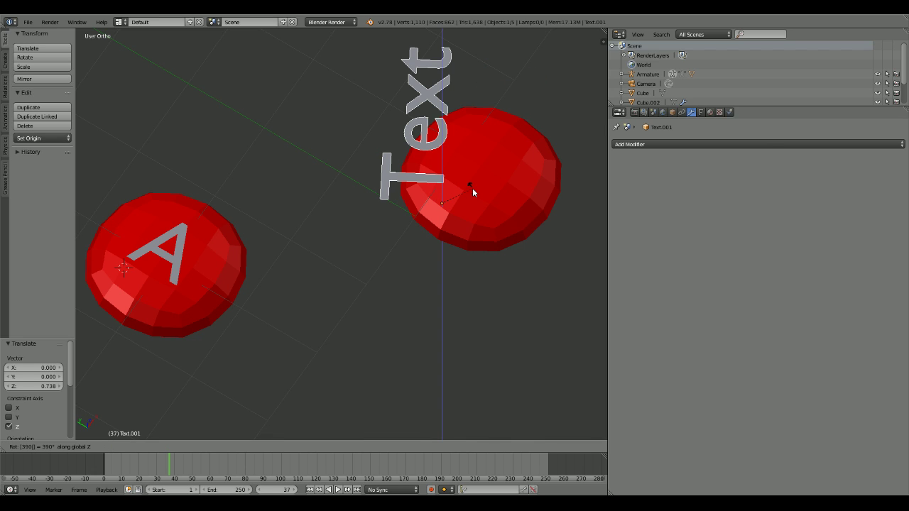
{"action": "key", "text": "BackSpace"}
{"action": "key", "text": "BackSpace"}
{"action": "key", "text": "BackSpace"}
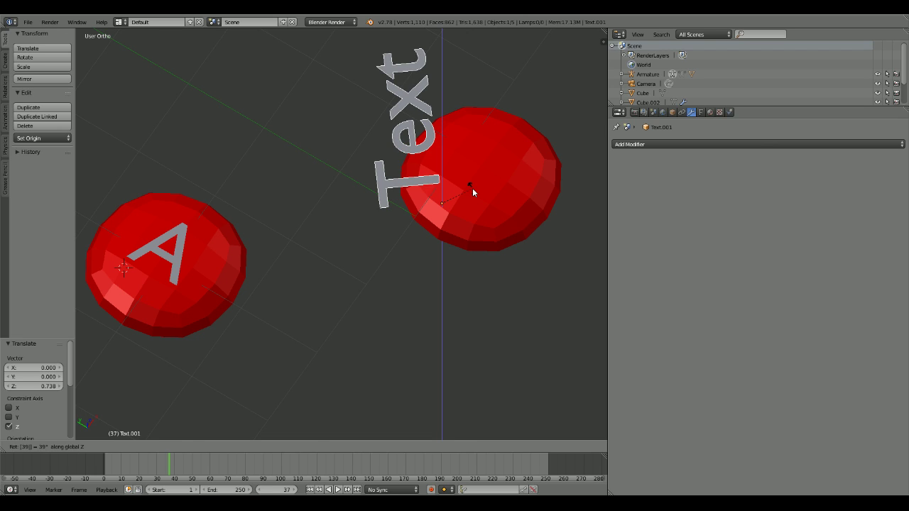
{"action": "type", "text": "420"}
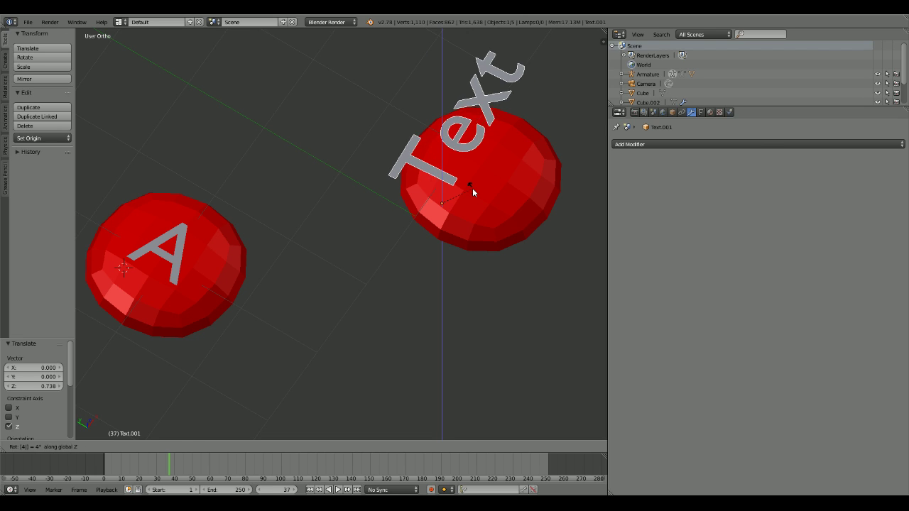
{"action": "key", "text": "BackSpace"}
{"action": "key", "text": "BackSpace"}
{"action": "key", "text": "BackSpace"}
{"action": "key", "text": "BackSpace"}
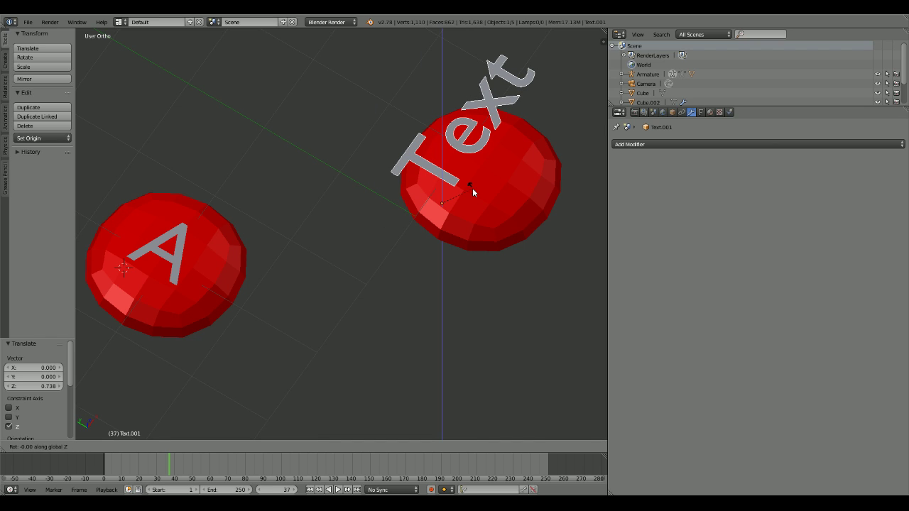
{"action": "type", "text": "09"}
{"action": "key", "text": "BackSpace"}
{"action": "key", "text": "BackSpace"}
Step: Rotate the second text object about Z three times by 90 degrees each
{"action": "type", "text": "90z"}
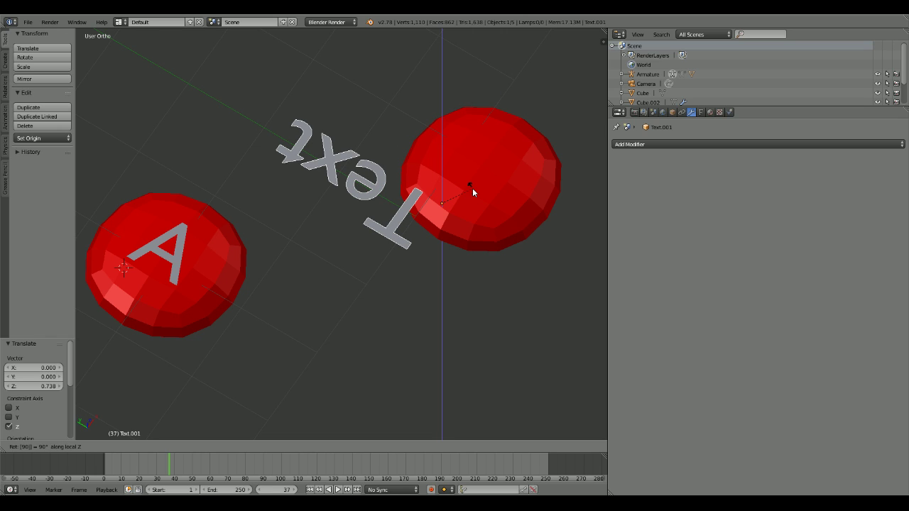
{"action": "key", "text": "Return"}
{"action": "type", "text": "r"}
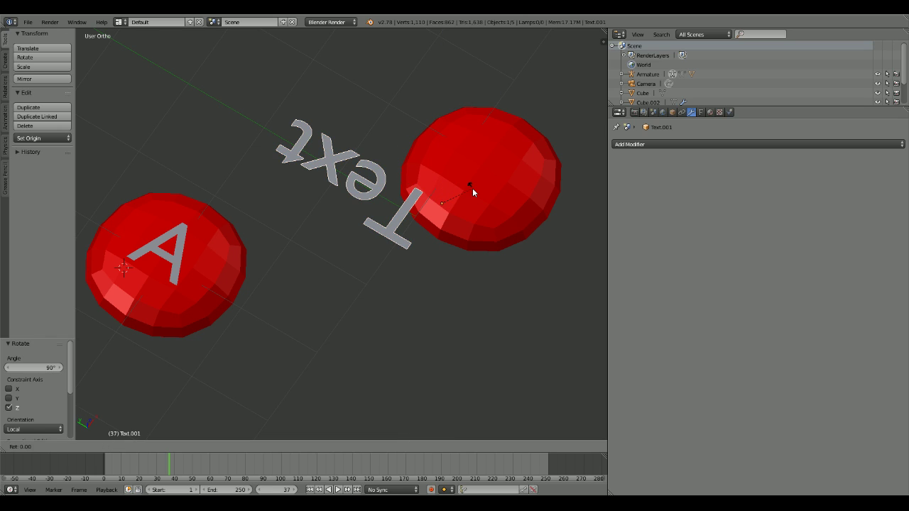
{"action": "type", "text": "90z"}
{"action": "key", "text": "Return"}
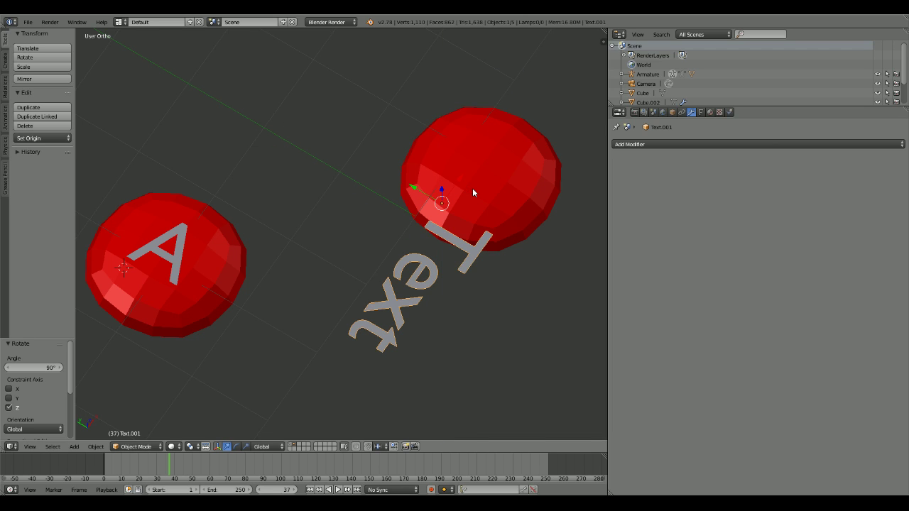
{"action": "key", "text": "r"}
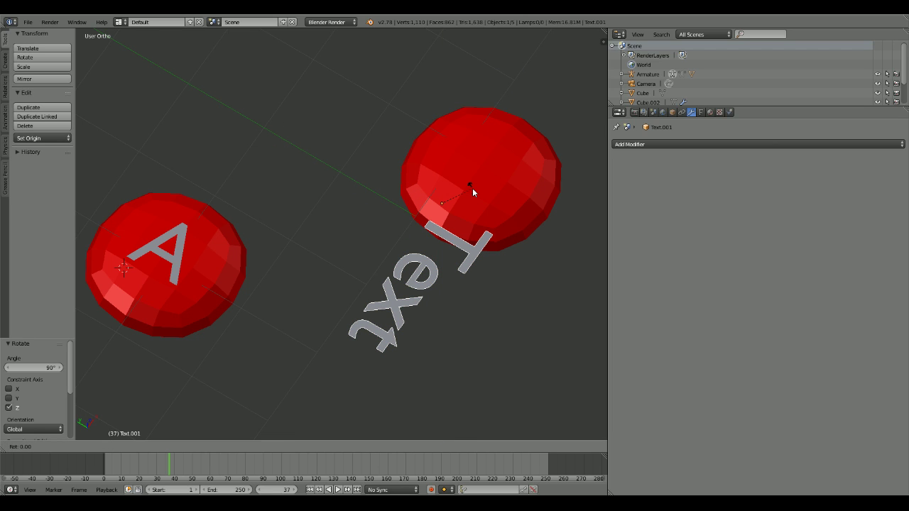
{"action": "type", "text": "90z"}
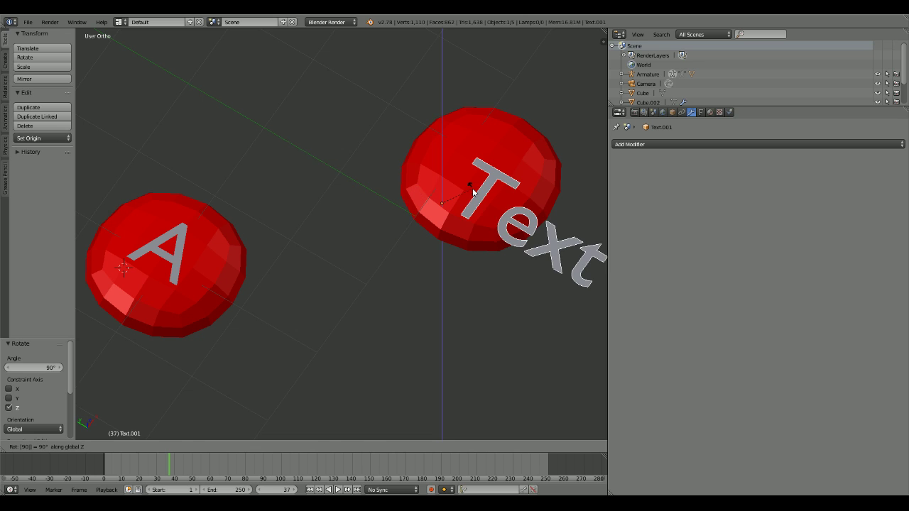
{"action": "key", "text": "Return"}
Step: Move the rotated text object along X so its first letter sits over red button Cube.002
{"action": "middle_click_drag", "start_coordinate": [473, 192], "coordinate": [361, 323], "text": "shift"}
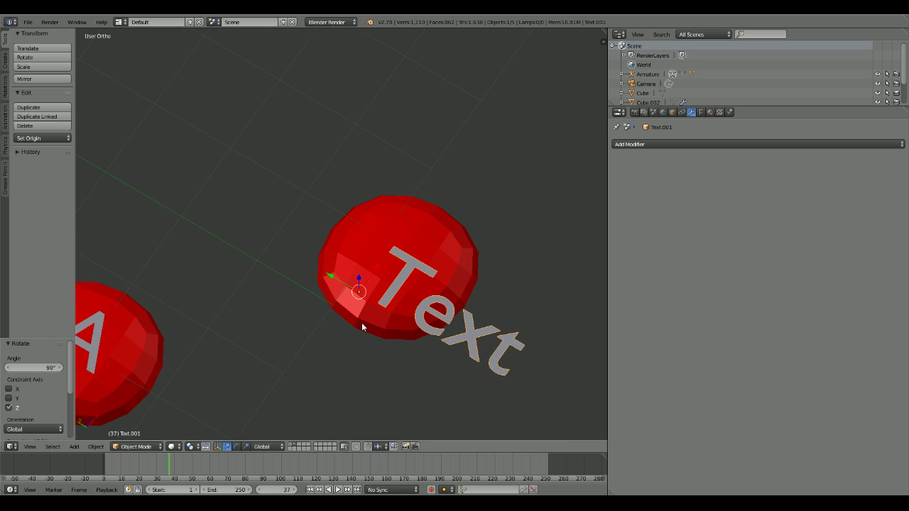
{"action": "key", "text": "g"}
{"action": "key", "text": "x"}
{"action": "left_click", "coordinate": [389, 251]}
Step: Replace the second text object's default wording with the letter B and return to Object Mode
{"action": "key", "text": "Tab"}
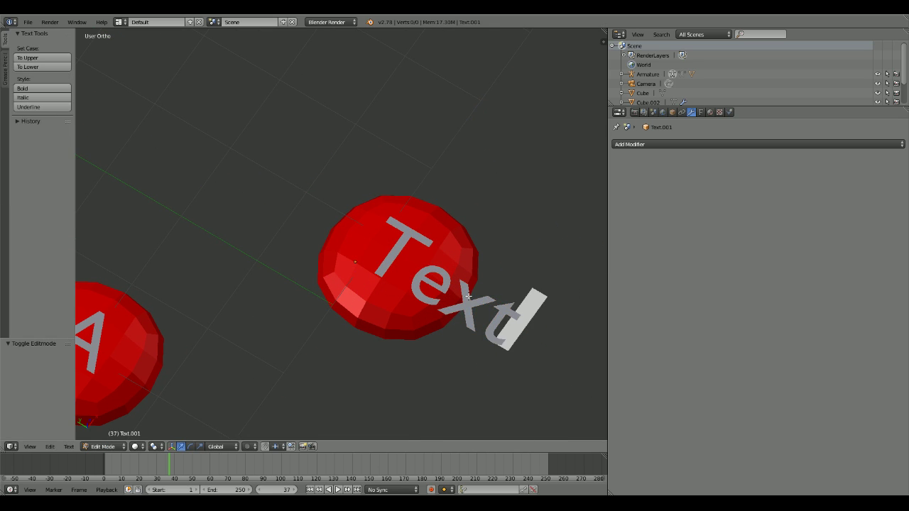
{"action": "key", "text": "BackSpace"}
{"action": "key", "text": "BackSpace"}
{"action": "key", "text": "BackSpace"}
{"action": "key", "text": "BackSpace"}
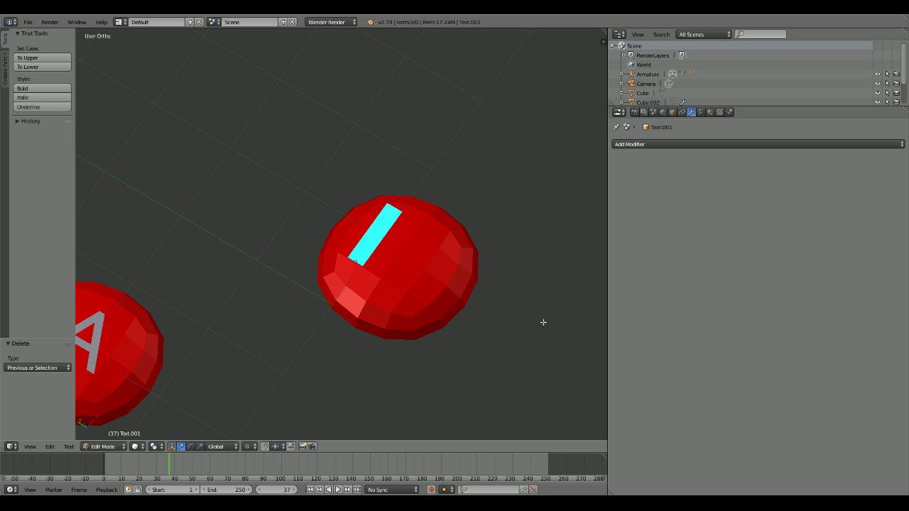
{"action": "type", "text": "B"}
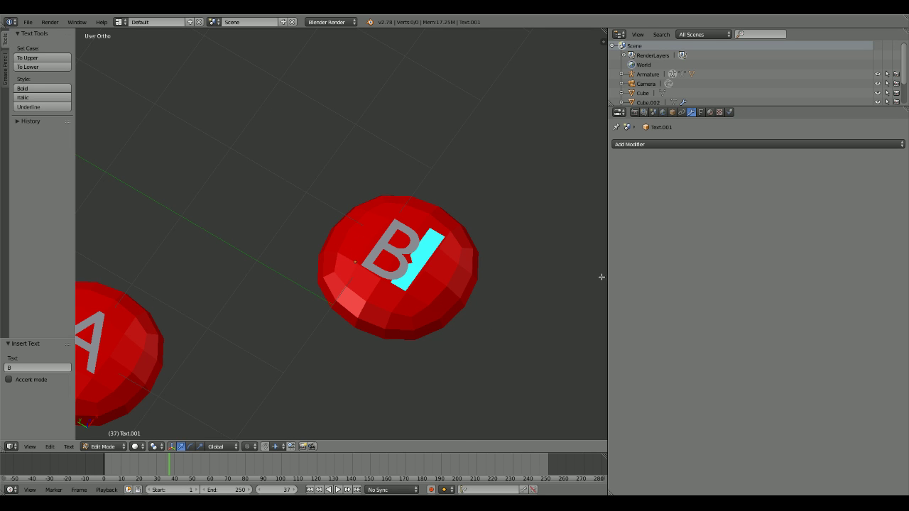
{"action": "middle_click_drag", "start_coordinate": [603, 272], "coordinate": [427, 215]}
{"action": "key", "text": "Tab"}
Step: Parent red button Cube.002 to the letter B using the Object parent type
{"action": "right_click", "coordinate": [405, 263]}
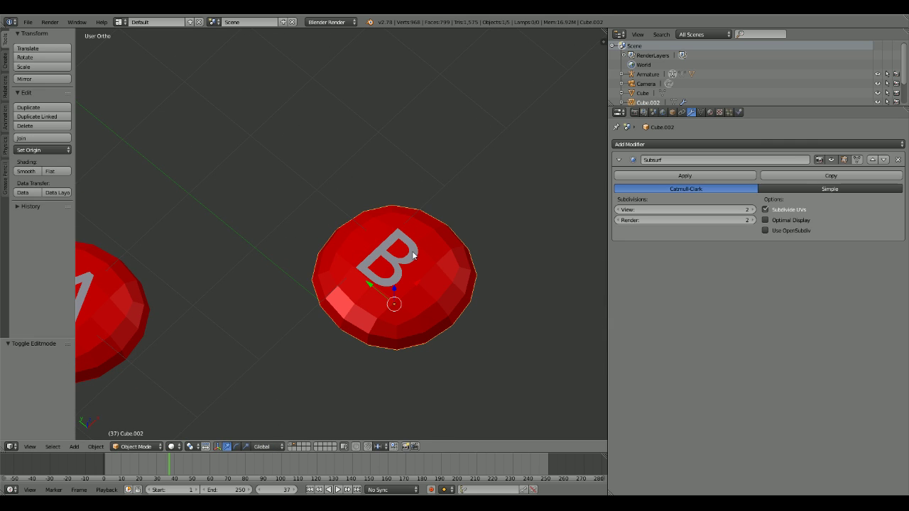
{"action": "right_click", "coordinate": [410, 255], "text": "shift"}
{"action": "key", "text": "ctrl+p"}
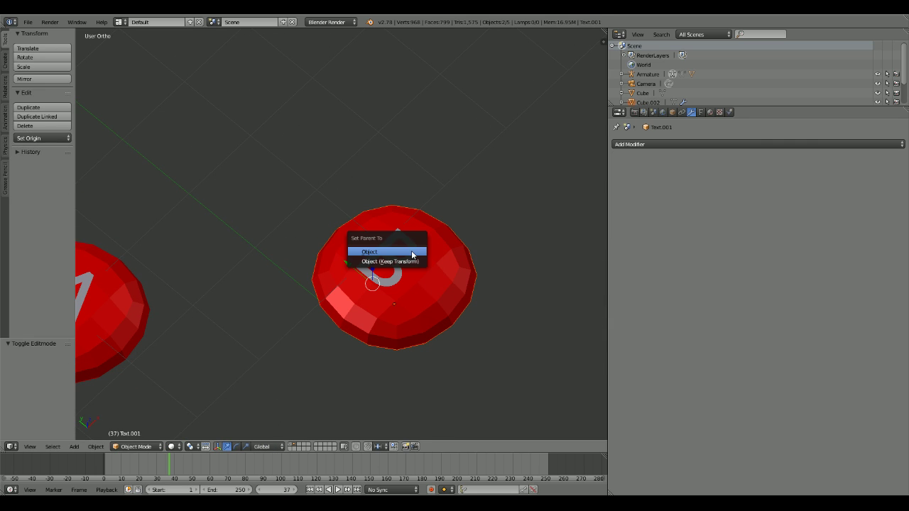
{"action": "left_click", "coordinate": [412, 254]}
Step: Select the cross-shaped pad
{"action": "scroll", "coordinate": [280, 257], "scroll_direction": "down", "scroll_amount": 4}
{"action": "middle_click_drag", "start_coordinate": [280, 257], "coordinate": [293, 323]}
{"action": "right_click", "coordinate": [239, 238]}
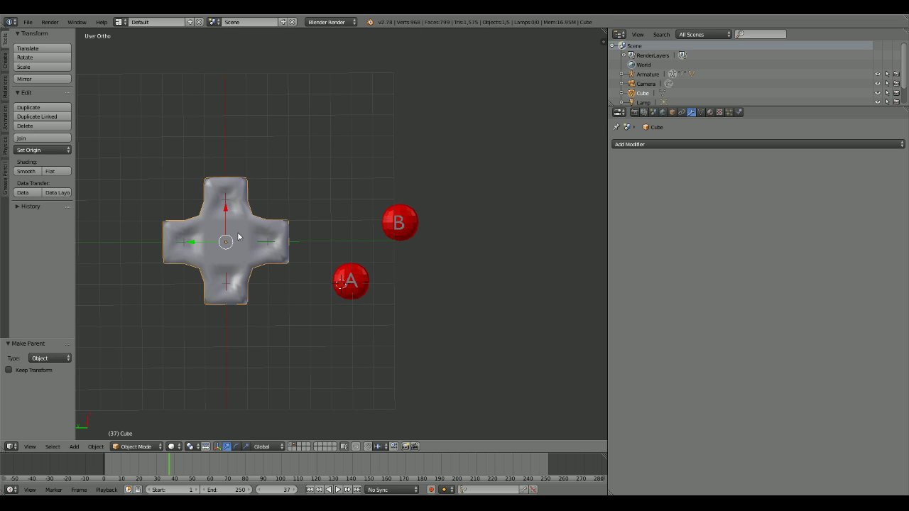
{"action": "key", "text": "Tab"}
{"action": "scroll", "coordinate": [239, 234], "scroll_direction": "up", "scroll_amount": 8}
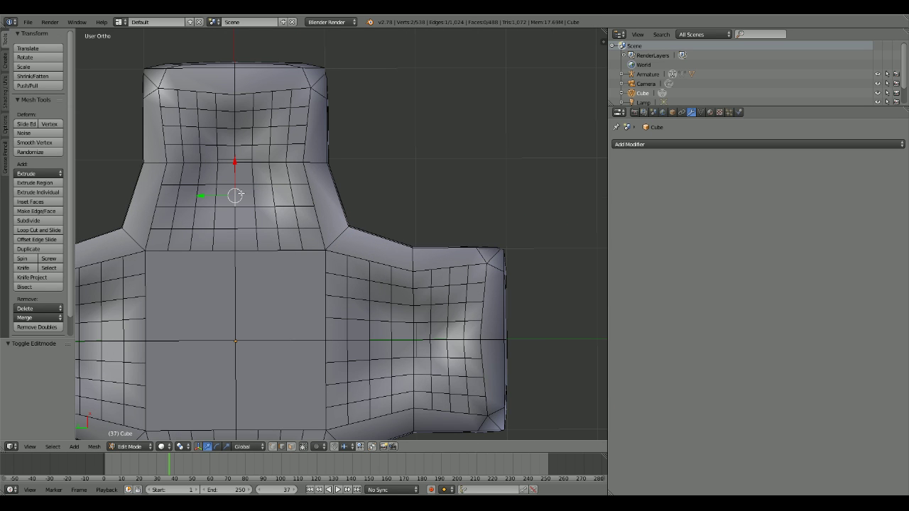
{"action": "mouse_move", "coordinate": [269, 150]}
{"action": "left_mouse_down", "text": "ctrl"}
{"action": "mouse_move", "coordinate": [248, 250]}
{"action": "mouse_move", "coordinate": [270, 152]}
{"action": "left_mouse_up", "text": "ctrl"}
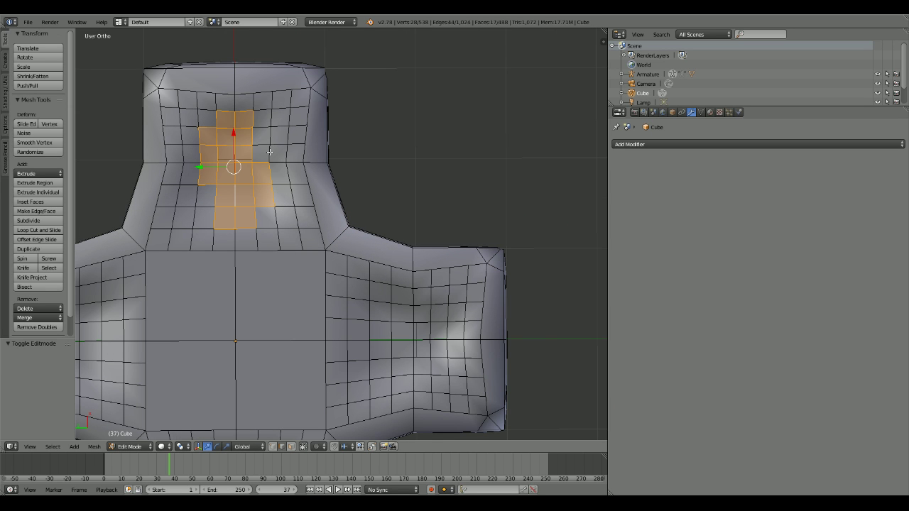
{"action": "left_click_drag", "start_coordinate": [245, 103], "coordinate": [272, 128], "text": "ctrl"}
{"action": "key", "text": "a"}
{"action": "key", "text": "Tab"}
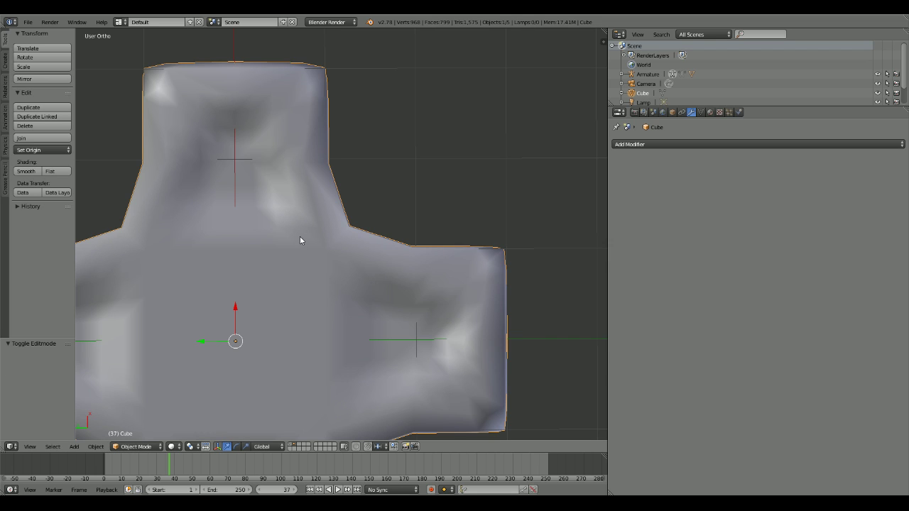
{"action": "middle_click_drag", "start_coordinate": [300, 235], "coordinate": [337, 217]}
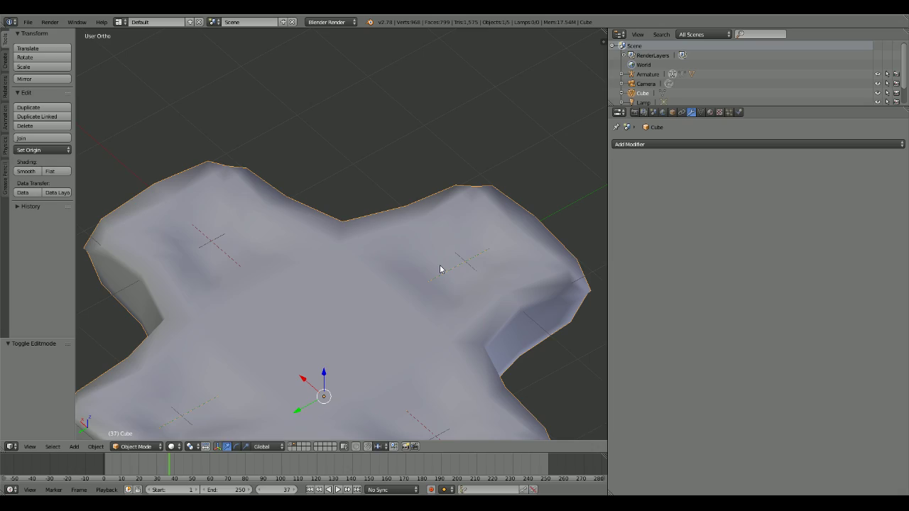
Step: Enter Edit Mode on the cross-shaped pad with face selection and select twelve faces in the recess of its negative Y arm
{"action": "key", "text": "Tab"}
{"action": "middle_click_drag", "start_coordinate": [440, 269], "coordinate": [445, 245]}
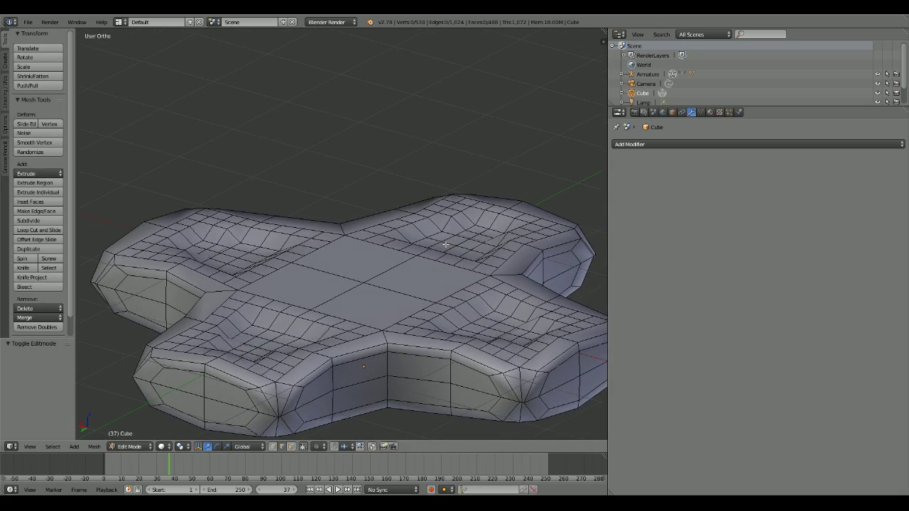
{"action": "left_click", "coordinate": [291, 447]}
{"action": "middle_click_drag", "start_coordinate": [412, 284], "coordinate": [391, 316]}
{"action": "right_click", "coordinate": [480, 243]}
{"action": "right_click", "coordinate": [491, 253], "text": "shift"}
{"action": "right_click", "coordinate": [479, 260], "text": "shift"}
{"action": "right_click", "coordinate": [466, 251], "text": "shift"}
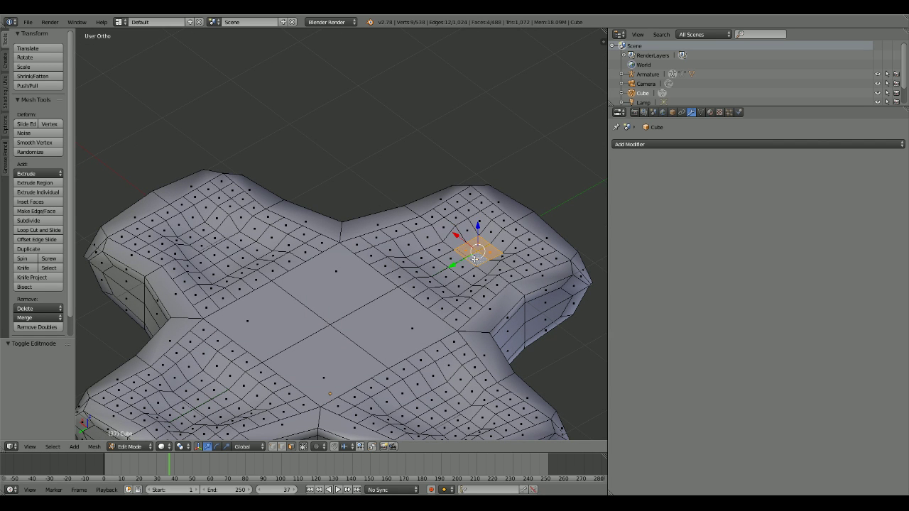
{"action": "right_click", "coordinate": [440, 250], "text": "shift"}
{"action": "right_click", "coordinate": [456, 263], "text": "shift"}
{"action": "right_click", "coordinate": [451, 264], "text": "shift"}
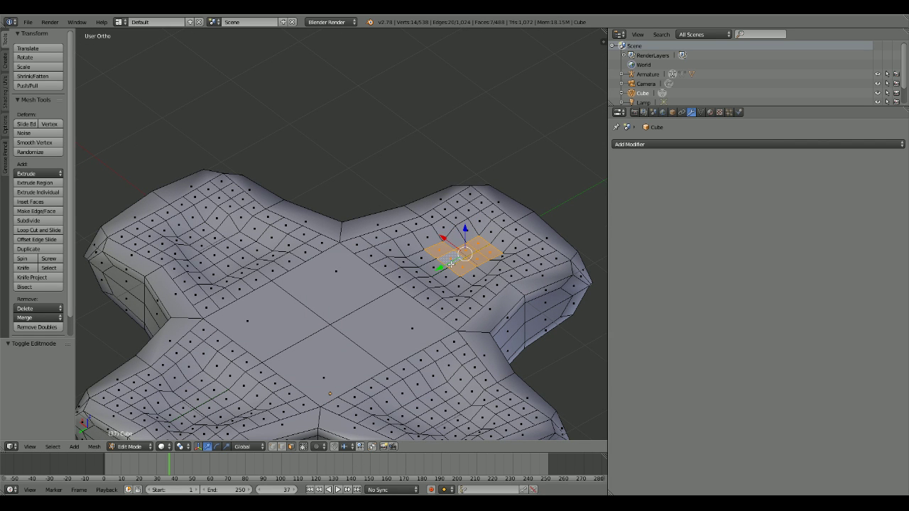
{"action": "right_click", "coordinate": [474, 276], "text": "shift"}
{"action": "right_click", "coordinate": [459, 286], "text": "shift"}
{"action": "right_click", "coordinate": [445, 277], "text": "shift"}
{"action": "right_click", "coordinate": [432, 268], "text": "shift"}
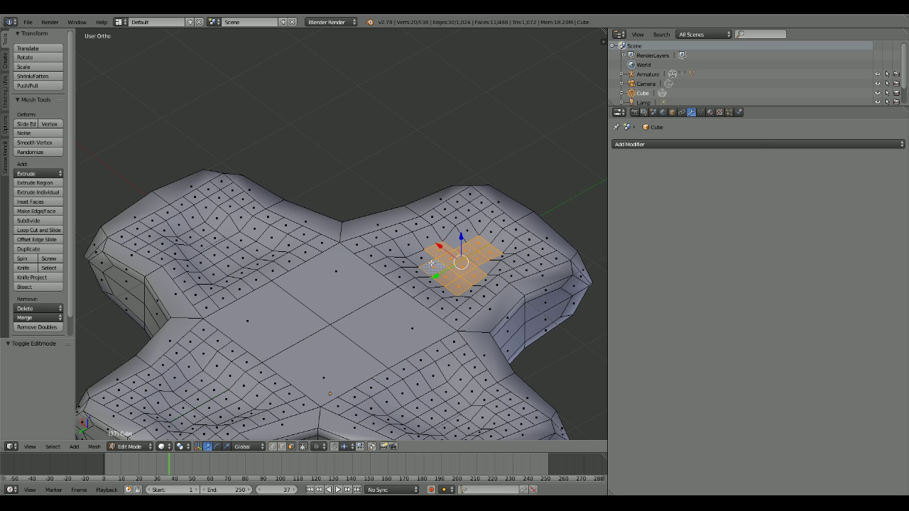
{"action": "right_click", "coordinate": [425, 259], "text": "shift"}
Step: Add twelve faces in the recess of the pad's positive X arm to the selection
{"action": "right_click", "coordinate": [260, 249], "text": "shift"}
{"action": "right_click", "coordinate": [243, 254], "text": "shift"}
{"action": "right_click", "coordinate": [229, 260], "text": "shift"}
{"action": "right_click", "coordinate": [213, 273], "text": "shift"}
{"action": "right_click", "coordinate": [200, 263], "text": "shift"}
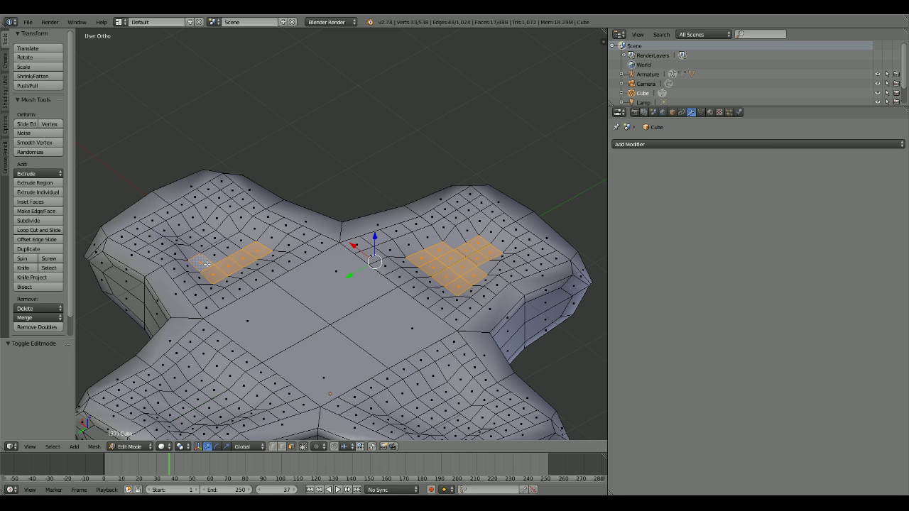
{"action": "right_click", "coordinate": [214, 257], "text": "shift"}
{"action": "right_click", "coordinate": [226, 250], "text": "shift"}
{"action": "right_click", "coordinate": [239, 245], "text": "shift"}
{"action": "right_click", "coordinate": [219, 239], "text": "shift"}
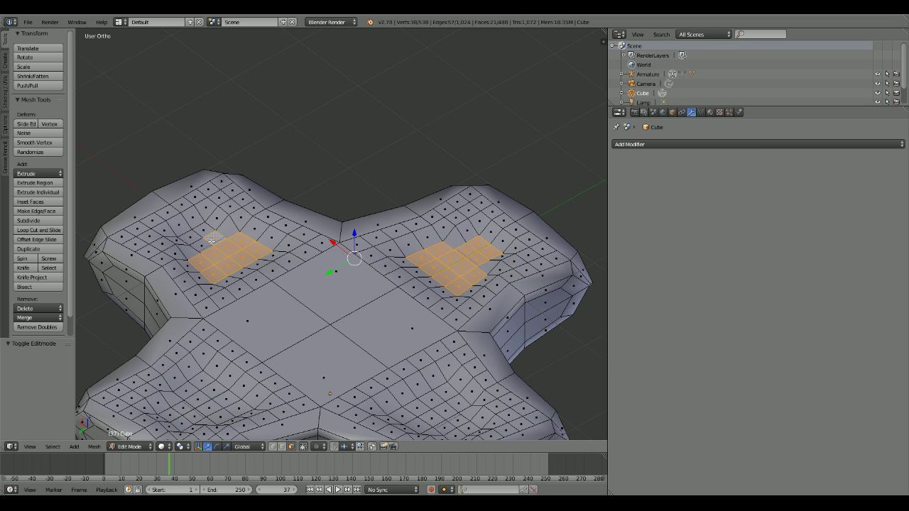
{"action": "right_click", "coordinate": [203, 245], "text": "shift"}
{"action": "right_click", "coordinate": [192, 237], "text": "shift"}
{"action": "right_click", "coordinate": [206, 232], "text": "shift"}
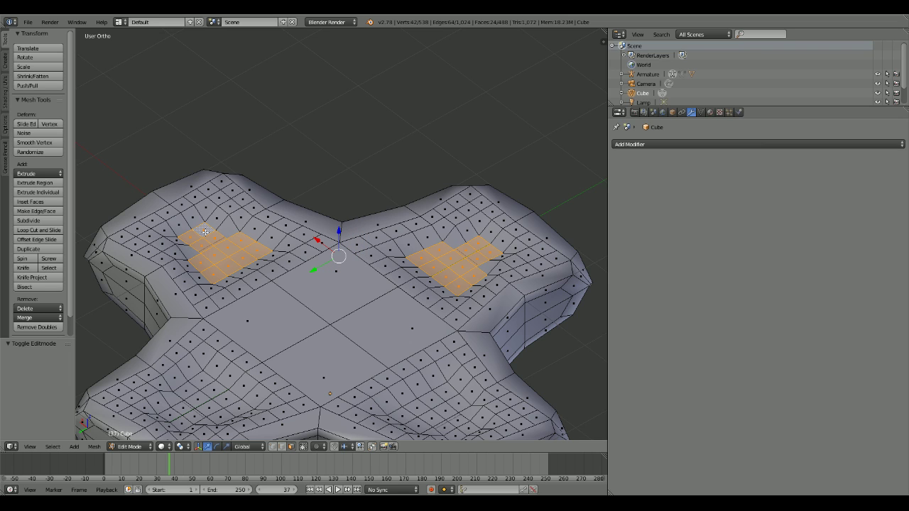
Step: Add twelve faces in the recess of the pad's positive Y arm to the selection
{"action": "right_click", "coordinate": [202, 380], "text": "shift"}
{"action": "right_click", "coordinate": [213, 390], "text": "shift"}
{"action": "right_click", "coordinate": [225, 400], "text": "shift"}
{"action": "right_click", "coordinate": [239, 408], "text": "shift"}
{"action": "right_click", "coordinate": [211, 410], "text": "shift"}
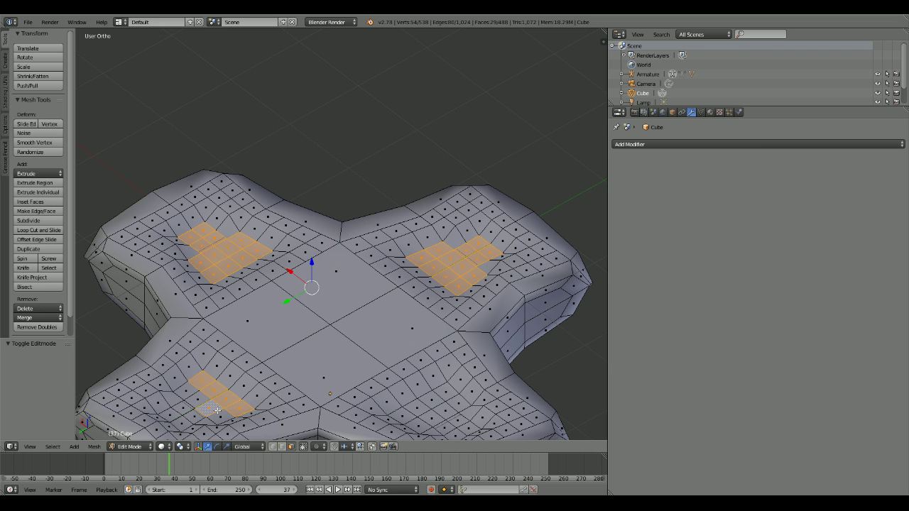
{"action": "right_click", "coordinate": [197, 399], "text": "shift"}
{"action": "right_click", "coordinate": [187, 391], "text": "shift"}
{"action": "right_click", "coordinate": [221, 417], "text": "shift"}
{"action": "right_click", "coordinate": [190, 417], "text": "shift"}
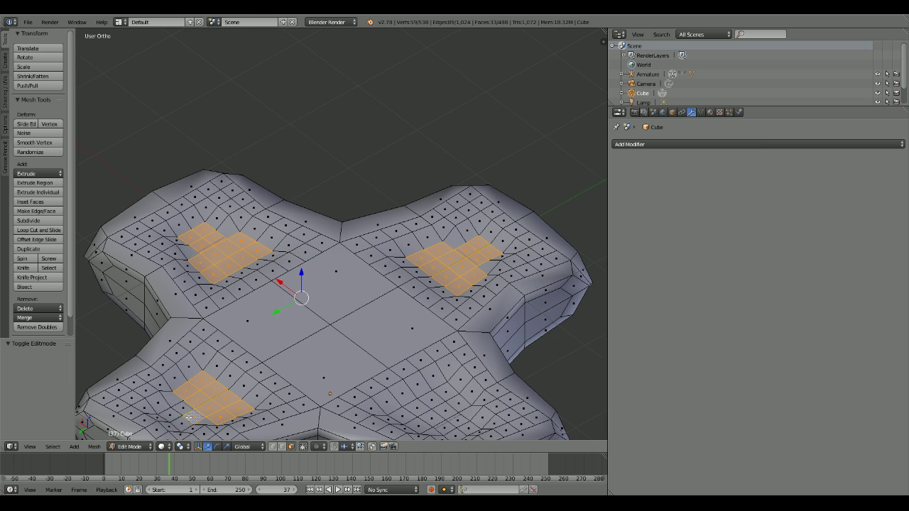
{"action": "right_click", "coordinate": [182, 410], "text": "shift"}
{"action": "right_click", "coordinate": [170, 414], "text": "shift"}
{"action": "right_click", "coordinate": [184, 423], "text": "shift"}
Step: Add twelve faces in the recess of the pad's negative X arm to the selection
{"action": "right_click", "coordinate": [401, 417], "text": "shift"}
{"action": "right_click", "coordinate": [420, 408], "text": "shift"}
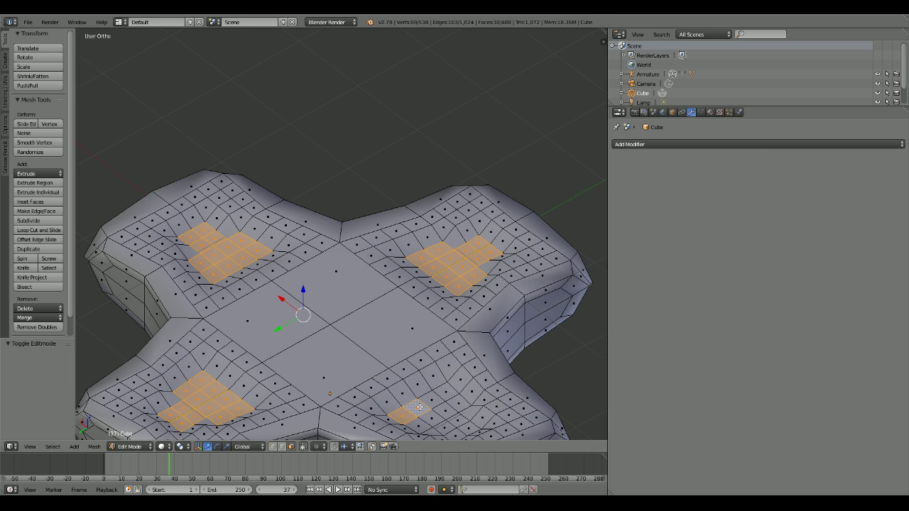
{"action": "right_click", "coordinate": [430, 401], "text": "shift"}
{"action": "right_click", "coordinate": [447, 391], "text": "shift"}
{"action": "right_click", "coordinate": [459, 403], "text": "shift"}
{"action": "right_click", "coordinate": [446, 412], "text": "shift"}
{"action": "right_click", "coordinate": [423, 426], "text": "shift"}
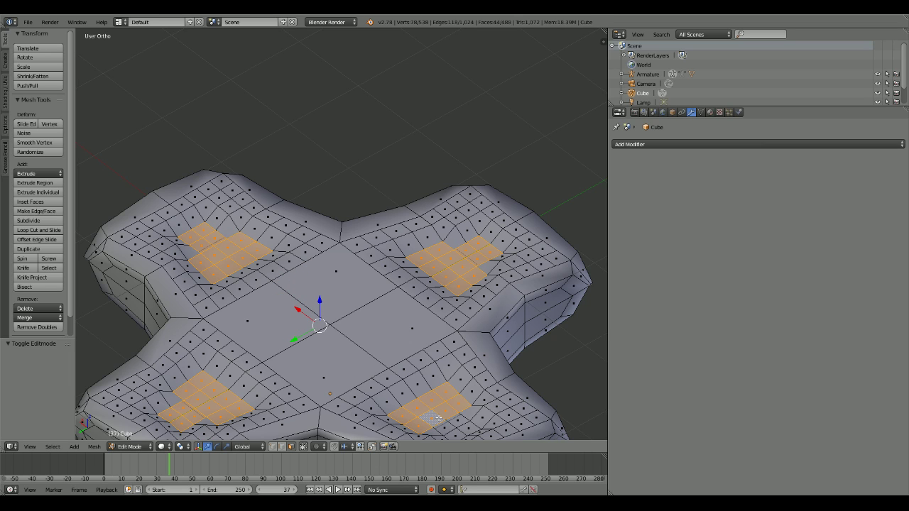
{"action": "right_click", "coordinate": [439, 425], "text": "shift"}
{"action": "right_click", "coordinate": [453, 431], "text": "shift"}
{"action": "right_click", "coordinate": [469, 428], "text": "shift"}
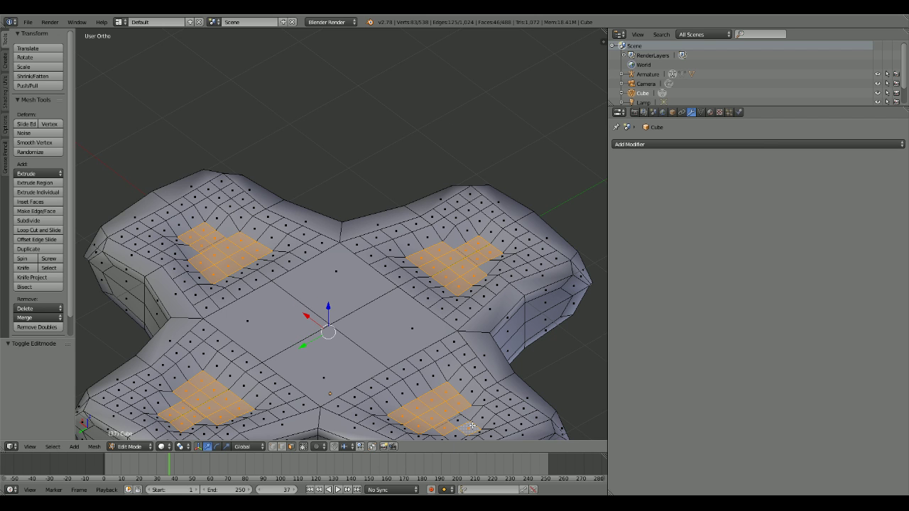
{"action": "right_click", "coordinate": [459, 420], "text": "shift"}
{"action": "right_click", "coordinate": [456, 435], "text": "shift"}
Step: Separate the selected arrow-shaped faces on the pad's four arms into their own object
{"action": "middle_click_drag", "start_coordinate": [456, 435], "coordinate": [347, 312]}
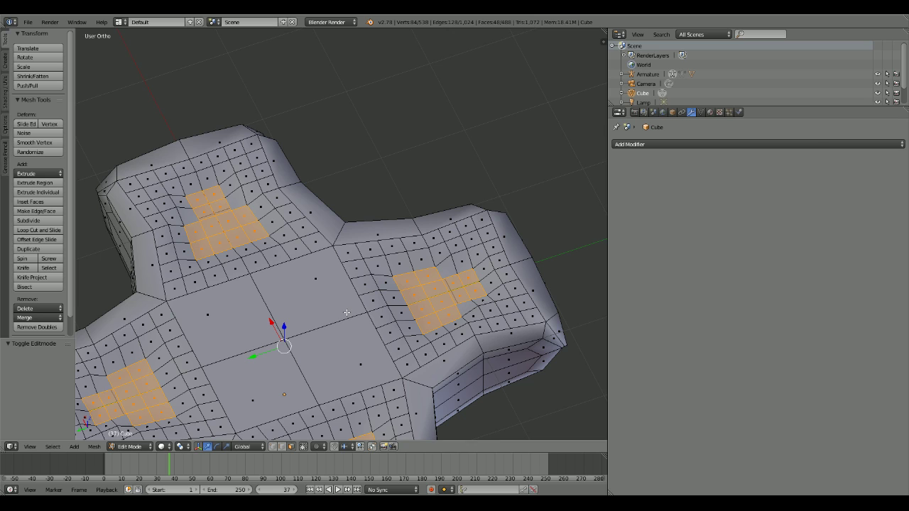
{"action": "left_click", "coordinate": [675, 145]}
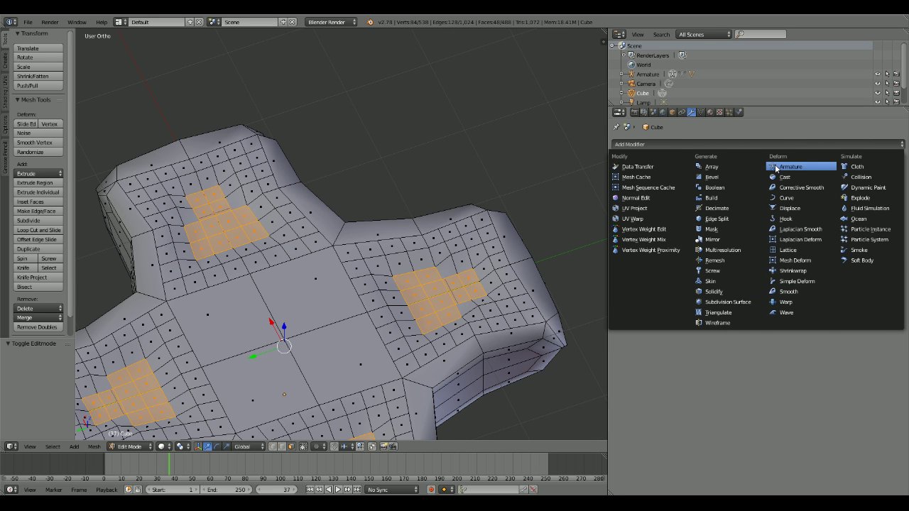
{"action": "left_click", "coordinate": [709, 112]}
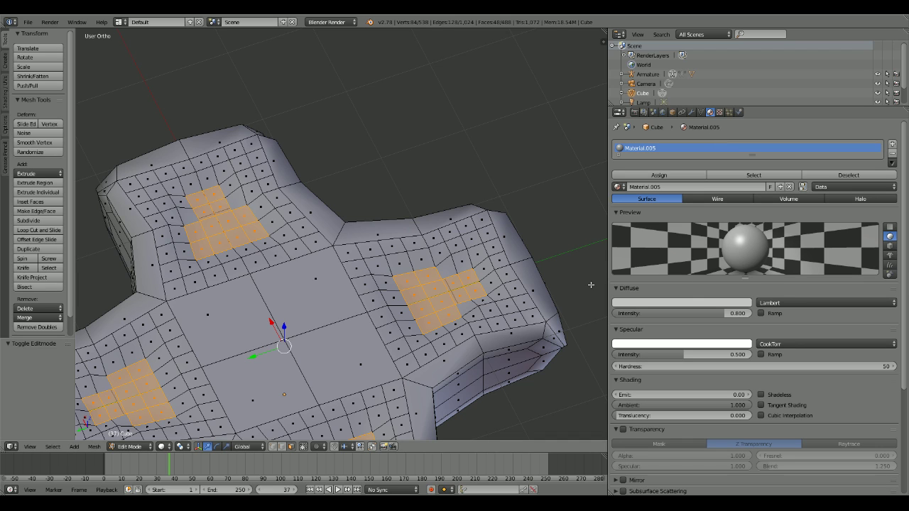
{"action": "key", "text": "ctrl+v"}
{"action": "mouse_move", "coordinate": [215, 241]}
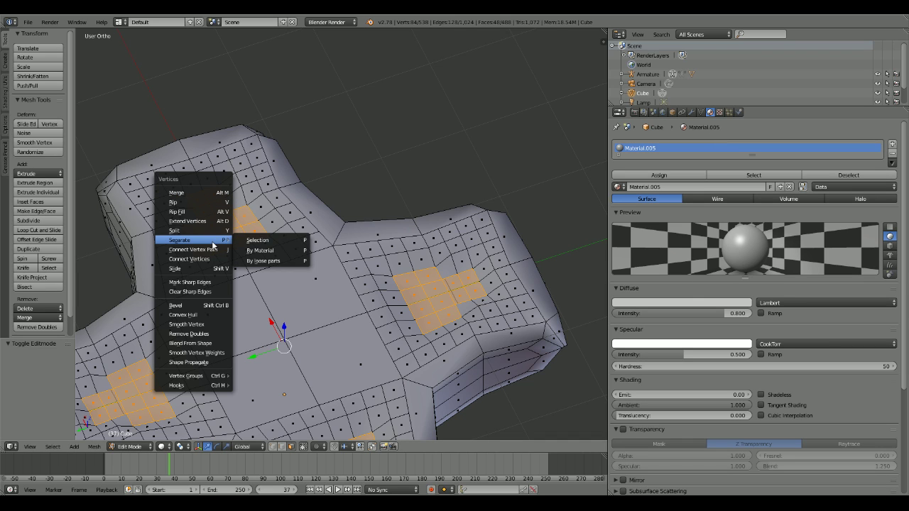
{"action": "left_click", "coordinate": [256, 241]}
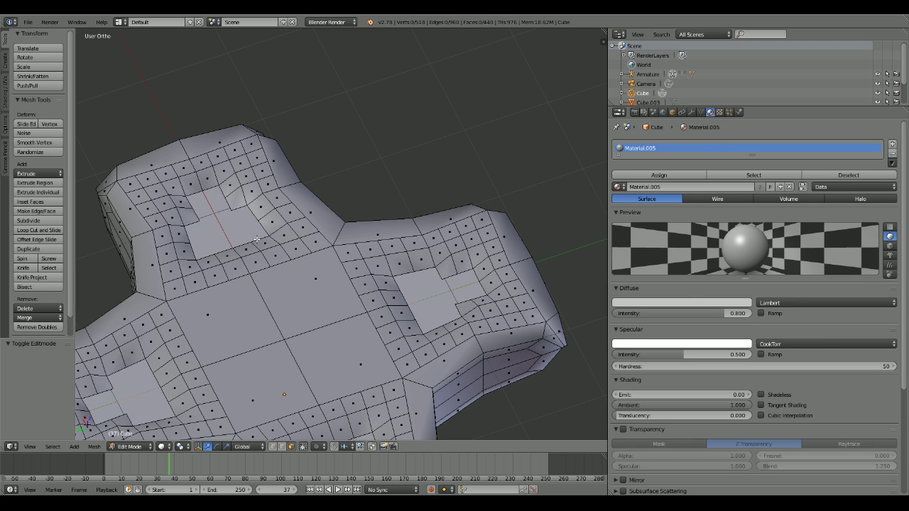
Step: In Object Mode, copy the separated arrow object, delete the original and paste the copy in its place
{"action": "key", "text": "Tab"}
{"action": "right_click", "coordinate": [437, 292]}
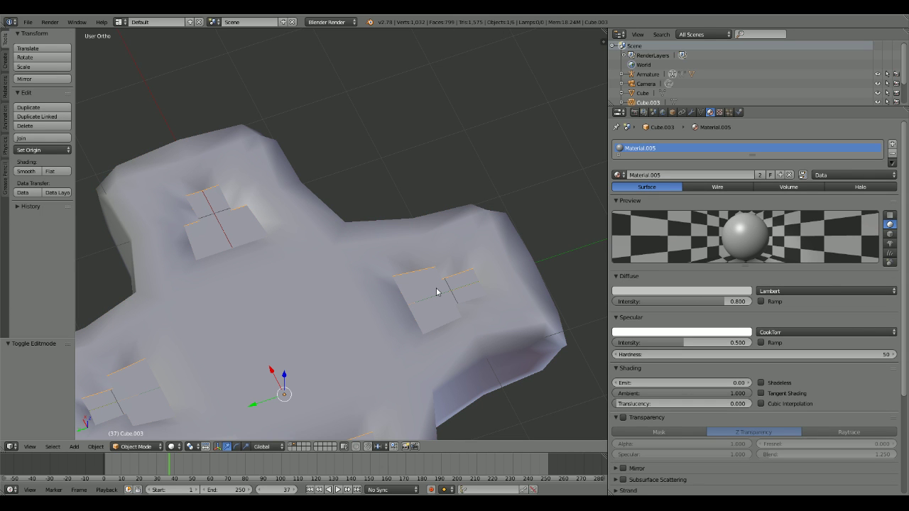
{"action": "key", "text": "ctrl+c"}
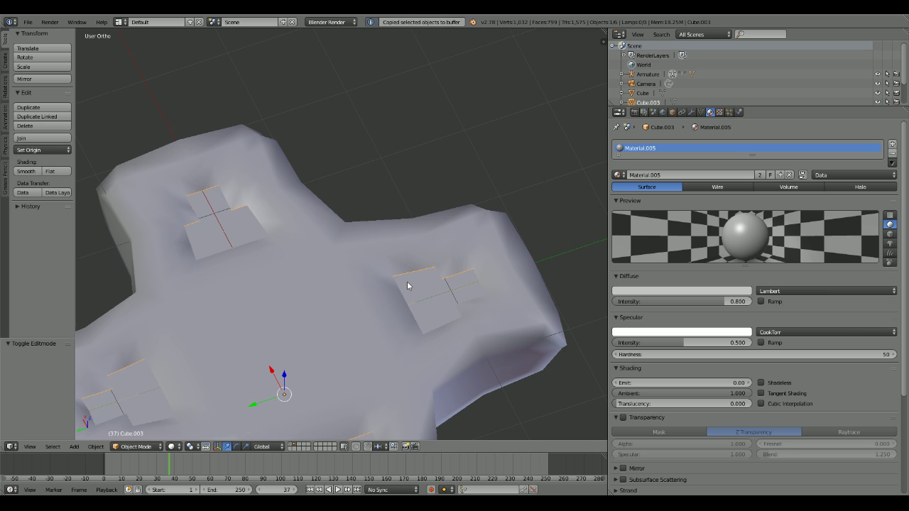
{"action": "key", "text": "ctrl+v"}
{"action": "left_click", "coordinate": [407, 280]}
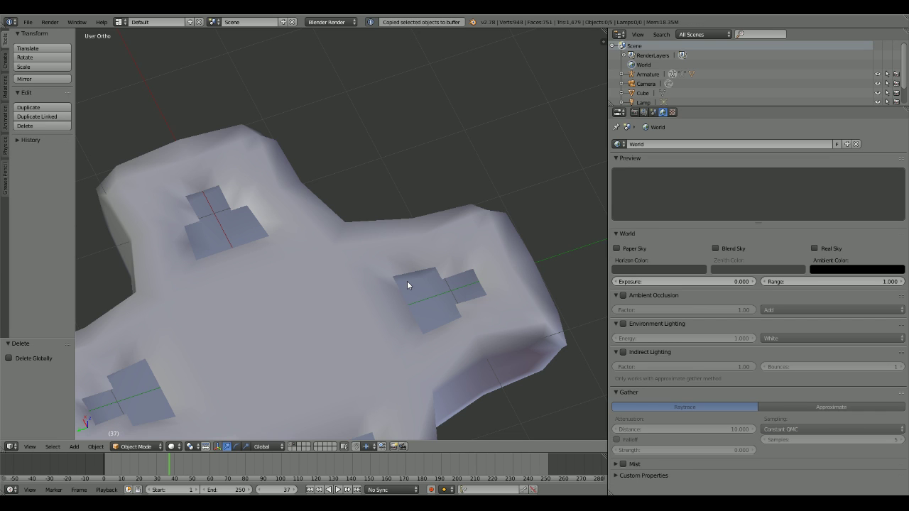
{"action": "right_click", "coordinate": [428, 298]}
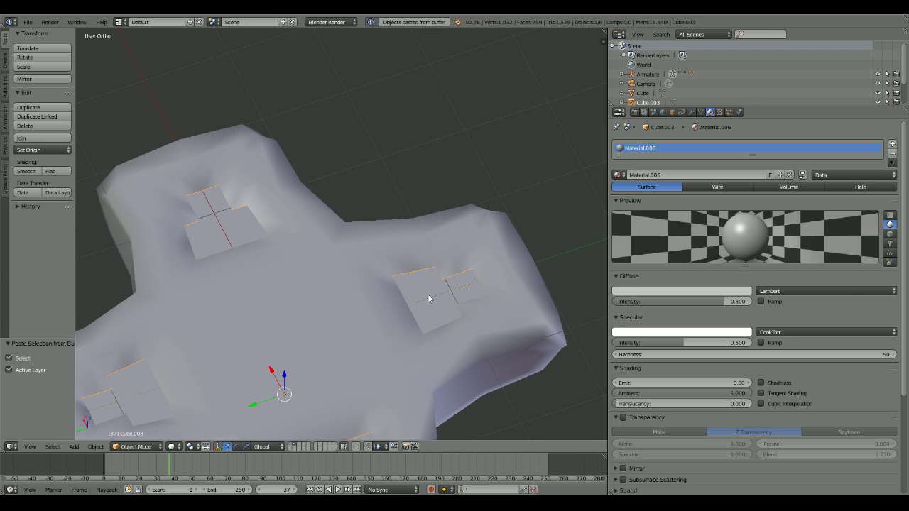
Step: Darken the diffuse colour of the pasted arrow object's material to a deeper grey and deselect all objects
{"action": "left_click", "coordinate": [711, 291]}
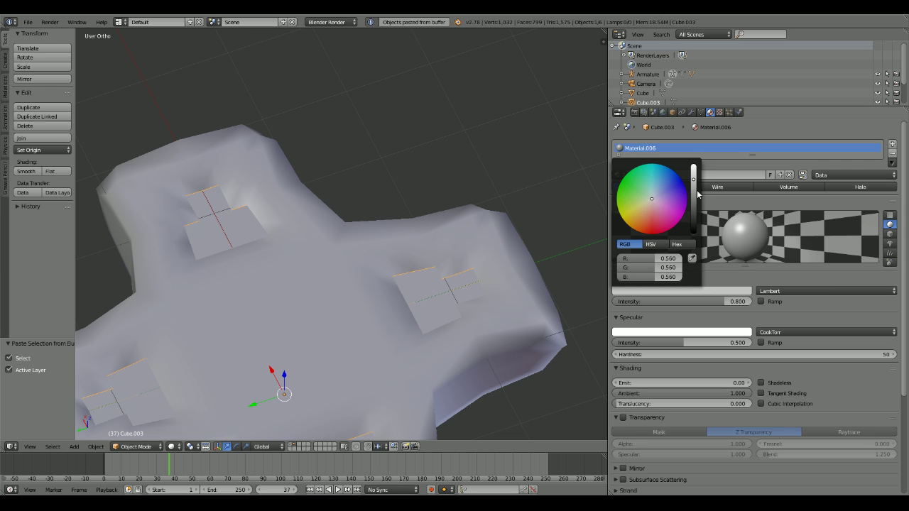
{"action": "left_click", "coordinate": [695, 193]}
{"action": "right_click", "coordinate": [406, 245]}
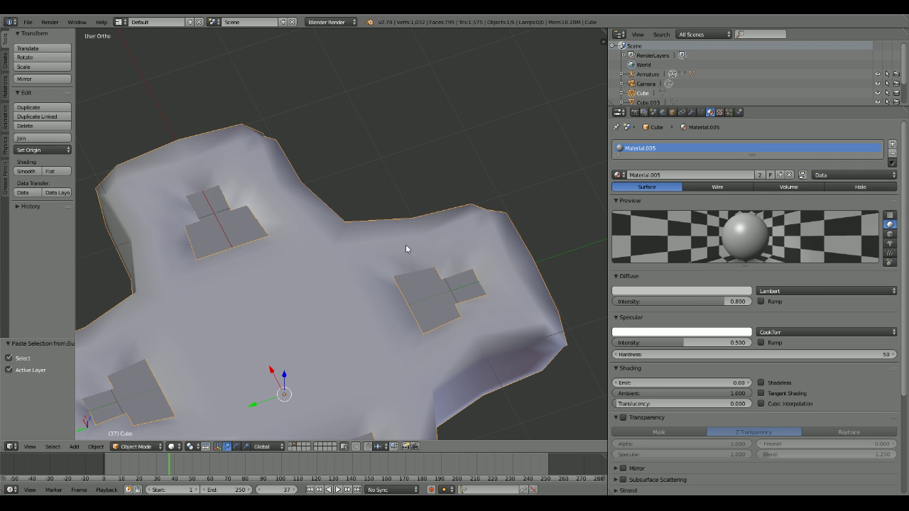
{"action": "key", "text": "Tab"}
{"action": "key", "text": "Tab"}
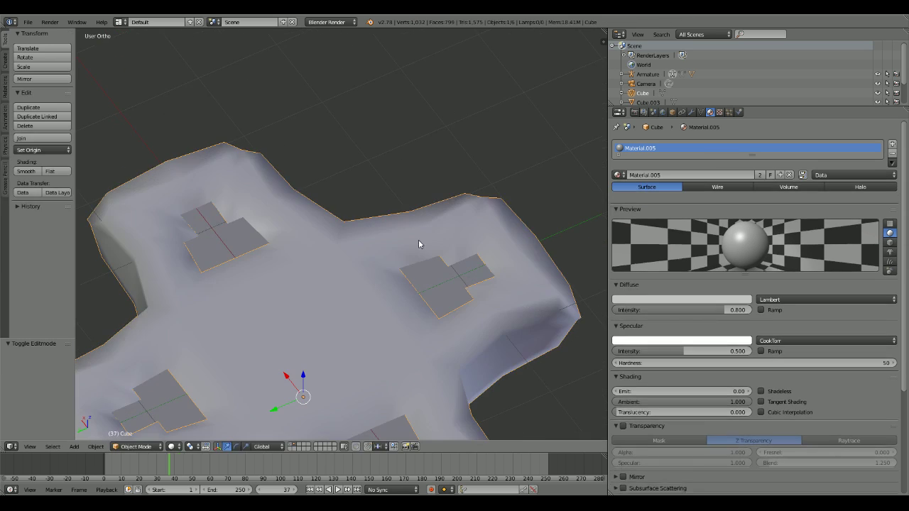
{"action": "scroll", "coordinate": [423, 270], "scroll_direction": "down", "scroll_amount": 1}
{"action": "key", "text": "a"}
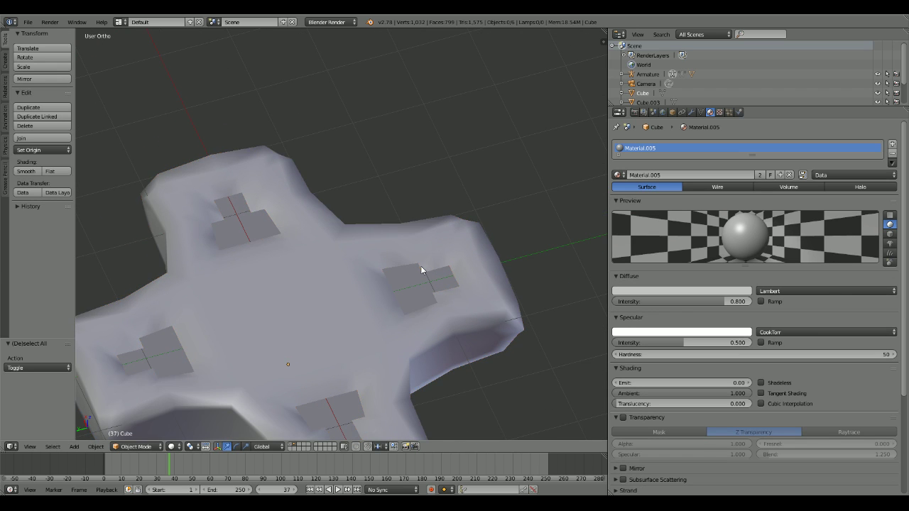
{"action": "middle_click_drag", "start_coordinate": [421, 266], "coordinate": [403, 326]}
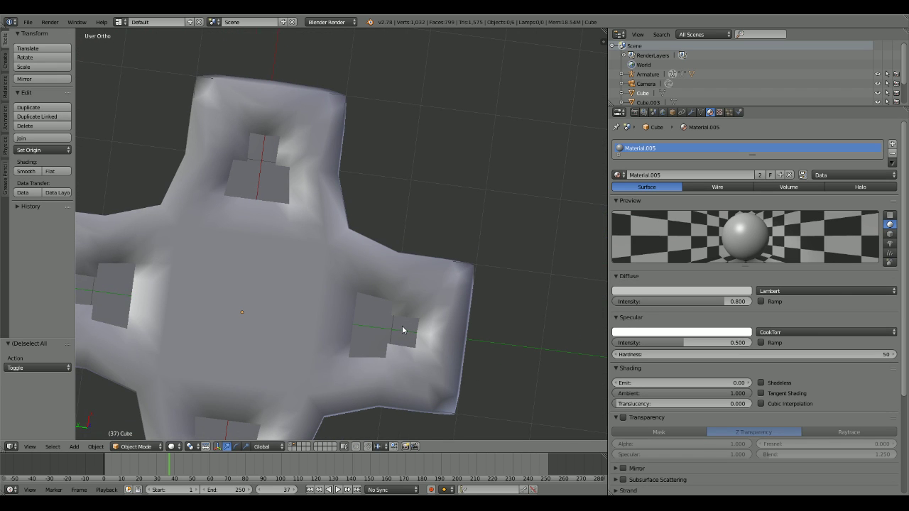
Step: Try deleting a face beside the arrow recess on the pad's negative Y arm, undo it, and return to Object Mode
{"action": "right_click", "coordinate": [268, 170]}
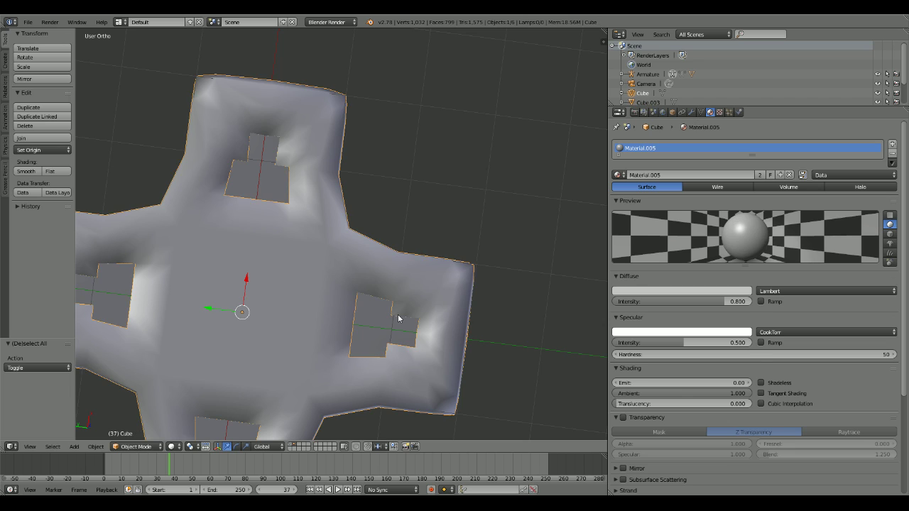
{"action": "key", "text": "Tab"}
{"action": "middle_click_drag", "start_coordinate": [418, 320], "coordinate": [387, 292]}
{"action": "right_click", "coordinate": [399, 303]}
{"action": "key", "text": "x"}
{"action": "left_click", "coordinate": [386, 349]}
{"action": "key", "text": "ctrl+z"}
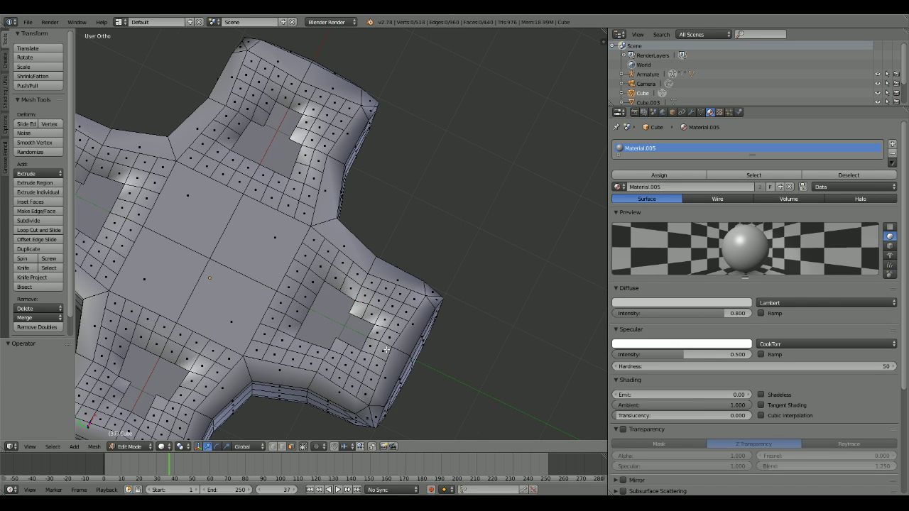
{"action": "key", "text": "a"}
{"action": "key", "text": "a"}
{"action": "key", "text": "Tab"}
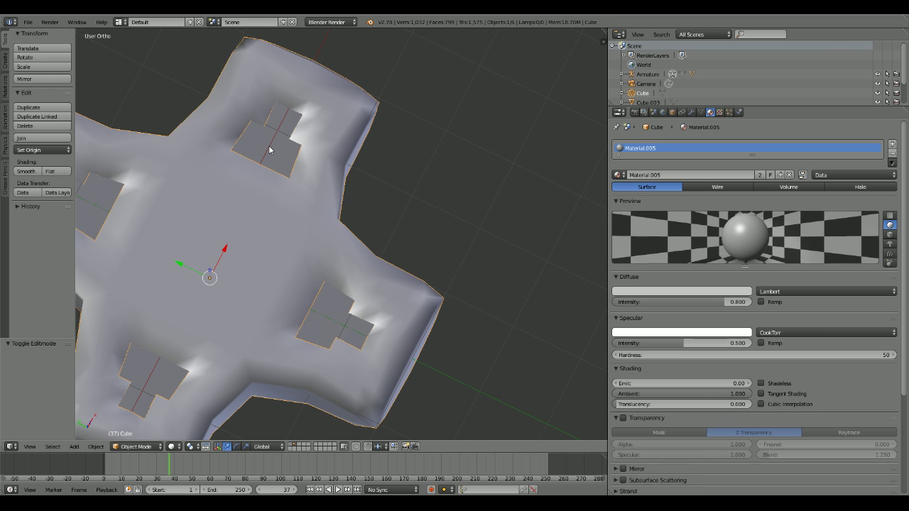
{"action": "scroll", "coordinate": [272, 149], "scroll_direction": "down", "scroll_amount": 5}
{"action": "middle_click_drag", "start_coordinate": [274, 148], "coordinate": [315, 174]}
{"action": "key", "text": "Tab"}
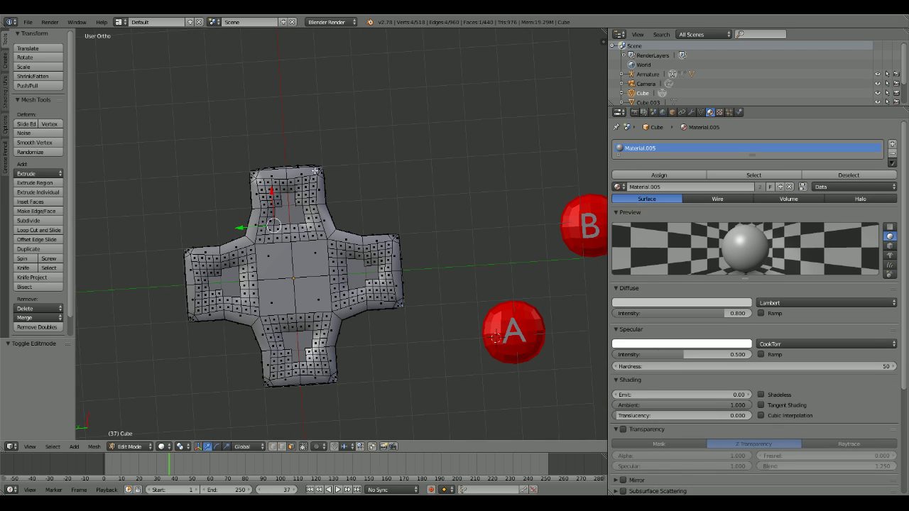
{"action": "key", "text": "Tab"}
{"action": "middle_click_drag", "start_coordinate": [412, 295], "coordinate": [296, 251], "text": "shift"}
{"action": "key", "text": "a"}
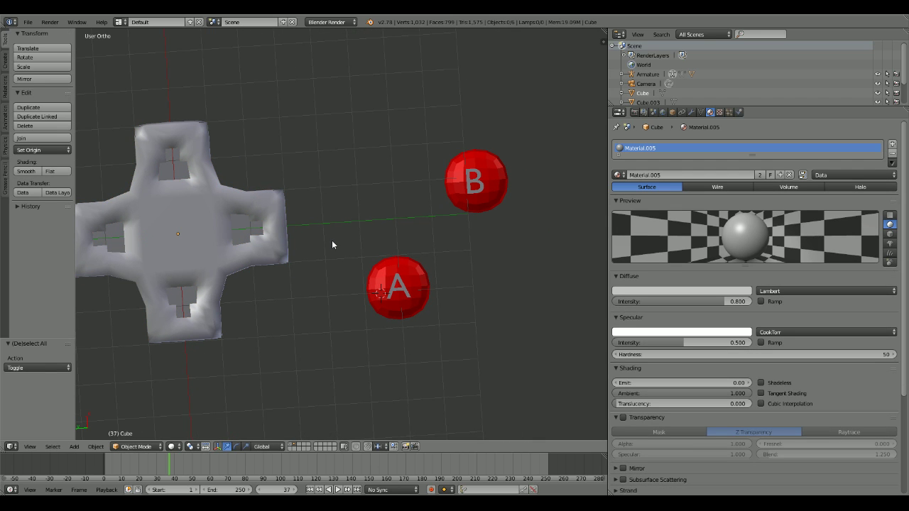
Step: Apply smooth shading to the separated arrow object and clear the selection
{"action": "right_click", "coordinate": [248, 224]}
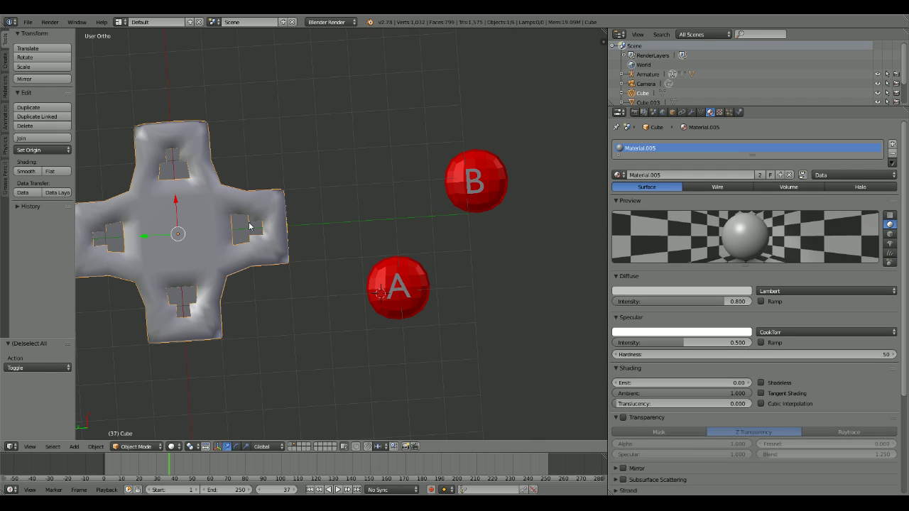
{"action": "right_click", "coordinate": [257, 230]}
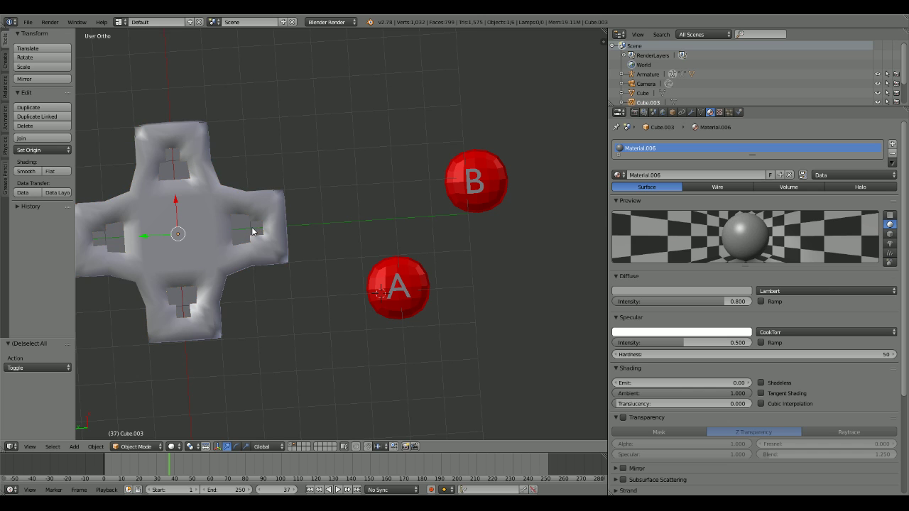
{"action": "left_click", "coordinate": [25, 171]}
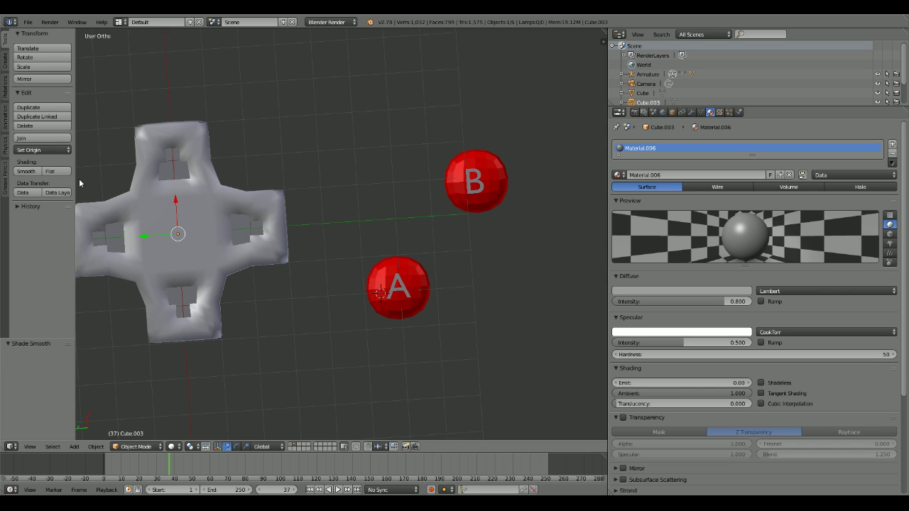
{"action": "right_click", "coordinate": [240, 230]}
{"action": "middle_click_drag", "start_coordinate": [240, 229], "coordinate": [282, 363]}
{"action": "key", "text": "a"}
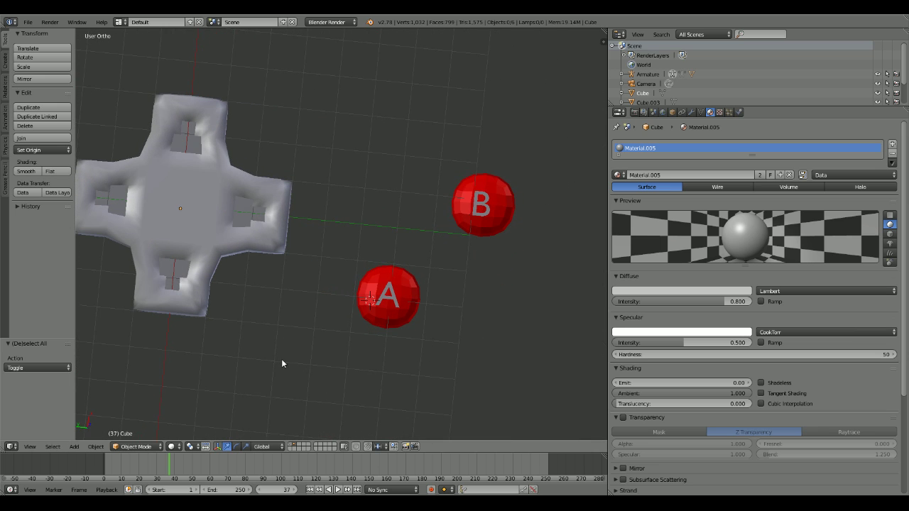
Step: Preview the scene with rendered shading, return to solid shading, and switch the render engine to Blender Game
{"action": "key", "text": "shift+z"}
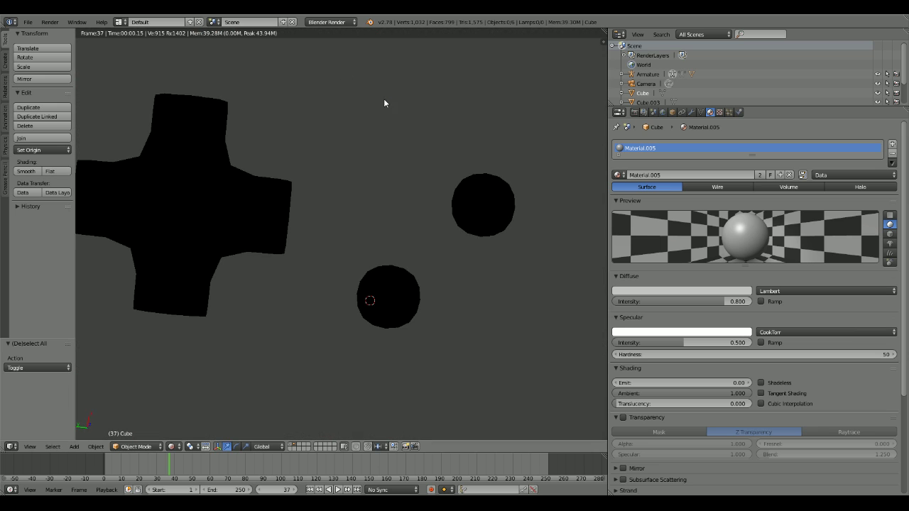
{"action": "key", "text": "shift+z"}
{"action": "left_click", "coordinate": [330, 22]}
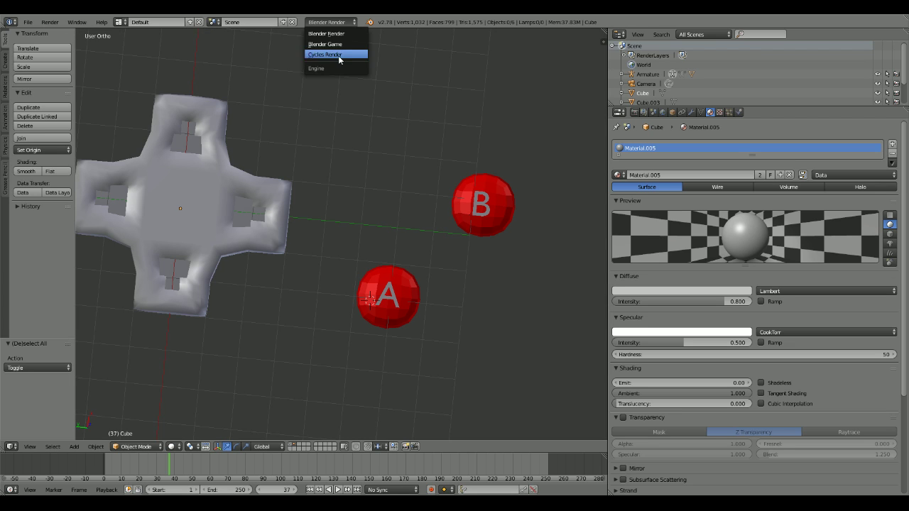
{"action": "left_click", "coordinate": [335, 44]}
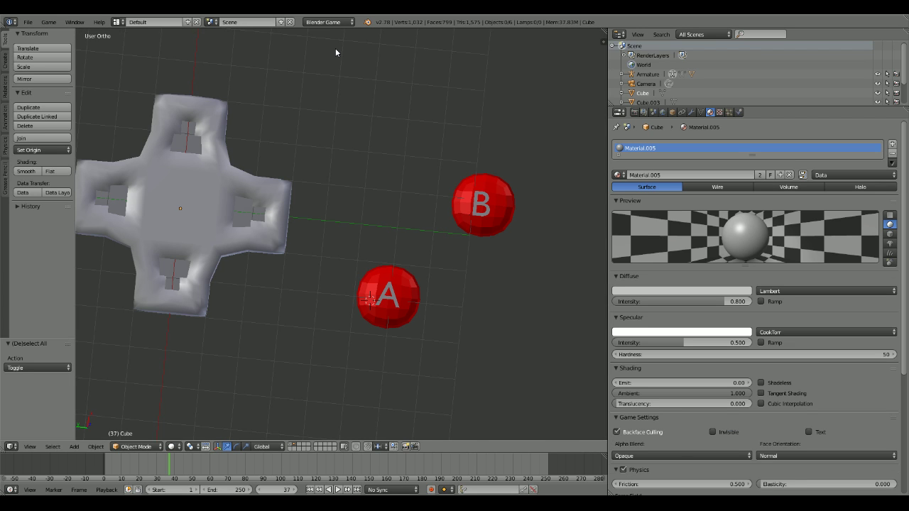
Step: Run the game engine preview to examine the pad's arrows and the lettered buttons from above and from an angle
{"action": "key", "text": "p"}
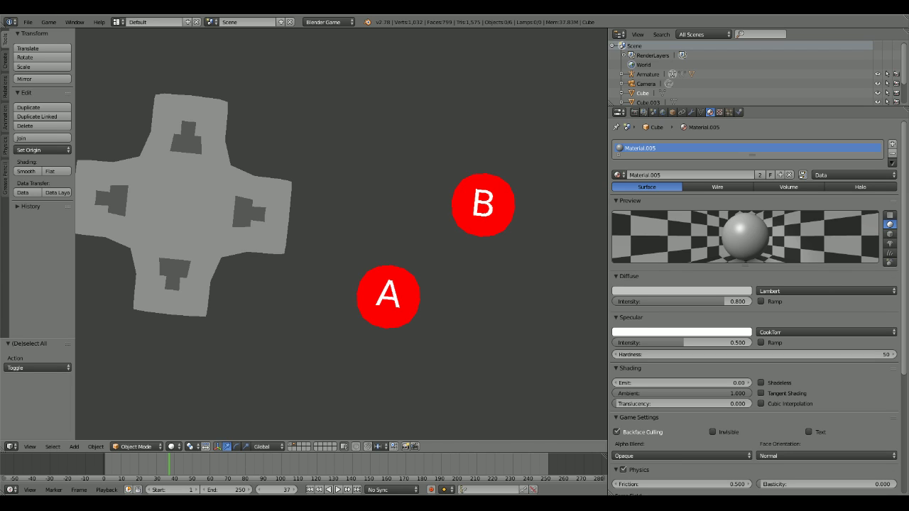
{"action": "key", "text": "Escape"}
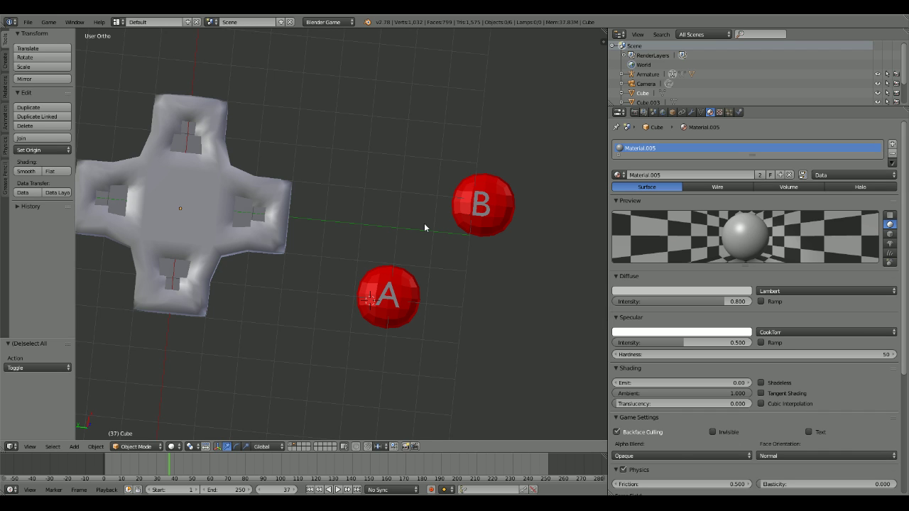
{"action": "key", "text": "p"}
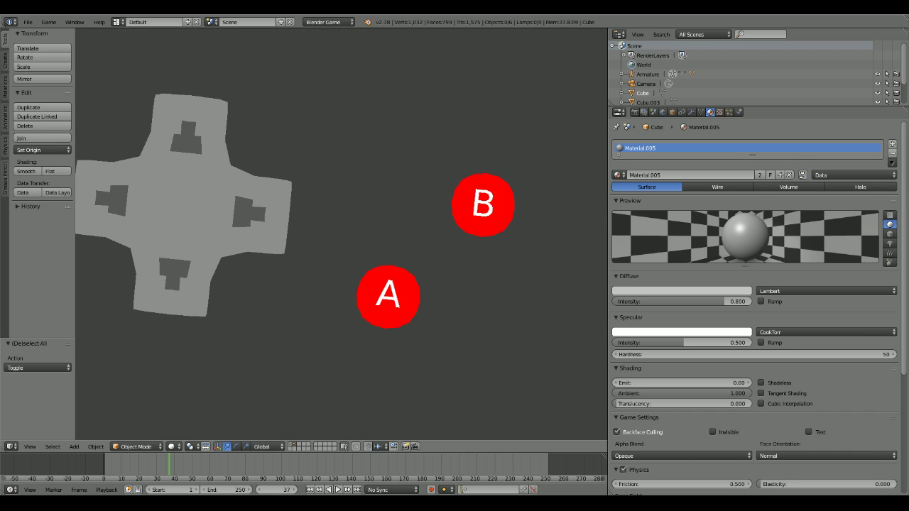
{"action": "key", "text": "Escape"}
{"action": "middle_click_drag", "start_coordinate": [409, 258], "coordinate": [401, 252]}
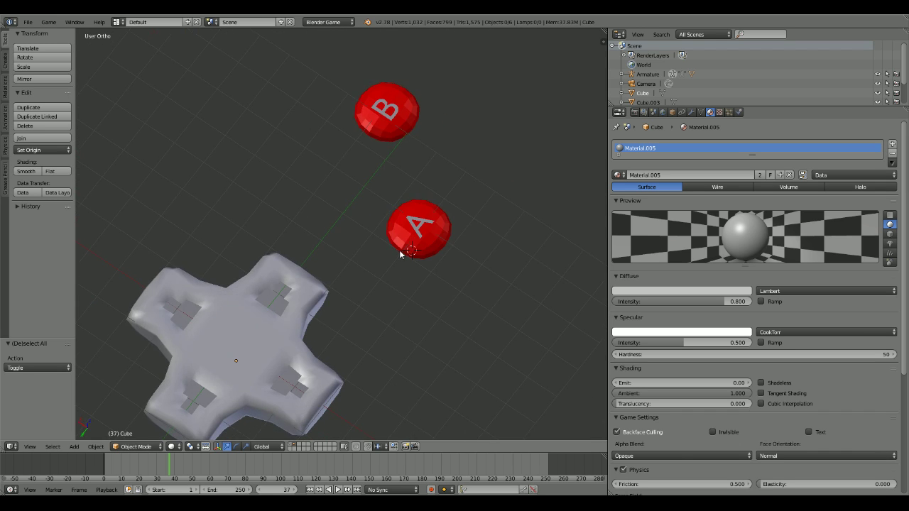
{"action": "key", "text": "p"}
{"action": "key", "text": "Escape"}
{"action": "left_click", "coordinate": [174, 446]}
{"action": "left_click", "coordinate": [199, 414]}
Step: Give the letter B text a new material with a black diffuse colour and check it in the game engine preview
{"action": "right_click", "coordinate": [390, 119]}
{"action": "middle_click_drag", "start_coordinate": [390, 119], "coordinate": [439, 243]}
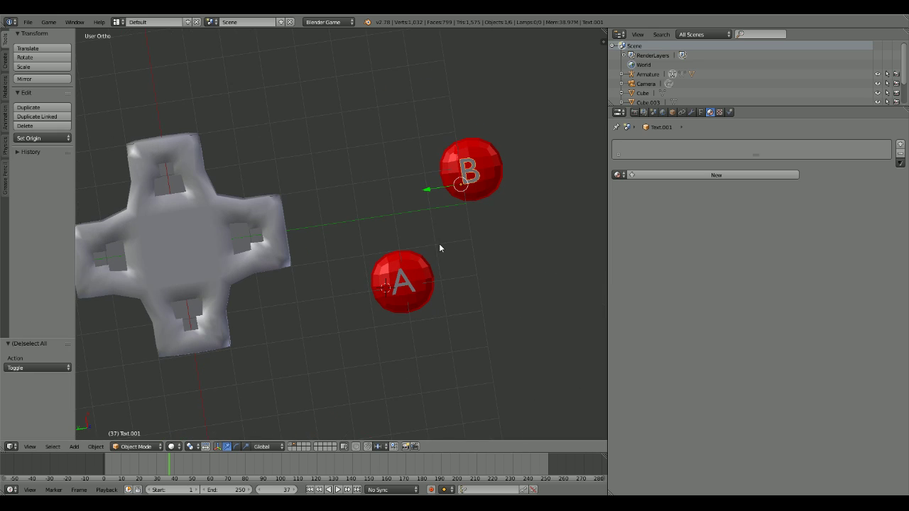
{"action": "left_click", "coordinate": [700, 113]}
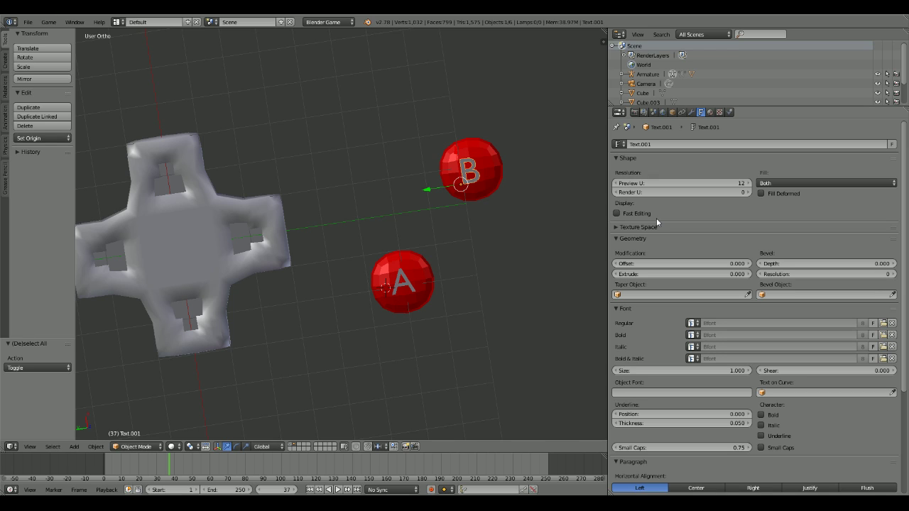
{"action": "left_click", "coordinate": [711, 112]}
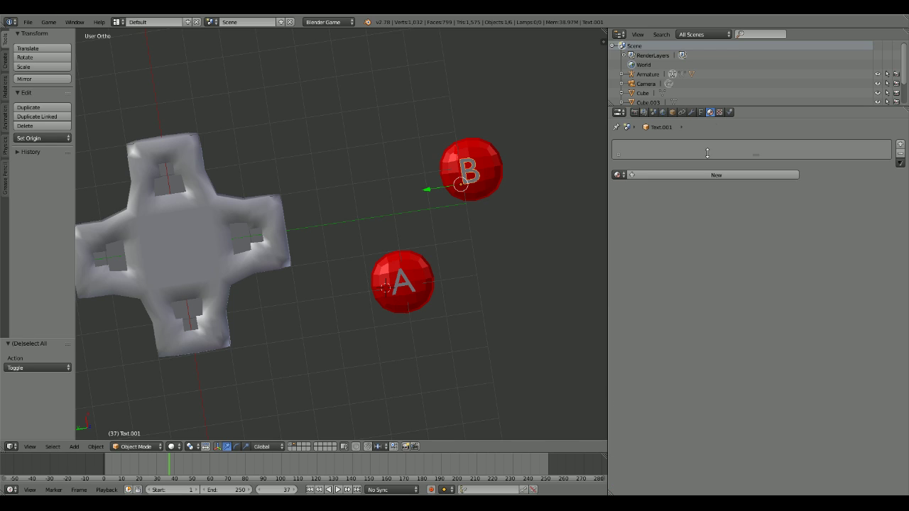
{"action": "left_click", "coordinate": [702, 174]}
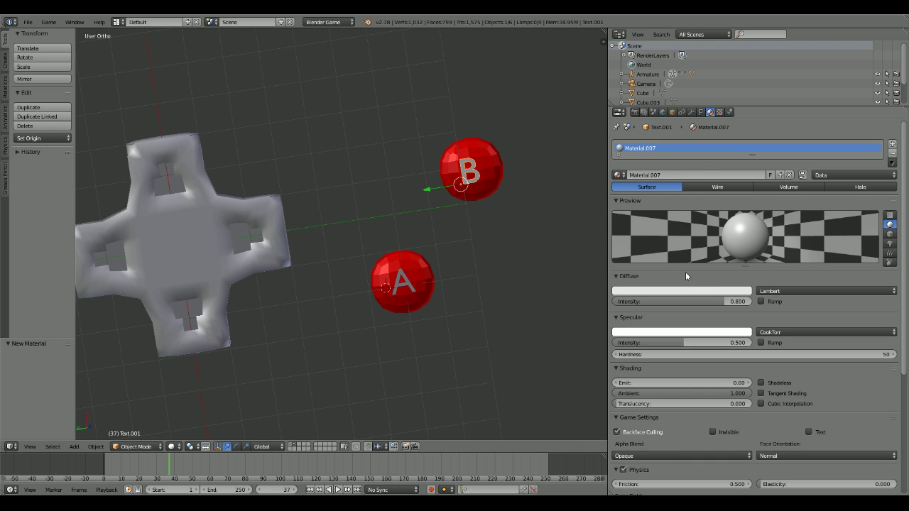
{"action": "left_click", "coordinate": [686, 292]}
{"action": "left_click_drag", "start_coordinate": [691, 233], "coordinate": [691, 262]}
{"action": "key", "text": "p"}
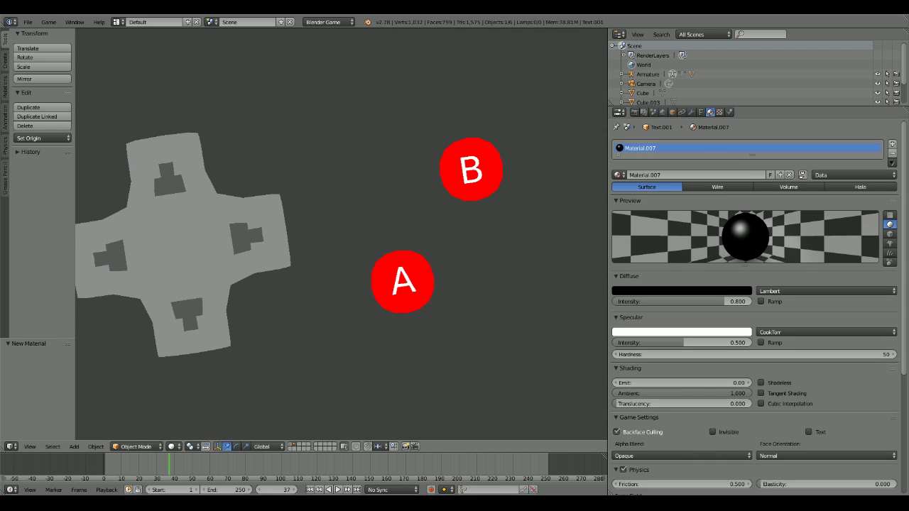
Step: End the game engine preview and set the diffuse colour of the letter B's material to white
{"action": "key", "text": "Escape"}
{"action": "left_click", "coordinate": [701, 113]}
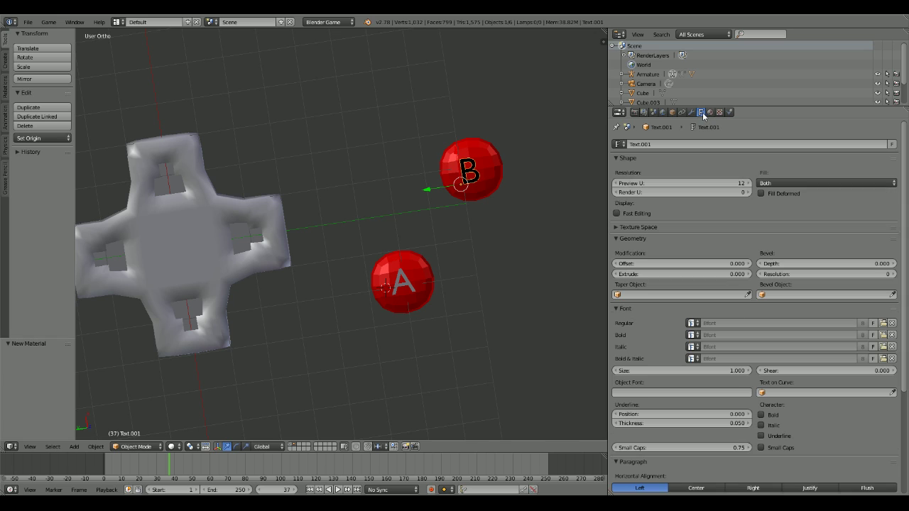
{"action": "key", "text": "a"}
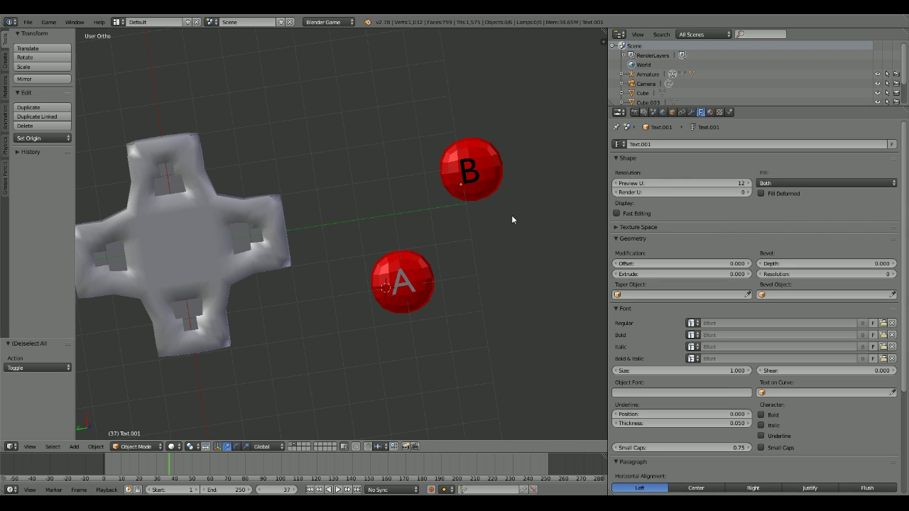
{"action": "right_click", "coordinate": [468, 172]}
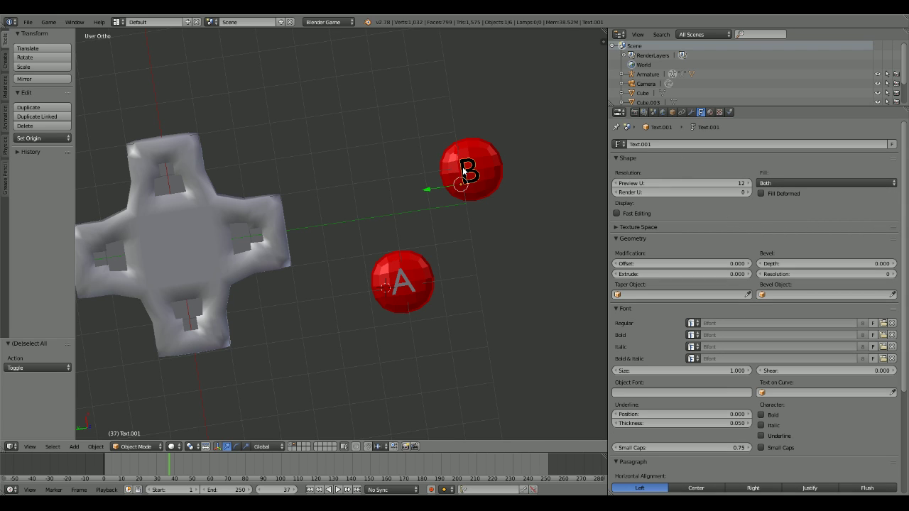
{"action": "left_click", "coordinate": [710, 113]}
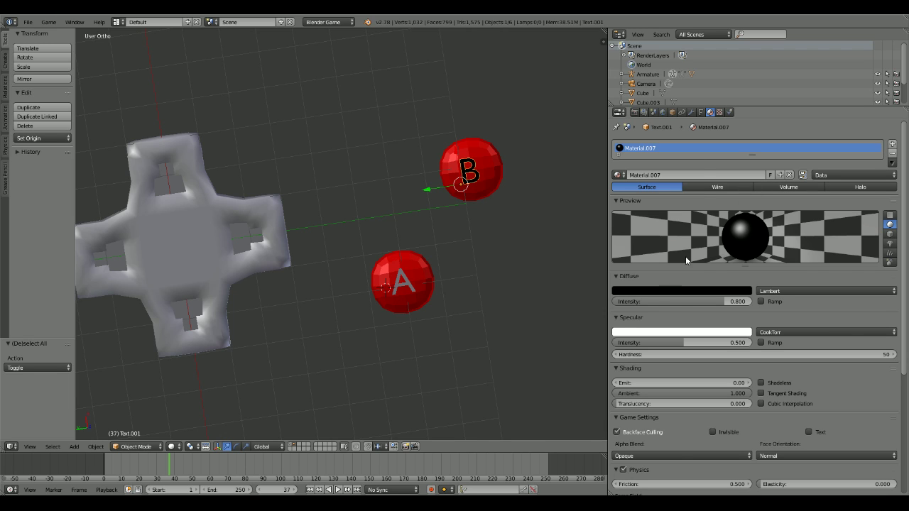
{"action": "left_click", "coordinate": [682, 291]}
{"action": "left_click_drag", "start_coordinate": [692, 250], "coordinate": [692, 162]}
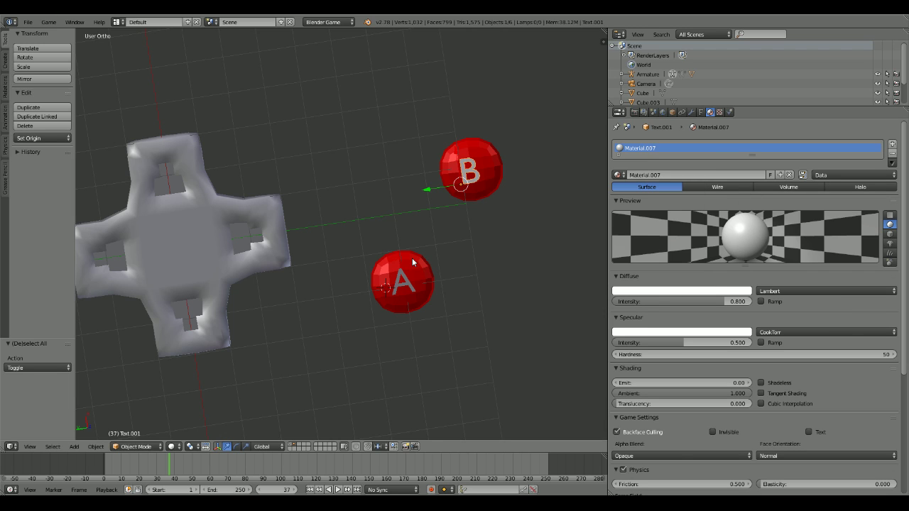
Step: Give the letter A text a new material with a white diffuse colour and clear the selection
{"action": "right_click", "coordinate": [412, 262]}
{"action": "left_click", "coordinate": [685, 175]}
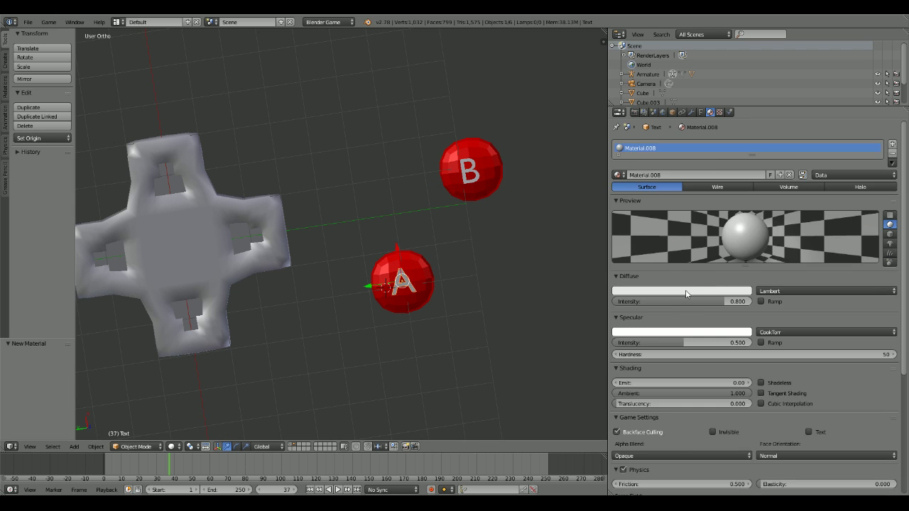
{"action": "left_click", "coordinate": [686, 291]}
{"action": "left_click_drag", "start_coordinate": [692, 185], "coordinate": [692, 164]}
{"action": "key", "text": "a"}
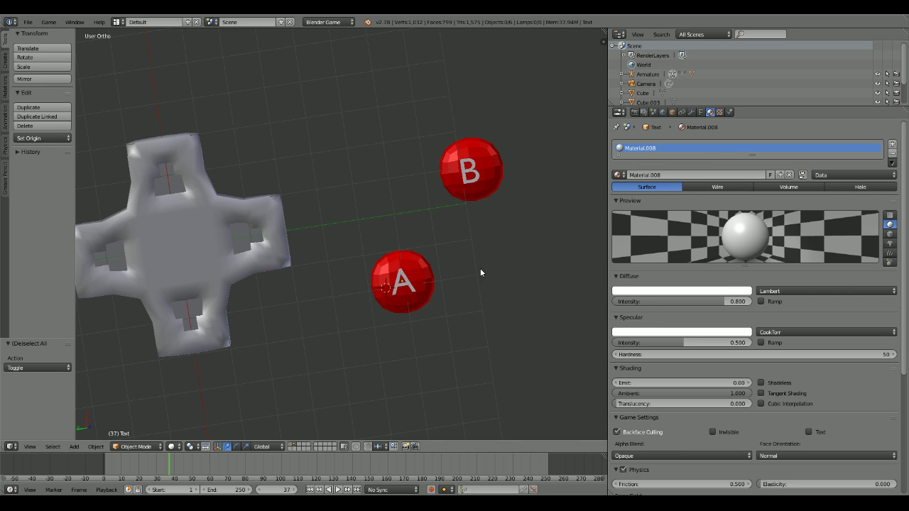
{"action": "middle_click_drag", "start_coordinate": [481, 273], "coordinate": [404, 246]}
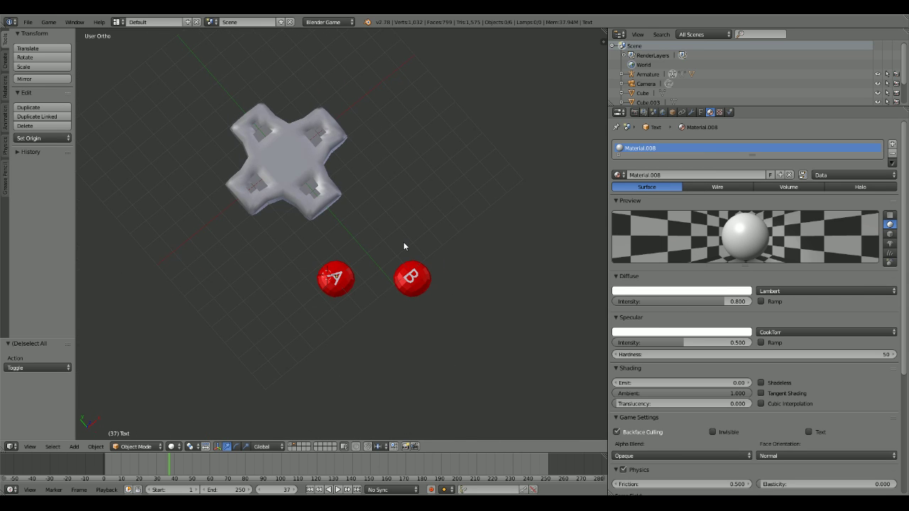
{"action": "right_click", "coordinate": [263, 187]}
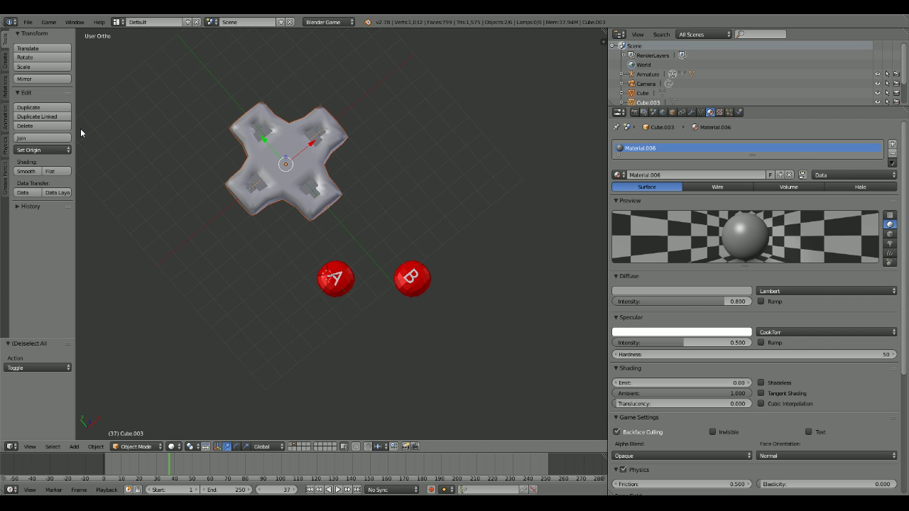
{"action": "key", "text": "a"}
{"action": "right_click", "coordinate": [334, 279]}
{"action": "right_click", "coordinate": [406, 286]}
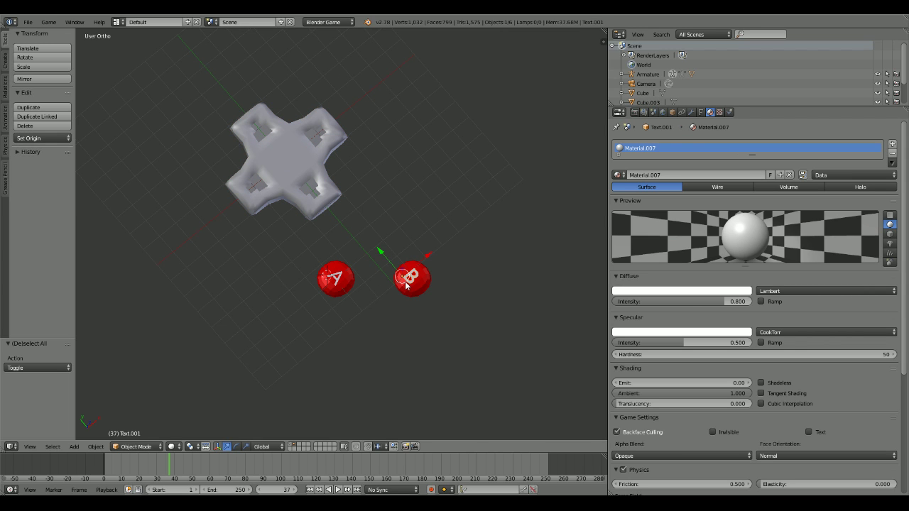
{"action": "right_click", "coordinate": [412, 290]}
{"action": "right_click", "coordinate": [335, 277]}
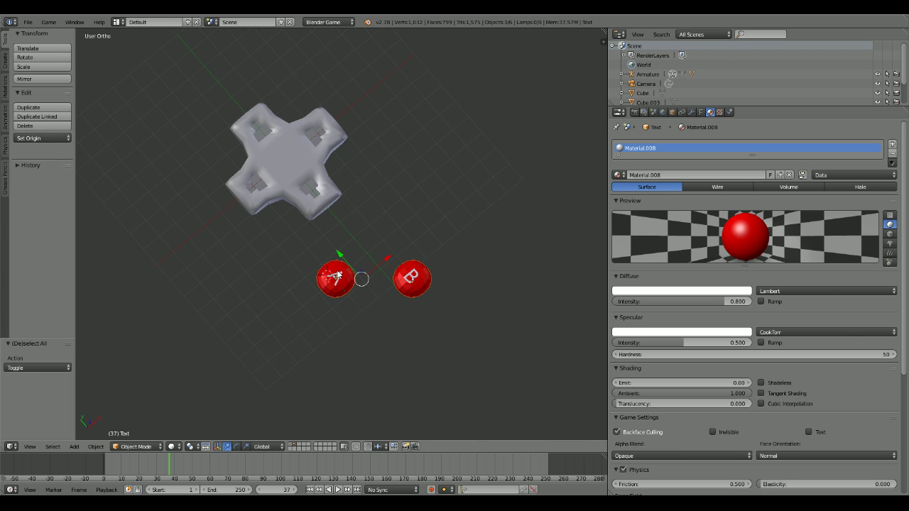
{"action": "key", "text": "a"}
Step: Try to join the red A and B button meshes into one object, then undo the join
{"action": "middle_click_drag", "start_coordinate": [339, 275], "coordinate": [394, 212]}
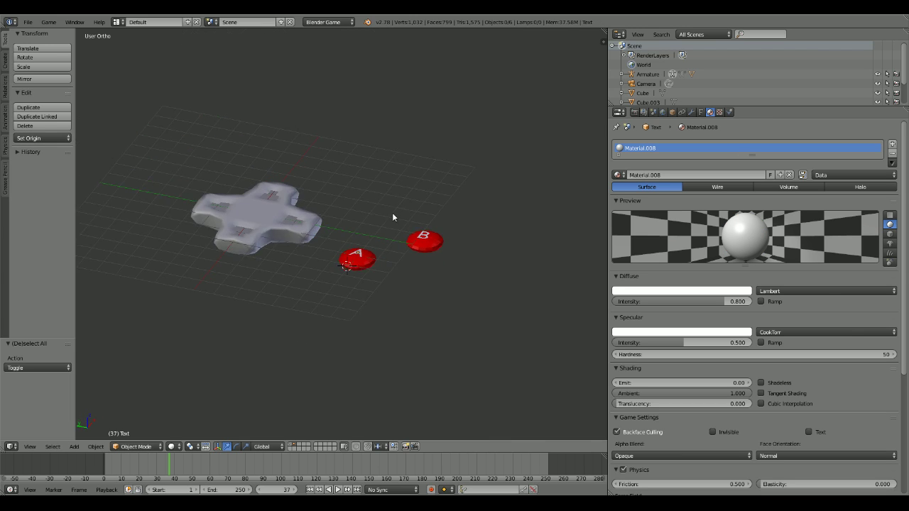
{"action": "scroll", "coordinate": [393, 212], "scroll_direction": "up", "scroll_amount": 4}
{"action": "right_click", "coordinate": [399, 284]}
{"action": "right_click", "coordinate": [525, 245]}
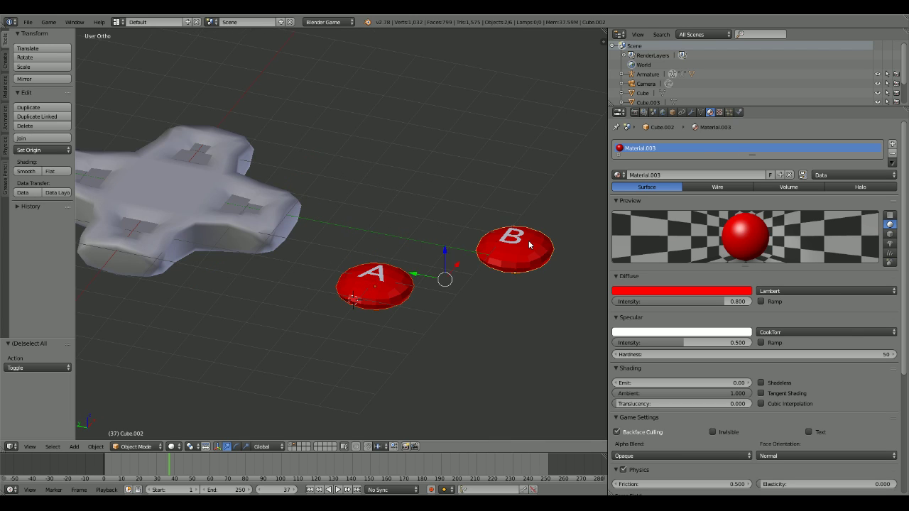
{"action": "right_click", "coordinate": [382, 276]}
{"action": "right_click", "coordinate": [513, 256]}
{"action": "right_click", "coordinate": [377, 282], "text": "shift"}
{"action": "left_click", "coordinate": [28, 138]}
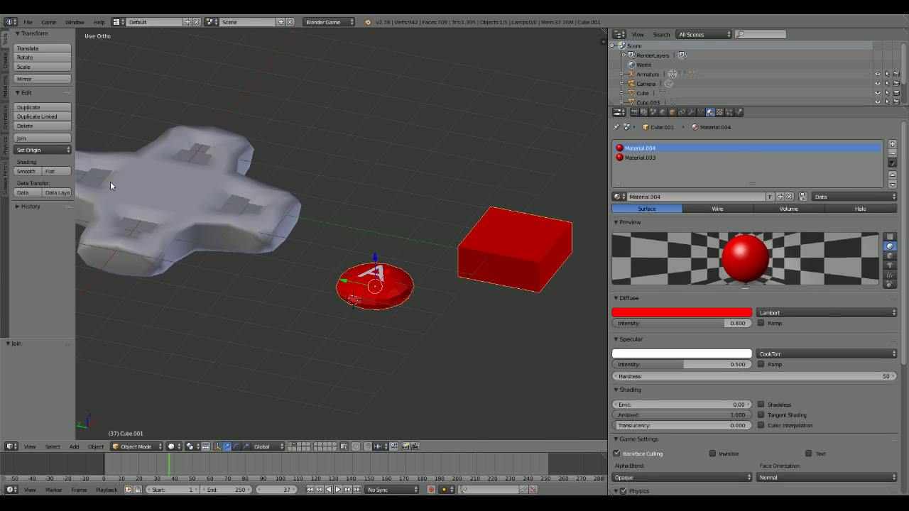
{"action": "key", "text": "ctrl+z"}
{"action": "key", "text": "ctrl+z"}
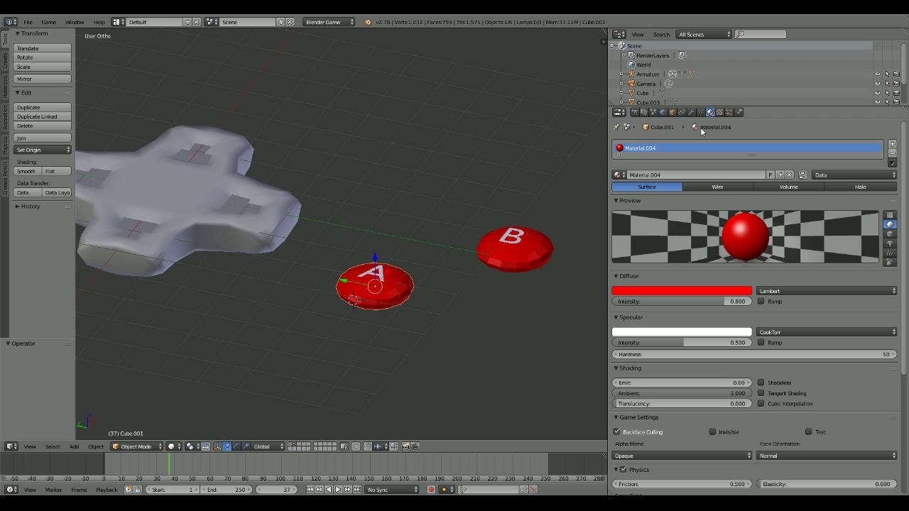
Step: Apply the Subsurf modifiers of the red A and B button meshes
{"action": "left_click", "coordinate": [691, 112]}
{"action": "key", "text": "ctrl+2"}
{"action": "left_click", "coordinate": [665, 174]}
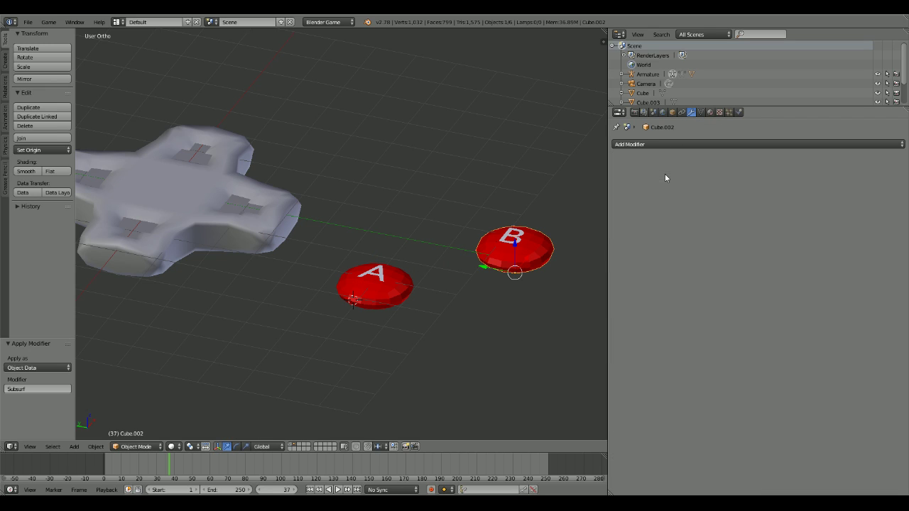
Step: Join the two red button meshes and parent the letter B text to the joined mesh with the Object option
{"action": "right_click", "coordinate": [361, 290], "text": "shift"}
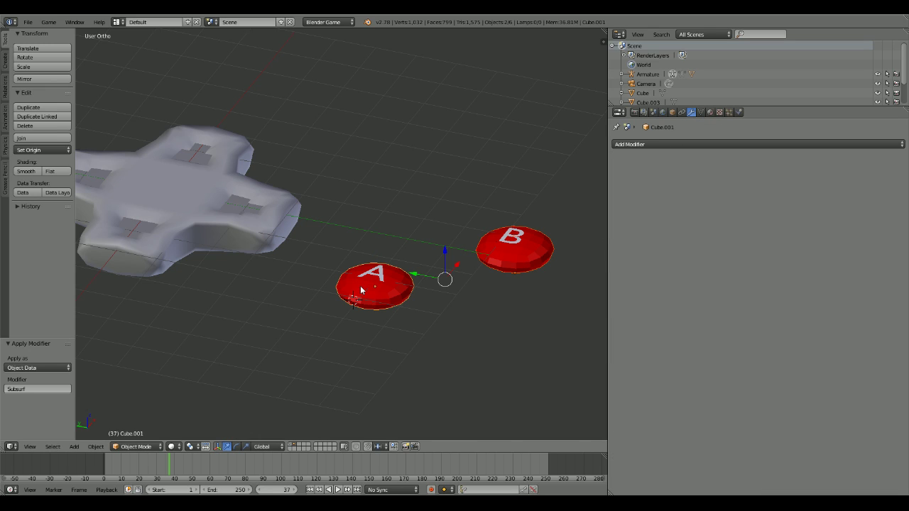
{"action": "left_click", "coordinate": [42, 137]}
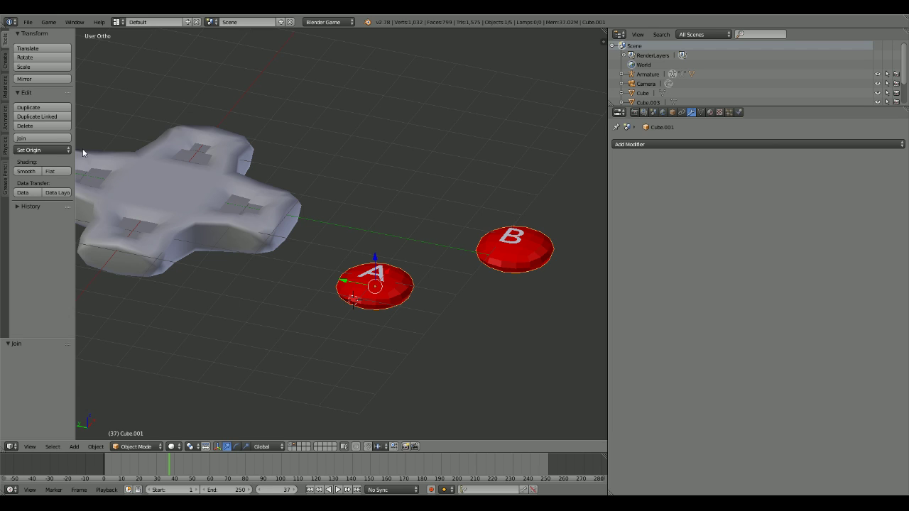
{"action": "right_click", "coordinate": [518, 236]}
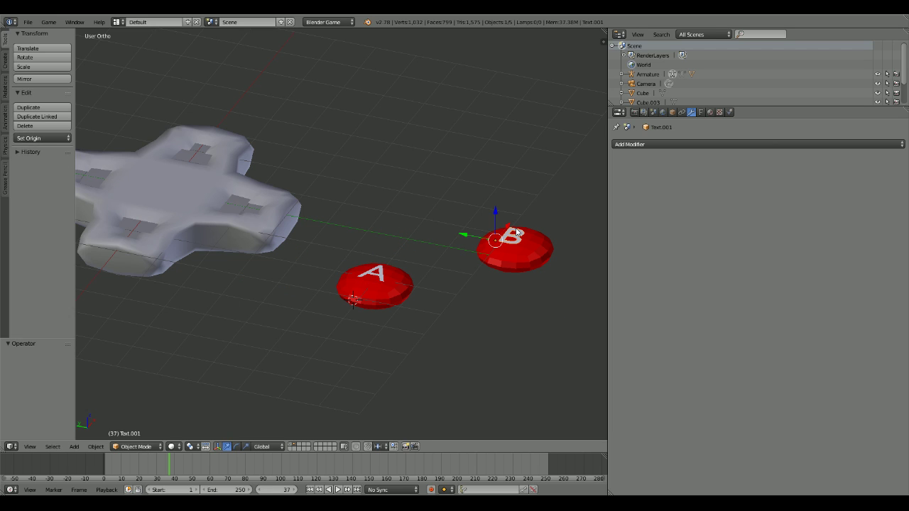
{"action": "right_click", "coordinate": [522, 249], "text": "shift"}
{"action": "key", "text": "ctrl+p"}
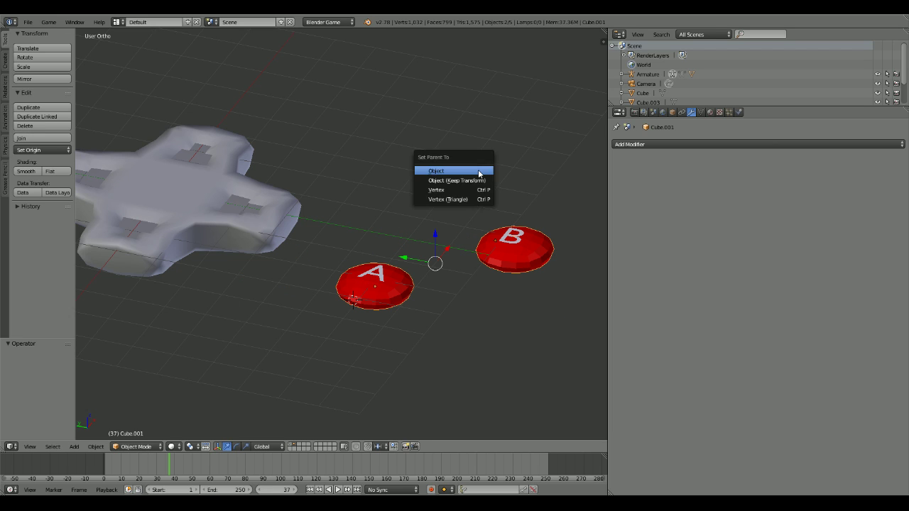
{"action": "left_click", "coordinate": [479, 172]}
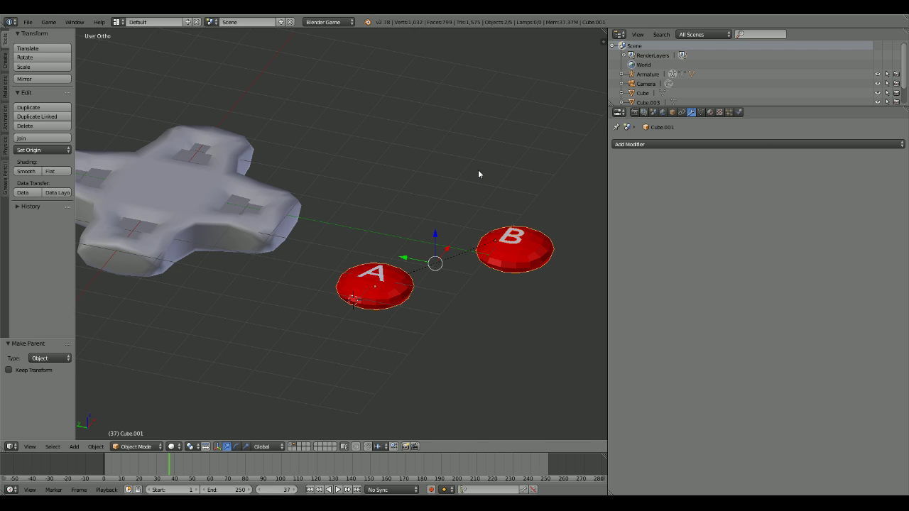
Step: Set the origins of the joined buttons and letter B to their geometry and test moving the buttons 0.534 along Y
{"action": "key", "text": "shift+ctrl+alt+c"}
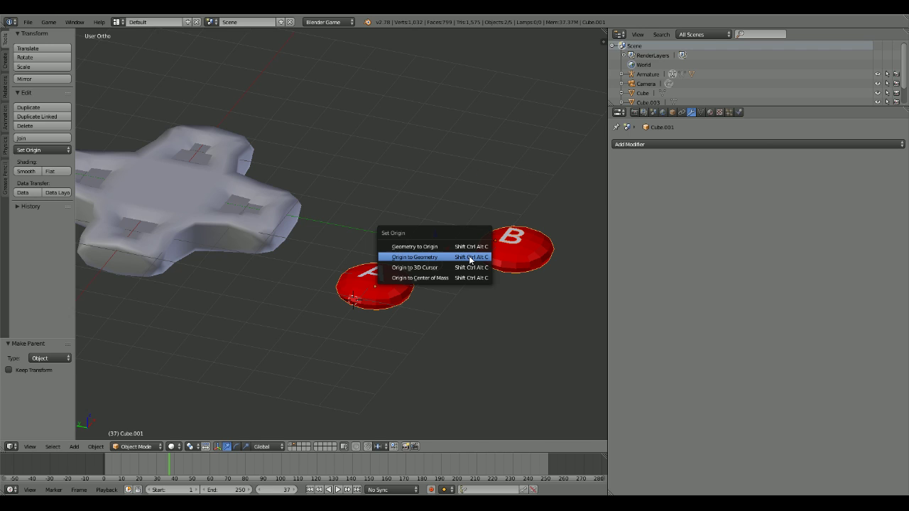
{"action": "left_click", "coordinate": [466, 258]}
{"action": "key", "text": "a"}
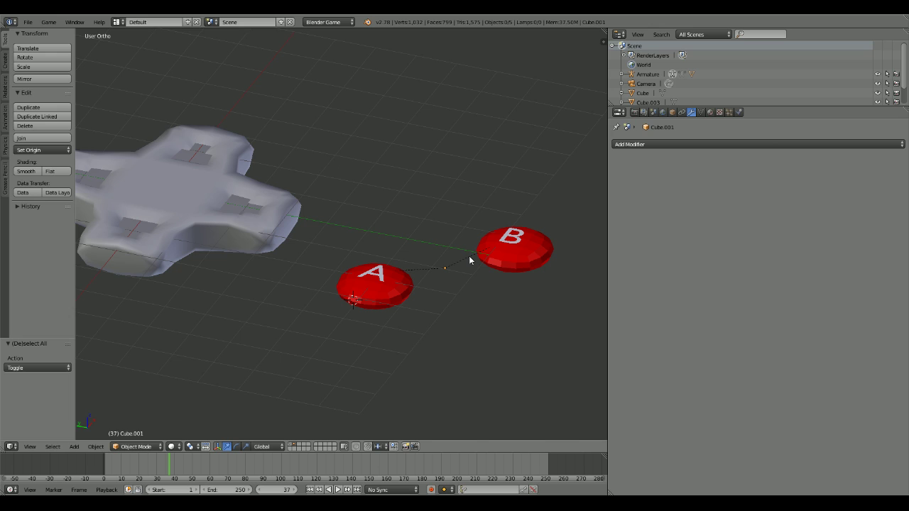
{"action": "right_click", "coordinate": [446, 270]}
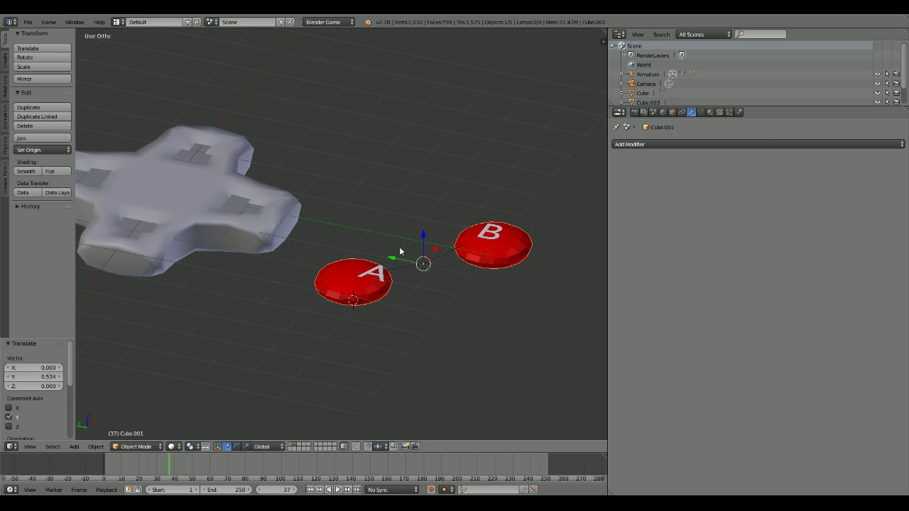
Step: Try to parent the letter A text to the joined button mesh with the Object option
{"action": "right_click", "coordinate": [372, 276]}
{"action": "right_click", "coordinate": [372, 277], "text": "shift"}
{"action": "key", "text": "ctrl+p"}
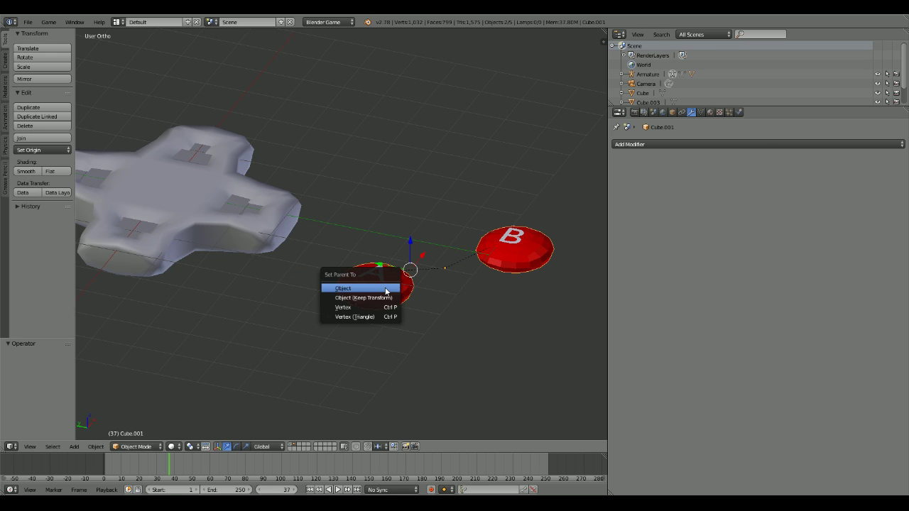
{"action": "left_click", "coordinate": [389, 288]}
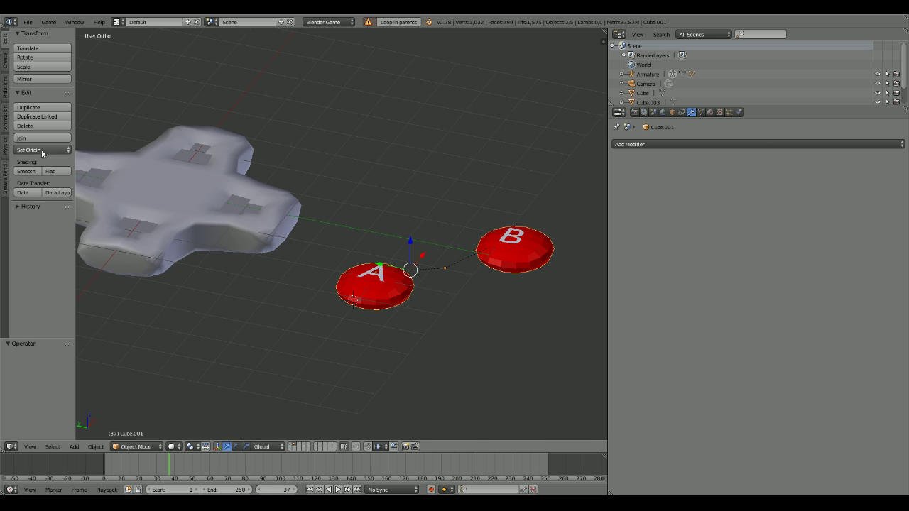
Step: Undo the parenting, the origin change and the joining of the two red buttons
{"action": "key", "text": "ctrl+z"}
{"action": "key", "text": "ctrl+z"}
{"action": "key", "text": "ctrl+z"}
{"action": "key", "text": "ctrl+z"}
{"action": "key", "text": "ctrl+z"}
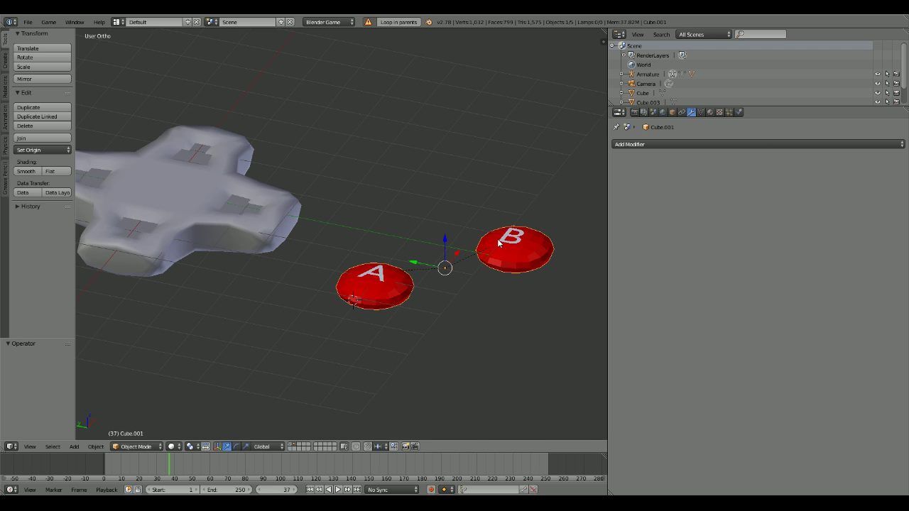
{"action": "right_click", "coordinate": [501, 242]}
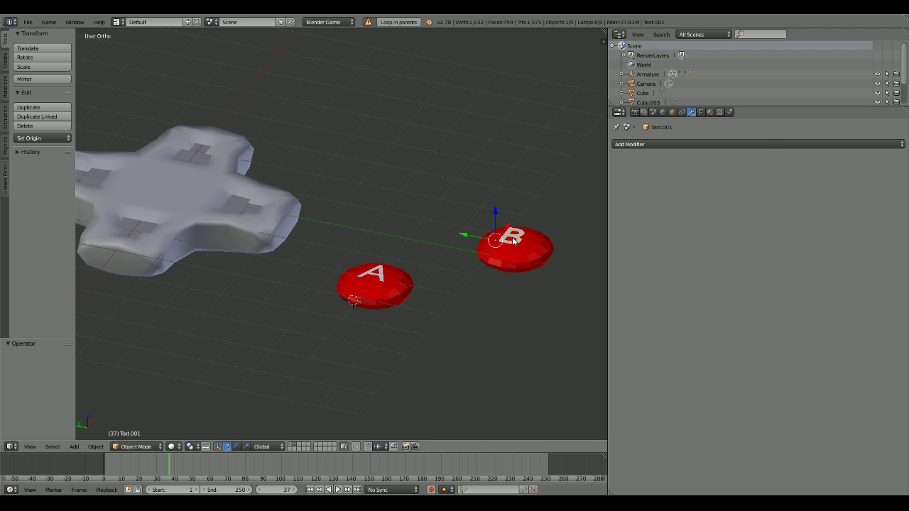
{"action": "right_click", "coordinate": [516, 264]}
{"action": "key", "text": "ctrl+z"}
{"action": "key", "text": "ctrl+z"}
{"action": "key", "text": "ctrl+z"}
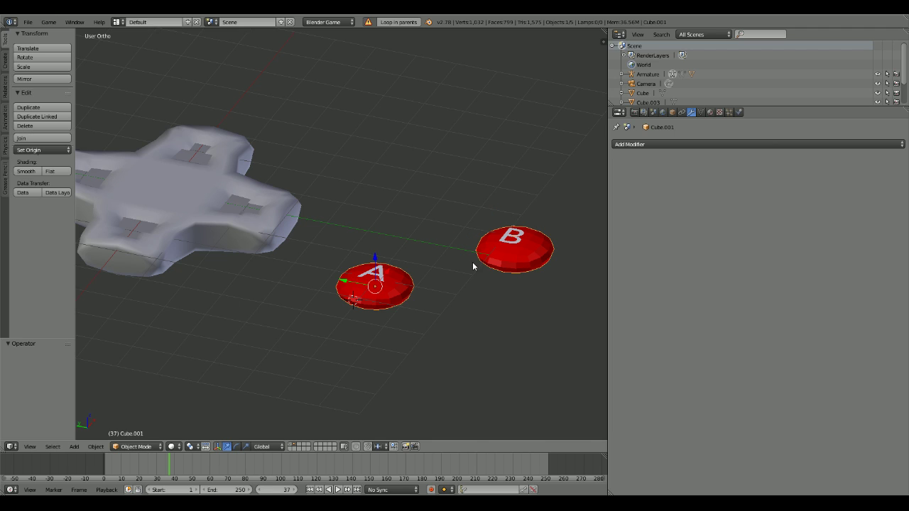
Step: Parent the B button mesh to the letter B text as Object, test a move along Y and undo that move
{"action": "right_click", "coordinate": [504, 254]}
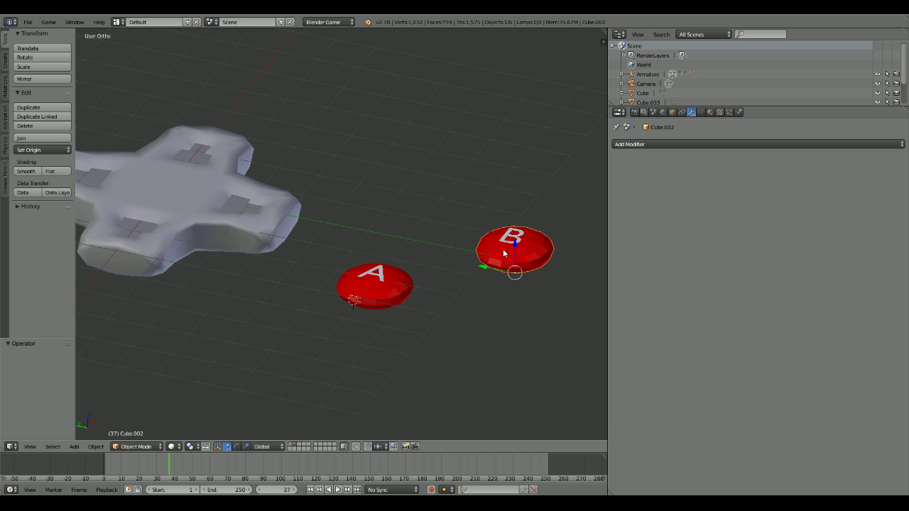
{"action": "right_click", "coordinate": [516, 242], "text": "shift"}
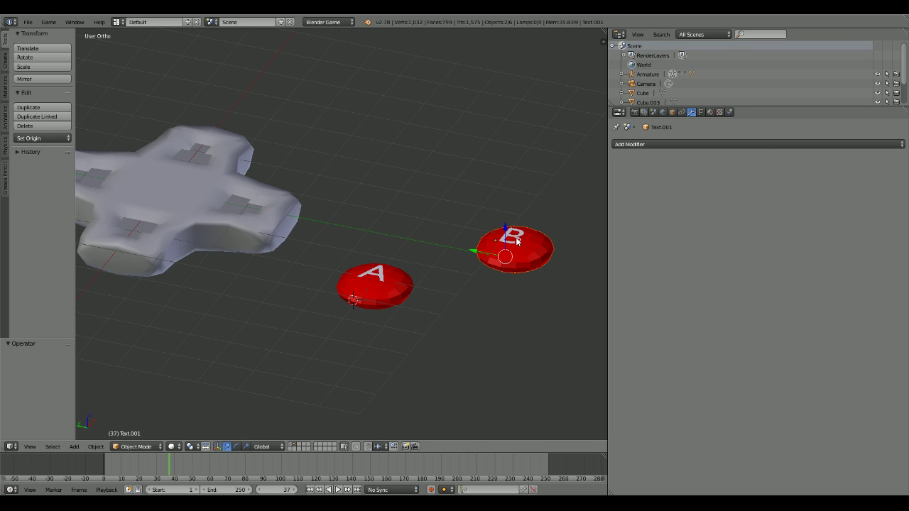
{"action": "key", "text": "ctrl+p"}
{"action": "left_click", "coordinate": [536, 236]}
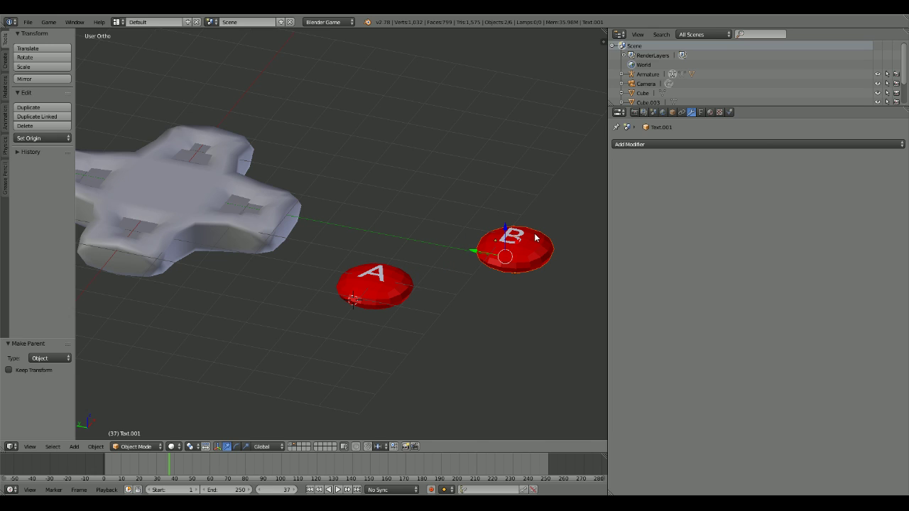
{"action": "left_click_drag", "start_coordinate": [471, 250], "coordinate": [429, 244]}
{"action": "key", "text": "ctrl+z"}
Step: Try to parent the B button and its letter to the A button mesh, test a move, and undo both
{"action": "right_click", "coordinate": [376, 300]}
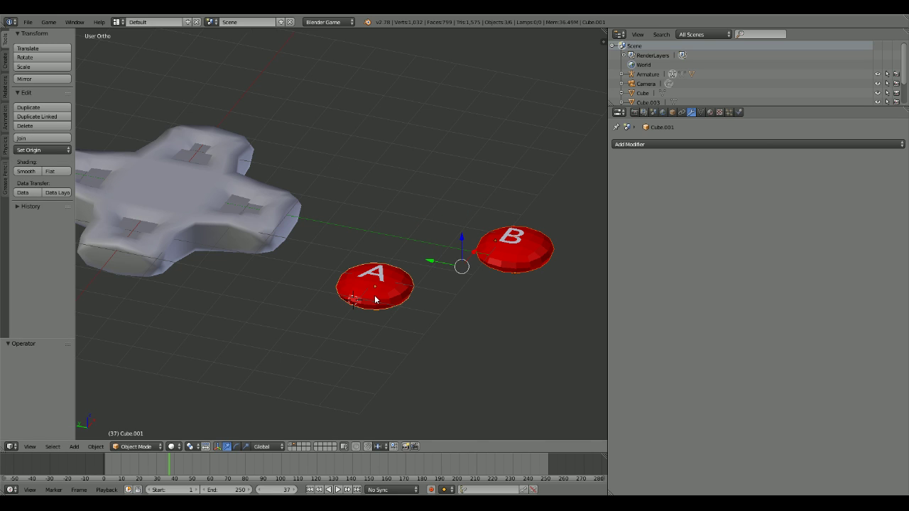
{"action": "key", "text": "ctrl+p"}
{"action": "left_click", "coordinate": [385, 289]}
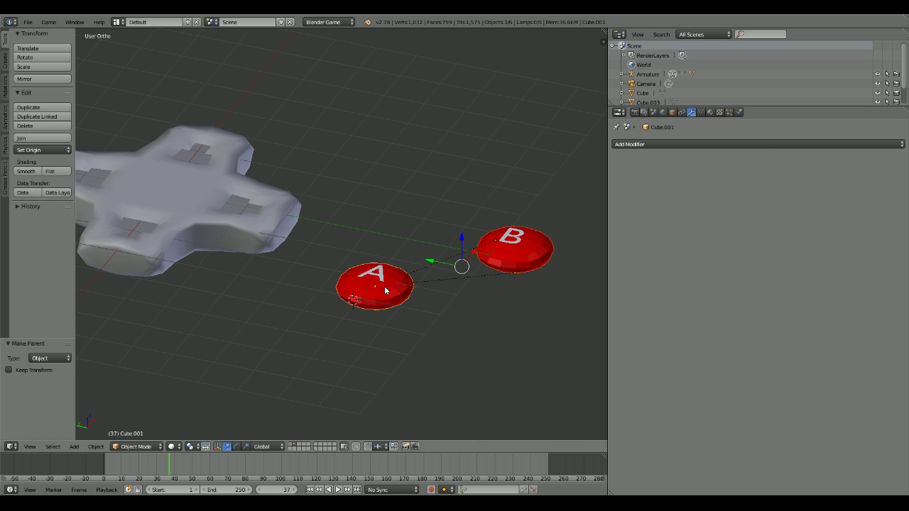
{"action": "mouse_move", "coordinate": [440, 263]}
{"action": "left_mouse_down"}
{"action": "mouse_move", "coordinate": [382, 251]}
{"action": "mouse_move", "coordinate": [446, 259]}
{"action": "left_mouse_up"}
{"action": "key", "text": "ctrl+z"}
{"action": "key", "text": "ctrl+z"}
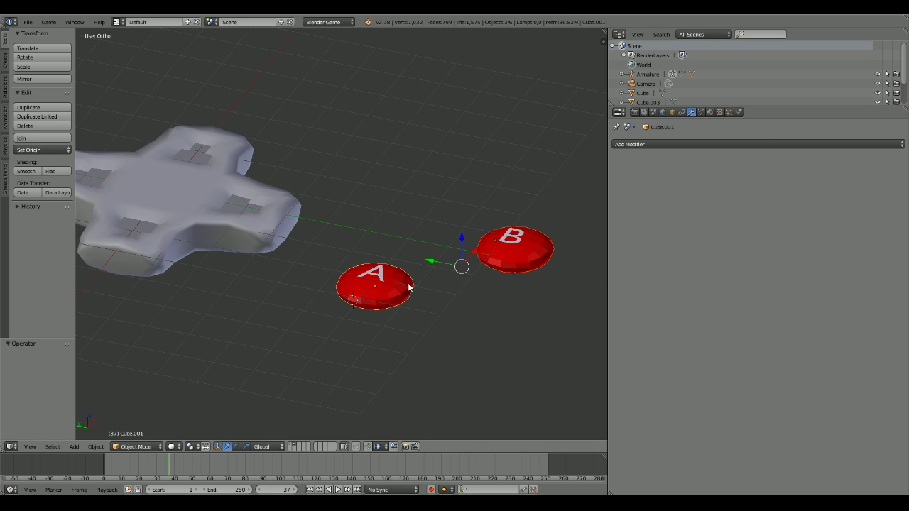
Step: Select the letter B and letter A texts and bring up the tools for setting and clearing parents
{"action": "right_click", "coordinate": [514, 243]}
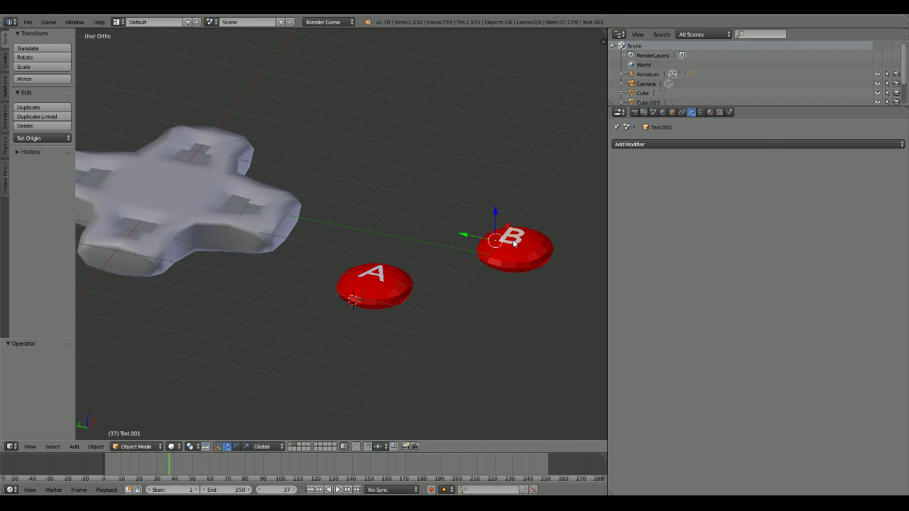
{"action": "right_click", "coordinate": [373, 274]}
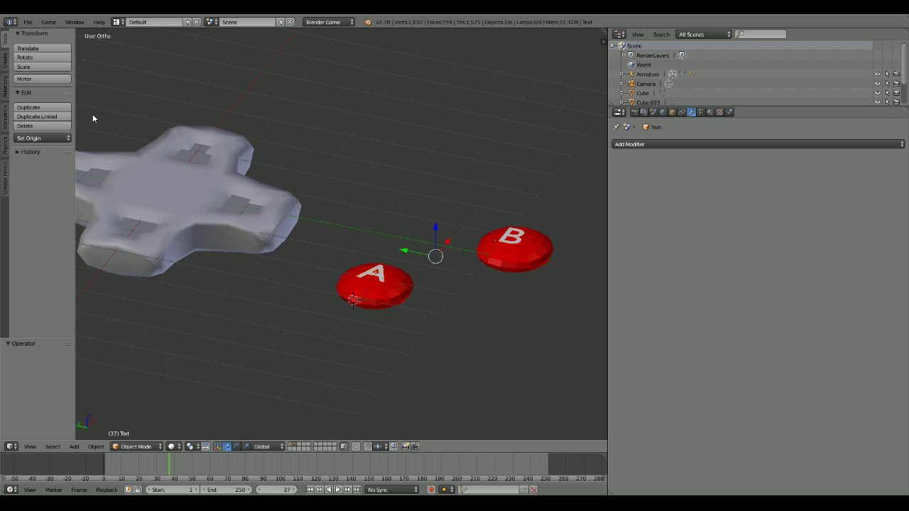
{"action": "left_click", "coordinate": [6, 86]}
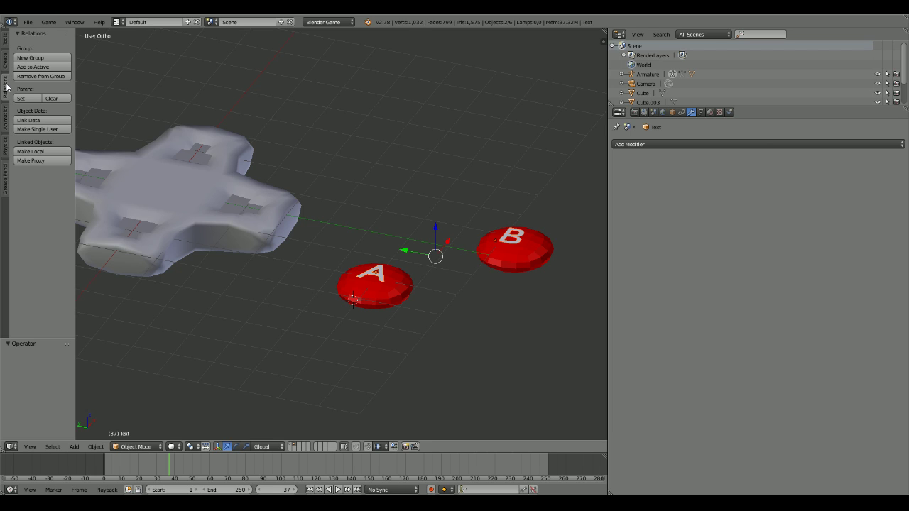
{"action": "left_click", "coordinate": [6, 61]}
{"action": "left_click", "coordinate": [6, 83]}
Step: Try to parent the A button mesh to the B button mesh with the Object option
{"action": "right_click", "coordinate": [381, 290]}
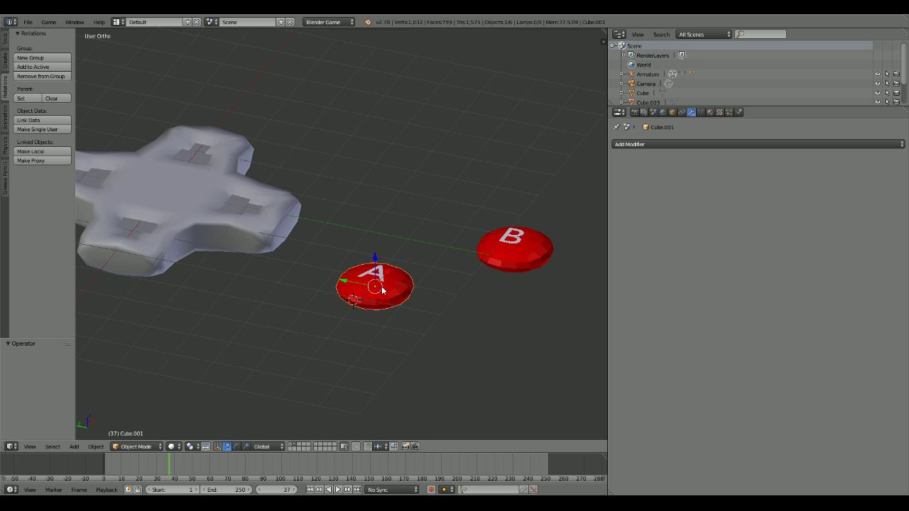
{"action": "right_click", "coordinate": [510, 257], "text": "shift"}
{"action": "middle_click_drag", "start_coordinate": [510, 257], "coordinate": [401, 260]}
{"action": "right_click", "coordinate": [501, 268], "text": "shift"}
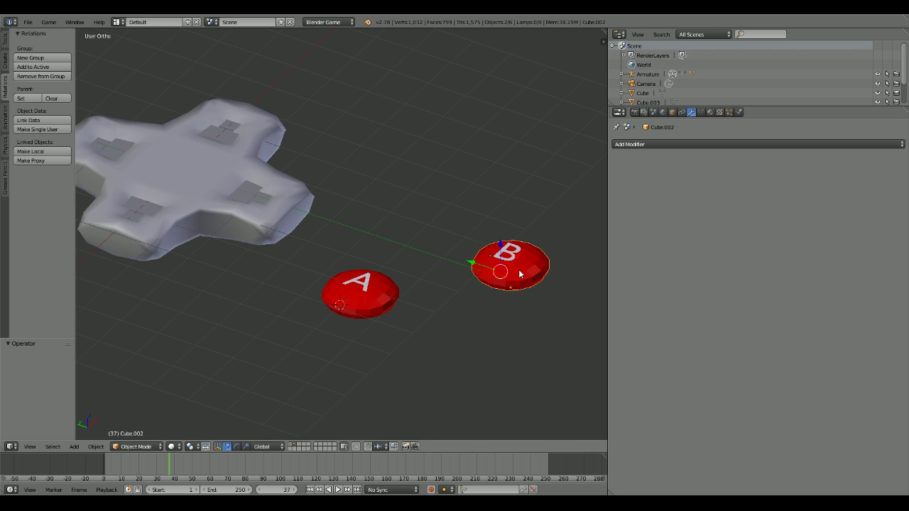
{"action": "key", "text": "ctrl+p"}
{"action": "left_click", "coordinate": [503, 270]}
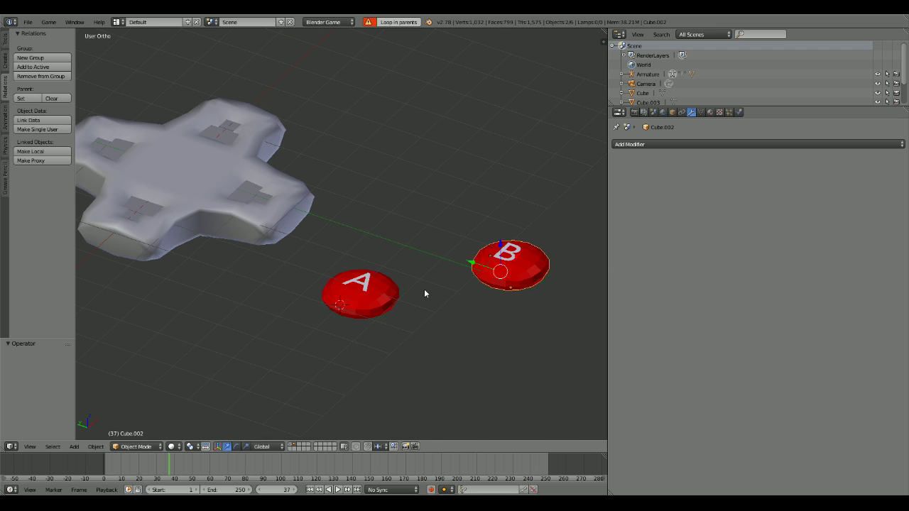
Step: Test two free moves of the B button selection and undo both
{"action": "key", "text": "g"}
{"action": "left_click", "coordinate": [398, 262]}
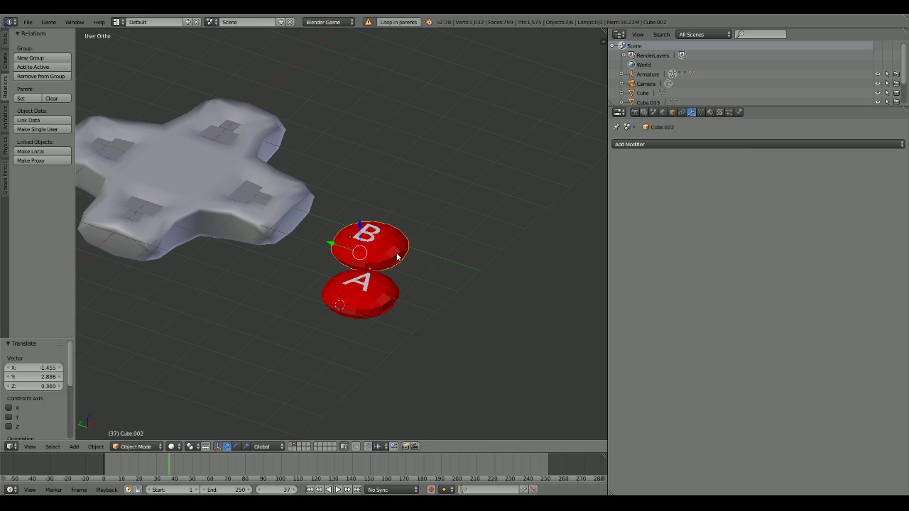
{"action": "key", "text": "ctrl+z"}
{"action": "key", "text": "g"}
{"action": "left_click", "coordinate": [307, 238]}
{"action": "key", "text": "ctrl+z"}
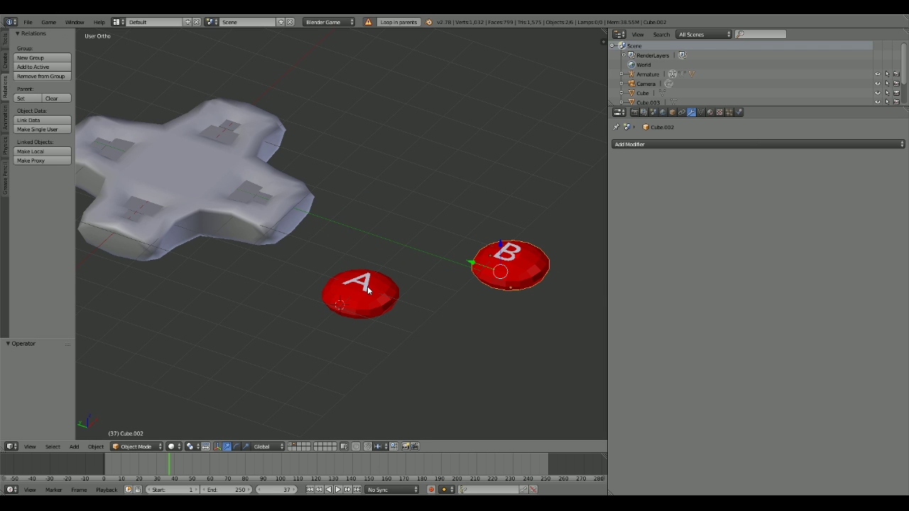
Step: Test a move of the A button mesh along Y and undo it
{"action": "right_click", "coordinate": [365, 284]}
{"action": "key", "text": "g"}
{"action": "key", "text": "y"}
{"action": "left_click", "coordinate": [201, 234]}
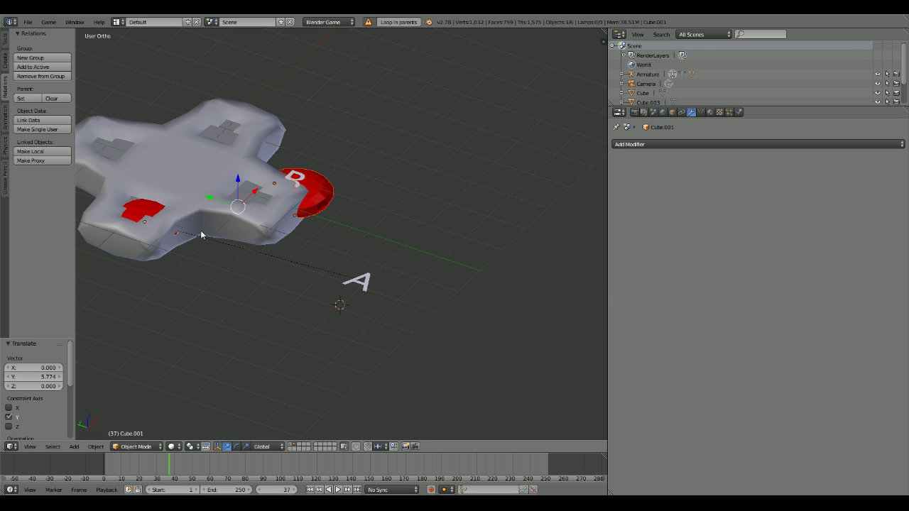
{"action": "key", "text": "ctrl+z"}
Step: Try to parent the letter A text to the A button mesh with the Object option
{"action": "right_click", "coordinate": [357, 285]}
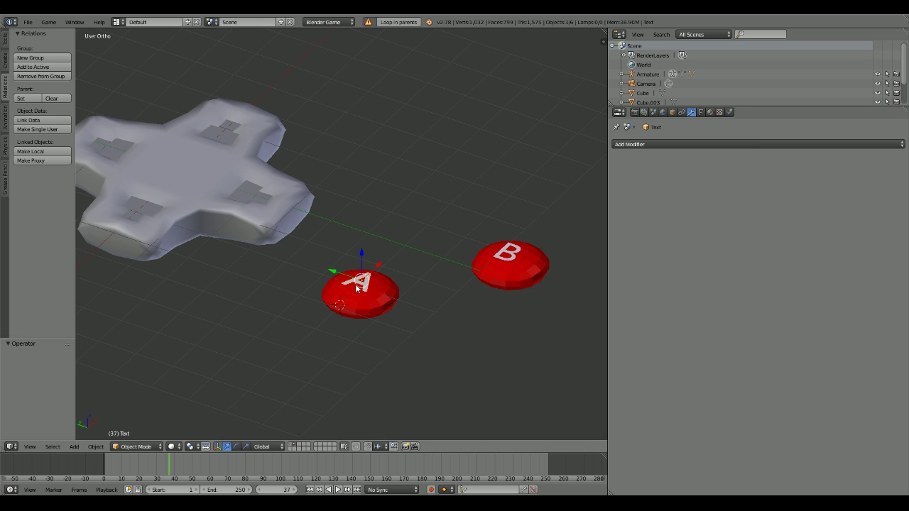
{"action": "right_click", "coordinate": [357, 287]}
{"action": "key", "text": "g"}
{"action": "right_click", "coordinate": [361, 294]}
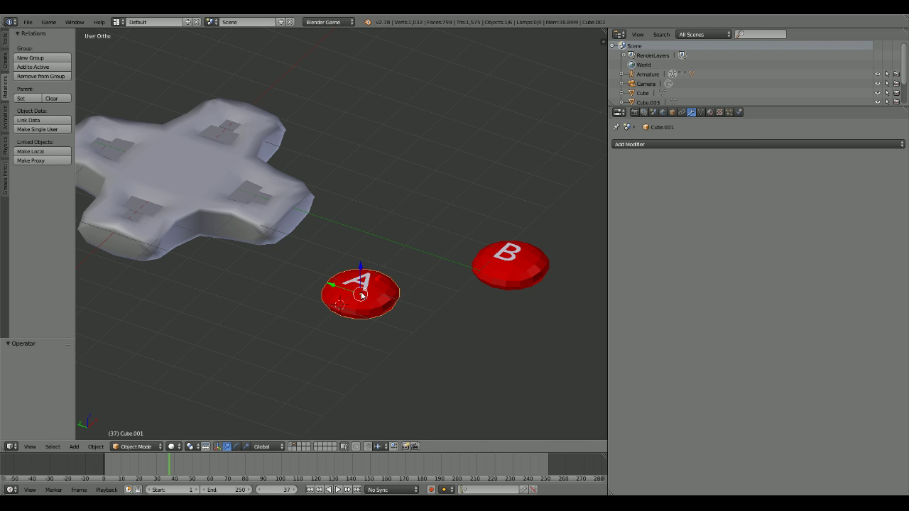
{"action": "right_click", "coordinate": [375, 307], "text": "shift"}
{"action": "key", "text": "ctrl+p"}
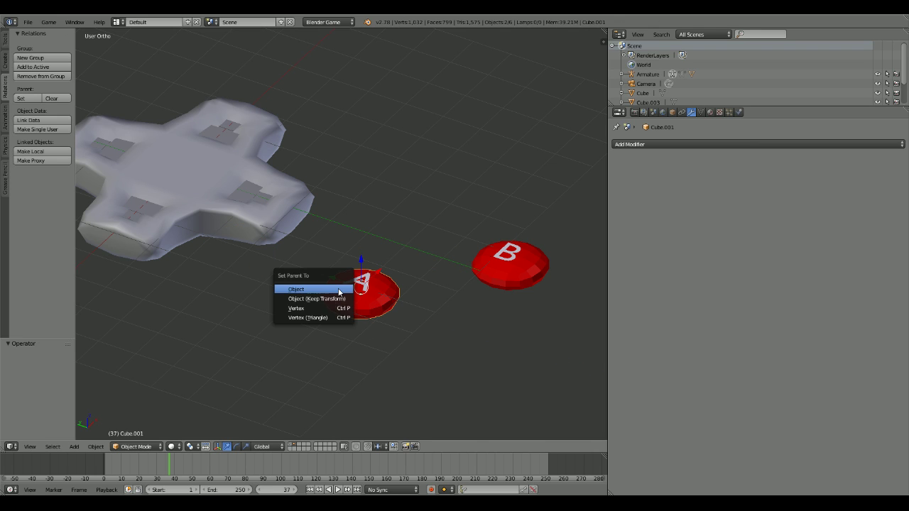
{"action": "left_click", "coordinate": [341, 288]}
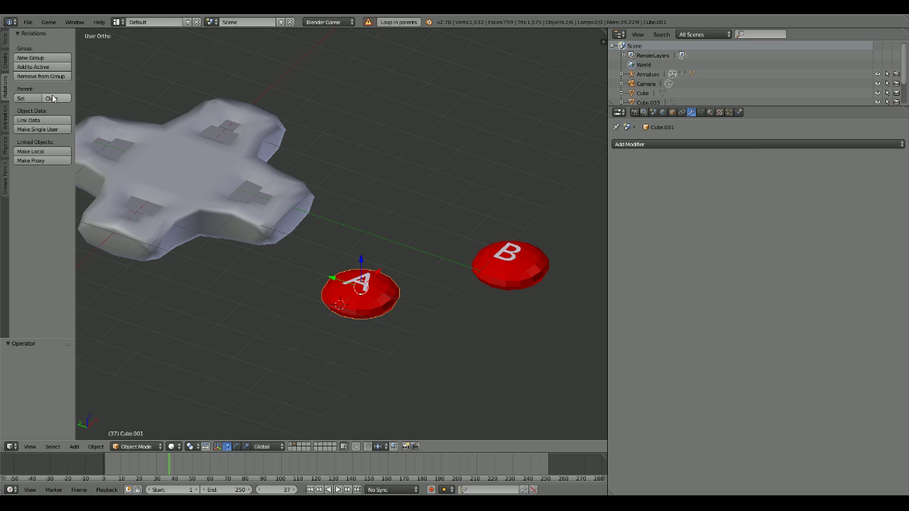
Step: Clear the existing parents of the A button and its letter, and parent the letter to the button mesh as Object
{"action": "left_click", "coordinate": [53, 98]}
{"action": "left_click", "coordinate": [56, 99]}
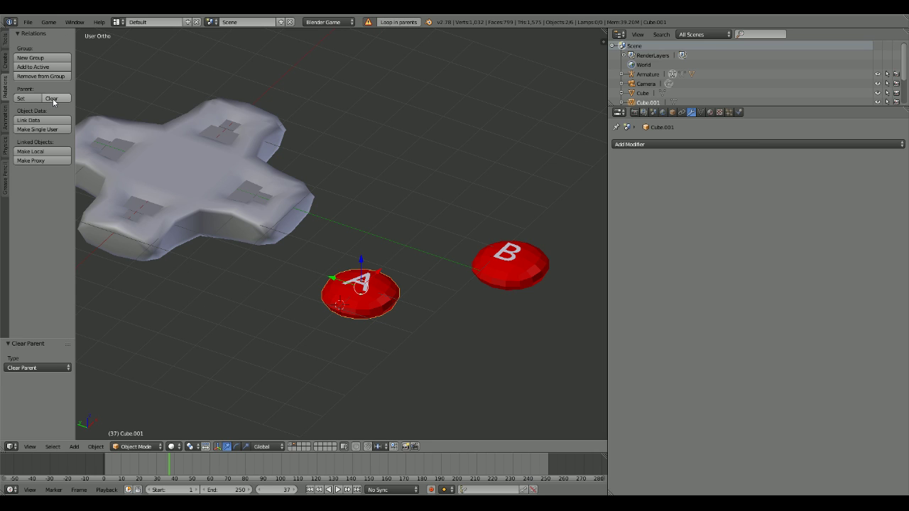
{"action": "key", "text": "ctrl+p"}
{"action": "left_click", "coordinate": [388, 256]}
Step: Test moving the A button together with its letter along Y and undo the move
{"action": "key", "text": "g"}
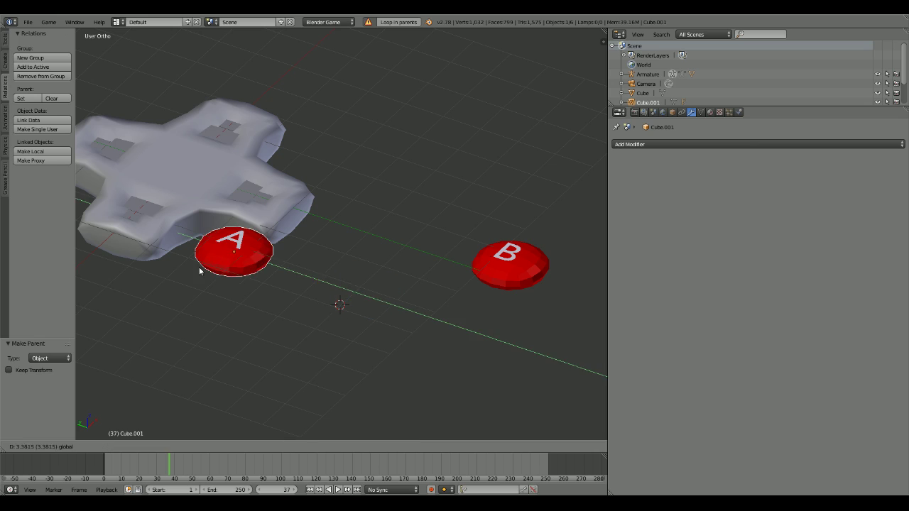
{"action": "key", "text": "Escape"}
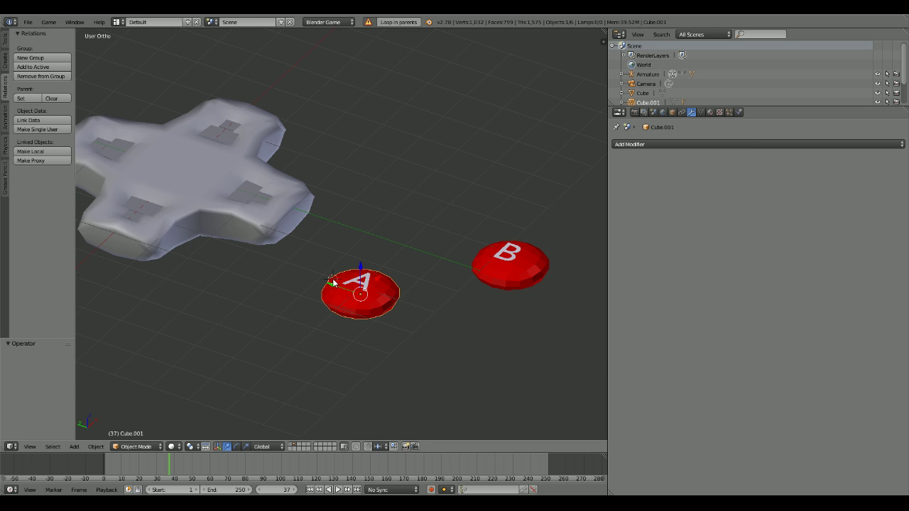
{"action": "left_click_drag", "start_coordinate": [333, 284], "coordinate": [149, 277]}
{"action": "key", "text": "g"}
{"action": "key", "text": "Escape"}
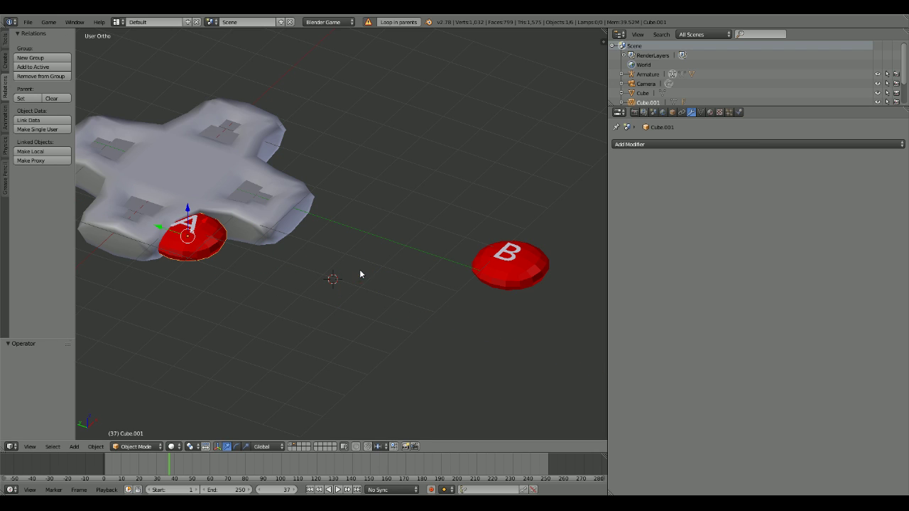
{"action": "key", "text": "ctrl+z"}
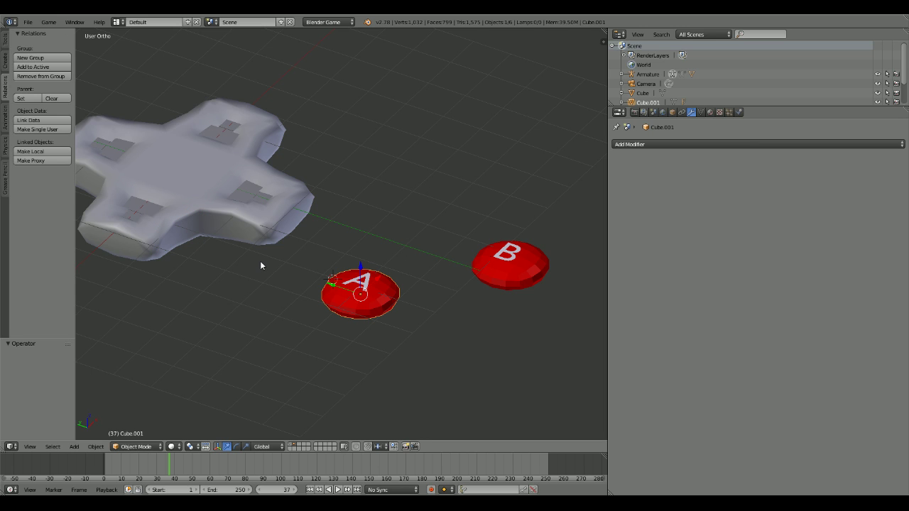
Step: Examine the pad and both buttons straight from above, turned so the letters read upright
{"action": "middle_click_drag", "start_coordinate": [260, 261], "coordinate": [329, 237]}
{"action": "key", "text": "KP_7"}
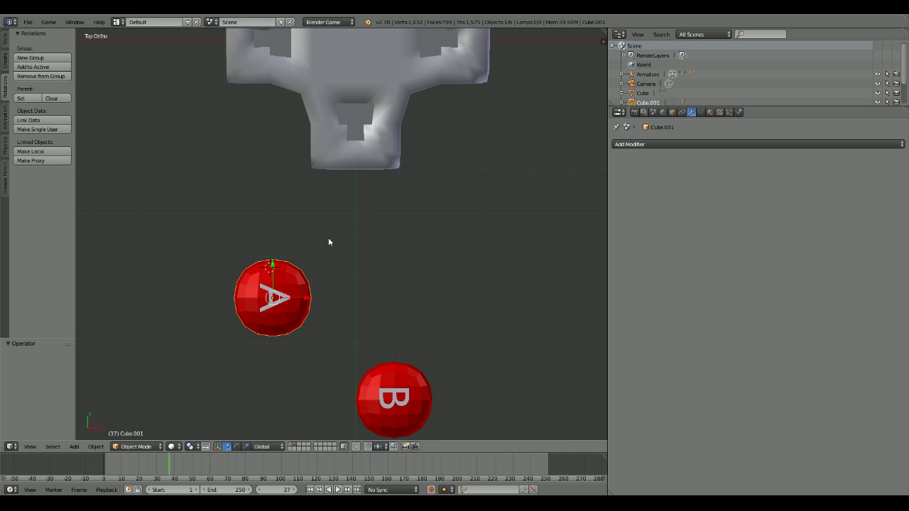
{"action": "middle_click_drag", "start_coordinate": [328, 242], "coordinate": [449, 216]}
{"action": "key", "text": "shift+KP_6"}
{"action": "key", "text": "shift+KP_6"}
{"action": "key", "text": "shift+KP_6"}
{"action": "key", "text": "shift+KP_6"}
{"action": "key", "text": "shift+KP_6"}
{"action": "key", "text": "shift+KP_6"}
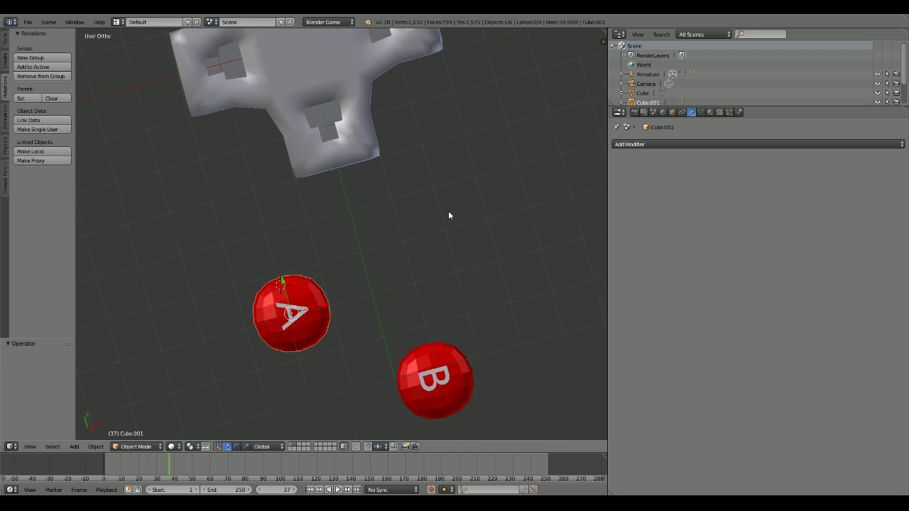
{"action": "scroll", "coordinate": [449, 211], "scroll_direction": "left", "scroll_amount": 3, "text": "ctrl"}
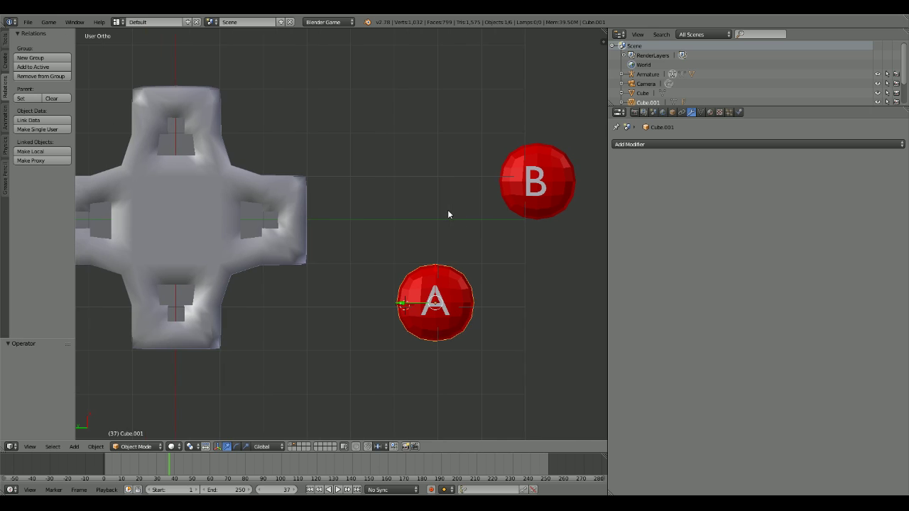
{"action": "scroll", "coordinate": [447, 211], "scroll_direction": "down", "scroll_amount": 1}
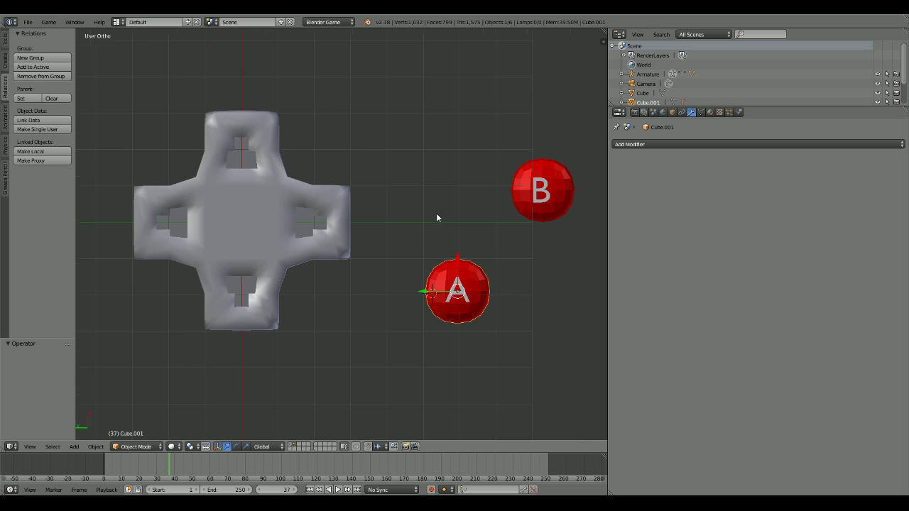
{"action": "scroll", "coordinate": [436, 218], "scroll_direction": "down", "scroll_amount": 1}
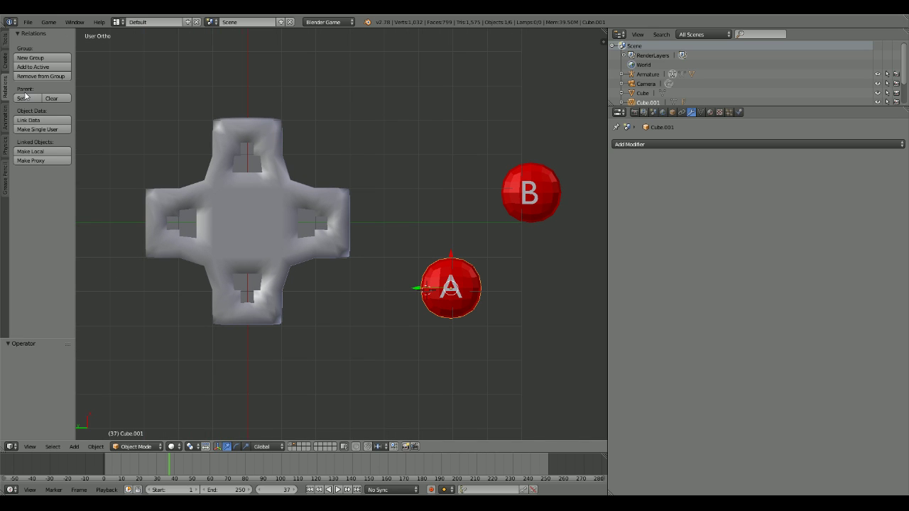
Step: Apply smooth shading to the A button and B button meshes
{"action": "left_click", "coordinate": [3, 59]}
{"action": "left_click", "coordinate": [4, 39]}
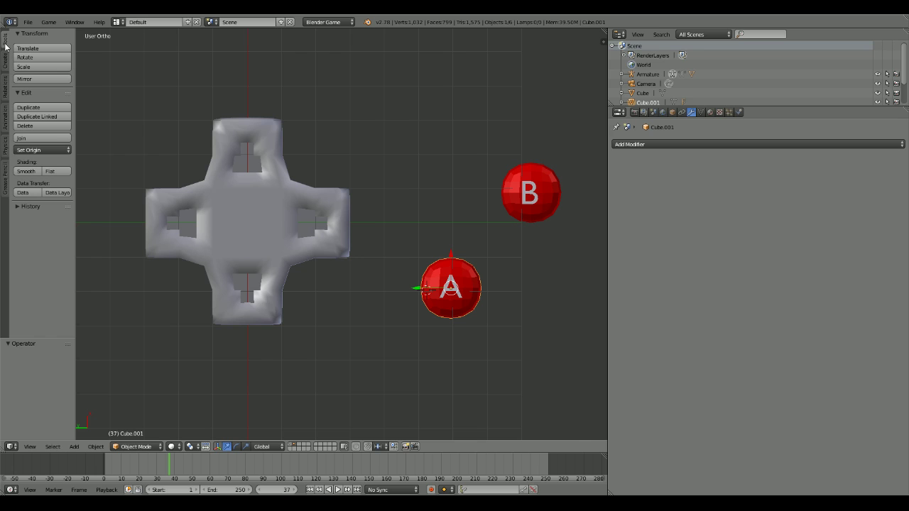
{"action": "left_click", "coordinate": [32, 172]}
{"action": "right_click", "coordinate": [528, 213]}
{"action": "left_click", "coordinate": [26, 172]}
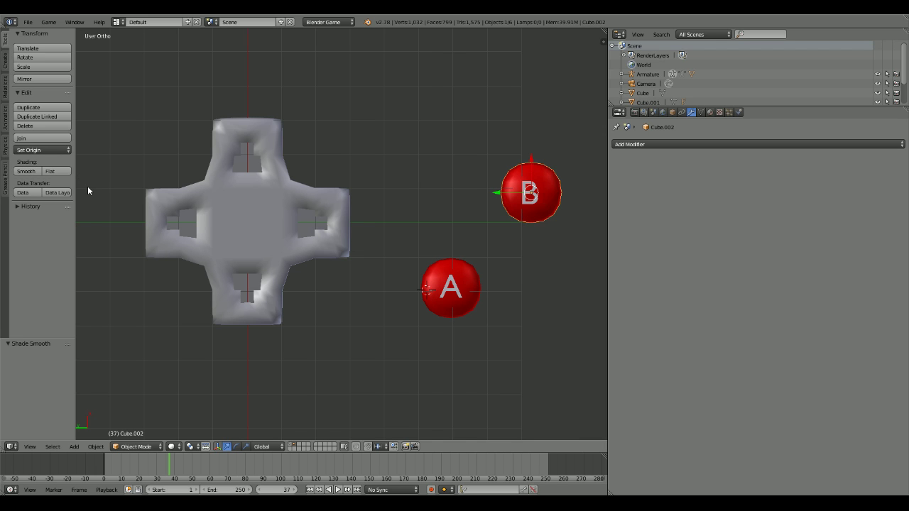
Step: Examine the pad and the smoothed buttons from the top, front, side and oblique angles
{"action": "middle_click_drag", "start_coordinate": [319, 206], "coordinate": [443, 197]}
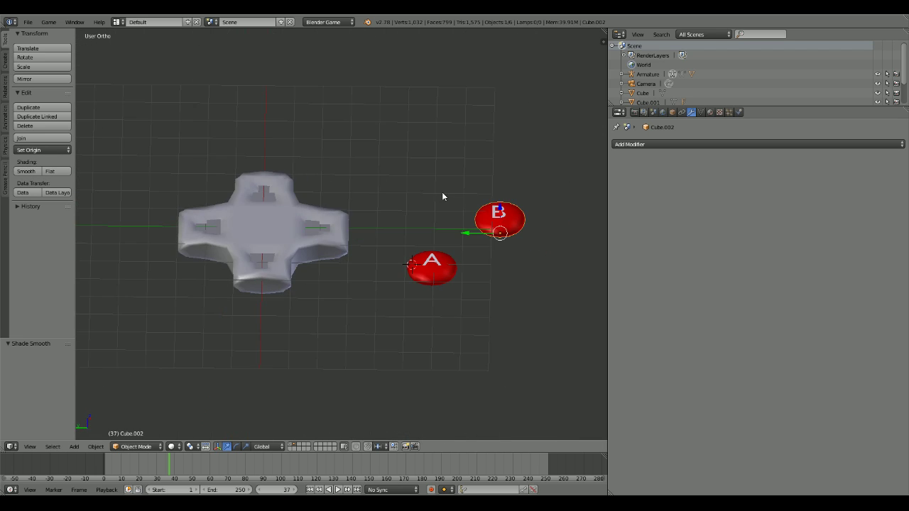
{"action": "key", "text": "KP_7"}
{"action": "key", "text": "KP_1"}
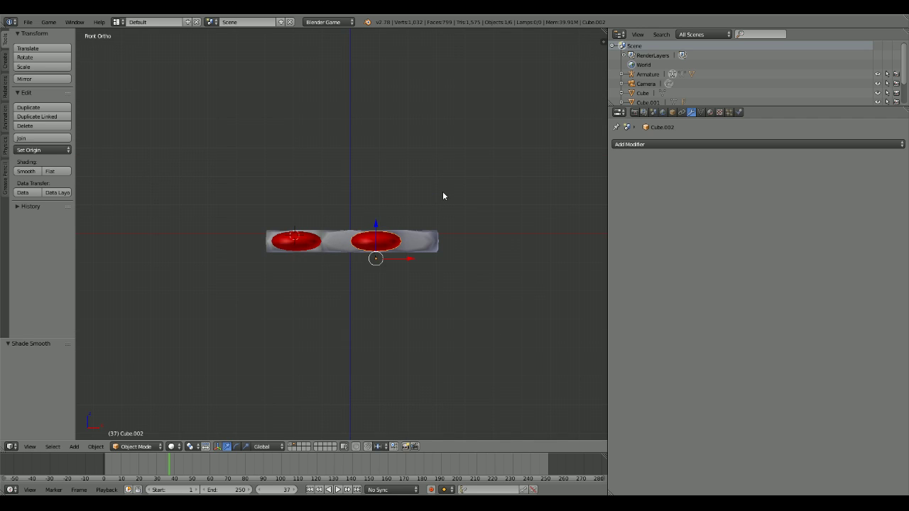
{"action": "key", "text": "KP_7"}
{"action": "key", "text": "KP_3"}
{"action": "key", "text": "KP_1"}
{"action": "key", "text": "KP_7"}
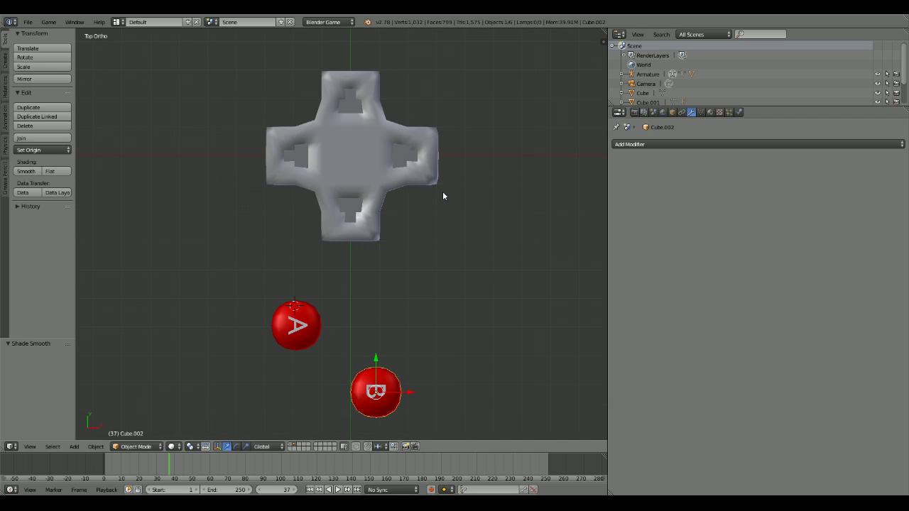
{"action": "middle_click_drag", "start_coordinate": [443, 196], "coordinate": [381, 183]}
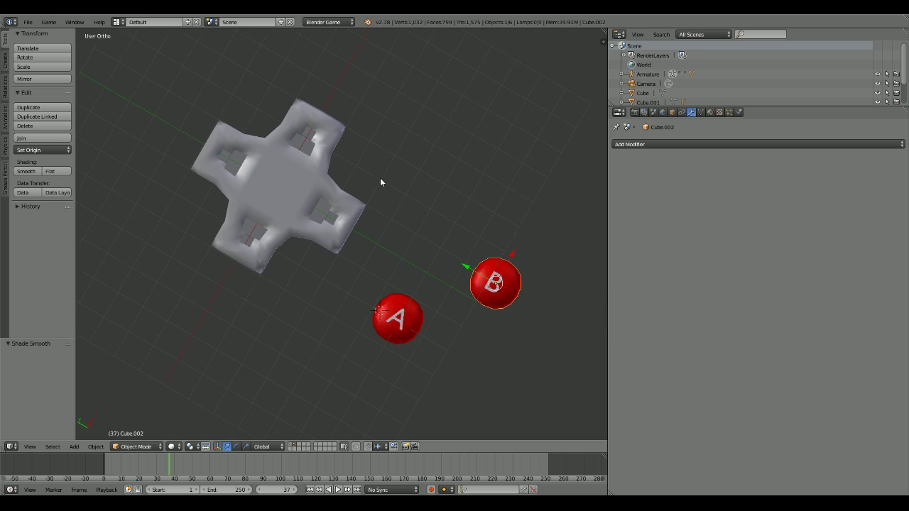
{"action": "key", "text": "KP_6"}
{"action": "key", "text": "KP_8"}
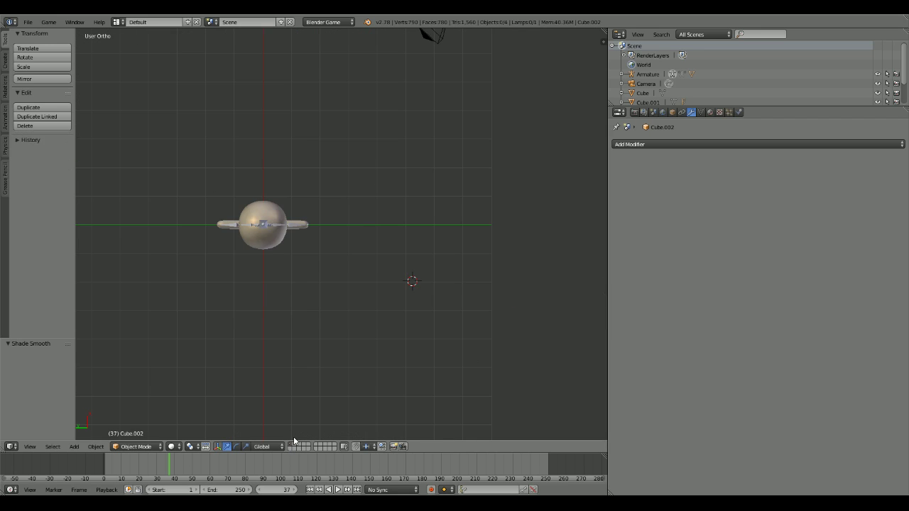
Step: Copy the Hero character mesh from its layer and paste it into the layer with the pad and buttons
{"action": "middle_click_drag", "start_coordinate": [429, 31], "coordinate": [350, 242]}
{"action": "right_click", "coordinate": [276, 180]}
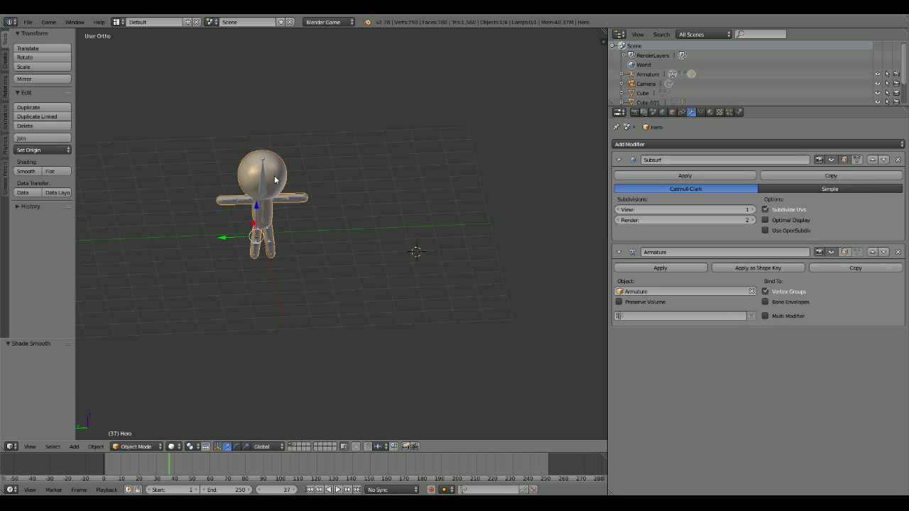
{"action": "key", "text": "ctrl+c"}
{"action": "left_click", "coordinate": [299, 446]}
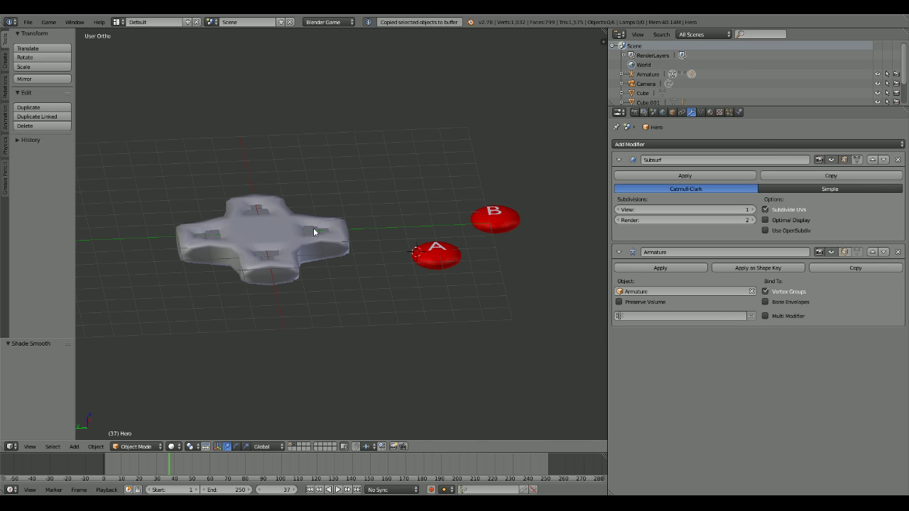
{"action": "key", "text": "ctrl+v"}
{"action": "middle_click_drag", "start_coordinate": [319, 220], "coordinate": [316, 234]}
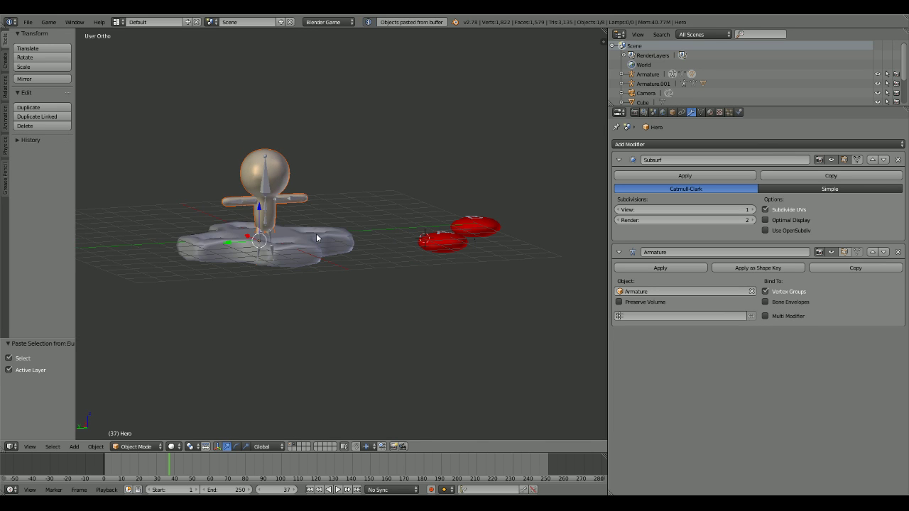
Step: Try to run Join on the cross-shaped pad mesh
{"action": "middle_click_drag", "start_coordinate": [406, 250], "coordinate": [295, 274]}
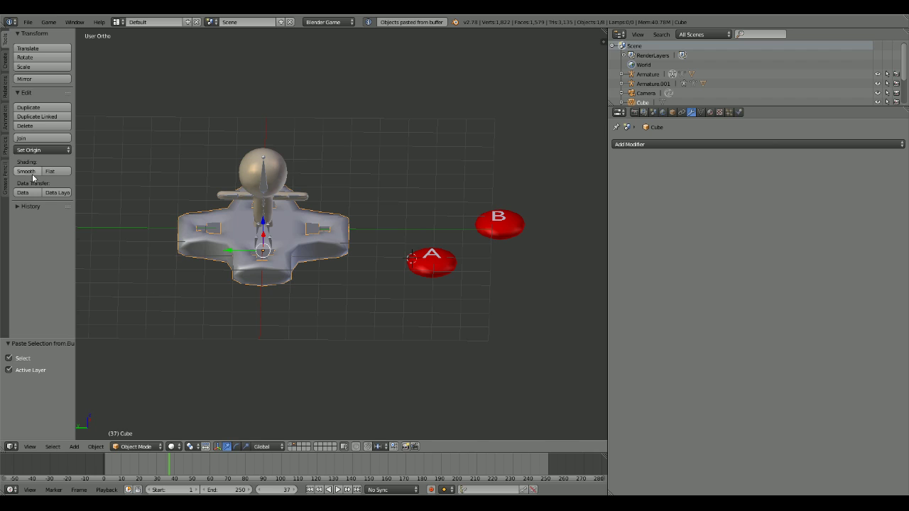
{"action": "left_click", "coordinate": [39, 138]}
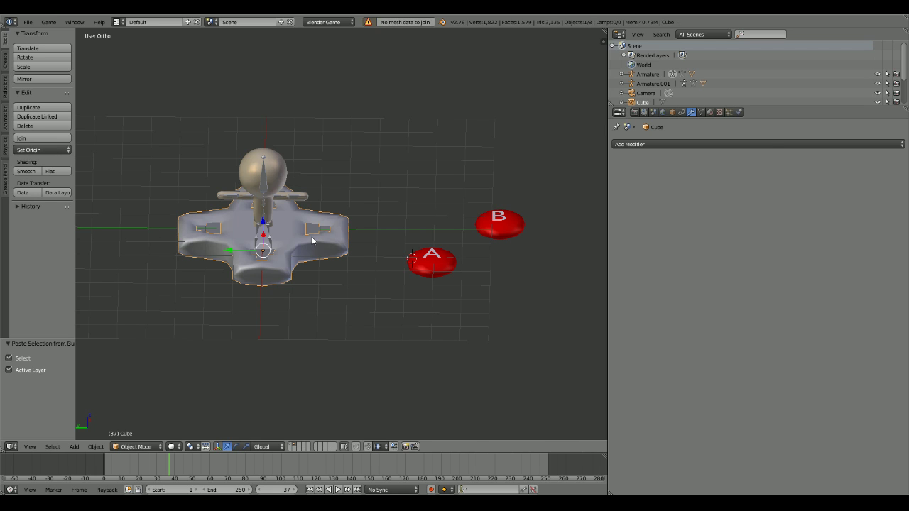
{"action": "type", "text": "r810"}
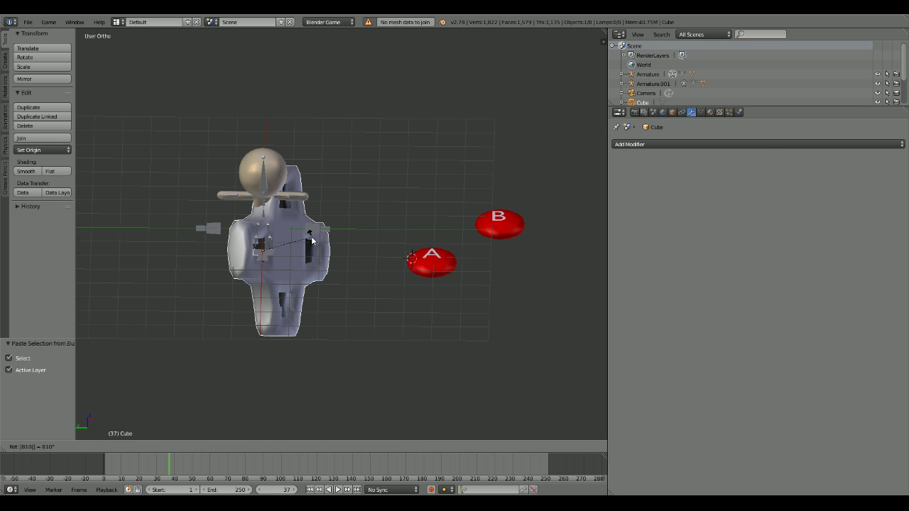
{"action": "key", "text": "Return"}
{"action": "key", "text": "ctrl+z"}
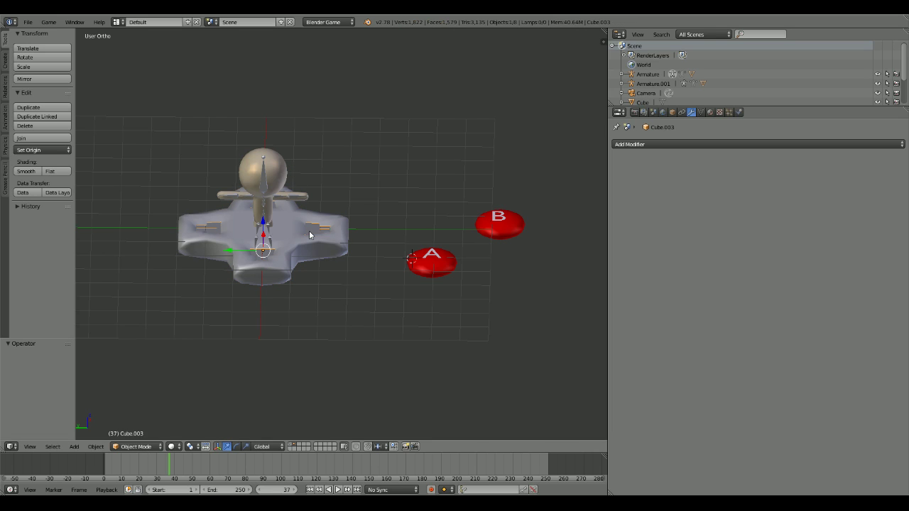
Step: Join the arrow meshes into the cross-shaped pad and rotate the joined pad 90° about the global Y axis
{"action": "left_click", "coordinate": [42, 138]}
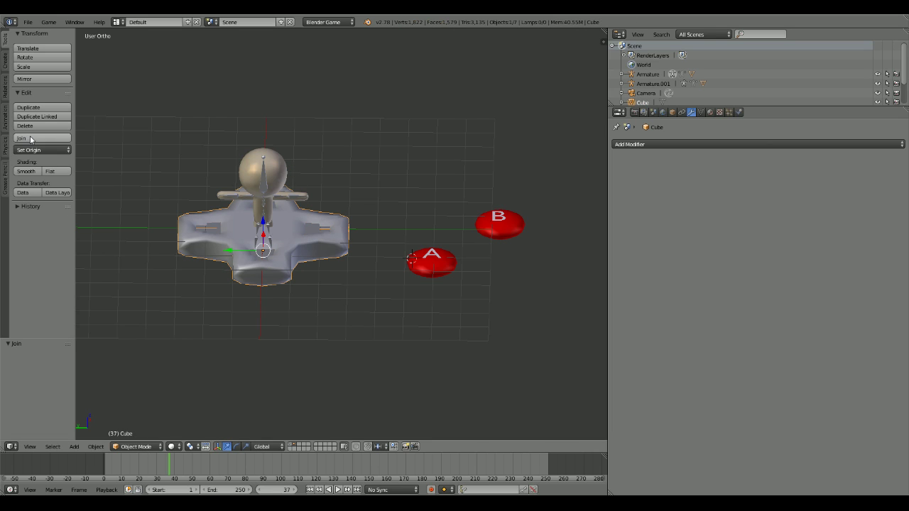
{"action": "type", "text": "r180"}
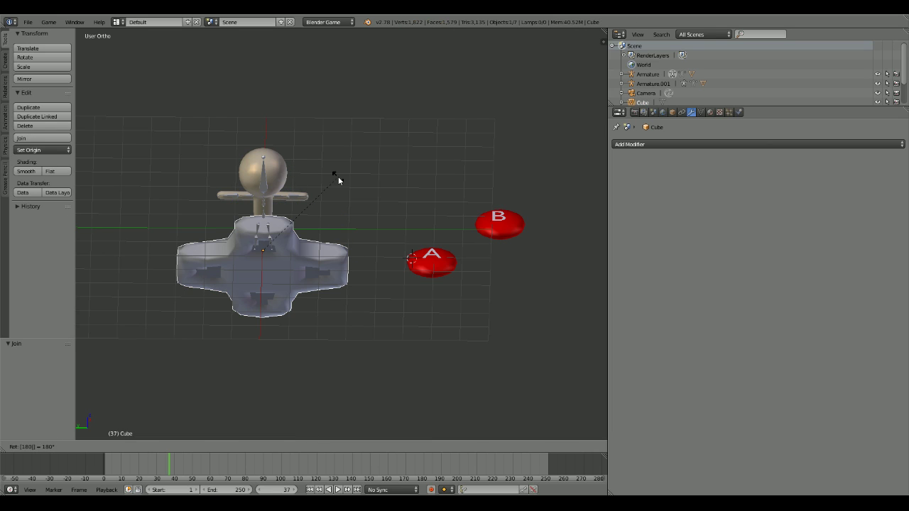
{"action": "type", "text": "zxy"}
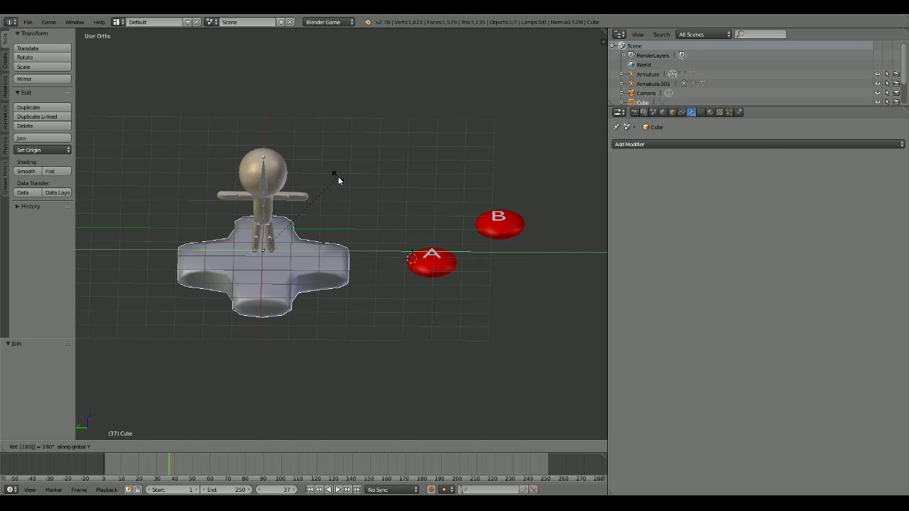
{"action": "type", "text": "x"}
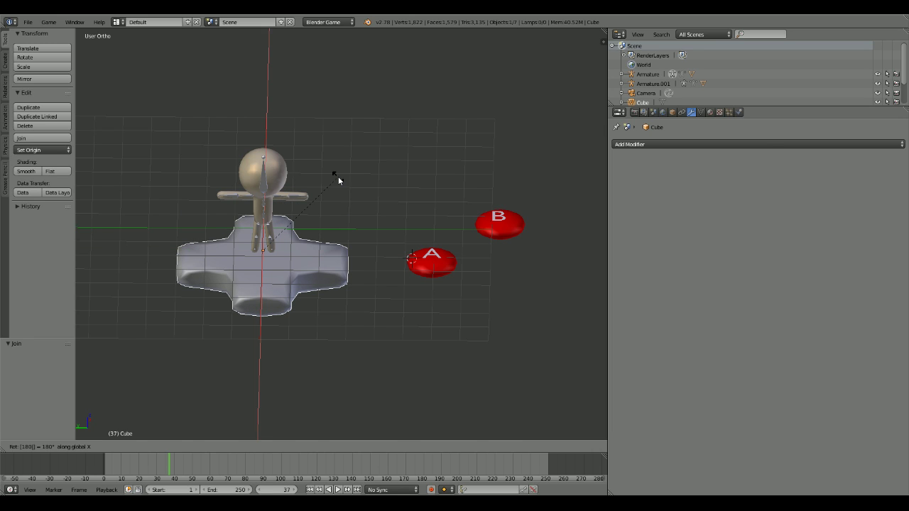
{"action": "key", "text": "BackSpace"}
{"action": "key", "text": "BackSpace"}
{"action": "key", "text": "BackSpace"}
{"action": "type", "text": "90"}
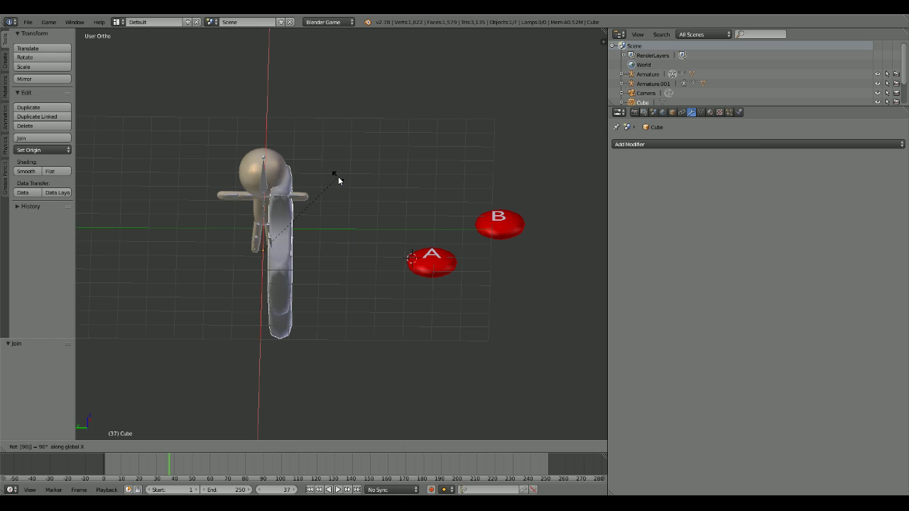
{"action": "type", "text": "zy"}
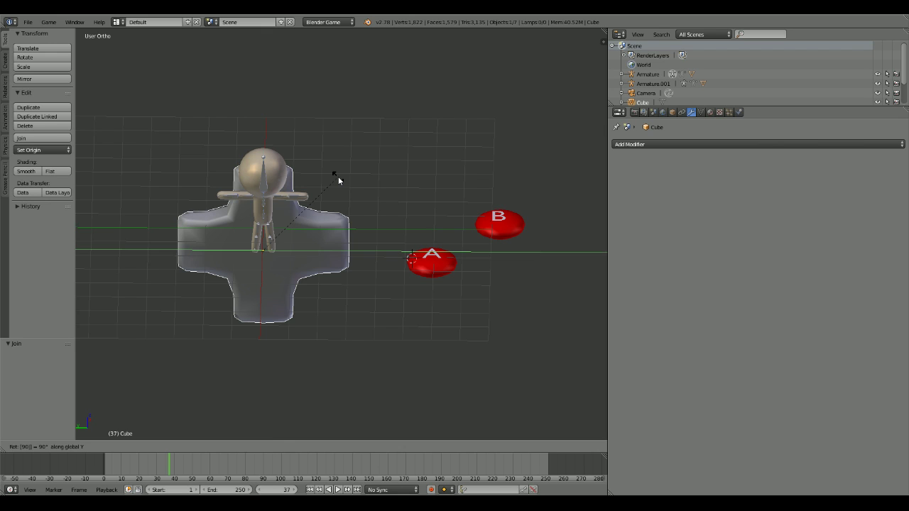
{"action": "key", "text": "Return"}
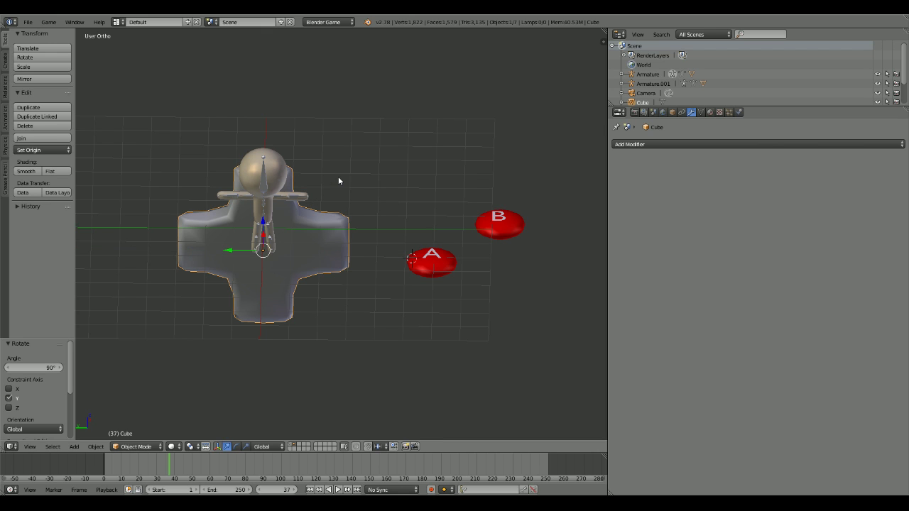
Step: Rotate the pad 180° about the global Z axis and scale it uniformly to 0.33
{"action": "type", "text": "r180z"}
{"action": "key", "text": "Return"}
{"action": "middle_click_drag", "start_coordinate": [338, 176], "coordinate": [313, 193]}
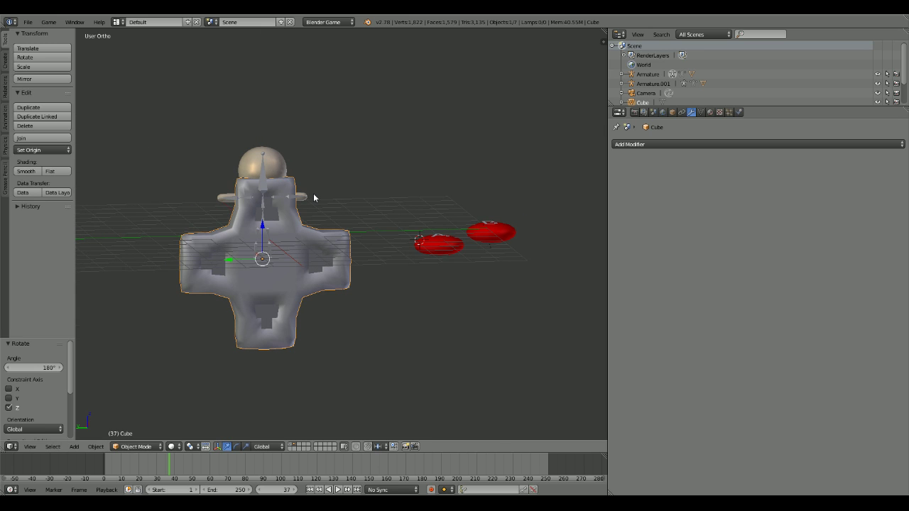
{"action": "key", "text": "s"}
{"action": "left_click", "coordinate": [308, 237]}
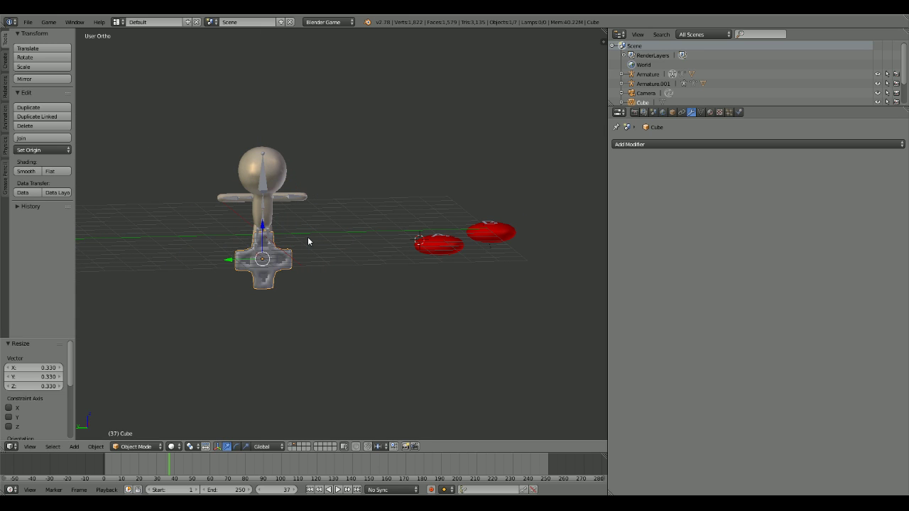
Step: Raise the pad along Z to the height of the Hero's head and scale it down further
{"action": "key", "text": "g"}
{"action": "key", "text": "z"}
{"action": "left_click", "coordinate": [307, 157]}
{"action": "key", "text": "s"}
{"action": "left_click", "coordinate": [299, 159]}
{"action": "middle_click_drag", "start_coordinate": [299, 157], "coordinate": [315, 315]}
Step: Move the pad along X against the Hero's head and shift it sideways, finishing with 0.19 along Y
{"action": "key", "text": "g"}
{"action": "key", "text": "x"}
{"action": "left_click", "coordinate": [281, 245]}
{"action": "scroll", "coordinate": [285, 193], "scroll_direction": "up", "scroll_amount": 3}
{"action": "scroll", "coordinate": [290, 337], "scroll_direction": "up", "scroll_amount": 3}
{"action": "key", "text": "KP_5"}
{"action": "key", "text": "g"}
{"action": "left_click_drag", "start_coordinate": [290, 235], "coordinate": [313, 221]}
{"action": "left_click", "coordinate": [313, 223]}
{"action": "middle_click_drag", "start_coordinate": [313, 223], "coordinate": [331, 243]}
{"action": "scroll", "coordinate": [312, 205], "scroll_direction": "up", "scroll_amount": 3}
{"action": "key", "text": "g"}
{"action": "key", "text": "y"}
{"action": "key", "text": "Return"}
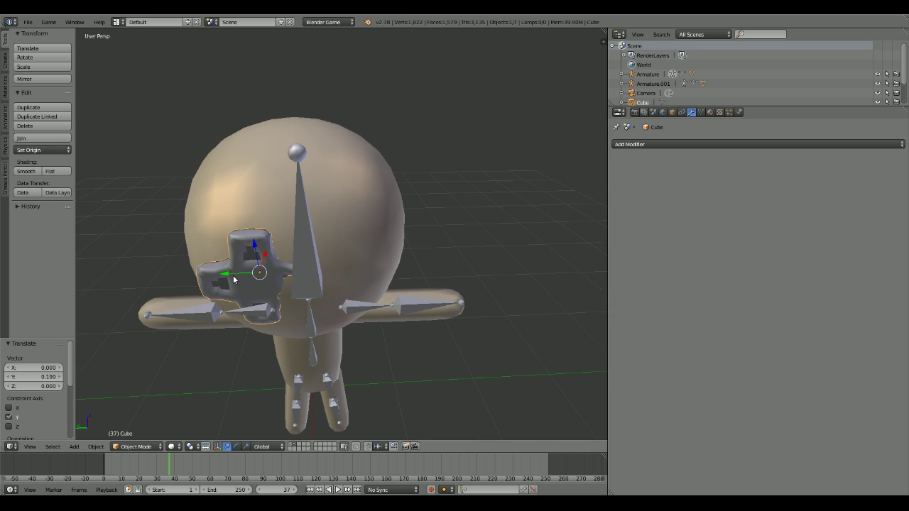
Step: Rotate the pad about -11.7° around global Z and move it 0.023 along X toward the head
{"action": "key", "text": "r"}
{"action": "key", "text": "z"}
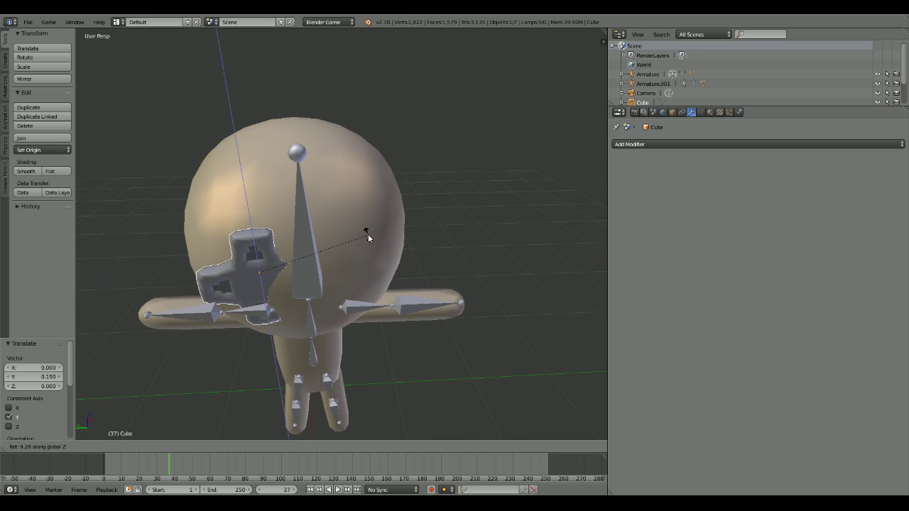
{"action": "left_click", "coordinate": [372, 277]}
{"action": "middle_click_drag", "start_coordinate": [372, 277], "coordinate": [324, 292]}
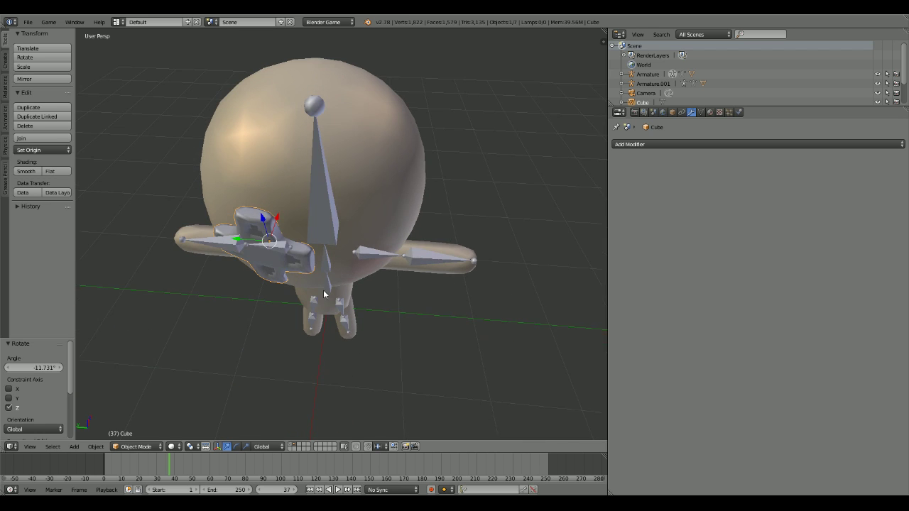
{"action": "scroll", "coordinate": [312, 267], "scroll_direction": "up", "scroll_amount": 1}
{"action": "mouse_move", "coordinate": [267, 219]}
{"action": "left_mouse_down"}
{"action": "mouse_move", "coordinate": [271, 213]}
{"action": "mouse_move", "coordinate": [277, 224]}
{"action": "mouse_move", "coordinate": [239, 222]}
{"action": "mouse_move", "coordinate": [254, 217]}
{"action": "left_mouse_up"}
Step: Turn the pad about another -6.5° around global Z to follow the curve of the head
{"action": "key", "text": "r"}
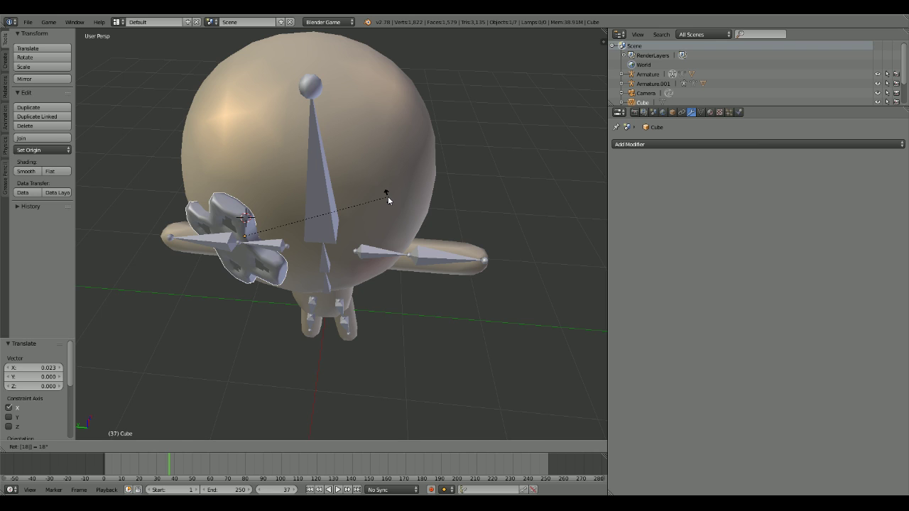
{"action": "key", "text": "BackSpace"}
{"action": "key", "text": "BackSpace"}
{"action": "key", "text": "z"}
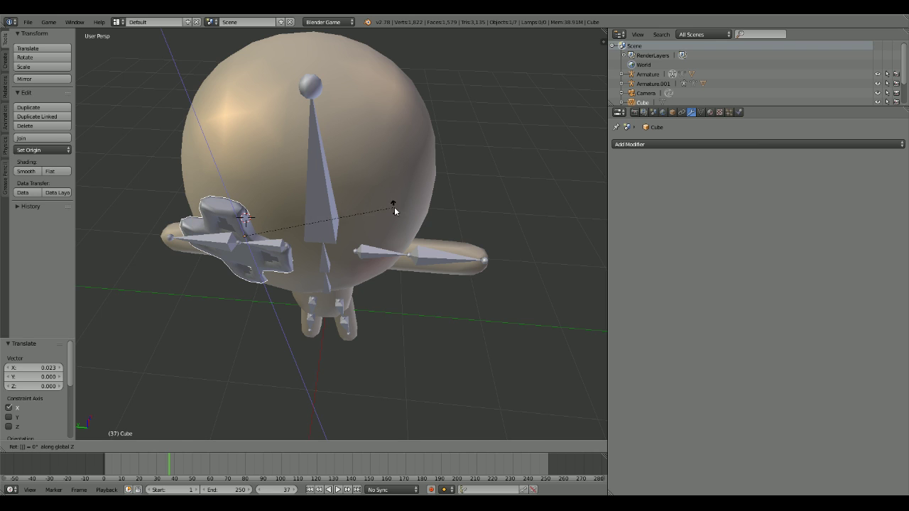
{"action": "left_click", "coordinate": [378, 258]}
{"action": "key", "text": "r"}
{"action": "key", "text": "z"}
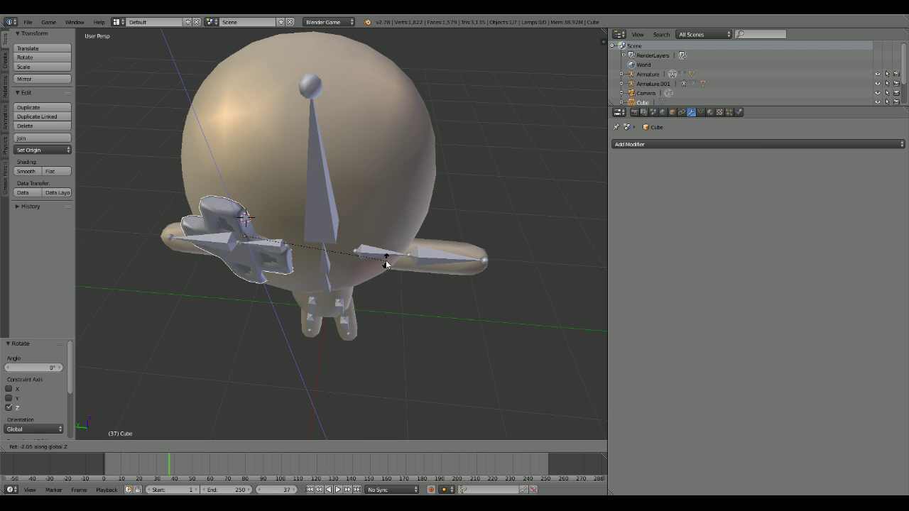
{"action": "left_click", "coordinate": [389, 276]}
Step: Turn the pad back by about 3.5° around global Z
{"action": "scroll", "coordinate": [389, 276], "scroll_direction": "up", "scroll_amount": 4}
{"action": "middle_click_drag", "start_coordinate": [389, 276], "coordinate": [525, 203]}
{"action": "mouse_move", "coordinate": [304, 292]}
{"action": "middle_mouse_down"}
{"action": "mouse_move", "coordinate": [309, 311]}
{"action": "mouse_move", "coordinate": [317, 296]}
{"action": "mouse_move", "coordinate": [310, 294]}
{"action": "middle_mouse_up"}
{"action": "key", "text": "r"}
{"action": "key", "text": "z"}
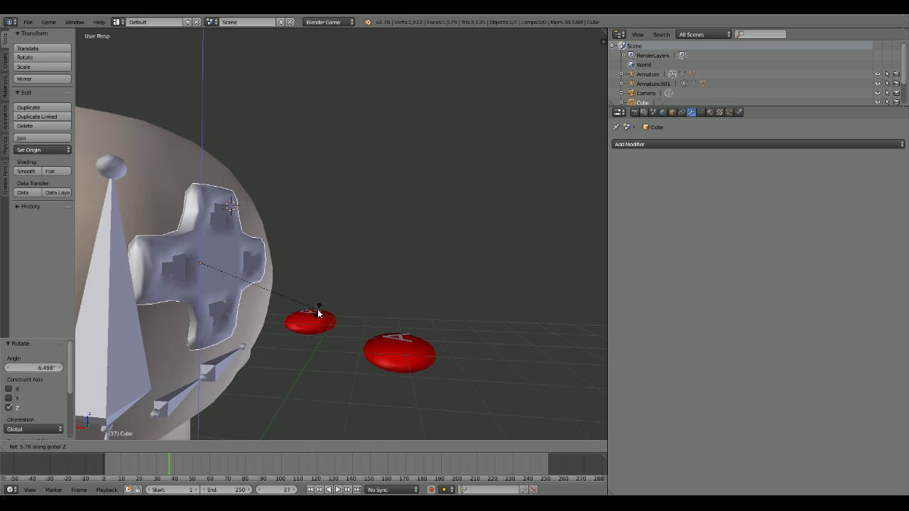
{"action": "left_click", "coordinate": [319, 305]}
Step: Tilt the pad about 4° around global Y so it follows the head's surface
{"action": "middle_click_drag", "start_coordinate": [319, 305], "coordinate": [358, 314]}
{"action": "key", "text": "r"}
{"action": "key", "text": "x"}
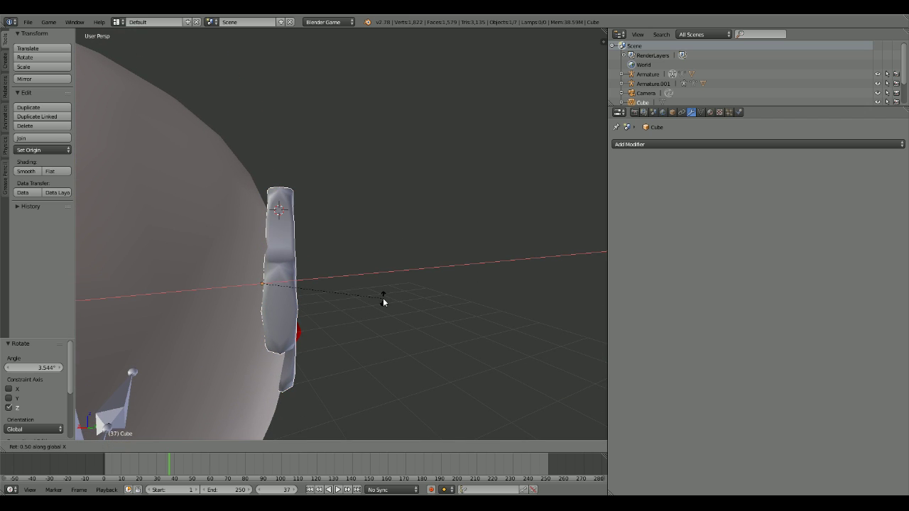
{"action": "key", "text": "y"}
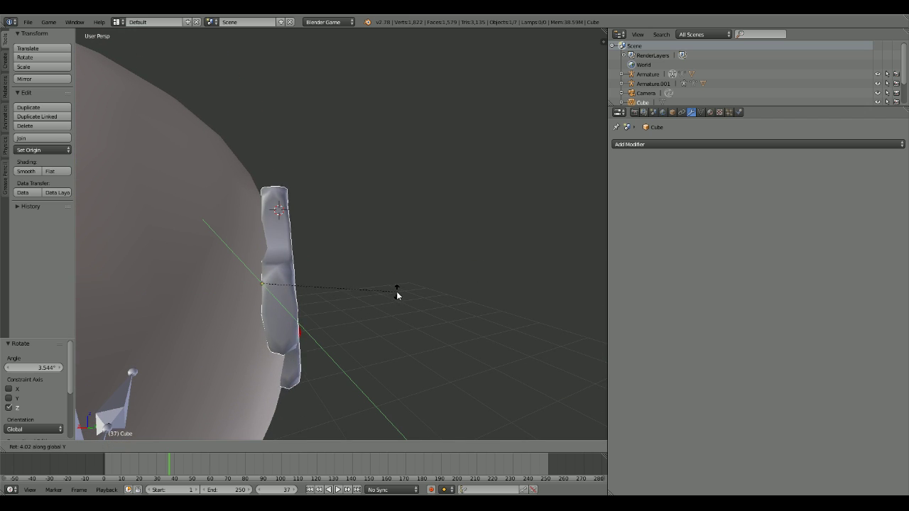
{"action": "left_click", "coordinate": [397, 291]}
{"action": "middle_click_drag", "start_coordinate": [397, 292], "coordinate": [411, 326]}
{"action": "key", "text": "Tab"}
{"action": "key", "text": "Tab"}
{"action": "scroll", "coordinate": [412, 330], "scroll_direction": "down", "scroll_amount": 5}
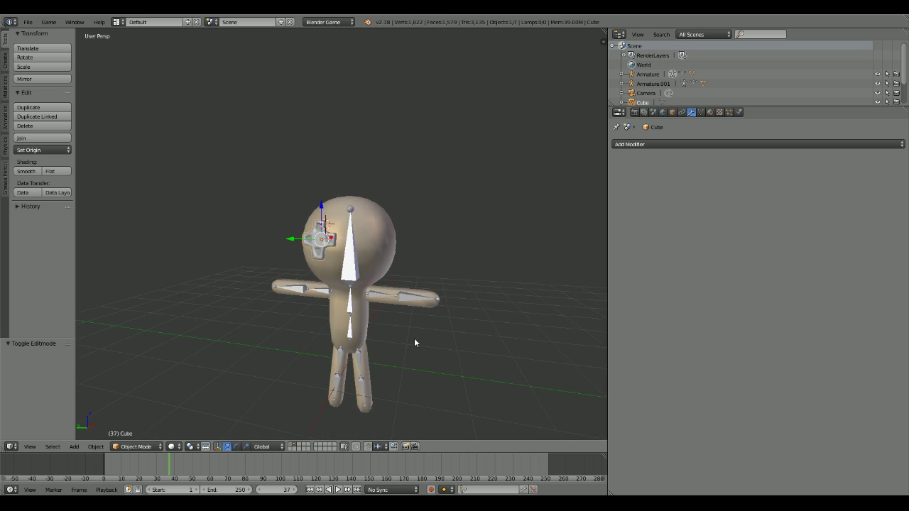
Step: Scale the A button uniformly to 0.3
{"action": "middle_click_drag", "start_coordinate": [476, 368], "coordinate": [442, 368]}
{"action": "right_click", "coordinate": [441, 369]}
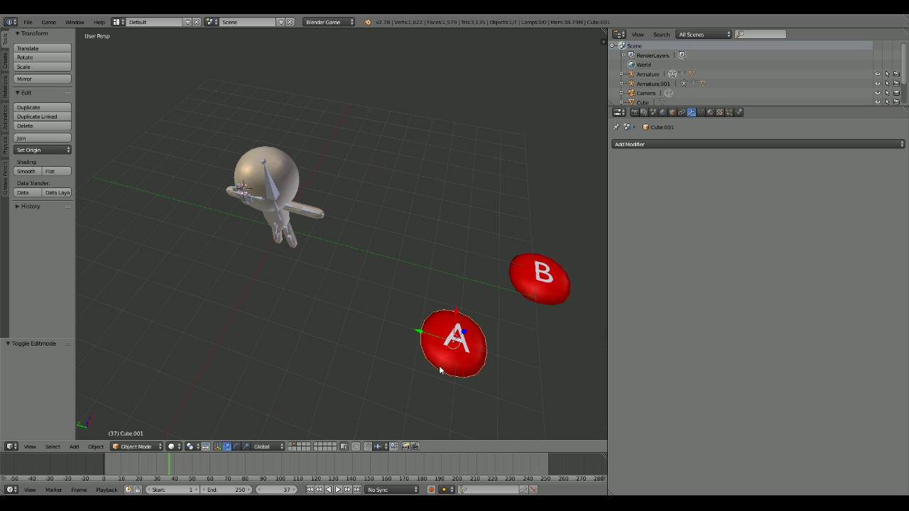
{"action": "left_click", "coordinate": [672, 111]}
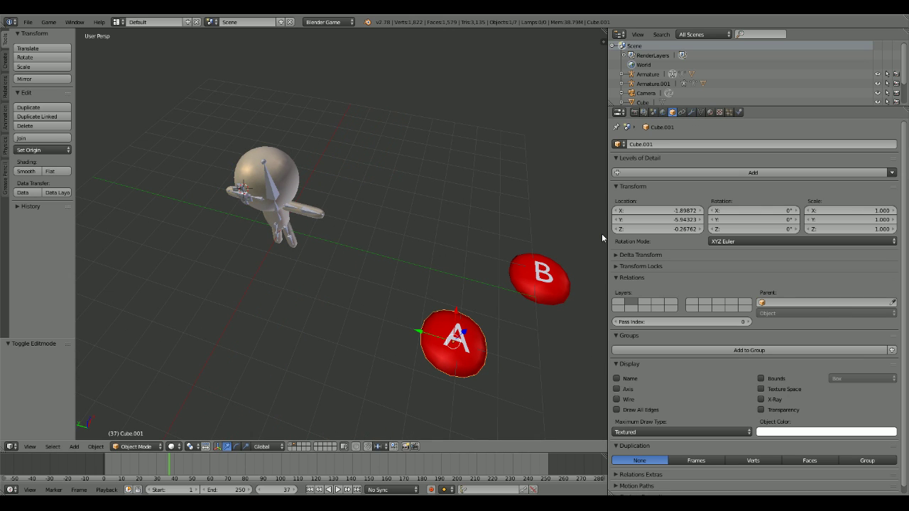
{"action": "key", "text": "s"}
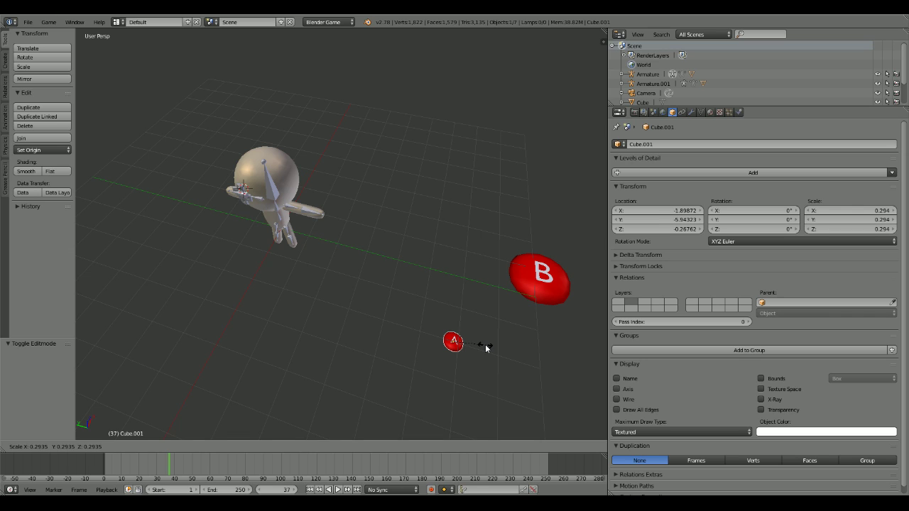
{"action": "type", "text": ".3"}
{"action": "key", "text": "Return"}
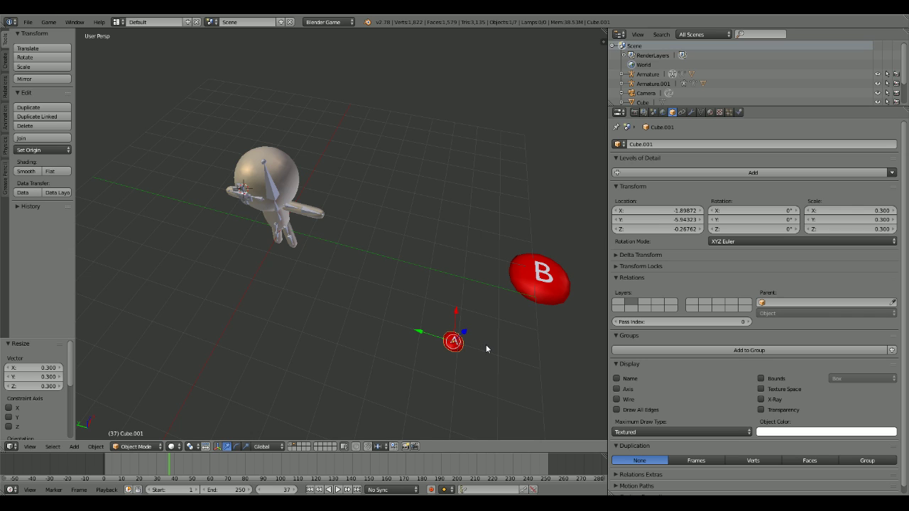
Step: Move the A button about 6.43 along Y and about 1.04 along X toward the Hero
{"action": "key", "text": "g"}
{"action": "key", "text": "y"}
{"action": "left_click", "coordinate": [219, 279]}
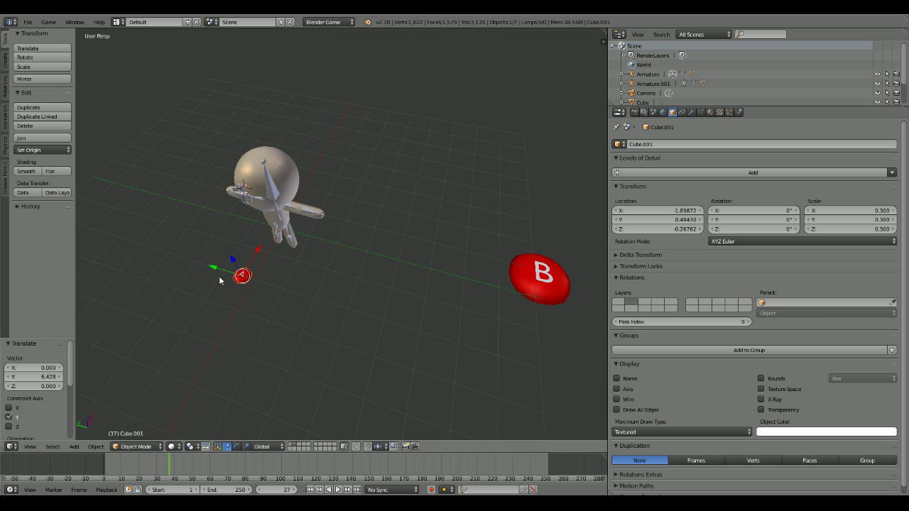
{"action": "left_click", "coordinate": [252, 250]}
{"action": "key", "text": "g"}
{"action": "key", "text": "x"}
{"action": "left_click", "coordinate": [268, 223]}
Step: Raise the A button about 2.37 along Z to head height and shift it about -0.54 along Y beside the pad
{"action": "scroll", "coordinate": [268, 223], "scroll_direction": "up", "scroll_amount": 3}
{"action": "middle_click_drag", "start_coordinate": [268, 223], "coordinate": [368, 185]}
{"action": "key", "text": "g"}
{"action": "key", "text": "z"}
{"action": "left_click", "coordinate": [257, 199]}
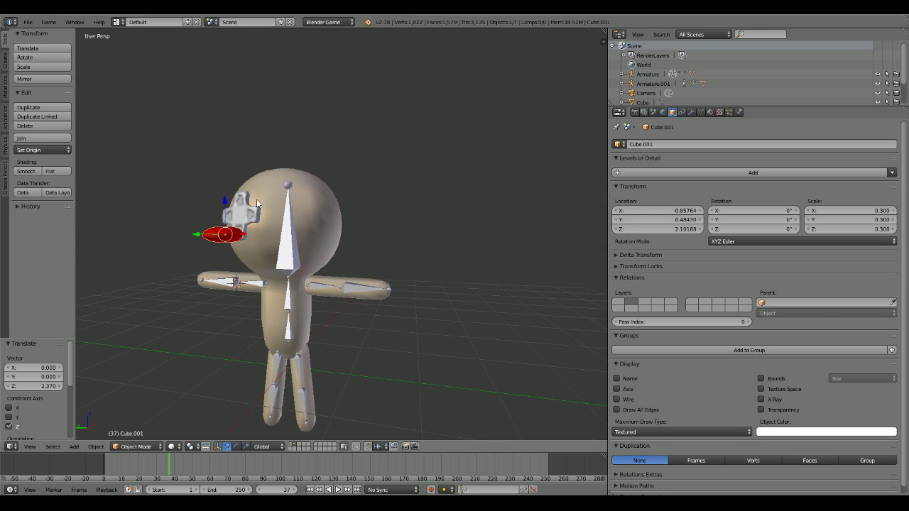
{"action": "key", "text": "g"}
{"action": "key", "text": "y"}
{"action": "left_click", "coordinate": [240, 242]}
Step: Rotate the A button 90° about Y, 180° about Z and 180° about X so its letter faces outward upright
{"action": "type", "text": "r"}
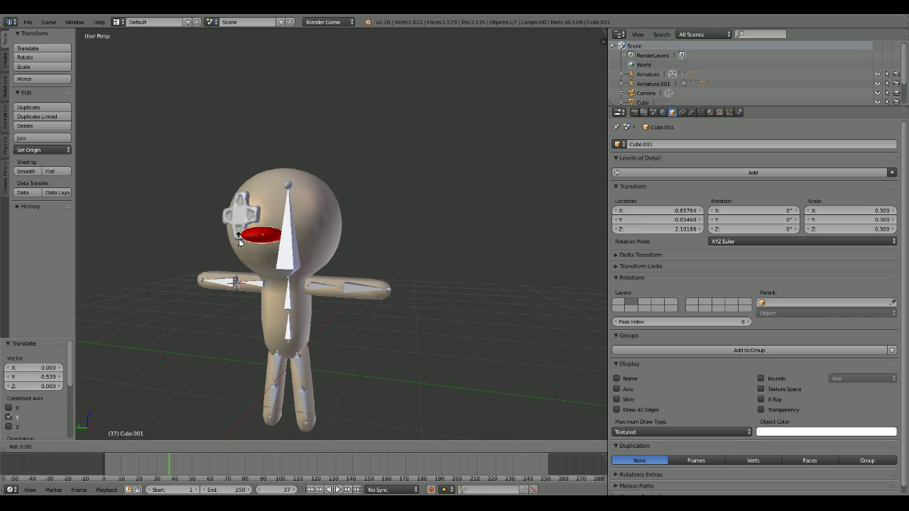
{"action": "type", "text": "90y"}
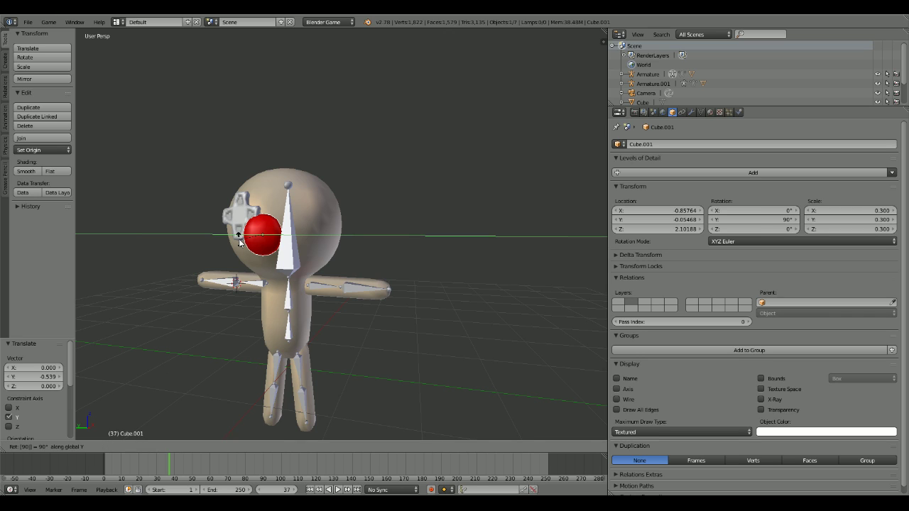
{"action": "type", "text": "xy"}
{"action": "key", "text": "Return"}
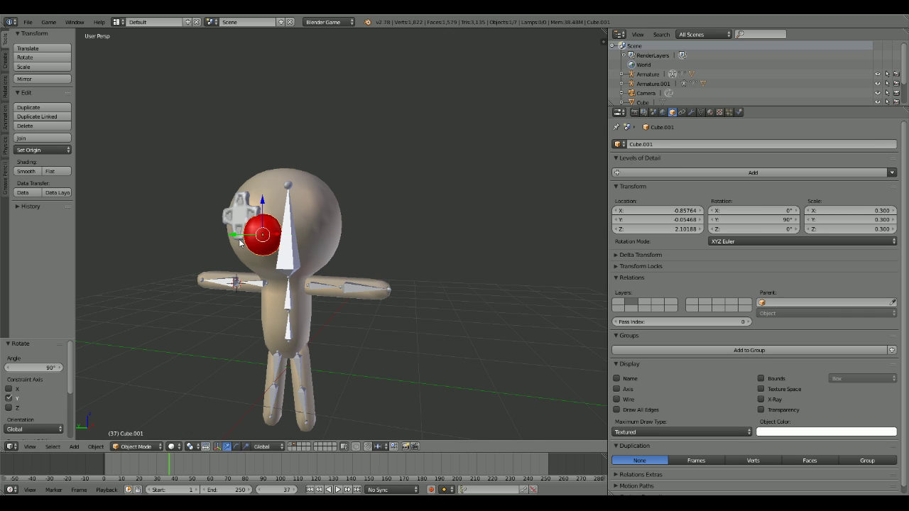
{"action": "type", "text": "r180z"}
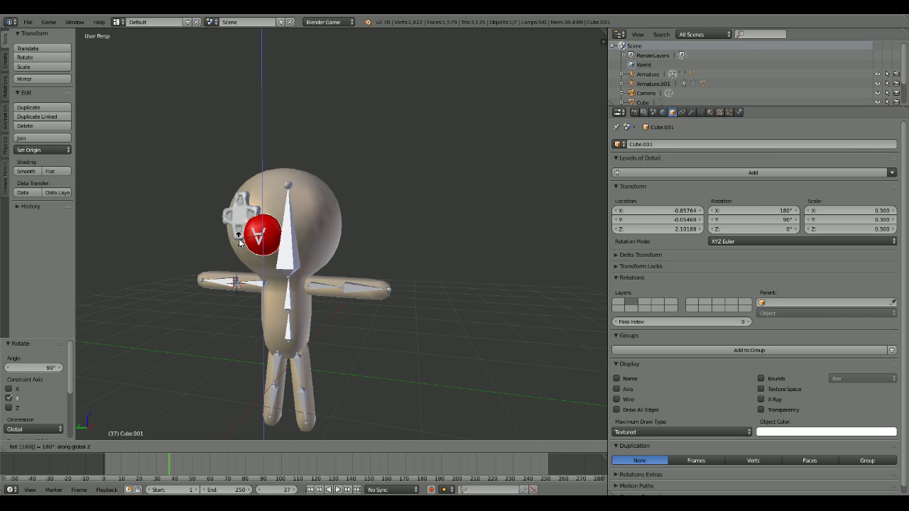
{"action": "key", "text": "Return"}
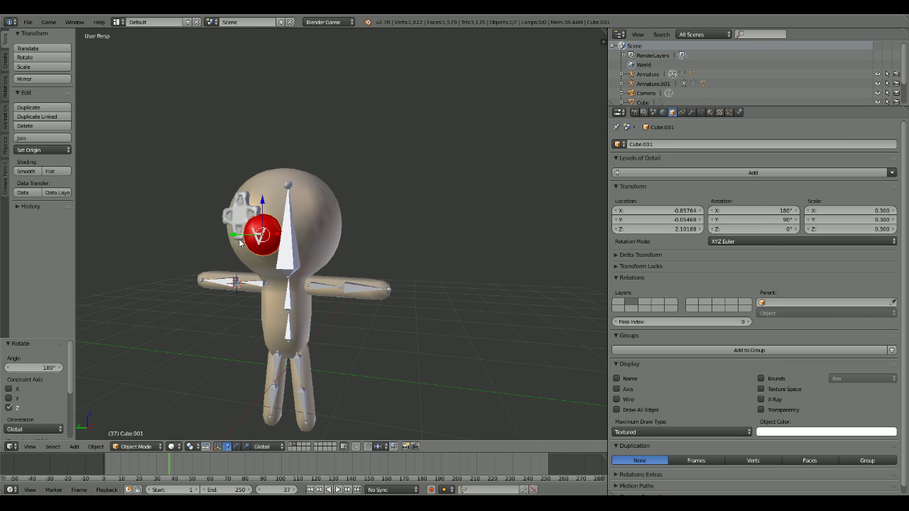
{"action": "type", "text": "r180"}
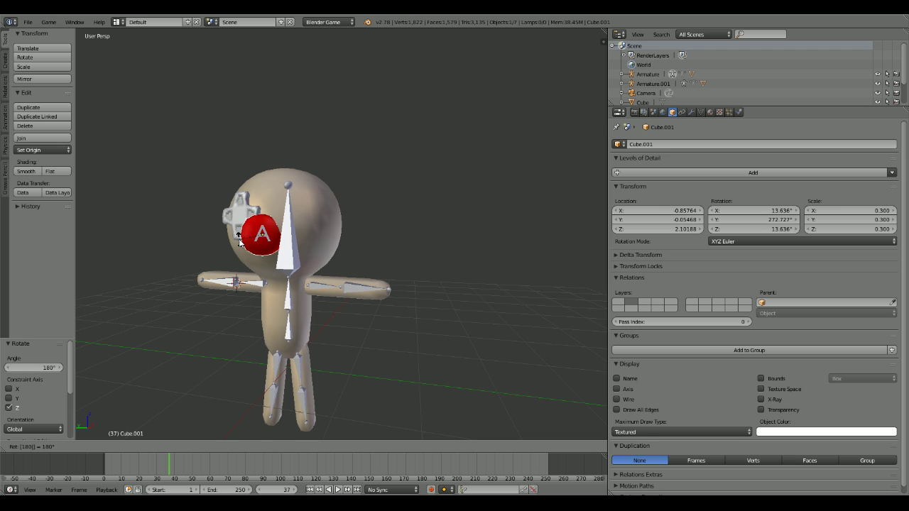
{"action": "type", "text": "x"}
{"action": "key", "text": "Return"}
Step: Shift the A button about 0.04 along X and -0.16 along Y, and raise it about 0.47 along Z
{"action": "middle_click_drag", "start_coordinate": [240, 243], "coordinate": [358, 277]}
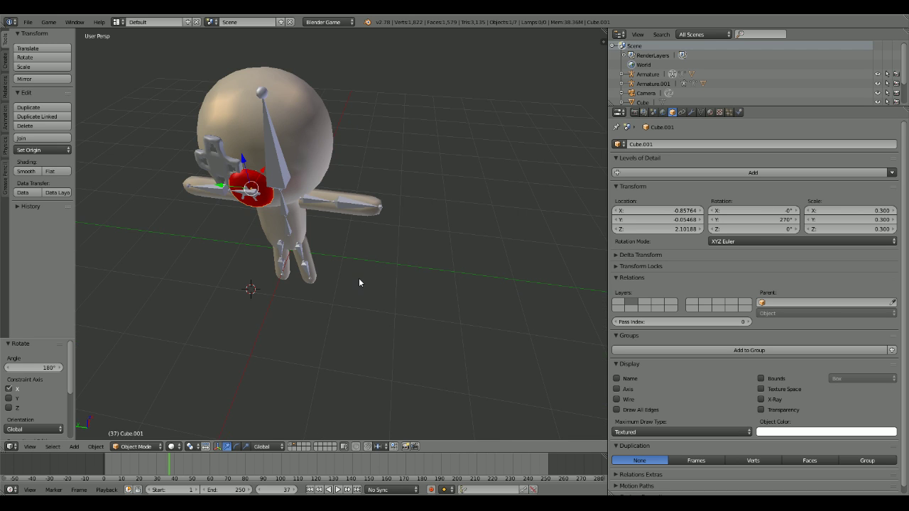
{"action": "key", "text": "g"}
{"action": "key", "text": "x"}
{"action": "key", "text": "y"}
{"action": "left_click", "coordinate": [243, 181]}
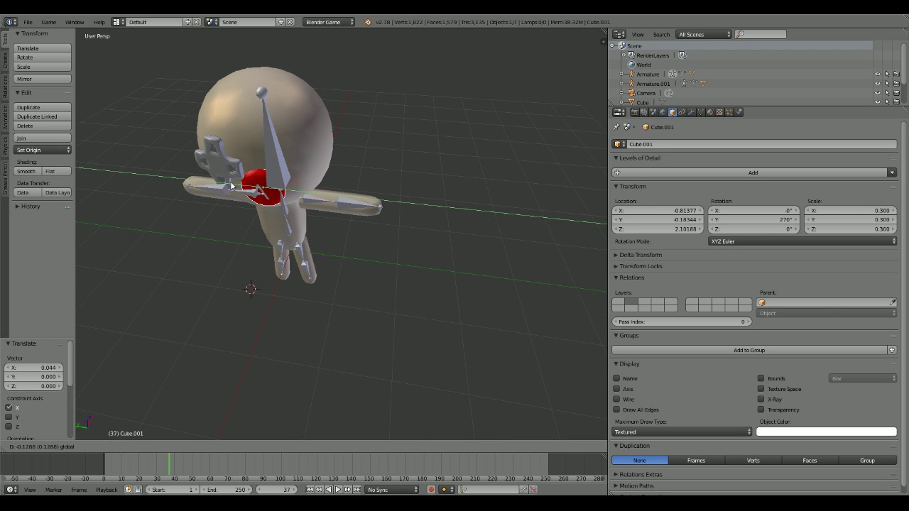
{"action": "left_click_drag", "start_coordinate": [258, 158], "coordinate": [271, 120]}
Step: Lower the A button about 0.415 along Z so it sits beside the lower half of the pad
{"action": "middle_click_drag", "start_coordinate": [271, 120], "coordinate": [349, 177]}
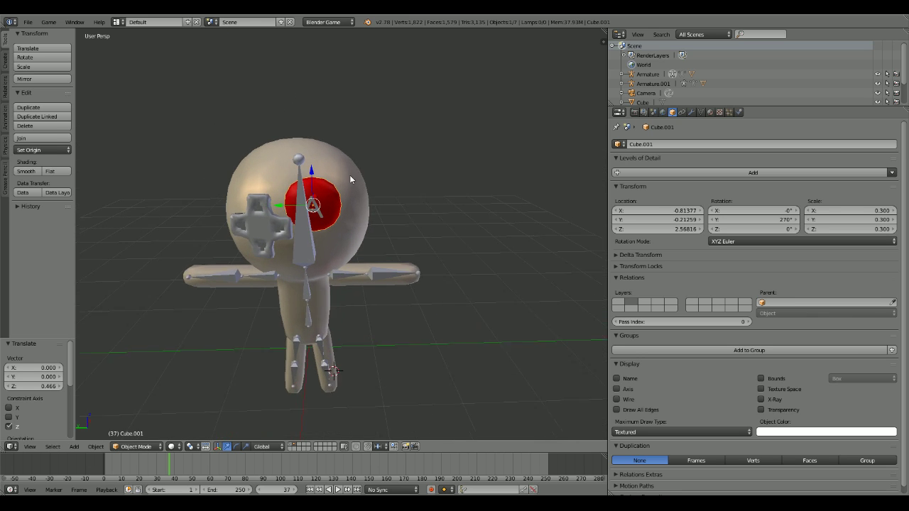
{"action": "scroll", "coordinate": [351, 192], "scroll_direction": "up", "scroll_amount": 4}
{"action": "middle_click_drag", "start_coordinate": [356, 212], "coordinate": [361, 194]}
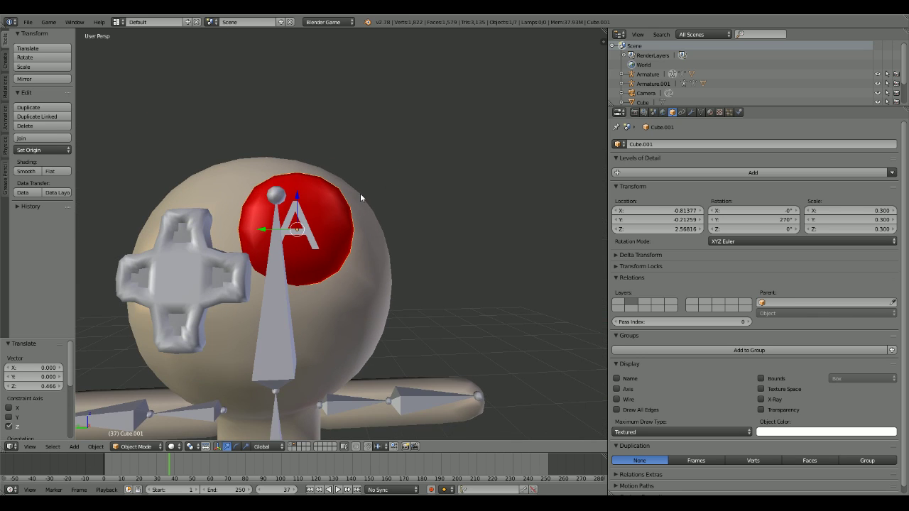
{"action": "key", "text": "g"}
{"action": "key", "text": "z"}
{"action": "left_click", "coordinate": [298, 291]}
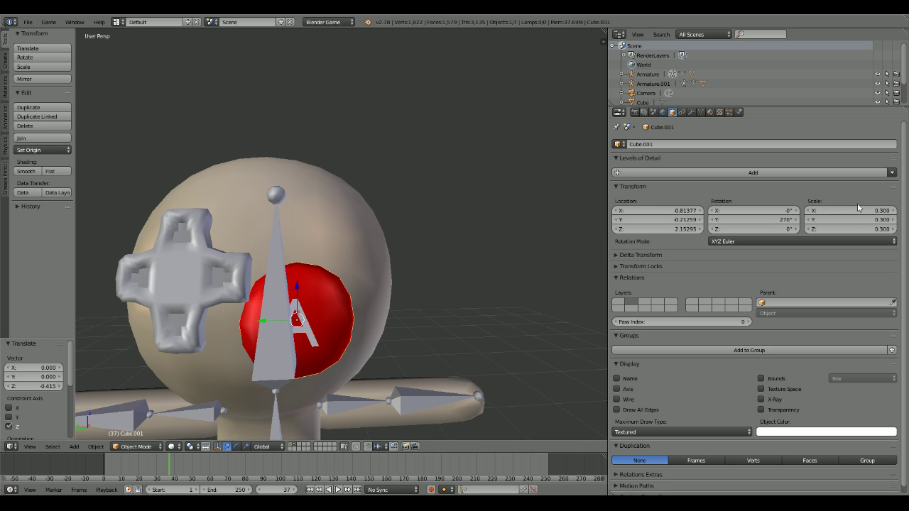
Step: Scale the A button uniformly by a factor of about 0.408
{"action": "mouse_move", "coordinate": [856, 217]}
{"action": "left_mouse_down"}
{"action": "mouse_move", "coordinate": [846, 216]}
{"action": "mouse_move", "coordinate": [857, 214]}
{"action": "left_mouse_up"}
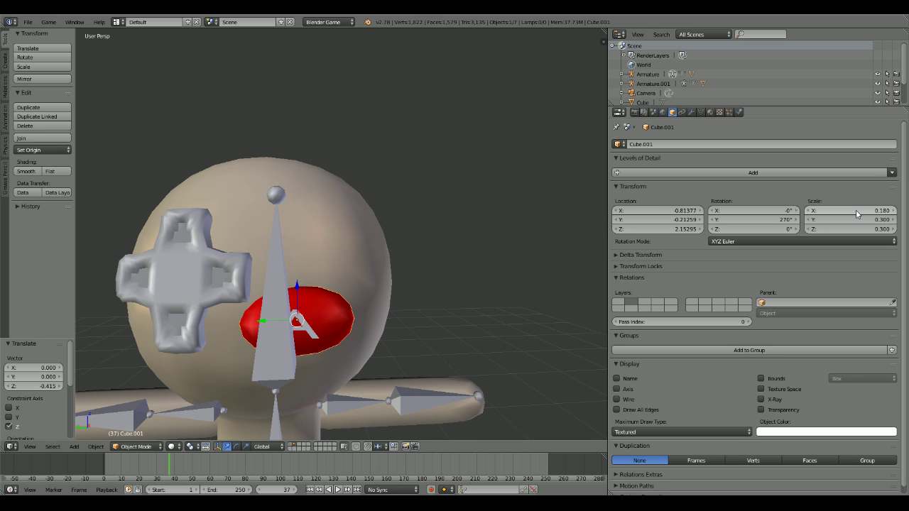
{"action": "key", "text": "ctrl+z"}
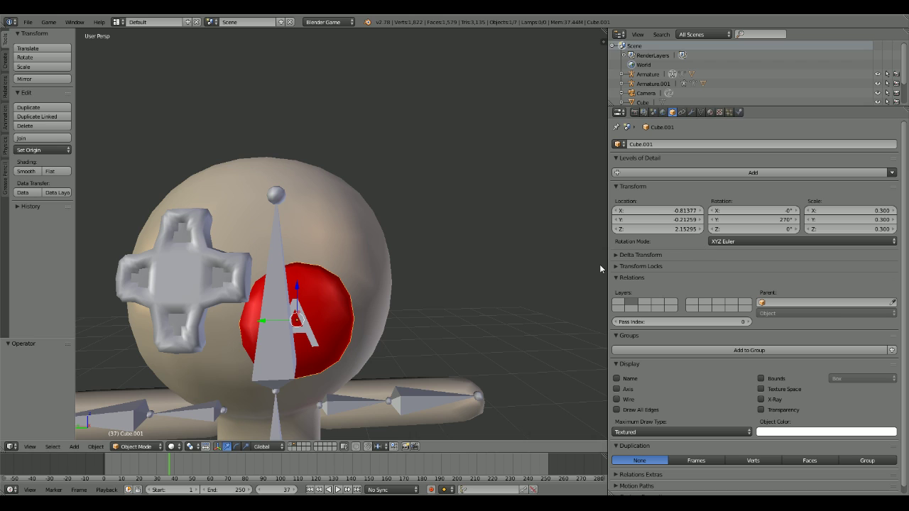
{"action": "key", "text": "s"}
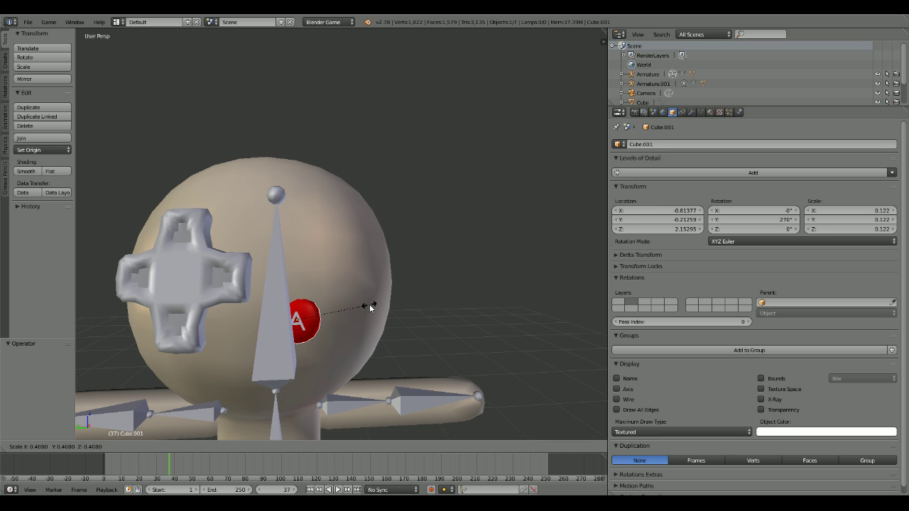
{"action": "type", "text": ".1"}
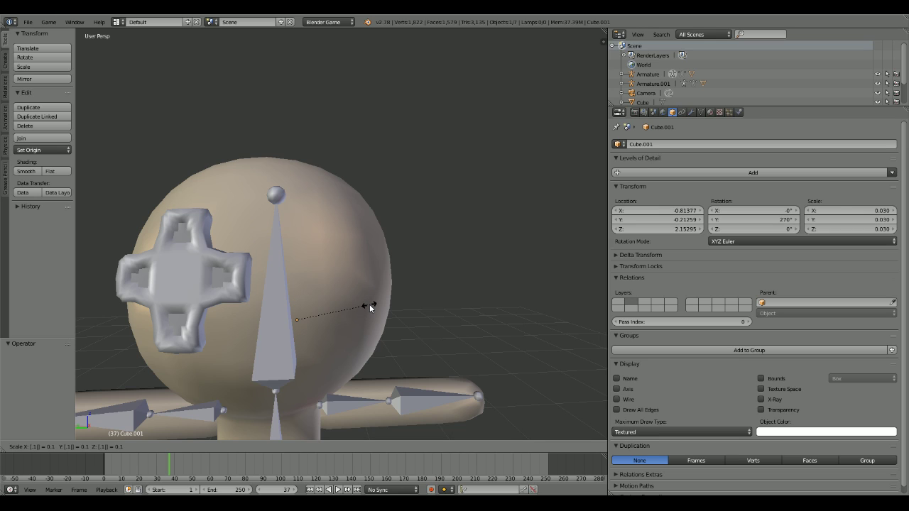
{"action": "key", "text": "BackSpace"}
{"action": "type", "text": ".01"}
{"action": "key", "text": "BackSpace"}
{"action": "key", "text": "BackSpace"}
{"action": "key", "text": "BackSpace"}
{"action": "key", "text": "BackSpace"}
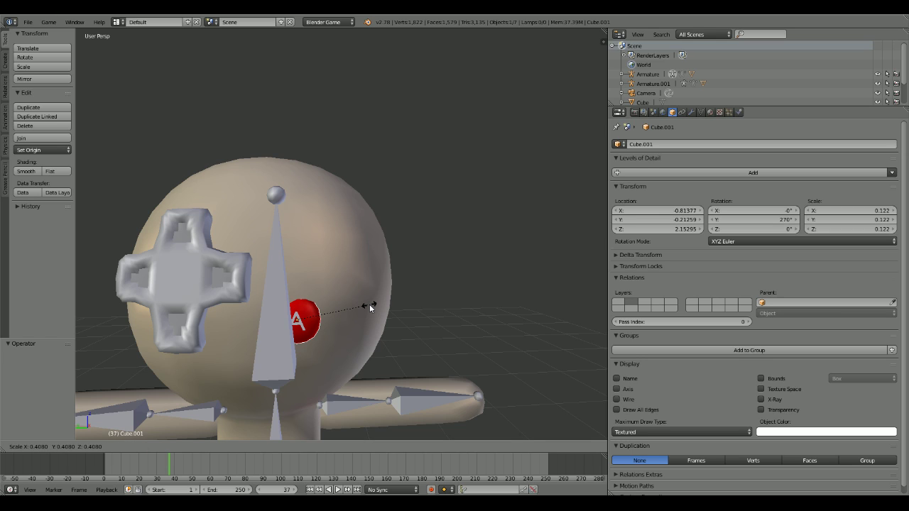
{"action": "type", "text": ".2"}
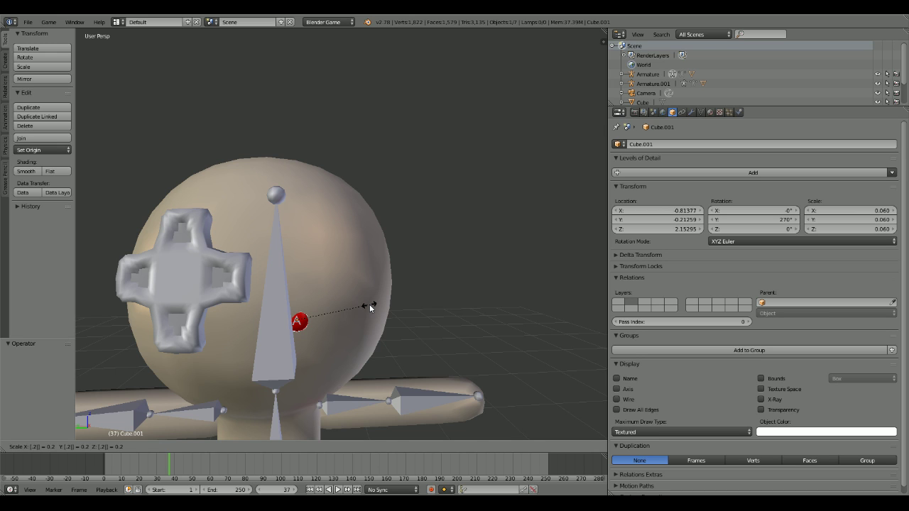
{"action": "key", "text": "BackSpace"}
{"action": "key", "text": "BackSpace"}
{"action": "key", "text": "Return"}
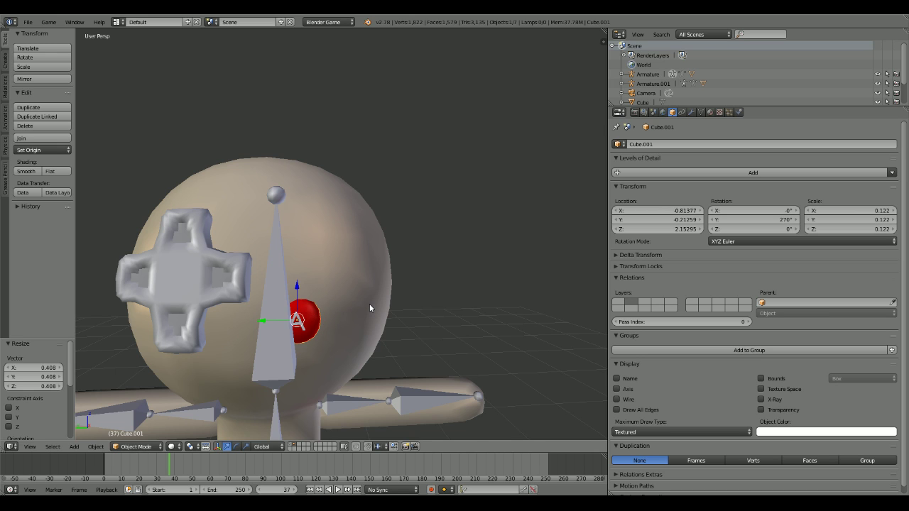
Step: Nudge the A button freely about -0.02 in X and -0.03 in Z, then shift it about 0.05 along Y
{"action": "middle_click_drag", "start_coordinate": [369, 308], "coordinate": [375, 214]}
{"action": "key", "text": "g"}
{"action": "left_click", "coordinate": [348, 255]}
{"action": "scroll", "coordinate": [375, 213], "scroll_direction": "up", "scroll_amount": 4}
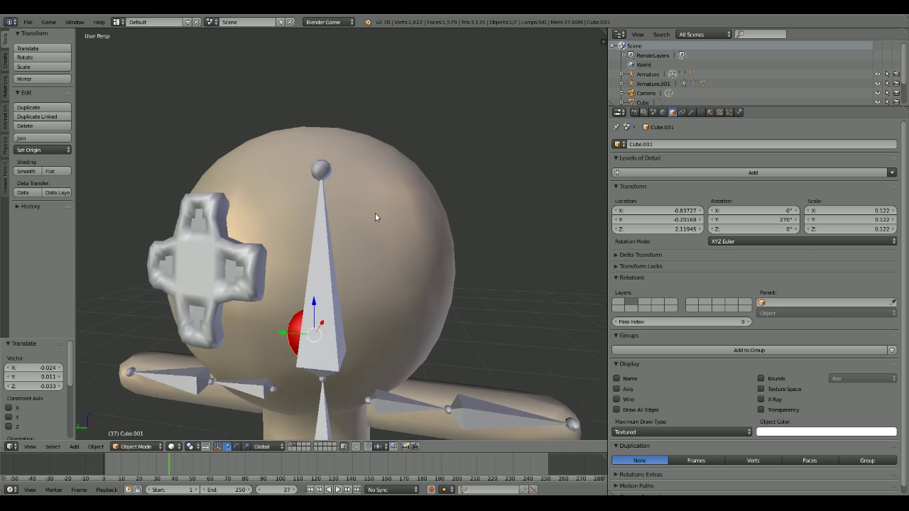
{"action": "key", "text": "g"}
{"action": "key", "text": "y"}
{"action": "left_click", "coordinate": [334, 277]}
{"action": "middle_click_drag", "start_coordinate": [333, 277], "coordinate": [289, 308]}
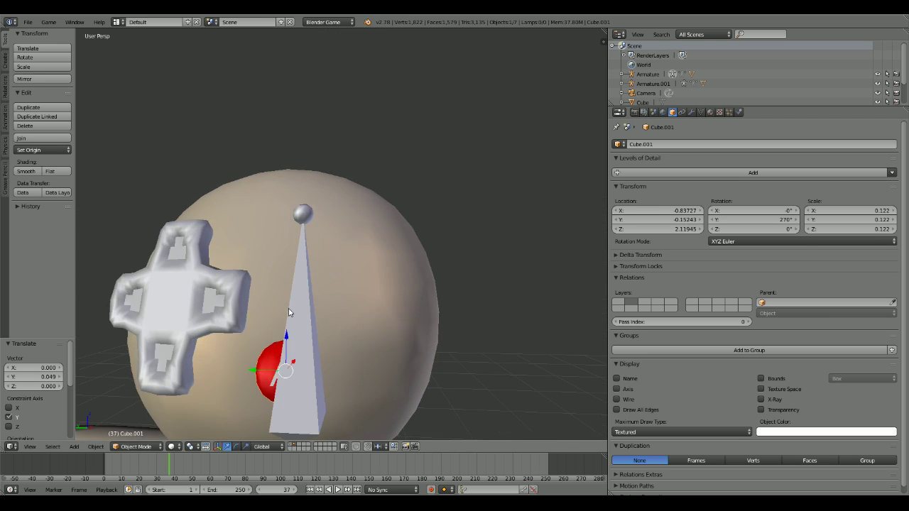
Step: Hide the Hero's armature so its bones no longer cover the A button
{"action": "right_click", "coordinate": [302, 322]}
{"action": "right_click", "coordinate": [302, 322]}
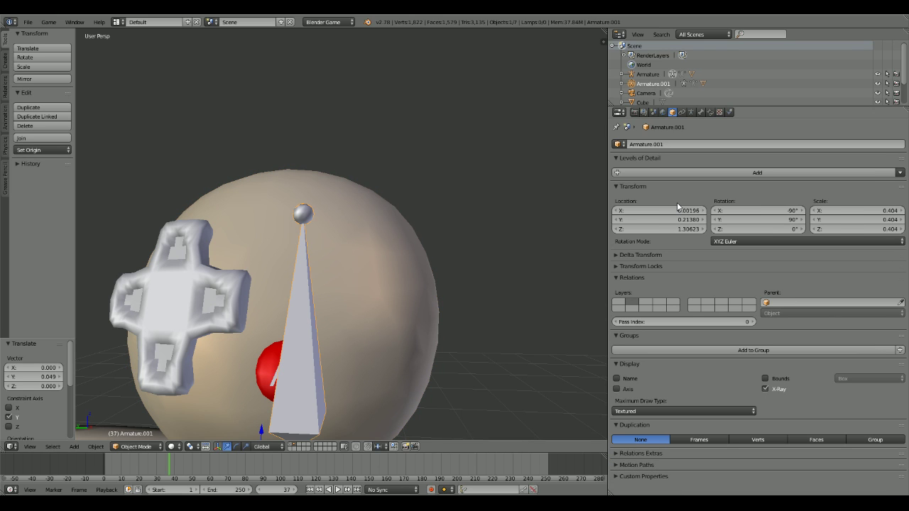
{"action": "middle_click_drag", "start_coordinate": [322, 435], "coordinate": [297, 443]}
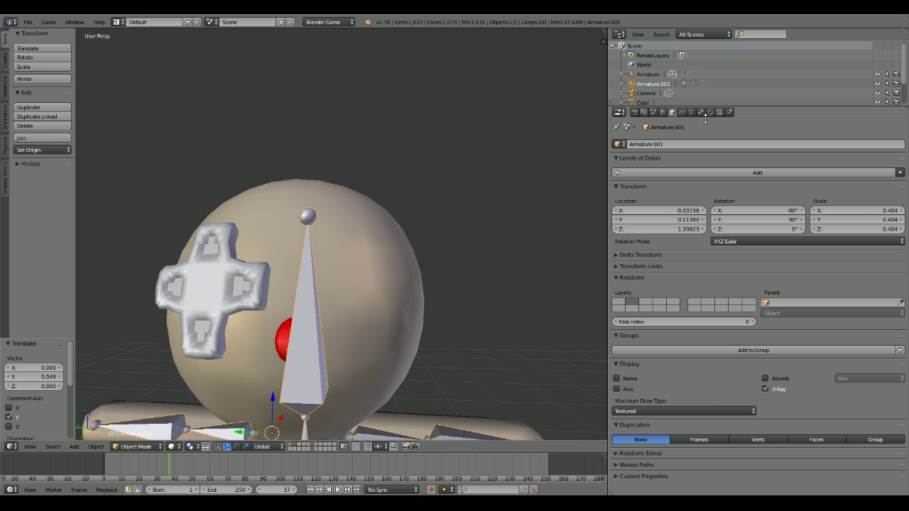
{"action": "key", "text": "h"}
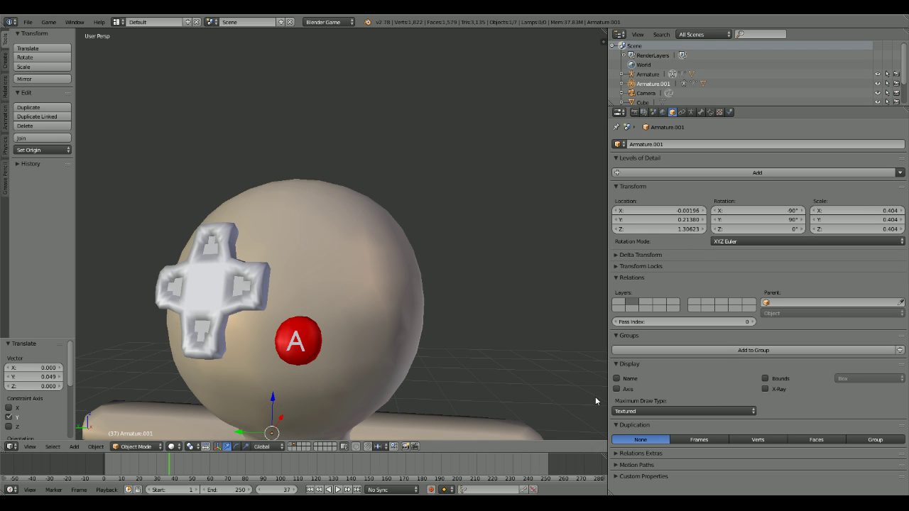
Step: Lower the A button about 0.046 along Z on the Hero's head
{"action": "right_click", "coordinate": [316, 334]}
{"action": "key", "text": "g"}
{"action": "key", "text": "z"}
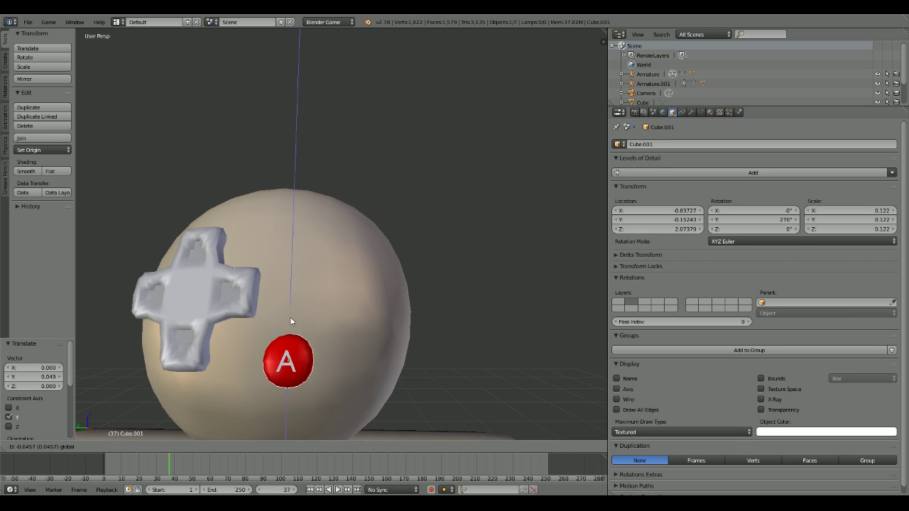
{"action": "left_click", "coordinate": [290, 317]}
Step: Rotate the A button about 7.5° around Z and about -3.7° around Y to follow the head's curve
{"action": "middle_click_drag", "start_coordinate": [290, 317], "coordinate": [289, 330]}
{"action": "key", "text": "r"}
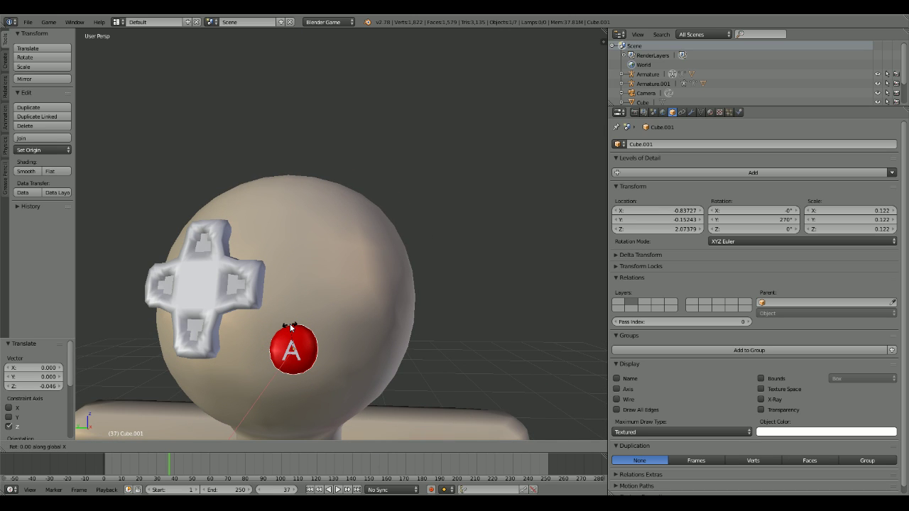
{"action": "key", "text": "z"}
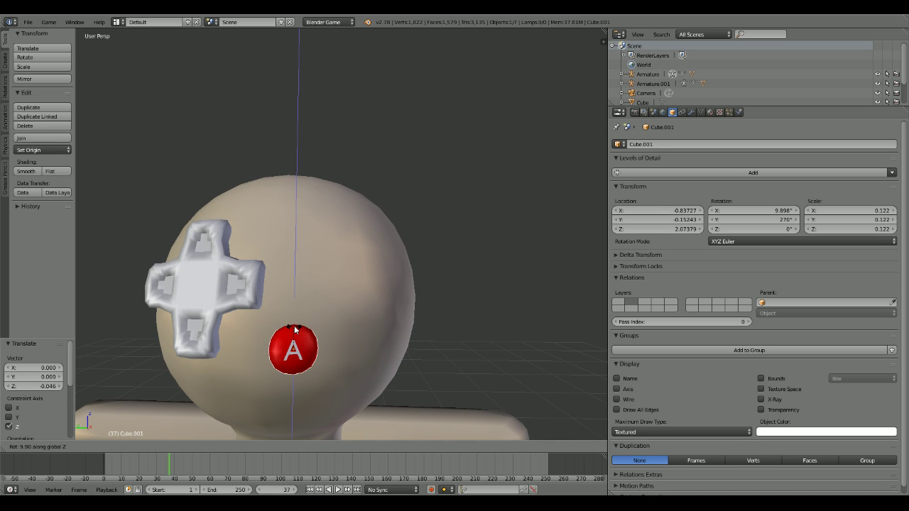
{"action": "left_click", "coordinate": [294, 331]}
{"action": "key", "text": "r"}
{"action": "key", "text": "y"}
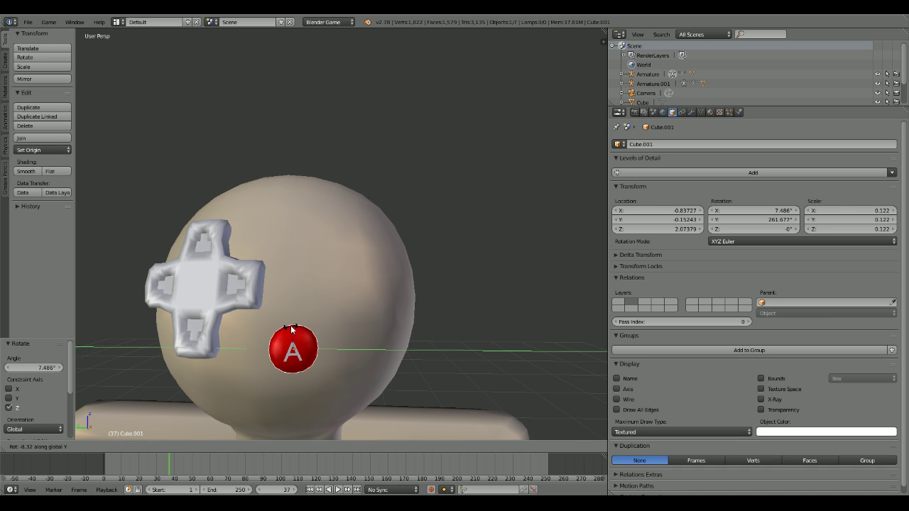
{"action": "left_click", "coordinate": [294, 331]}
Step: Raise the A button about 0.057 along Z on the Hero's head
{"action": "middle_click_drag", "start_coordinate": [294, 331], "coordinate": [331, 343]}
{"action": "key", "text": "g"}
{"action": "key", "text": "z"}
{"action": "left_click", "coordinate": [293, 349]}
Step: Try to move the B button's red disc about 1.74 along Y toward the Hero
{"action": "scroll", "coordinate": [331, 343], "scroll_direction": "down", "scroll_amount": 8}
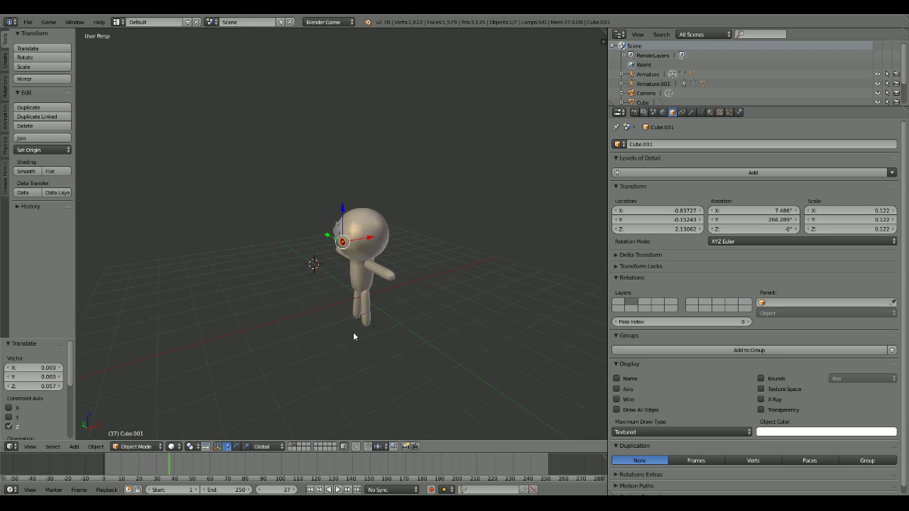
{"action": "right_click", "coordinate": [479, 345]}
{"action": "key", "text": "g"}
{"action": "key", "text": "y"}
{"action": "left_click", "coordinate": [431, 335]}
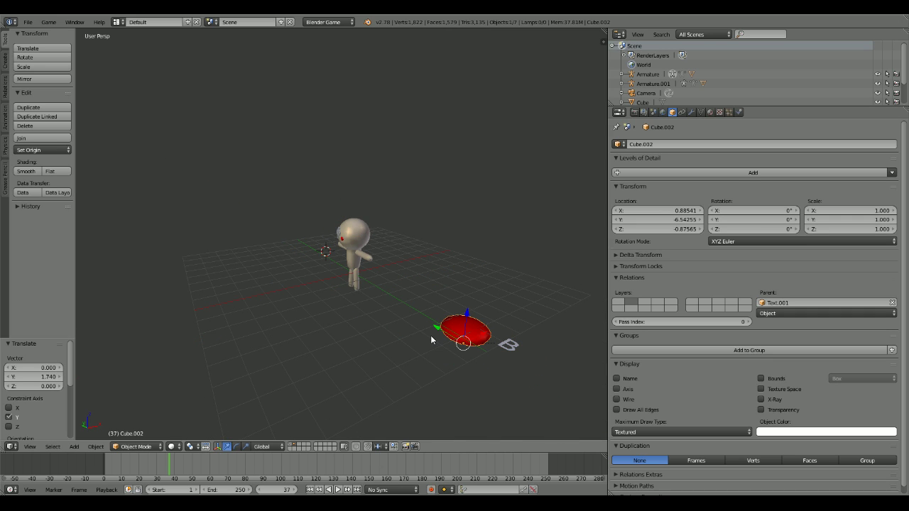
Step: Try to move the letter B along Y toward the Hero
{"action": "right_click", "coordinate": [509, 344]}
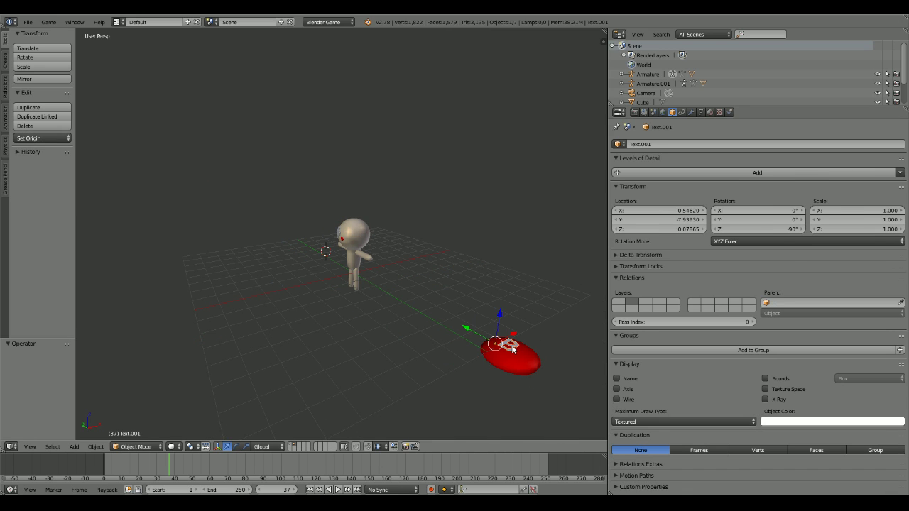
{"action": "key", "text": "g"}
{"action": "key", "text": "y"}
{"action": "left_click", "coordinate": [408, 318]}
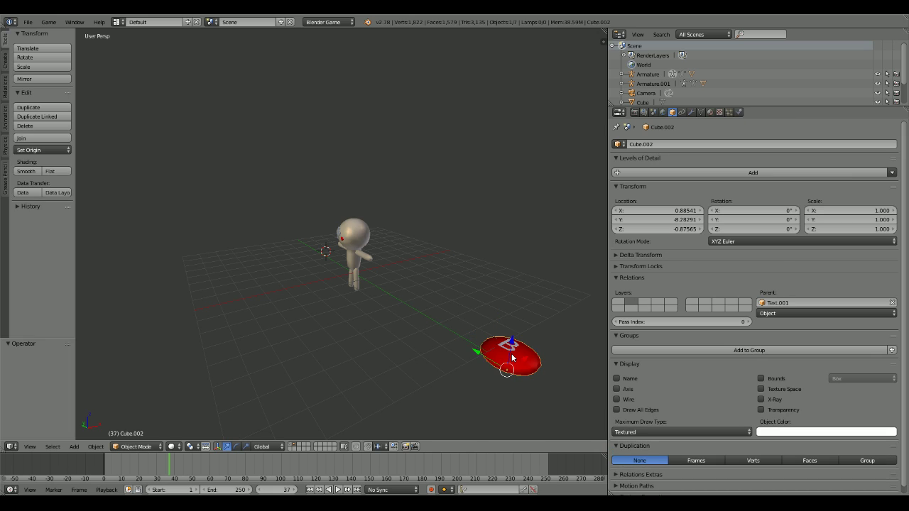
Step: Parent the red disc to the letter B as Object and try to move the disc along Y
{"action": "right_click", "coordinate": [511, 354], "text": "shift"}
{"action": "key", "text": "ctrl+p"}
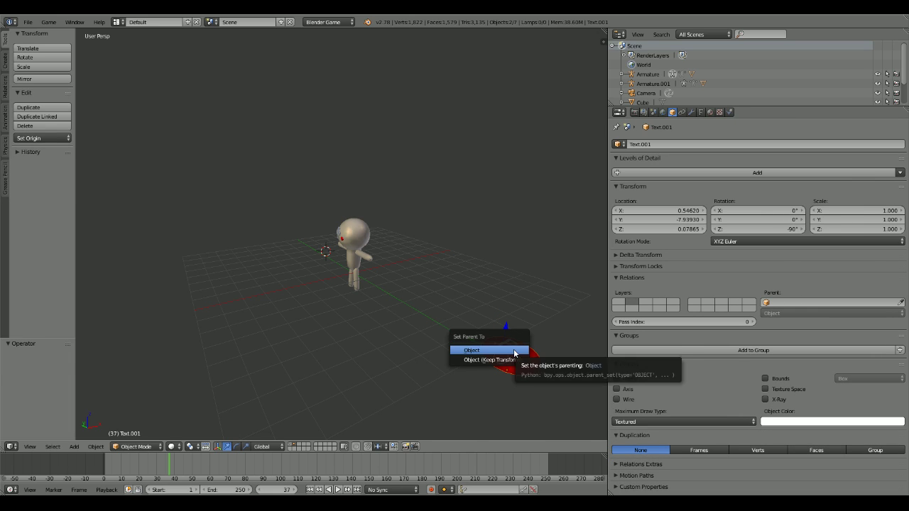
{"action": "left_click", "coordinate": [514, 351]}
{"action": "right_click", "coordinate": [514, 351]}
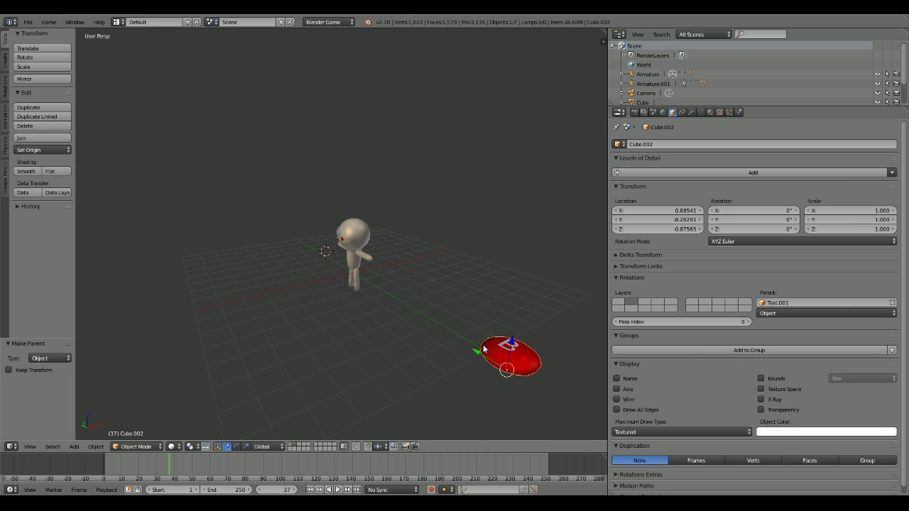
{"action": "left_click_drag", "start_coordinate": [478, 351], "coordinate": [373, 337]}
{"action": "key", "text": "ctrl+z"}
Step: Clear the parent of the letter B and of the red disc under it
{"action": "right_click", "coordinate": [517, 349]}
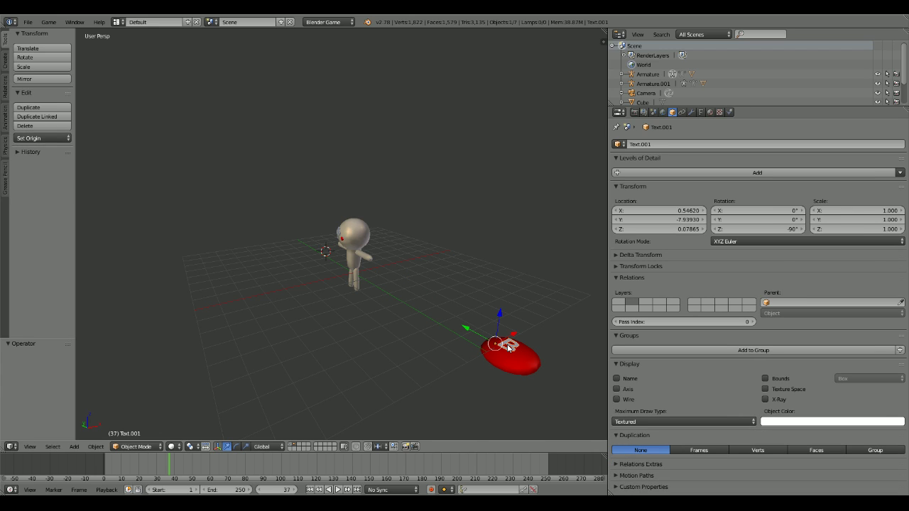
{"action": "left_click", "coordinate": [5, 84]}
{"action": "left_click", "coordinate": [47, 98]}
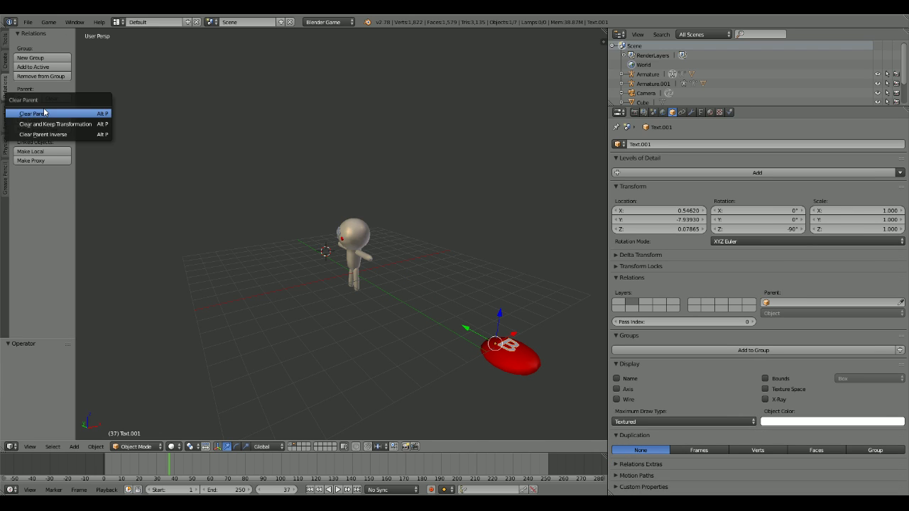
{"action": "left_click", "coordinate": [47, 112]}
{"action": "right_click", "coordinate": [539, 356]}
{"action": "left_click", "coordinate": [59, 100]}
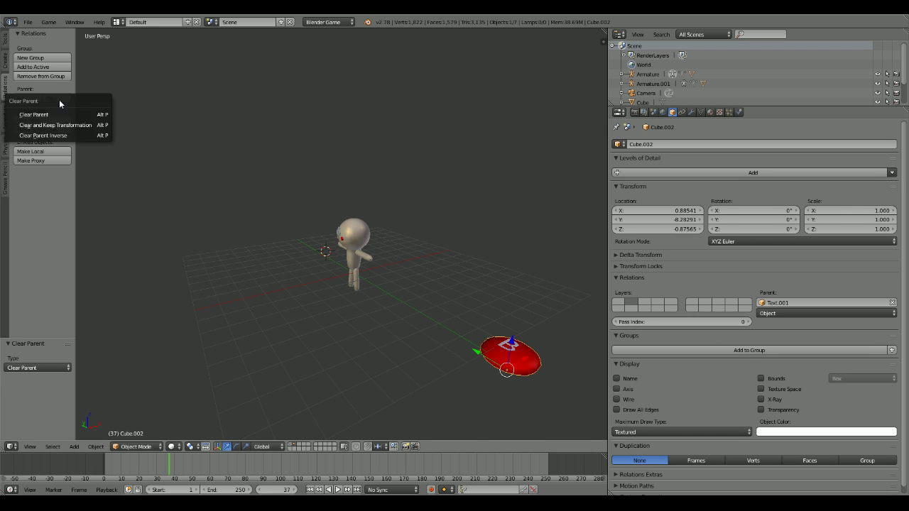
{"action": "left_click", "coordinate": [64, 111]}
Step: Parent the red disc to the letter B using the Object option
{"action": "right_click", "coordinate": [513, 350], "text": "shift"}
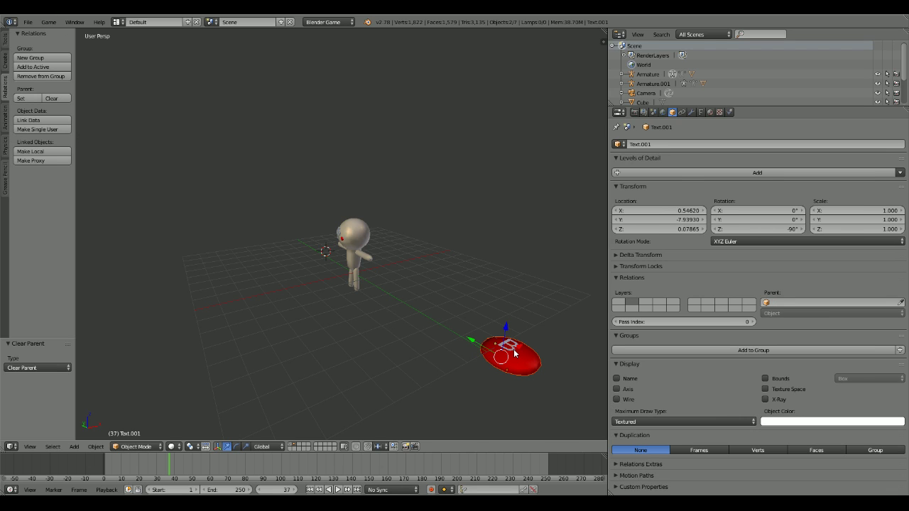
{"action": "key", "text": "ctrl+p"}
{"action": "left_click", "coordinate": [517, 350]}
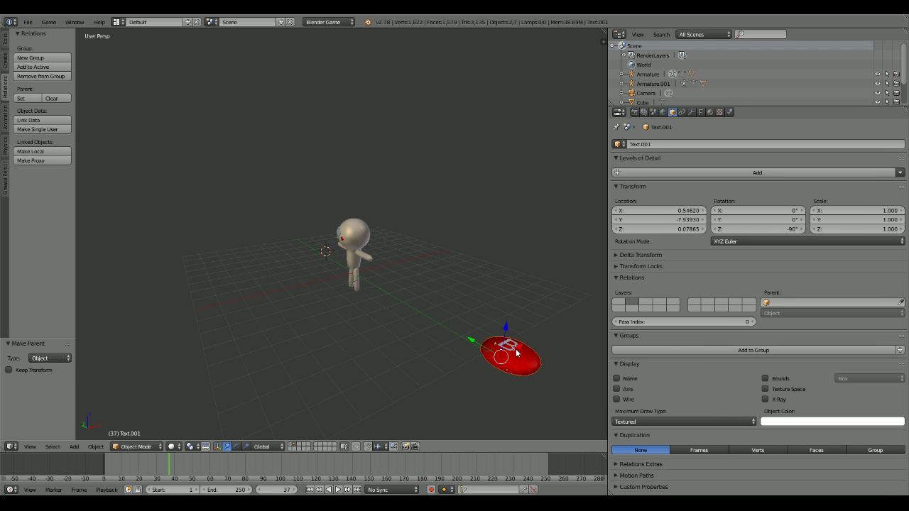
Step: Try to move the disc and letter B together about 5.36 along Y toward the Hero
{"action": "left_click_drag", "start_coordinate": [471, 341], "coordinate": [360, 283]}
{"action": "key", "text": "a"}
{"action": "right_click", "coordinate": [387, 299]}
{"action": "key", "text": "ctrl+z"}
{"action": "key", "text": "ctrl+z"}
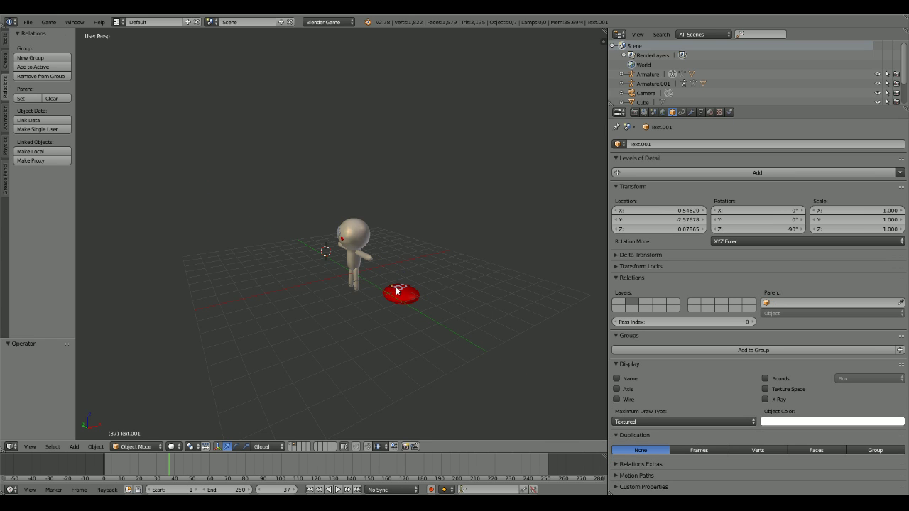
{"action": "key", "text": "ctrl+z"}
{"action": "key", "text": "ctrl+z"}
Step: Move the letter B with its parented disc about 4.96 along Y toward the Hero
{"action": "right_click", "coordinate": [502, 348]}
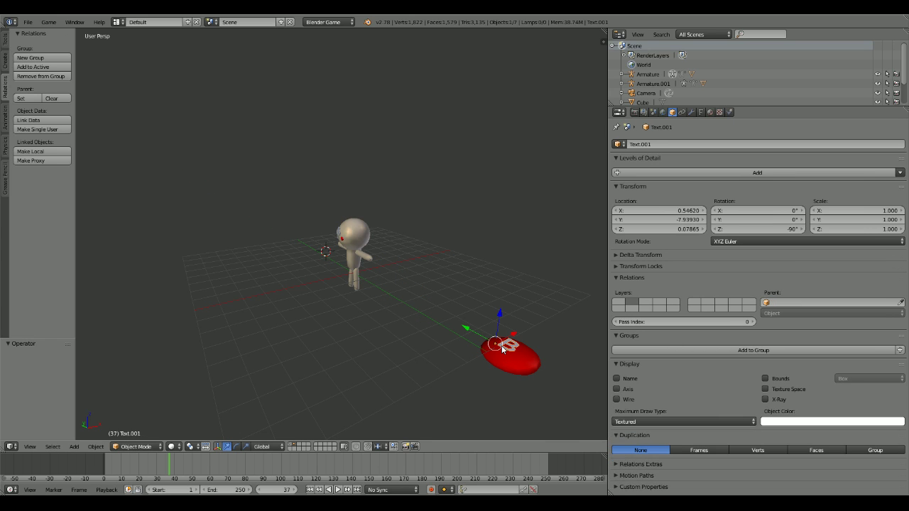
{"action": "left_click_drag", "start_coordinate": [466, 329], "coordinate": [392, 292]}
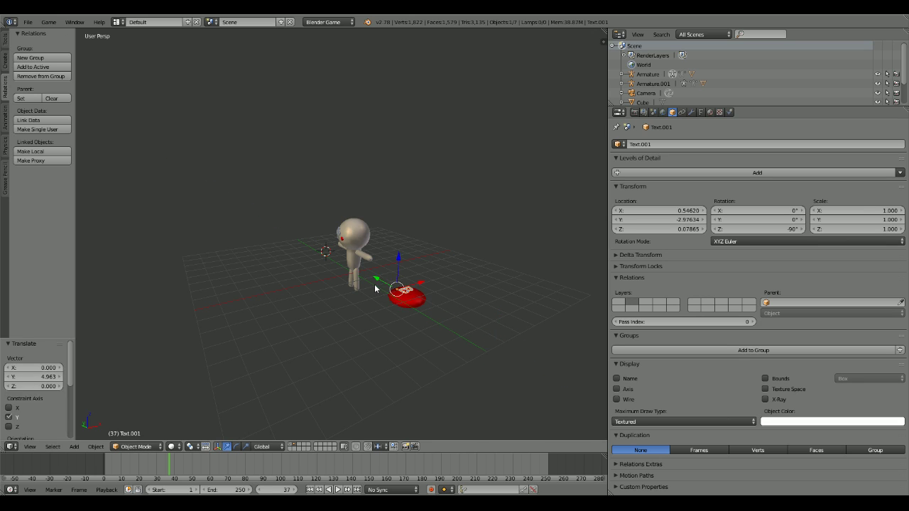
Step: Undo the last move of the letter B with its disc, and clear the red disc's parent
{"action": "key", "text": "ctrl+z"}
{"action": "right_click", "coordinate": [493, 361]}
{"action": "key", "text": "z"}
{"action": "key", "text": "z"}
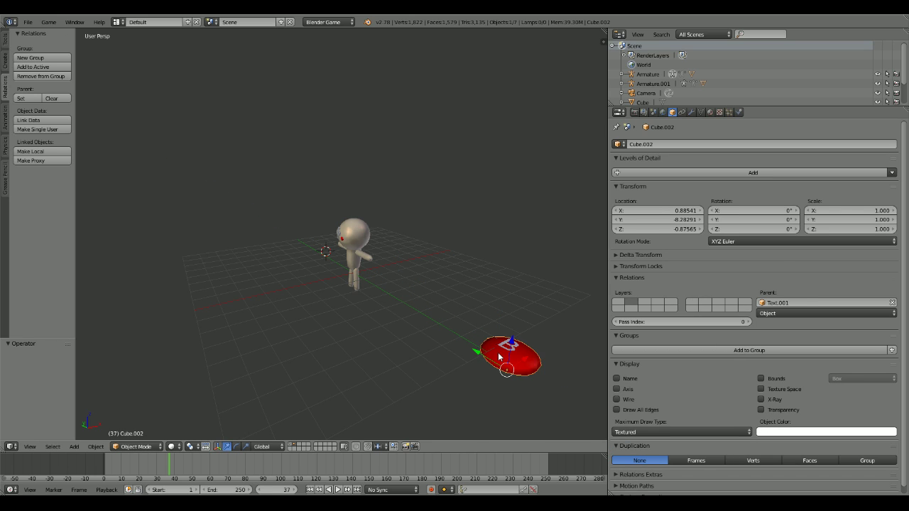
{"action": "right_click", "coordinate": [510, 351]}
{"action": "right_click", "coordinate": [509, 351]}
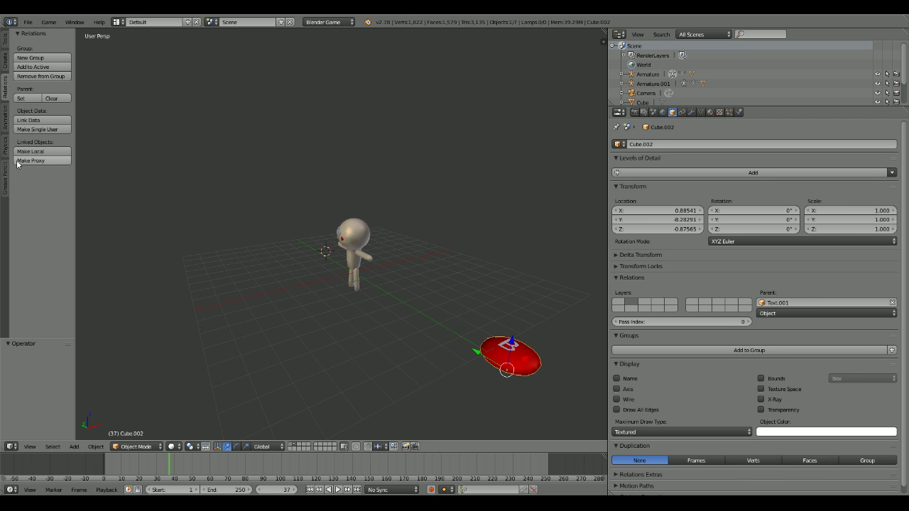
{"action": "left_click", "coordinate": [65, 101]}
{"action": "left_click", "coordinate": [56, 116]}
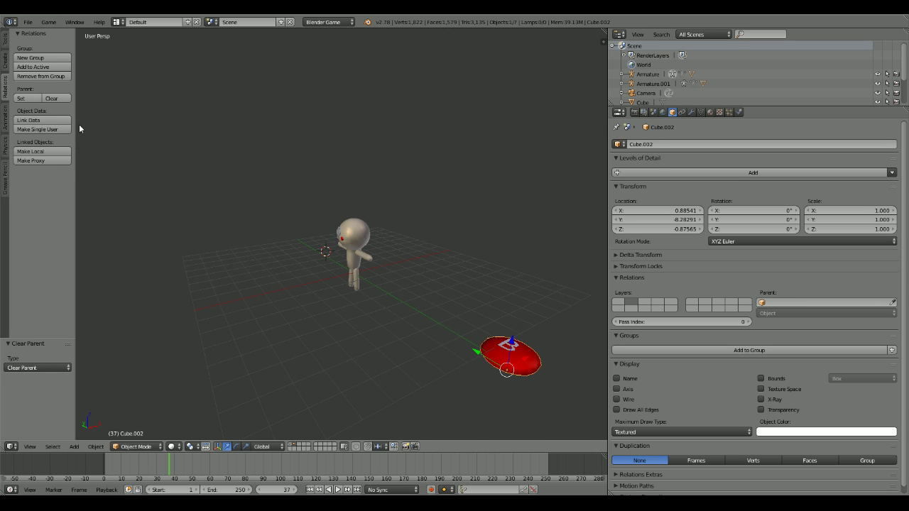
Step: Clear the letter B's parent and parent the letter to the red disc using the Object option
{"action": "right_click", "coordinate": [510, 352]}
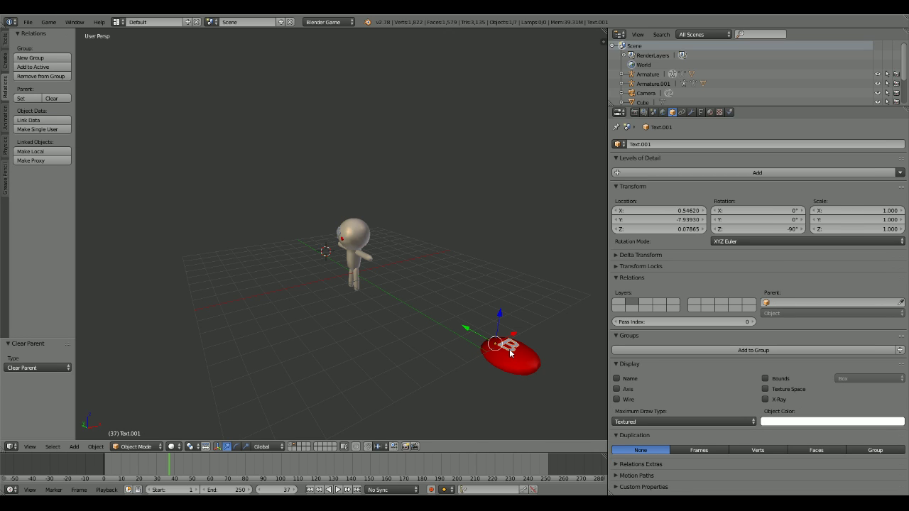
{"action": "left_click", "coordinate": [53, 100]}
{"action": "left_click", "coordinate": [54, 114]}
{"action": "right_click", "coordinate": [526, 360]}
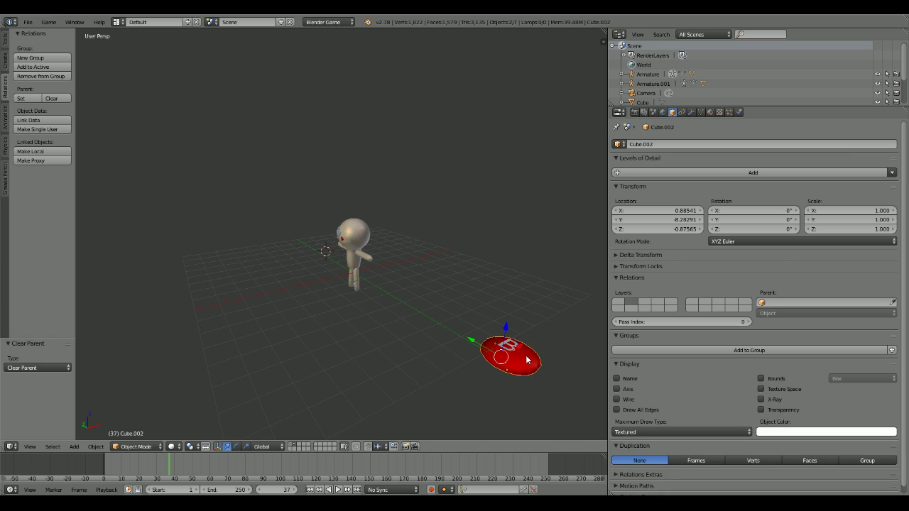
{"action": "key", "text": "ctrl+p"}
{"action": "left_click", "coordinate": [527, 358]}
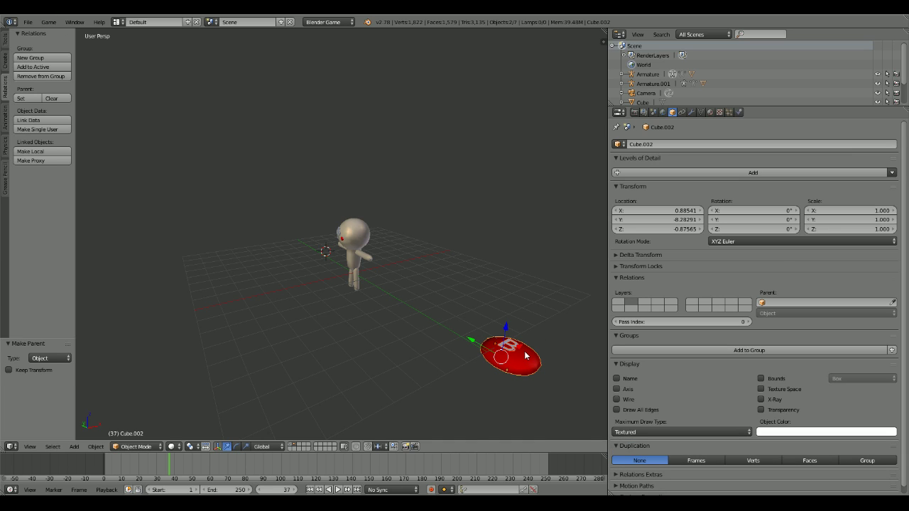
Step: Try to move the red disc with its parented letter B about 7.92 along Y toward the Hero
{"action": "key", "text": "g"}
{"action": "left_click", "coordinate": [320, 318]}
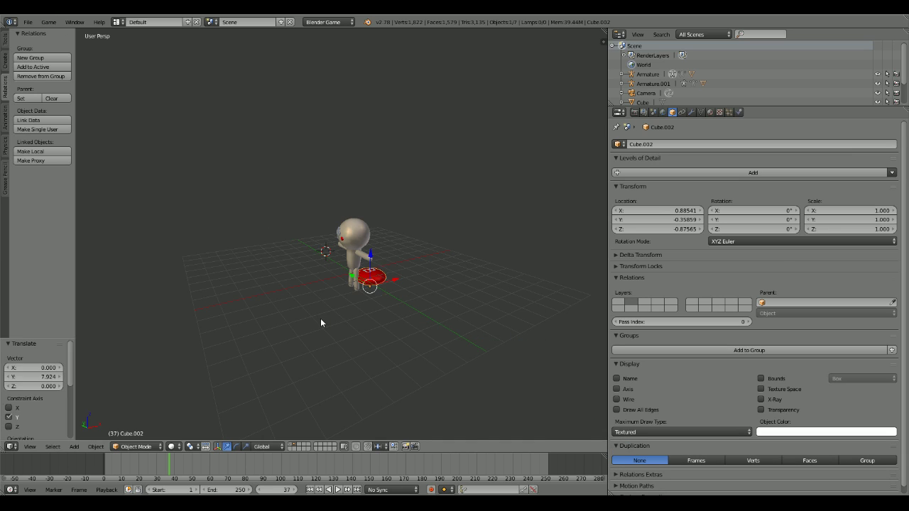
{"action": "key", "text": "ctrl+z"}
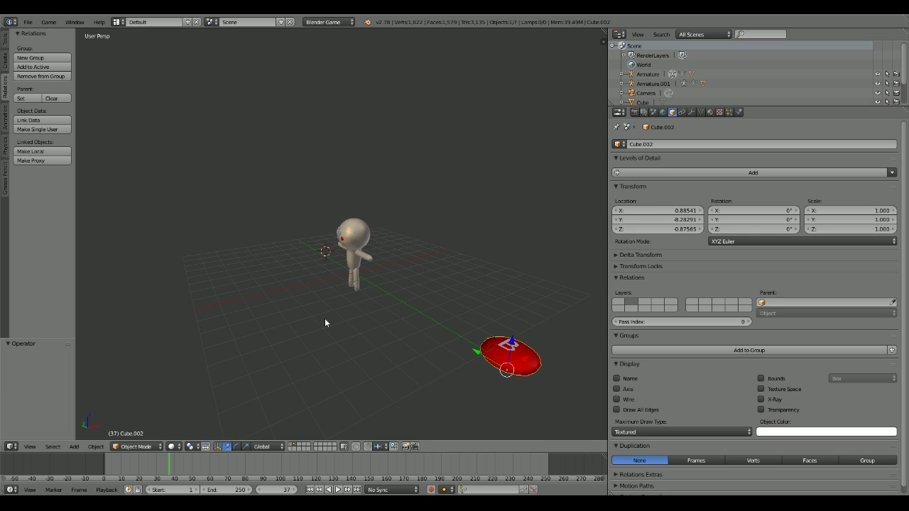
Step: Scale the red disc and its letter B down to 0.122
{"action": "key", "text": "s"}
{"action": "type", "text": "1"}
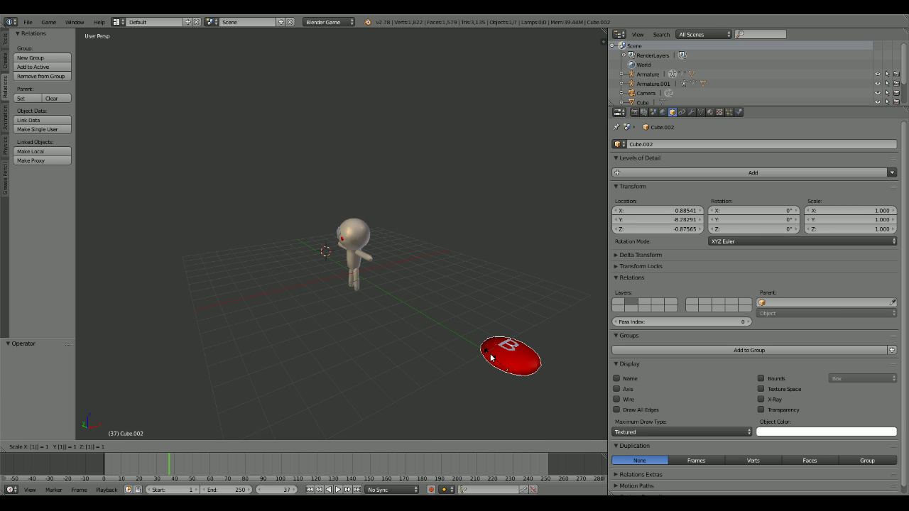
{"action": "key", "text": "BackSpace"}
{"action": "type", "text": ".122"}
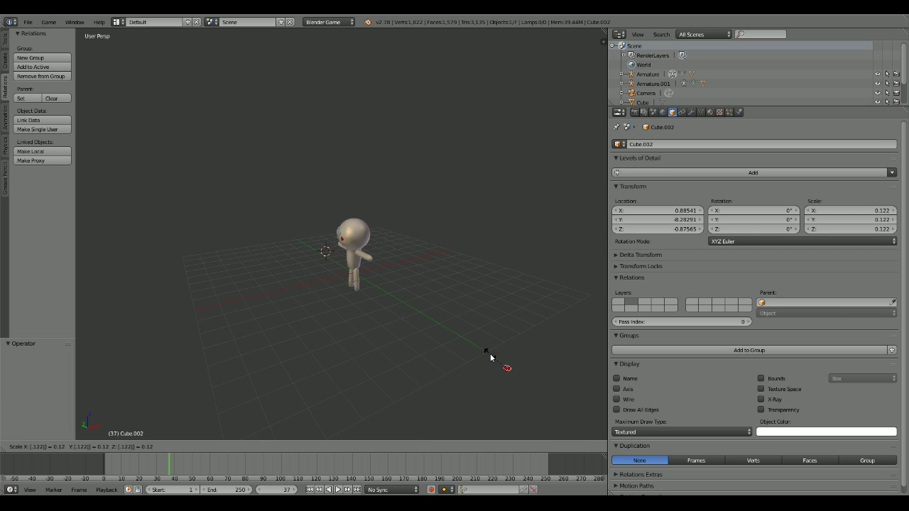
{"action": "key", "text": "Return"}
Step: Move the B button to the Hero's head just above the A button, at about X -1.08, Y -0.49, Z 2.47
{"action": "left_click_drag", "start_coordinate": [490, 358], "coordinate": [327, 242]}
{"action": "scroll", "coordinate": [350, 206], "scroll_direction": "up", "scroll_amount": 6}
{"action": "scroll", "coordinate": [327, 242], "scroll_direction": "up", "scroll_amount": 1}
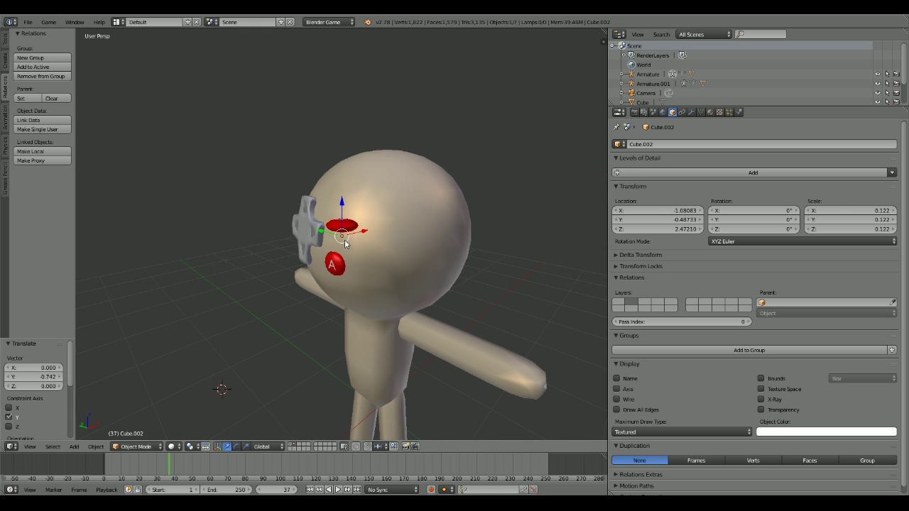
Step: Rotate the B button 90° about the global Z axis
{"action": "key", "text": "r"}
{"action": "key", "text": "9"}
{"action": "key", "text": "0"}
{"action": "key", "text": "x"}
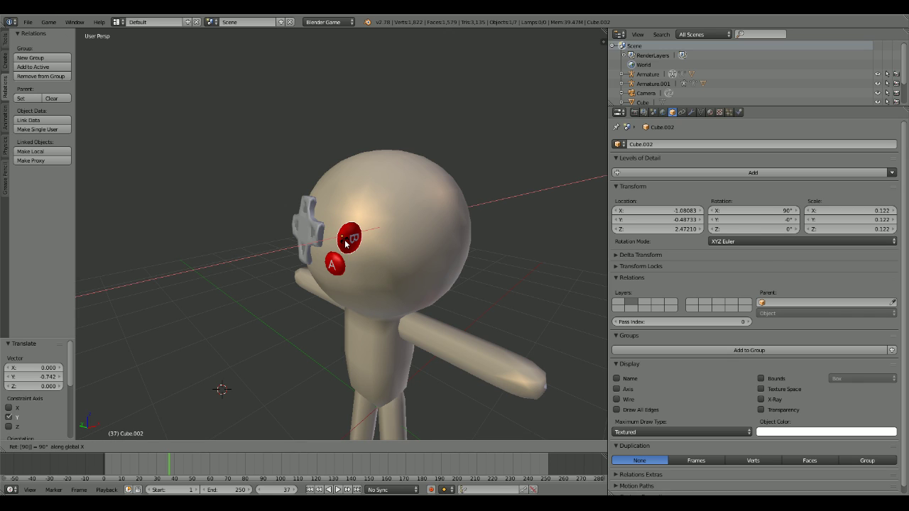
{"action": "key", "text": "z"}
{"action": "key", "text": "x"}
{"action": "key", "text": "y"}
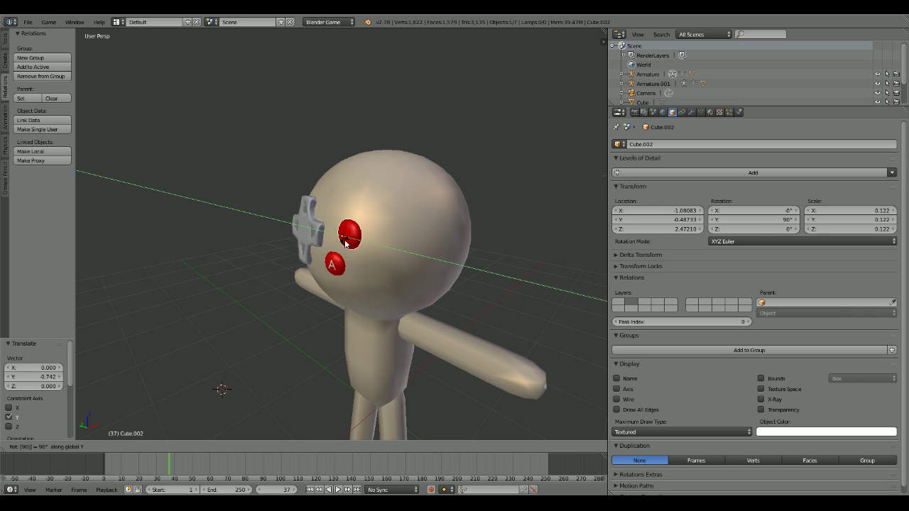
{"action": "key", "text": "z"}
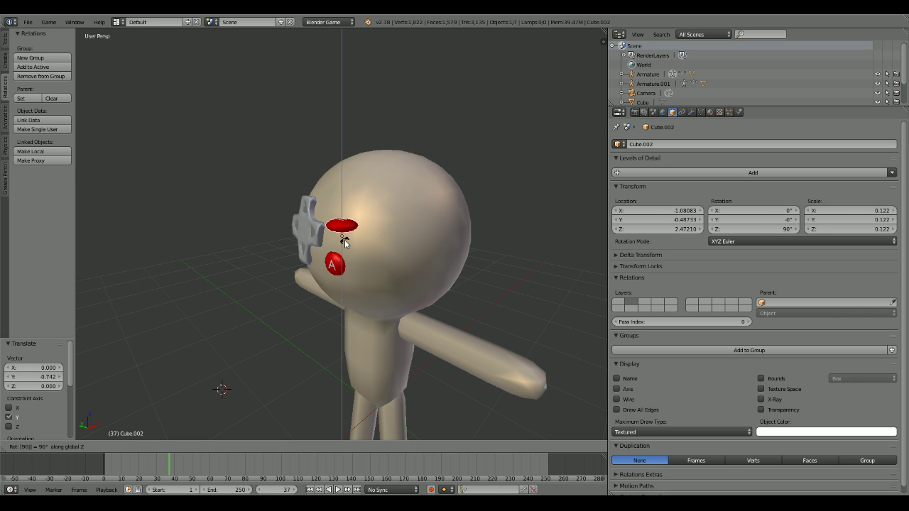
{"action": "key", "text": "Return"}
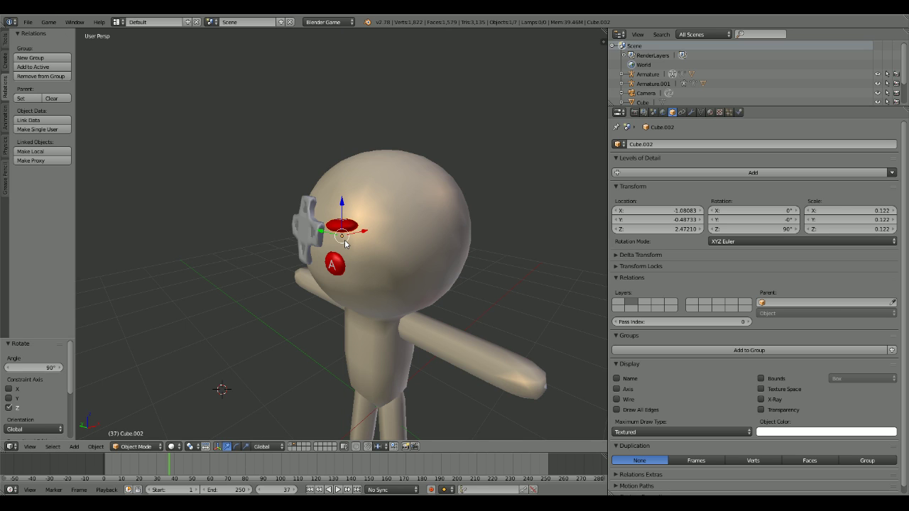
Step: Rotate the B button 90° about the global X axis
{"action": "type", "text": "r90"}
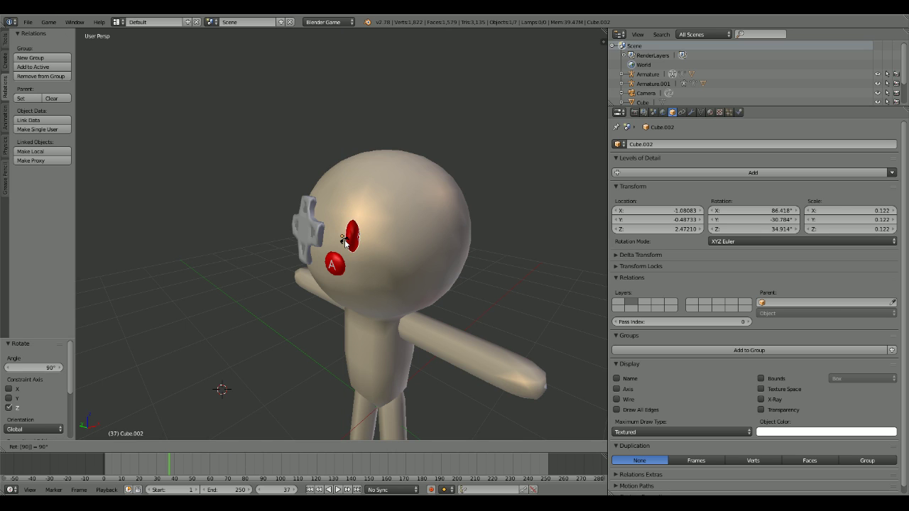
{"action": "type", "text": "zx"}
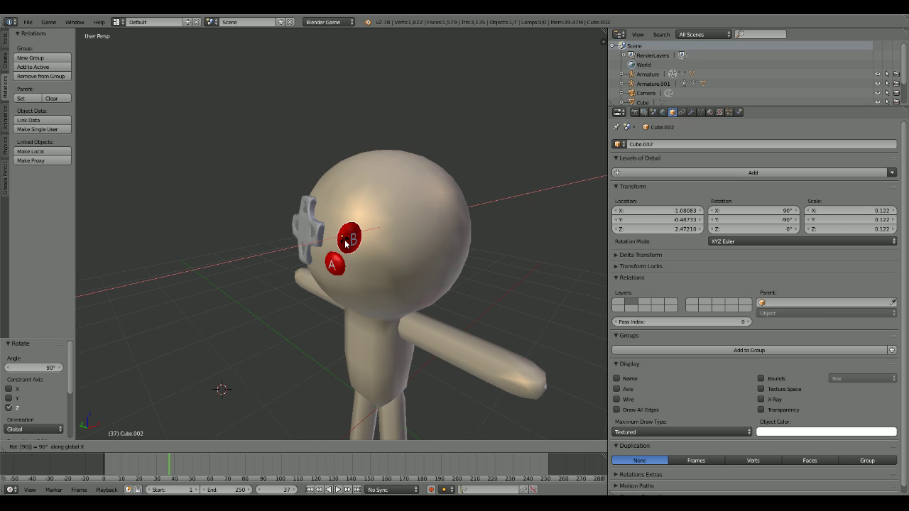
{"action": "key", "text": "Return"}
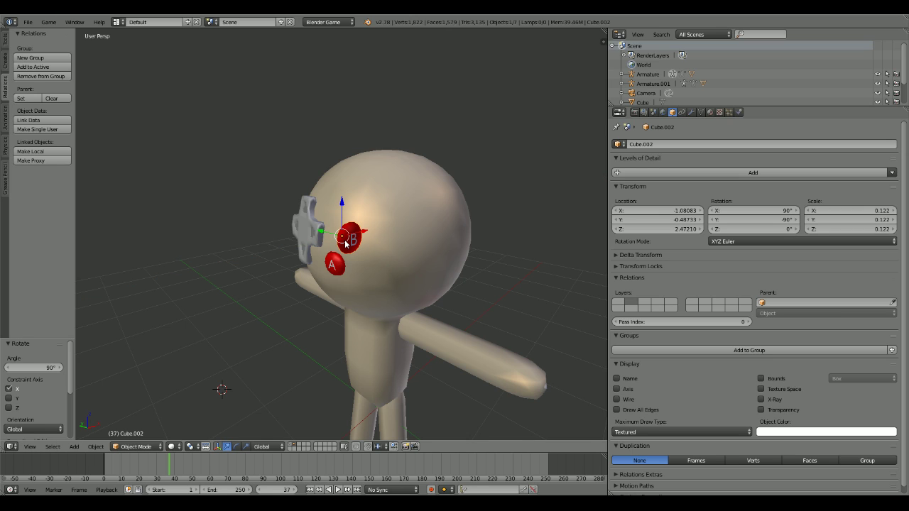
Step: Rotate the B button 90° and a further 180° about the global Z axis so its letter faces outward
{"action": "type", "text": "r190z"}
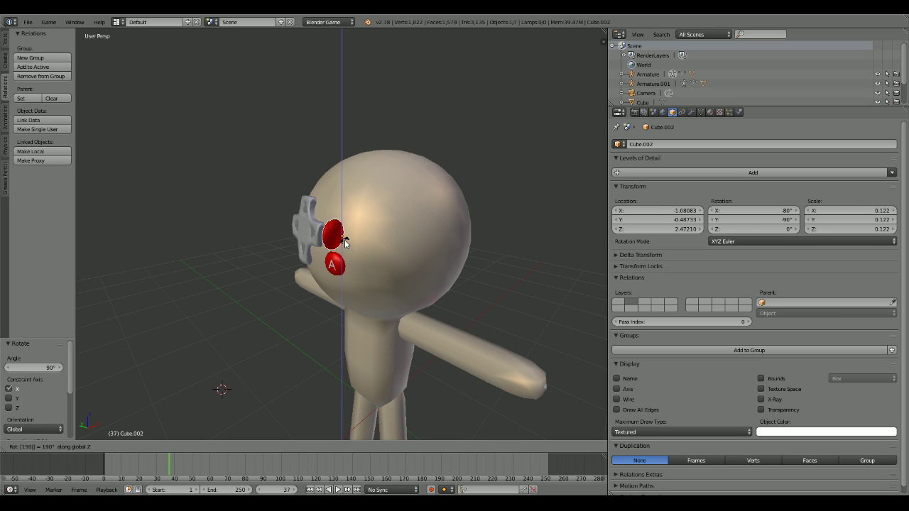
{"action": "key", "text": "BackSpace"}
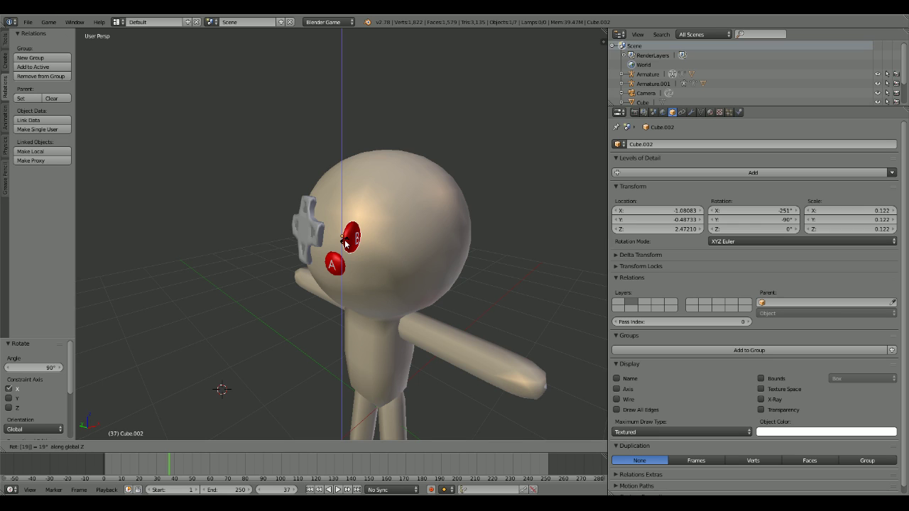
{"action": "key", "text": "BackSpace"}
{"action": "key", "text": "BackSpace"}
{"action": "type", "text": "90"}
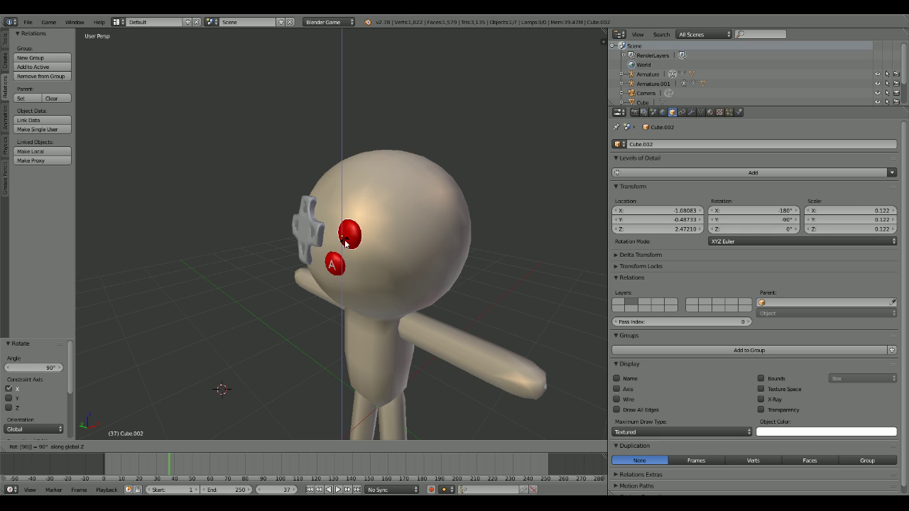
{"action": "key", "text": "Return"}
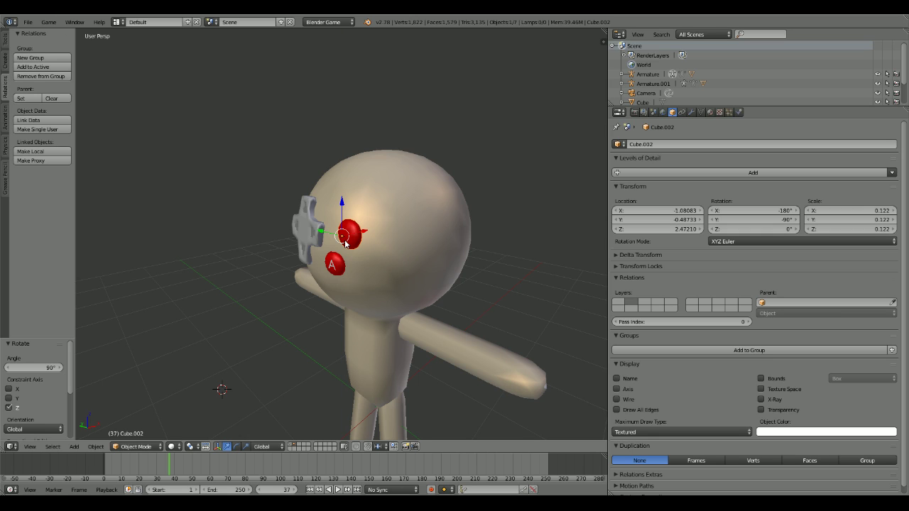
{"action": "type", "text": "r180"}
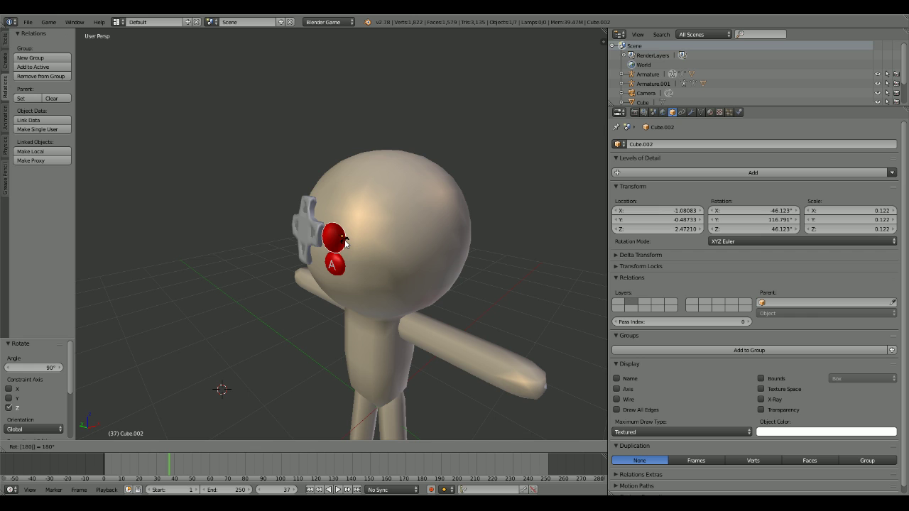
{"action": "type", "text": "z"}
{"action": "key", "text": "Return"}
Step: Move the B button about 0.43 along X against the Hero's head
{"action": "key", "text": "g"}
{"action": "key", "text": "x"}
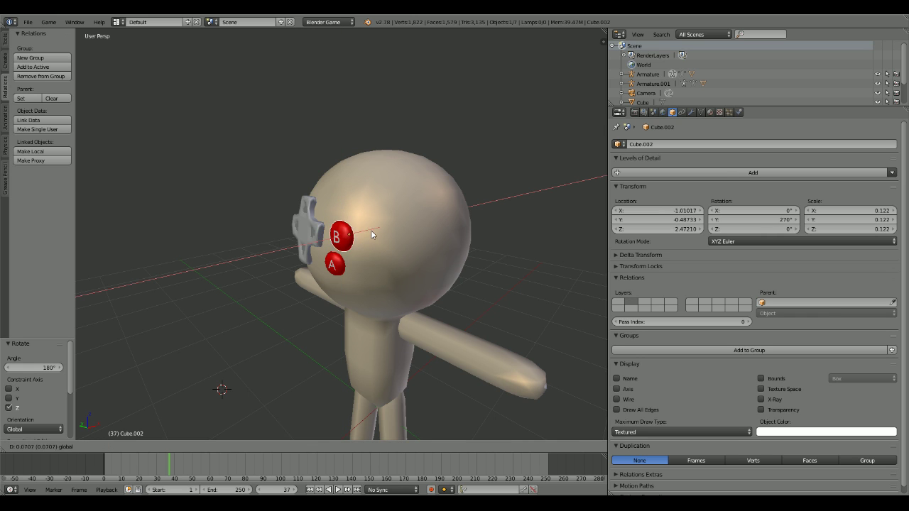
{"action": "left_click", "coordinate": [402, 226]}
{"action": "middle_click_drag", "start_coordinate": [403, 228], "coordinate": [507, 259]}
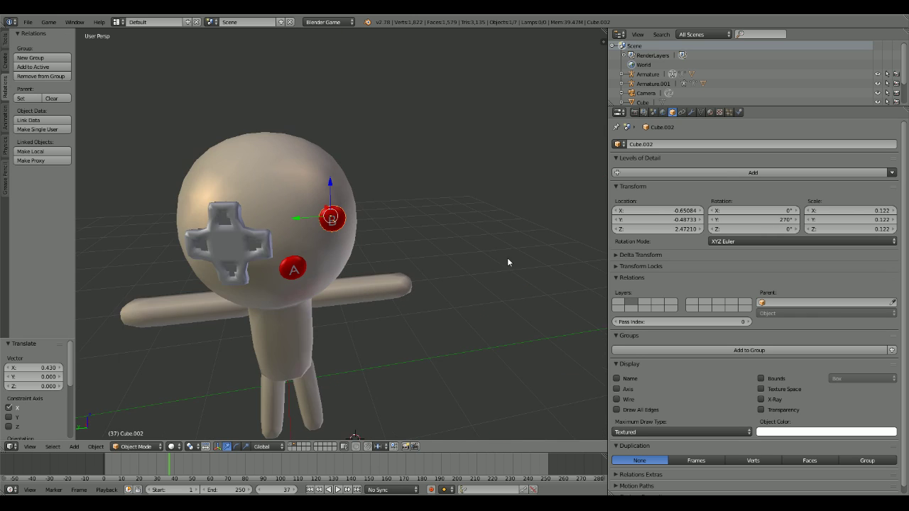
Step: Move the B button along Y to about -0.305, and pull it about -0.076 along X out of the head
{"action": "scroll", "coordinate": [459, 258], "scroll_direction": "up", "scroll_amount": 4}
{"action": "key", "text": "g"}
{"action": "key", "text": "y"}
{"action": "left_click", "coordinate": [247, 204]}
{"action": "middle_click_drag", "start_coordinate": [247, 204], "coordinate": [251, 212]}
{"action": "key", "text": "g"}
{"action": "key", "text": "x"}
{"action": "left_click", "coordinate": [327, 148]}
{"action": "middle_click_drag", "start_coordinate": [327, 147], "coordinate": [341, 118]}
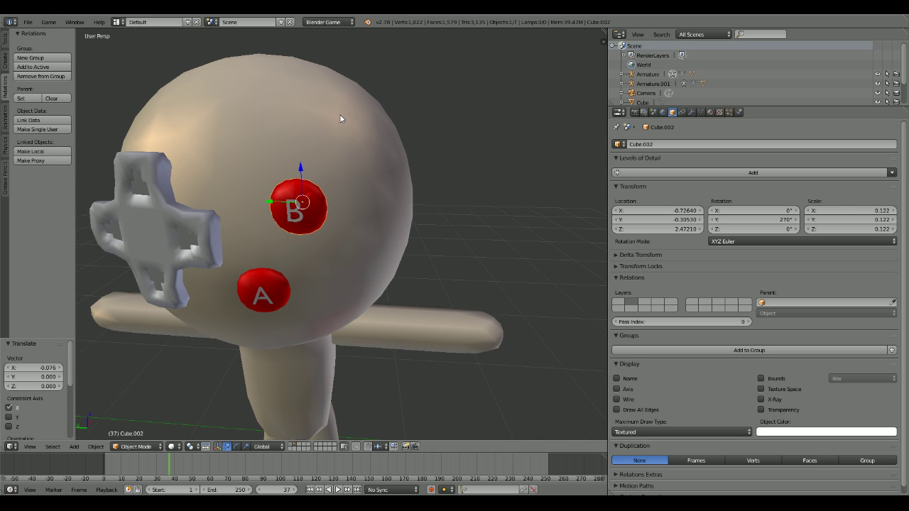
Step: Rotate the B button about 27.4° about the global Z axis to follow the head's curve
{"action": "key", "text": "r"}
{"action": "key", "text": "z"}
{"action": "left_click", "coordinate": [296, 93]}
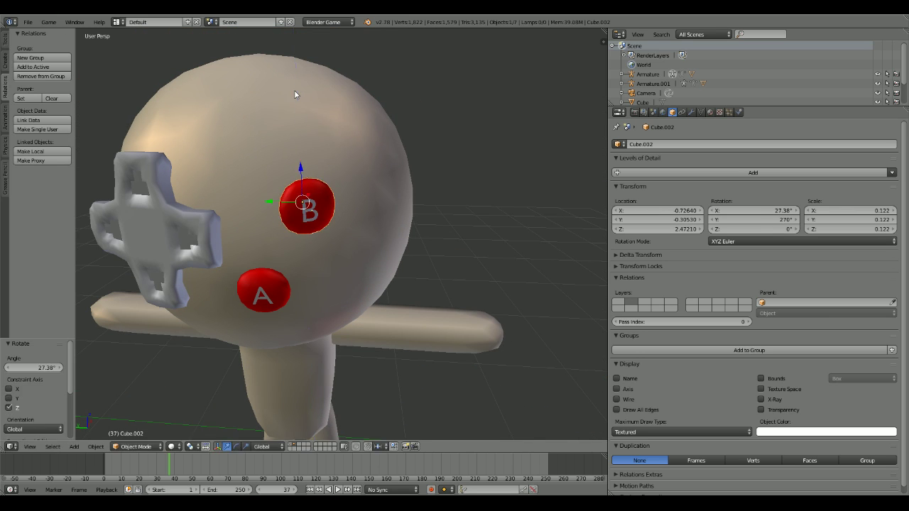
Step: Lower the B button along Z to about 2.41 and push it about 0.013 along X into the head
{"action": "middle_click_drag", "start_coordinate": [296, 93], "coordinate": [333, 177]}
{"action": "key", "text": "g"}
{"action": "key", "text": "z"}
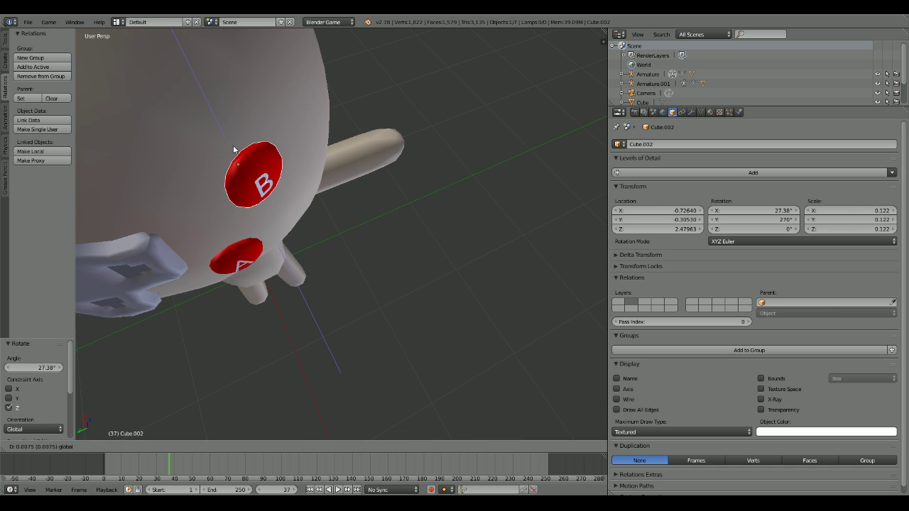
{"action": "left_click", "coordinate": [247, 156]}
{"action": "middle_click_drag", "start_coordinate": [247, 156], "coordinate": [280, 195]}
{"action": "key", "text": "g"}
{"action": "key", "text": "x"}
{"action": "left_click", "coordinate": [182, 286]}
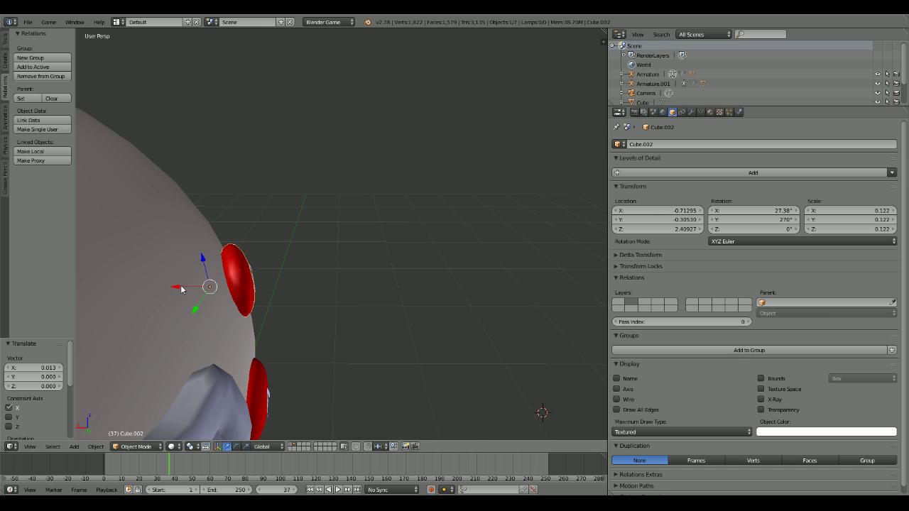
Step: Tilt the B button about the global Y axis to about 279.17° and lower it about 0.055 along Z
{"action": "key", "text": "r"}
{"action": "key", "text": "x"}
{"action": "key", "text": "z"}
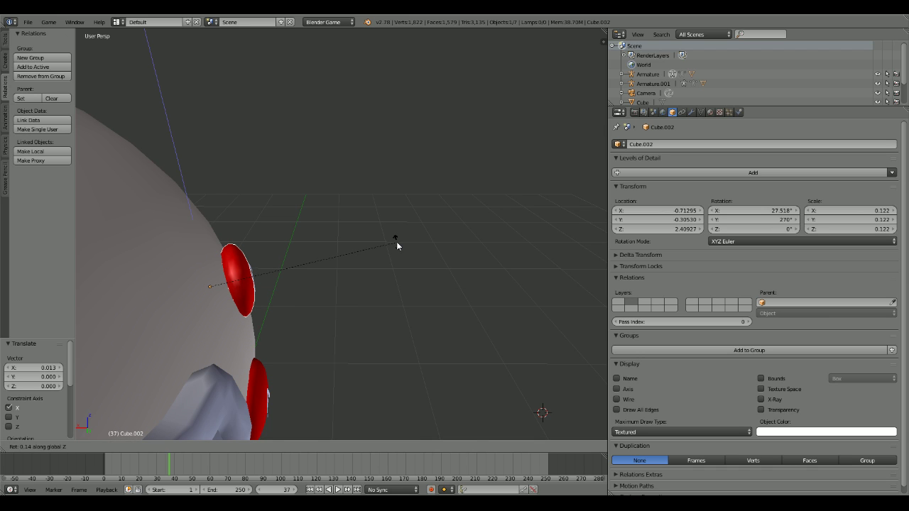
{"action": "key", "text": "y"}
{"action": "left_click", "coordinate": [402, 205]}
{"action": "middle_click_drag", "start_coordinate": [404, 206], "coordinate": [284, 189]}
{"action": "key", "text": "g"}
{"action": "key", "text": "z"}
{"action": "left_click", "coordinate": [318, 210]}
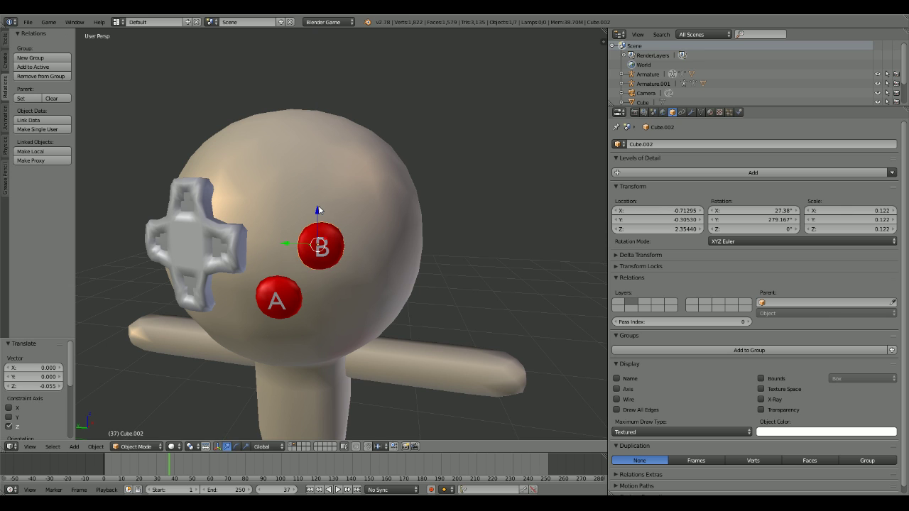
Step: Shift the B button about -0.068 along Y and about 0.025 along X to seat it on the head
{"action": "key", "text": "g"}
{"action": "key", "text": "y"}
{"action": "left_click", "coordinate": [297, 240]}
{"action": "middle_click_drag", "start_coordinate": [297, 241], "coordinate": [170, 253]}
{"action": "key", "text": "g"}
{"action": "key", "text": "x"}
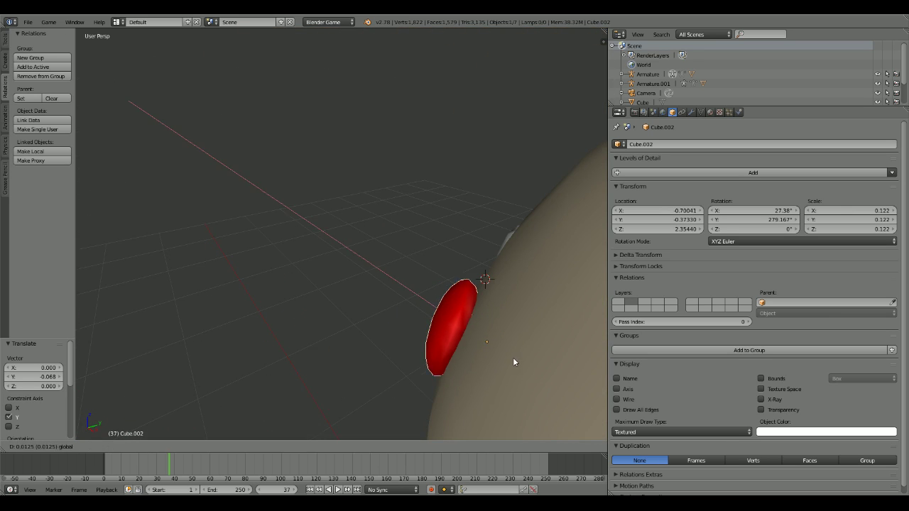
{"action": "left_click", "coordinate": [523, 365]}
Step: Try to move the A button's red disc 4 units along Y
{"action": "middle_click_drag", "start_coordinate": [524, 365], "coordinate": [164, 333]}
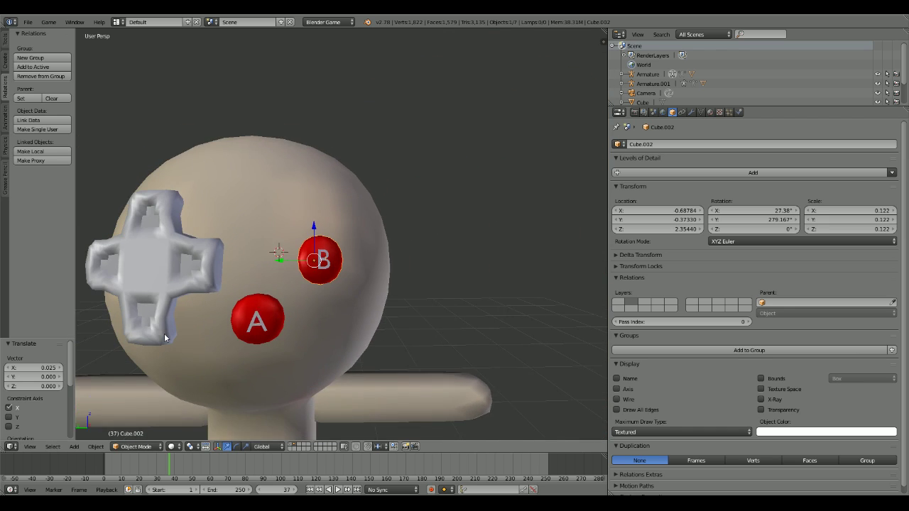
{"action": "right_click", "coordinate": [256, 306]}
{"action": "key", "text": "g"}
{"action": "key", "text": "y"}
{"action": "key", "text": "4"}
{"action": "left_click", "coordinate": [252, 301]}
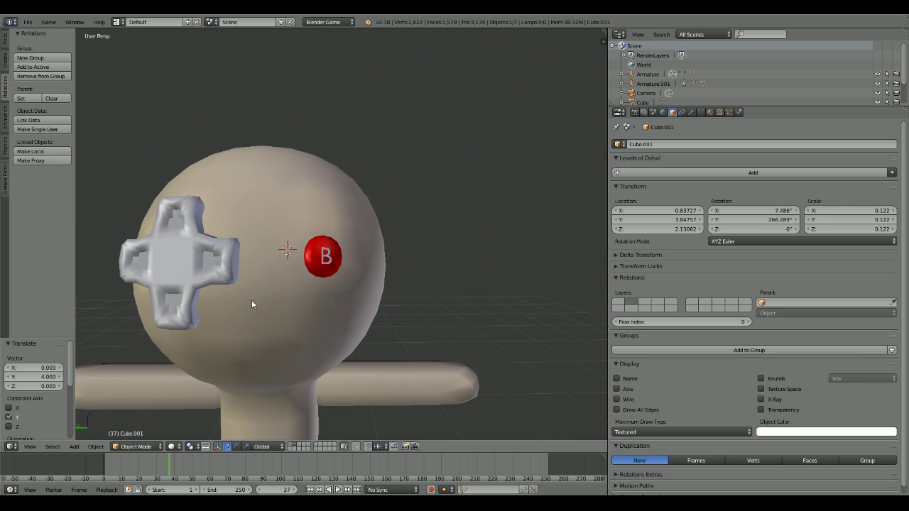
{"action": "key", "text": "ctrl+z"}
Step: Move the B button about -0.047 along Y and nudge it slightly along X against the head
{"action": "left_click_drag", "start_coordinate": [251, 303], "coordinate": [266, 310]}
{"action": "right_click", "coordinate": [322, 254]}
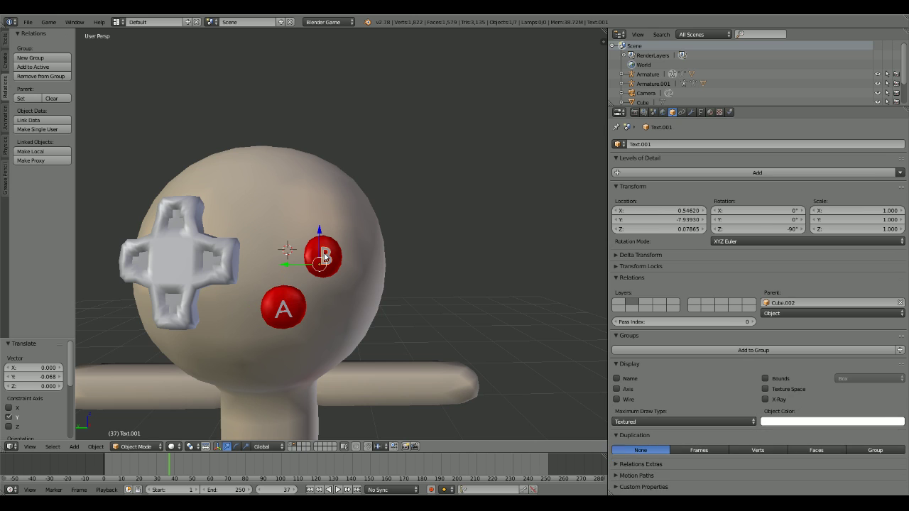
{"action": "key", "text": "g"}
{"action": "key", "text": "y"}
{"action": "left_click", "coordinate": [299, 257]}
{"action": "middle_click_drag", "start_coordinate": [299, 258], "coordinate": [84, 326]}
{"action": "key", "text": "g"}
{"action": "key", "text": "x"}
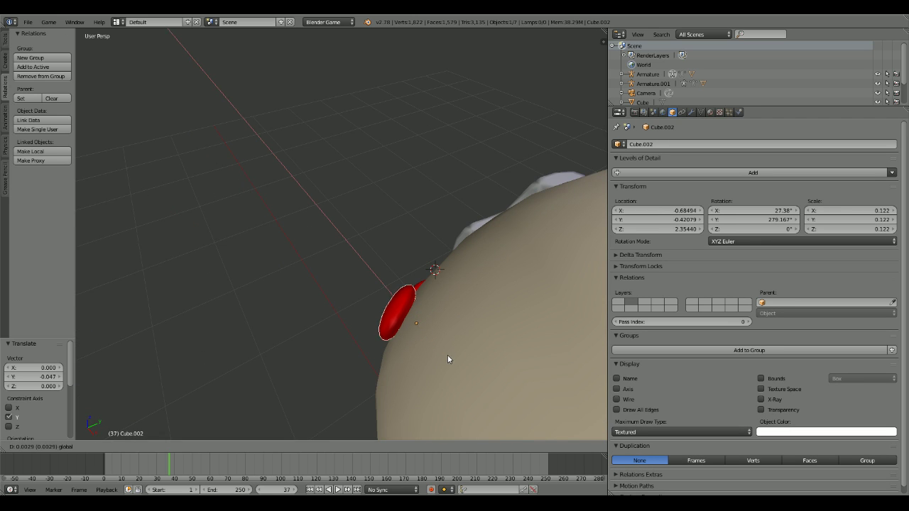
{"action": "left_click", "coordinate": [452, 360]}
Step: Adjust the cross-shaped pad's height along Z to about 2.276 and deselect everything
{"action": "middle_click_drag", "start_coordinate": [412, 356], "coordinate": [544, 280]}
{"action": "scroll", "coordinate": [544, 280], "scroll_direction": "down", "scroll_amount": 1}
{"action": "key", "text": "a"}
{"action": "scroll", "coordinate": [256, 306], "scroll_direction": "down", "scroll_amount": 2}
{"action": "middle_click_drag", "start_coordinate": [256, 307], "coordinate": [351, 260]}
{"action": "right_click", "coordinate": [259, 248]}
{"action": "key", "text": "g"}
{"action": "key", "text": "z"}
{"action": "left_click", "coordinate": [260, 253]}
{"action": "key", "text": "a"}
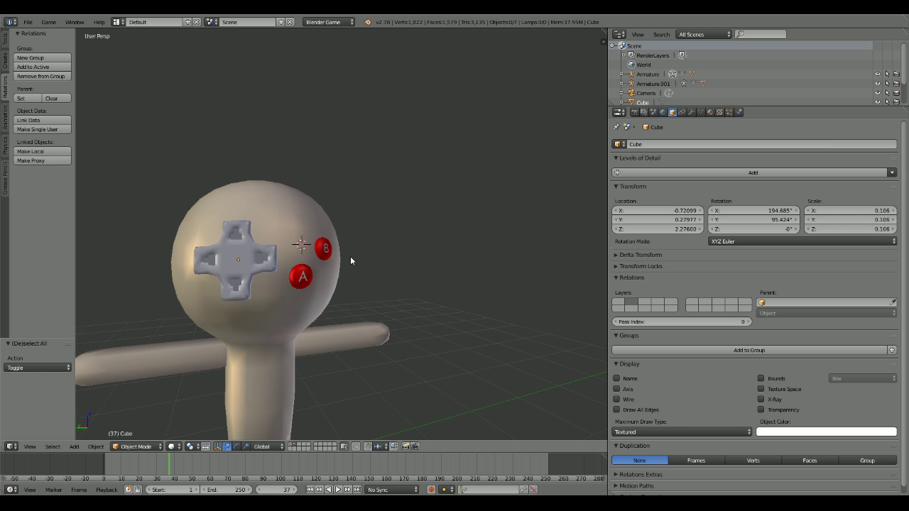
Step: Darken the diffuse colour of the cross-shaped pad's Material.005 to near black
{"action": "middle_click_drag", "start_coordinate": [350, 261], "coordinate": [205, 371]}
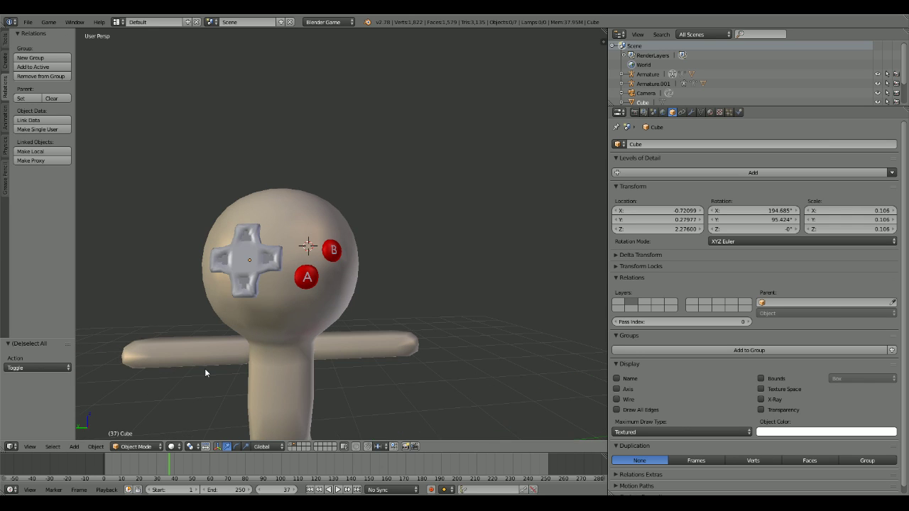
{"action": "right_click", "coordinate": [245, 259]}
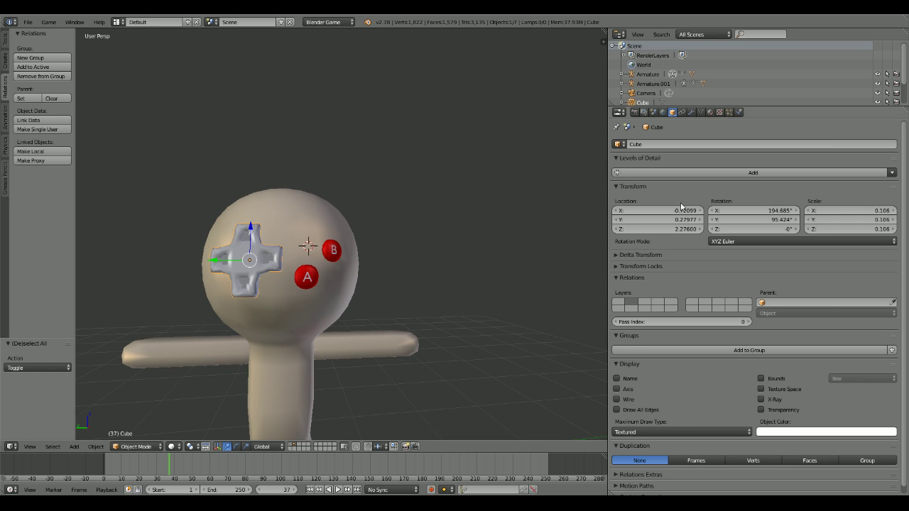
{"action": "left_click", "coordinate": [709, 112]}
{"action": "left_click", "coordinate": [641, 158]}
{"action": "left_click", "coordinate": [640, 148]}
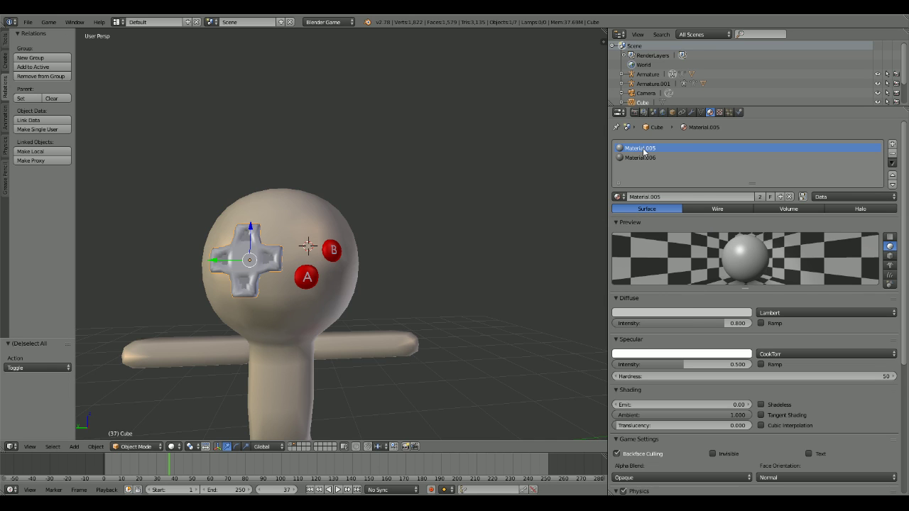
{"action": "left_click", "coordinate": [689, 314]}
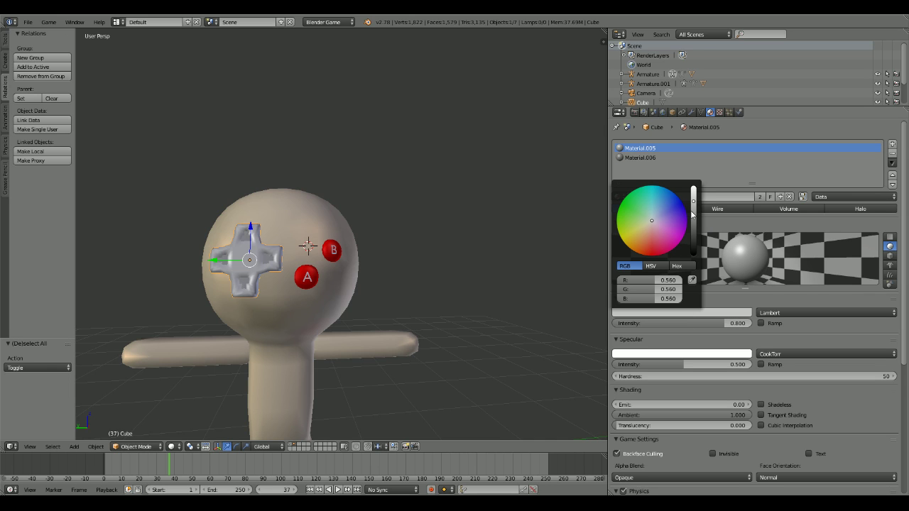
{"action": "left_click_drag", "start_coordinate": [693, 215], "coordinate": [693, 250]}
{"action": "key", "text": "Tab"}
{"action": "key", "text": "Tab"}
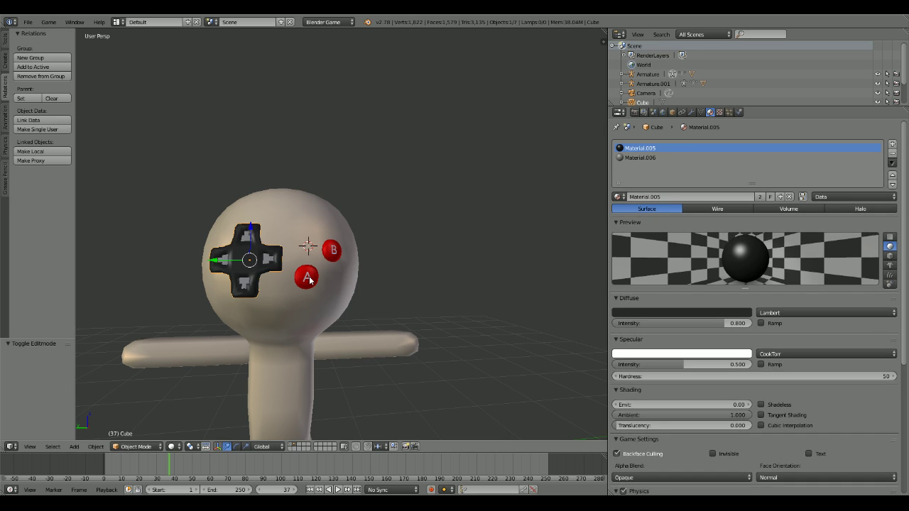
Step: Preview the Hero's head in the game engine from two viewing angles to check the pad and buttons
{"action": "middle_click_drag", "start_coordinate": [309, 280], "coordinate": [307, 286]}
{"action": "key", "text": "p"}
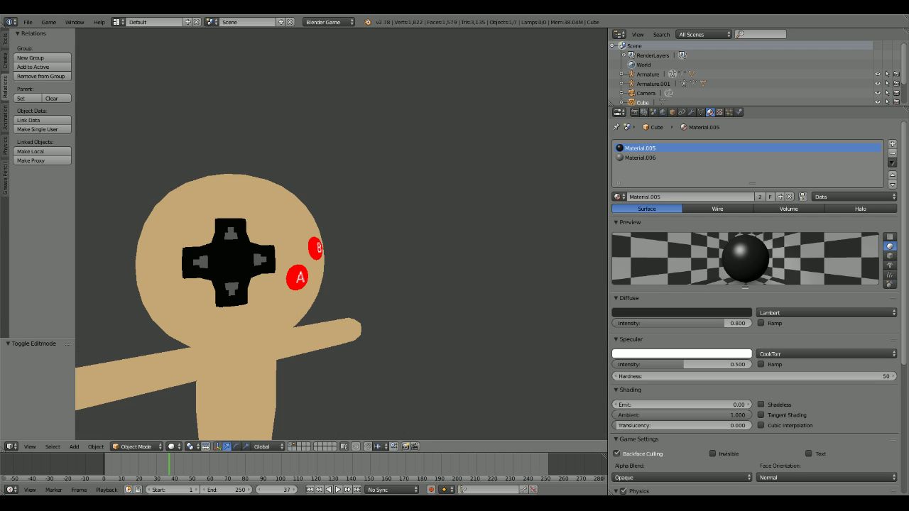
{"action": "key", "text": "Escape"}
{"action": "scroll", "coordinate": [195, 252], "scroll_direction": "down", "scroll_amount": 3}
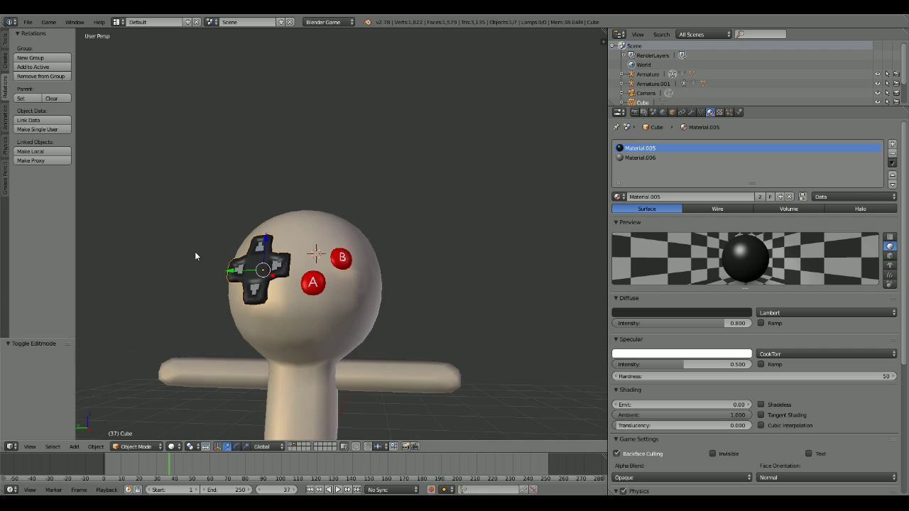
{"action": "key", "text": "KP_1"}
{"action": "key", "text": "p"}
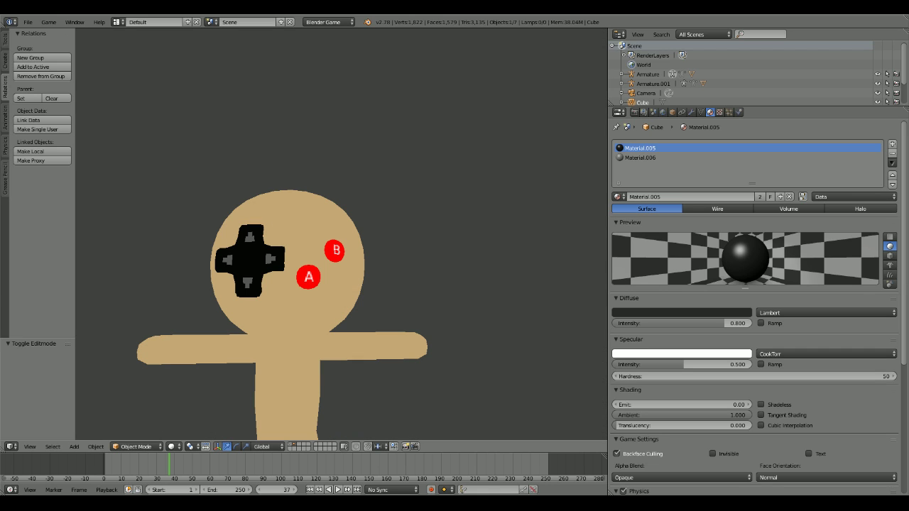
{"action": "key", "text": "Escape"}
Step: Try a Render U resolution of 11 on the A button's letter and test it in the game engine
{"action": "right_click", "coordinate": [309, 277]}
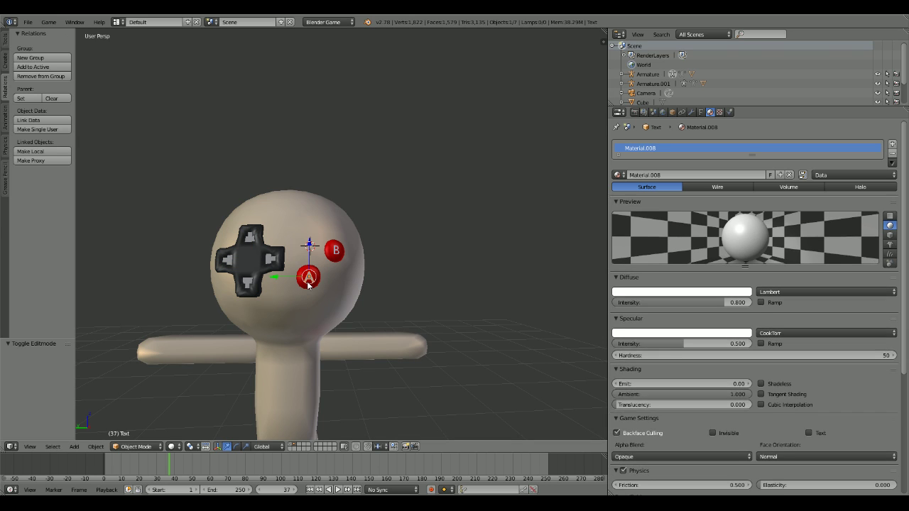
{"action": "left_click", "coordinate": [701, 112]}
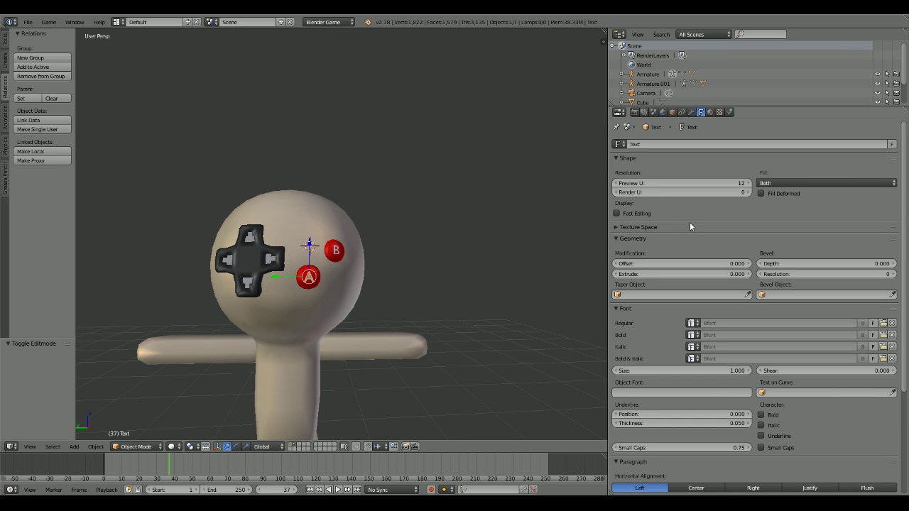
{"action": "left_click", "coordinate": [656, 193]}
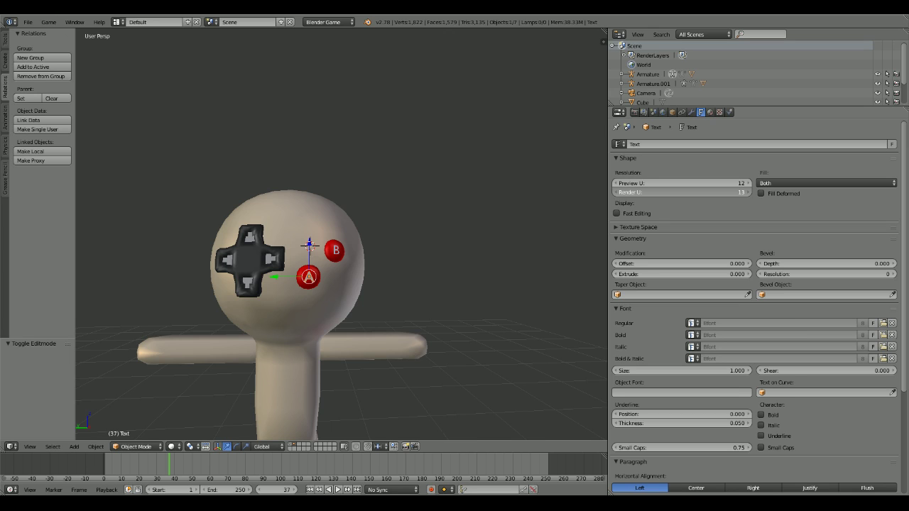
{"action": "left_click_drag", "start_coordinate": [655, 194], "coordinate": [643, 194]}
{"action": "key", "text": "p"}
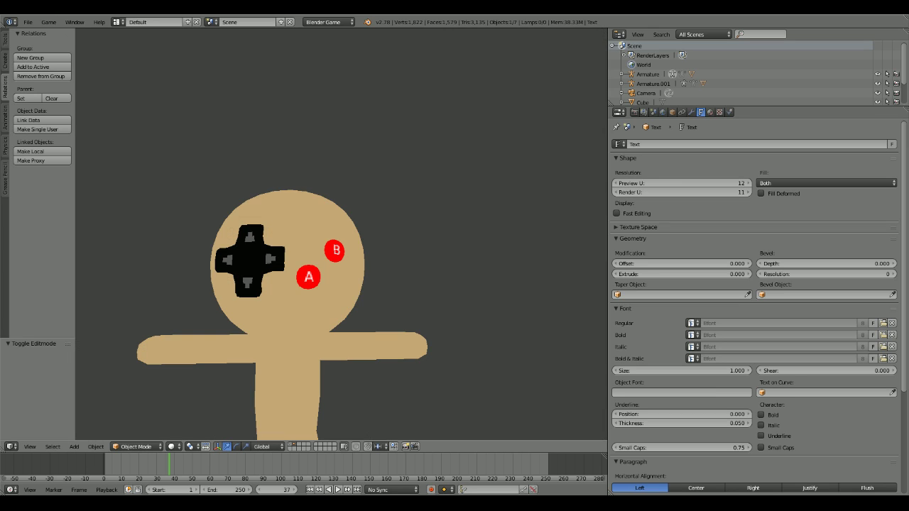
{"action": "key", "text": "Escape"}
Step: Test the A letter in the game engine with Render U at 12, then again with it reset to 0
{"action": "left_click", "coordinate": [747, 192]}
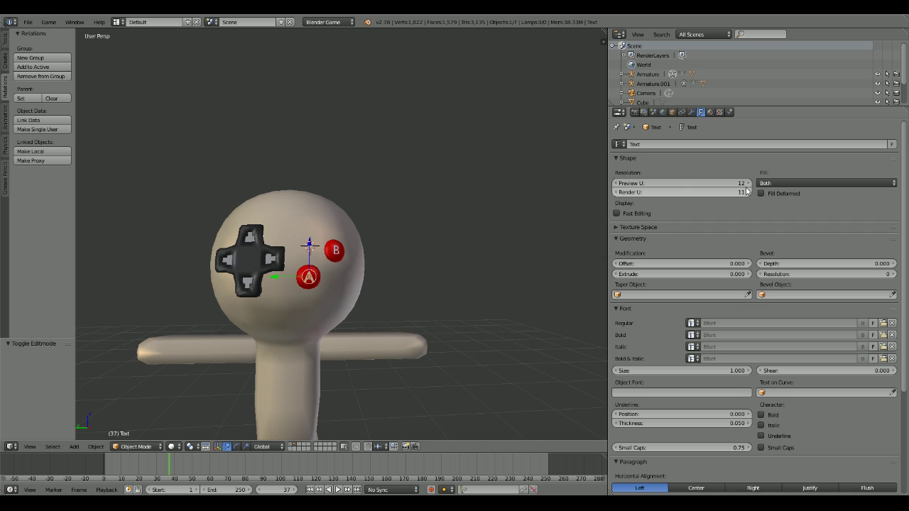
{"action": "key", "text": "p"}
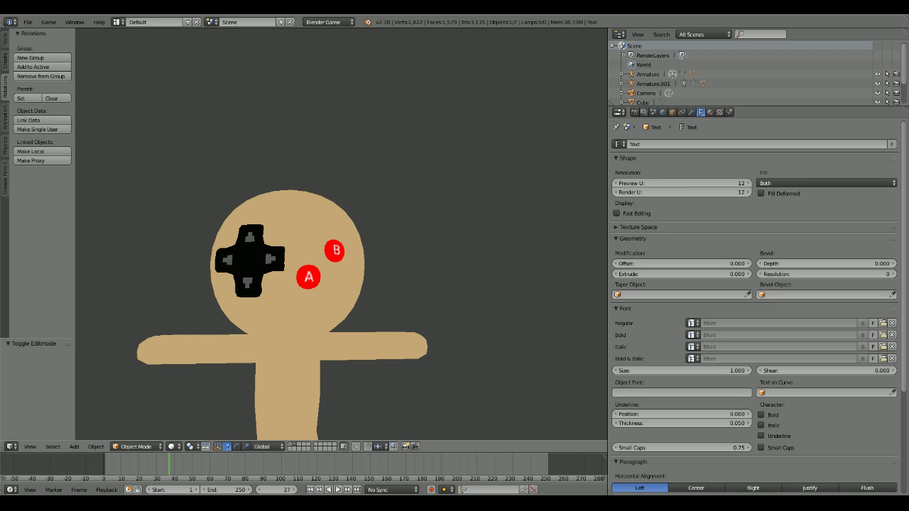
{"action": "key", "text": "Escape"}
{"action": "left_click_drag", "start_coordinate": [616, 193], "coordinate": [602, 193]}
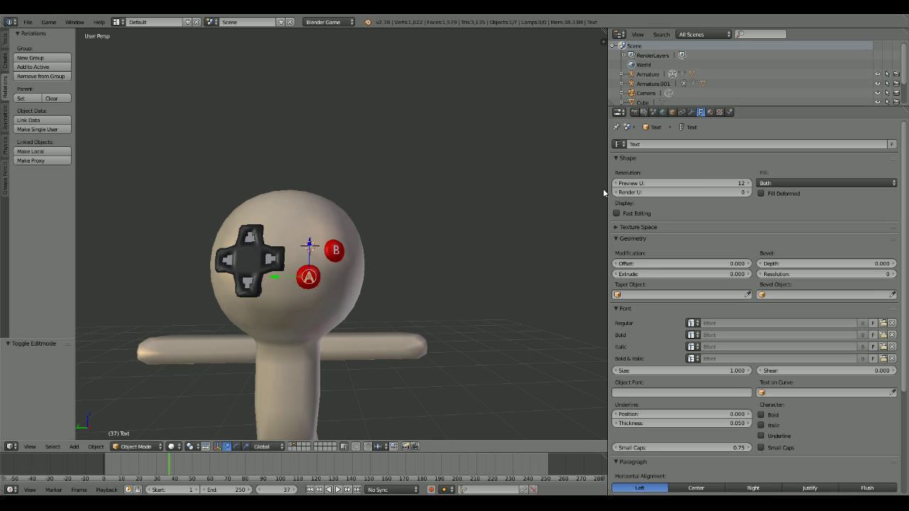
{"action": "key", "text": "p"}
{"action": "key", "text": "Escape"}
Step: Try Fast Editing on the A letter in the game engine and switch the option off again
{"action": "left_click", "coordinate": [617, 213]}
{"action": "key", "text": "p"}
{"action": "key", "text": "Escape"}
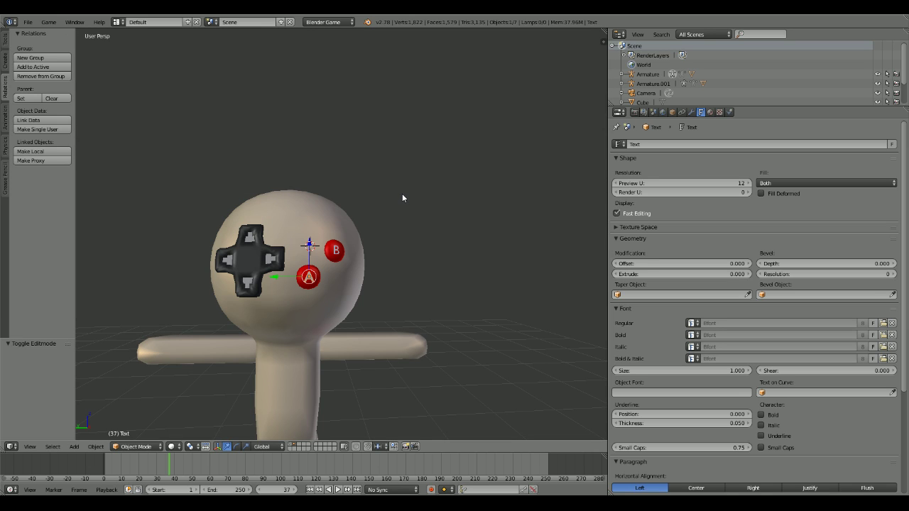
{"action": "left_click", "coordinate": [617, 213]}
{"action": "left_click", "coordinate": [617, 227]}
{"action": "left_click", "coordinate": [617, 227]}
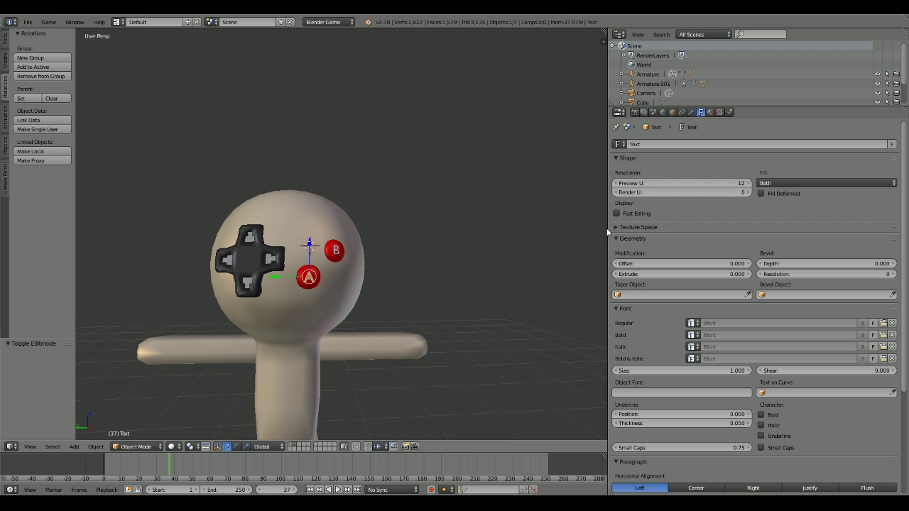
Step: Review the A letter's shape, font and paragraph settings, including its fill options
{"action": "scroll", "coordinate": [764, 331], "scroll_direction": "down", "scroll_amount": 2}
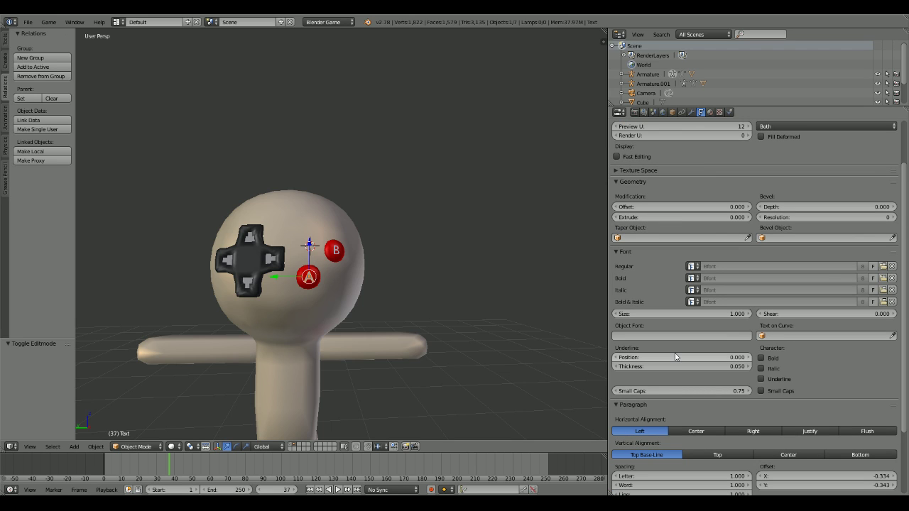
{"action": "scroll", "coordinate": [720, 393], "scroll_direction": "down", "scroll_amount": 3}
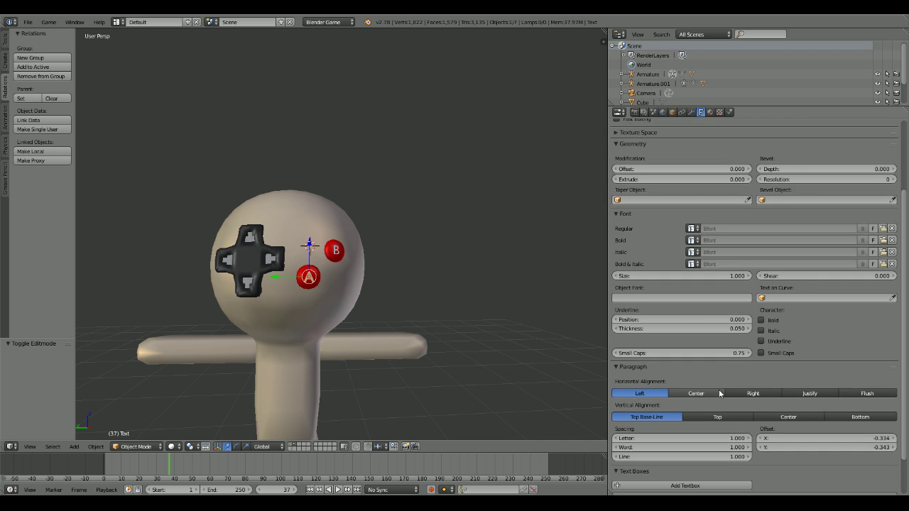
{"action": "scroll", "coordinate": [699, 414], "scroll_direction": "up", "scroll_amount": 5}
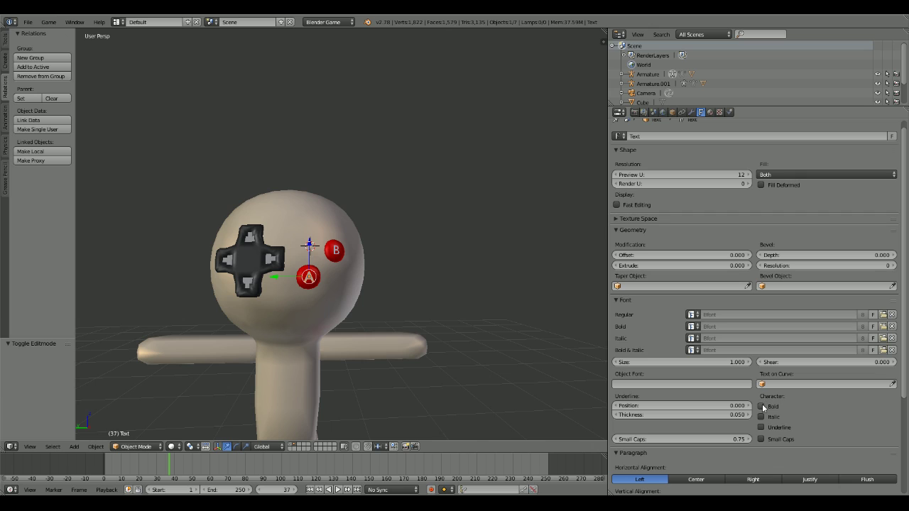
{"action": "scroll", "coordinate": [766, 404], "scroll_direction": "up", "scroll_amount": 1}
{"action": "left_click", "coordinate": [822, 184]}
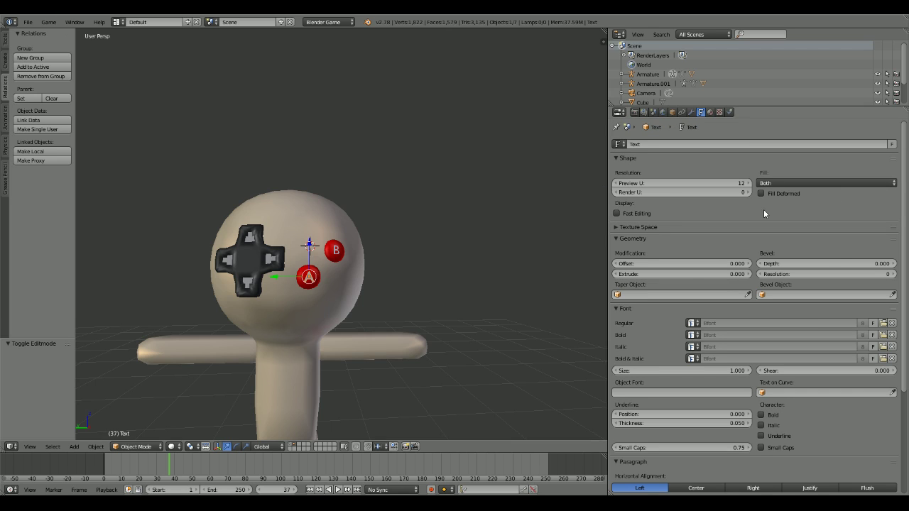
{"action": "middle_click_drag", "start_coordinate": [492, 175], "coordinate": [439, 255]}
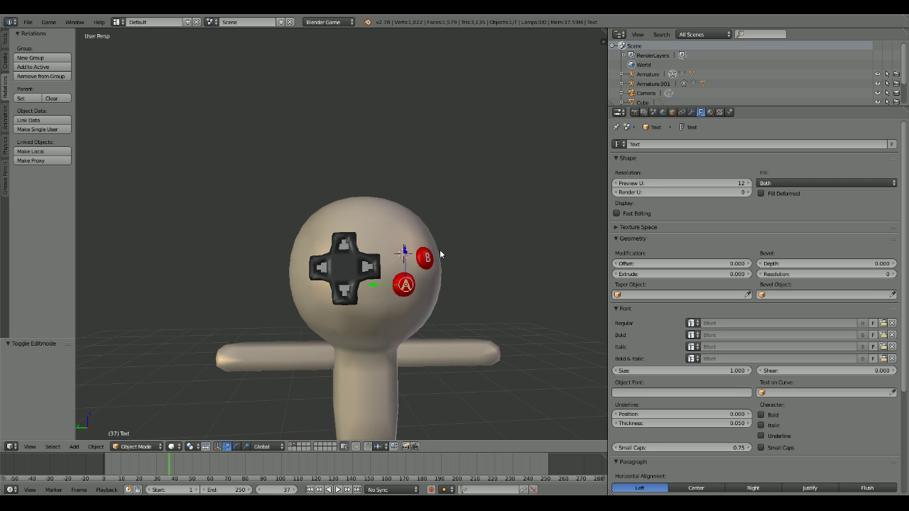
{"action": "middle_click_drag", "start_coordinate": [440, 250], "coordinate": [513, 278]}
{"action": "key", "text": "Tab"}
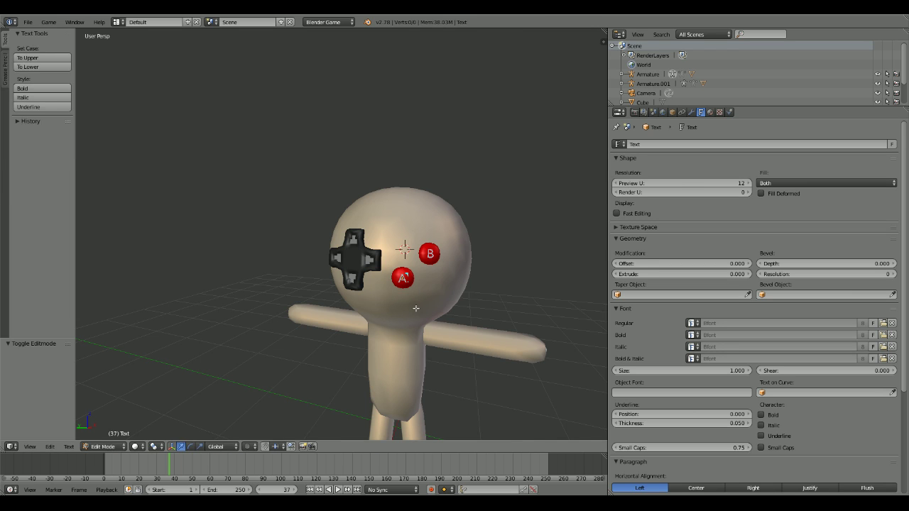
{"action": "key", "text": "Tab"}
{"action": "middle_click_drag", "start_coordinate": [416, 308], "coordinate": [357, 294]}
{"action": "scroll", "coordinate": [357, 293], "scroll_direction": "up", "scroll_amount": 1}
{"action": "key", "text": "Tab"}
{"action": "scroll", "coordinate": [407, 311], "scroll_direction": "up", "scroll_amount": 4}
{"action": "middle_click_drag", "start_coordinate": [430, 345], "coordinate": [406, 294], "text": "shift"}
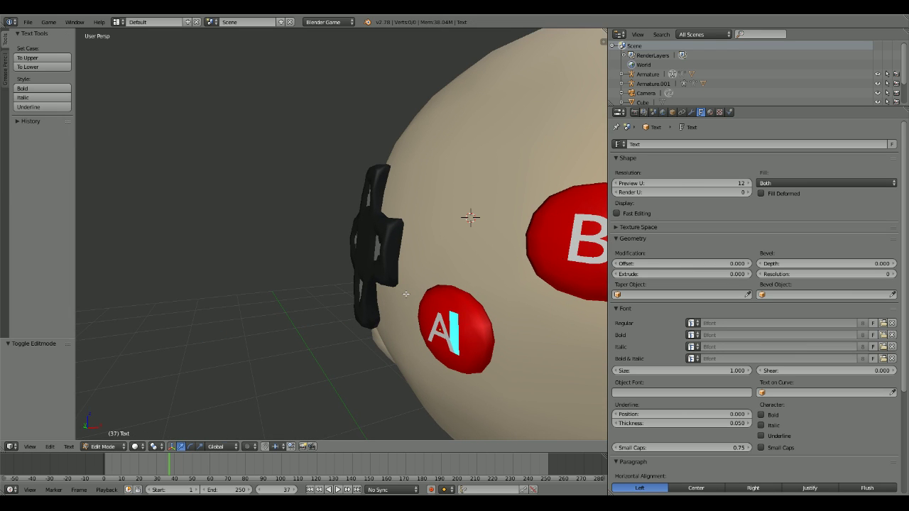
{"action": "key", "text": "Tab"}
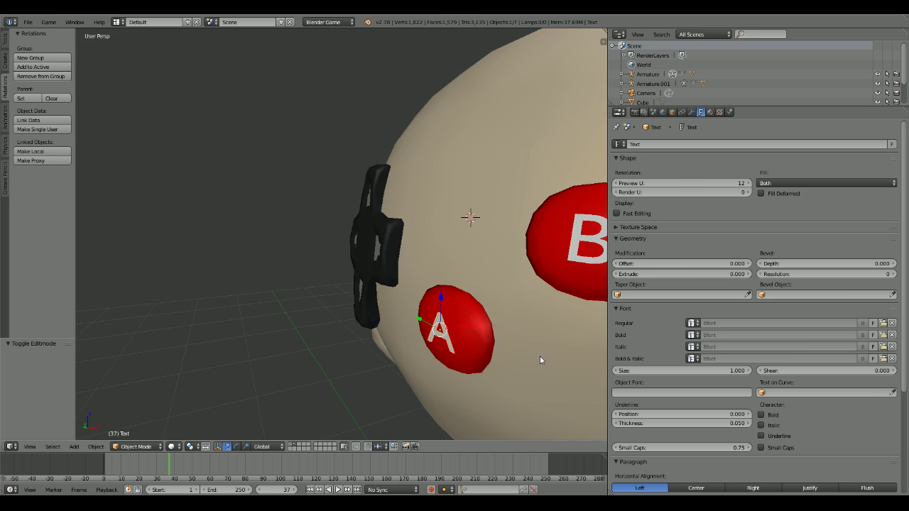
{"action": "scroll", "coordinate": [526, 359], "scroll_direction": "down", "scroll_amount": 5}
{"action": "middle_click_drag", "start_coordinate": [521, 355], "coordinate": [523, 378]}
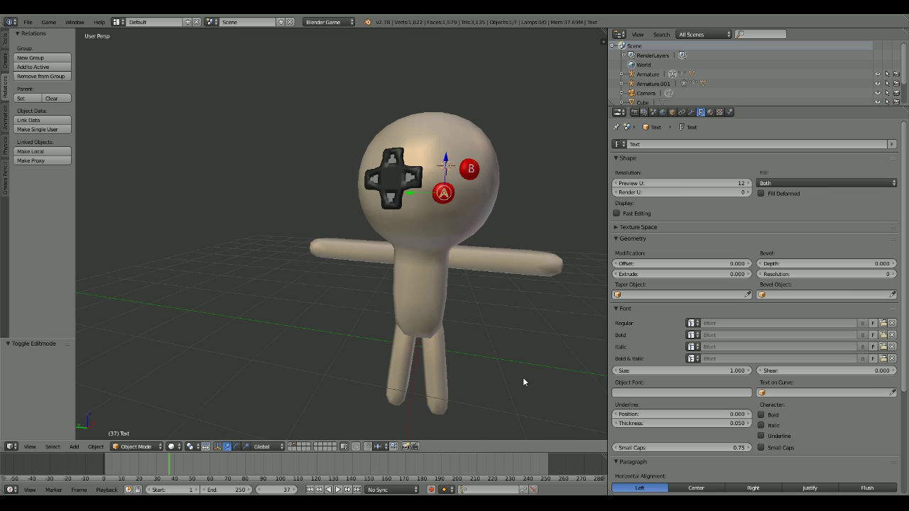
Step: Preview the whole Hero figure in the game engine from two slightly different angles
{"action": "key", "text": "p"}
{"action": "key", "text": "Escape"}
{"action": "middle_click_drag", "start_coordinate": [297, 281], "coordinate": [426, 242]}
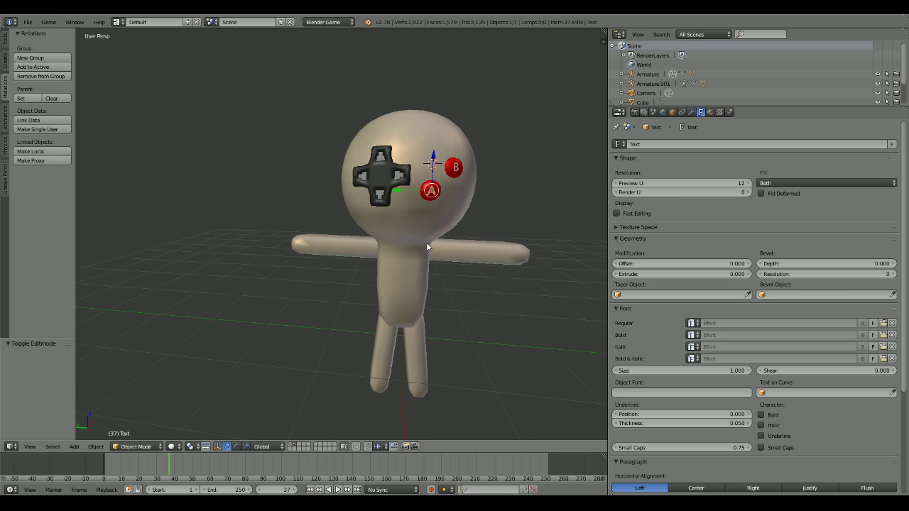
{"action": "key", "text": "p"}
{"action": "key", "text": "Escape"}
Step: Switch the viewport shading to Material and test the Hero in the game engine
{"action": "left_click", "coordinate": [174, 448]}
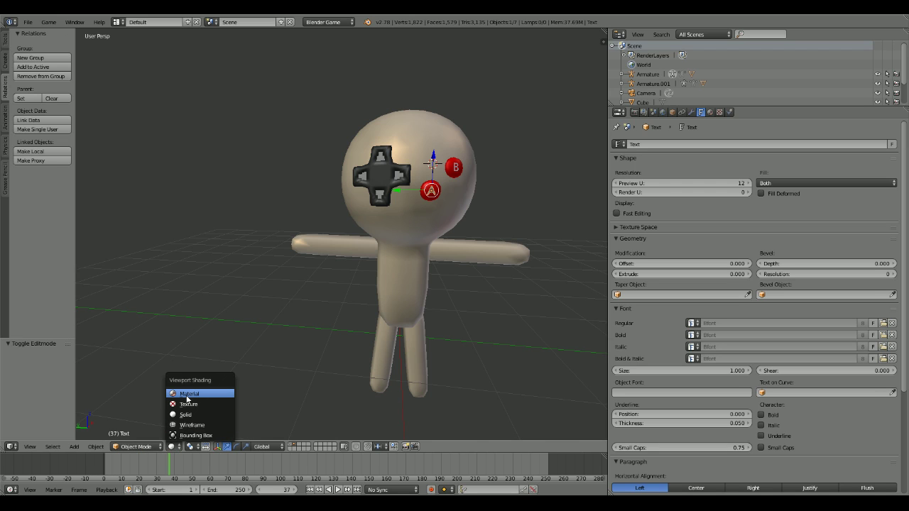
{"action": "left_click", "coordinate": [189, 393]}
{"action": "key", "text": "p"}
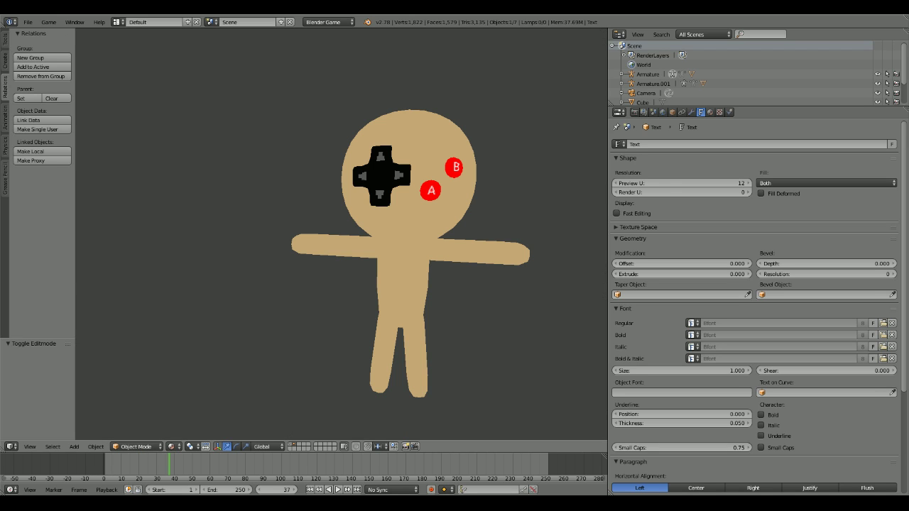
{"action": "key", "text": "Escape"}
Step: Change the scene's game shading mode from Multitexture to GLSL and run the game engine preview
{"action": "left_click", "coordinate": [652, 112]}
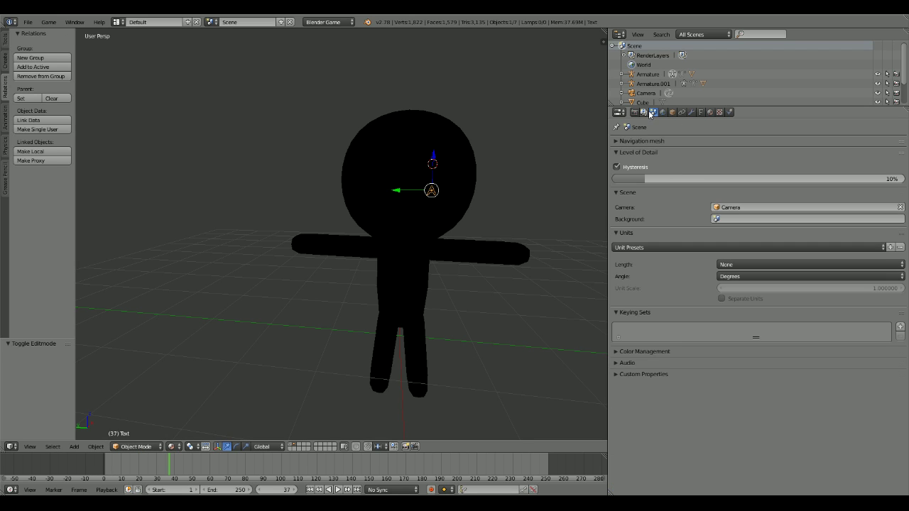
{"action": "left_click", "coordinate": [635, 112]}
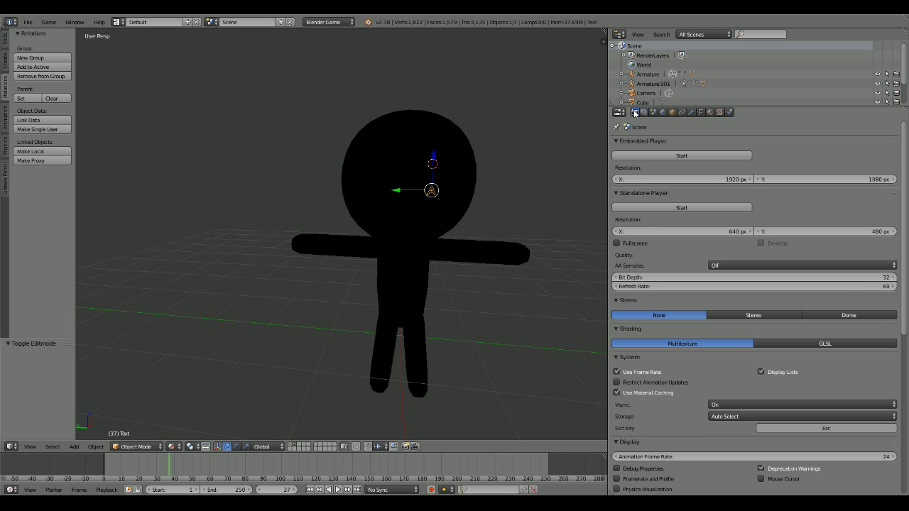
{"action": "left_click", "coordinate": [774, 345]}
{"action": "key", "text": "p"}
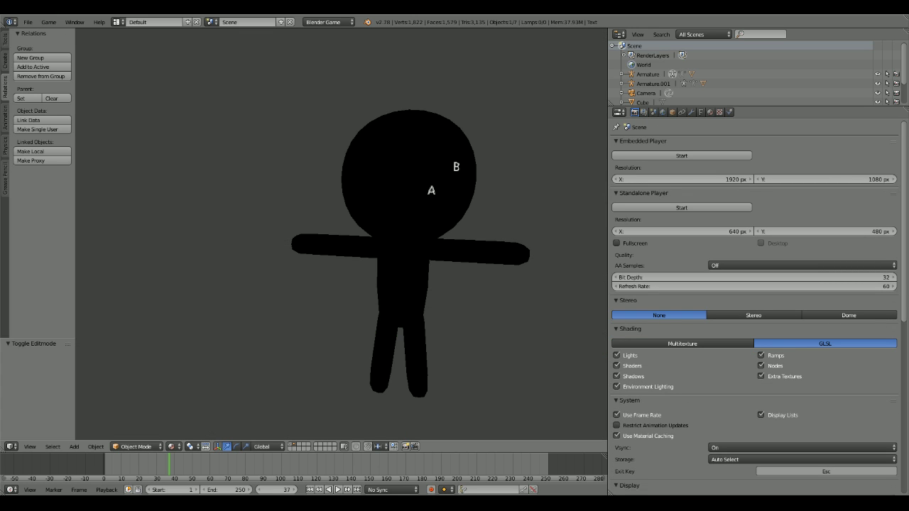
Step: Set the A letter's material to a full white diffuse colour and a violet-blue specular colour
{"action": "key", "text": "Escape"}
{"action": "scroll", "coordinate": [476, 242], "scroll_direction": "down", "scroll_amount": 4}
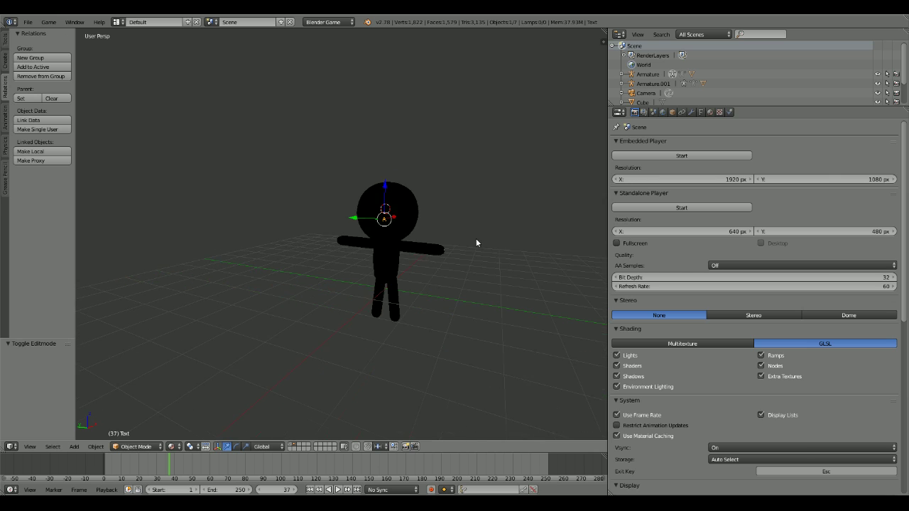
{"action": "middle_click_drag", "start_coordinate": [529, 214], "coordinate": [442, 236]}
{"action": "scroll", "coordinate": [442, 236], "scroll_direction": "up", "scroll_amount": 3}
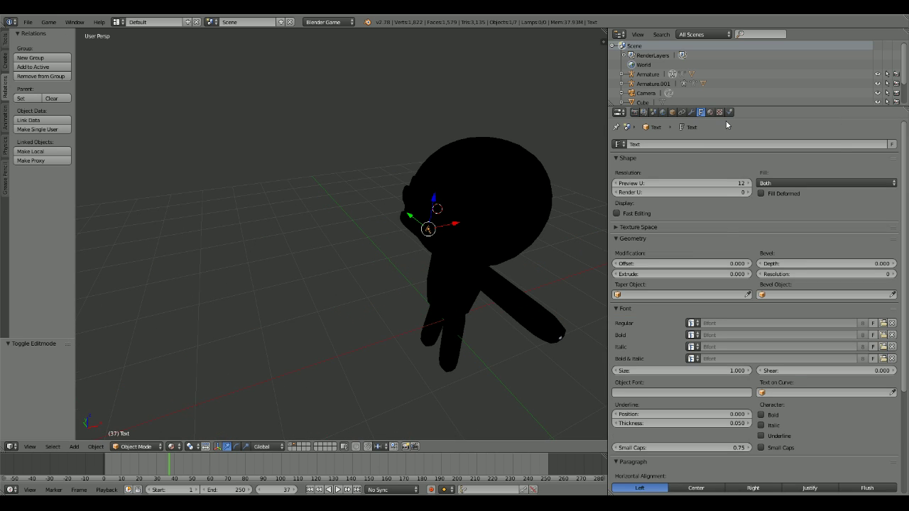
{"action": "left_click", "coordinate": [701, 112]}
{"action": "left_click", "coordinate": [710, 112]}
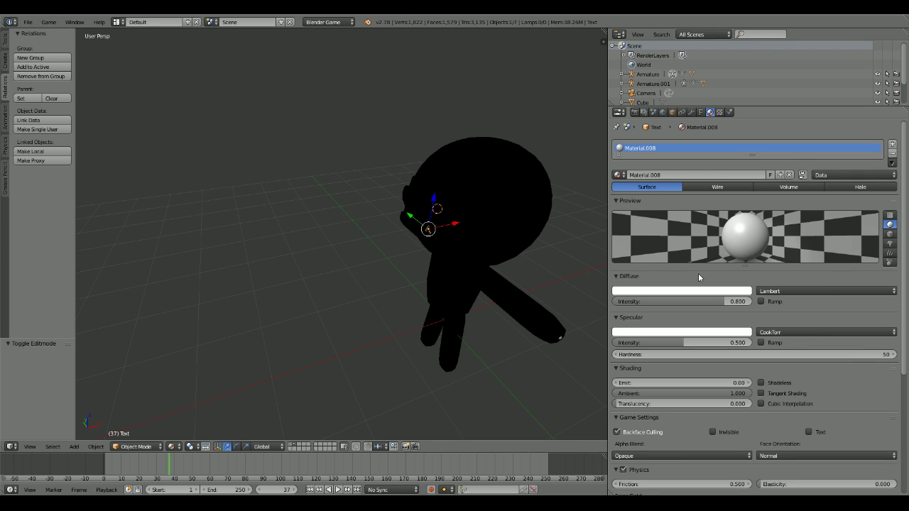
{"action": "left_click", "coordinate": [696, 291]}
{"action": "left_click_drag", "start_coordinate": [694, 192], "coordinate": [693, 168]}
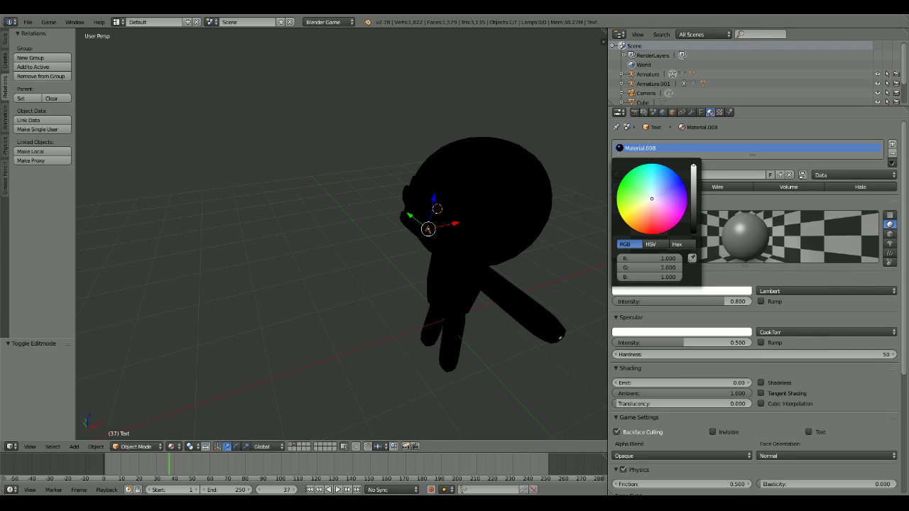
{"action": "left_click", "coordinate": [689, 330]}
{"action": "left_click", "coordinate": [679, 234]}
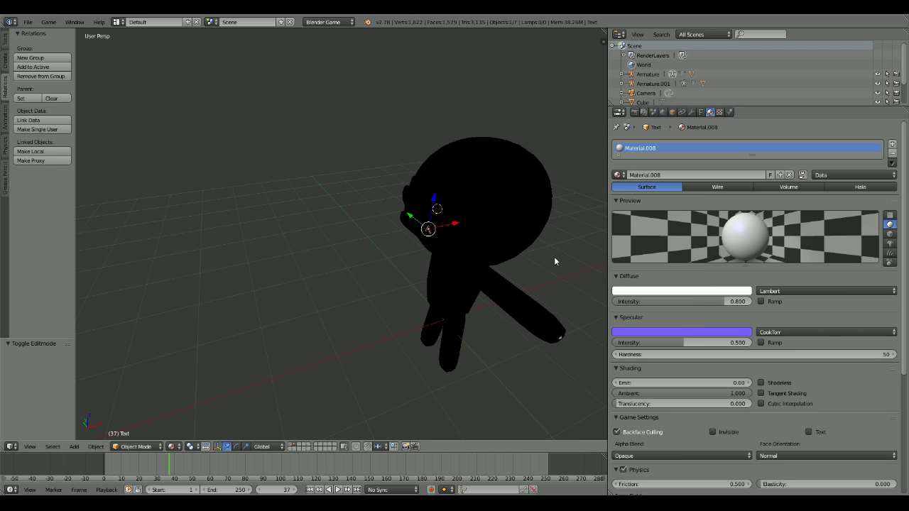
Step: Add a spot lamp and move it about -1.245 along the X axis, out in front of the Hero's head
{"action": "middle_click_drag", "start_coordinate": [554, 256], "coordinate": [540, 257]}
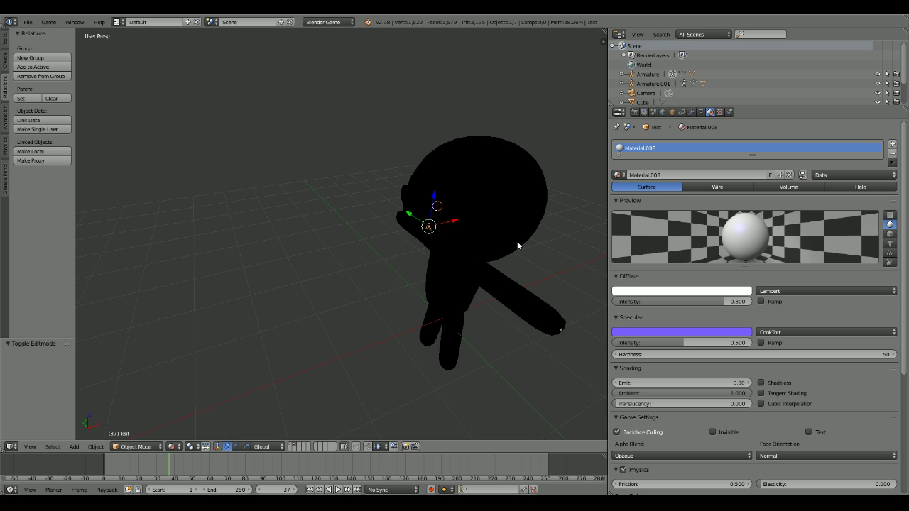
{"action": "scroll", "coordinate": [413, 215], "scroll_direction": "down", "scroll_amount": 6}
{"action": "scroll", "coordinate": [414, 215], "scroll_direction": "up", "scroll_amount": 9}
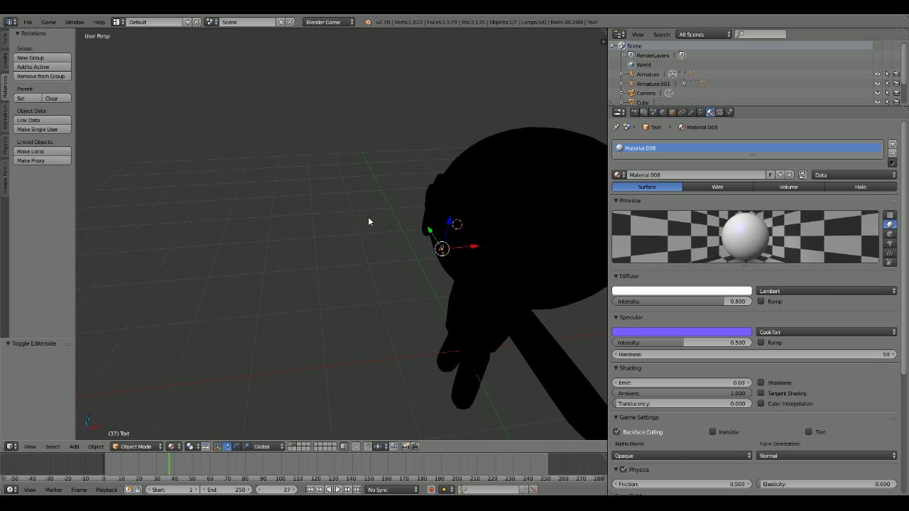
{"action": "key", "text": "a"}
{"action": "key", "text": "shift+a"}
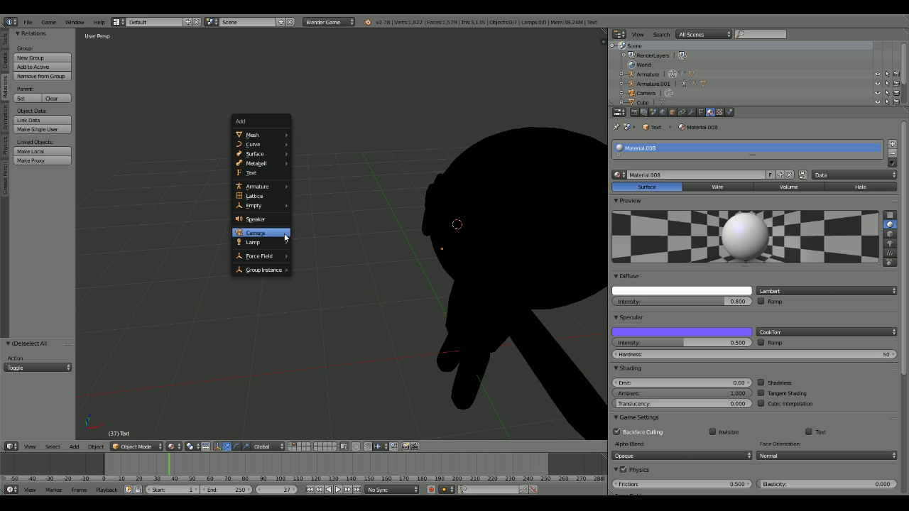
{"action": "mouse_move", "coordinate": [266, 243]}
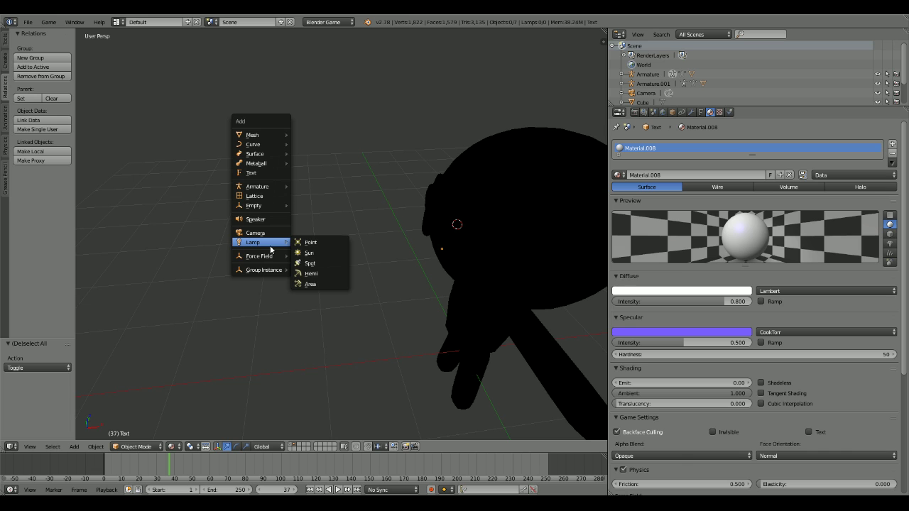
{"action": "left_click", "coordinate": [311, 262]}
{"action": "key", "text": "g"}
{"action": "key", "text": "x"}
{"action": "left_click", "coordinate": [334, 256]}
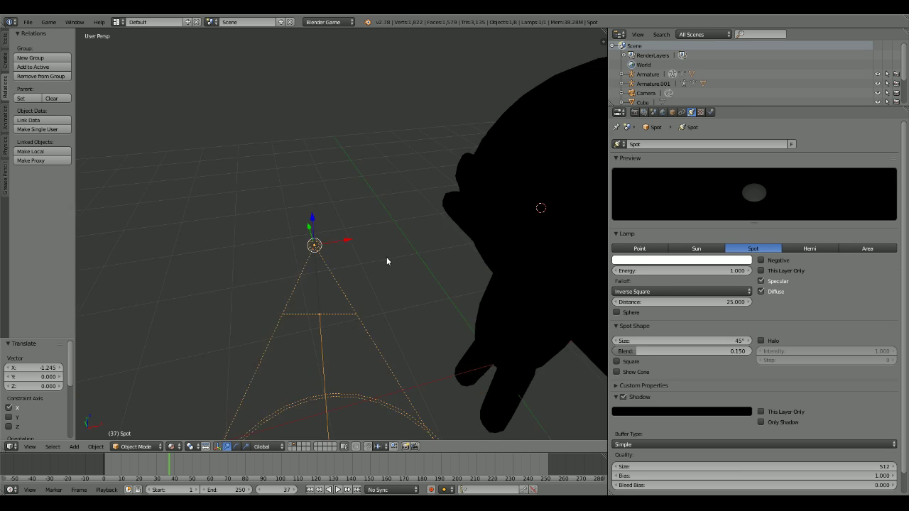
Step: Trackball-rotate the spot lamp by about 86.5° and -27.5° to aim at the face, and move it about -0.61 further along X
{"action": "middle_click_drag", "start_coordinate": [388, 261], "coordinate": [445, 258]}
{"action": "key", "text": "r"}
{"action": "key", "text": "r"}
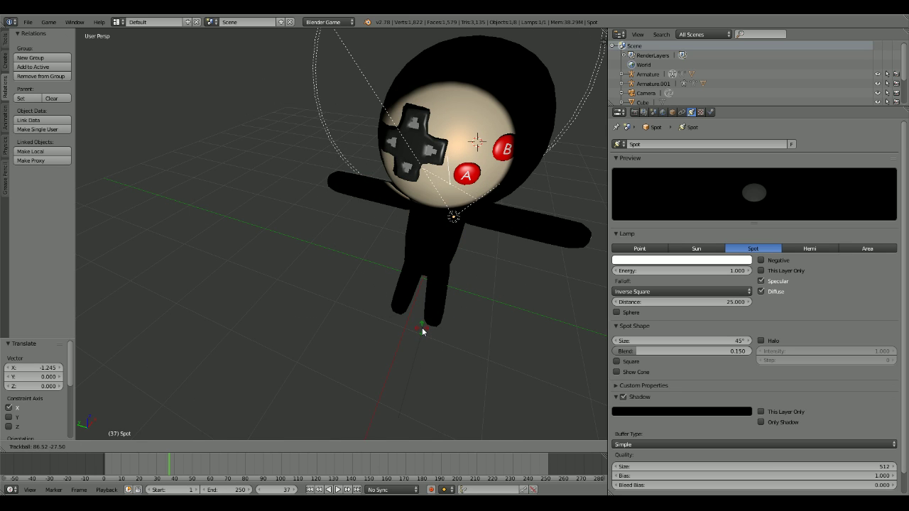
{"action": "left_click", "coordinate": [422, 327]}
{"action": "middle_click_drag", "start_coordinate": [422, 328], "coordinate": [470, 226]}
{"action": "key", "text": "g"}
{"action": "key", "text": "x"}
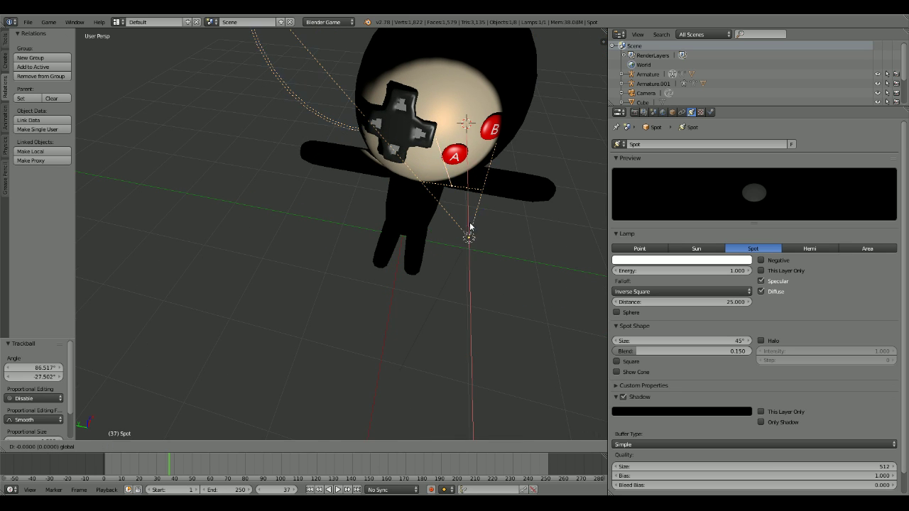
{"action": "left_click", "coordinate": [498, 333]}
Step: Preview the spot-lit Hero in the game engine from two different angles
{"action": "middle_click_drag", "start_coordinate": [498, 334], "coordinate": [480, 277]}
{"action": "key", "text": "p"}
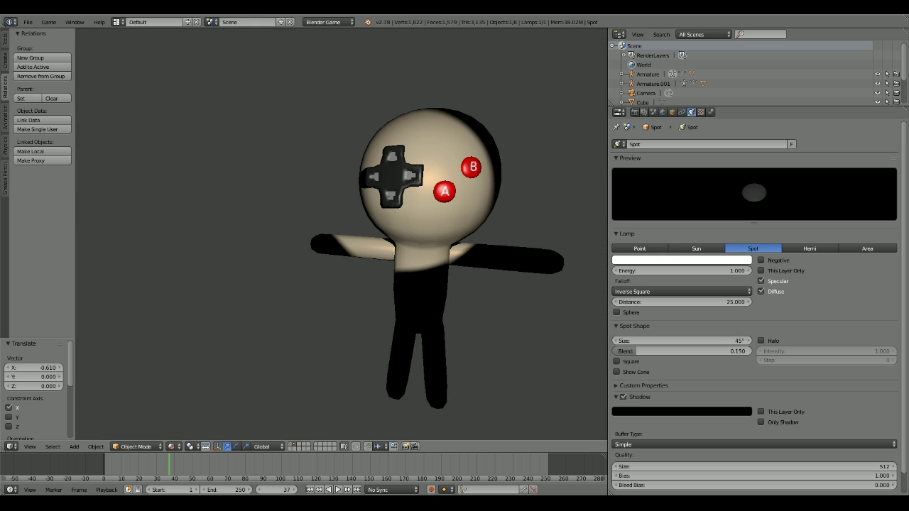
{"action": "key", "text": "Escape"}
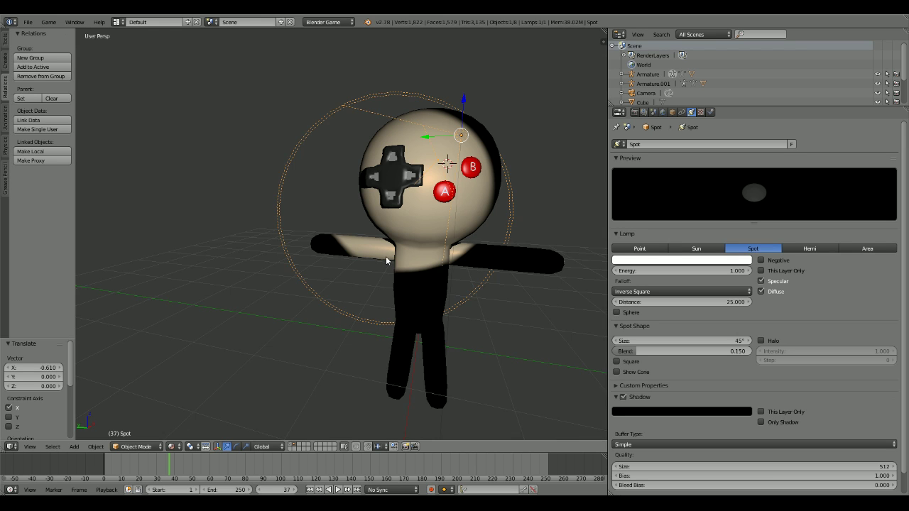
{"action": "middle_click_drag", "start_coordinate": [385, 258], "coordinate": [384, 264]}
{"action": "key", "text": "p"}
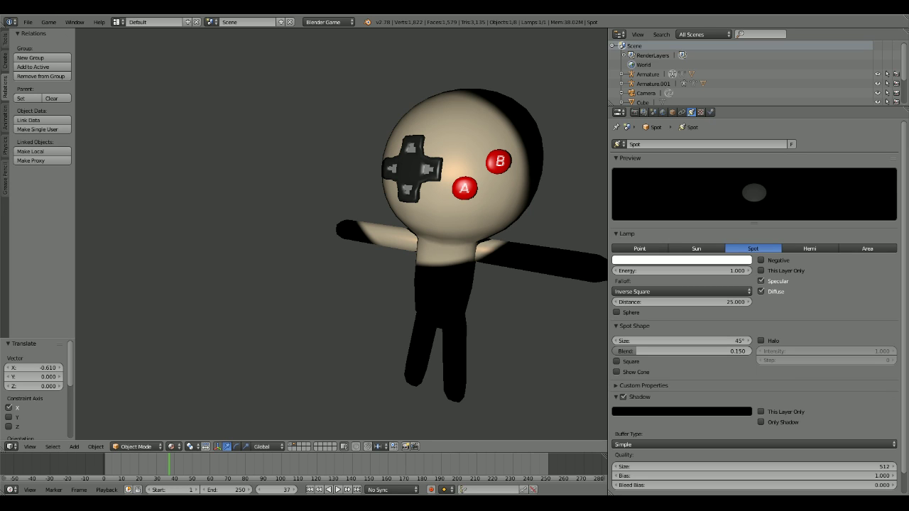
{"action": "key", "text": "Escape"}
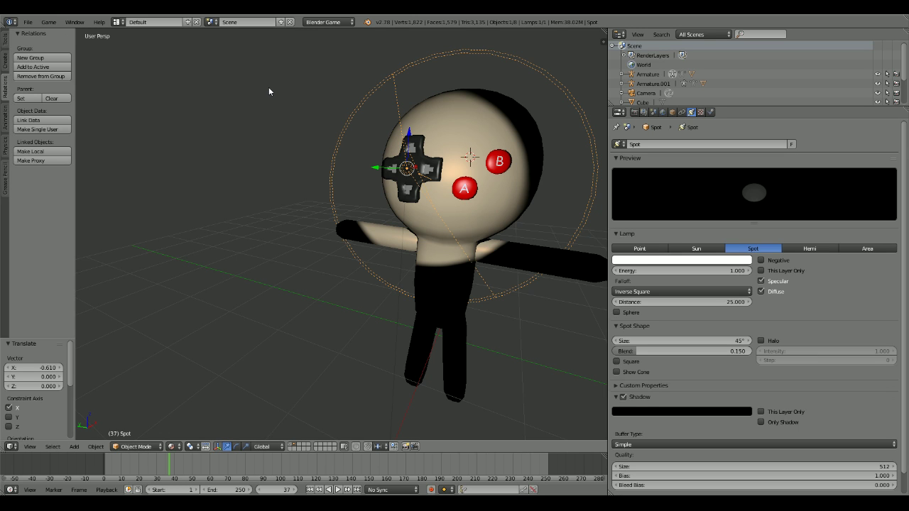
{"action": "middle_click_drag", "start_coordinate": [408, 121], "coordinate": [327, 122]}
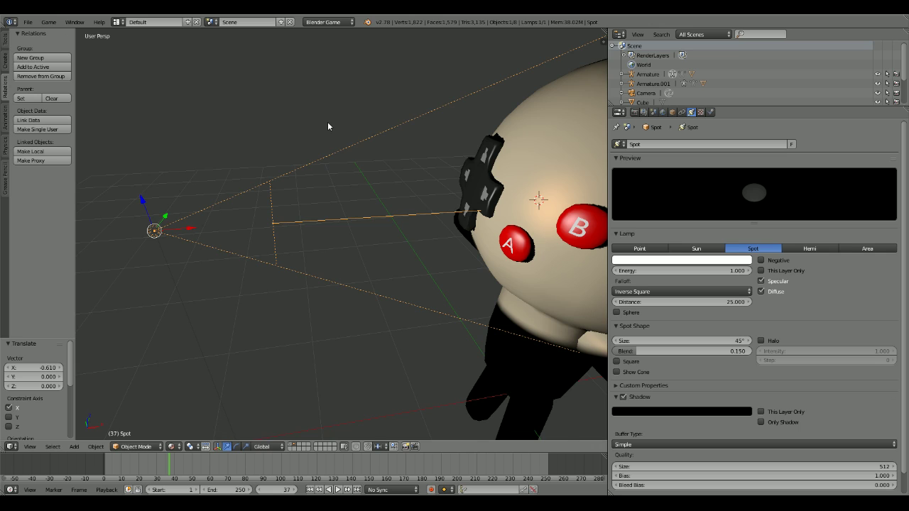
{"action": "middle_click_drag", "start_coordinate": [327, 125], "coordinate": [460, 223]}
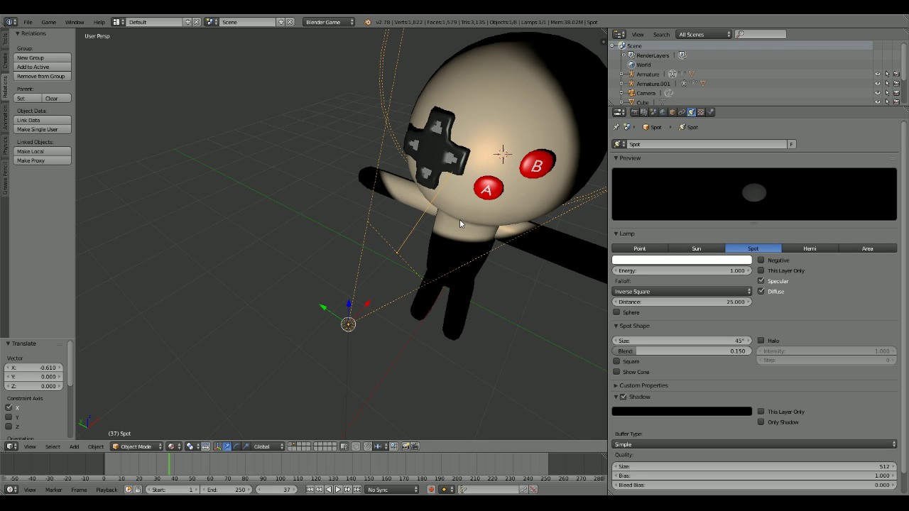
{"action": "middle_click_drag", "start_coordinate": [460, 218], "coordinate": [448, 230]}
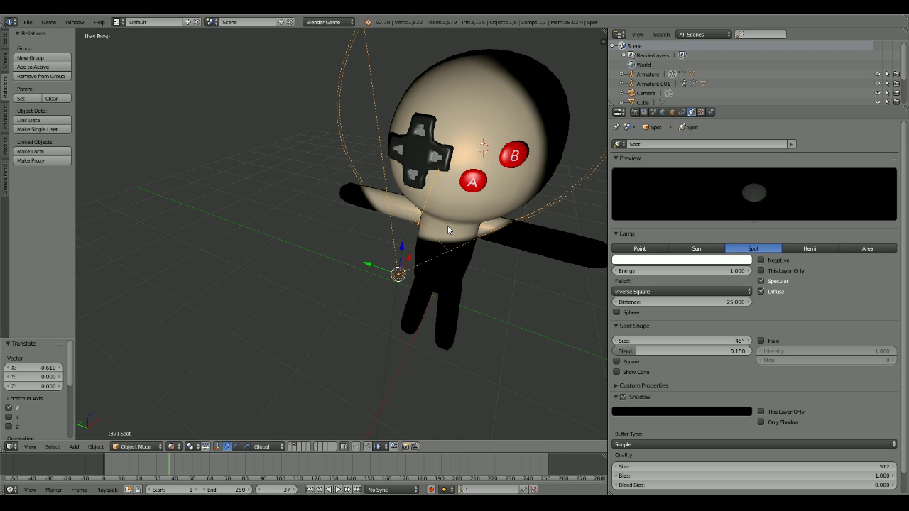
{"action": "middle_click_drag", "start_coordinate": [448, 226], "coordinate": [528, 174]}
{"action": "middle_click_drag", "start_coordinate": [370, 158], "coordinate": [312, 240]}
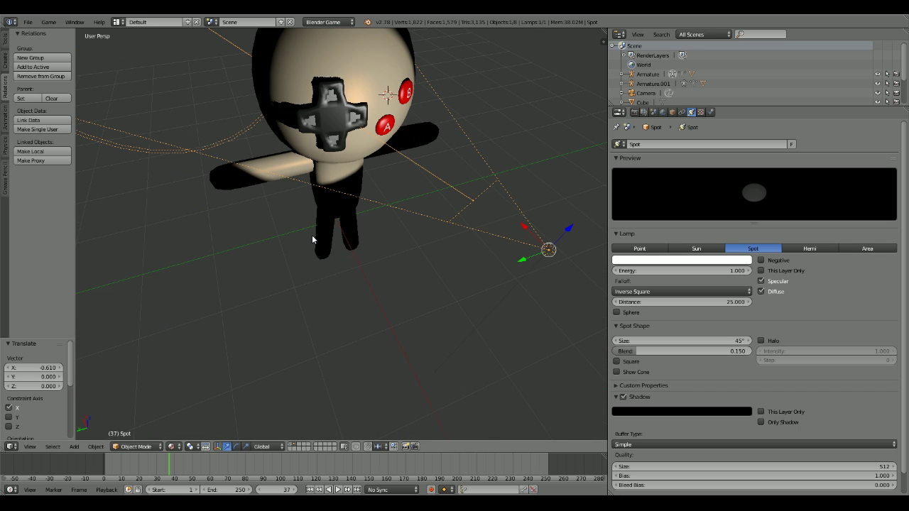
Step: Switch the viewport to Solid shading and delete the Spot lamp beside the character
{"action": "left_click", "coordinate": [171, 446]}
{"action": "left_click", "coordinate": [180, 419]}
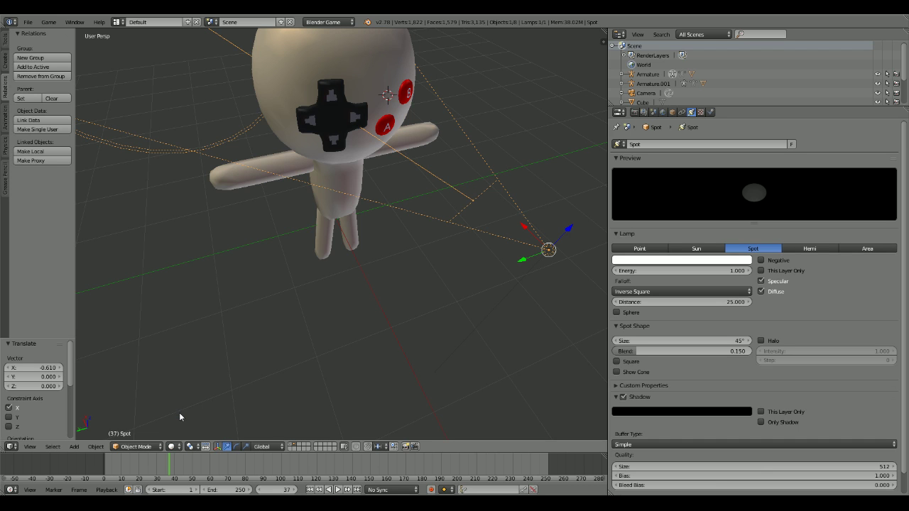
{"action": "middle_click_drag", "start_coordinate": [365, 337], "coordinate": [317, 305]}
{"action": "key", "text": "a"}
{"action": "key", "text": "a"}
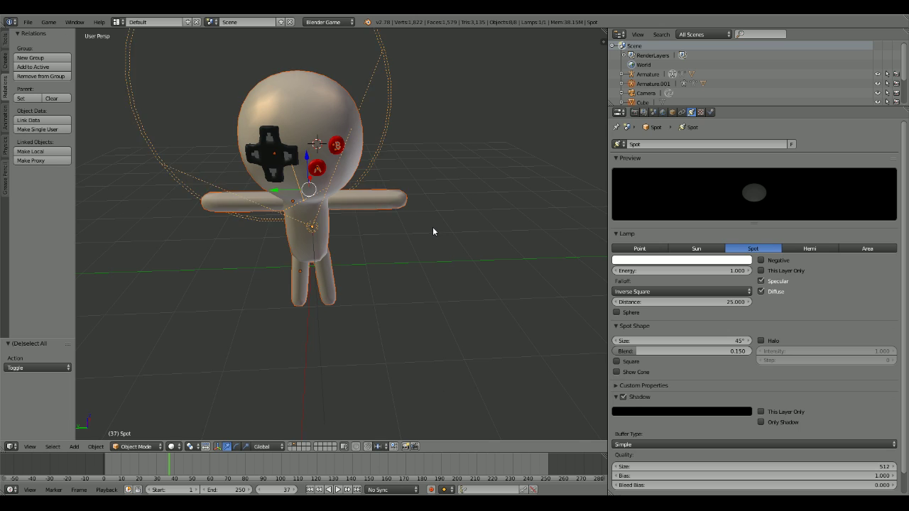
{"action": "key", "text": "a"}
{"action": "right_click_drag", "start_coordinate": [312, 227], "coordinate": [128, 248]}
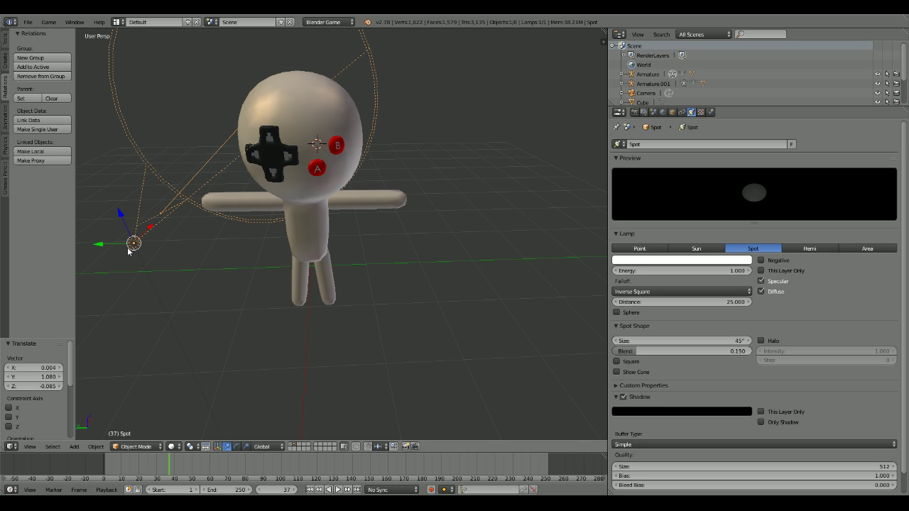
{"action": "key", "text": "x"}
{"action": "left_click", "coordinate": [146, 258]}
Step: Inspect the character's body, D-pad and A and B face buttons from several angles and up close
{"action": "middle_click_drag", "start_coordinate": [146, 259], "coordinate": [459, 296]}
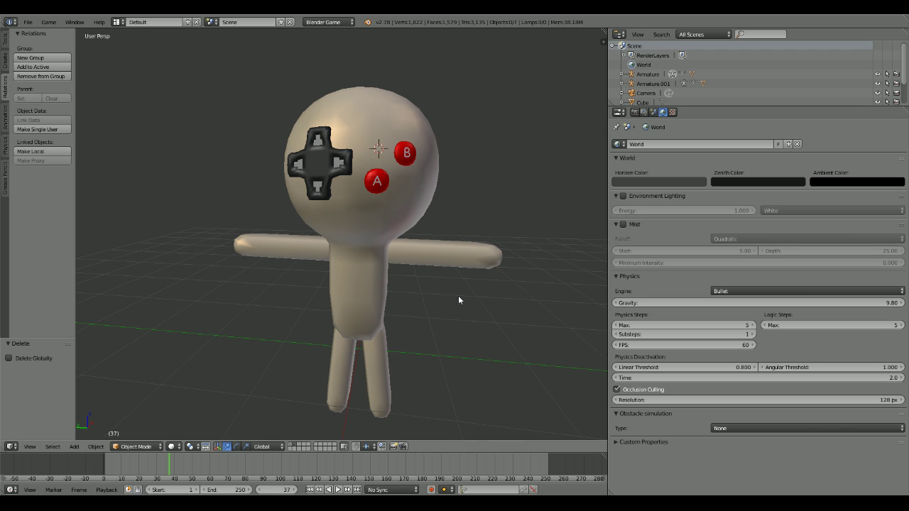
{"action": "middle_click_drag", "start_coordinate": [458, 301], "coordinate": [351, 304]}
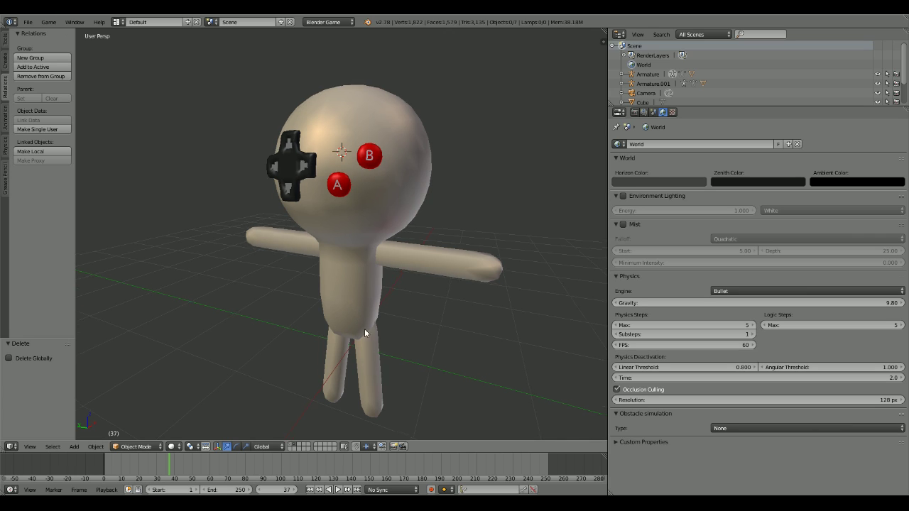
{"action": "middle_click_drag", "start_coordinate": [365, 329], "coordinate": [390, 324]}
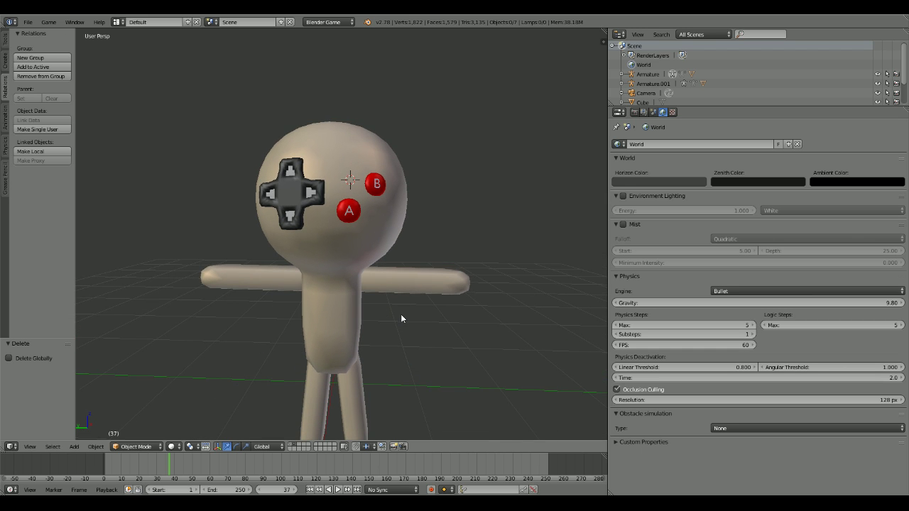
{"action": "scroll", "coordinate": [327, 301], "scroll_direction": "up", "scroll_amount": 6}
{"action": "scroll", "coordinate": [323, 302], "scroll_direction": "down", "scroll_amount": 4}
{"action": "middle_click_drag", "start_coordinate": [312, 286], "coordinate": [329, 370]}
{"action": "scroll", "coordinate": [398, 350], "scroll_direction": "up", "scroll_amount": 3}
{"action": "scroll", "coordinate": [329, 369], "scroll_direction": "down", "scroll_amount": 2}
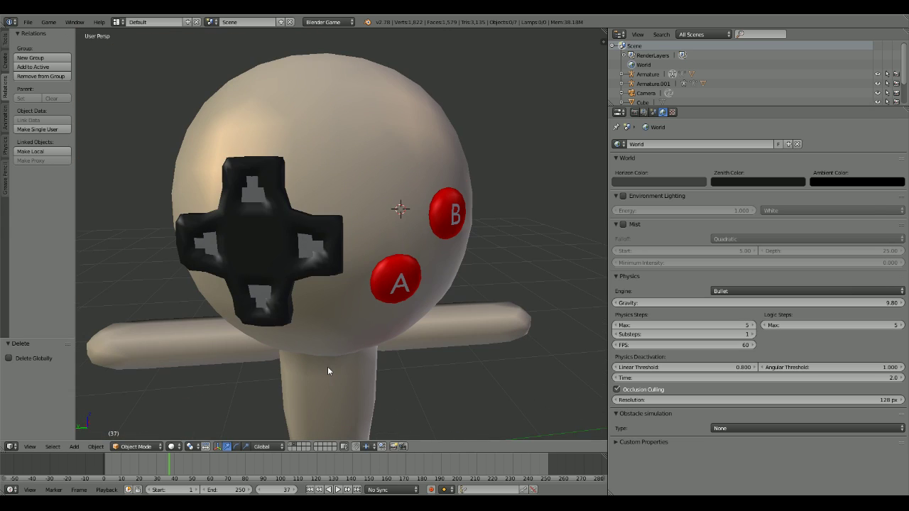
Step: Try flat shading on the D-pad mesh, then set it back to smooth shading
{"action": "right_click", "coordinate": [284, 241]}
{"action": "right_click", "coordinate": [286, 242]}
{"action": "right_click", "coordinate": [274, 231]}
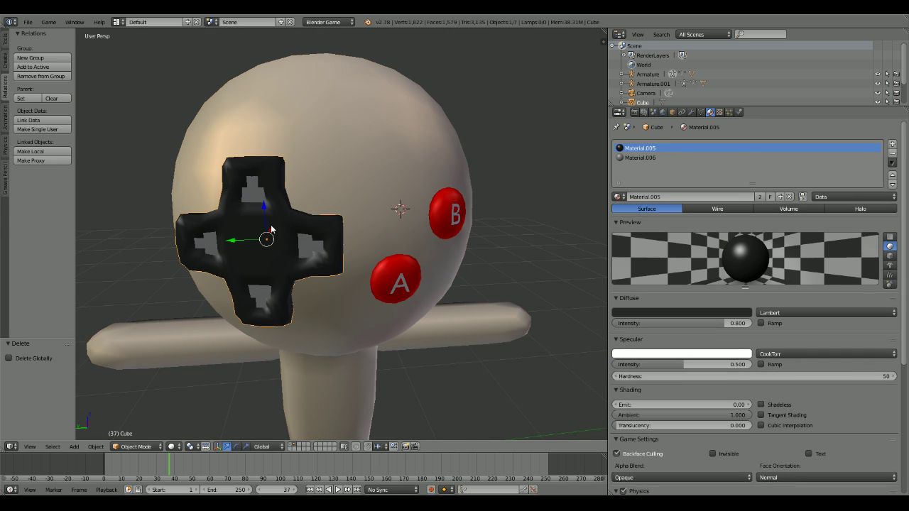
{"action": "left_click", "coordinate": [5, 39]}
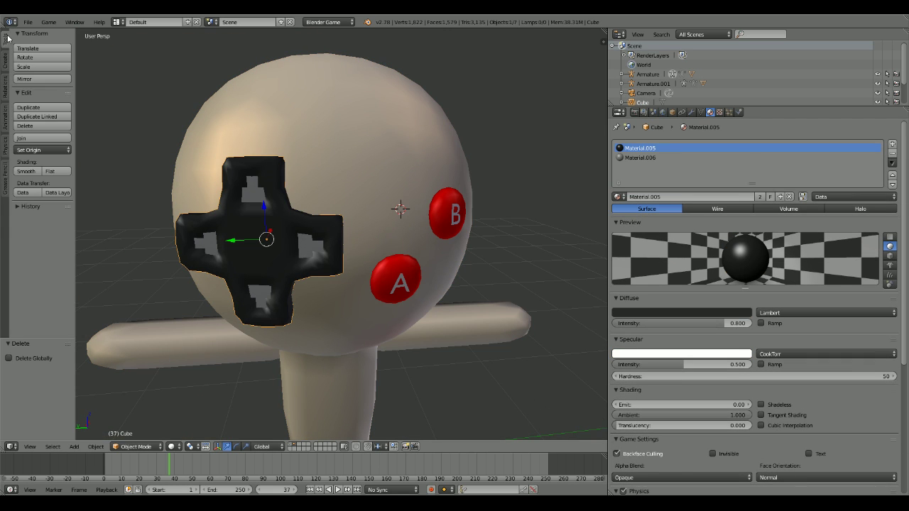
{"action": "left_click", "coordinate": [31, 171]}
{"action": "left_click", "coordinate": [50, 171]}
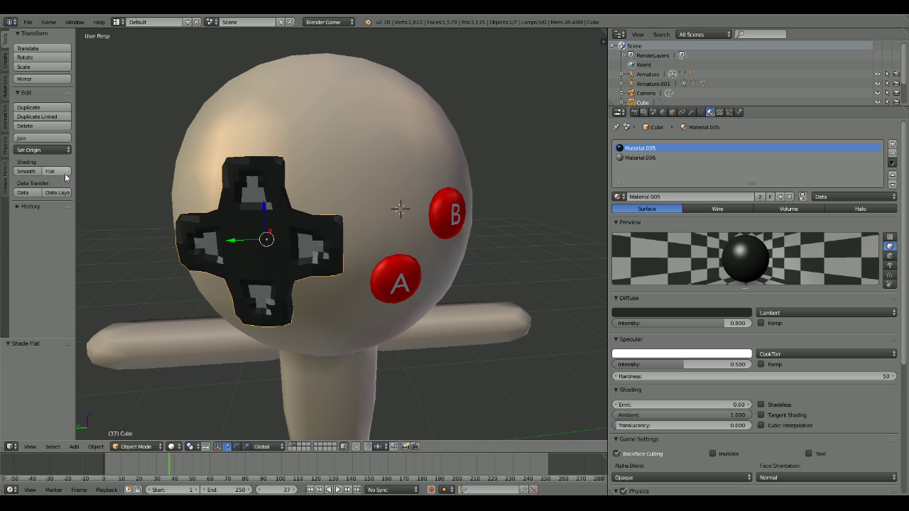
{"action": "left_click", "coordinate": [27, 173]}
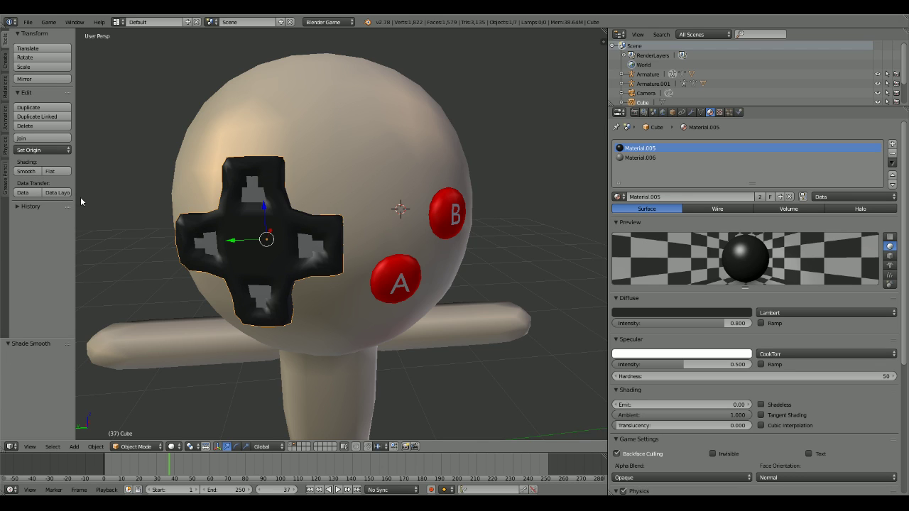
Step: Compare the layer holding the rigged body with the layer holding the D-pad and face buttons
{"action": "middle_click_drag", "start_coordinate": [334, 213], "coordinate": [361, 225]}
{"action": "middle_click_drag", "start_coordinate": [448, 320], "coordinate": [355, 380]}
{"action": "left_click", "coordinate": [293, 445]}
{"action": "scroll", "coordinate": [267, 323], "scroll_direction": "down", "scroll_amount": 2}
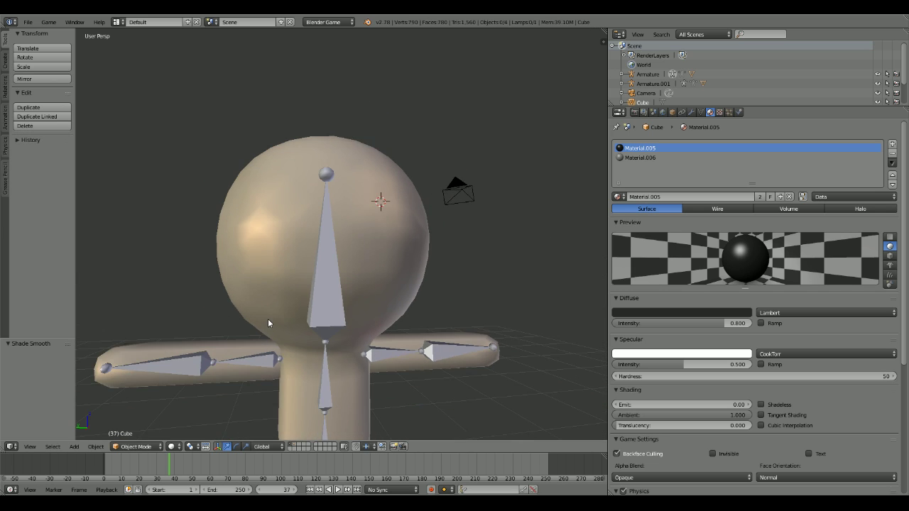
{"action": "scroll", "coordinate": [267, 319], "scroll_direction": "down", "scroll_amount": 1}
{"action": "middle_click_drag", "start_coordinate": [268, 320], "coordinate": [263, 326]}
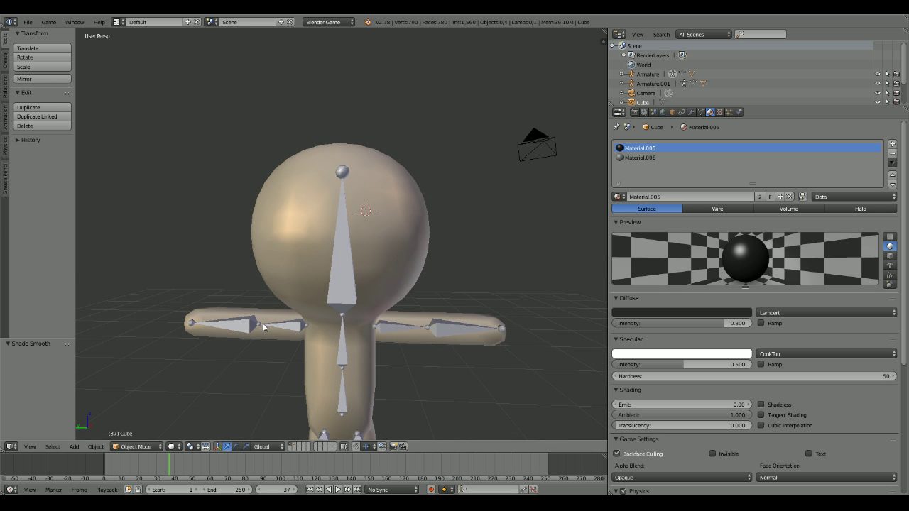
{"action": "left_click", "coordinate": [294, 446]}
{"action": "left_click", "coordinate": [293, 446]}
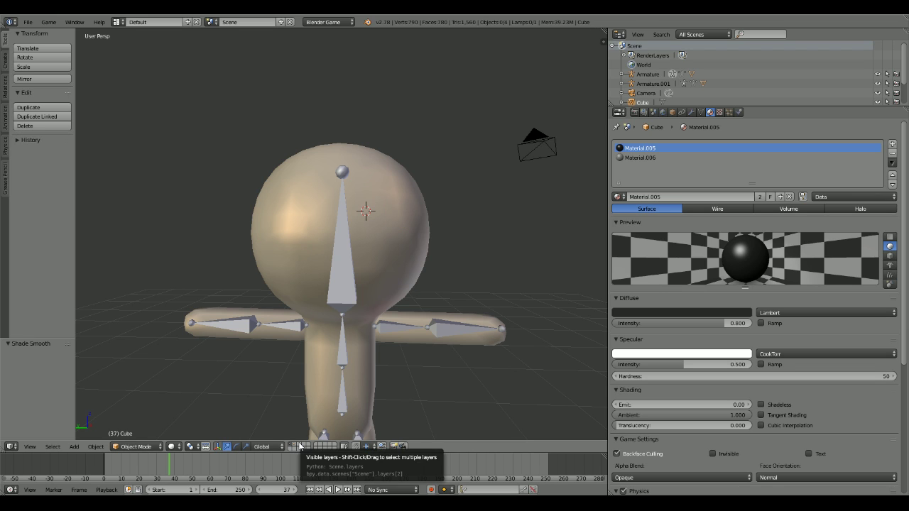
{"action": "left_click", "coordinate": [293, 446]}
{"action": "left_click", "coordinate": [292, 446]}
{"action": "left_click", "coordinate": [293, 446]}
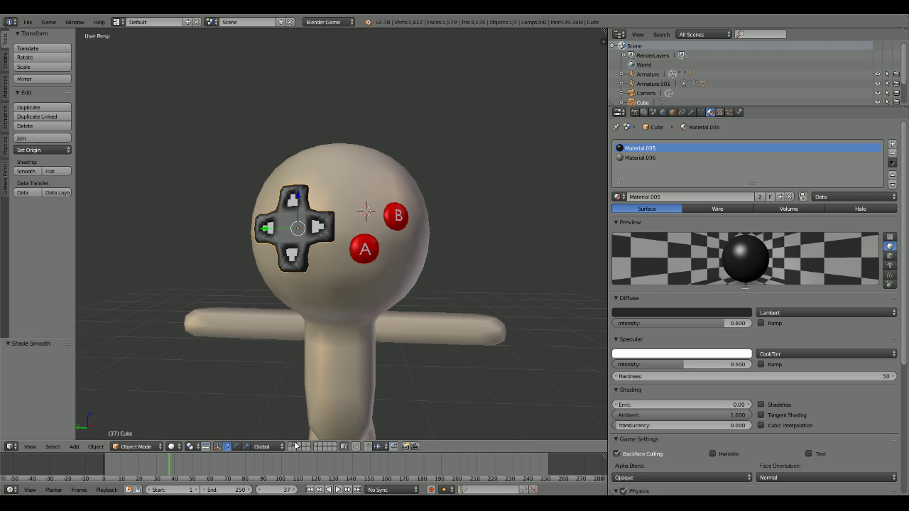
Step: Show the rigged body's layer and try rotating the head bone by about -21 degrees
{"action": "left_click", "coordinate": [292, 446]}
{"action": "left_click", "coordinate": [294, 446]}
{"action": "left_click", "coordinate": [294, 446]}
{"action": "right_click", "coordinate": [348, 279]}
{"action": "key", "text": "r"}
{"action": "left_click", "coordinate": [334, 283]}
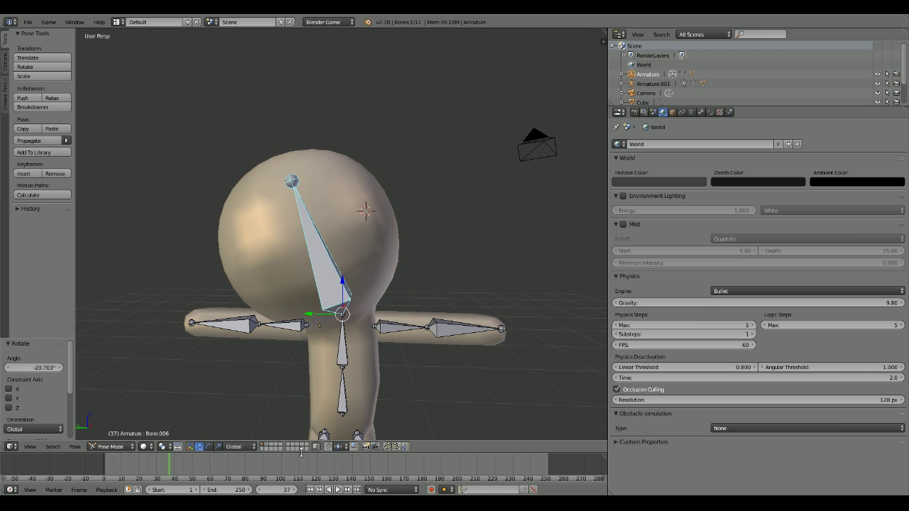
Step: Check the face-button layer against the posed rig, then clear the head bone's rotation and deselect all bones
{"action": "left_click", "coordinate": [268, 446]}
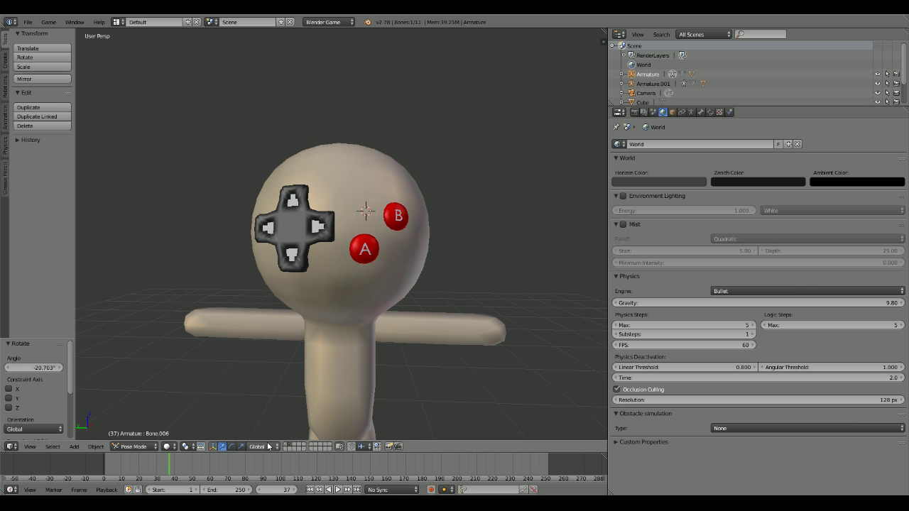
{"action": "left_click", "coordinate": [287, 445]}
{"action": "key", "text": "1"}
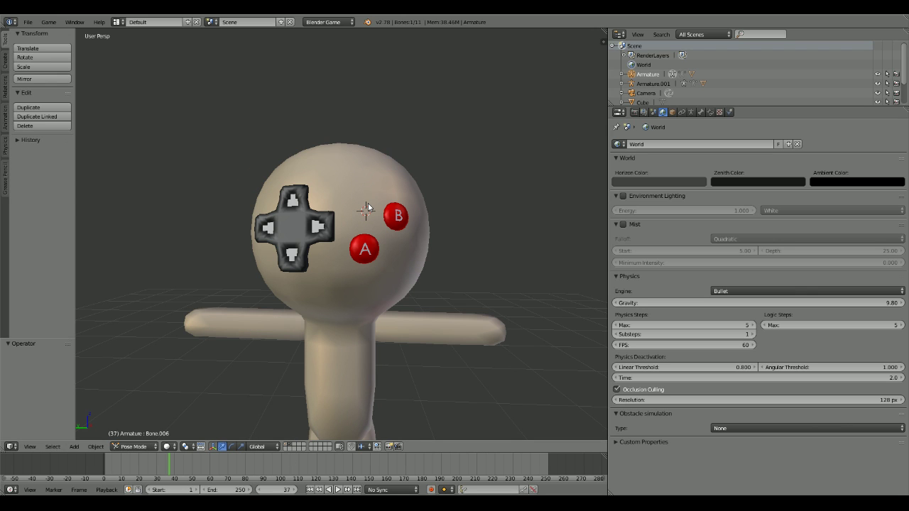
{"action": "left_click", "coordinate": [288, 445]}
{"action": "key", "text": "alt+r"}
{"action": "key", "text": "a"}
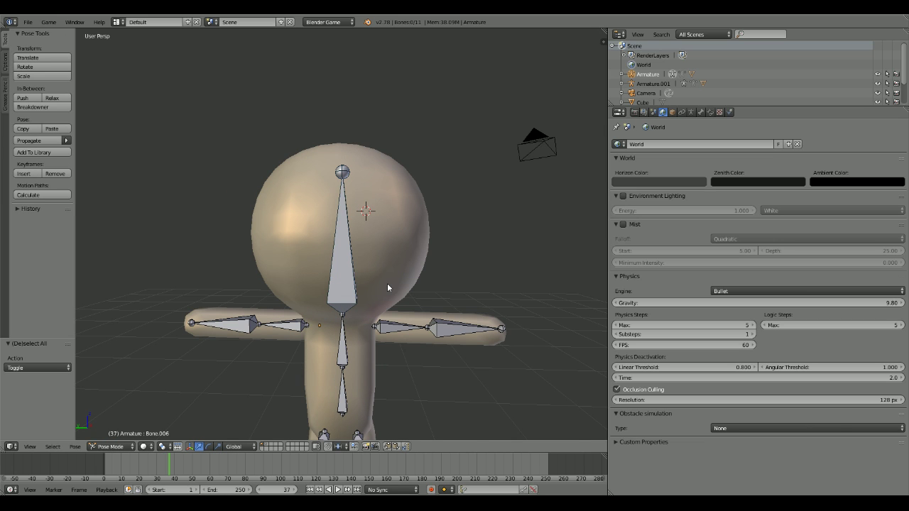
{"action": "right_click", "coordinate": [387, 287]}
{"action": "key", "text": "r"}
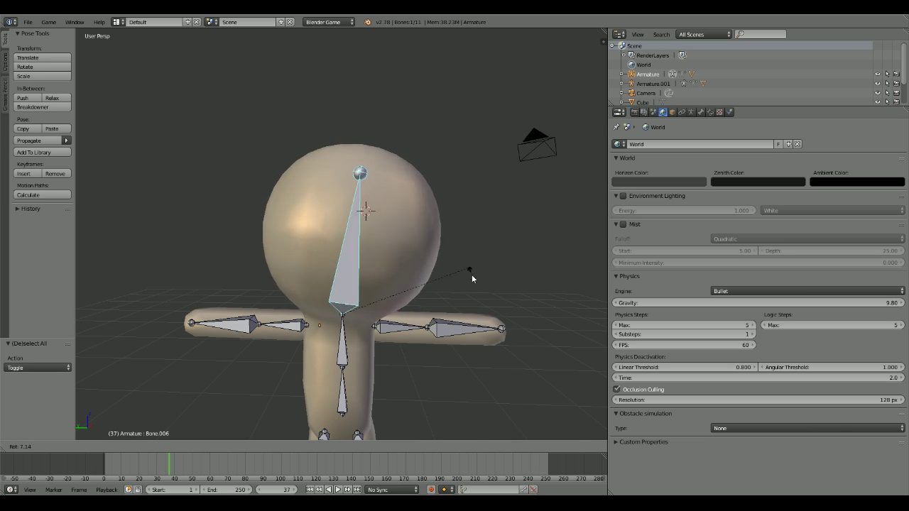
{"action": "key", "text": "Escape"}
Step: Show the face-button layer, examine the character from the side and select its body mesh
{"action": "left_click", "coordinate": [287, 445]}
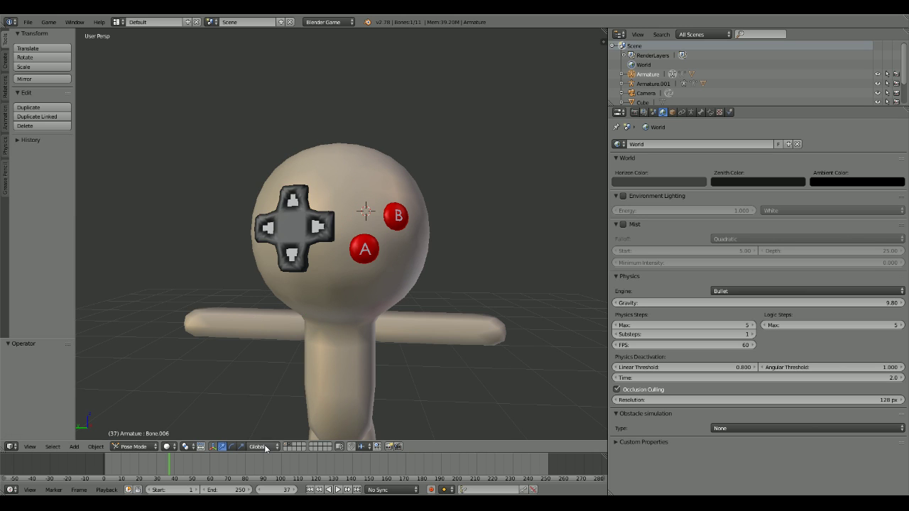
{"action": "middle_click_drag", "start_coordinate": [305, 299], "coordinate": [336, 225]}
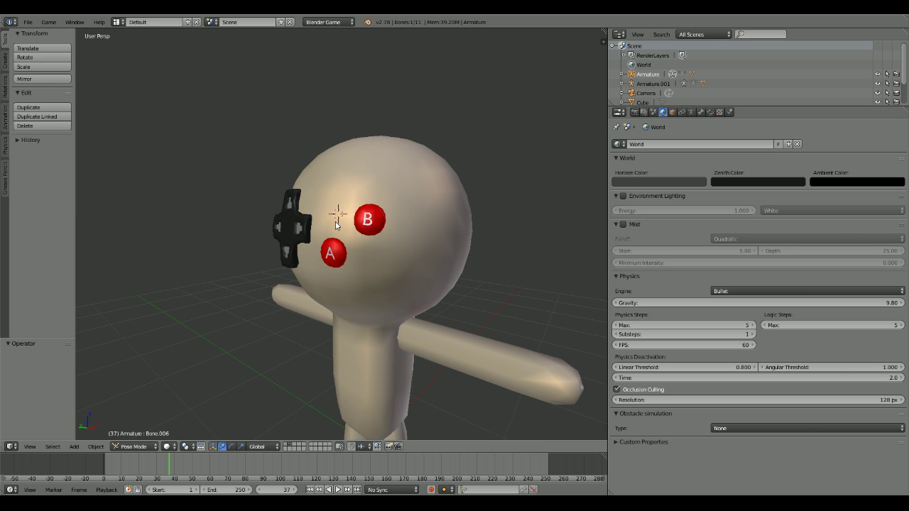
{"action": "middle_click_drag", "start_coordinate": [336, 225], "coordinate": [313, 359]}
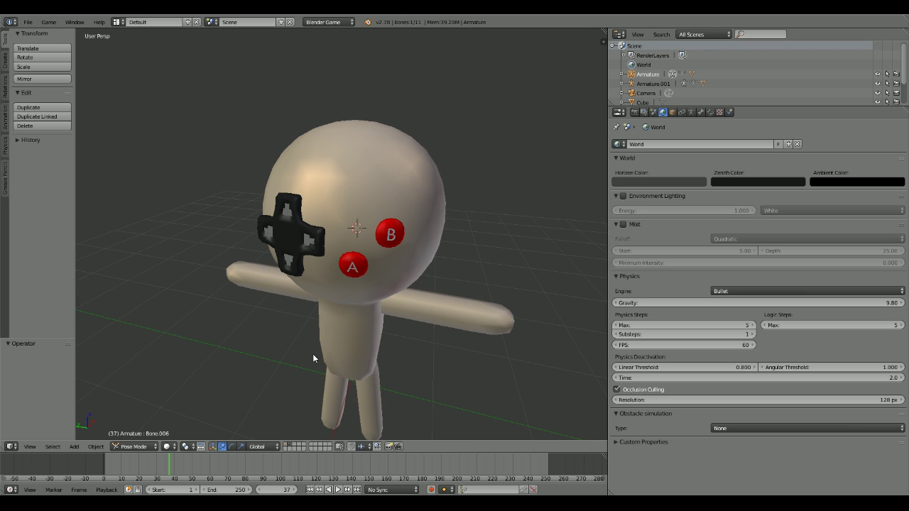
{"action": "right_click", "coordinate": [379, 321]}
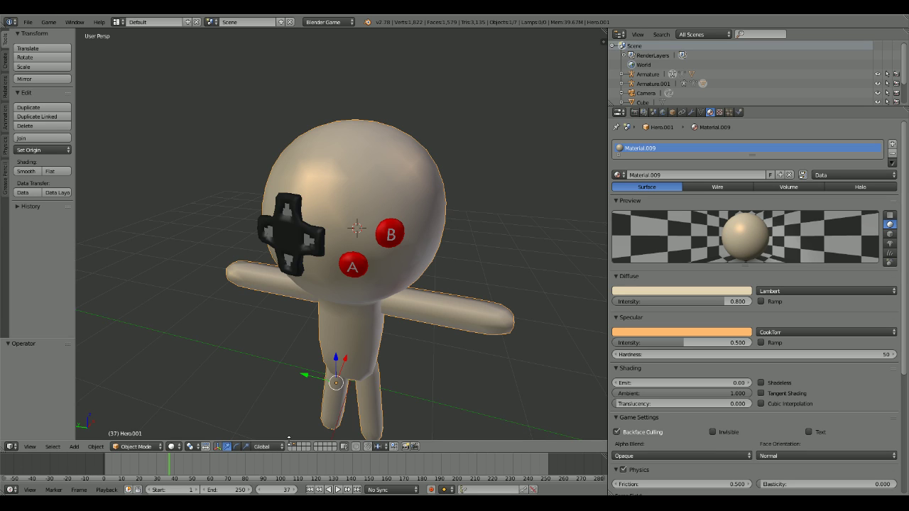
Step: Return to the rigged body's layer, go to frame 0 and set the animation's end frame to 10
{"action": "right_click", "coordinate": [363, 235]}
{"action": "middle_click_drag", "start_coordinate": [363, 235], "coordinate": [338, 239]}
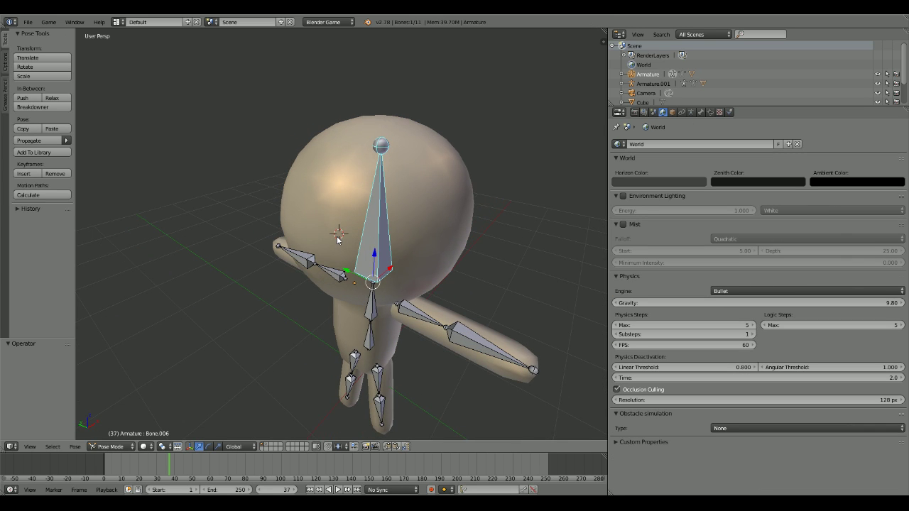
{"action": "left_click", "coordinate": [103, 468]}
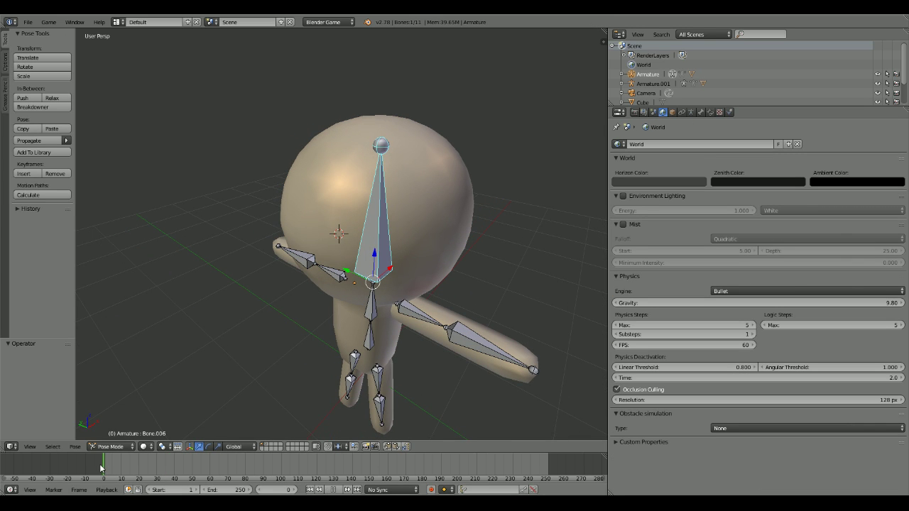
{"action": "left_click", "coordinate": [216, 490]}
{"action": "key", "text": "BackSpace"}
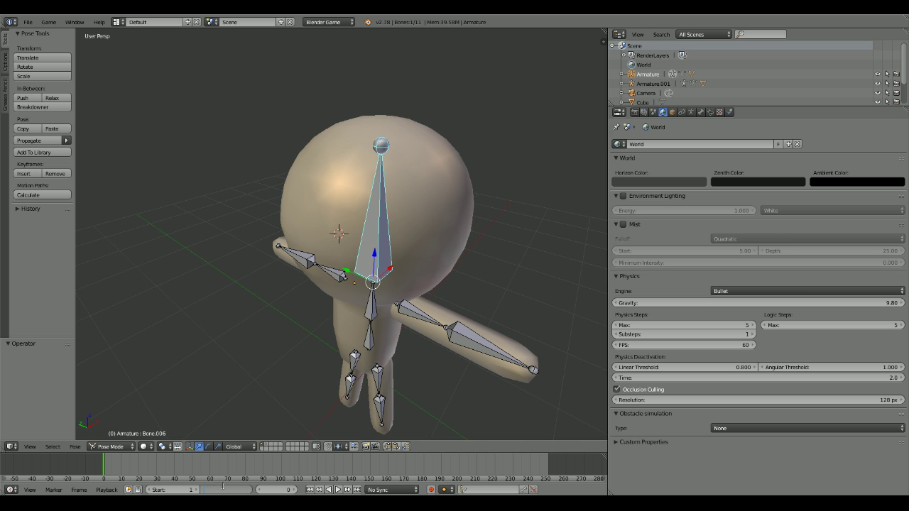
{"action": "key", "text": "Return"}
Step: Try bending one leg by rotating its upper bone about 48 degrees and rotating its lower bone
{"action": "middle_click_drag", "start_coordinate": [431, 370], "coordinate": [305, 266]}
{"action": "right_click", "coordinate": [308, 257]}
{"action": "key", "text": "r"}
{"action": "left_click", "coordinate": [274, 266]}
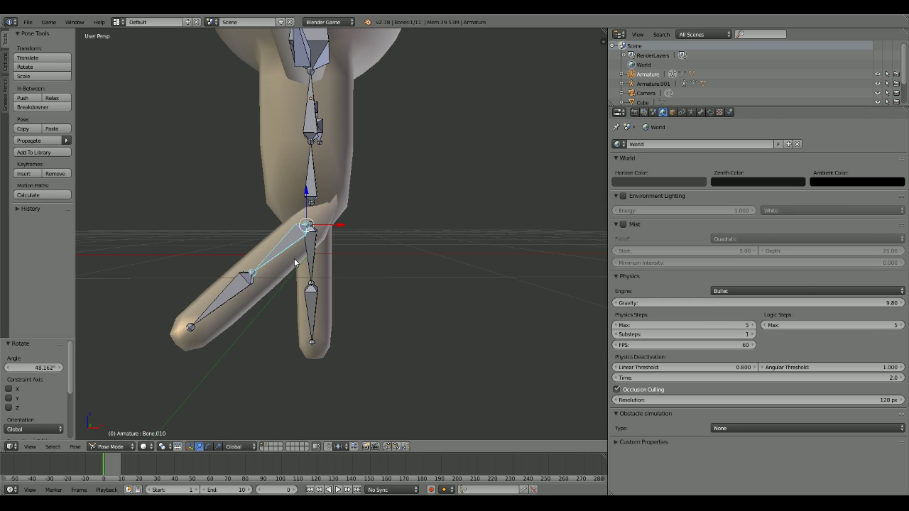
{"action": "right_click", "coordinate": [215, 301]}
{"action": "key", "text": "r"}
{"action": "left_click", "coordinate": [283, 307]}
Step: Undo the rotations of both leg bones
{"action": "middle_click_drag", "start_coordinate": [282, 308], "coordinate": [344, 311]}
{"action": "key", "text": "ctrl+z"}
{"action": "key", "text": "ctrl+z"}
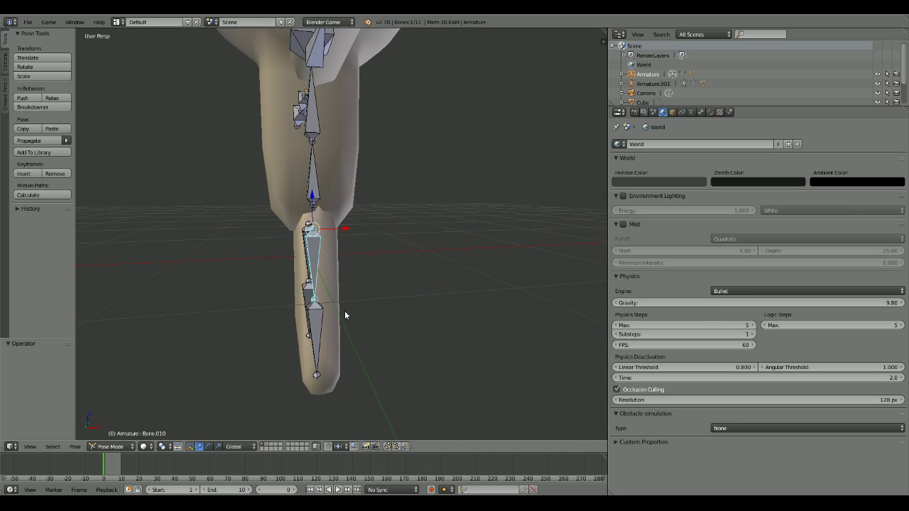
Step: Try rotating the upper leg bone by about 9 degrees
{"action": "key", "text": "r"}
{"action": "left_click", "coordinate": [349, 337]}
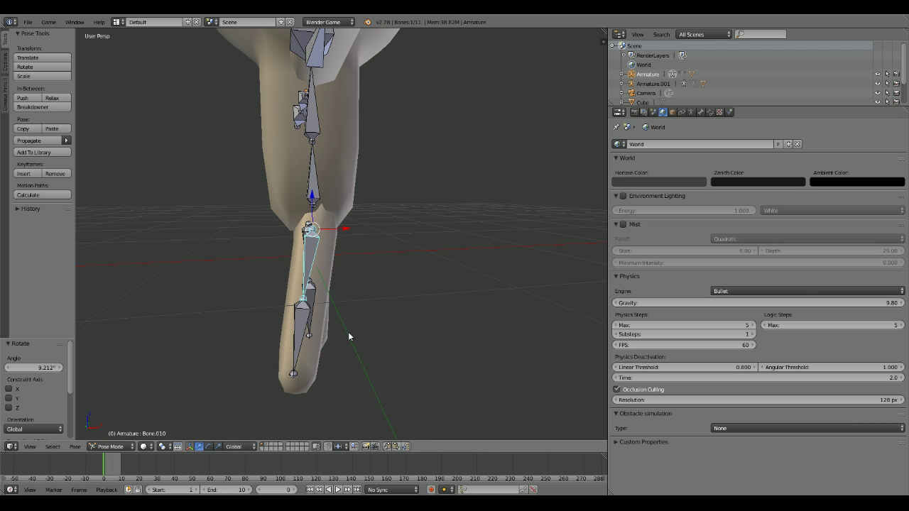
{"action": "key", "text": "a"}
{"action": "key", "text": "a"}
{"action": "key", "text": "a"}
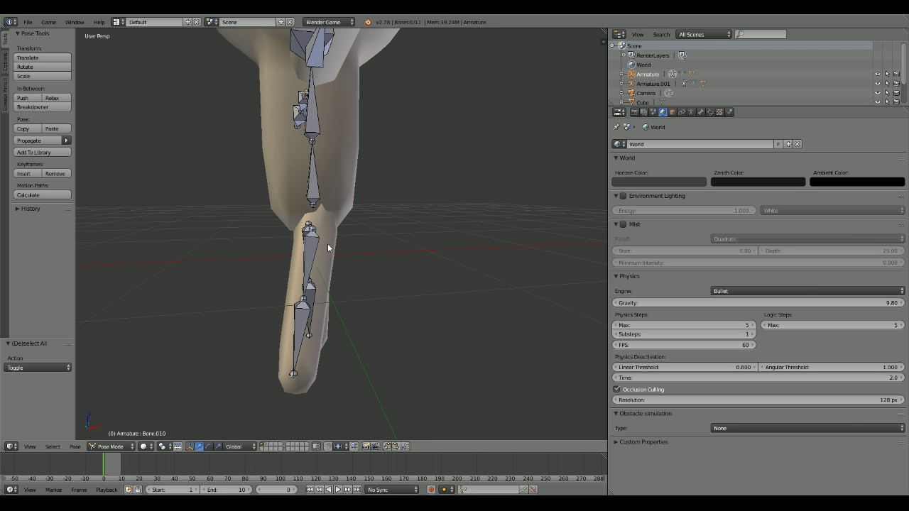
{"action": "right_click", "coordinate": [328, 244]}
{"action": "key", "text": "Tab"}
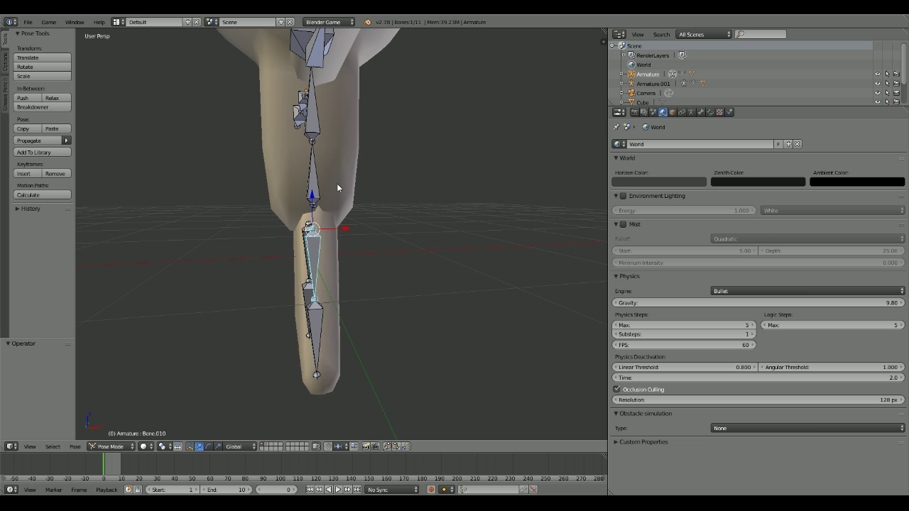
Step: Try setting the Hero mesh's Z location to 0
{"action": "key", "text": "ctrl+Tab"}
{"action": "right_click", "coordinate": [335, 175]}
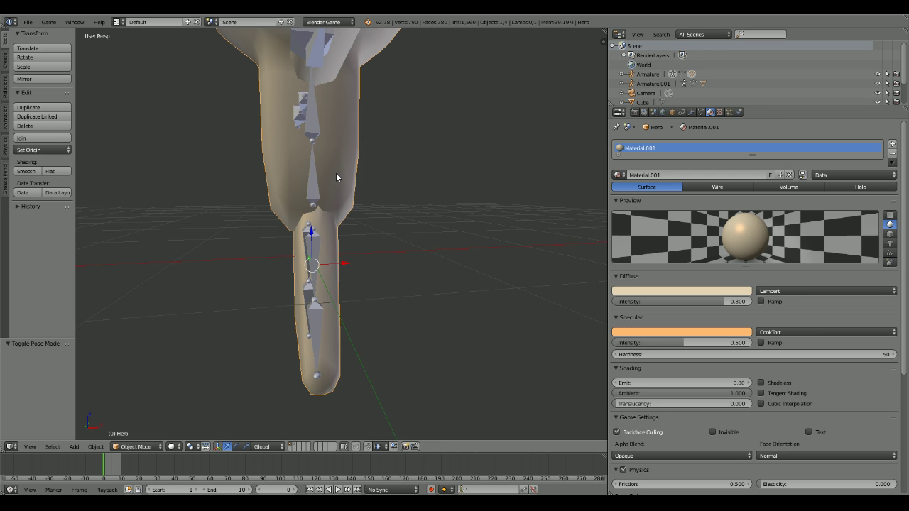
{"action": "middle_click_drag", "start_coordinate": [335, 176], "coordinate": [417, 203]}
{"action": "left_click", "coordinate": [673, 113]}
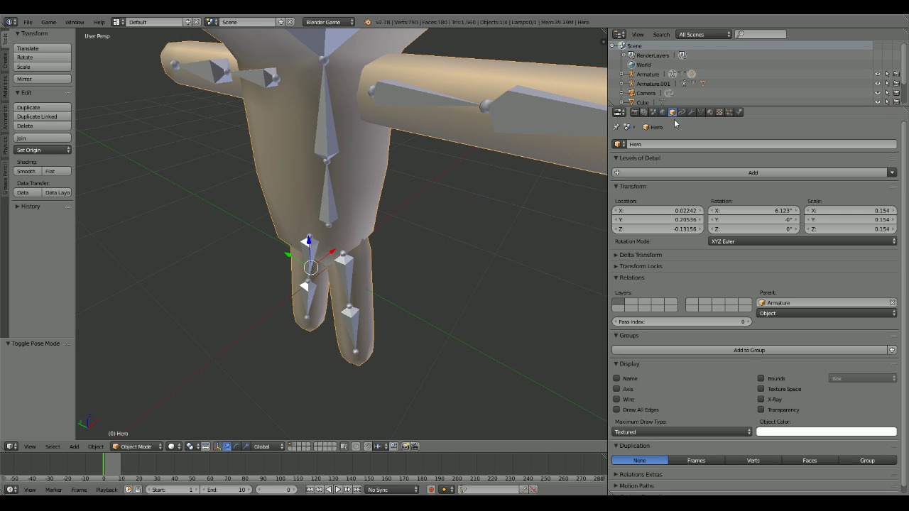
{"action": "left_click", "coordinate": [668, 229]}
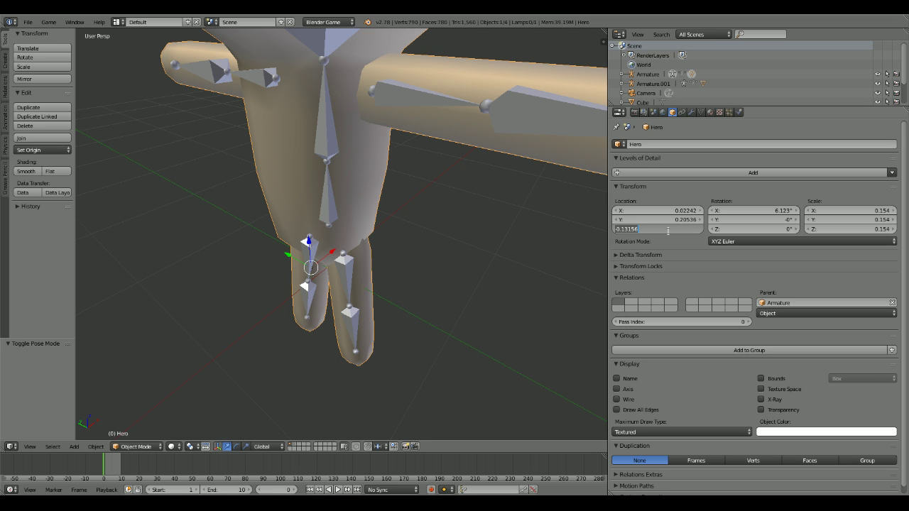
{"action": "key", "text": "BackSpace"}
{"action": "key", "text": "Return"}
{"action": "middle_click_drag", "start_coordinate": [419, 223], "coordinate": [334, 176]}
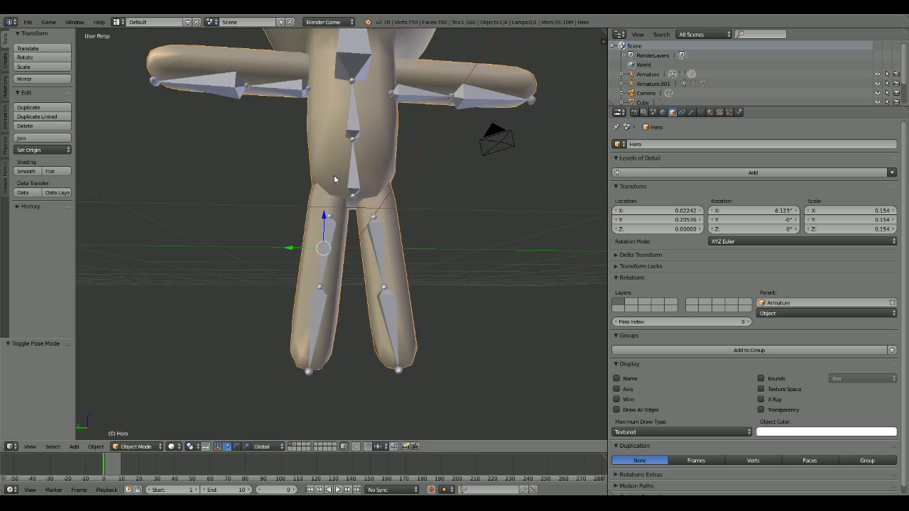
{"action": "key", "text": "ctrl+z"}
Step: Select the armature and switch it from posing to Object Mode
{"action": "right_click", "coordinate": [350, 128]}
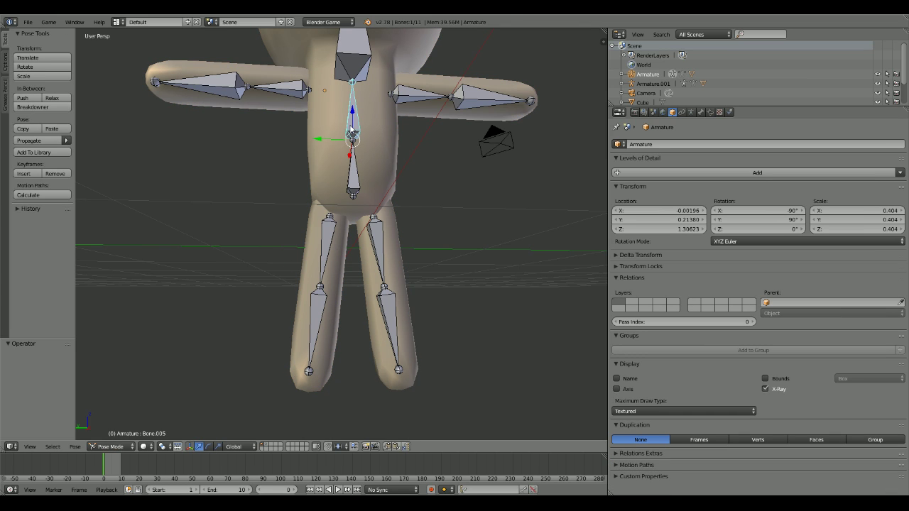
{"action": "key", "text": "Tab"}
{"action": "key", "text": "Tab"}
{"action": "key", "text": "Tab"}
{"action": "left_click", "coordinate": [135, 446]}
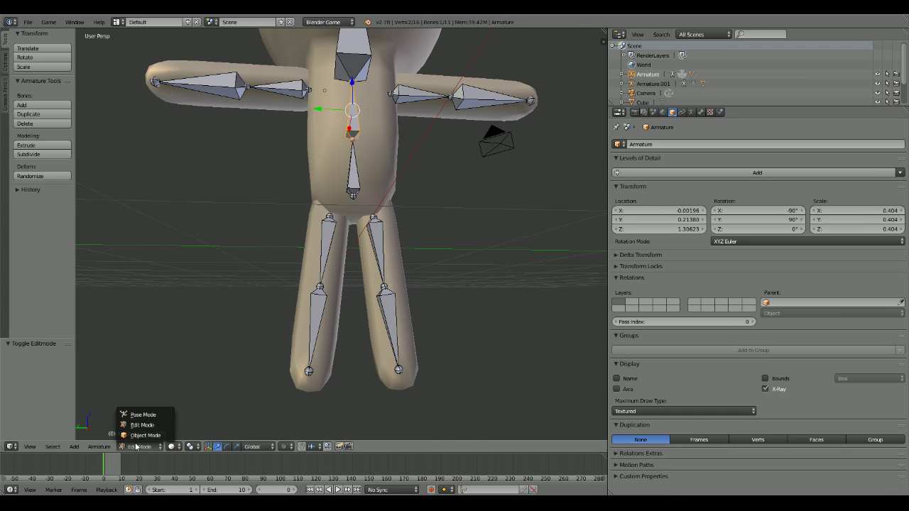
{"action": "left_click", "coordinate": [138, 436]}
Step: Try shifting the Hero mesh along Z by changing its location value
{"action": "right_click", "coordinate": [359, 168]}
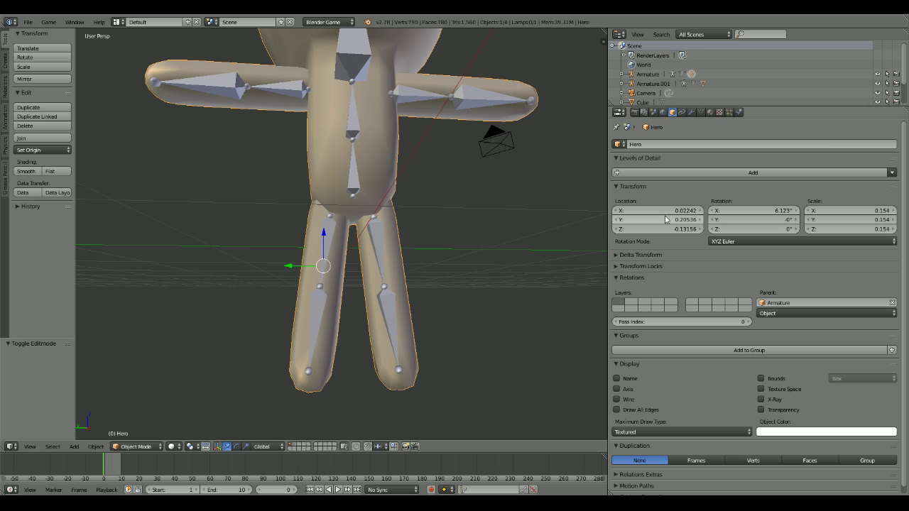
{"action": "left_click_drag", "start_coordinate": [679, 230], "coordinate": [817, 229]}
{"action": "key", "text": "ctrl+z"}
Step: Set the Z location of the rigged body's armature to 0
{"action": "right_click", "coordinate": [359, 160]}
{"action": "left_click_drag", "start_coordinate": [650, 228], "coordinate": [483, 229]}
{"action": "left_click", "coordinate": [645, 229]}
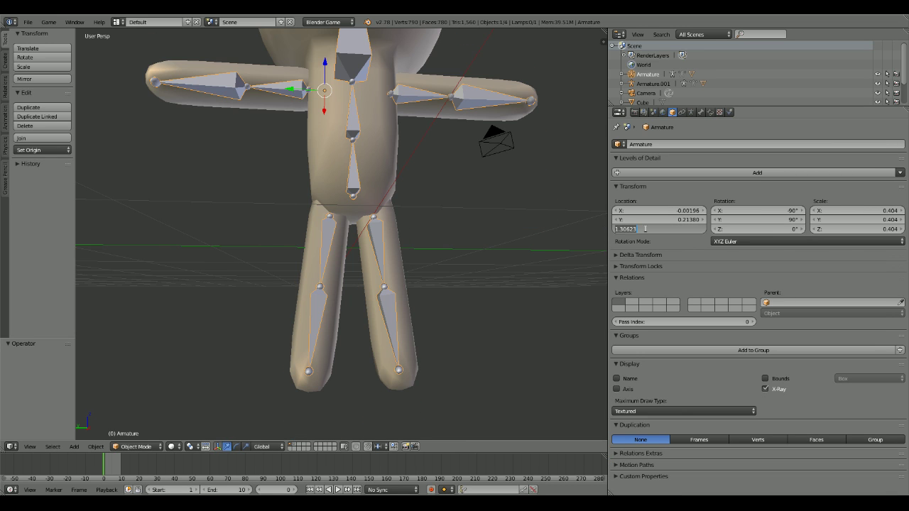
{"action": "type", "text": "0"}
{"action": "key", "text": "Return"}
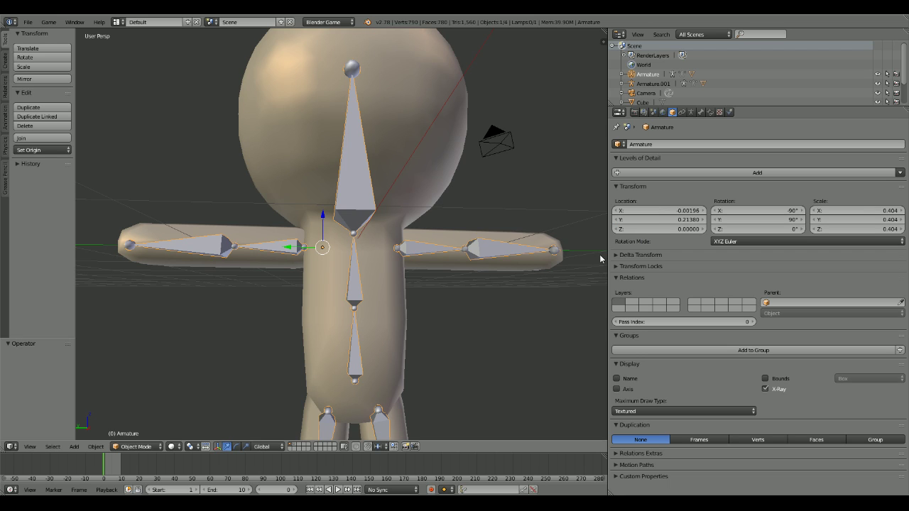
Step: Switch to the layer holding the character with the D-pad and button face and select its Hero.001 mesh
{"action": "left_click", "coordinate": [303, 444]}
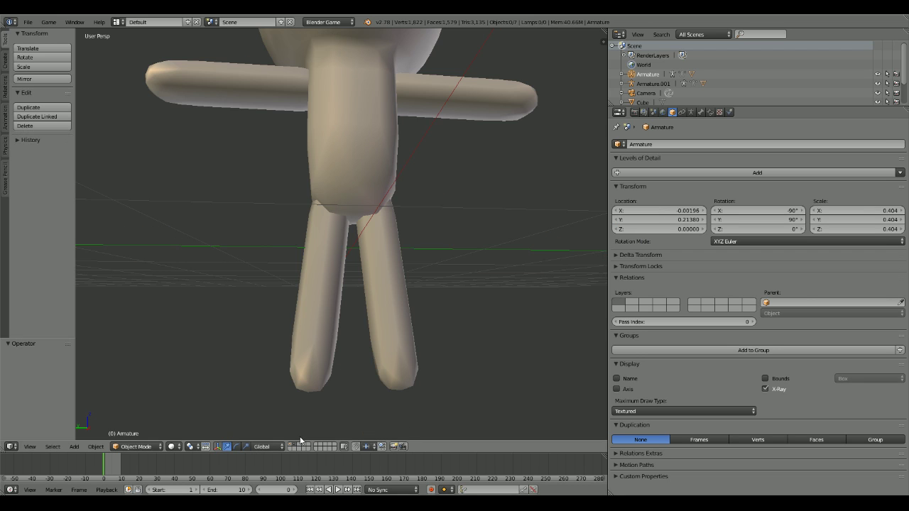
{"action": "right_click", "coordinate": [349, 199]}
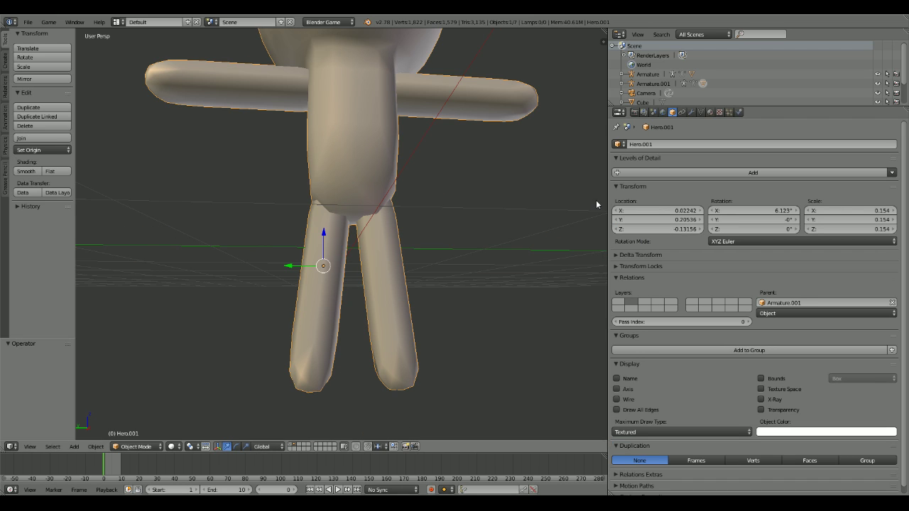
{"action": "scroll", "coordinate": [387, 255], "scroll_direction": "up", "scroll_amount": 5, "text": "shift"}
{"action": "right_click", "coordinate": [386, 260]}
{"action": "right_click", "coordinate": [386, 260]}
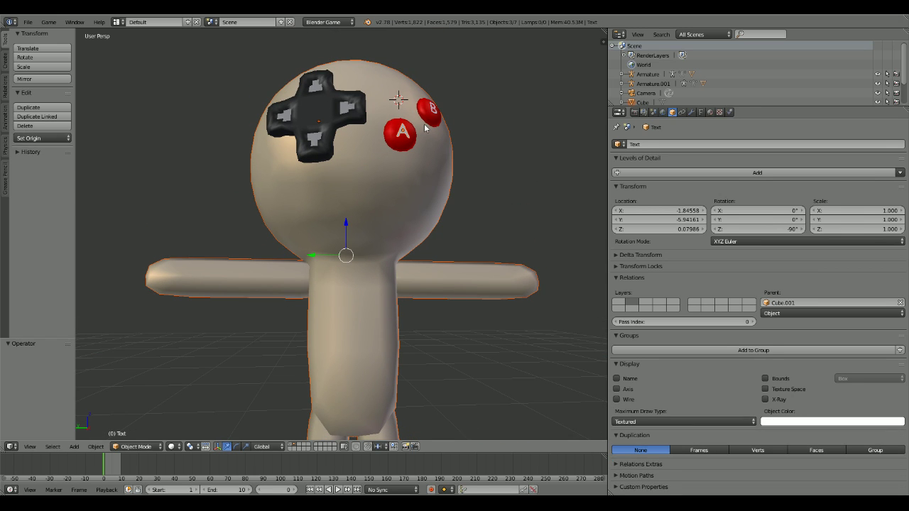
{"action": "right_click", "coordinate": [435, 115]}
{"action": "right_click", "coordinate": [385, 177]}
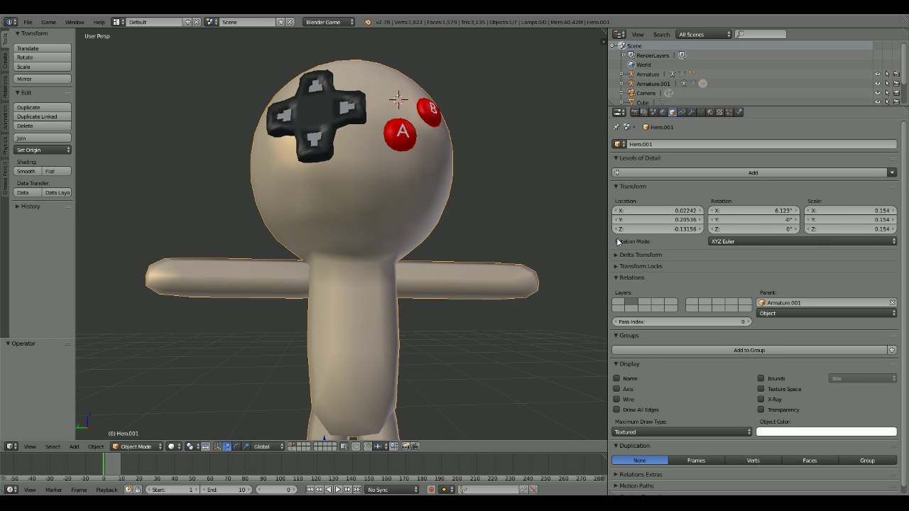
Step: Try setting the Hero.001 mesh's Z location to 0
{"action": "left_click", "coordinate": [650, 229]}
{"action": "type", "text": "0"}
{"action": "key", "text": "Return"}
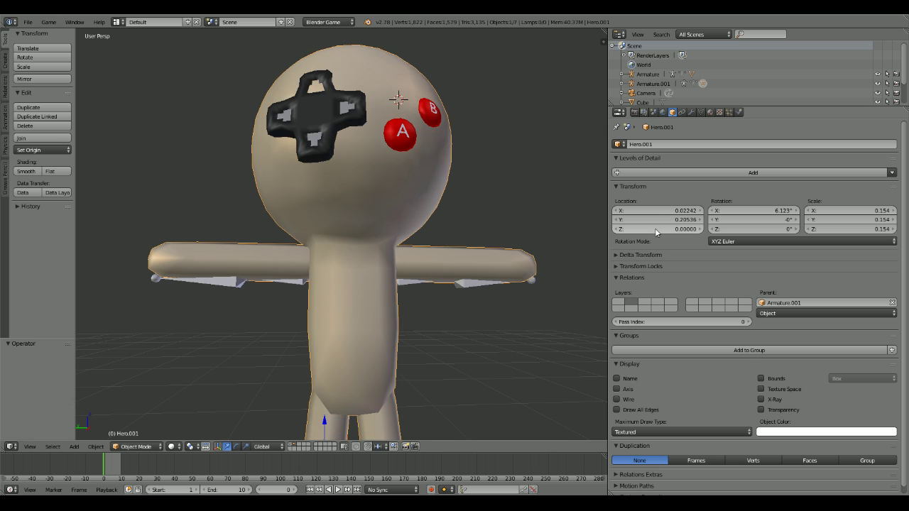
Step: Select Armature.001 and set its Z location to 0
{"action": "right_click", "coordinate": [462, 260]}
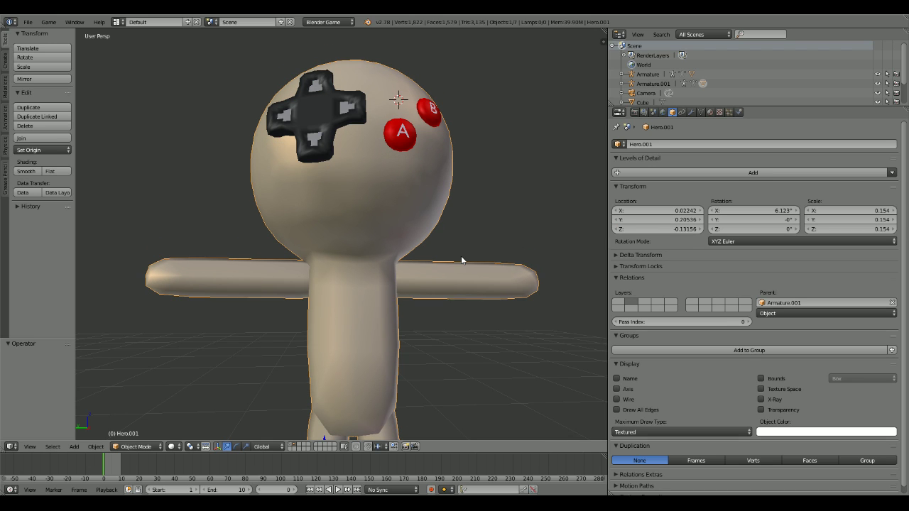
{"action": "left_click", "coordinate": [665, 228]}
{"action": "key", "text": "BackSpace"}
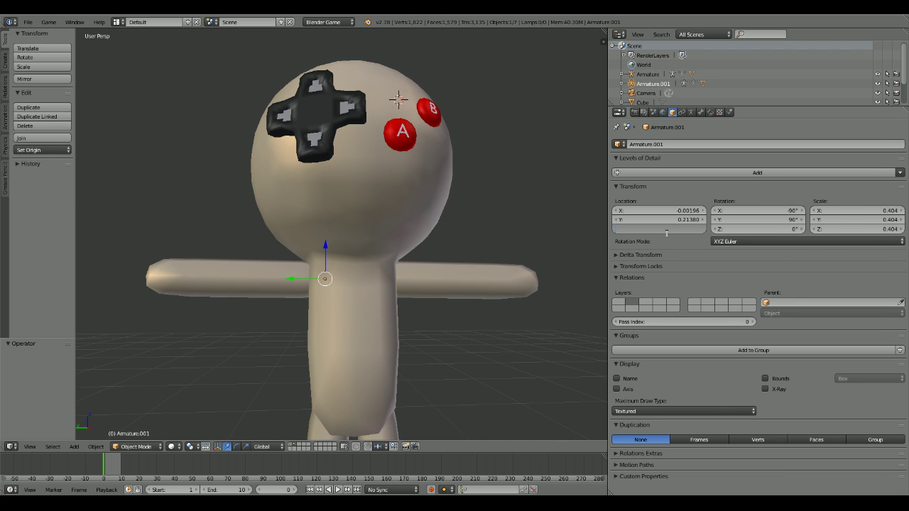
{"action": "type", "text": "0"}
{"action": "key", "text": "Return"}
Step: Move the D-pad and the A and B buttons together about 1.28 units down along Z onto the character's face
{"action": "right_click", "coordinate": [357, 133]}
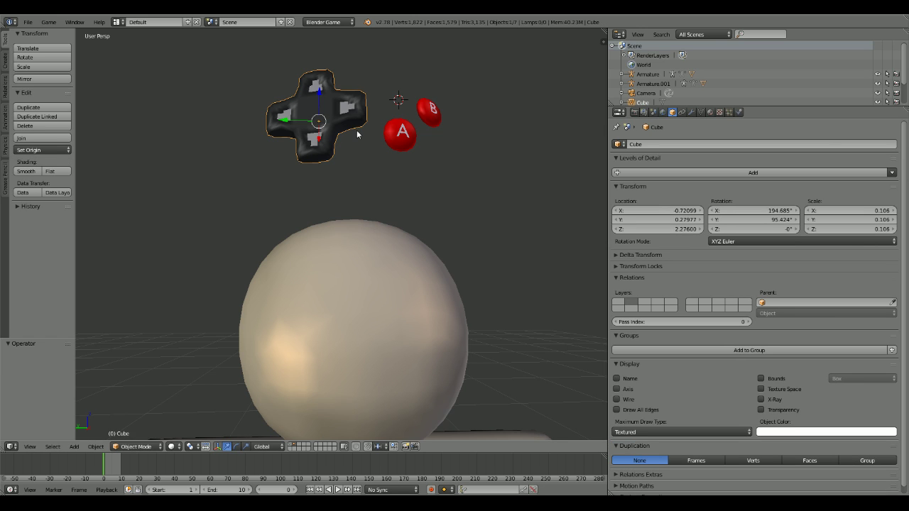
{"action": "right_click", "coordinate": [429, 112], "text": "shift"}
{"action": "key", "text": "g"}
{"action": "key", "text": "z"}
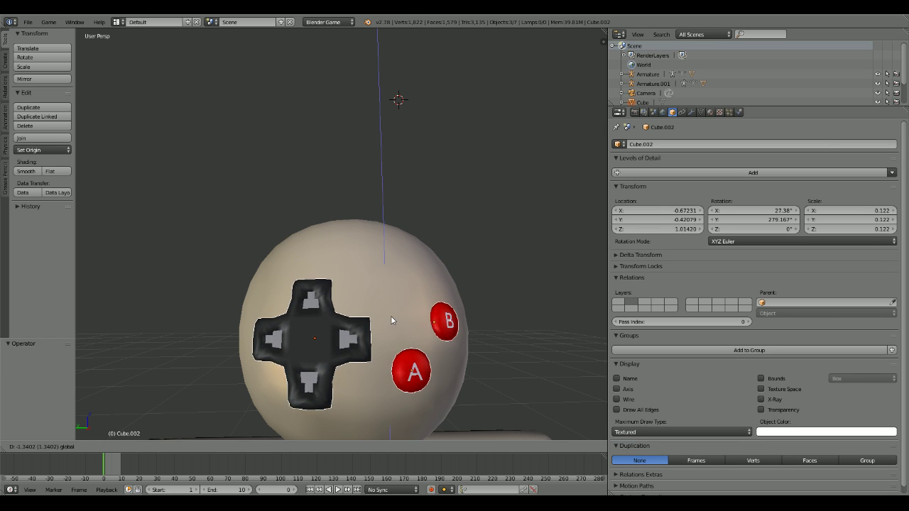
{"action": "left_click", "coordinate": [393, 305]}
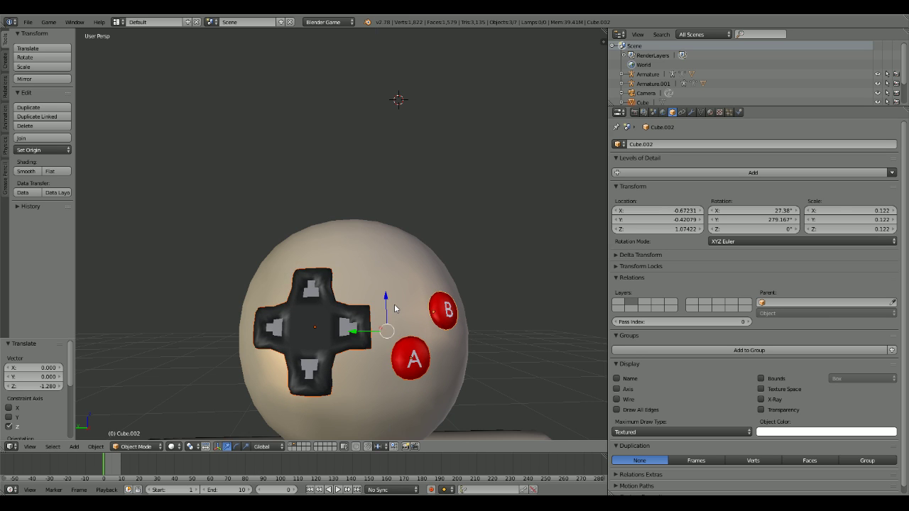
{"action": "middle_click_drag", "start_coordinate": [394, 305], "coordinate": [407, 344]}
{"action": "key", "text": "a"}
{"action": "scroll", "coordinate": [408, 339], "scroll_direction": "down", "scroll_amount": 1}
{"action": "right_click", "coordinate": [331, 276]}
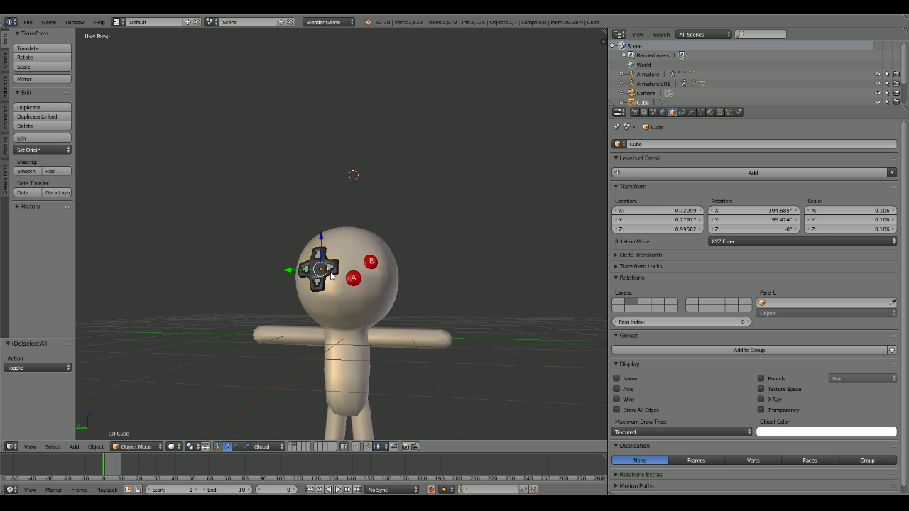
{"action": "scroll", "coordinate": [382, 305], "scroll_direction": "up", "scroll_amount": 4}
{"action": "middle_click_drag", "start_coordinate": [411, 386], "coordinate": [408, 262]}
{"action": "scroll", "coordinate": [407, 269], "scroll_direction": "down", "scroll_amount": 3}
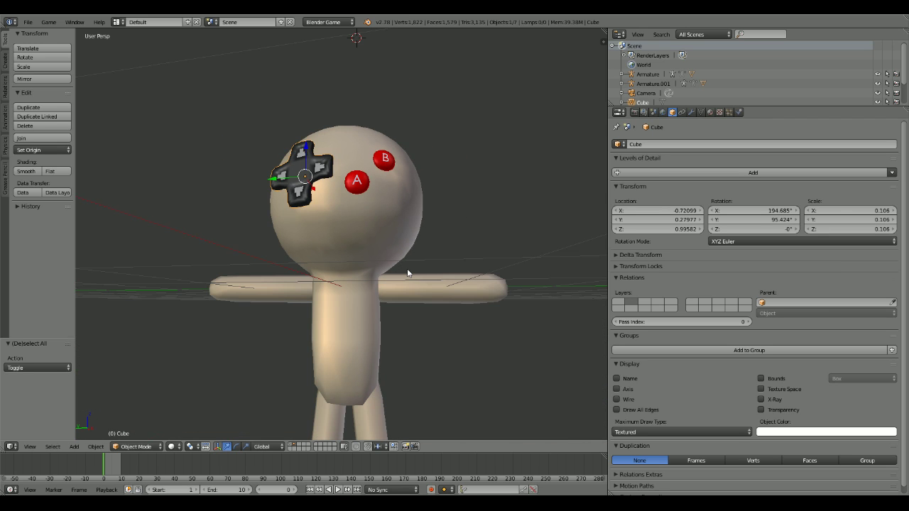
Step: Return to the first layer, select the upper bone of one leg in the armature and put the armature in Pose Mode
{"action": "key", "text": "1"}
{"action": "middle_click_drag", "start_coordinate": [298, 264], "coordinate": [321, 281], "text": "shift"}
{"action": "middle_click_drag", "start_coordinate": [378, 273], "coordinate": [345, 284]}
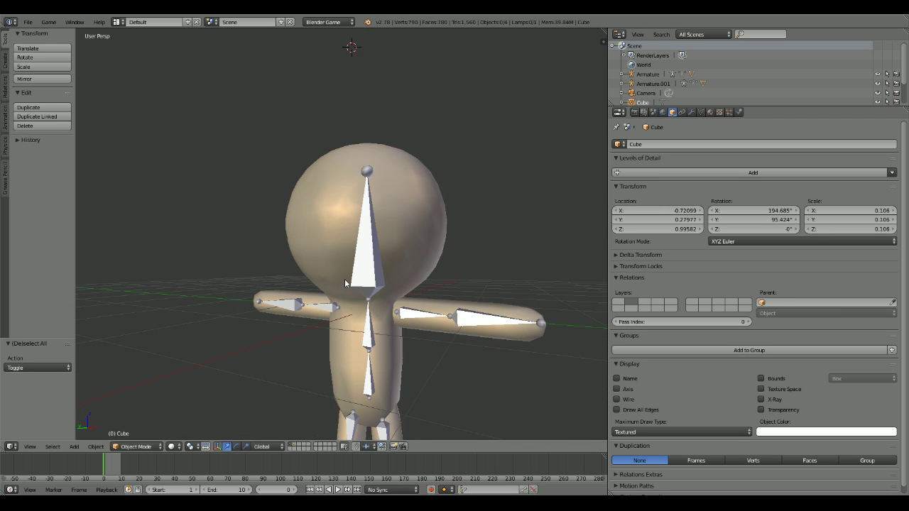
{"action": "right_click", "coordinate": [345, 283]}
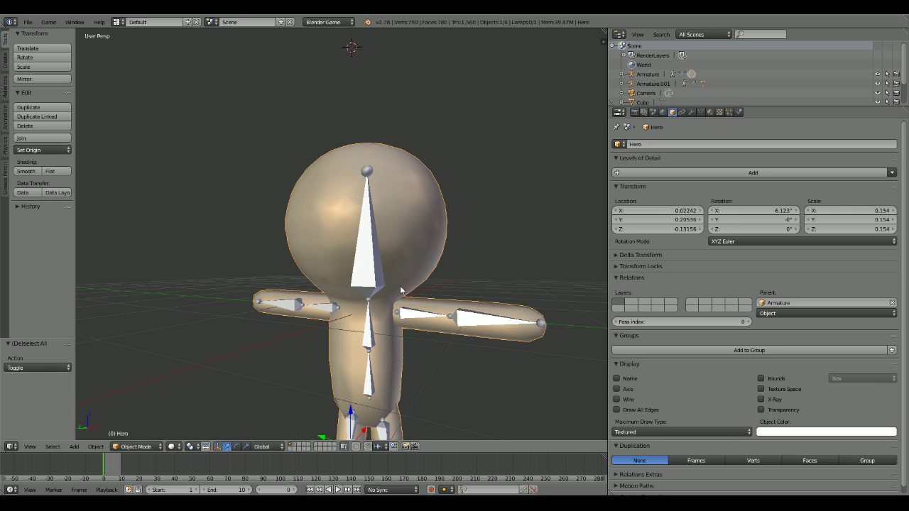
{"action": "middle_click_drag", "start_coordinate": [401, 290], "coordinate": [361, 313]}
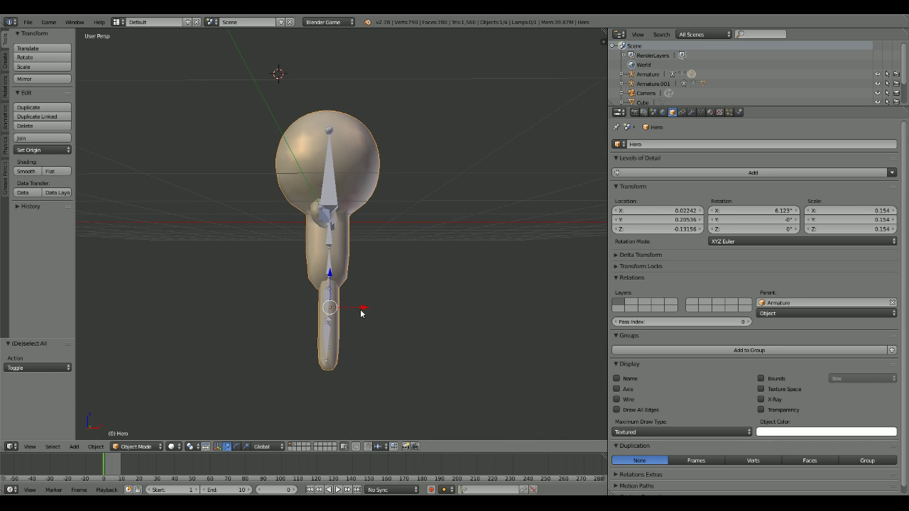
{"action": "right_click", "coordinate": [328, 301]}
{"action": "scroll", "coordinate": [329, 302], "scroll_direction": "up", "scroll_amount": 5}
{"action": "key", "text": "Tab"}
{"action": "right_click", "coordinate": [318, 275]}
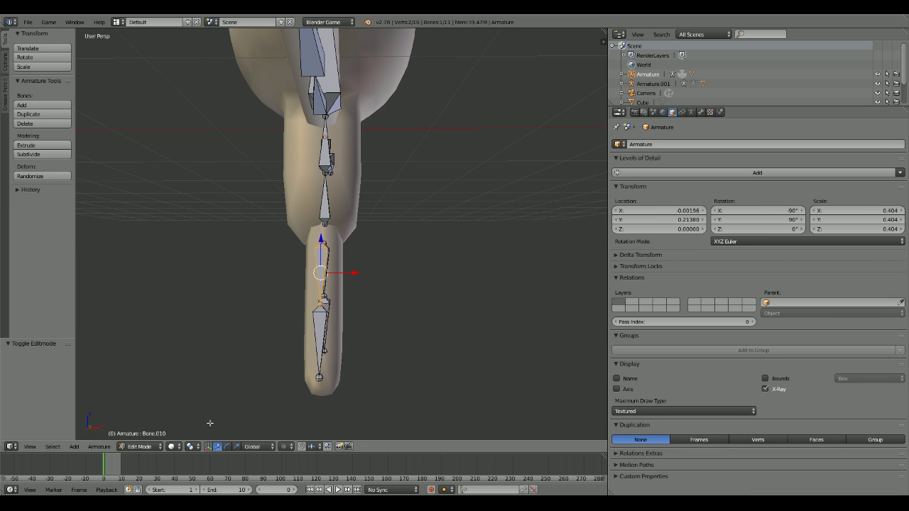
{"action": "left_click", "coordinate": [150, 445]}
{"action": "left_click", "coordinate": [147, 415]}
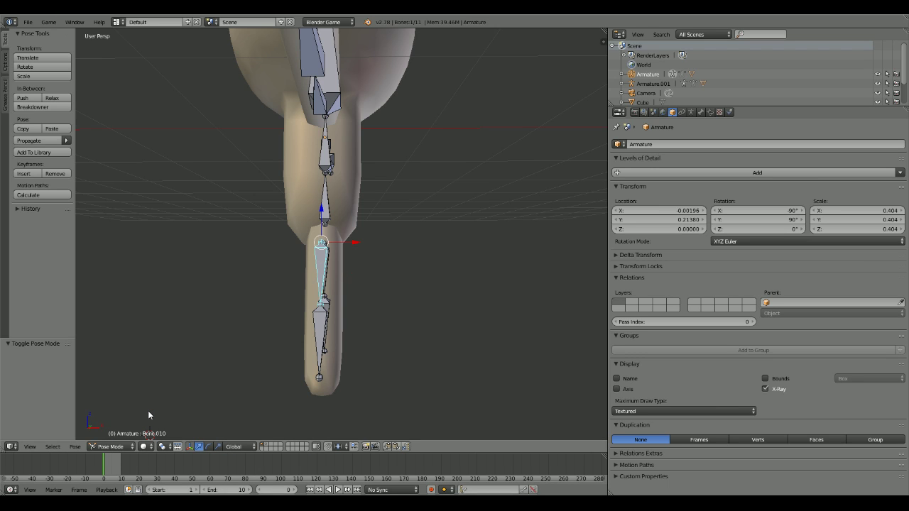
{"action": "key", "text": "r"}
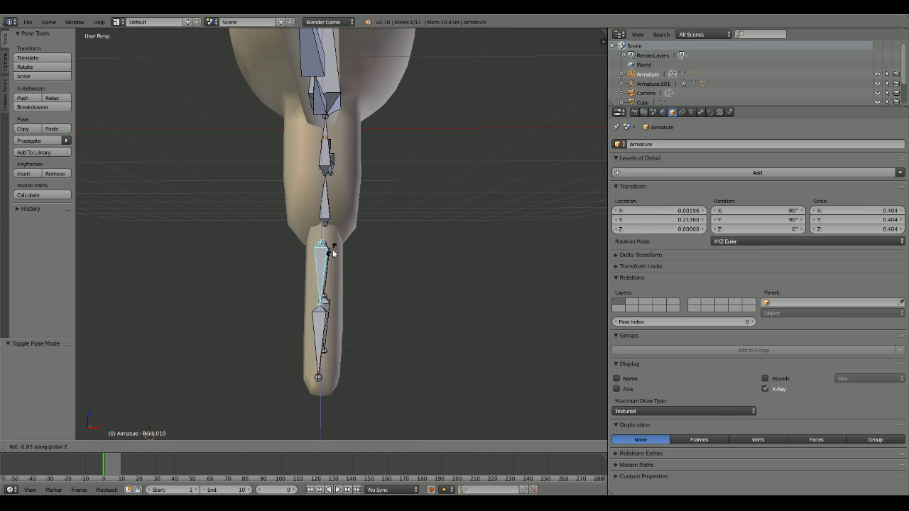
{"action": "key", "text": "z"}
{"action": "key", "text": "Escape"}
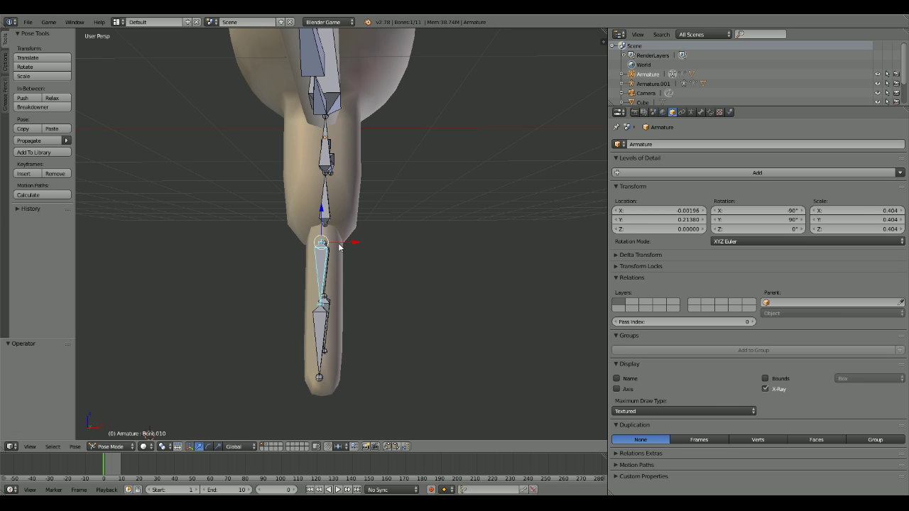
Step: Bend the leg by rotating its upper bone about 18° and its lower bone about -18° around the global Y axis
{"action": "key", "text": "r"}
{"action": "key", "text": "y"}
{"action": "left_click", "coordinate": [343, 248]}
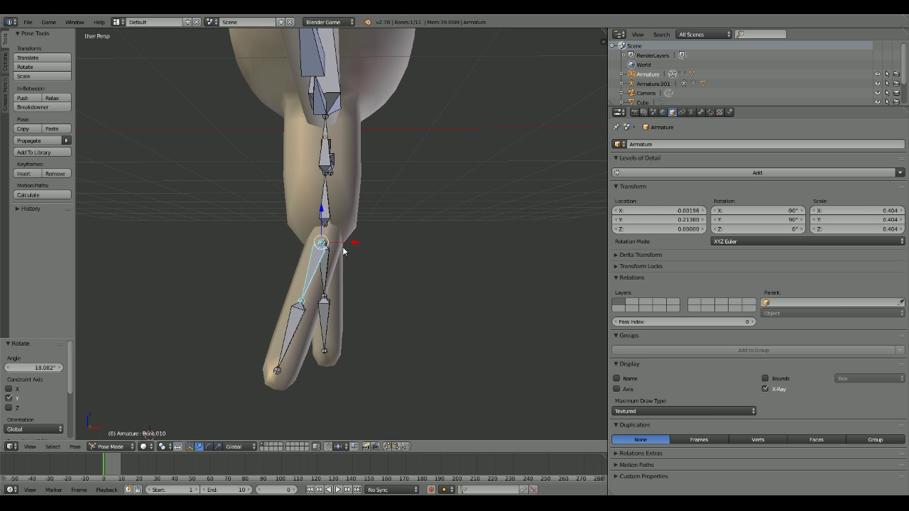
{"action": "right_click", "coordinate": [291, 307]}
{"action": "key", "text": "r"}
{"action": "key", "text": "y"}
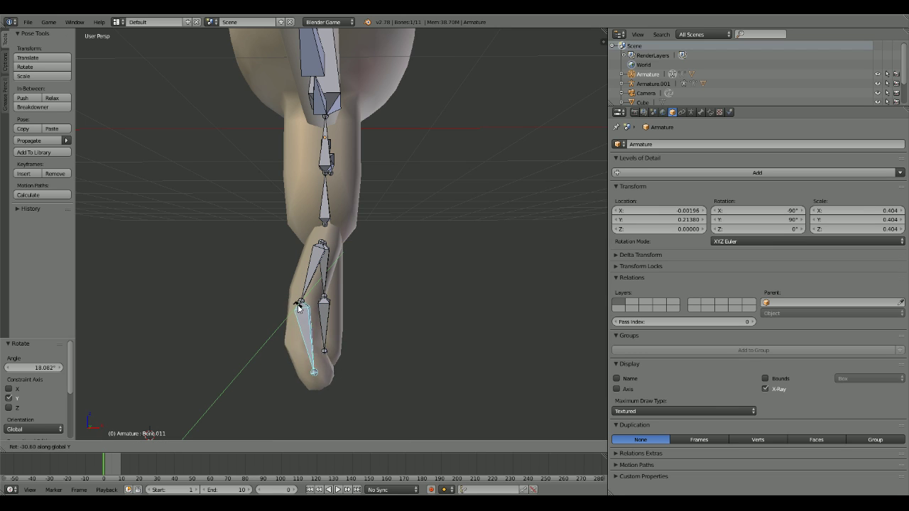
{"action": "left_click", "coordinate": [299, 307]}
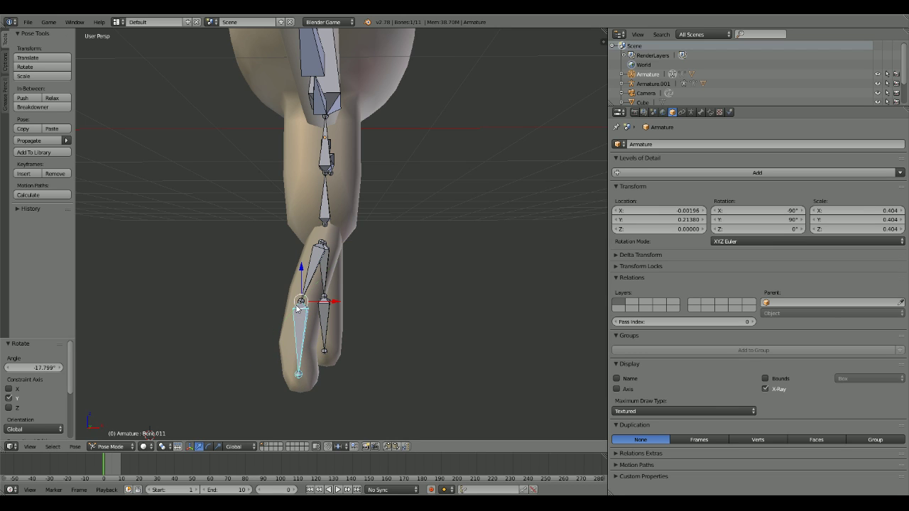
Step: Rotate the other leg's upper bone about -13.6° around the global Y axis
{"action": "right_click", "coordinate": [321, 285]}
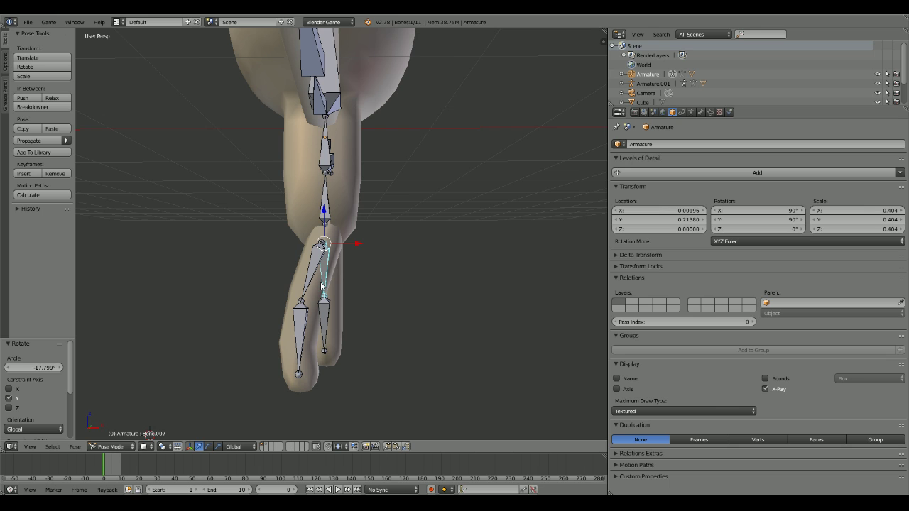
{"action": "key", "text": "r"}
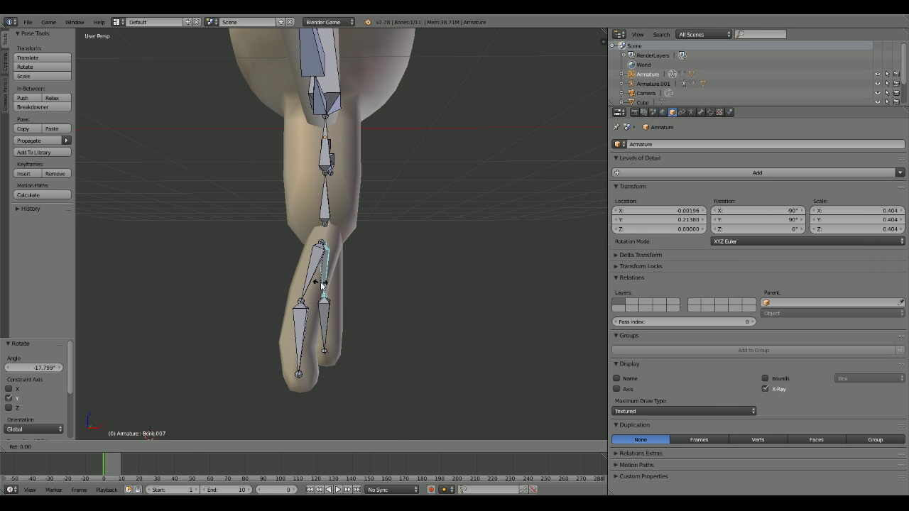
{"action": "left_click", "coordinate": [330, 282]}
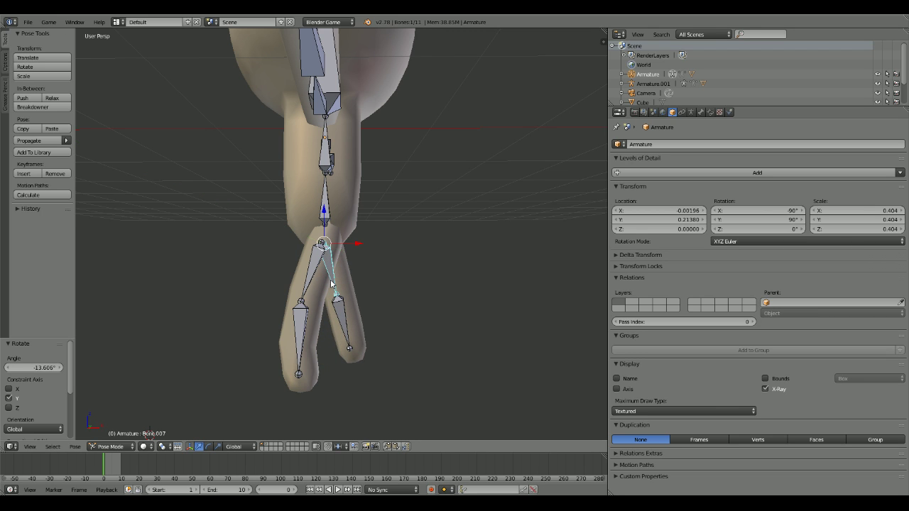
{"action": "middle_click_drag", "start_coordinate": [330, 283], "coordinate": [407, 332]}
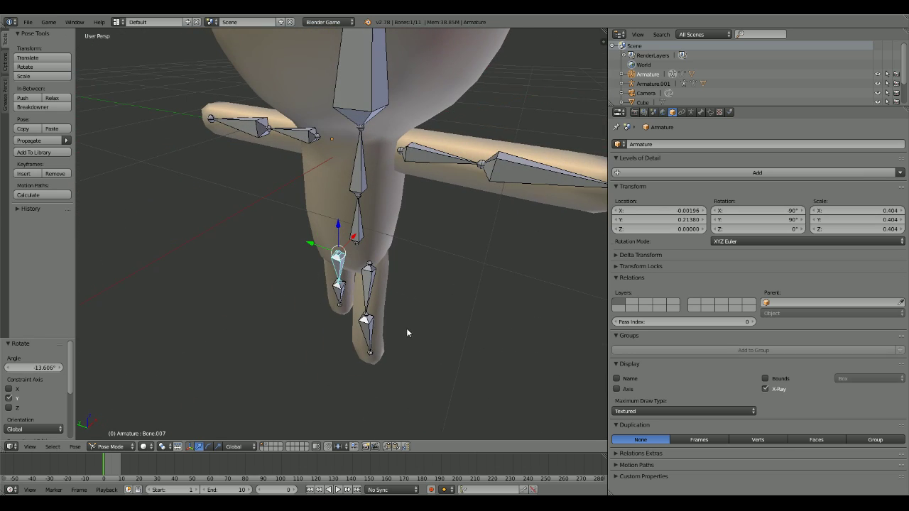
Step: Select the upper bone of one outstretched arm and rotate it about -69.9° to lower the arm beside the body
{"action": "right_click", "coordinate": [441, 157]}
{"action": "middle_click_drag", "start_coordinate": [441, 158], "coordinate": [425, 162]}
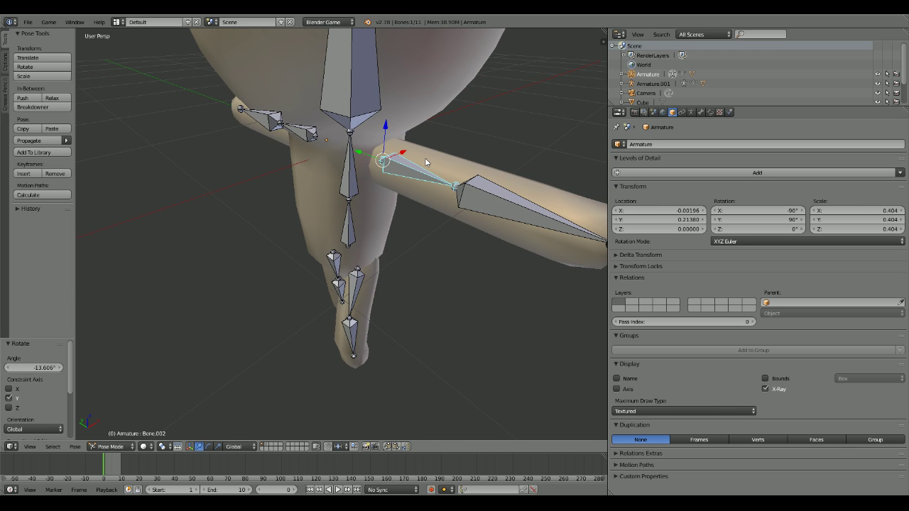
{"action": "middle_click_drag", "start_coordinate": [425, 158], "coordinate": [410, 203]}
{"action": "right_click", "coordinate": [323, 154]}
{"action": "key", "text": "r"}
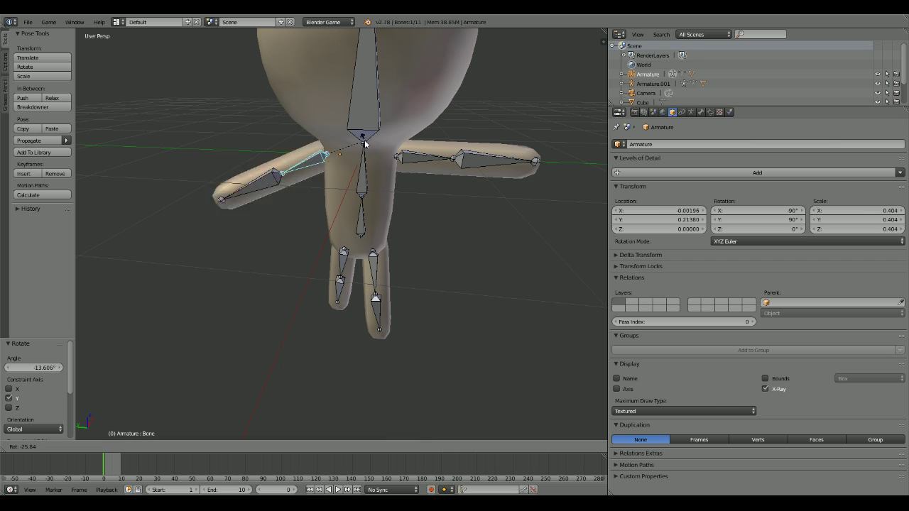
{"action": "left_click", "coordinate": [350, 116]}
Step: Bend the lowered arm by rotating its lower bone about 43.7° around the global Y axis
{"action": "middle_click_drag", "start_coordinate": [349, 115], "coordinate": [447, 108]}
{"action": "right_click", "coordinate": [367, 224]}
{"action": "key", "text": "r"}
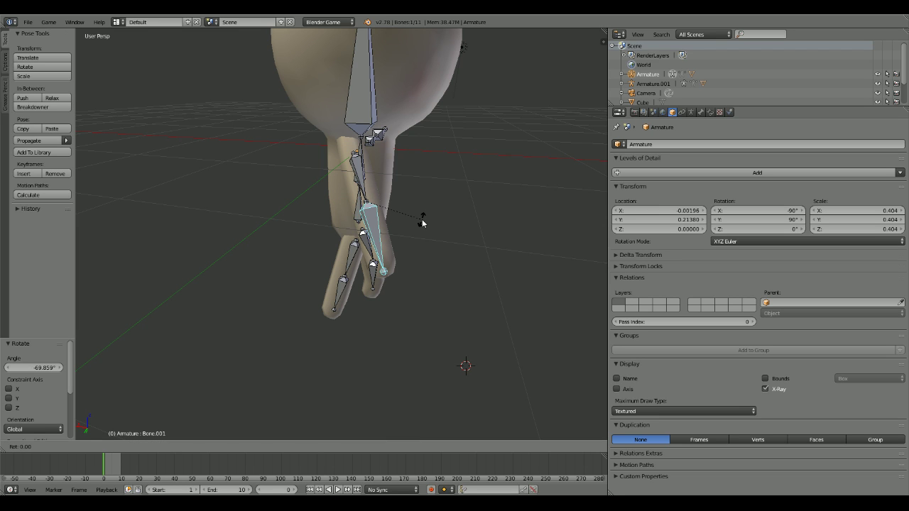
{"action": "key", "text": "x"}
{"action": "key", "text": "y"}
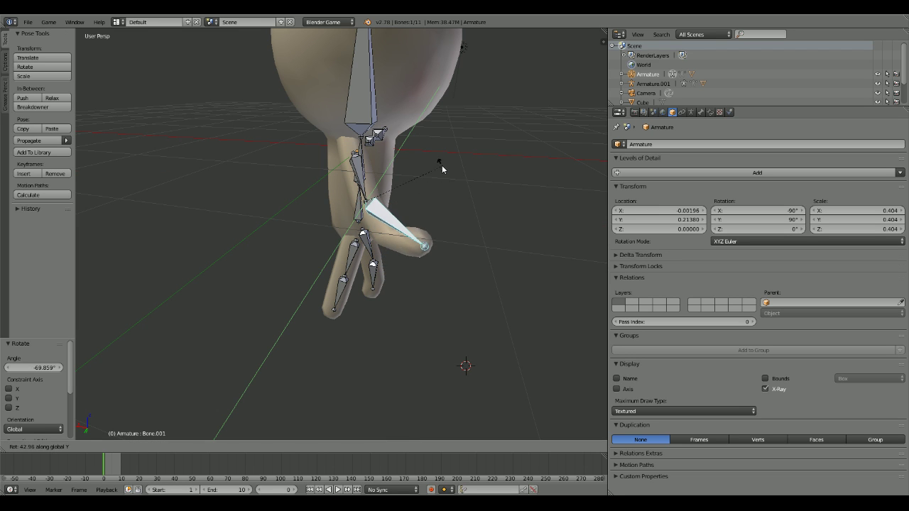
{"action": "left_click", "coordinate": [442, 165]}
Step: Lower the other outstretched arm by rotating its upper bone about 75.9° around the global X axis
{"action": "middle_click_drag", "start_coordinate": [442, 165], "coordinate": [304, 182]}
{"action": "right_click", "coordinate": [402, 172]}
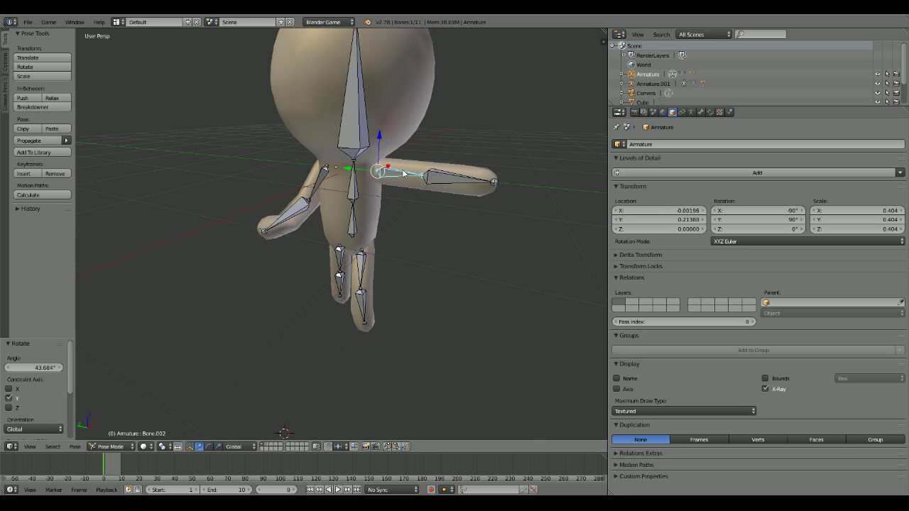
{"action": "middle_click_drag", "start_coordinate": [402, 172], "coordinate": [328, 187]}
{"action": "key", "text": "r"}
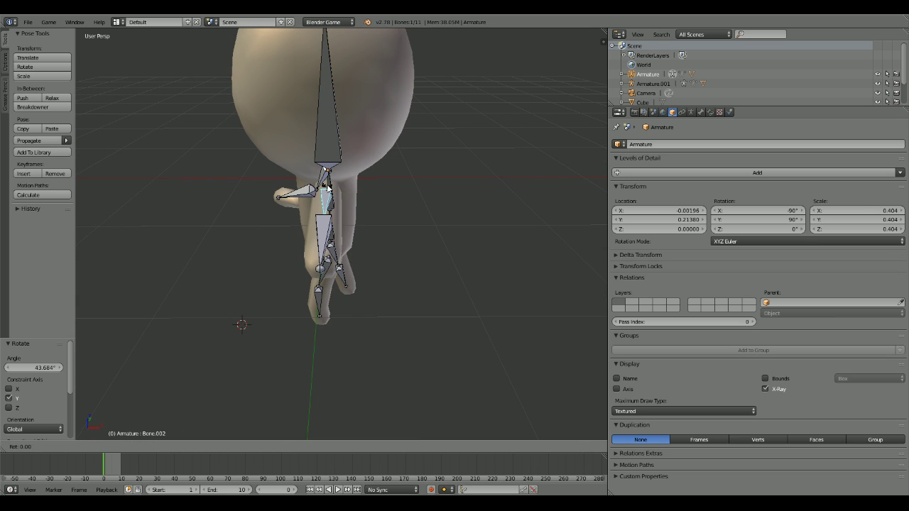
{"action": "key", "text": "x"}
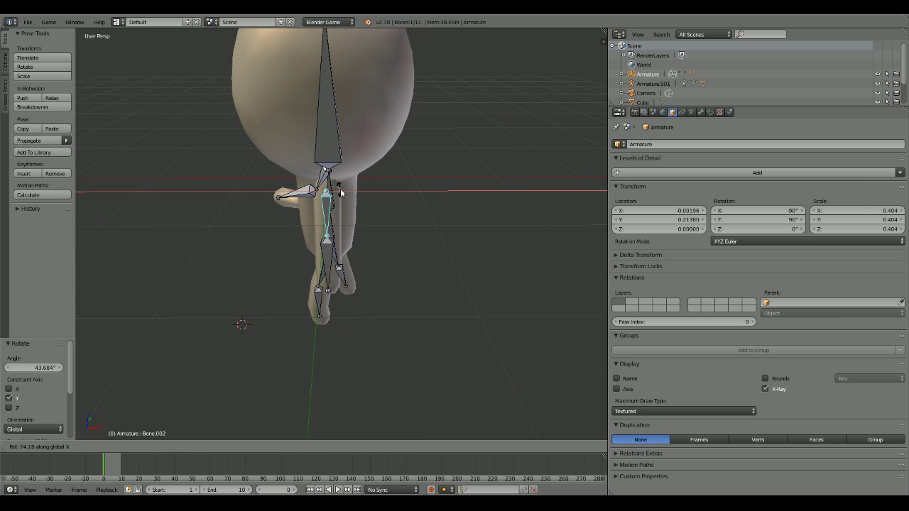
{"action": "left_click", "coordinate": [341, 191]}
Step: Swing that second arm by rotating its upper bone about -31.9° and its lower bone about 26.4° around the global Y axis
{"action": "middle_click_drag", "start_coordinate": [341, 191], "coordinate": [354, 168]}
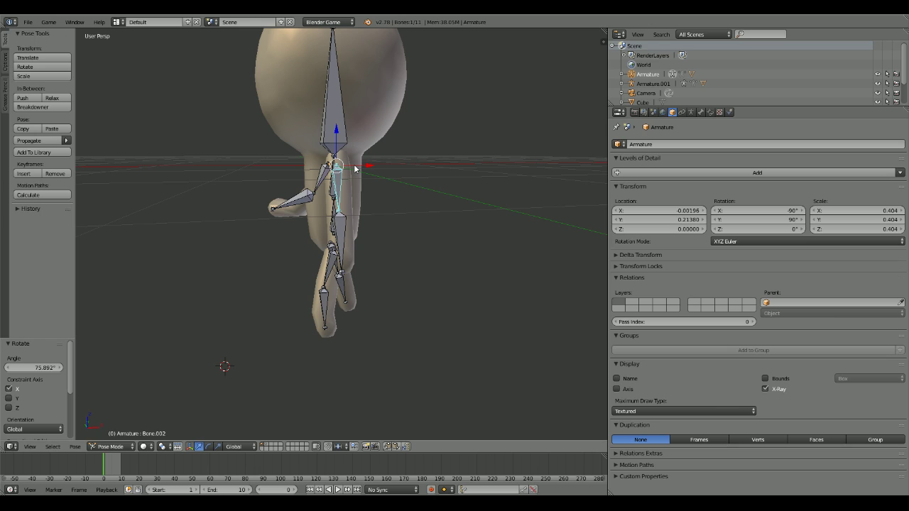
{"action": "key", "text": "r"}
{"action": "key", "text": "y"}
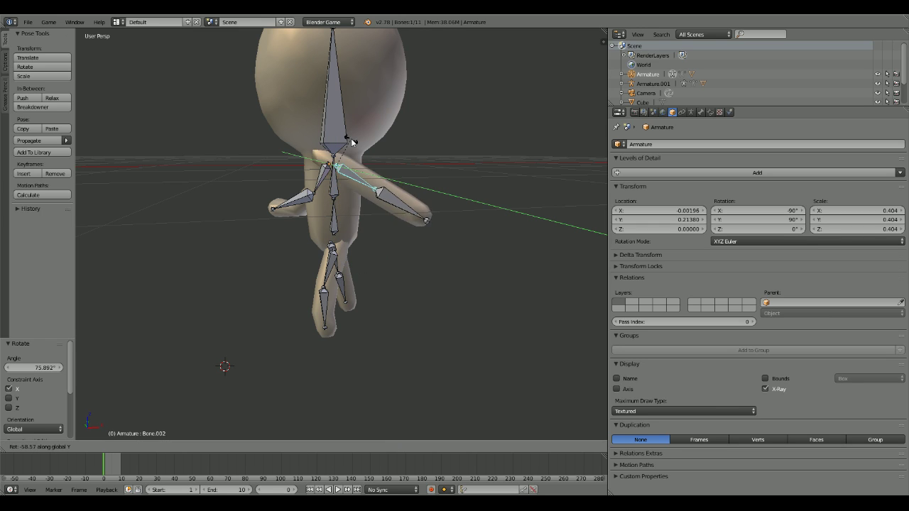
{"action": "left_click", "coordinate": [361, 158]}
{"action": "right_click", "coordinate": [368, 219]}
{"action": "key", "text": "r"}
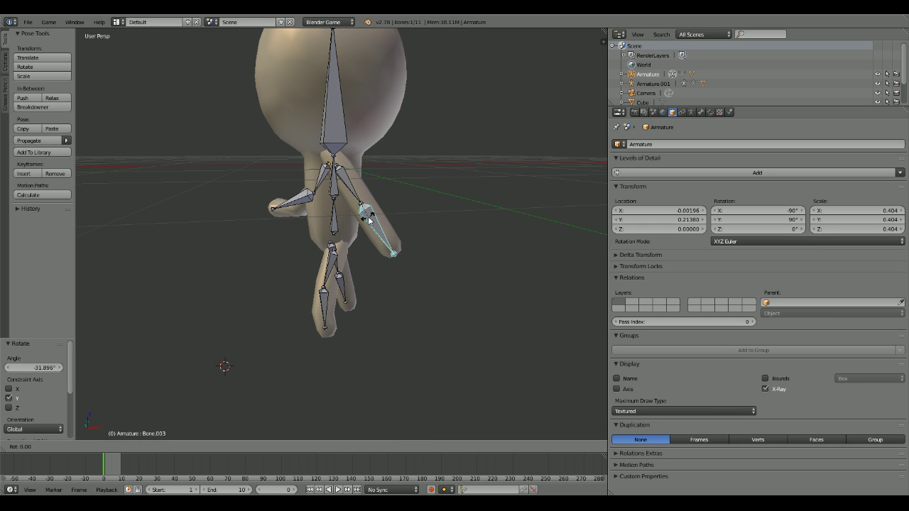
{"action": "key", "text": "y"}
{"action": "left_click", "coordinate": [362, 225]}
Step: Swing the second arm's upper bone about another -15.9° around the global Y axis
{"action": "right_click", "coordinate": [348, 187]}
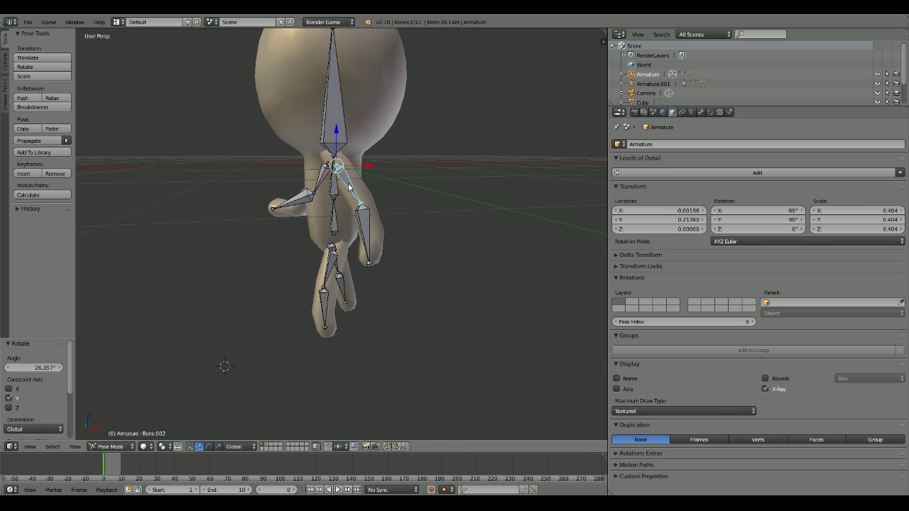
{"action": "key", "text": "r"}
{"action": "key", "text": "y"}
{"action": "left_click", "coordinate": [355, 179]}
{"action": "middle_click_drag", "start_coordinate": [355, 179], "coordinate": [449, 189]}
{"action": "scroll", "coordinate": [448, 189], "scroll_direction": "up", "scroll_amount": 3}
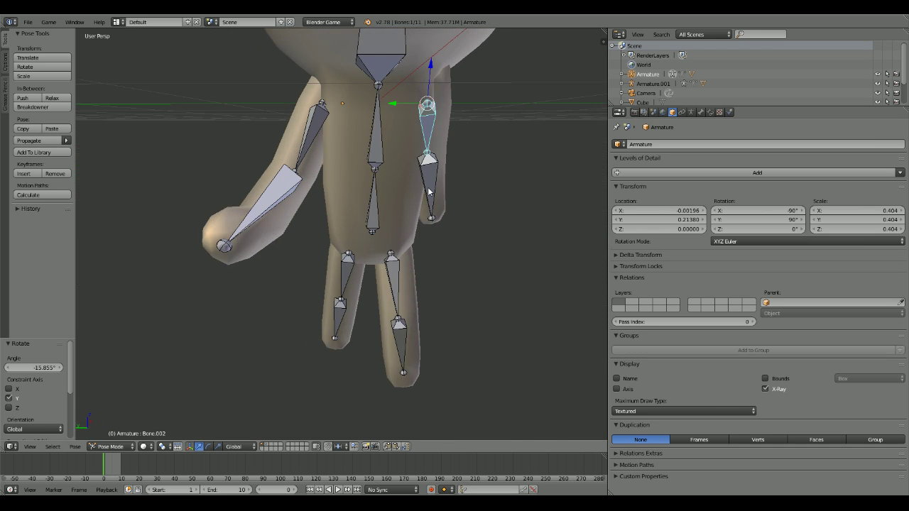
Step: Select the head bone and tilt it by about -9.4°
{"action": "middle_click_drag", "start_coordinate": [390, 190], "coordinate": [227, 146]}
{"action": "scroll", "coordinate": [253, 172], "scroll_direction": "down", "scroll_amount": 4}
{"action": "right_click", "coordinate": [332, 135]}
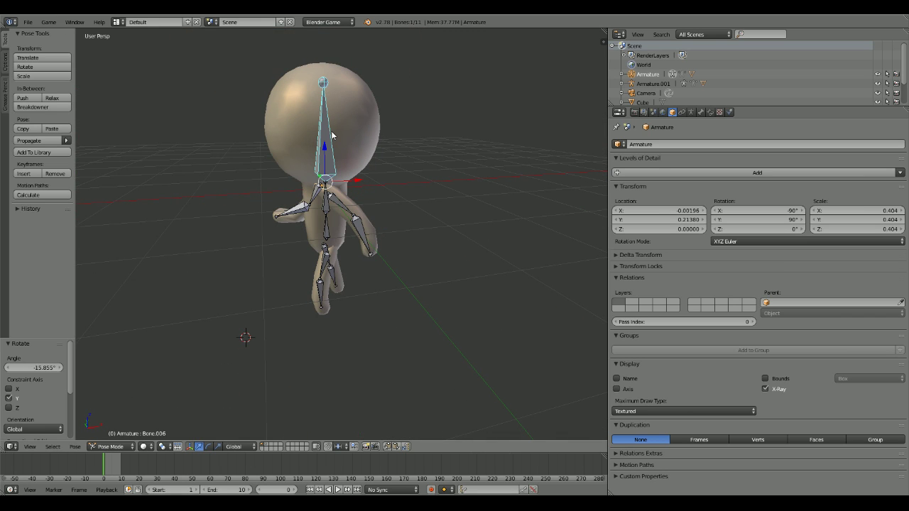
{"action": "key", "text": "r"}
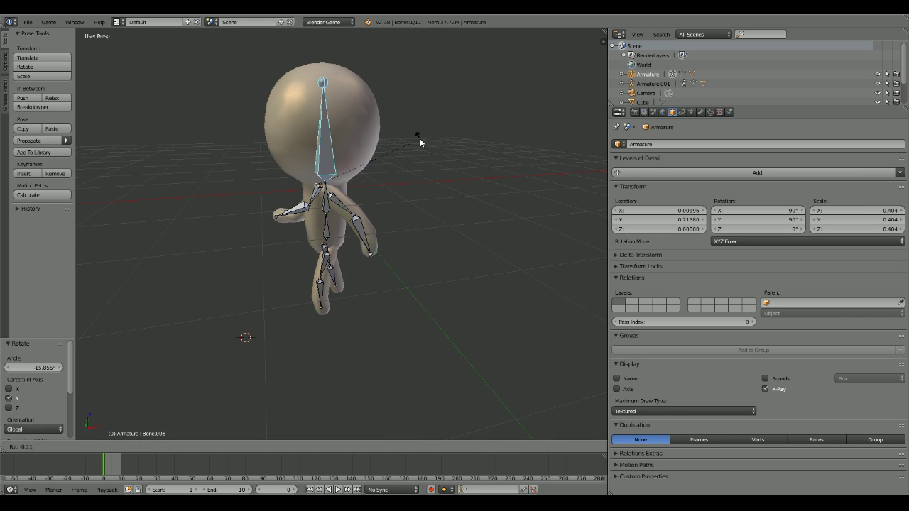
{"action": "left_click", "coordinate": [412, 123]}
{"action": "mouse_move", "coordinate": [412, 123]}
{"action": "middle_mouse_down"}
{"action": "mouse_move", "coordinate": [461, 117]}
{"action": "mouse_move", "coordinate": [398, 147]}
{"action": "mouse_move", "coordinate": [426, 128]}
{"action": "middle_mouse_up"}
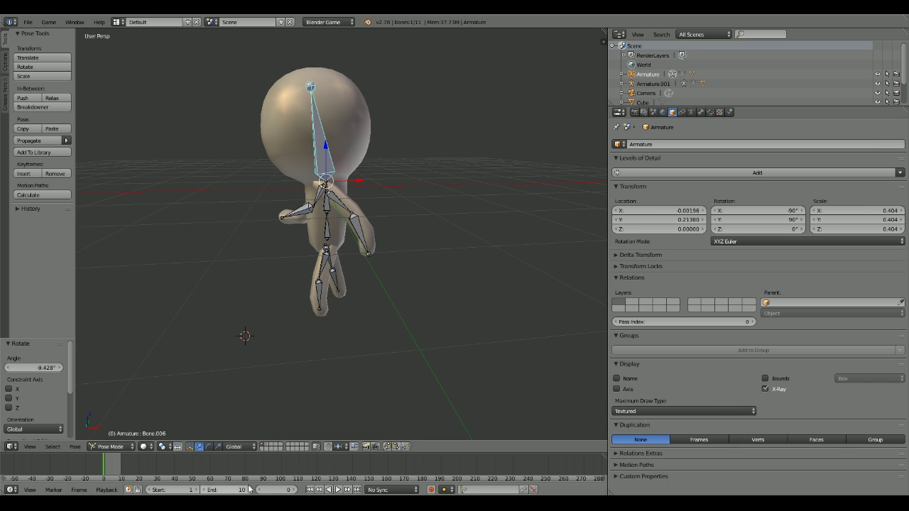
Step: Set the current frame to 1, select all bones and insert a Whole Character keyframe
{"action": "key", "text": "BackSpace"}
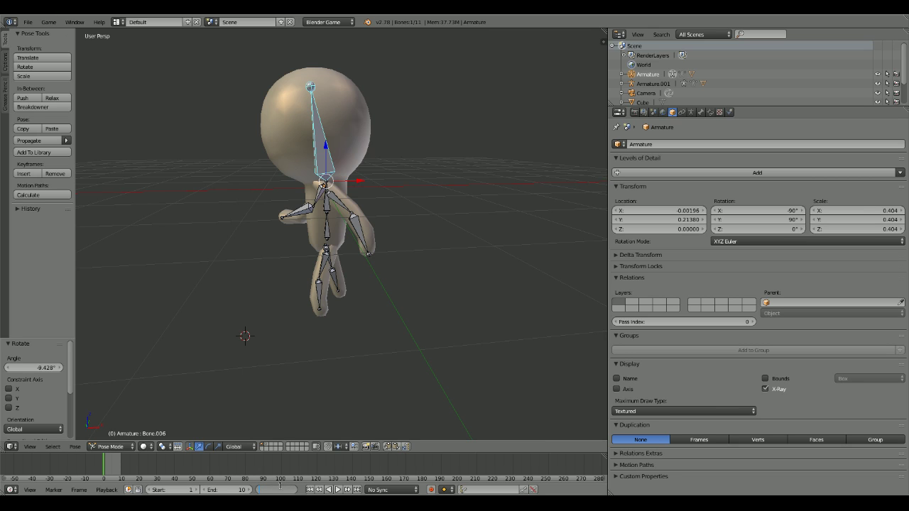
{"action": "type", "text": "1"}
{"action": "key", "text": "Return"}
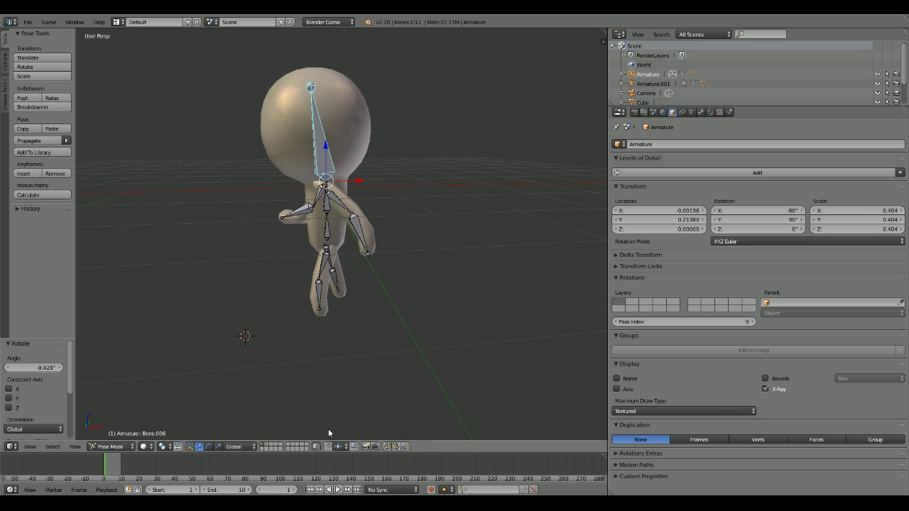
{"action": "key", "text": "a"}
{"action": "key", "text": "i"}
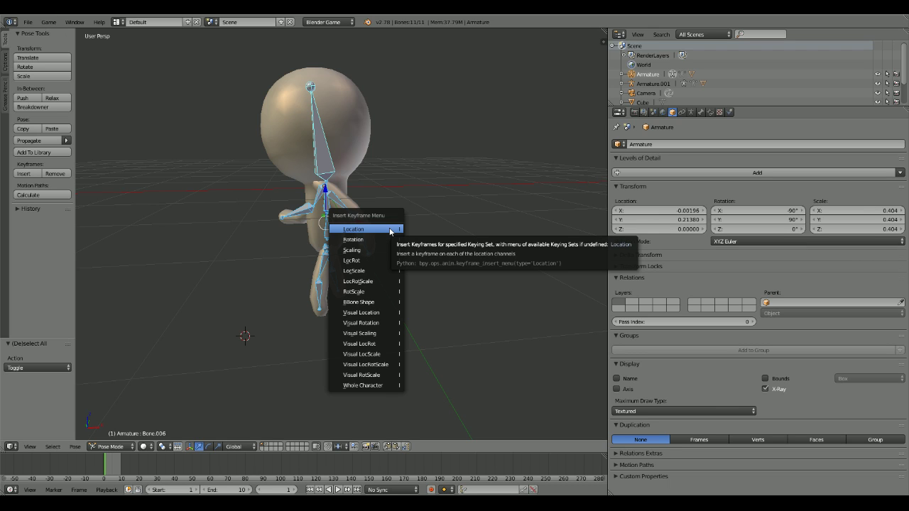
{"action": "left_click", "coordinate": [369, 385]}
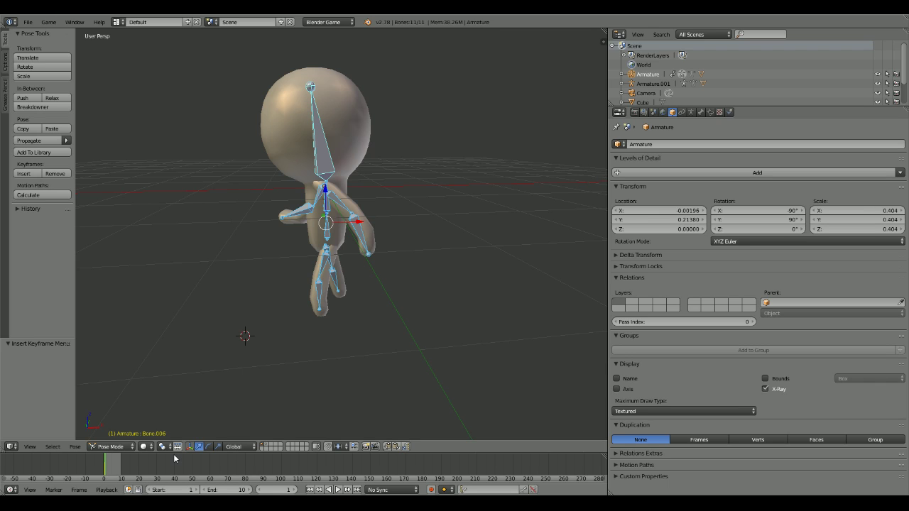
Step: Go to frame 10 and insert a Whole Character keyframe of the same pose for all bones
{"action": "key", "text": "alt+a"}
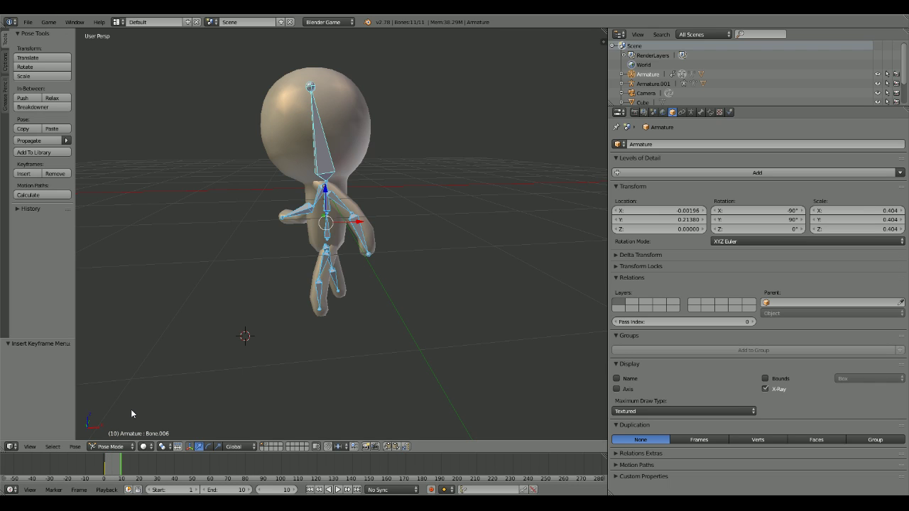
{"action": "key", "text": "i"}
{"action": "left_click", "coordinate": [344, 163]}
{"action": "key", "text": "i"}
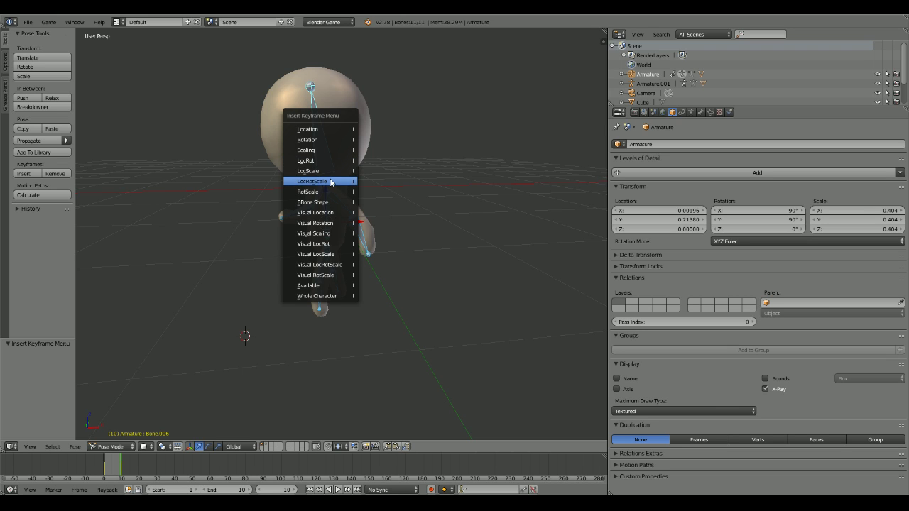
{"action": "left_click", "coordinate": [321, 296]}
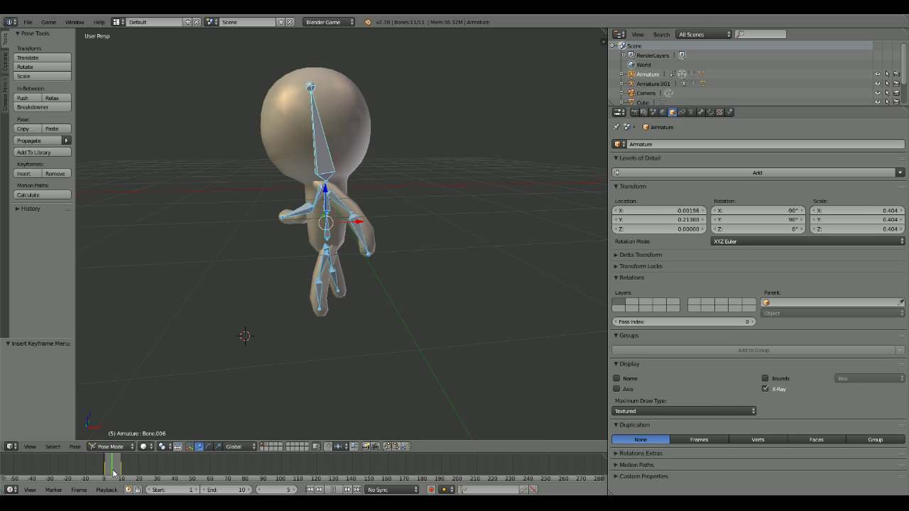
Step: Stop the playback and make frame 5 the current frame
{"action": "key", "text": "Escape"}
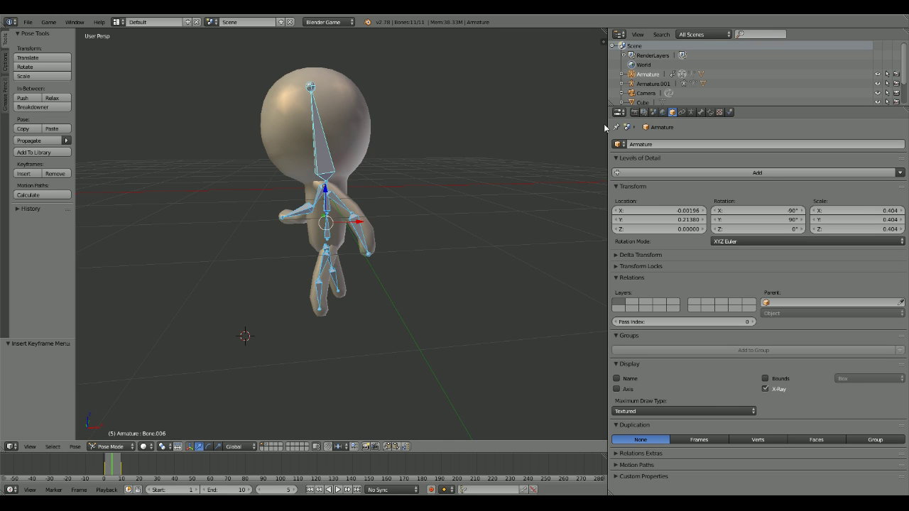
{"action": "key", "text": "i"}
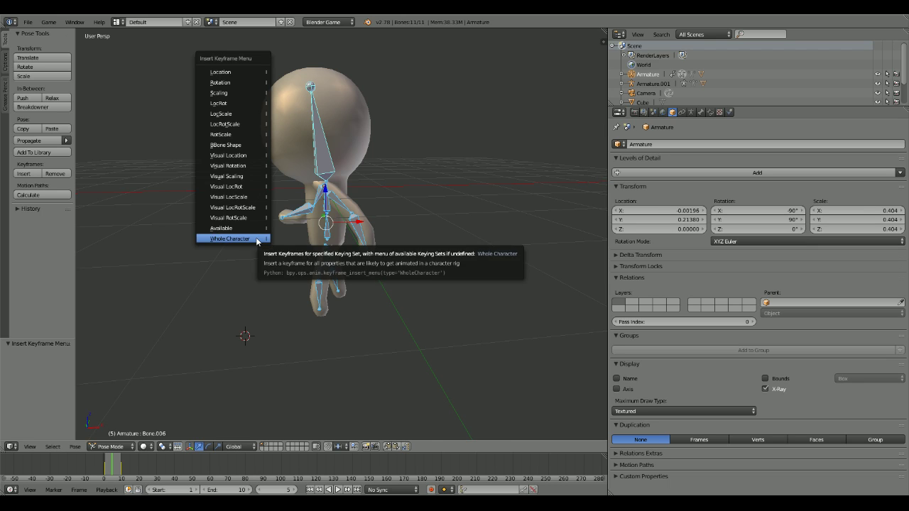
Step: Examine the armature, bone, object and scene properties, the Propagate pose options and the other available tool settings
{"action": "left_click", "coordinate": [729, 112]}
{"action": "left_click", "coordinate": [701, 113]}
{"action": "left_click", "coordinate": [690, 113]}
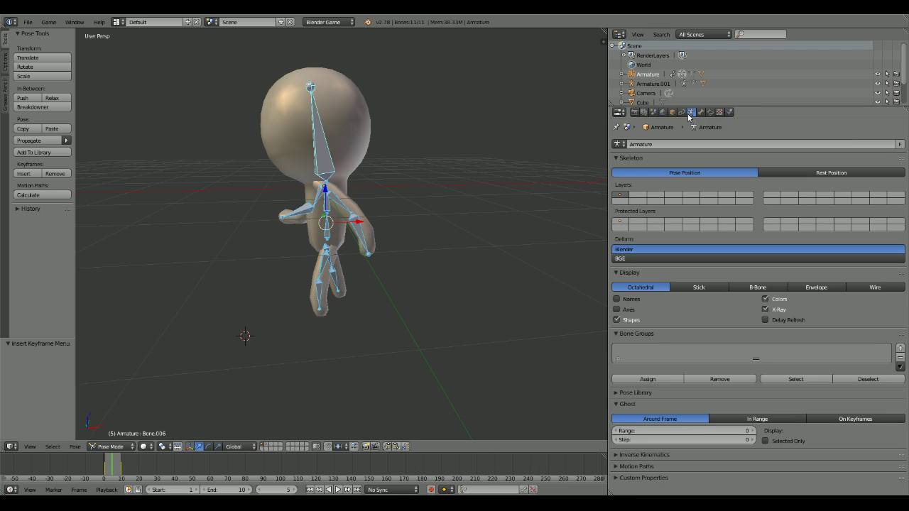
{"action": "left_click", "coordinate": [700, 112]}
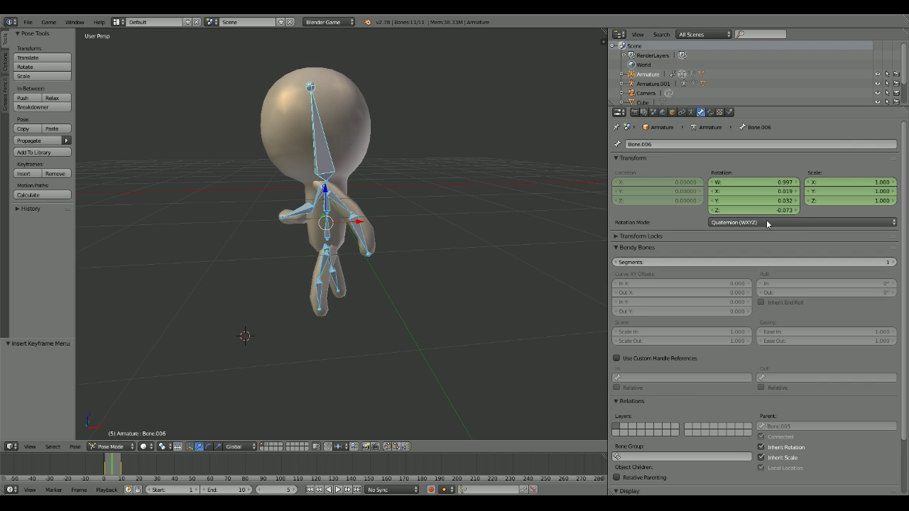
{"action": "scroll", "coordinate": [403, 218], "scroll_direction": "up", "scroll_amount": 3}
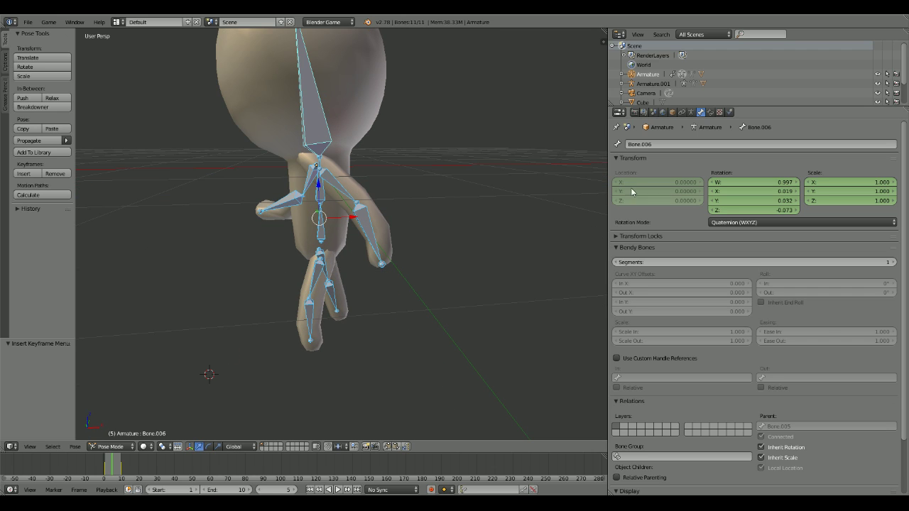
{"action": "left_click", "coordinate": [681, 112]}
{"action": "left_click", "coordinate": [672, 112]}
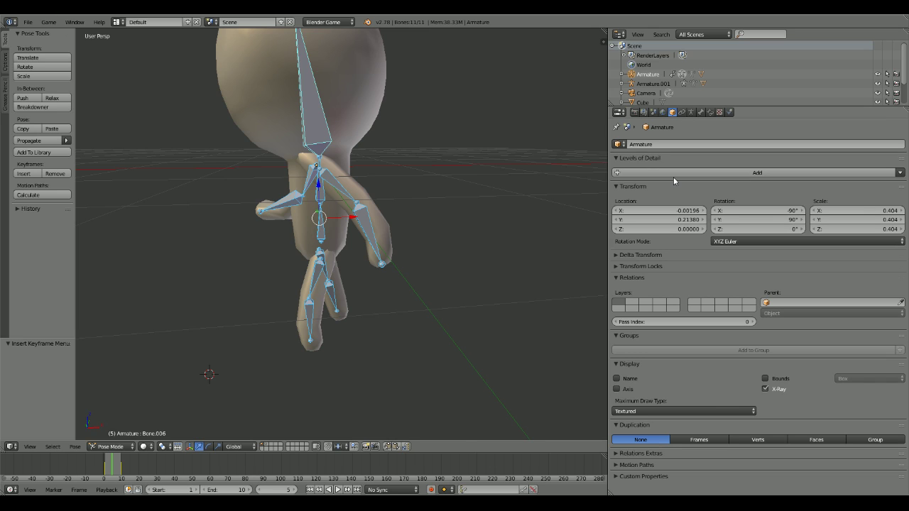
{"action": "left_click", "coordinate": [654, 113]}
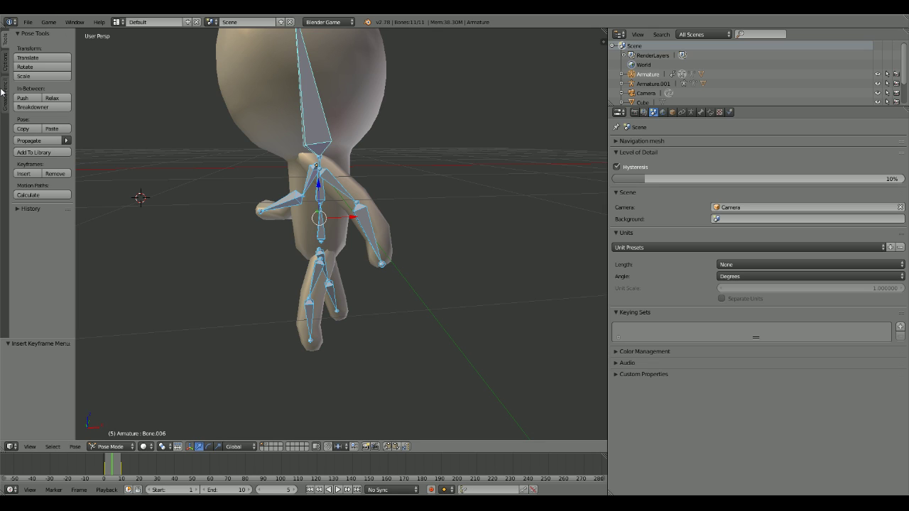
{"action": "left_click", "coordinate": [65, 141]}
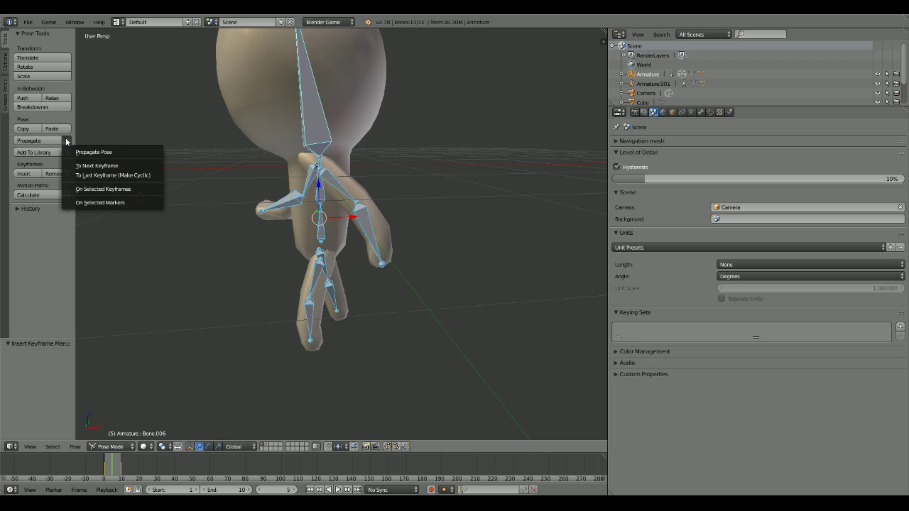
{"action": "left_click", "coordinate": [5, 63]}
{"action": "left_click", "coordinate": [5, 94]}
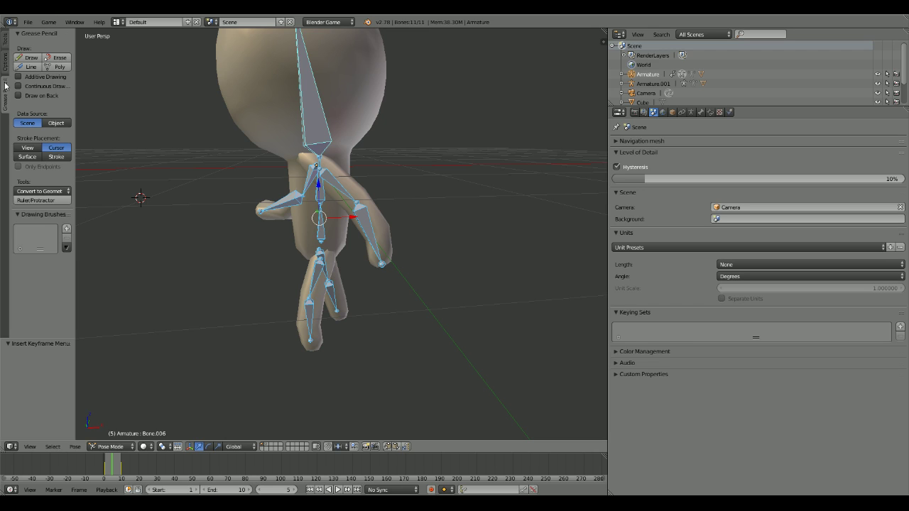
{"action": "left_click", "coordinate": [5, 63]}
{"action": "left_click", "coordinate": [5, 90]}
{"action": "left_click", "coordinate": [6, 44]}
Step: At frame 5, rotate the second arm's upper bone (Bone.002) about 82.2° around the global Y axis
{"action": "middle_click_drag", "start_coordinate": [81, 92], "coordinate": [270, 183]}
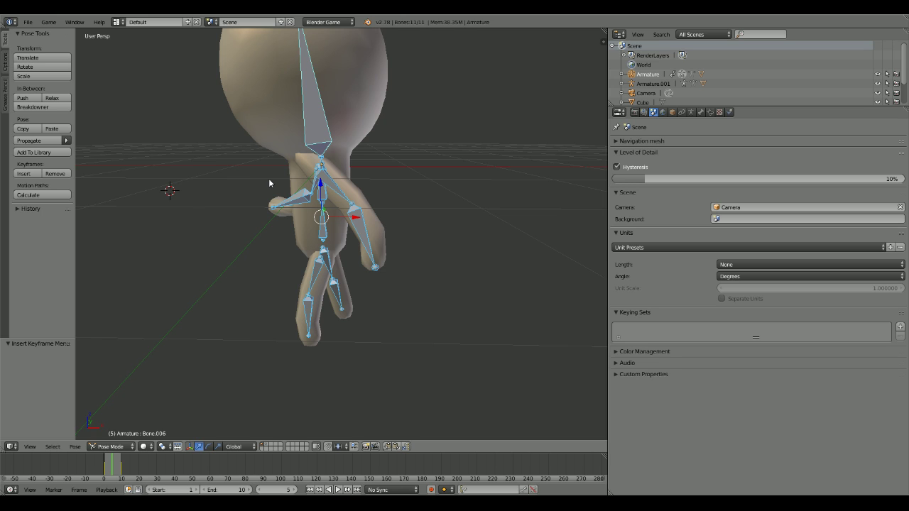
{"action": "scroll", "coordinate": [327, 175], "scroll_direction": "up", "scroll_amount": 2}
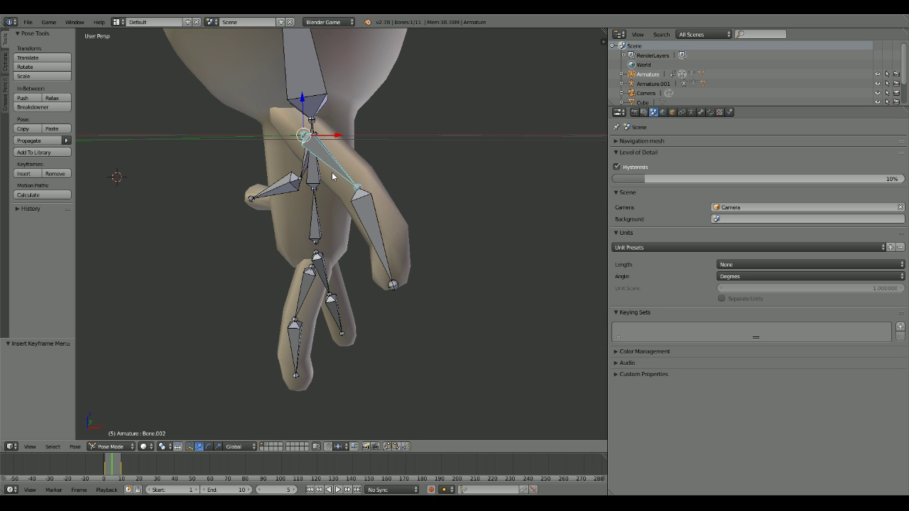
{"action": "key", "text": "r"}
{"action": "key", "text": "y"}
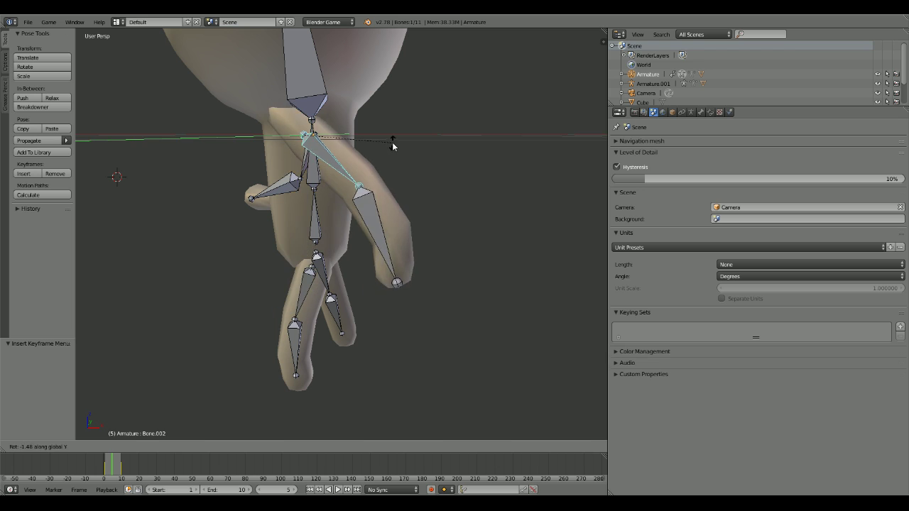
{"action": "left_click", "coordinate": [302, 225]}
{"action": "middle_click_drag", "start_coordinate": [303, 226], "coordinate": [410, 225]}
{"action": "scroll", "coordinate": [410, 225], "scroll_direction": "down", "scroll_amount": 3}
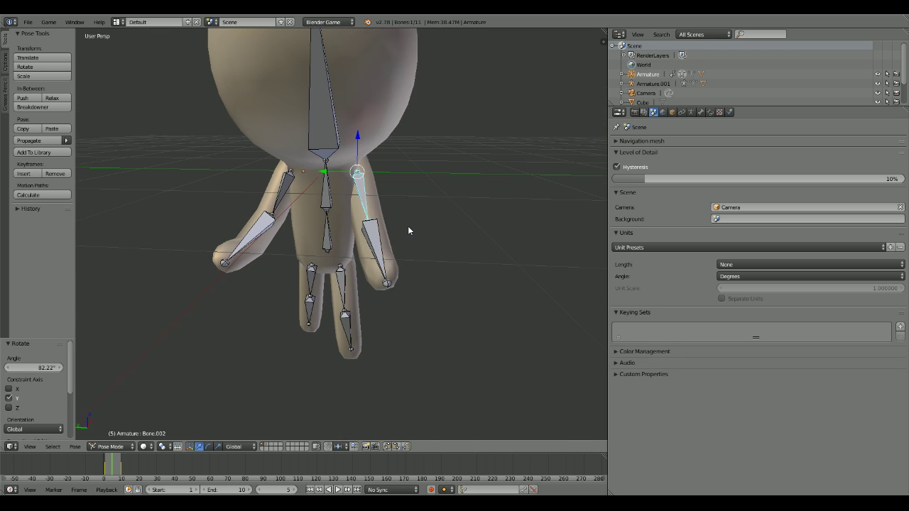
Step: Rotate the first arm's upper bone (Bone) about -90.7° around the global Y axis and a further -29.8° in the side view
{"action": "right_click", "coordinate": [283, 190]}
{"action": "middle_click_drag", "start_coordinate": [283, 191], "coordinate": [248, 207]}
{"action": "key", "text": "r"}
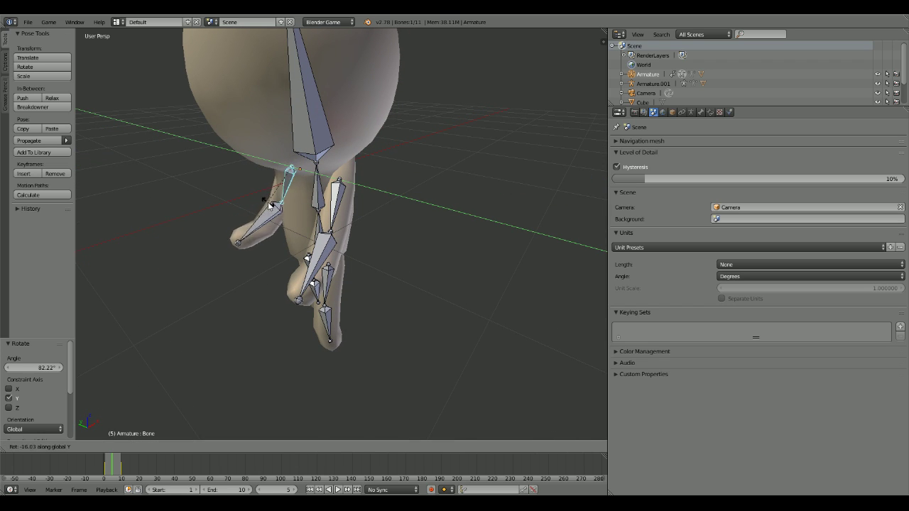
{"action": "left_click", "coordinate": [299, 181]}
{"action": "middle_click_drag", "start_coordinate": [299, 181], "coordinate": [452, 167]}
{"action": "key", "text": "r"}
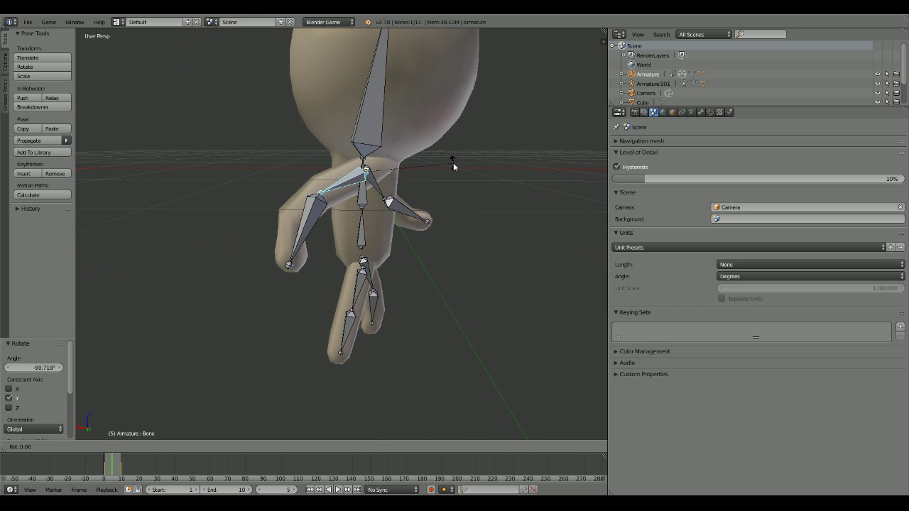
{"action": "left_click", "coordinate": [446, 119]}
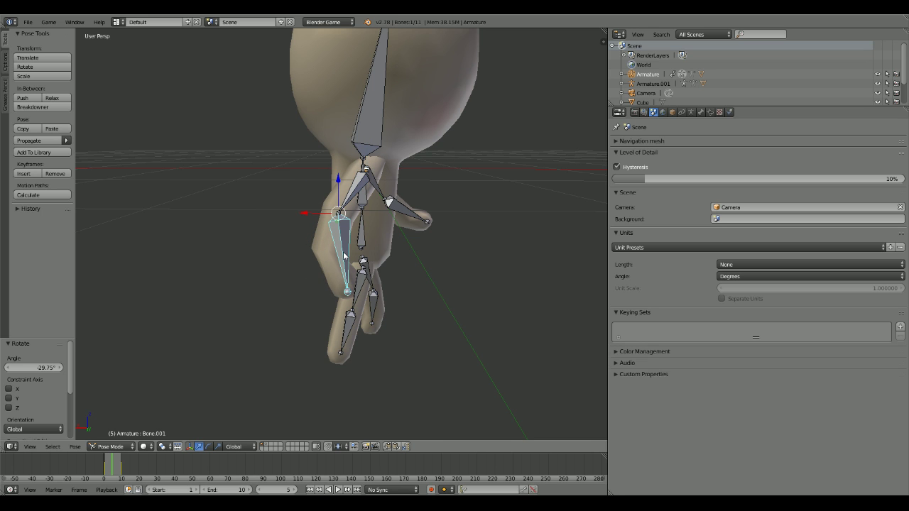
Step: Rotate the same arm's lower bone (Bone.001) about 8.9° and its upper bone (Bone) about -11.9° in the view plane
{"action": "key", "text": "r"}
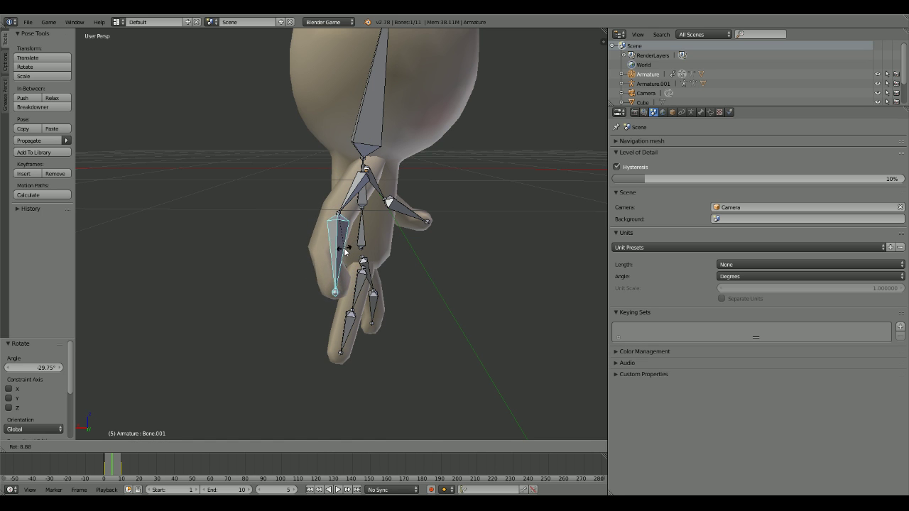
{"action": "left_click", "coordinate": [346, 249]}
{"action": "middle_click_drag", "start_coordinate": [346, 249], "coordinate": [236, 252]}
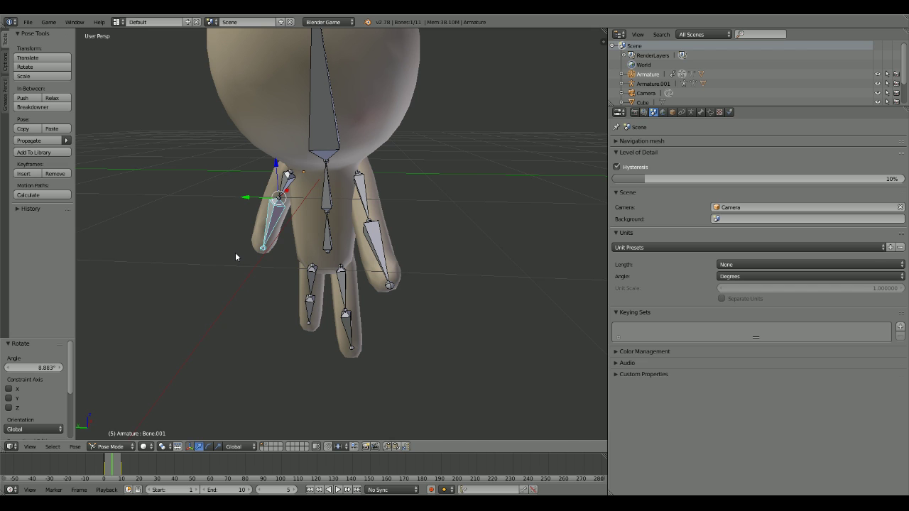
{"action": "right_click", "coordinate": [289, 175]}
{"action": "key", "text": "r"}
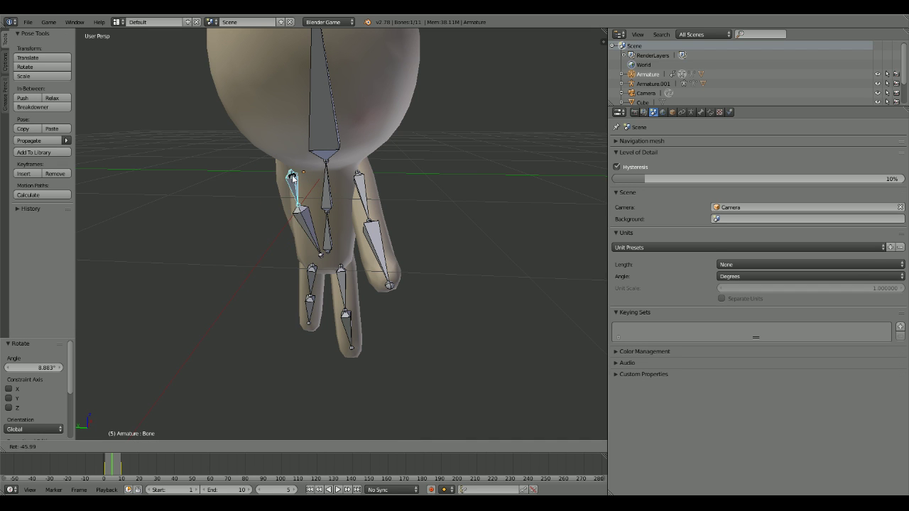
{"action": "left_click", "coordinate": [290, 179]}
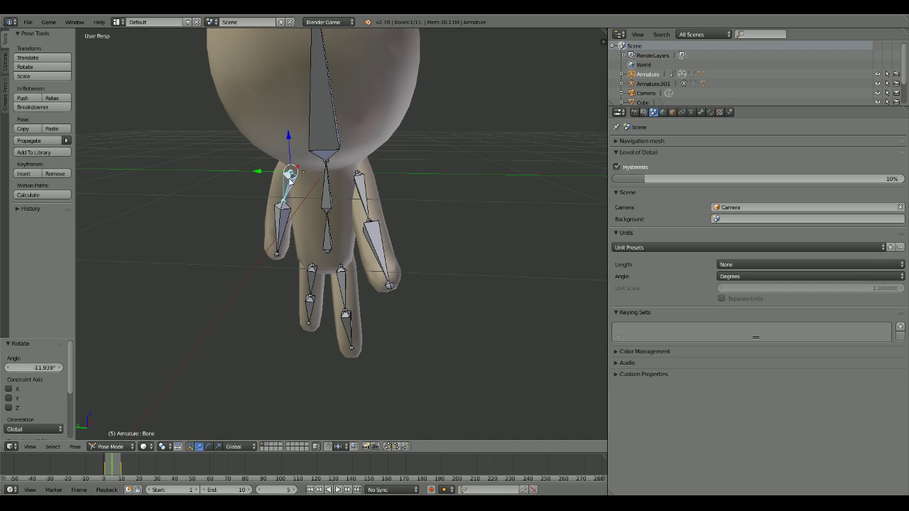
Step: Rotate the first leg's upper bone (Bone.007) about 43.4° around the global Y axis
{"action": "middle_click_drag", "start_coordinate": [290, 178], "coordinate": [303, 286]}
{"action": "scroll", "coordinate": [254, 223], "scroll_direction": "up", "scroll_amount": 5}
{"action": "right_click", "coordinate": [303, 286]}
{"action": "key", "text": "r"}
{"action": "key", "text": "y"}
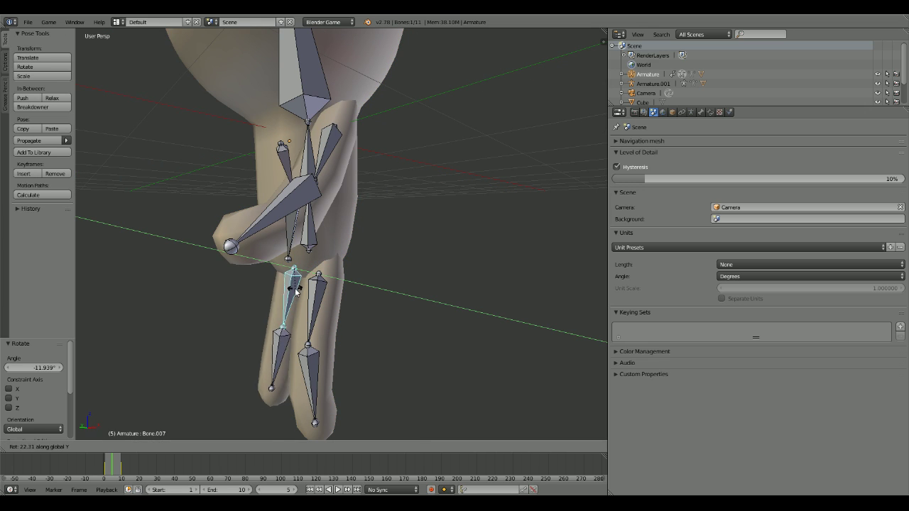
{"action": "left_click", "coordinate": [284, 297]}
Step: Rotate the other leg's upper bone (Bone.010) about -38° in the side view
{"action": "right_click", "coordinate": [316, 305]}
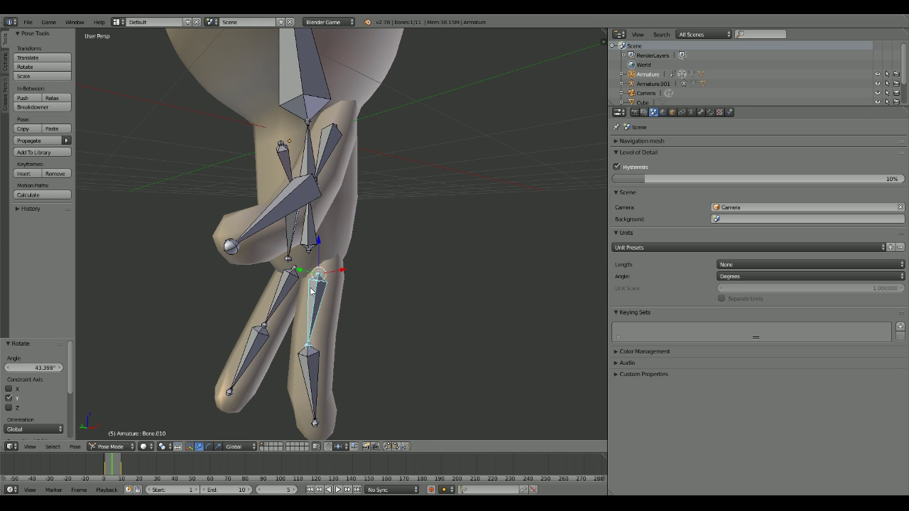
{"action": "middle_click_drag", "start_coordinate": [316, 305], "coordinate": [348, 271]}
{"action": "key", "text": "r"}
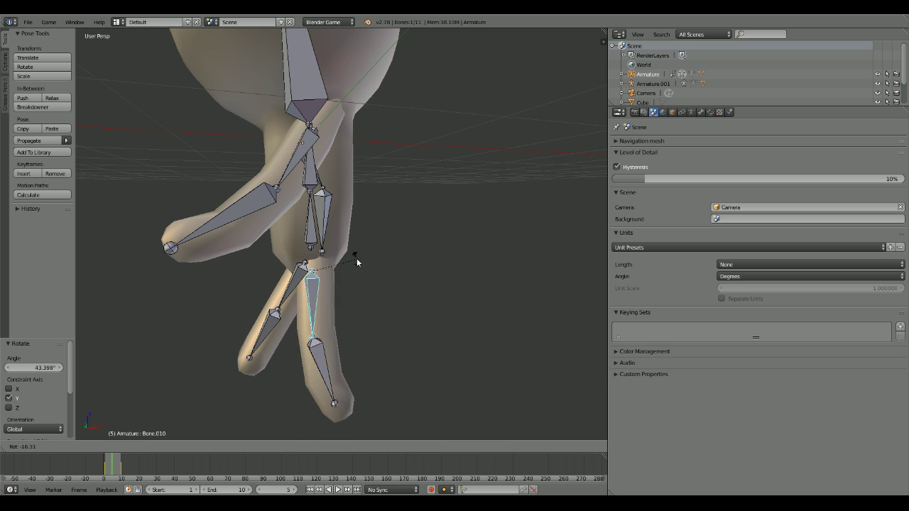
{"action": "left_click", "coordinate": [353, 244]}
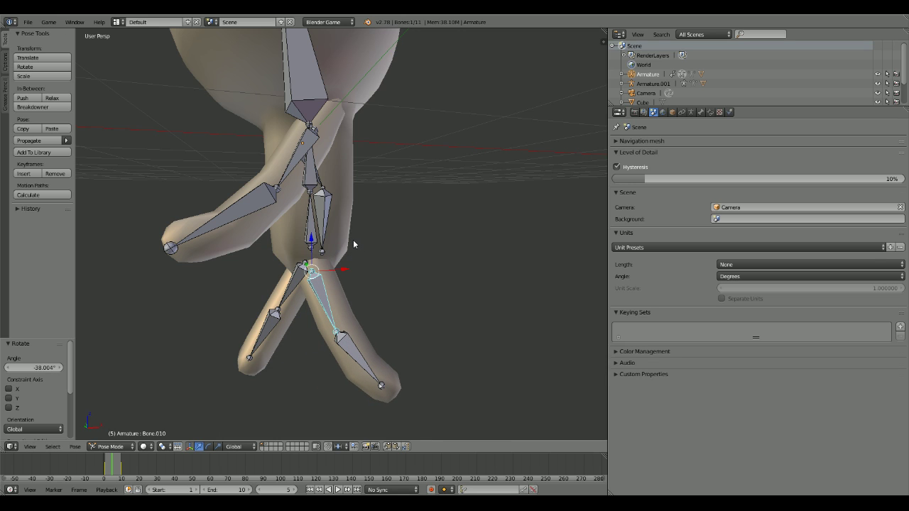
Step: Bend the first leg by rotating its lower bone (Bone.009) about -20.7° in the side view
{"action": "key", "text": "r"}
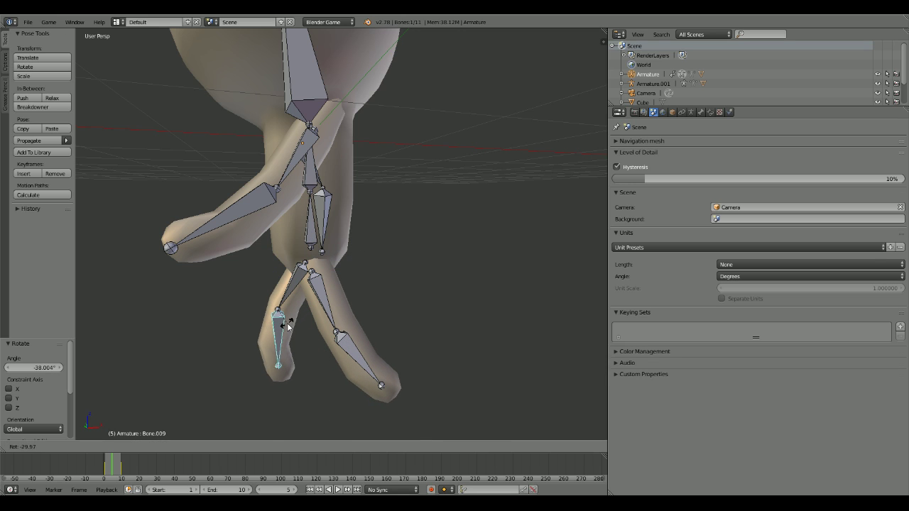
{"action": "left_click", "coordinate": [286, 325]}
{"action": "key", "text": "KP_1"}
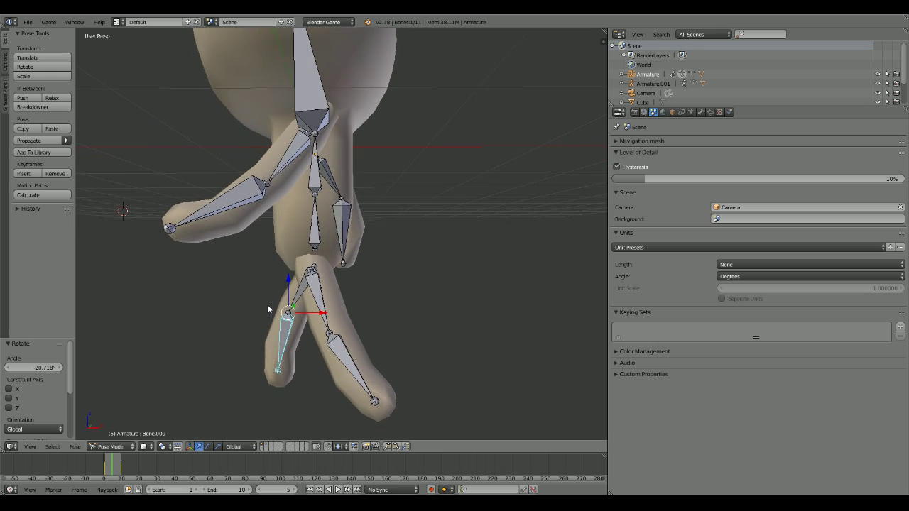
{"action": "middle_click_drag", "start_coordinate": [268, 309], "coordinate": [287, 339]}
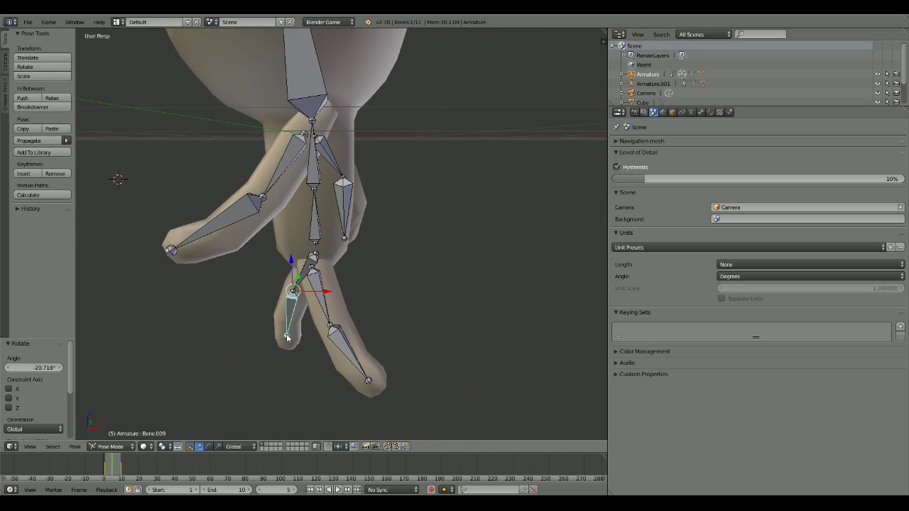
Step: Try to rotate the head bone (Bone.006) about -51.3° around the global Z axis
{"action": "scroll", "coordinate": [345, 130], "scroll_direction": "down", "scroll_amount": 3}
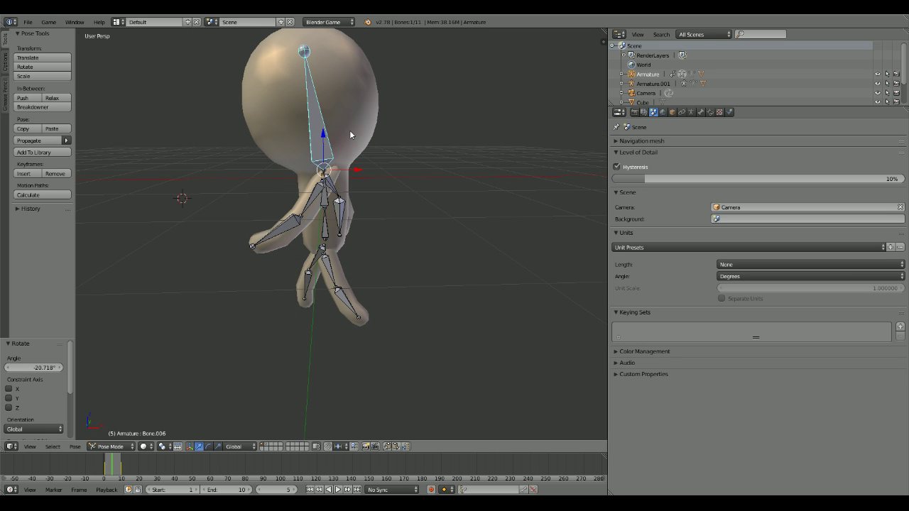
{"action": "key", "text": "r"}
{"action": "key", "text": "z"}
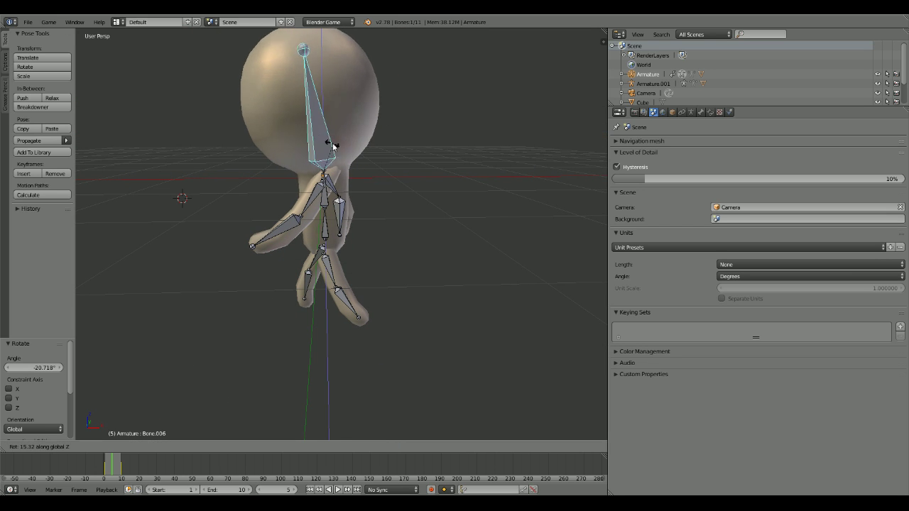
{"action": "left_click", "coordinate": [389, 167]}
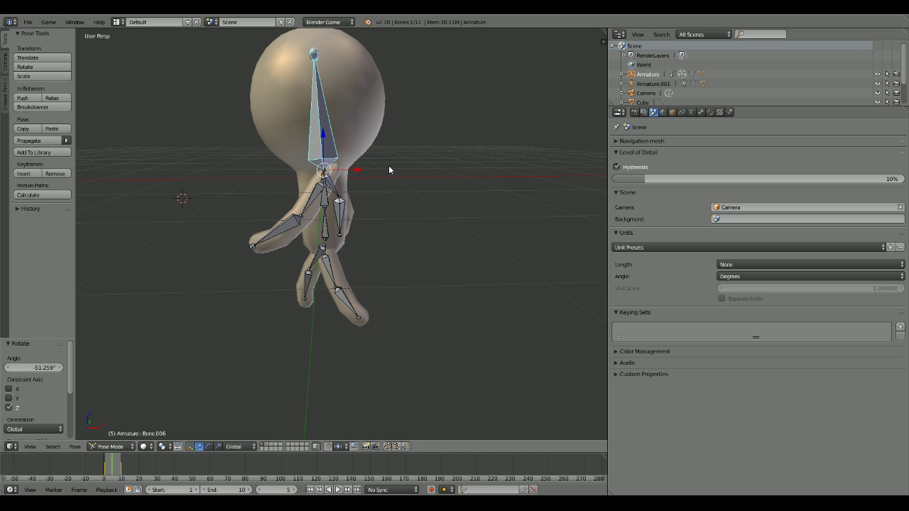
Step: Tilt the head bone (Bone.006) about 17° in the side view
{"action": "key", "text": "r"}
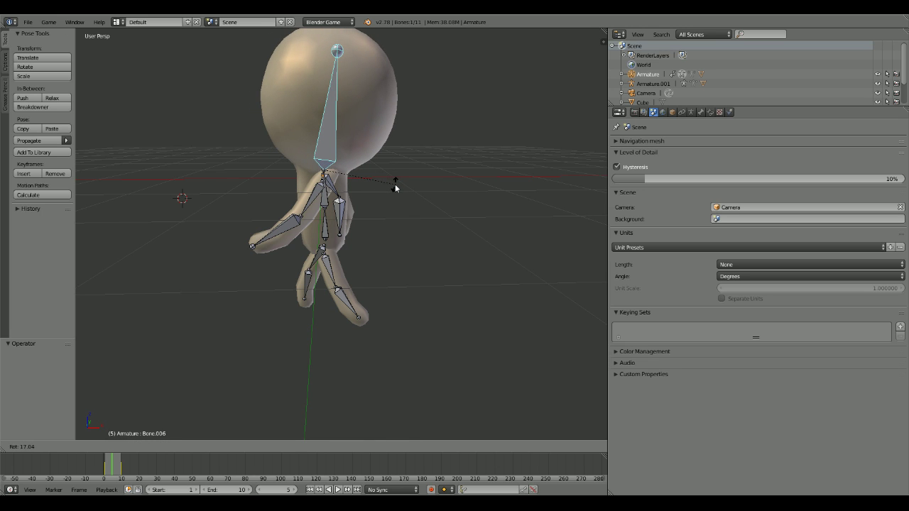
{"action": "left_click", "coordinate": [396, 188]}
{"action": "middle_click_drag", "start_coordinate": [356, 215], "coordinate": [406, 226]}
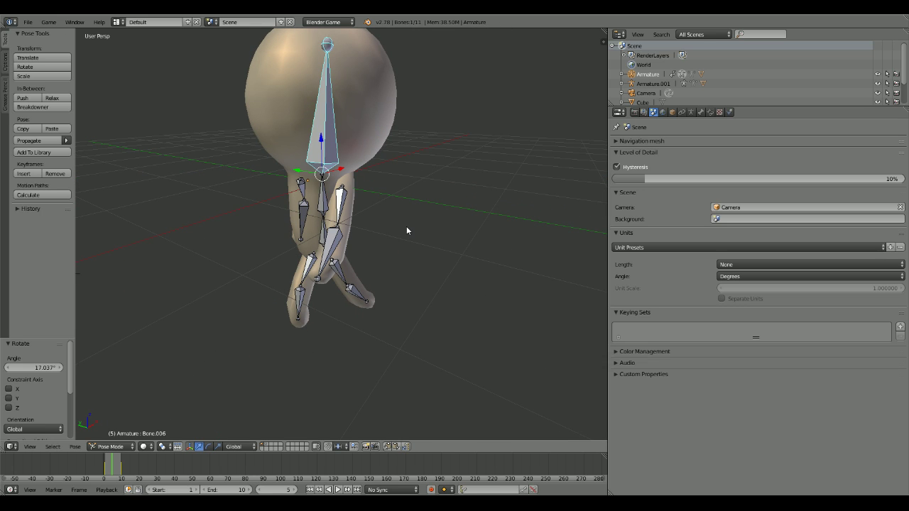
Step: Select all bones and insert a Whole Character keyframe of the opposite pose at frame 5
{"action": "key", "text": "a"}
{"action": "key", "text": "i"}
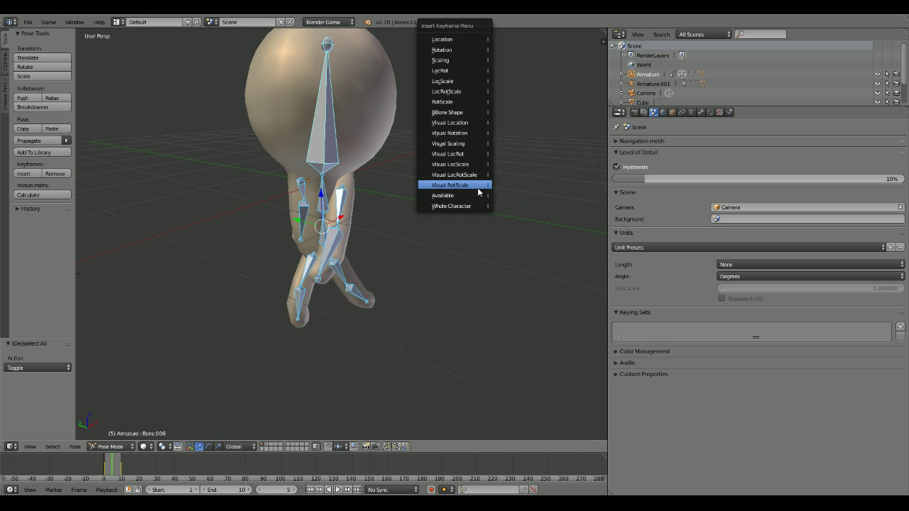
{"action": "left_click", "coordinate": [468, 195]}
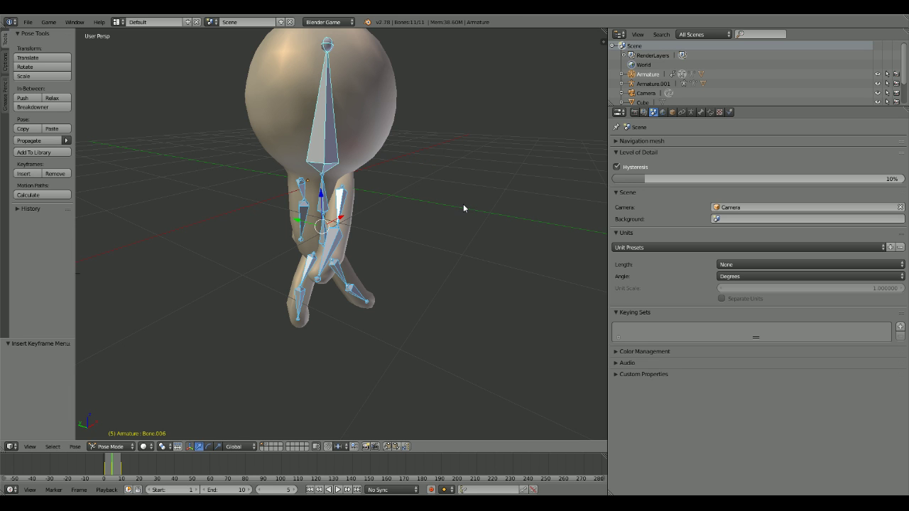
Step: Play the walk animation and examine the character's movement from several sides
{"action": "left_click", "coordinate": [338, 489]}
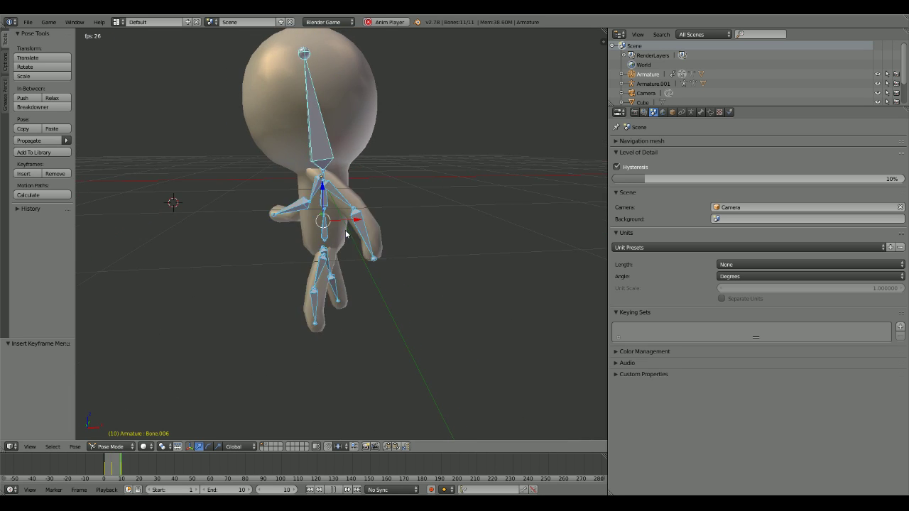
{"action": "middle_click_drag", "start_coordinate": [515, 229], "coordinate": [578, 228]}
{"action": "middle_click_drag", "start_coordinate": [526, 238], "coordinate": [346, 249]}
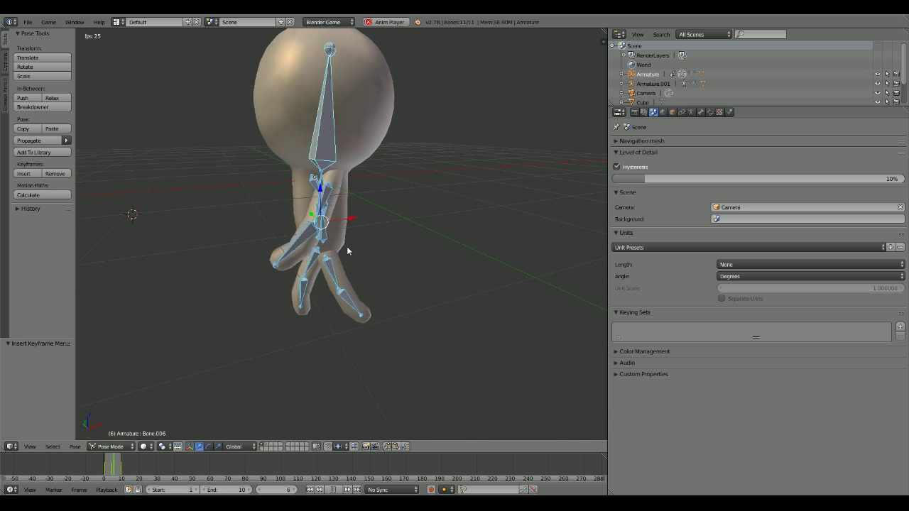
{"action": "scroll", "coordinate": [346, 250], "scroll_direction": "up", "scroll_amount": 2}
{"action": "scroll", "coordinate": [346, 252], "scroll_direction": "down", "scroll_amount": 2}
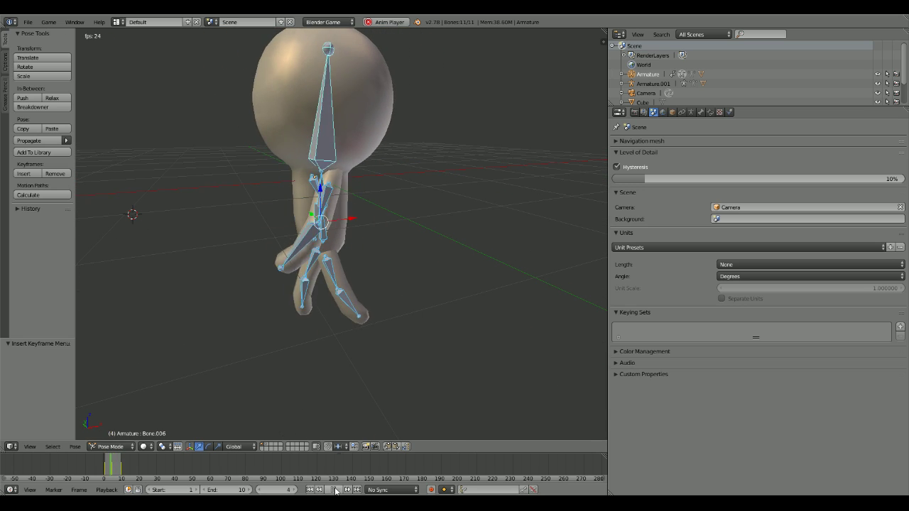
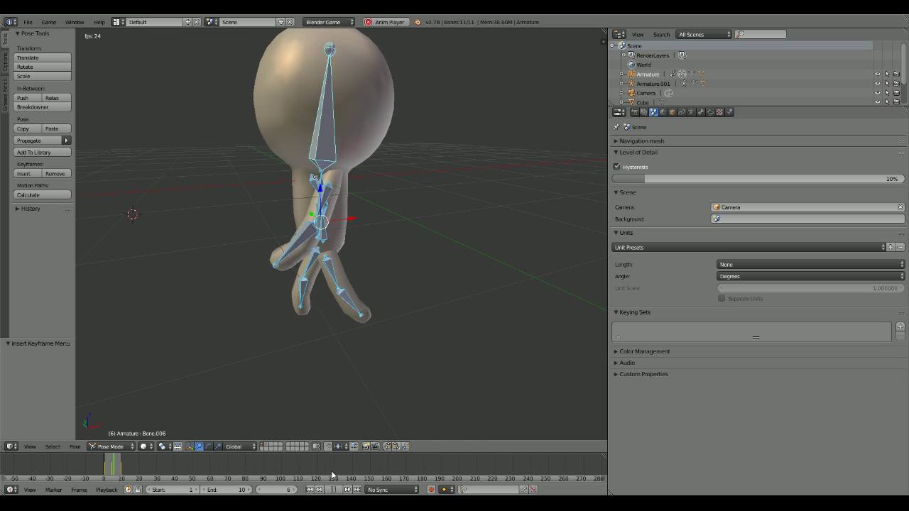
{"action": "middle_click_drag", "start_coordinate": [312, 284], "coordinate": [370, 234]}
{"action": "scroll", "coordinate": [370, 234], "scroll_direction": "up", "scroll_amount": 3}
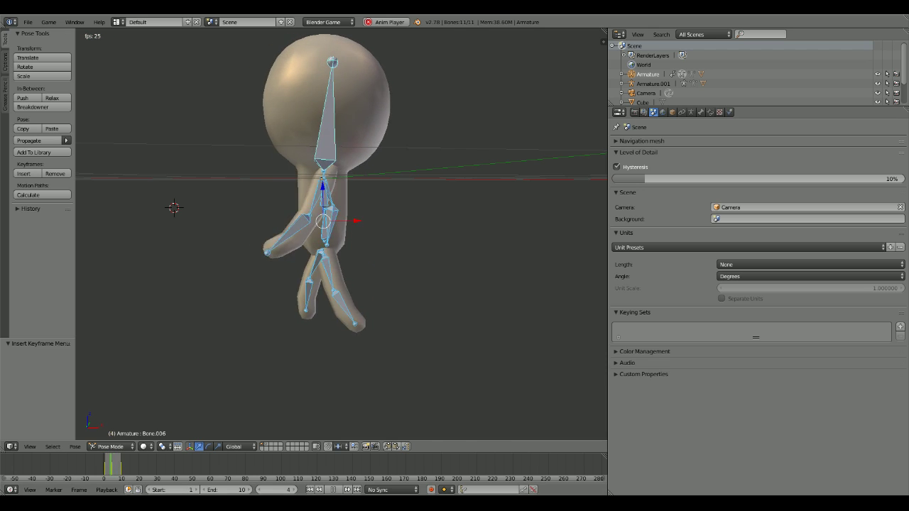
{"action": "left_click", "coordinate": [73, 447]}
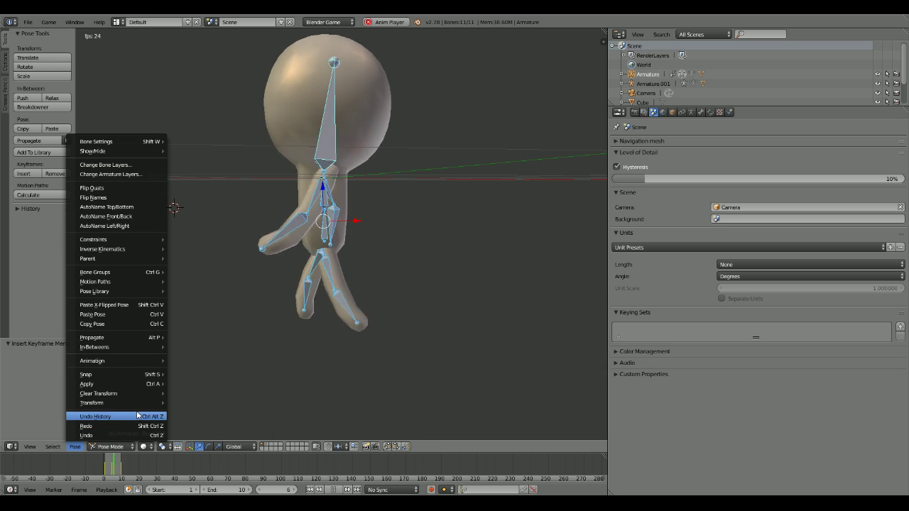
{"action": "mouse_move", "coordinate": [121, 361]}
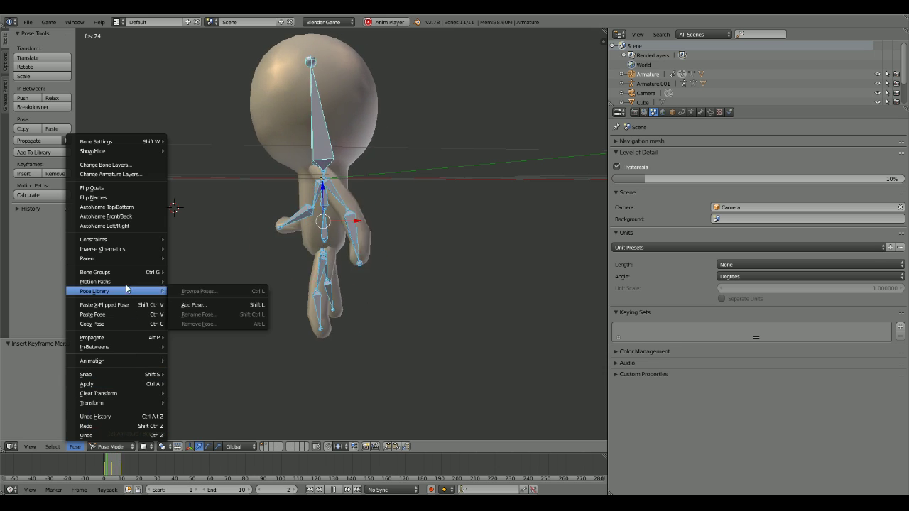
{"action": "mouse_move", "coordinate": [118, 251]}
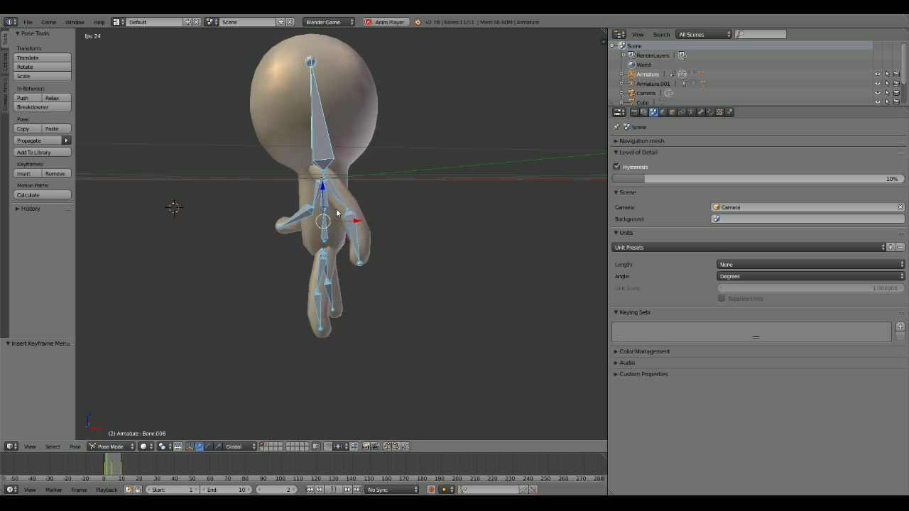
Step: Stop the playback, return to frame 5 and set the animation's end frame to 20
{"action": "scroll", "coordinate": [380, 206], "scroll_direction": "up", "scroll_amount": 5}
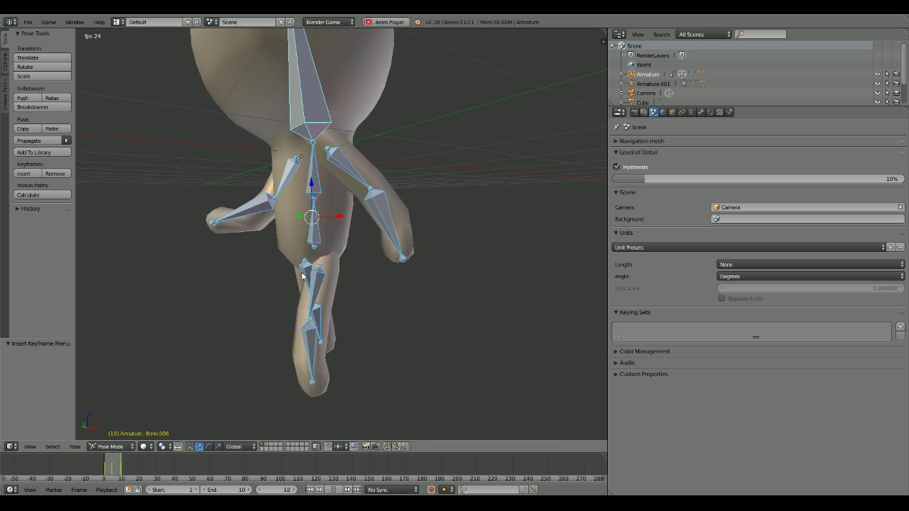
{"action": "key", "text": "alt+a"}
{"action": "left_click_drag", "start_coordinate": [116, 466], "coordinate": [111, 466]}
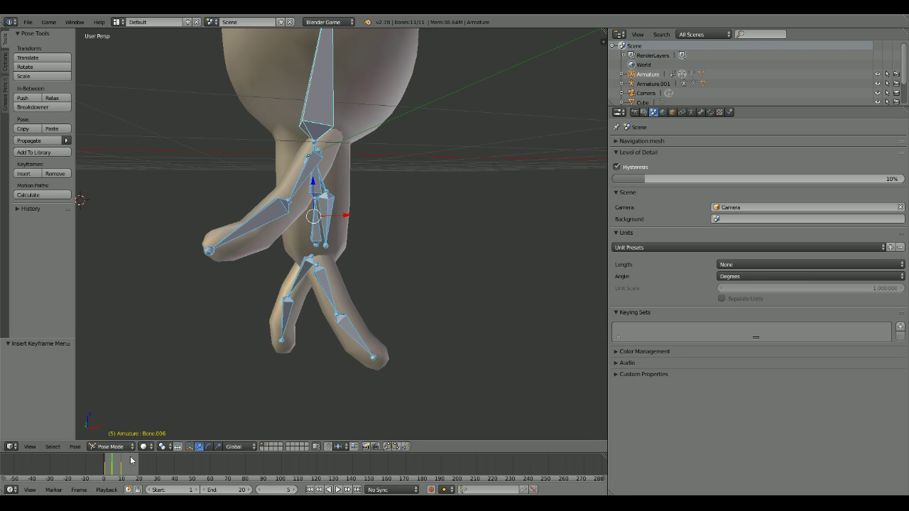
{"action": "left_click_drag", "start_coordinate": [130, 461], "coordinate": [121, 469]}
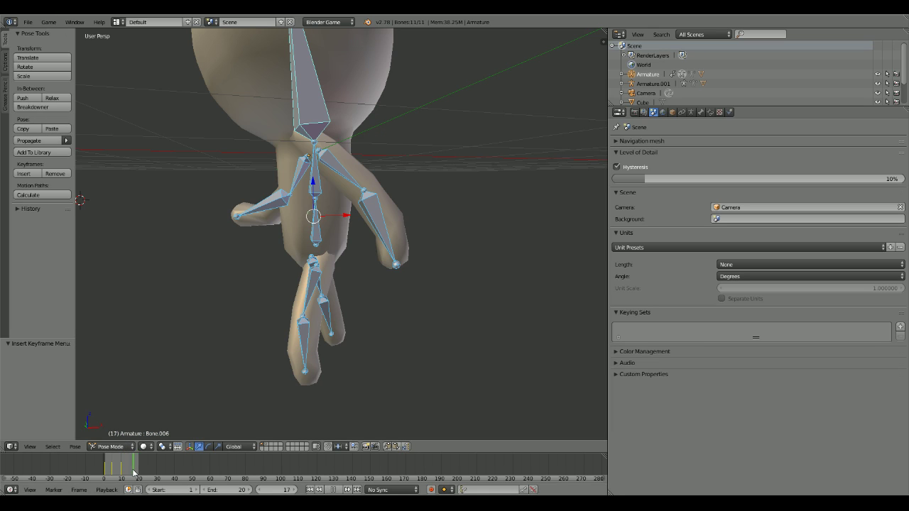
{"action": "mouse_move", "coordinate": [139, 470]}
{"action": "left_mouse_down"}
{"action": "mouse_move", "coordinate": [122, 463]}
{"action": "mouse_move", "coordinate": [140, 460]}
{"action": "left_mouse_up"}
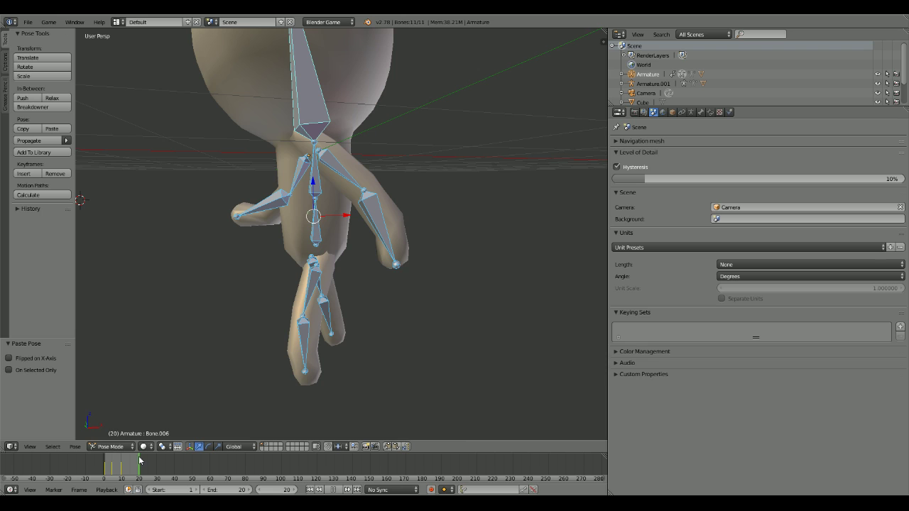
{"action": "mouse_move", "coordinate": [129, 460]}
{"action": "left_mouse_down"}
{"action": "mouse_move", "coordinate": [120, 460]}
{"action": "mouse_move", "coordinate": [139, 463]}
{"action": "left_mouse_up"}
{"action": "left_click", "coordinate": [26, 129]}
{"action": "left_click", "coordinate": [137, 463]}
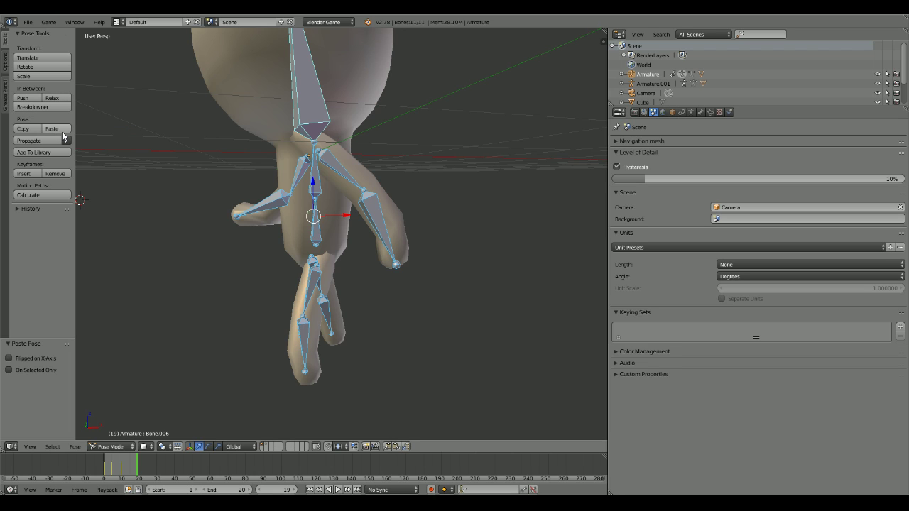
Step: Copy the pose of all bones at frame 10, paste it at frame 20 and insert a Whole Character keyframe there
{"action": "mouse_move", "coordinate": [129, 470]}
{"action": "left_mouse_down"}
{"action": "mouse_move", "coordinate": [141, 470]}
{"action": "mouse_move", "coordinate": [120, 470]}
{"action": "left_mouse_up"}
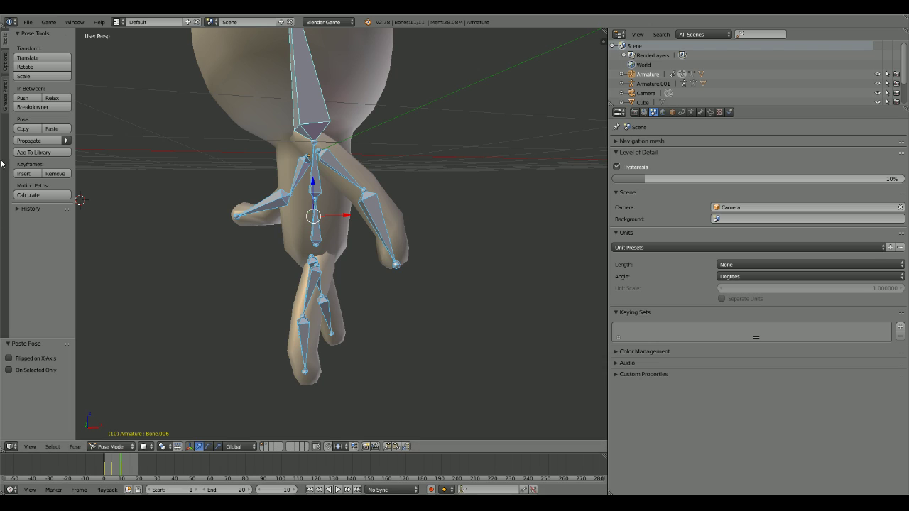
{"action": "left_click", "coordinate": [27, 130]}
{"action": "key", "text": "a"}
{"action": "key", "text": "a"}
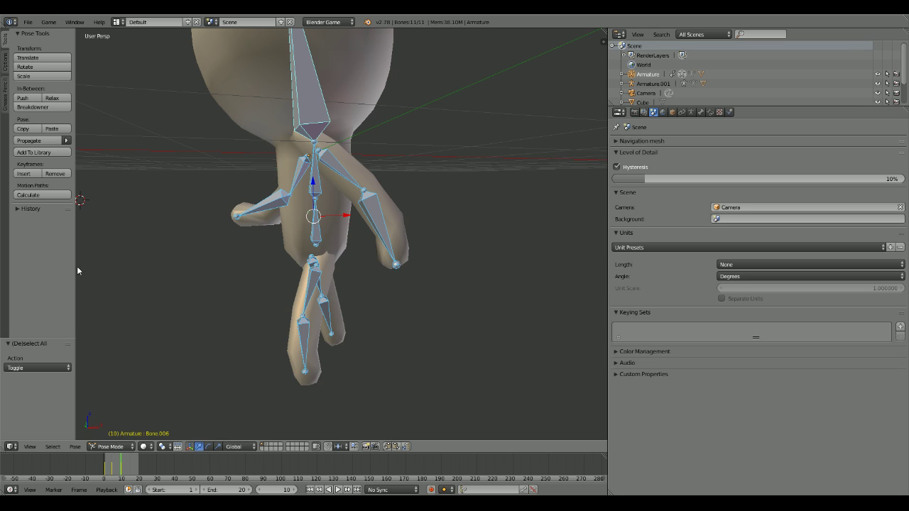
{"action": "left_click", "coordinate": [139, 466]}
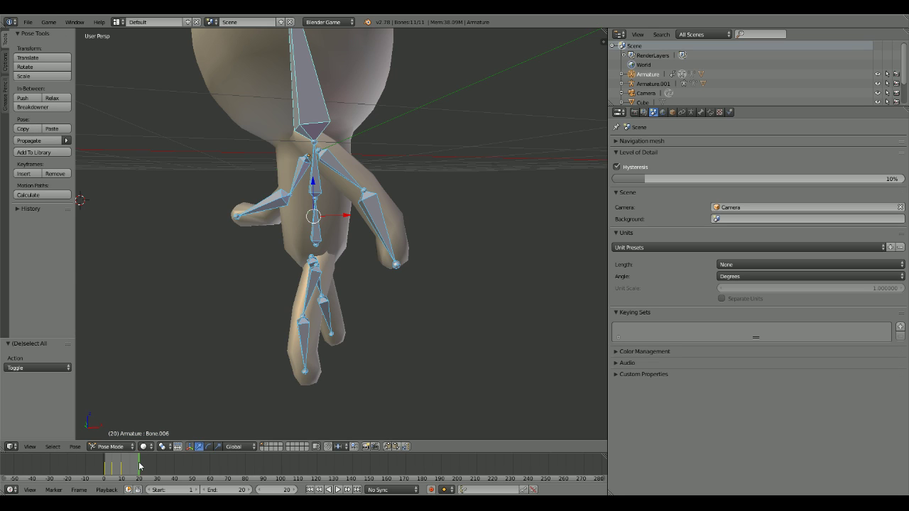
{"action": "left_click", "coordinate": [52, 129]}
{"action": "left_click", "coordinate": [134, 469]}
{"action": "left_click_drag", "start_coordinate": [135, 469], "coordinate": [140, 470]}
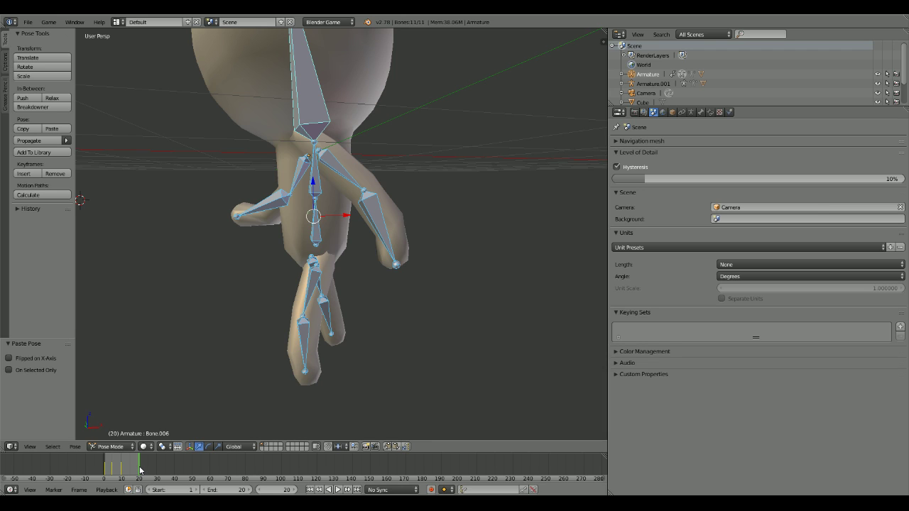
{"action": "key", "text": "i"}
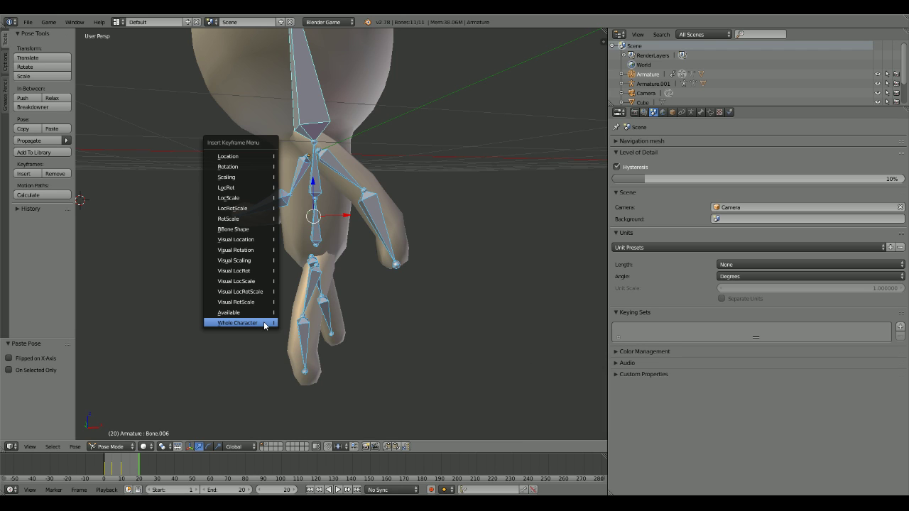
{"action": "left_click", "coordinate": [264, 322]}
Step: Delete the armature's keyframe at frame 10
{"action": "left_click_drag", "start_coordinate": [204, 466], "coordinate": [122, 469]}
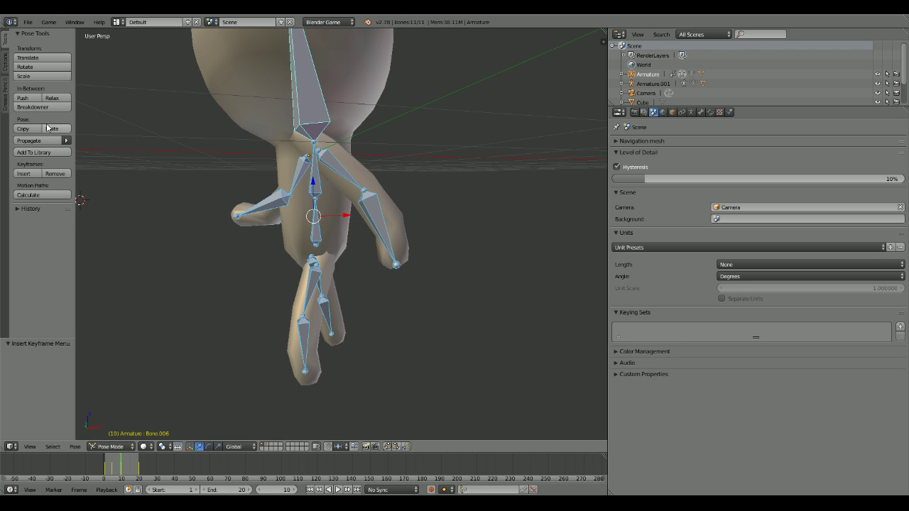
{"action": "left_click", "coordinate": [59, 175]}
{"action": "left_click", "coordinate": [59, 175]}
{"action": "left_click_drag", "start_coordinate": [121, 472], "coordinate": [113, 475]}
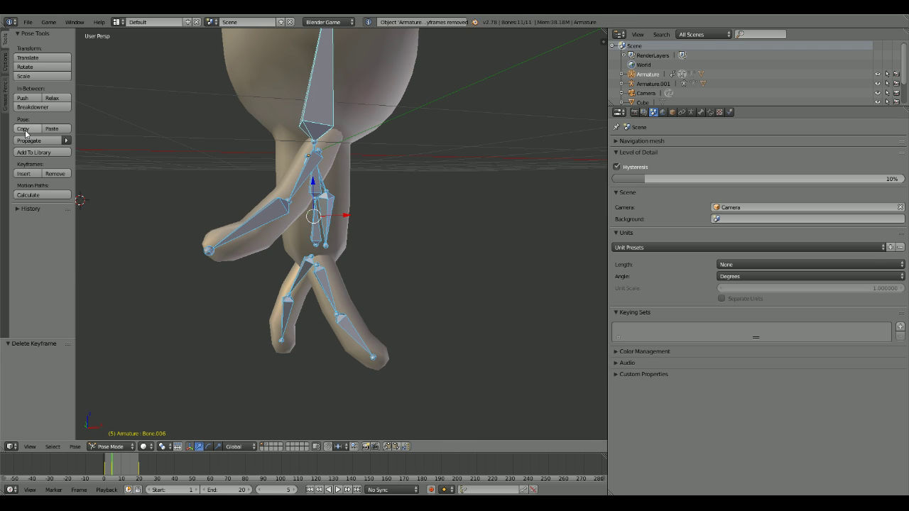
{"action": "left_click_drag", "start_coordinate": [113, 474], "coordinate": [121, 474]}
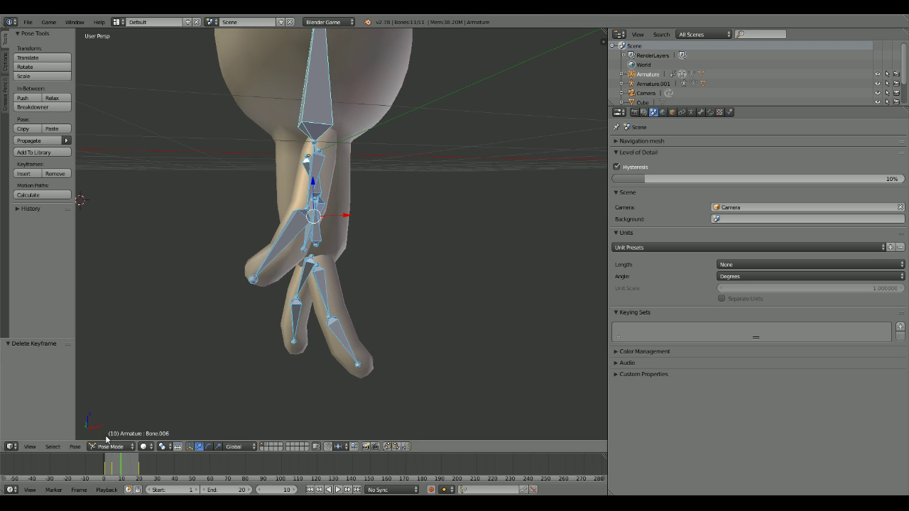
{"action": "left_click", "coordinate": [52, 128]}
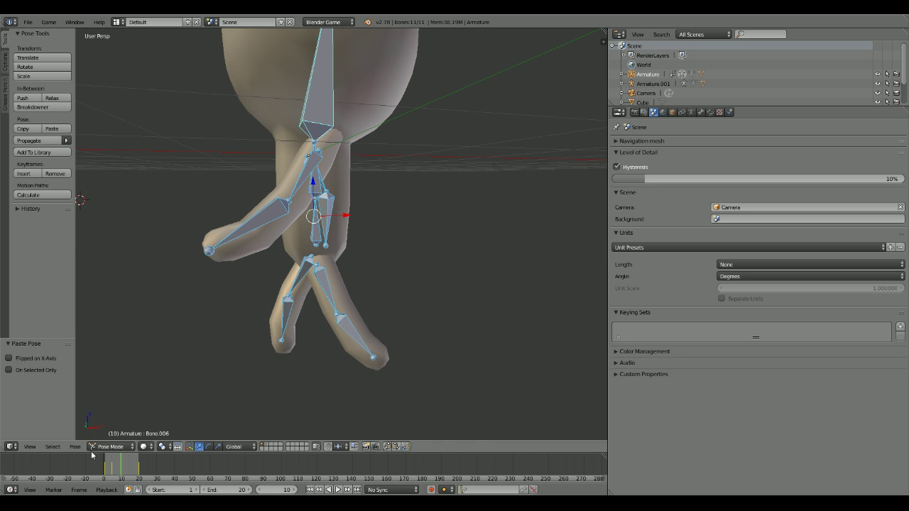
{"action": "left_click", "coordinate": [114, 469]}
{"action": "left_click", "coordinate": [113, 469]}
{"action": "left_click", "coordinate": [48, 173]}
{"action": "left_click", "coordinate": [48, 172]}
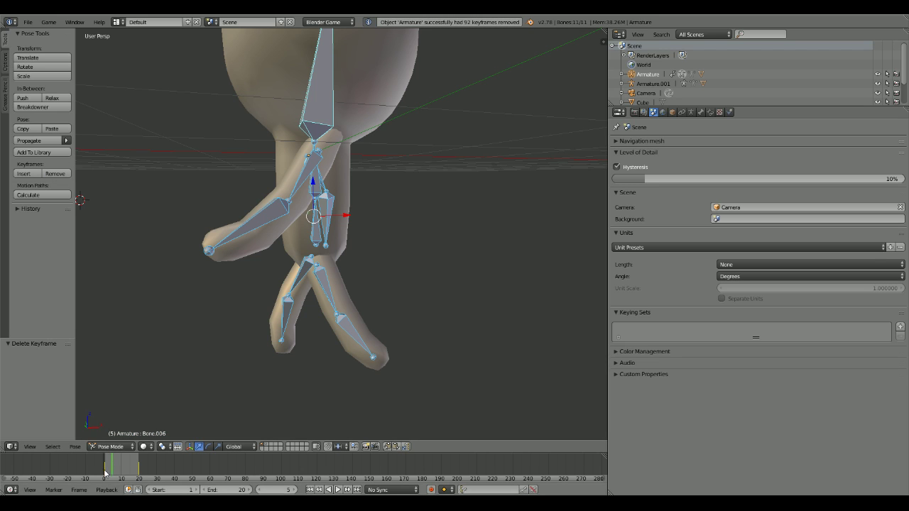
{"action": "left_click_drag", "start_coordinate": [112, 469], "coordinate": [130, 467]}
{"action": "key", "text": "ctrl+z"}
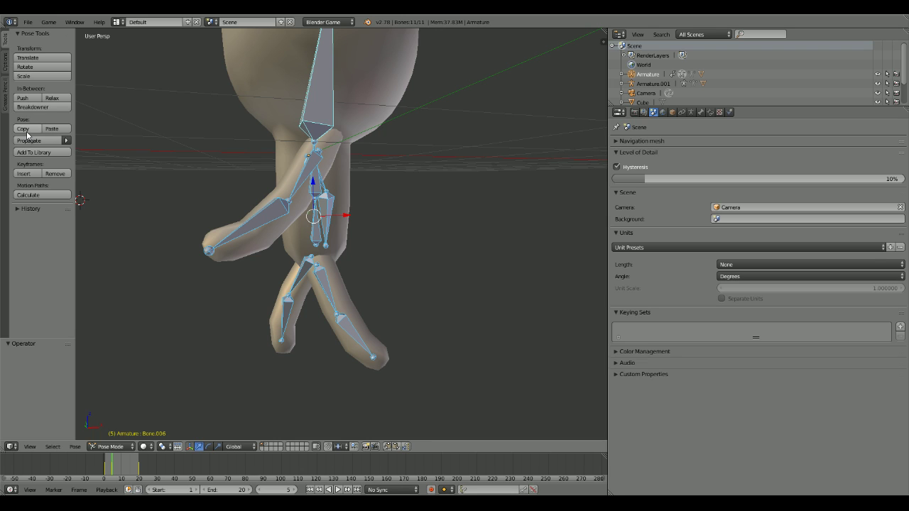
Step: Paste the copied frame 5 pose at frame 10 and insert a keyframe for all bones
{"action": "left_click", "coordinate": [120, 460]}
{"action": "left_click", "coordinate": [121, 464]}
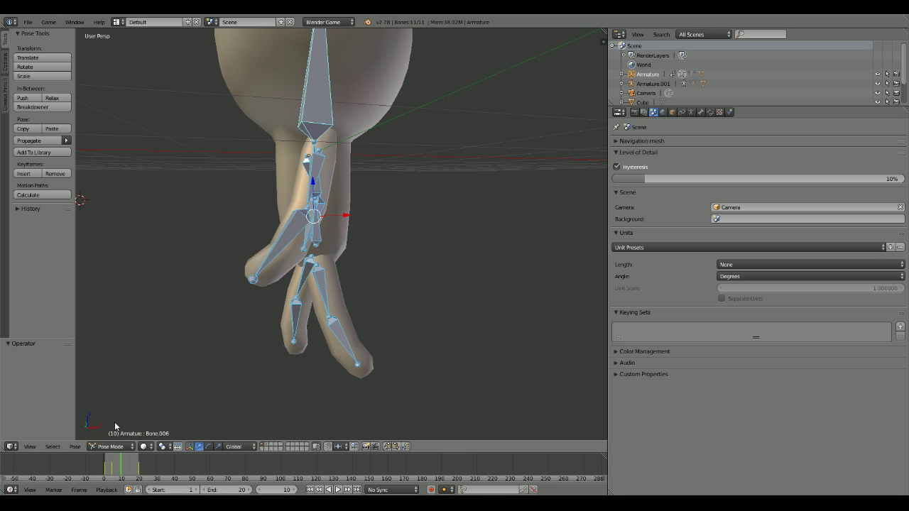
{"action": "left_click", "coordinate": [54, 130]}
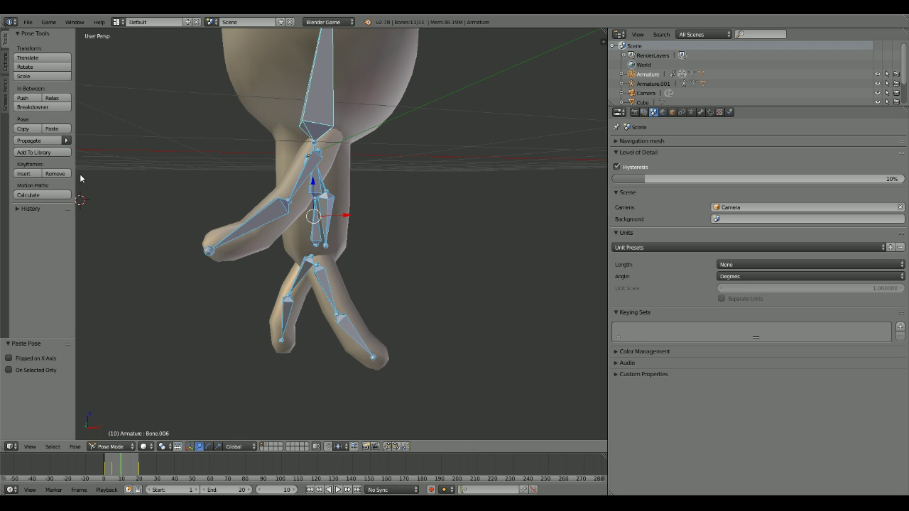
{"action": "key", "text": "i"}
{"action": "left_click", "coordinate": [306, 234]}
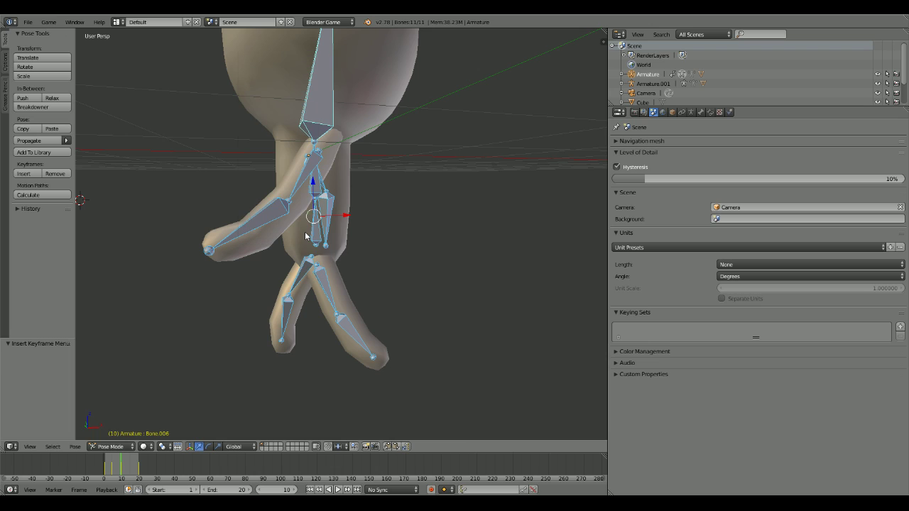
Step: Delete the armature's keyframe at frame 5
{"action": "left_click", "coordinate": [112, 465]}
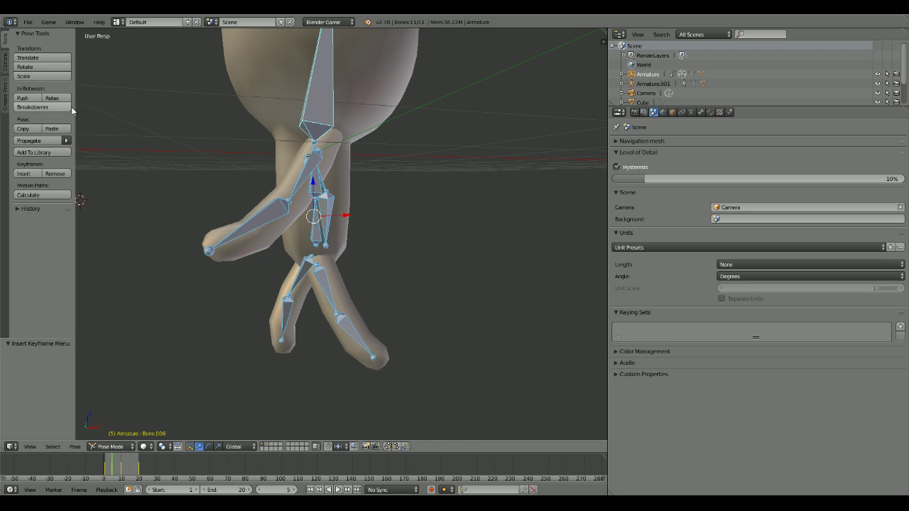
{"action": "left_click", "coordinate": [55, 174]}
{"action": "left_click", "coordinate": [55, 177]}
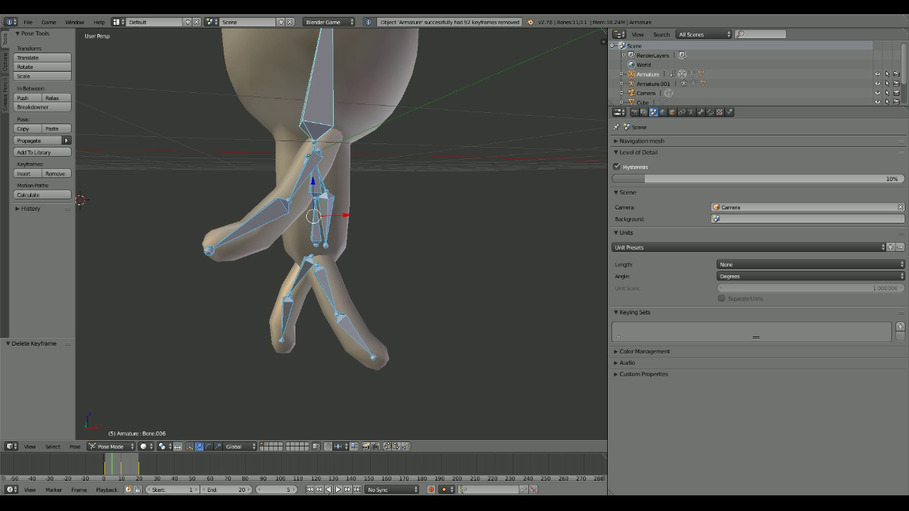
Step: Play the 20-frame walk animation, examine the movement from several sides, and stop playback at frame 1
{"action": "left_click", "coordinate": [338, 489]}
{"action": "scroll", "coordinate": [328, 242], "scroll_direction": "down", "scroll_amount": 4}
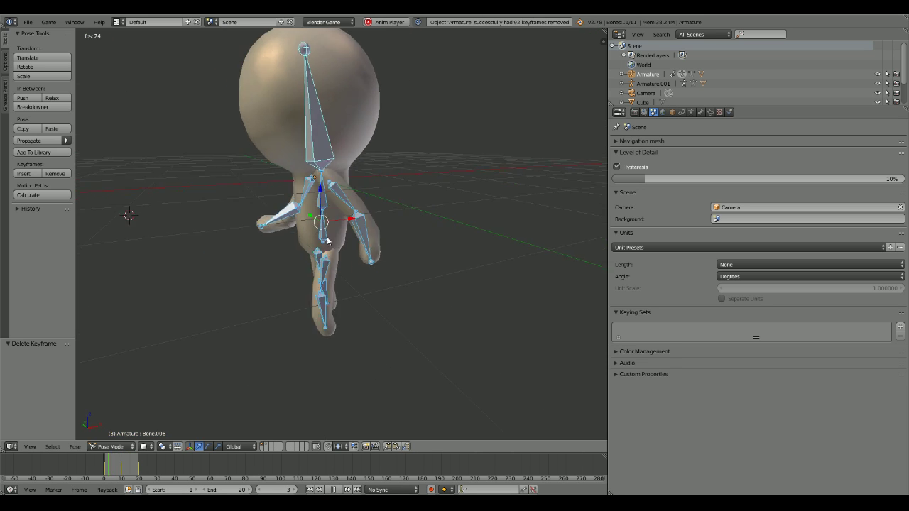
{"action": "mouse_move", "coordinate": [327, 241]}
{"action": "middle_mouse_down"}
{"action": "mouse_move", "coordinate": [491, 238]}
{"action": "mouse_move", "coordinate": [322, 253]}
{"action": "middle_mouse_up"}
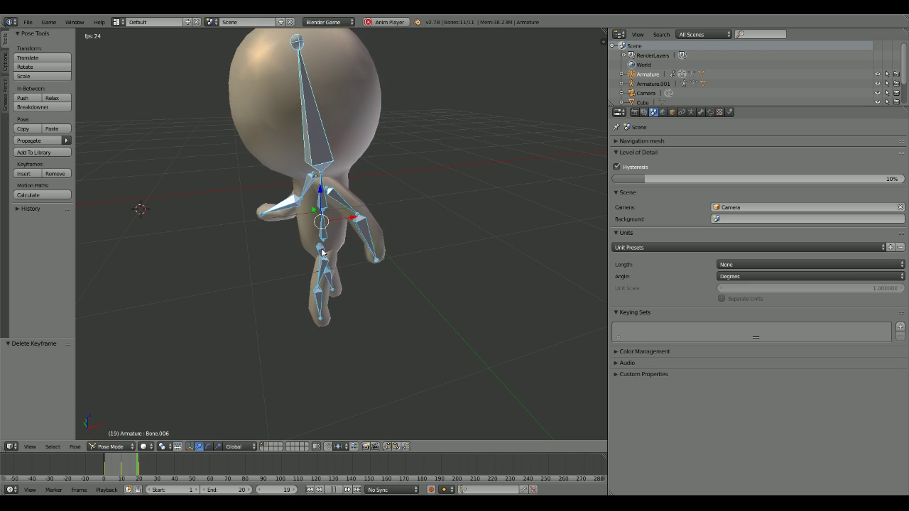
{"action": "middle_click_drag", "start_coordinate": [322, 254], "coordinate": [181, 212]}
{"action": "scroll", "coordinate": [286, 264], "scroll_direction": "up", "scroll_amount": 3}
{"action": "scroll", "coordinate": [478, 268], "scroll_direction": "down", "scroll_amount": 2}
{"action": "scroll", "coordinate": [367, 213], "scroll_direction": "down", "scroll_amount": 2}
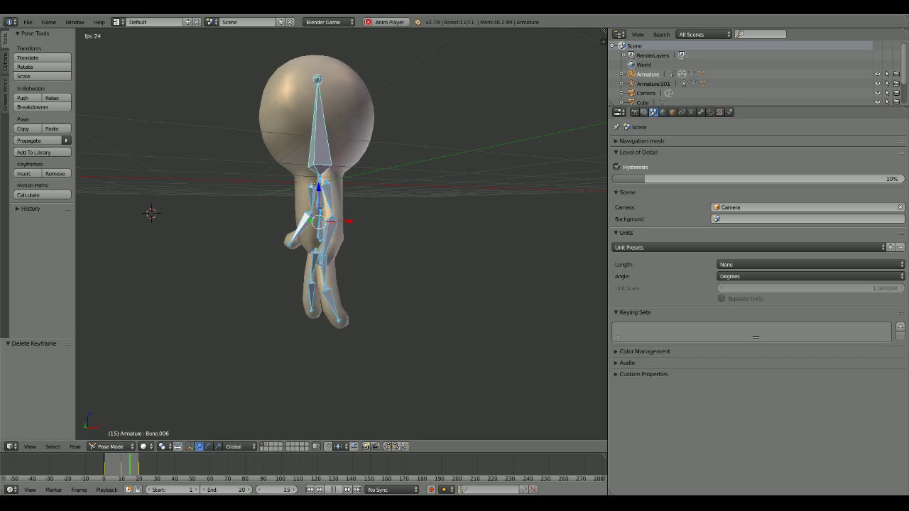
{"action": "left_click", "coordinate": [337, 491]}
{"action": "left_click", "coordinate": [317, 490]}
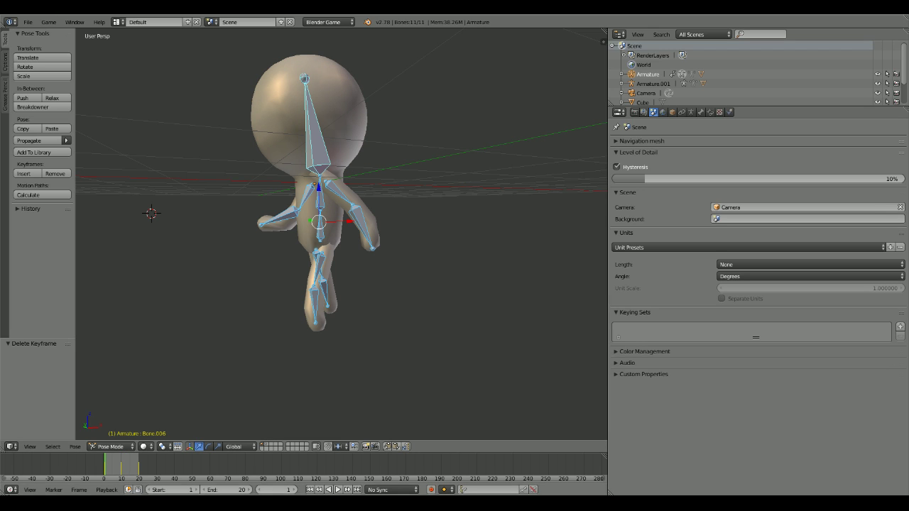
Step: Change the timeline area to the Dope Sheet editor and enlarge it to show all the bone channels
{"action": "left_click", "coordinate": [11, 491]}
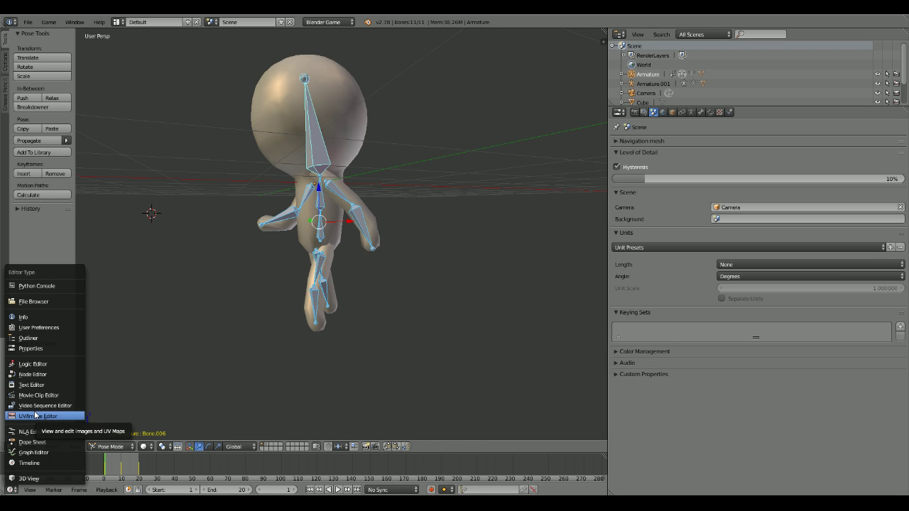
{"action": "left_click", "coordinate": [39, 443]}
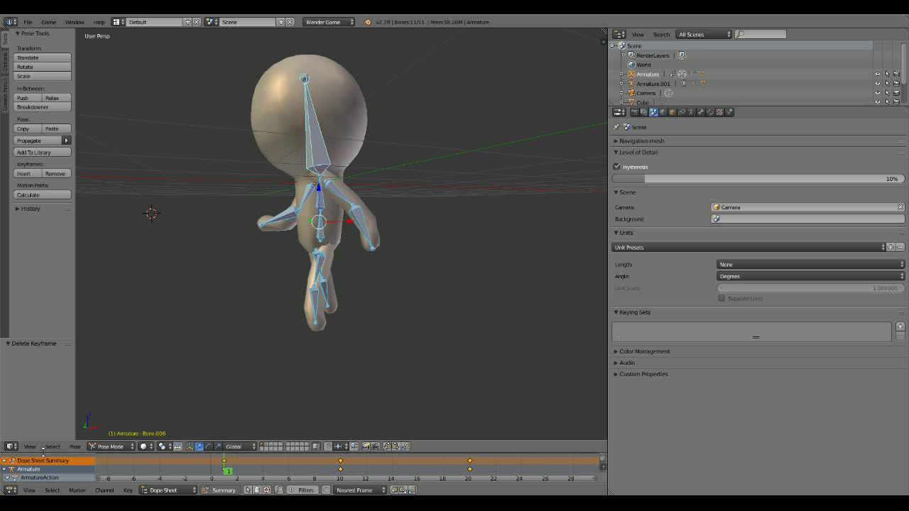
{"action": "left_click_drag", "start_coordinate": [48, 454], "coordinate": [32, 163]}
{"action": "left_click_drag", "start_coordinate": [43, 287], "coordinate": [34, 173]}
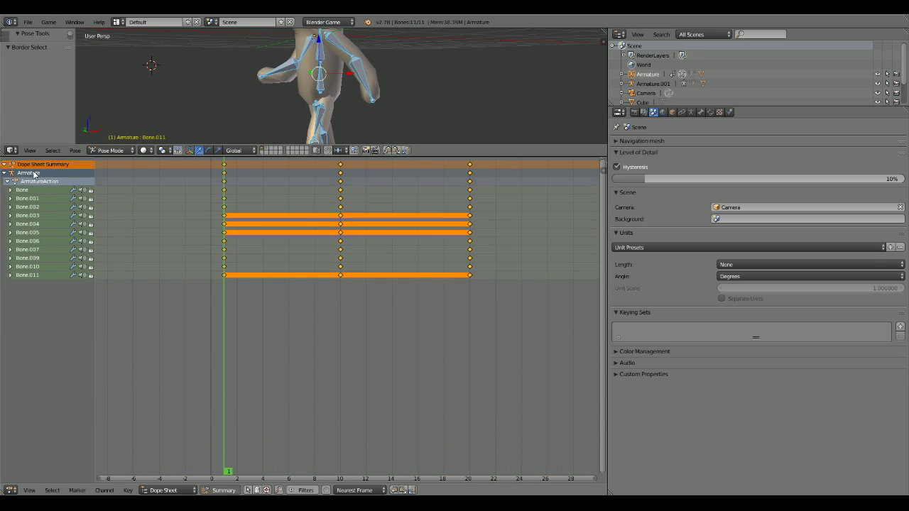
Step: Rename the armature's action as Walk Cycle
{"action": "double_click", "coordinate": [33, 182]}
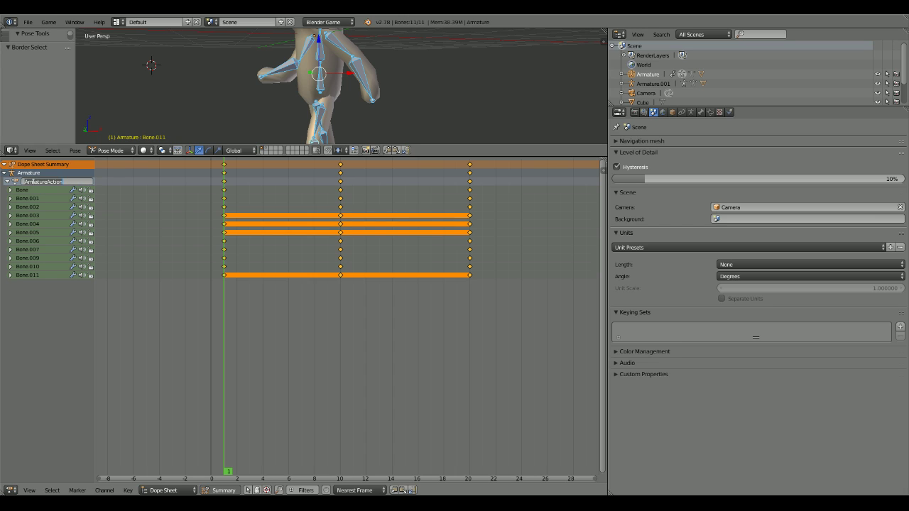
{"action": "key", "text": "BackSpace"}
{"action": "type", "text": "Walk Cycle"}
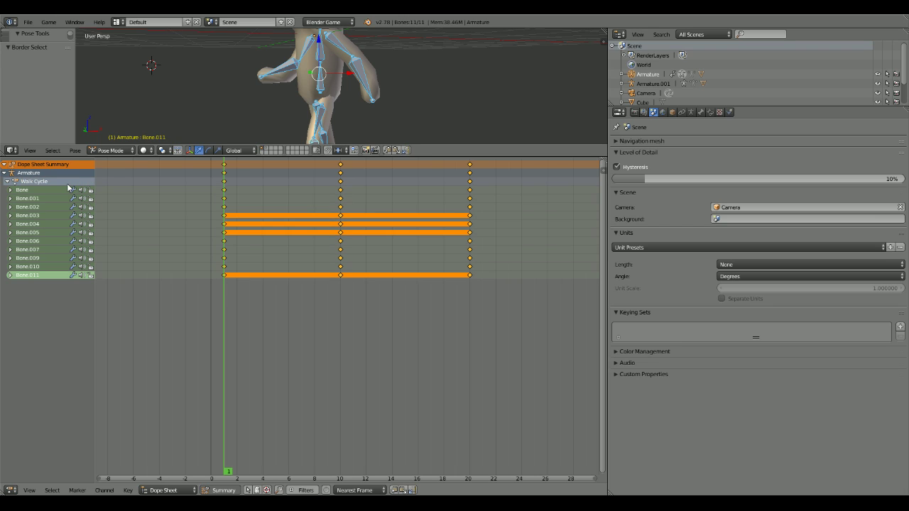
{"action": "key", "text": "Return"}
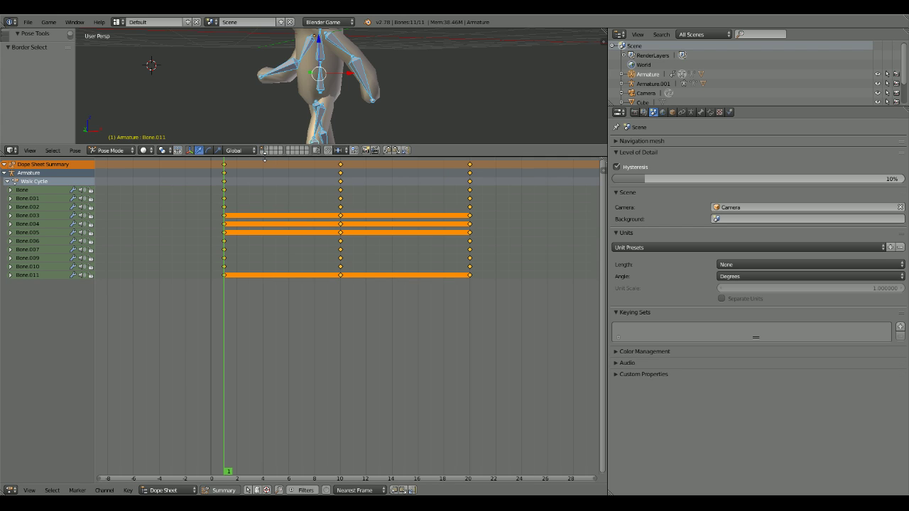
Step: Reduce the Dope Sheet's height to enlarge the 3D view and collapse the bone channels under the Walk Cycle action
{"action": "left_click_drag", "start_coordinate": [267, 146], "coordinate": [269, 305]}
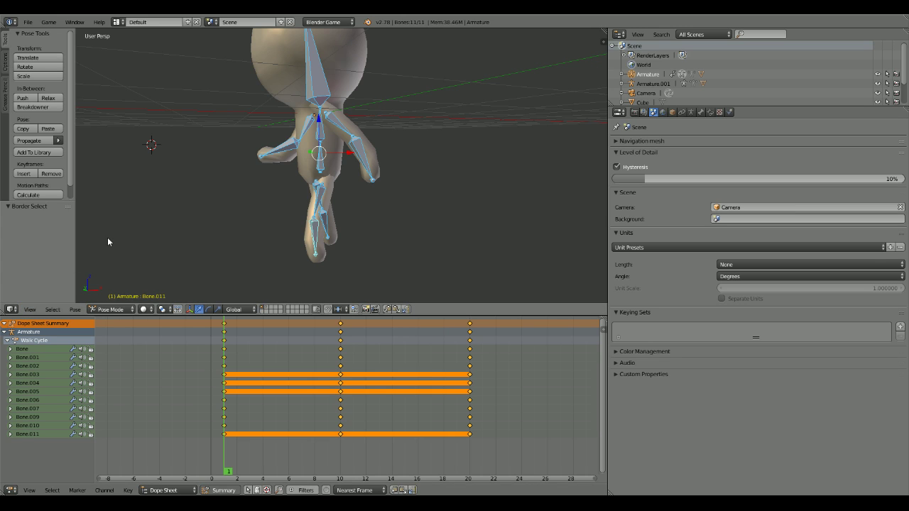
{"action": "middle_click_drag", "start_coordinate": [108, 242], "coordinate": [203, 250]}
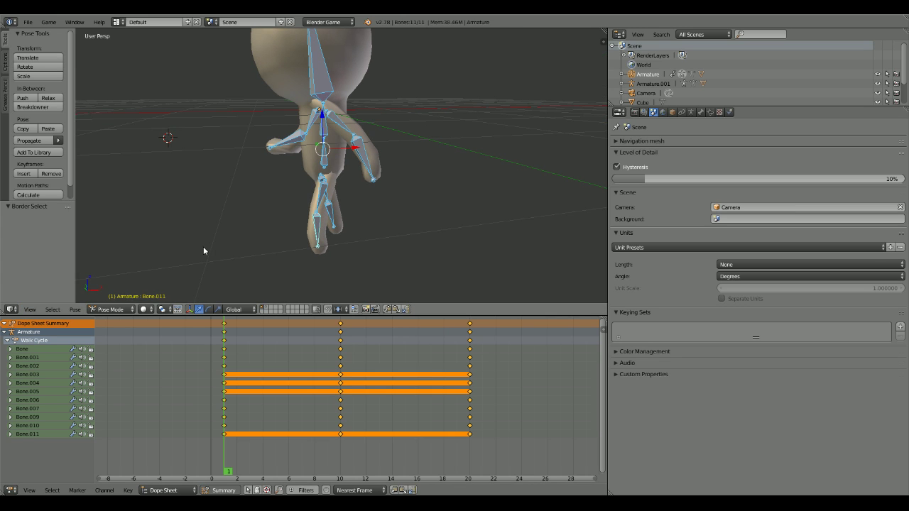
{"action": "left_click", "coordinate": [7, 341]}
{"action": "middle_click_drag", "start_coordinate": [79, 296], "coordinate": [290, 196]}
Step: View the armature's rest pose in Edit Mode and return to Pose Mode
{"action": "left_click", "coordinate": [110, 310]}
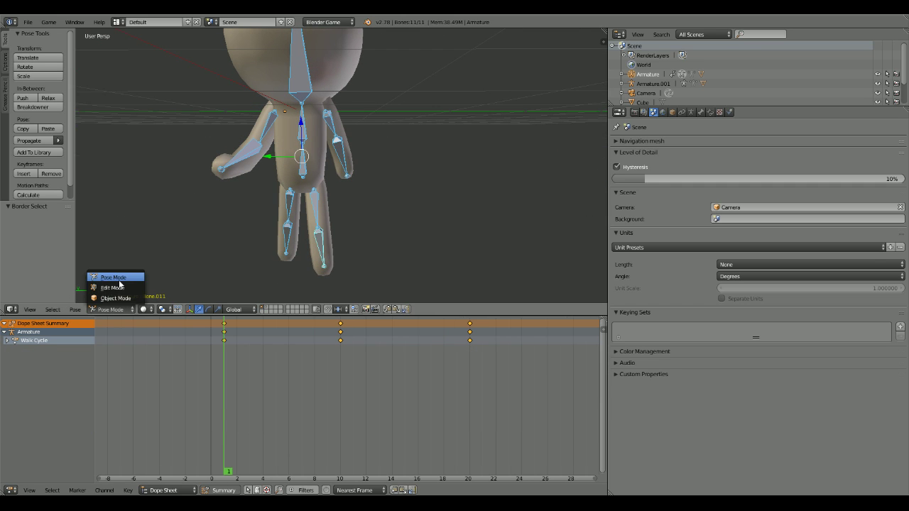
{"action": "left_click", "coordinate": [113, 288]}
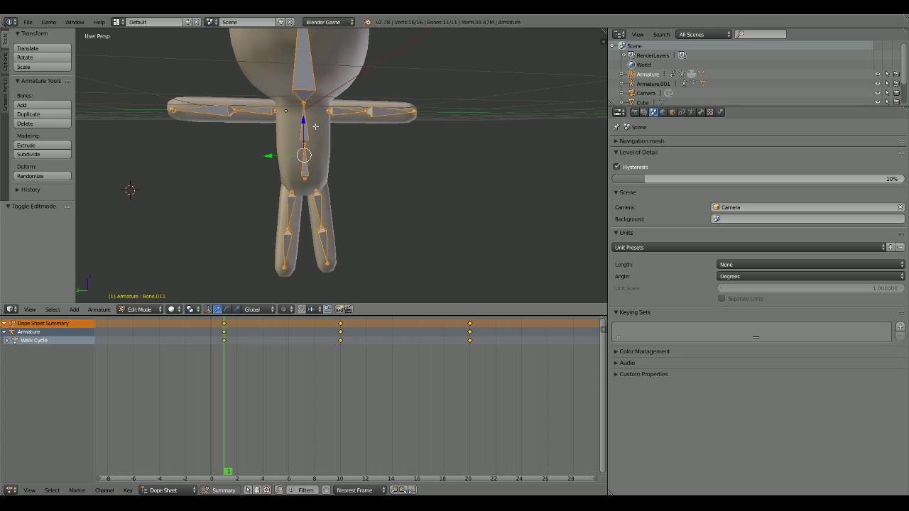
{"action": "left_click", "coordinate": [151, 309]}
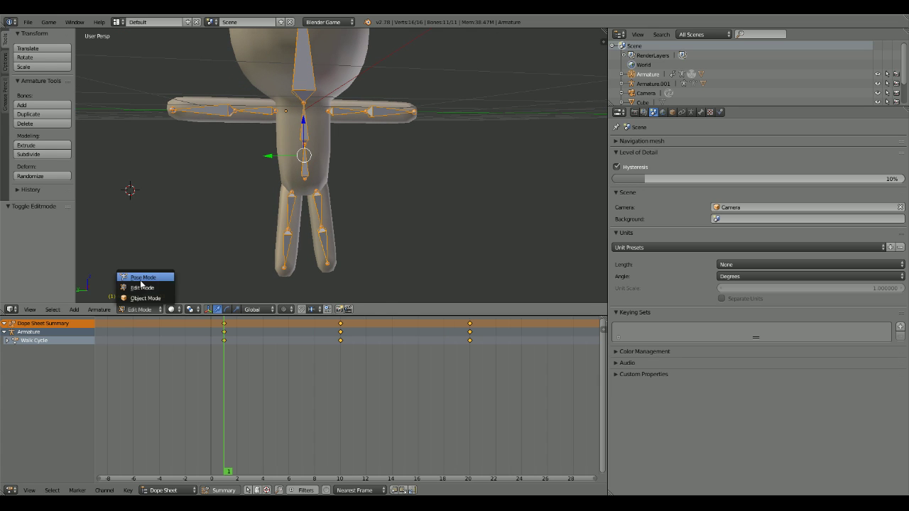
{"action": "left_click", "coordinate": [142, 278]}
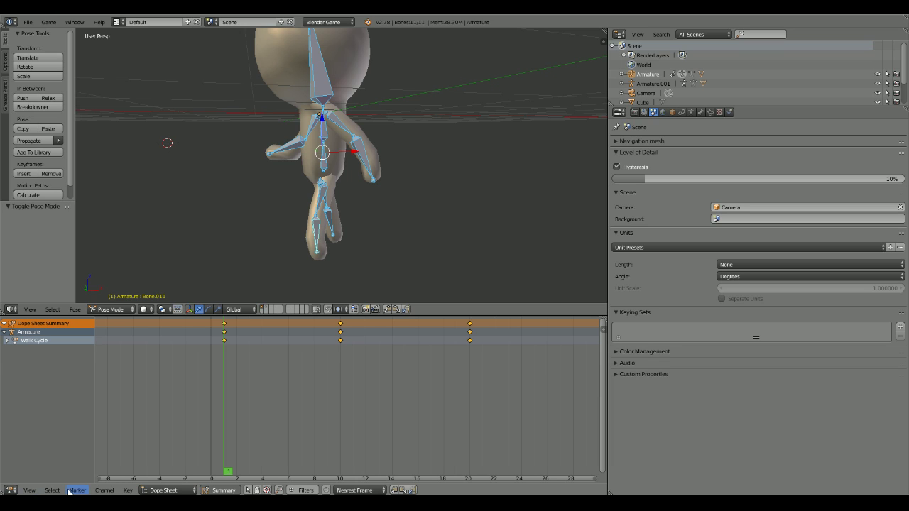
{"action": "left_click", "coordinate": [74, 310]}
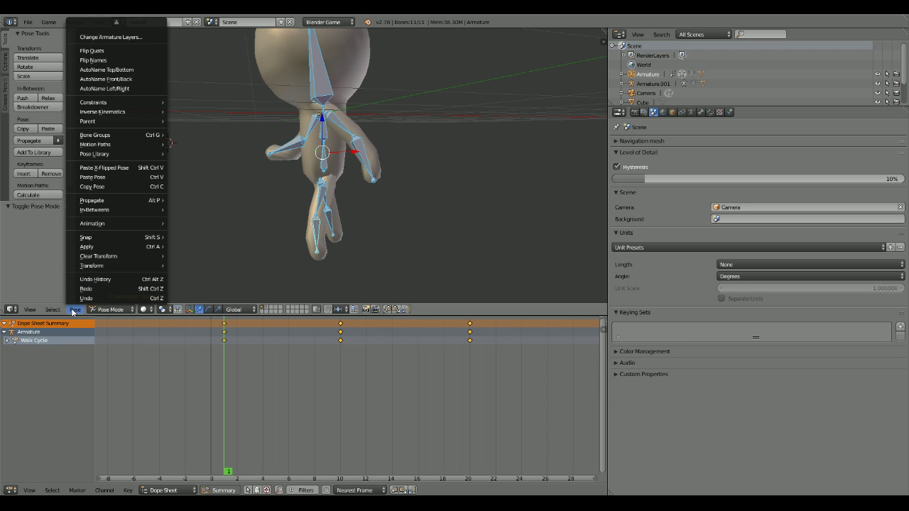
{"action": "left_click", "coordinate": [74, 310]}
{"action": "left_click", "coordinate": [74, 310]}
{"action": "left_click", "coordinate": [74, 311]}
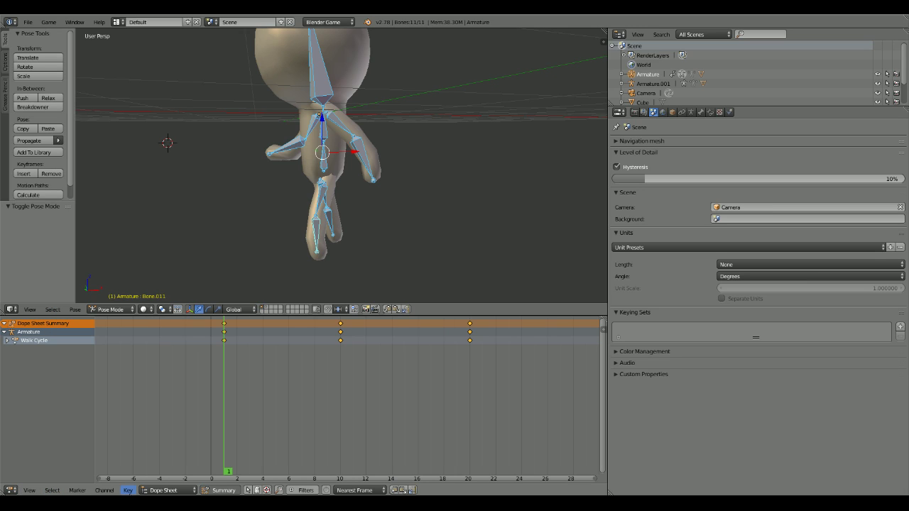
{"action": "left_click", "coordinate": [159, 491]}
{"action": "left_click", "coordinate": [366, 490]}
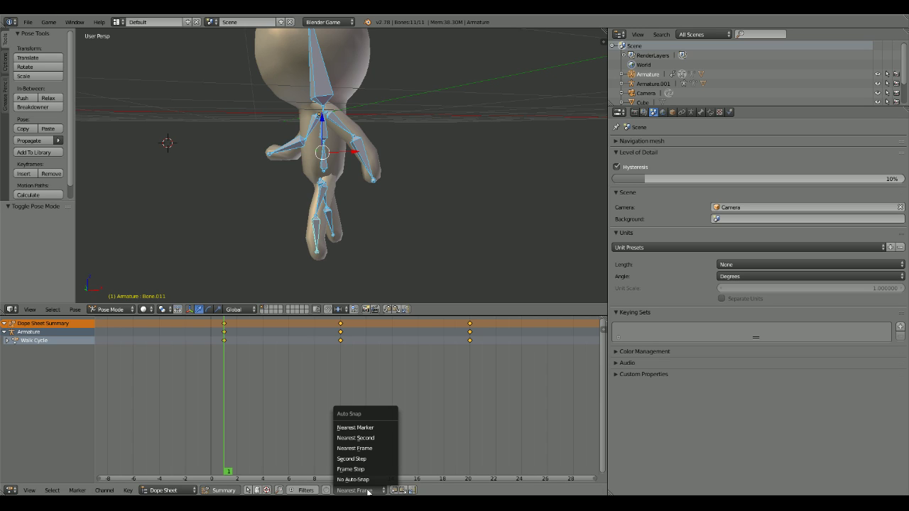
{"action": "left_click", "coordinate": [367, 491]}
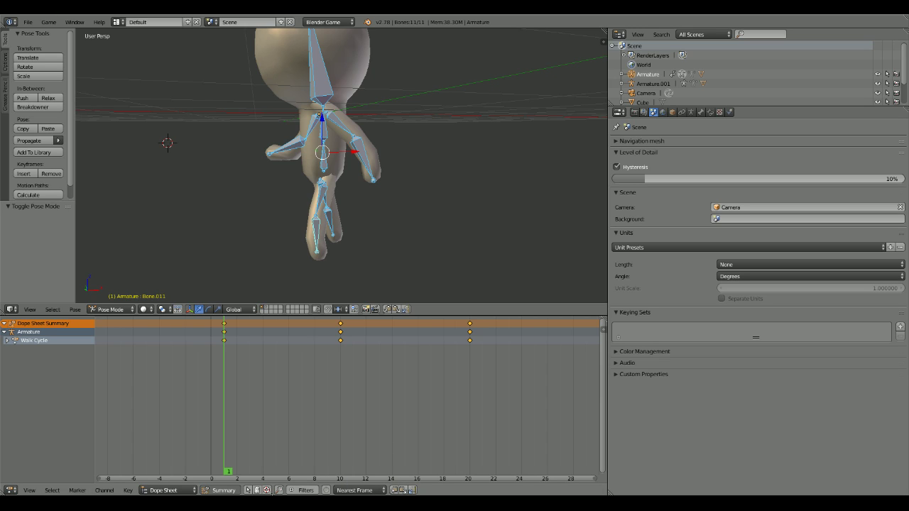
{"action": "left_click", "coordinate": [38, 491]}
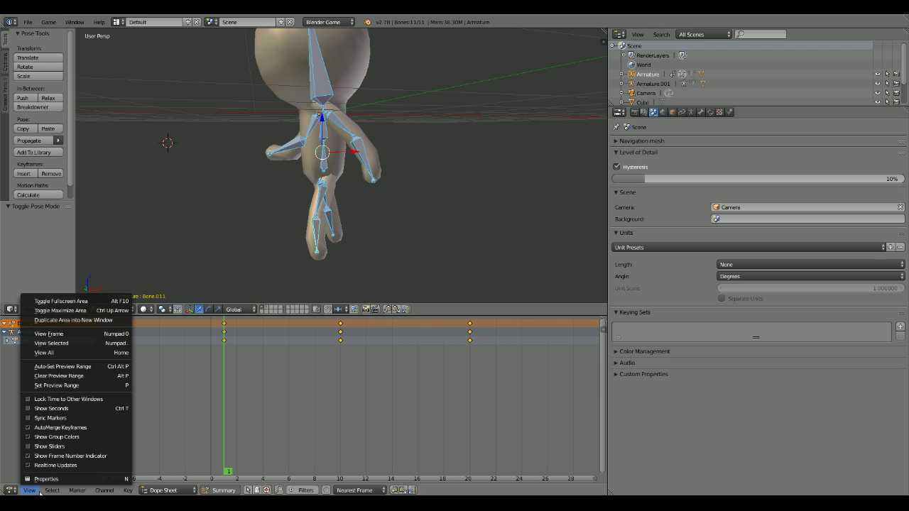
{"action": "left_click", "coordinate": [40, 491]}
{"action": "left_click", "coordinate": [52, 490]}
{"action": "left_click", "coordinate": [52, 490]}
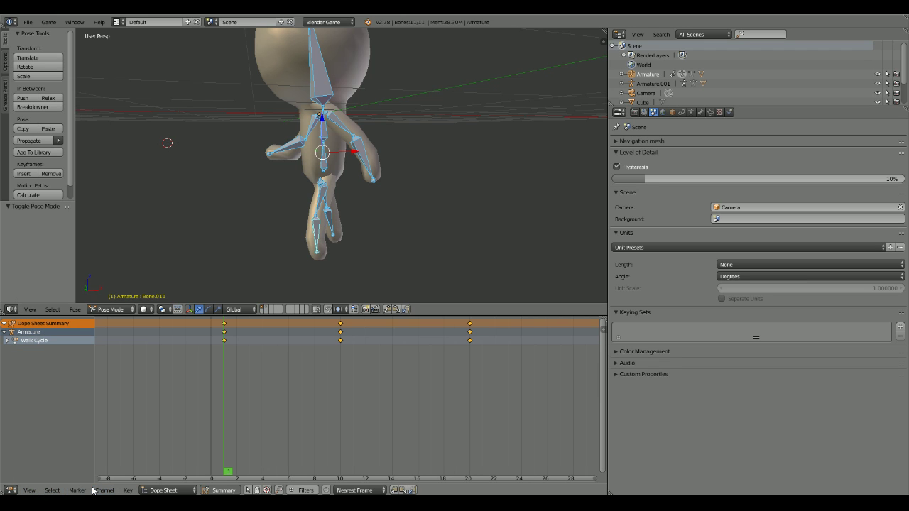
{"action": "left_click", "coordinate": [78, 490]}
{"action": "left_click", "coordinate": [78, 490]}
{"action": "left_click", "coordinate": [102, 490]}
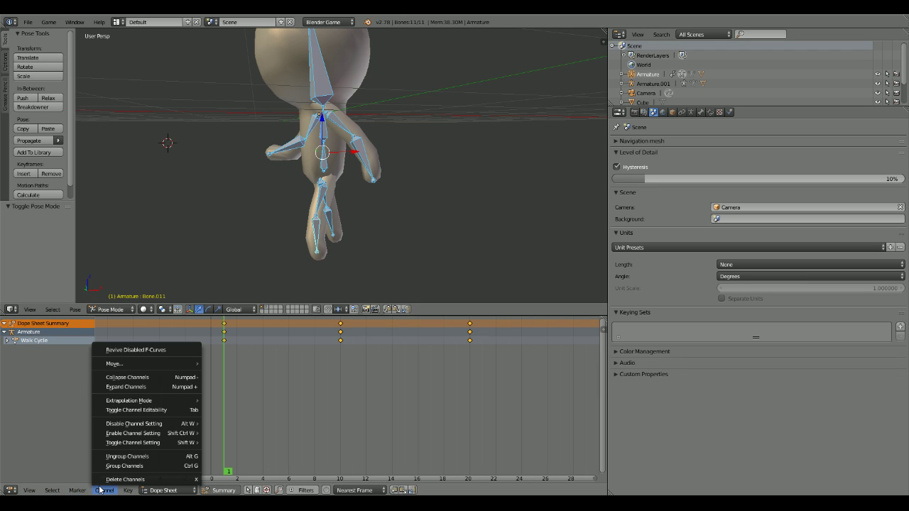
Step: Try adding a time marker at frame 1 of the Dope Sheet and undo it
{"action": "mouse_move", "coordinate": [77, 490]}
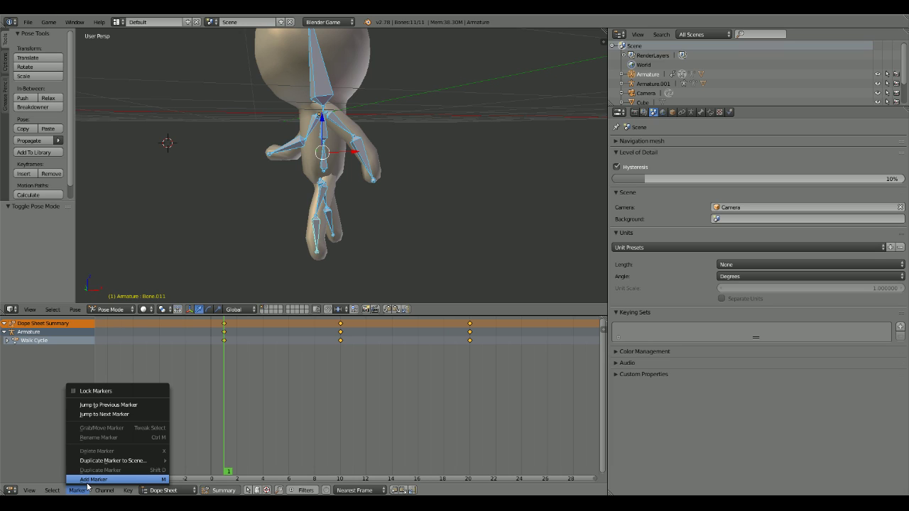
{"action": "left_click", "coordinate": [88, 480]}
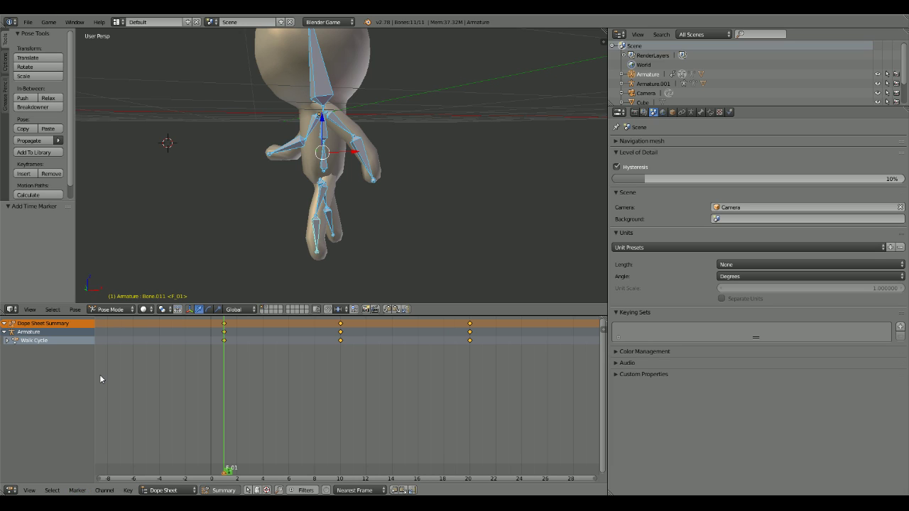
{"action": "key", "text": "ctrl+z"}
{"action": "left_click", "coordinate": [10, 490]}
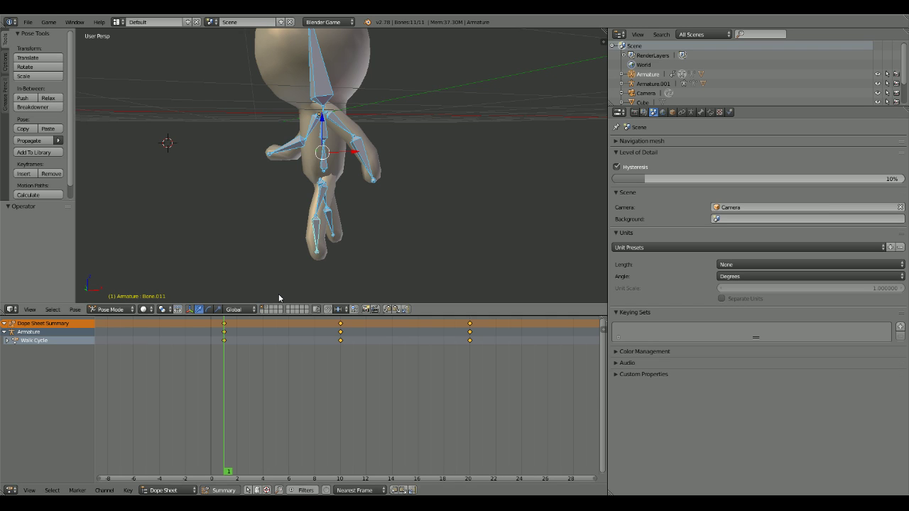
Step: Try rotating the lower spine bone of the armature and undo the rotation
{"action": "right_click", "coordinate": [322, 169]}
{"action": "key", "text": "r"}
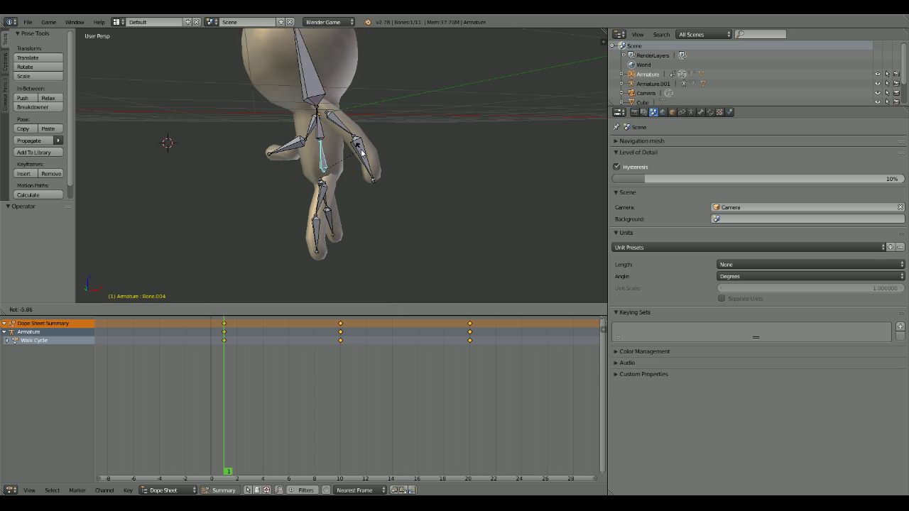
{"action": "left_click", "coordinate": [314, 154]}
{"action": "key", "text": "ctrl+z"}
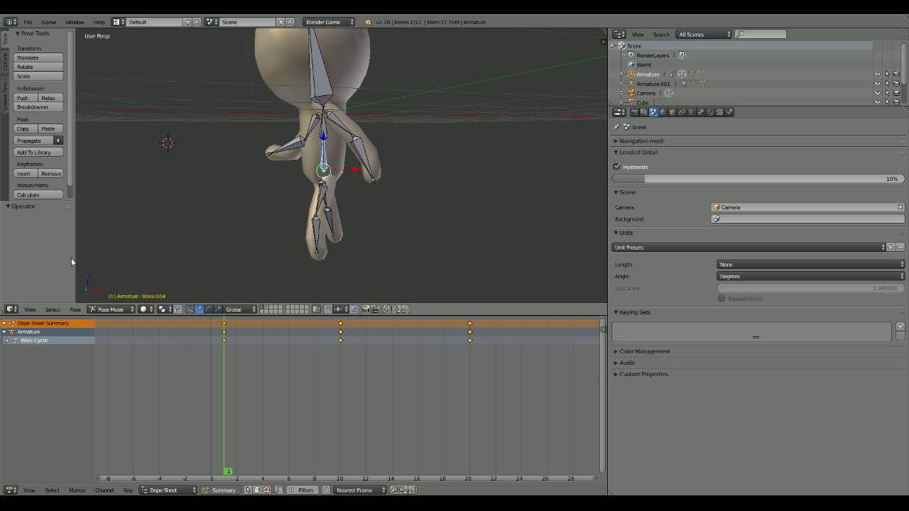
{"action": "double_click", "coordinate": [4, 331]}
{"action": "left_click", "coordinate": [3, 332]}
{"action": "left_click", "coordinate": [4, 332]}
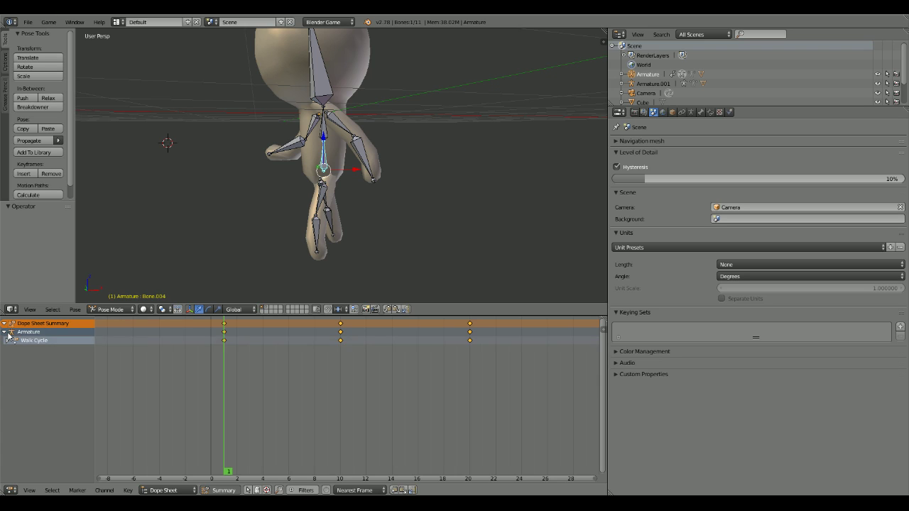
{"action": "double_click", "coordinate": [4, 332]}
{"action": "left_click", "coordinate": [3, 332]}
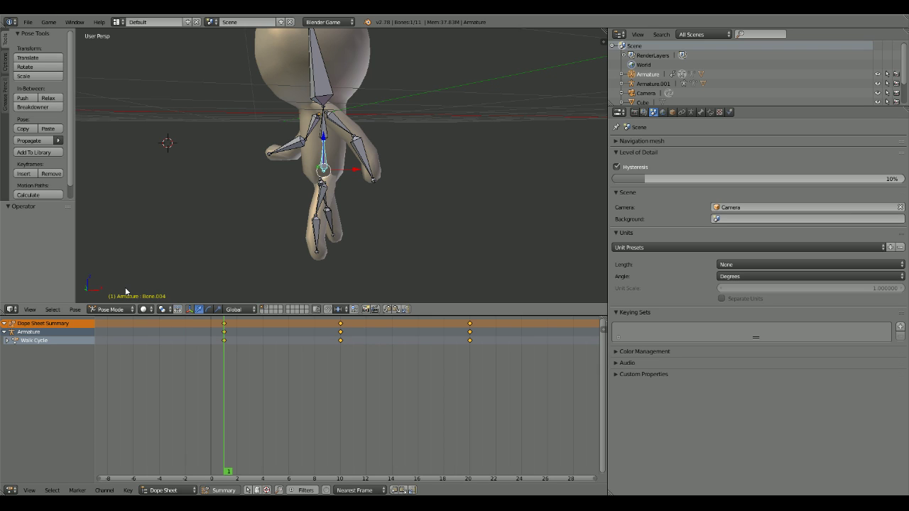
{"action": "double_click", "coordinate": [32, 332]}
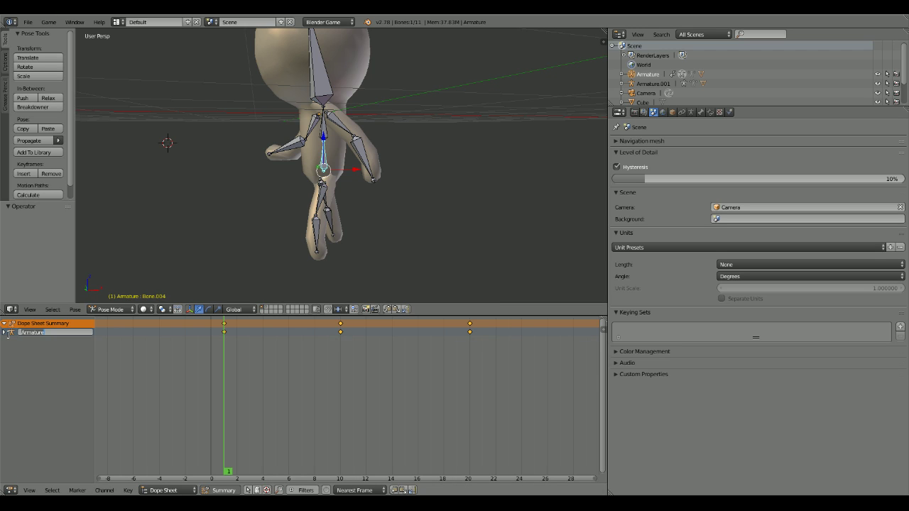
{"action": "left_click", "coordinate": [4, 332]}
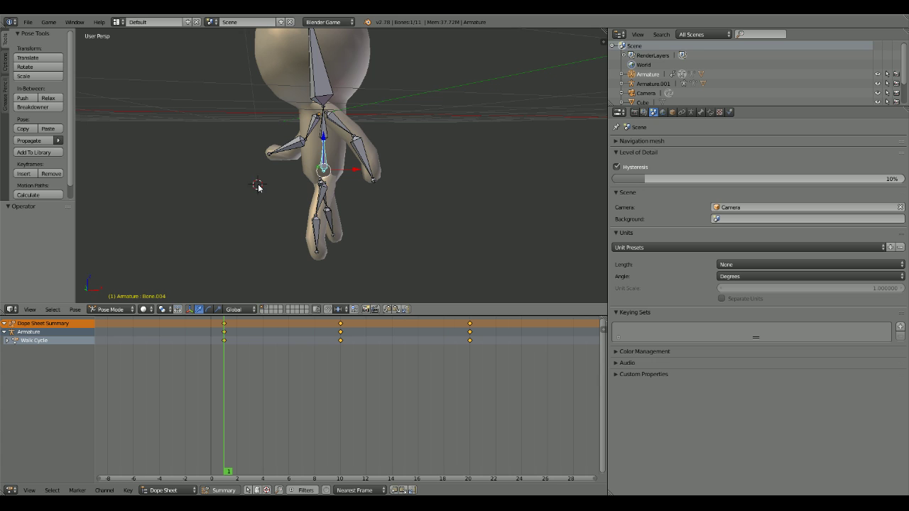
{"action": "middle_click_drag", "start_coordinate": [260, 187], "coordinate": [195, 184]}
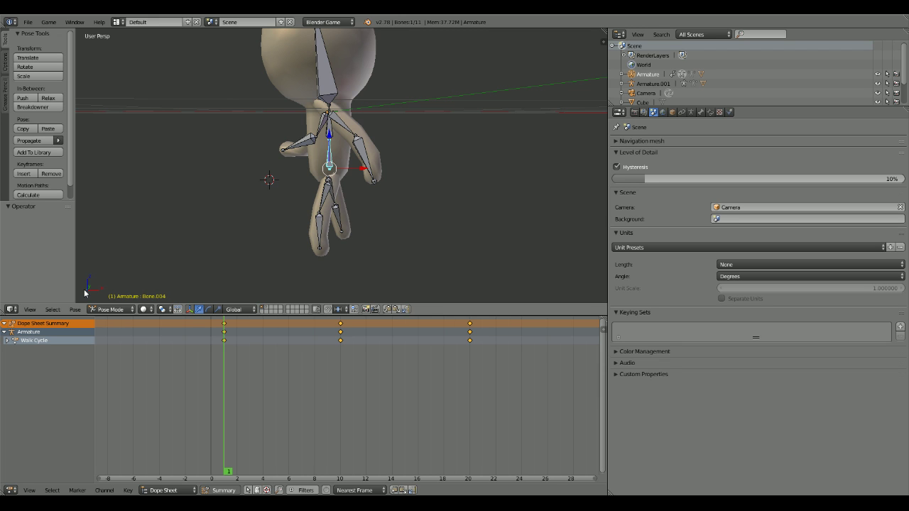
{"action": "middle_click_drag", "start_coordinate": [85, 292], "coordinate": [452, 178]}
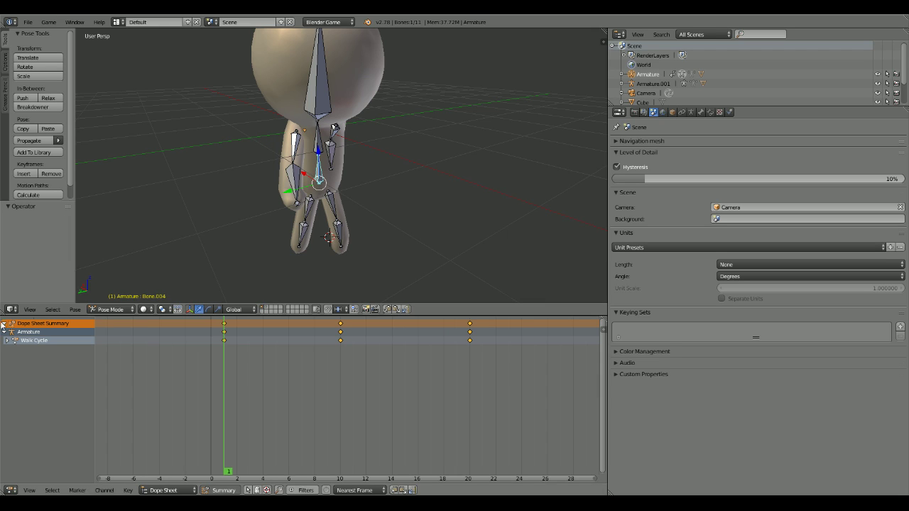
{"action": "left_click", "coordinate": [179, 491]}
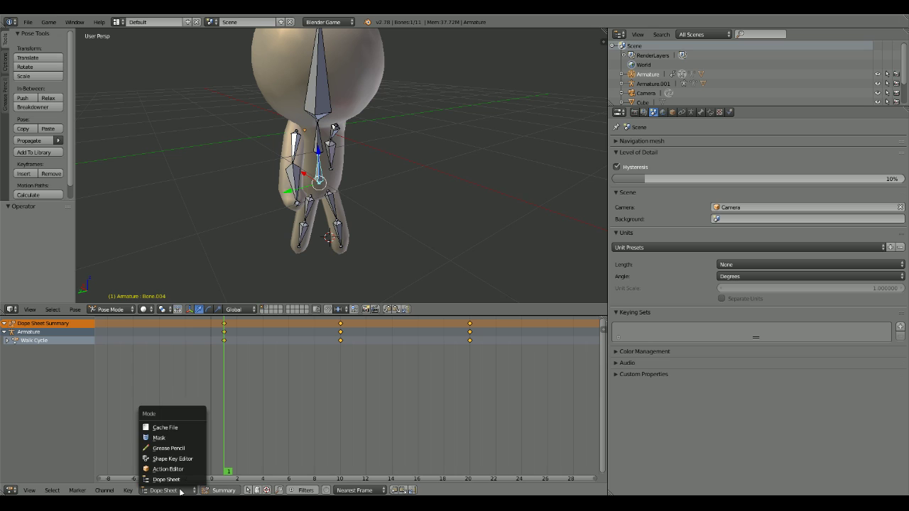
{"action": "left_click", "coordinate": [10, 490]}
{"action": "left_click", "coordinate": [13, 490]}
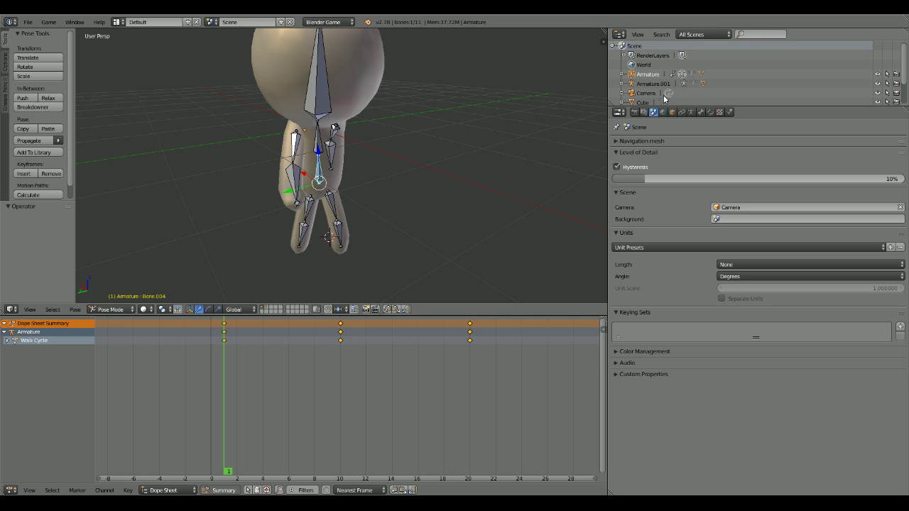
{"action": "right_click", "coordinate": [670, 74]}
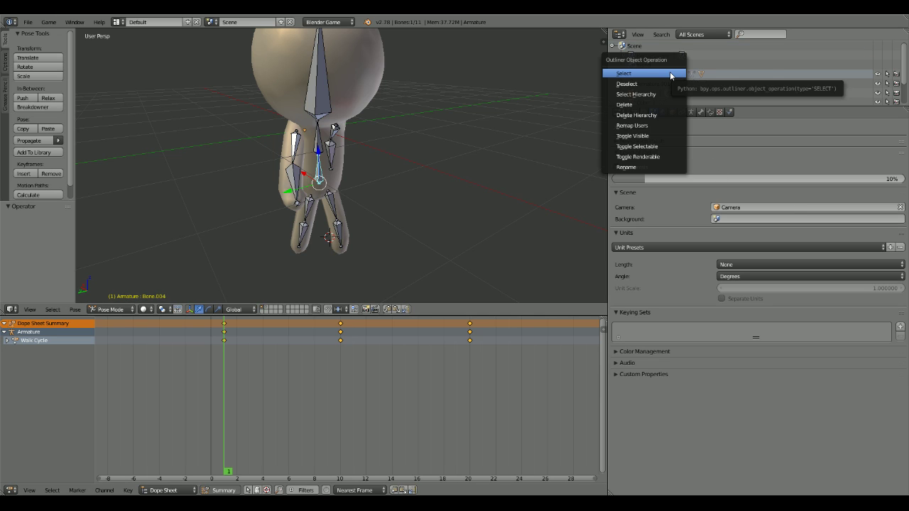
Step: Change the Dope Sheet area back to the Timeline and reduce its height to enlarge the 3D view
{"action": "left_click", "coordinate": [12, 491]}
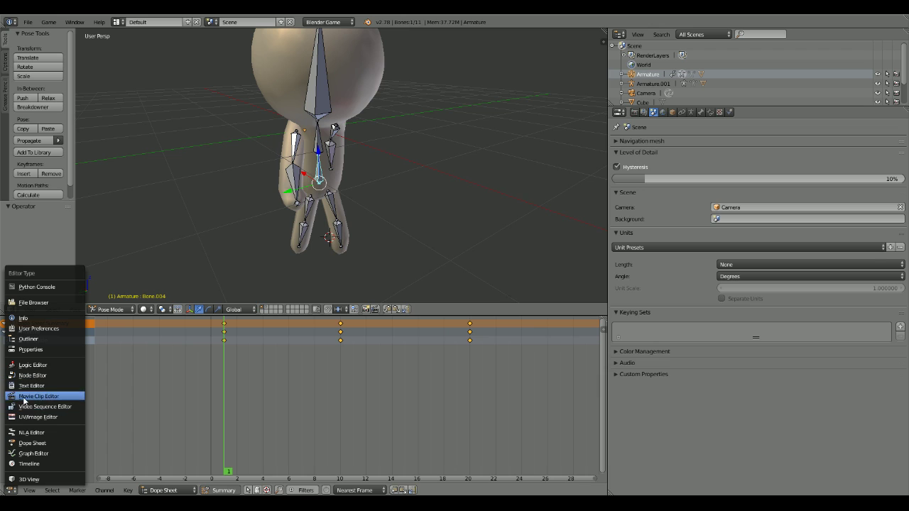
{"action": "left_click", "coordinate": [22, 462]}
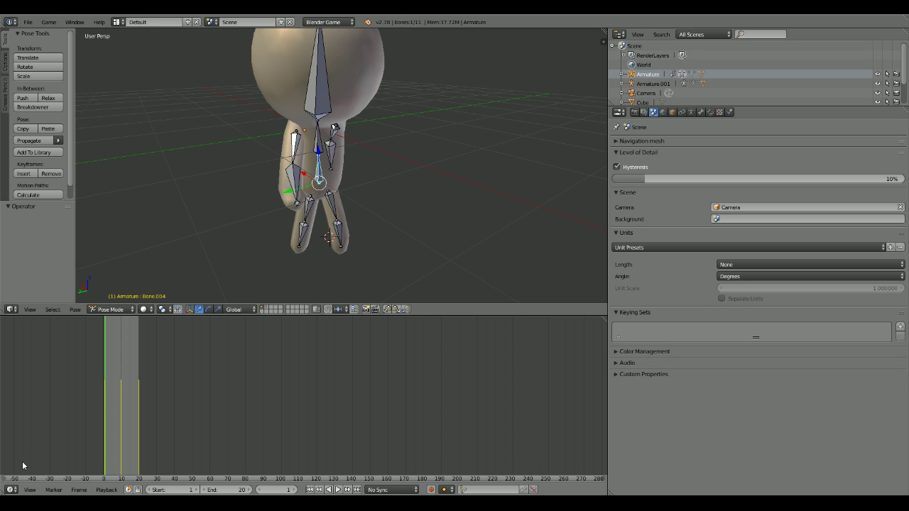
{"action": "scroll", "coordinate": [121, 372], "scroll_direction": "up", "scroll_amount": 3}
{"action": "scroll", "coordinate": [122, 378], "scroll_direction": "up", "scroll_amount": 2}
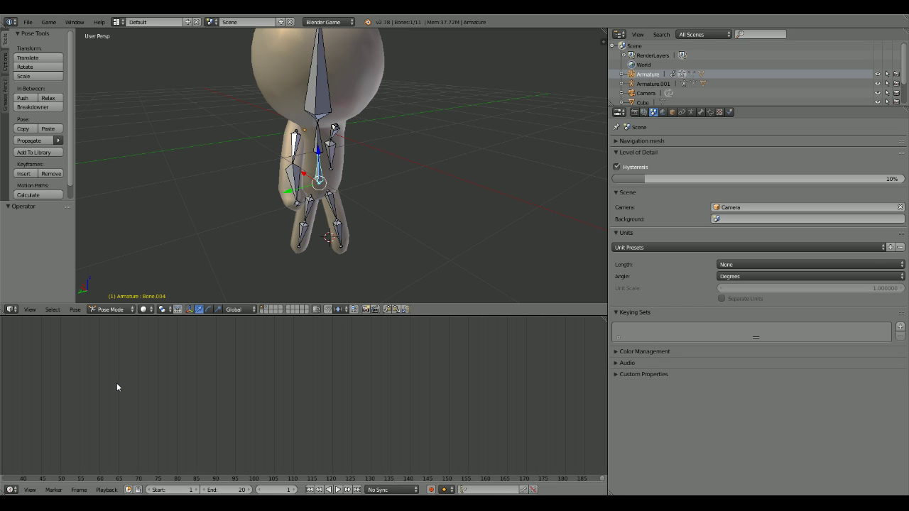
{"action": "scroll", "coordinate": [117, 387], "scroll_direction": "down", "scroll_amount": 2}
{"action": "scroll", "coordinate": [117, 383], "scroll_direction": "up", "scroll_amount": 2, "text": "ctrl"}
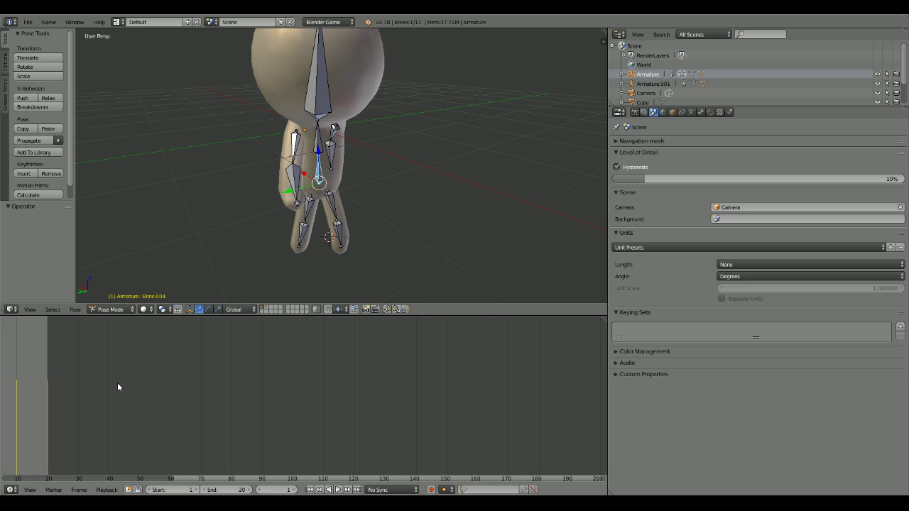
{"action": "scroll", "coordinate": [91, 424], "scroll_direction": "up", "scroll_amount": 2}
{"action": "scroll", "coordinate": [91, 422], "scroll_direction": "up", "scroll_amount": 2, "text": "ctrl"}
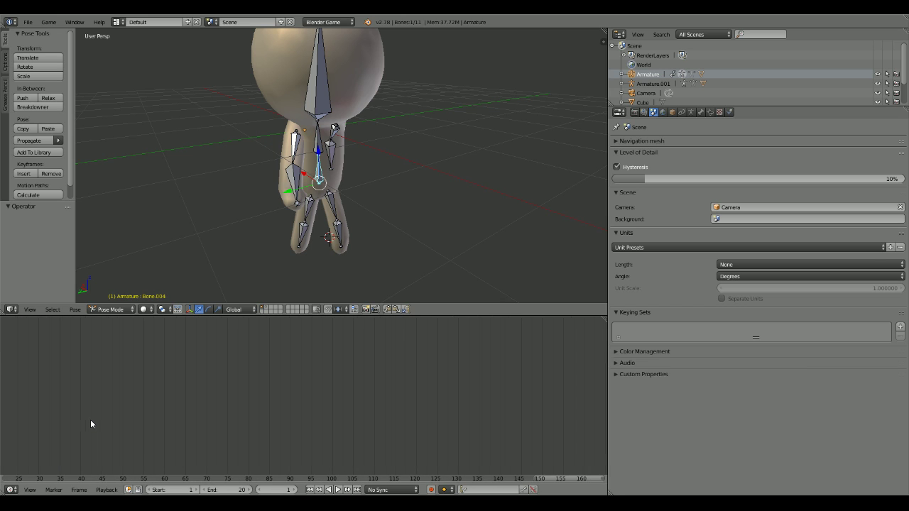
{"action": "scroll", "coordinate": [85, 433], "scroll_direction": "up", "scroll_amount": 1}
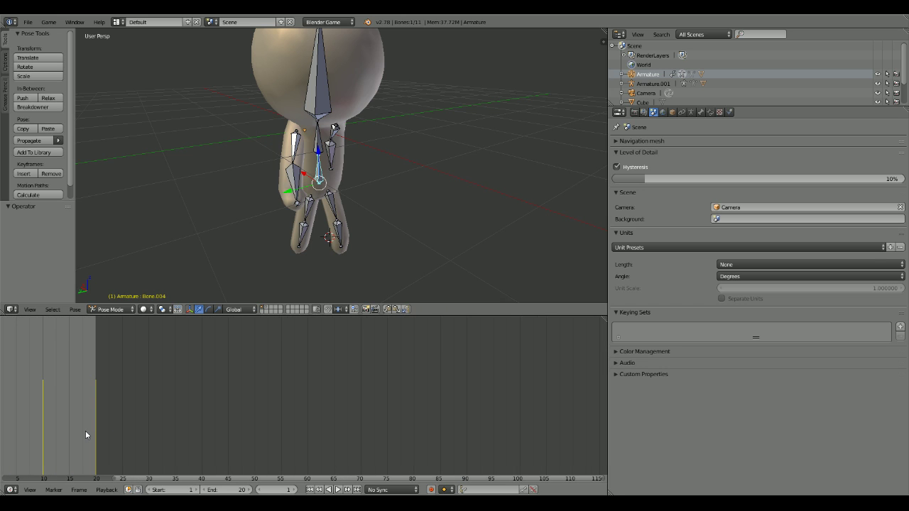
{"action": "scroll", "coordinate": [91, 422], "scroll_direction": "up", "scroll_amount": 5, "text": "ctrl"}
{"action": "scroll", "coordinate": [91, 418], "scroll_direction": "down", "scroll_amount": 4}
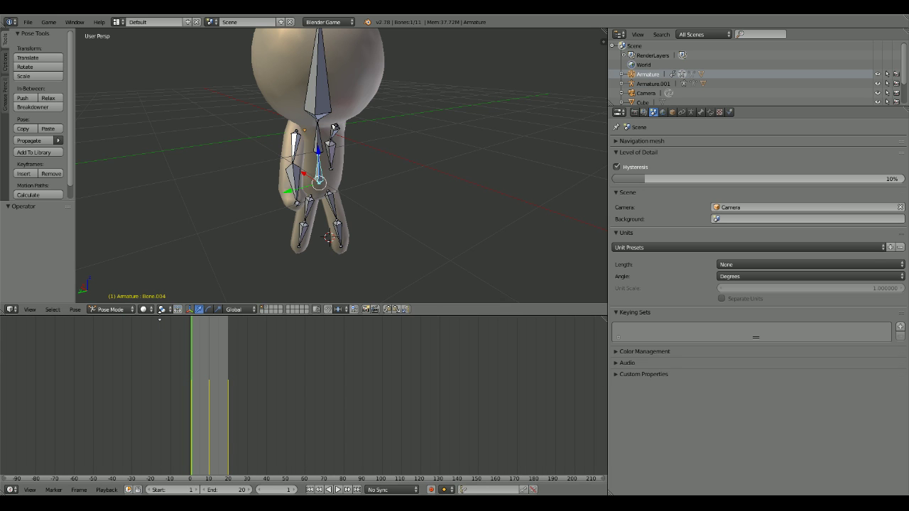
{"action": "left_click_drag", "start_coordinate": [165, 314], "coordinate": [162, 466]}
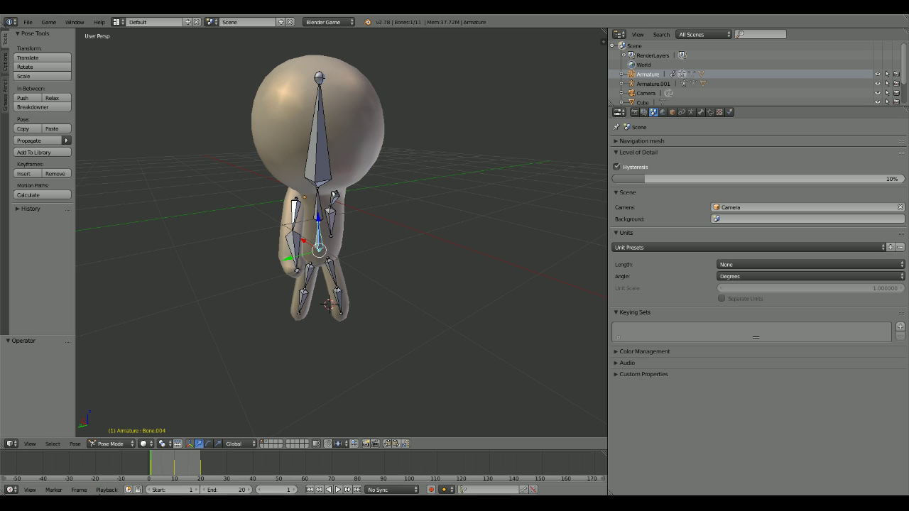
{"action": "left_click", "coordinate": [75, 490]}
{"action": "left_click", "coordinate": [30, 491]}
{"action": "left_click", "coordinate": [75, 490]}
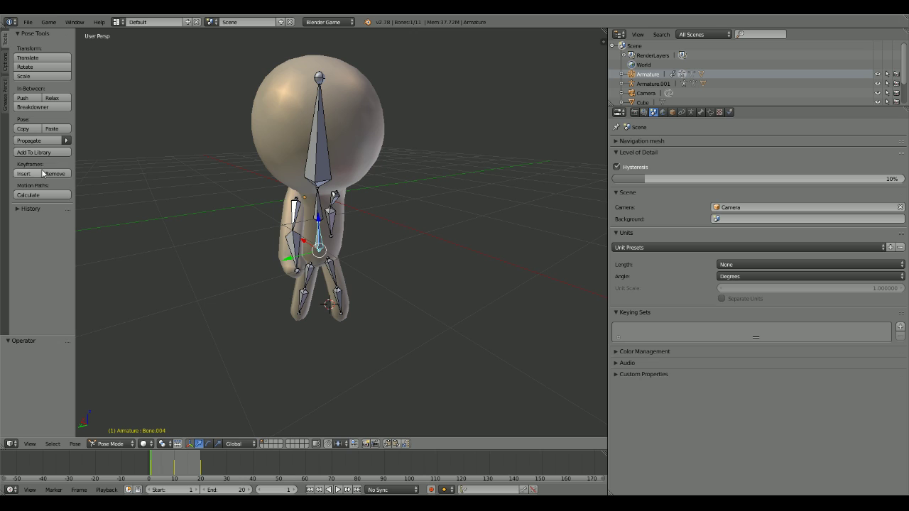
{"action": "left_click", "coordinate": [37, 193]}
{"action": "left_click", "coordinate": [368, 490]}
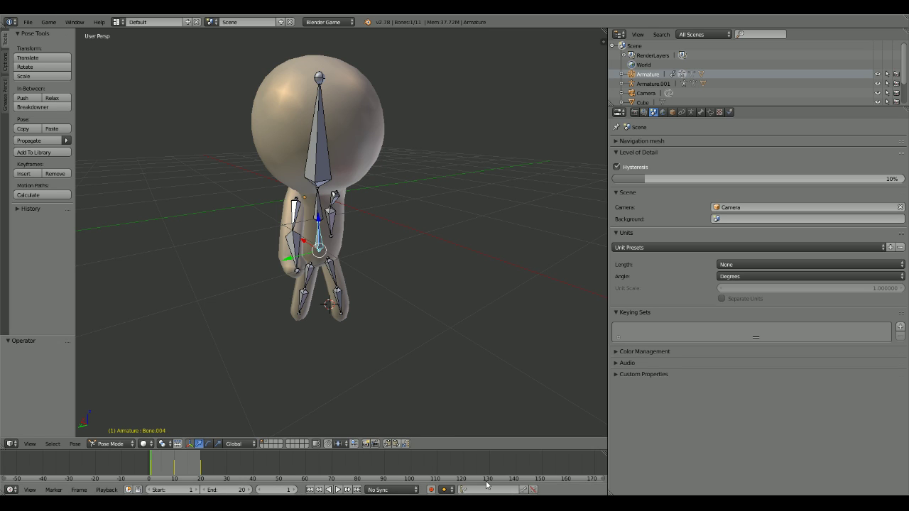
Step: Change the Timeline area to an enlarged Logic Editor and select the Hero mesh to show its logic bricks
{"action": "left_click", "coordinate": [12, 489]}
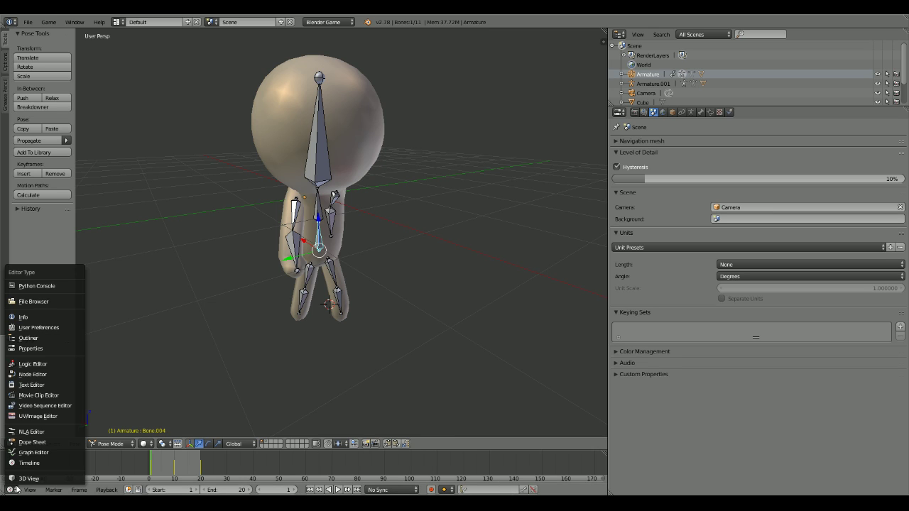
{"action": "left_click", "coordinate": [40, 364]}
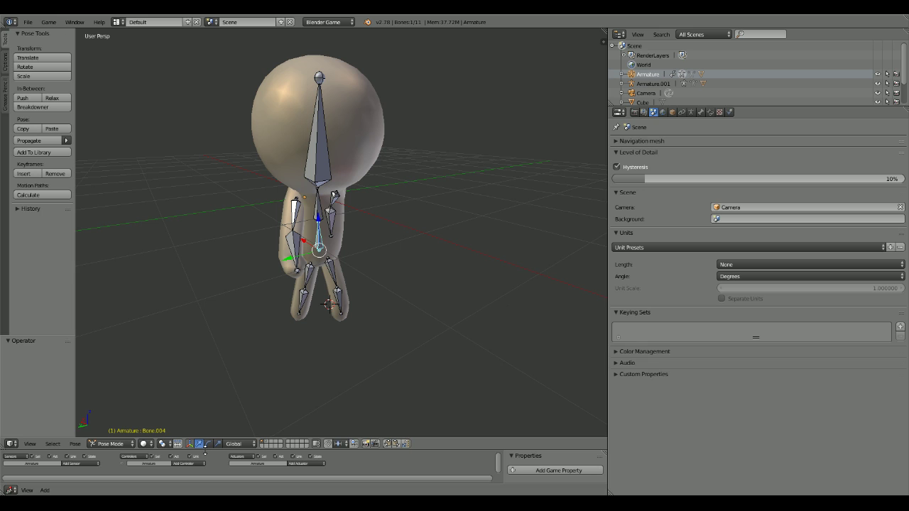
{"action": "left_click_drag", "start_coordinate": [208, 451], "coordinate": [217, 328]}
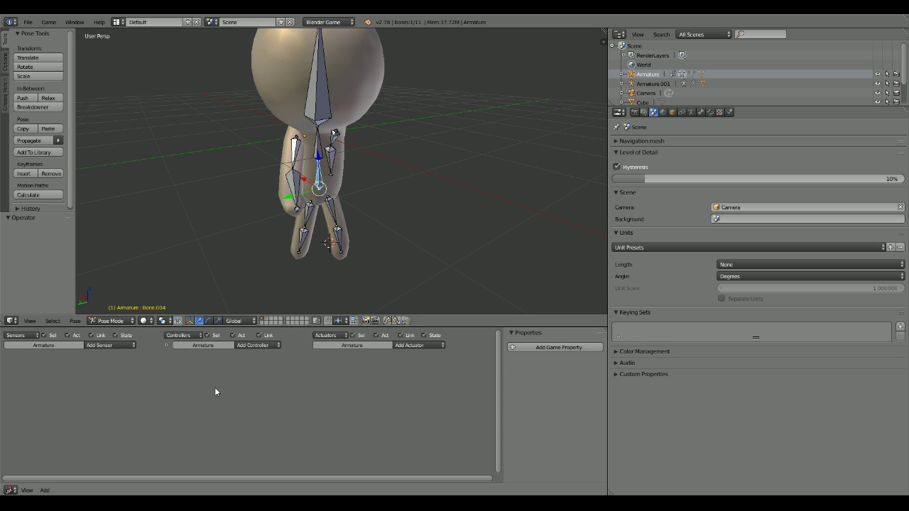
{"action": "right_click", "coordinate": [366, 102]}
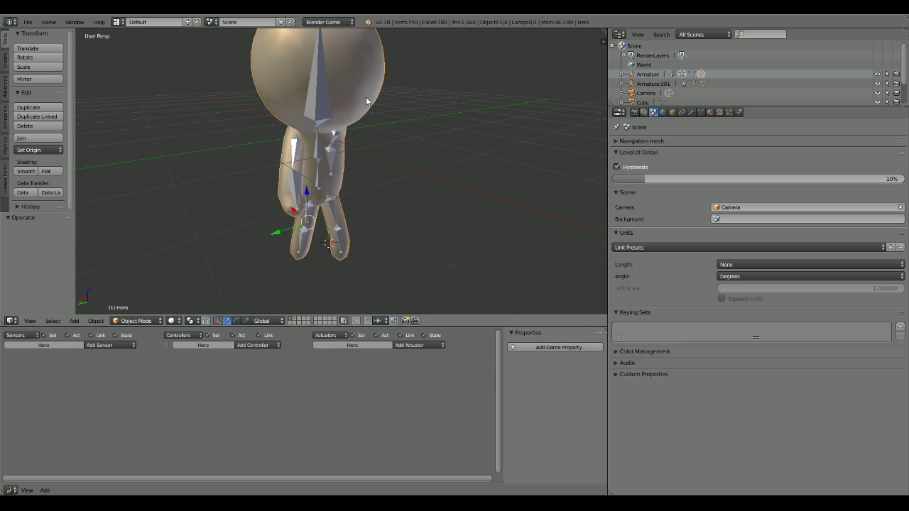
Step: Add a Keyboard sensor to the Hero mesh and assign it the W key
{"action": "middle_click_drag", "start_coordinate": [366, 101], "coordinate": [185, 284]}
{"action": "left_click", "coordinate": [91, 346]}
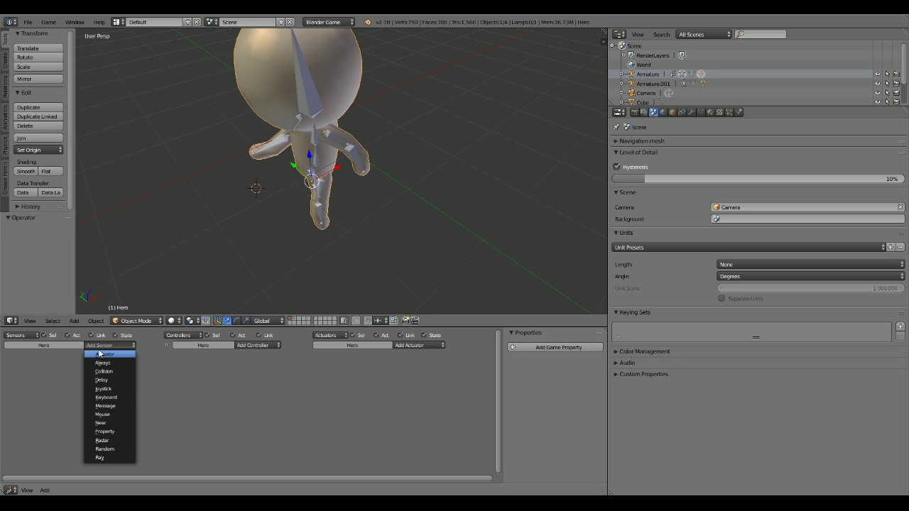
{"action": "left_click", "coordinate": [97, 345]}
{"action": "left_click", "coordinate": [122, 397]}
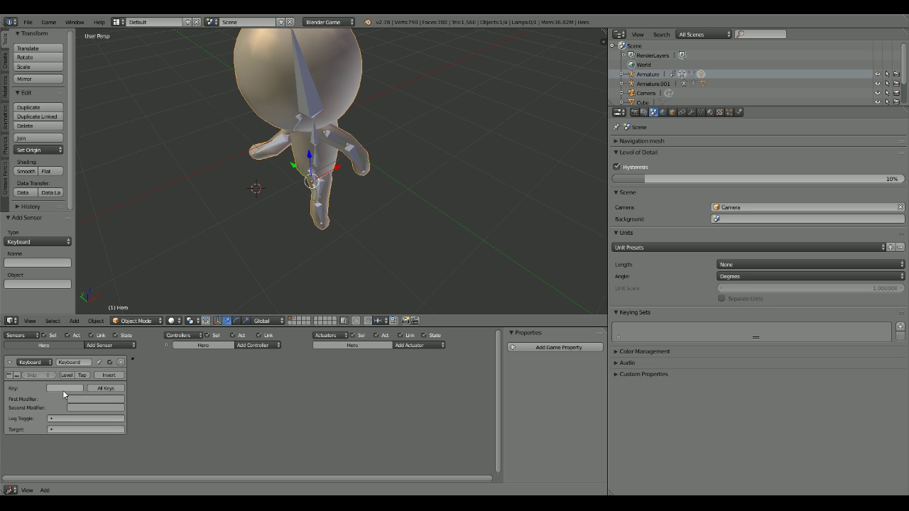
{"action": "key", "text": "w"}
Step: Add an And controller and a Motion actuator to the Hero mesh
{"action": "left_click", "coordinate": [253, 350]}
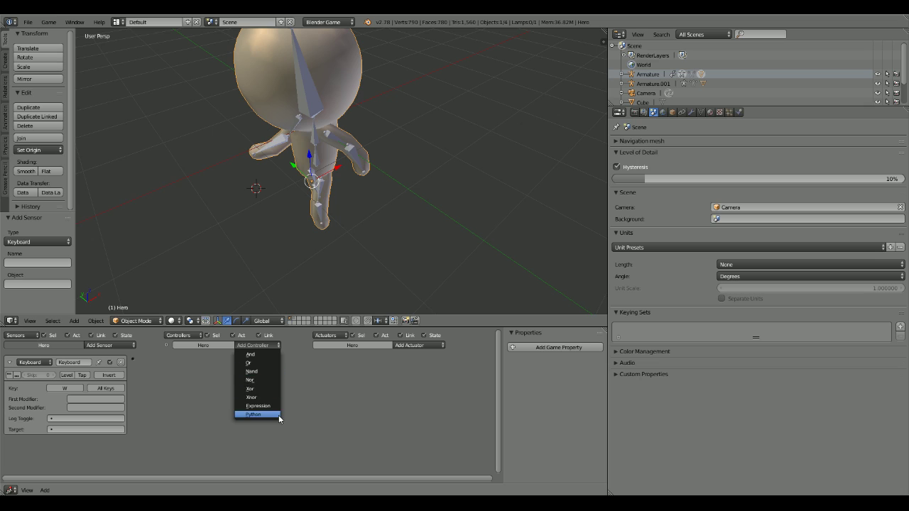
{"action": "left_click", "coordinate": [252, 355]}
{"action": "left_click", "coordinate": [410, 347]}
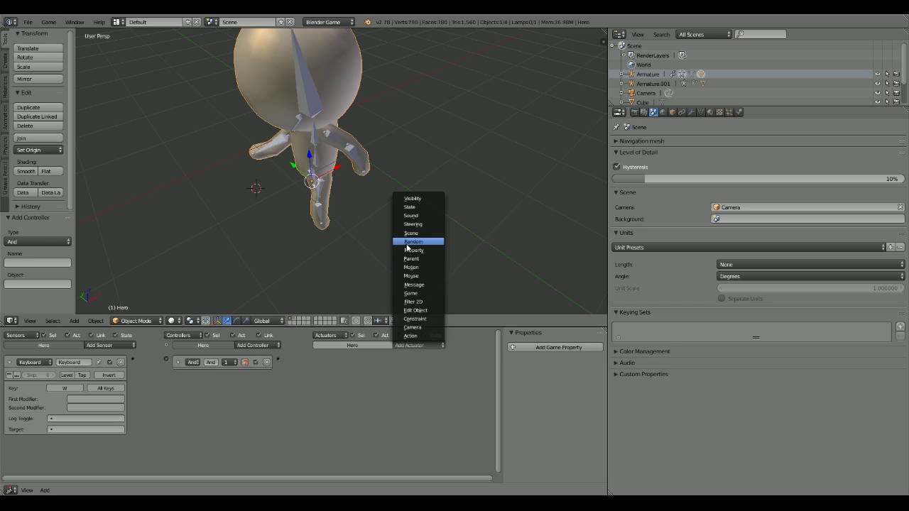
{"action": "left_click", "coordinate": [424, 267]}
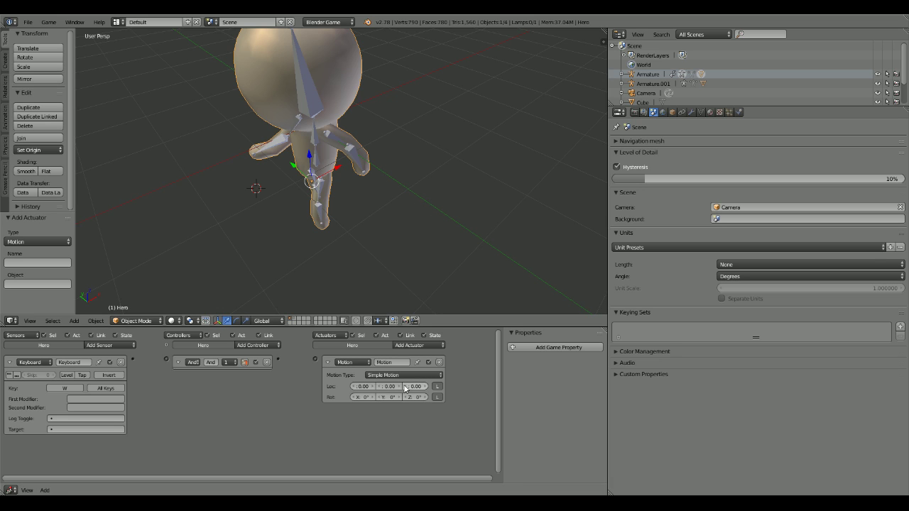
Step: Try rotating and moving the Hero mesh along the global X axis to check its direction, then cancel the move
{"action": "middle_click_drag", "start_coordinate": [376, 226], "coordinate": [341, 219]}
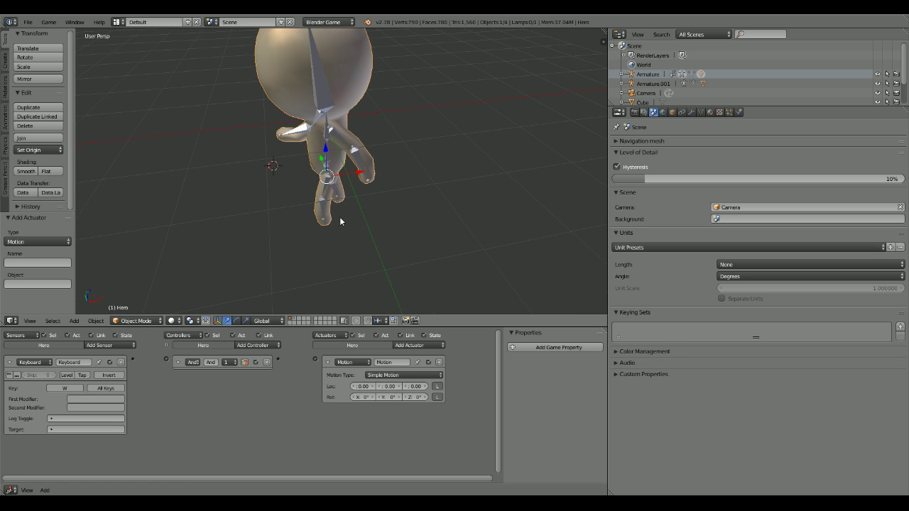
{"action": "key", "text": "r"}
{"action": "key", "text": "x"}
{"action": "left_click", "coordinate": [351, 209]}
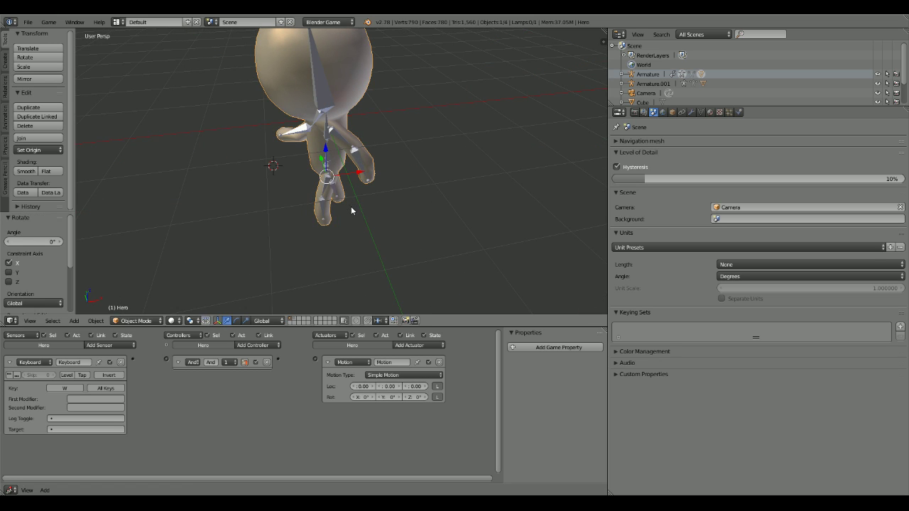
{"action": "key", "text": "r"}
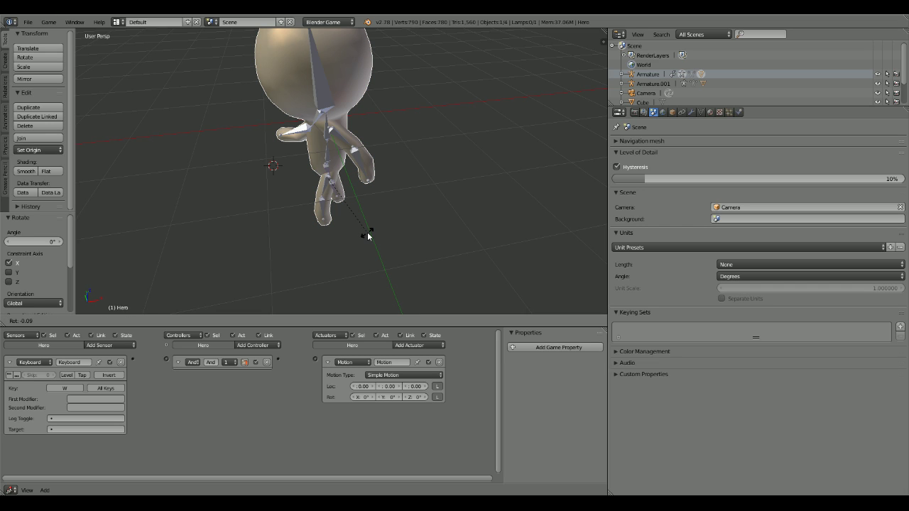
{"action": "left_click", "coordinate": [367, 233]}
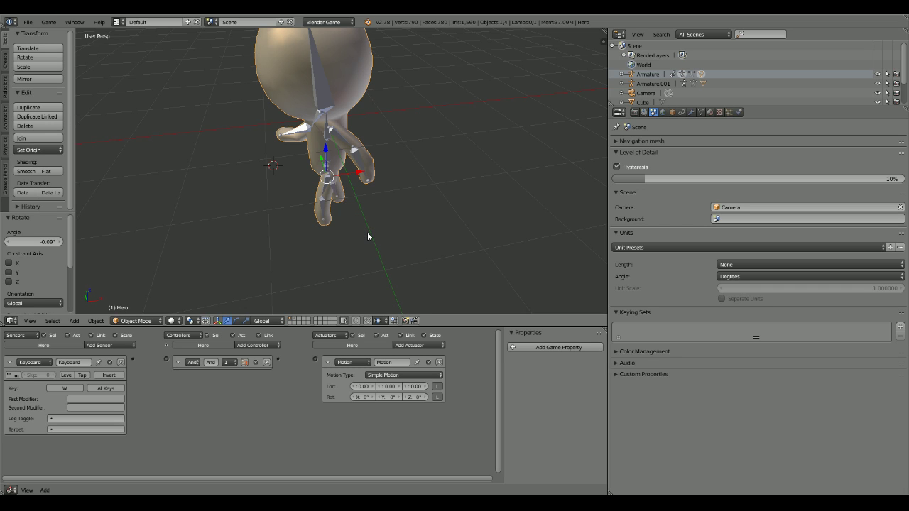
{"action": "key", "text": "r"}
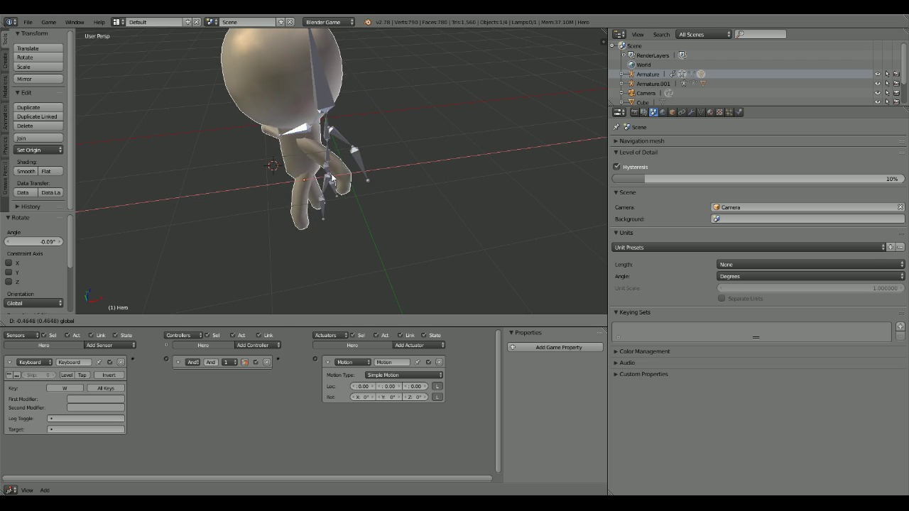
{"action": "key", "text": "Escape"}
Step: Set the Motion actuator's X location to 0.20 and link the Keyboard sensor through the And controller to the Motion actuator
{"action": "left_click", "coordinate": [369, 388]}
{"action": "type", "text": "0.1"}
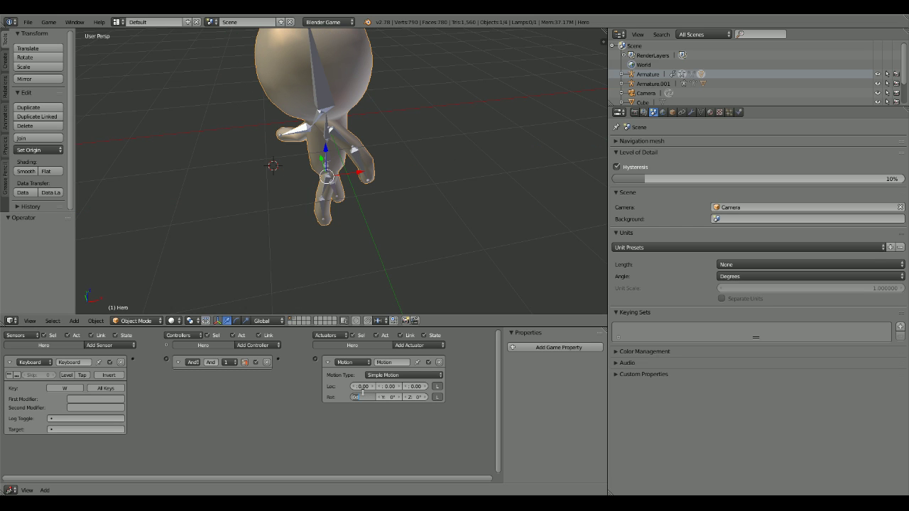
{"action": "key", "text": "Return"}
{"action": "left_click", "coordinate": [371, 387]}
{"action": "left_click_drag", "start_coordinate": [132, 360], "coordinate": [165, 360]}
{"action": "left_click_drag", "start_coordinate": [278, 360], "coordinate": [316, 360]}
Step: Try adding a Constraint actuator to the Hero mesh and remove it
{"action": "left_click", "coordinate": [398, 346]}
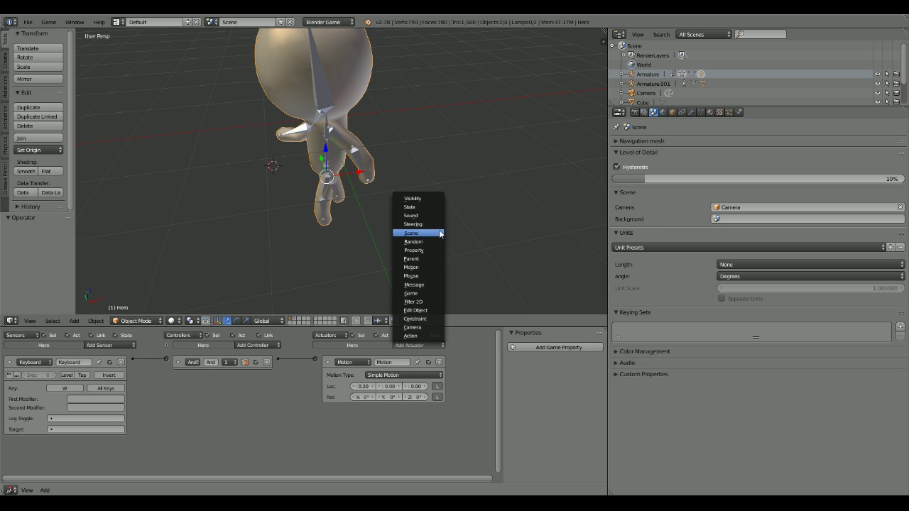
{"action": "left_click", "coordinate": [426, 321]}
{"action": "left_click", "coordinate": [440, 412]}
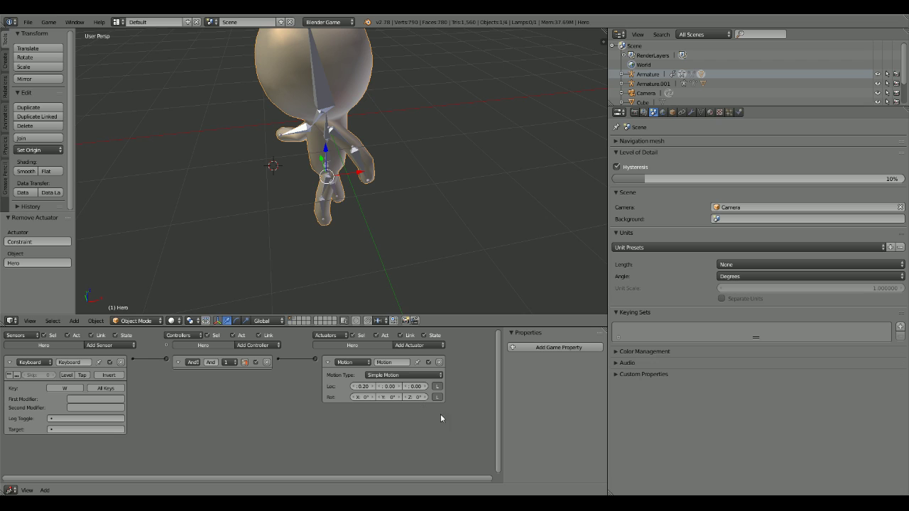
{"action": "left_click", "coordinate": [421, 346]}
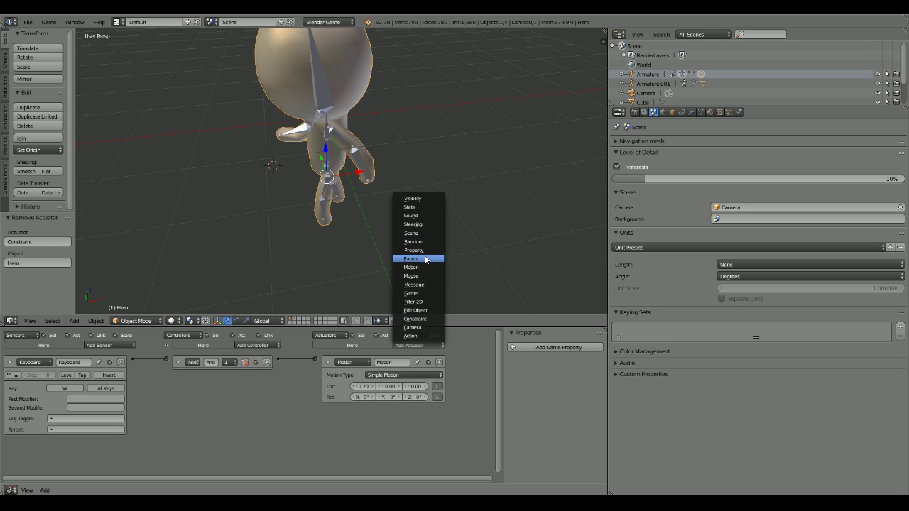
Step: Select the armature's head bone and add a Keyboard sensor assigned to the W key for the armature
{"action": "right_click", "coordinate": [321, 78]}
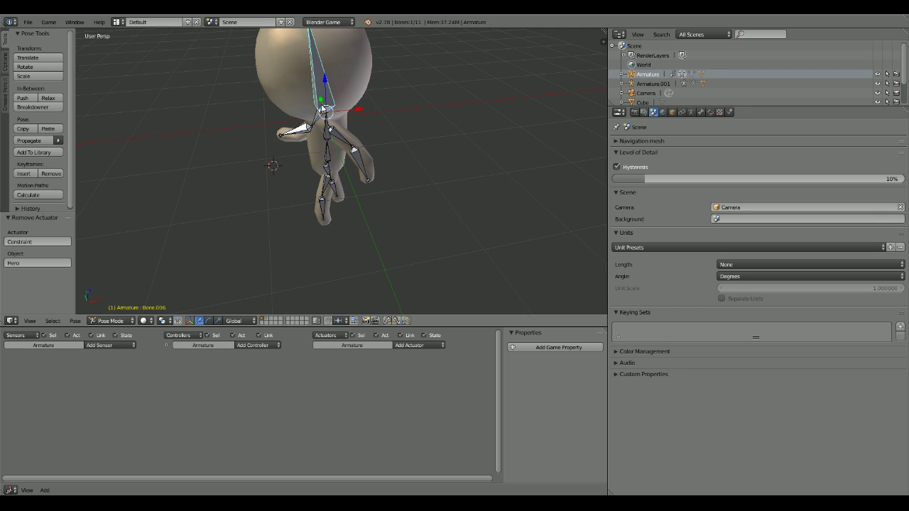
{"action": "left_click", "coordinate": [112, 345]}
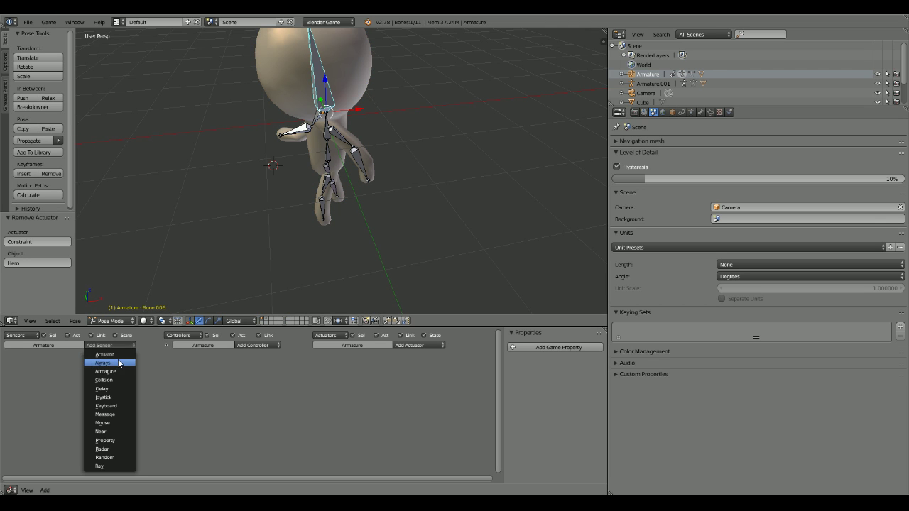
{"action": "left_click", "coordinate": [107, 406]}
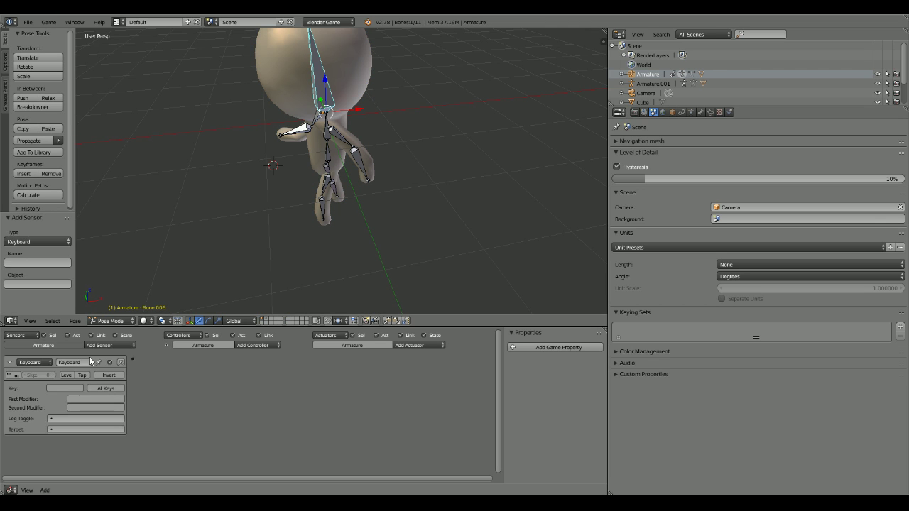
{"action": "left_click", "coordinate": [65, 388]}
{"action": "key", "text": "w"}
Step: Try adding a Motion actuator to the armature, check its motion types, and remove it
{"action": "left_click", "coordinate": [415, 346]}
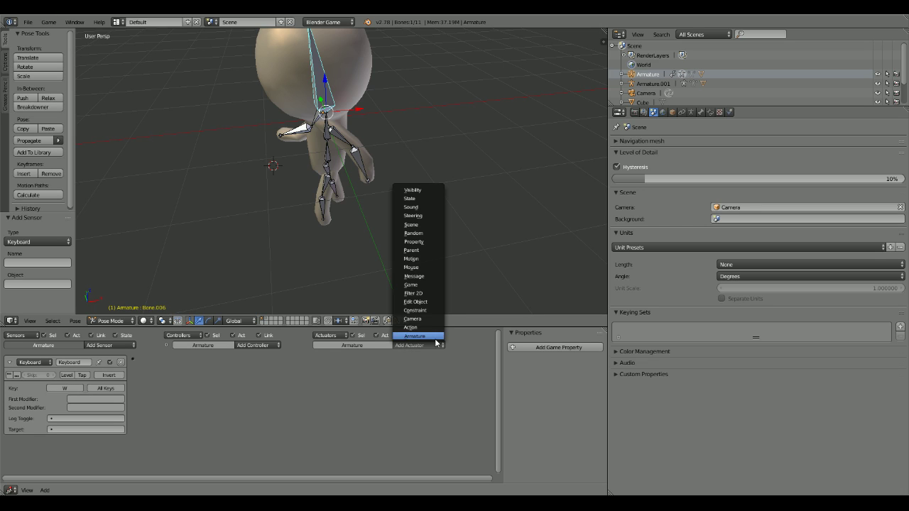
{"action": "left_click", "coordinate": [415, 260]}
{"action": "left_click", "coordinate": [430, 375]}
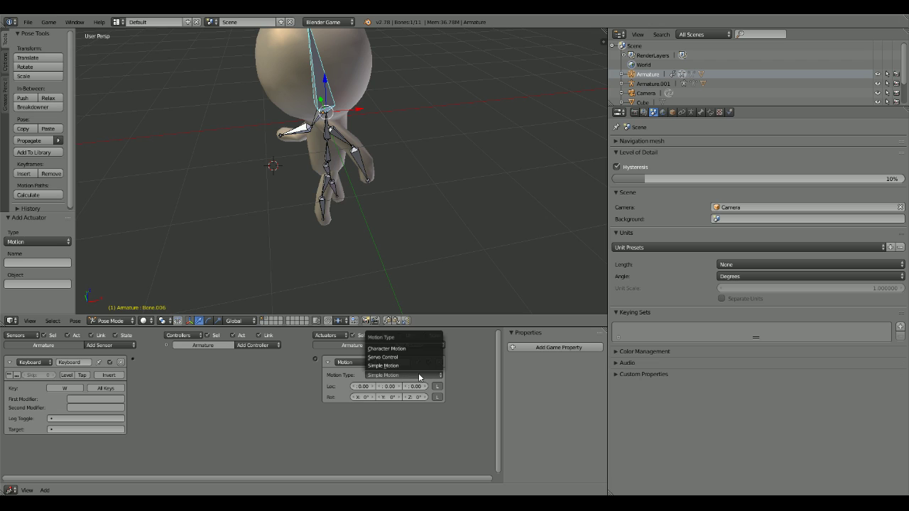
{"action": "left_click", "coordinate": [430, 375]}
{"action": "left_click", "coordinate": [439, 362]}
Step: Add an Armature actuator set to Run Armature and link the armature's Keyboard sensor to it through an And controller
{"action": "left_click", "coordinate": [420, 346]}
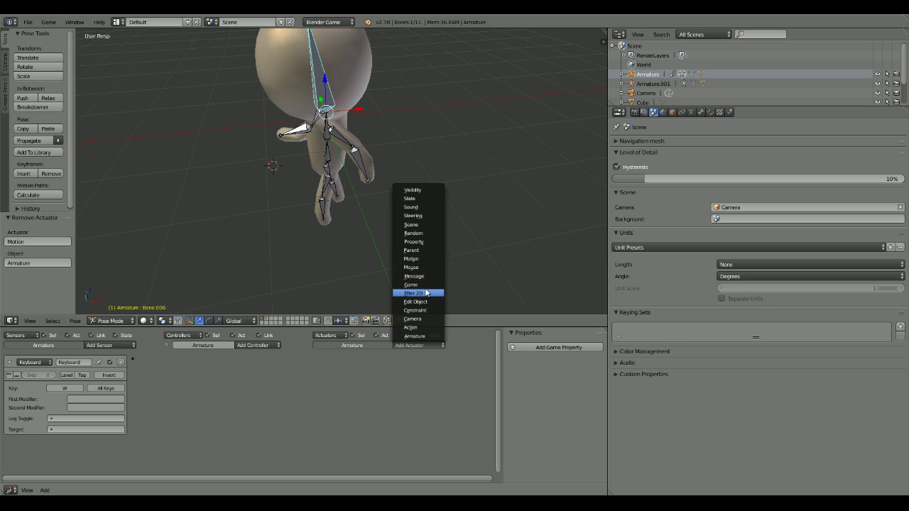
{"action": "left_click", "coordinate": [416, 336]}
{"action": "left_click", "coordinate": [414, 375]}
{"action": "left_click", "coordinate": [392, 366]}
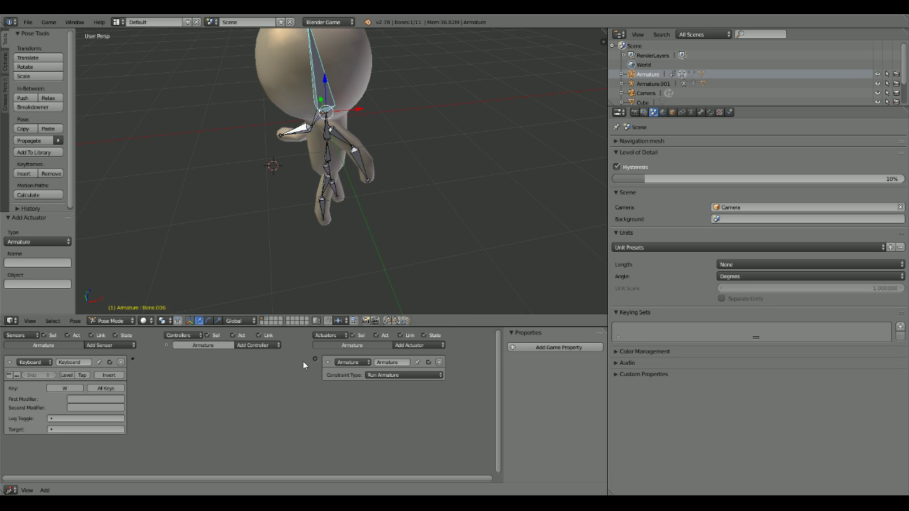
{"action": "left_click_drag", "start_coordinate": [132, 361], "coordinate": [316, 359]}
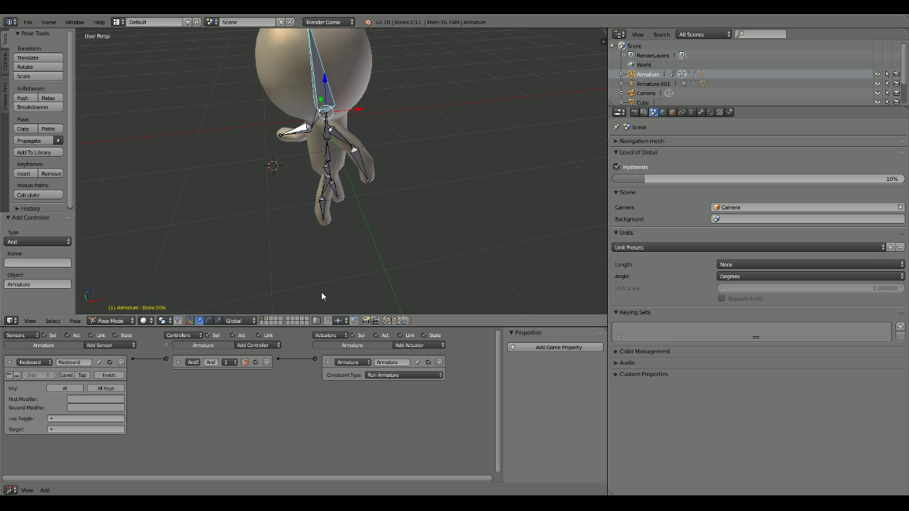
Step: Select the Hero mesh and run the game to test its W-key movement, then stop the game
{"action": "scroll", "coordinate": [321, 291], "scroll_direction": "down", "scroll_amount": 5}
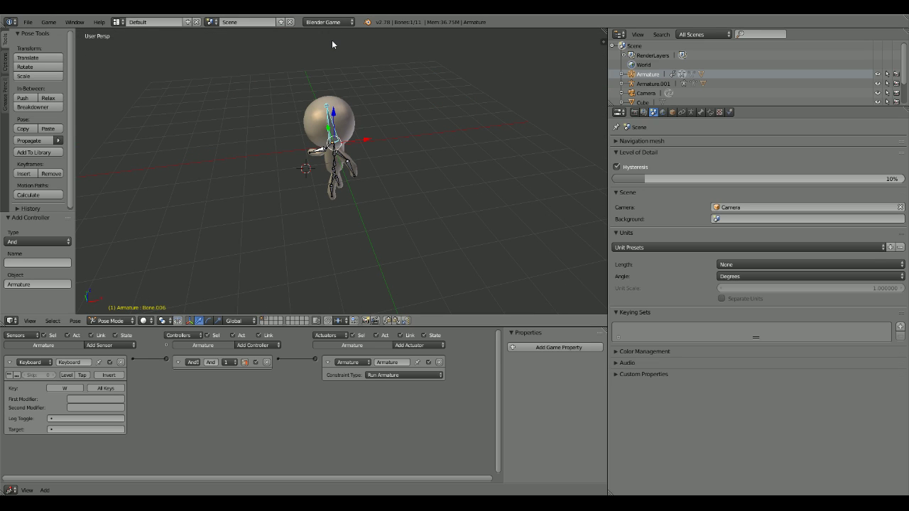
{"action": "left_click", "coordinate": [383, 124]}
{"action": "right_click_drag", "start_coordinate": [335, 100], "coordinate": [339, 105]}
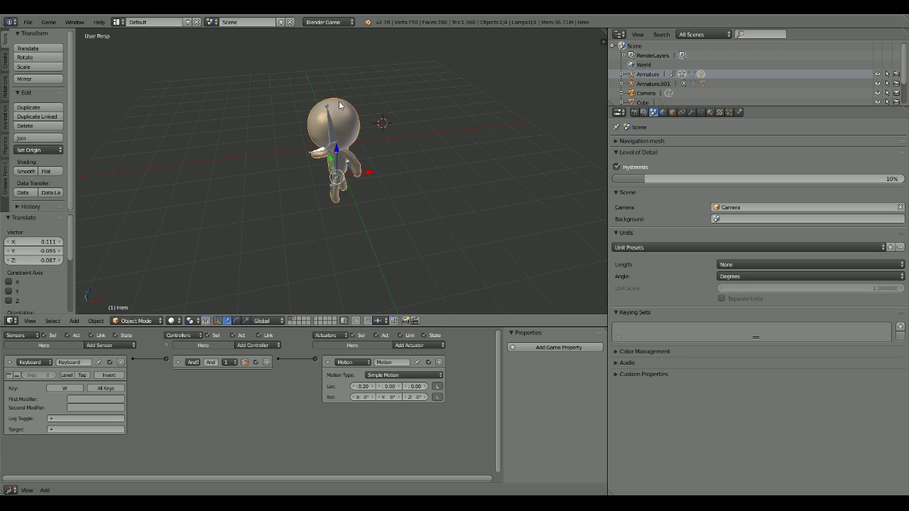
{"action": "key", "text": "p"}
{"action": "key", "text": "w"}
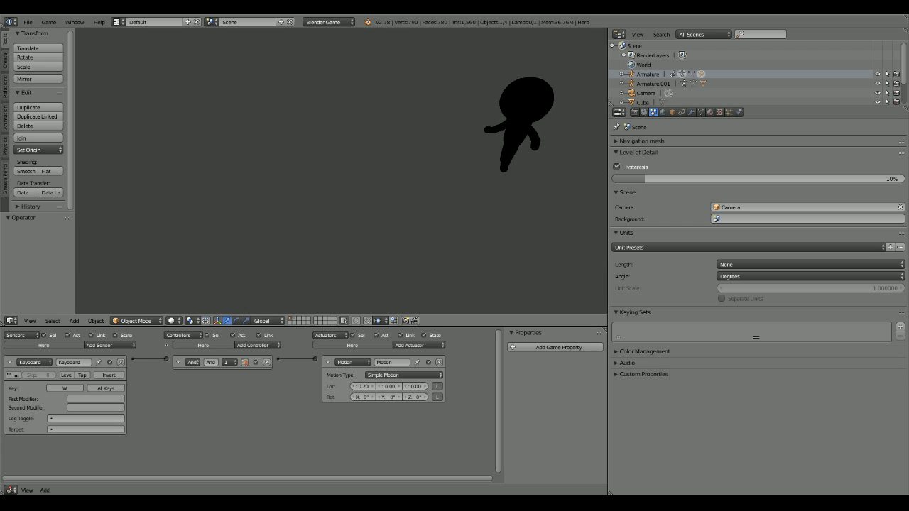
{"action": "key", "text": "Escape"}
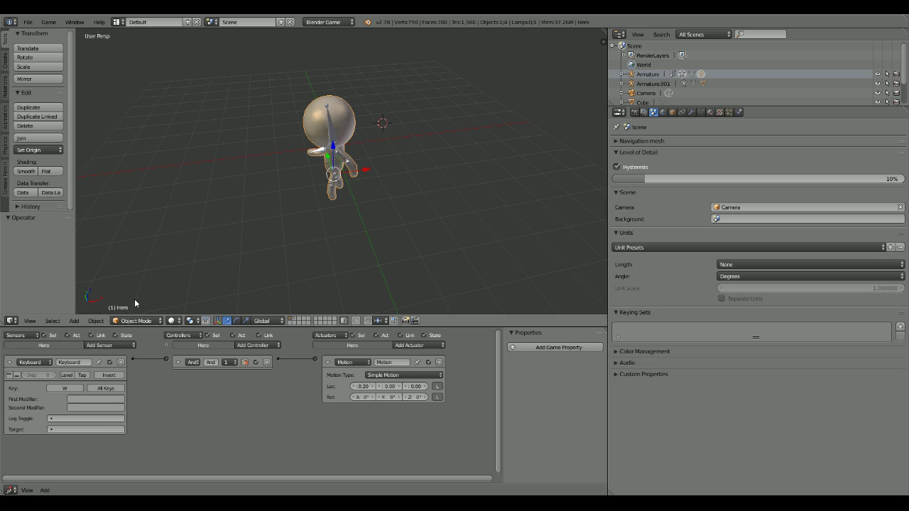
Step: Set the X location of the Hero's Motion actuator to -0.10
{"action": "left_click", "coordinate": [359, 386]}
{"action": "type", "text": "2"}
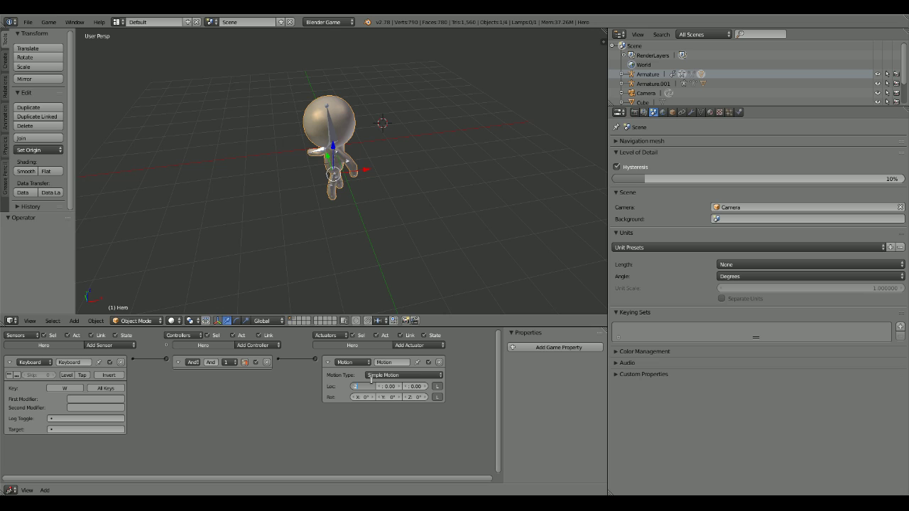
{"action": "key", "text": "Return"}
{"action": "left_click", "coordinate": [372, 386]}
Step: Run the game again to test the Hero's reversed W-key movement, then stop it
{"action": "key", "text": "p"}
{"action": "key", "text": "w"}
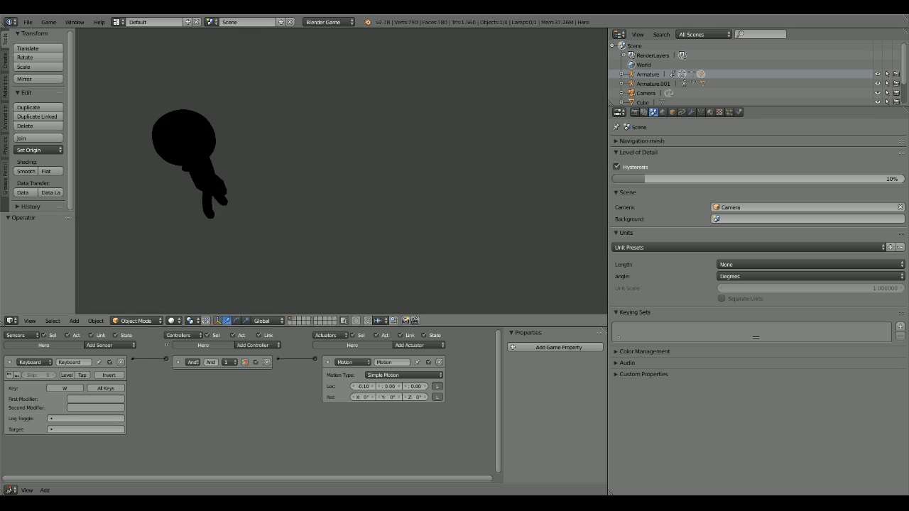
{"action": "key", "text": "Escape"}
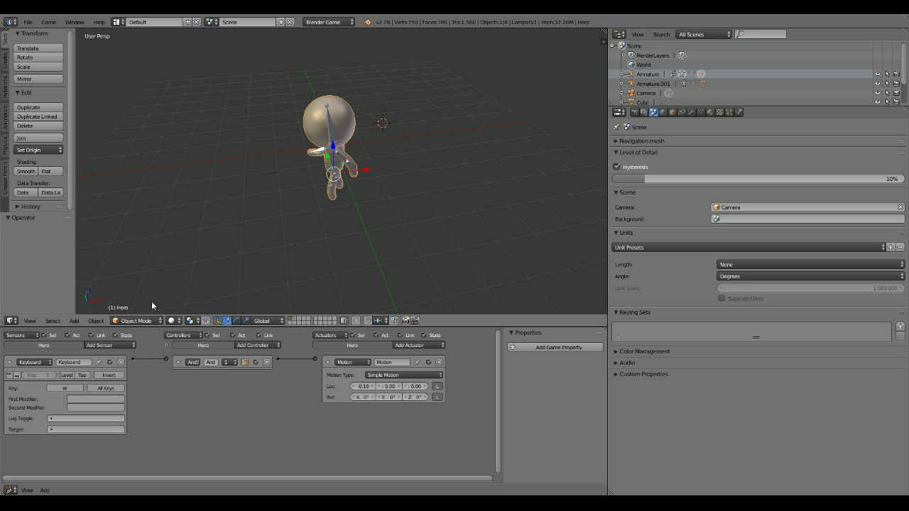
Step: Select all of the armature's bones in Edit Mode and remove its Armature actuator
{"action": "right_click", "coordinate": [339, 144]}
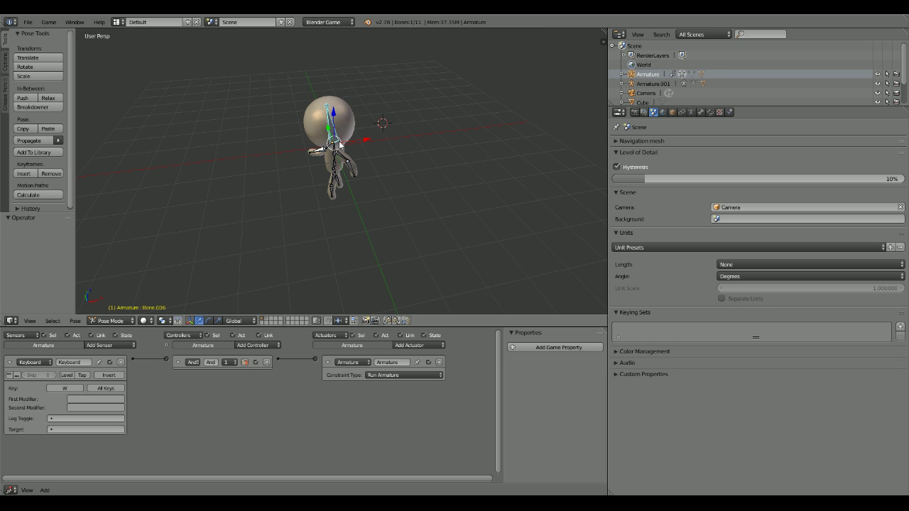
{"action": "key", "text": "Tab"}
{"action": "key", "text": "a"}
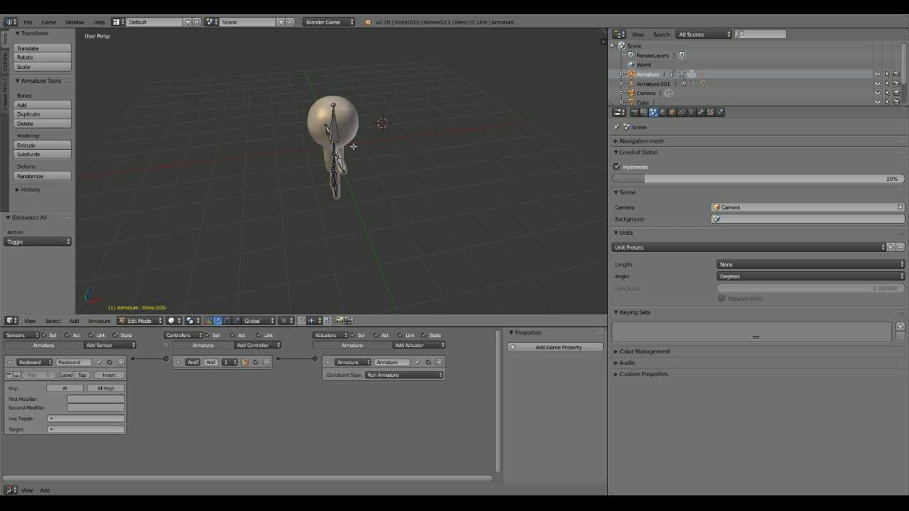
{"action": "left_click", "coordinate": [400, 374]}
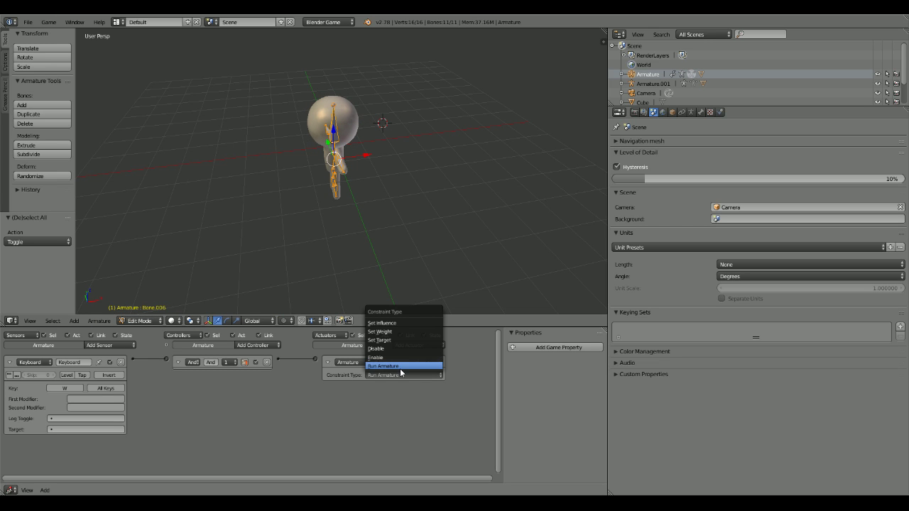
{"action": "left_click", "coordinate": [401, 367]}
{"action": "left_click", "coordinate": [427, 346]}
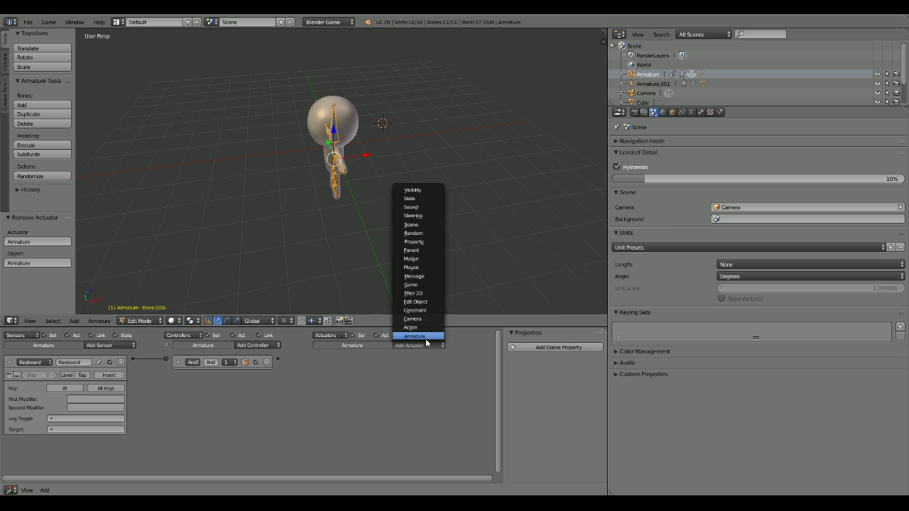
{"action": "left_click", "coordinate": [427, 342]}
{"action": "left_click", "coordinate": [424, 346]}
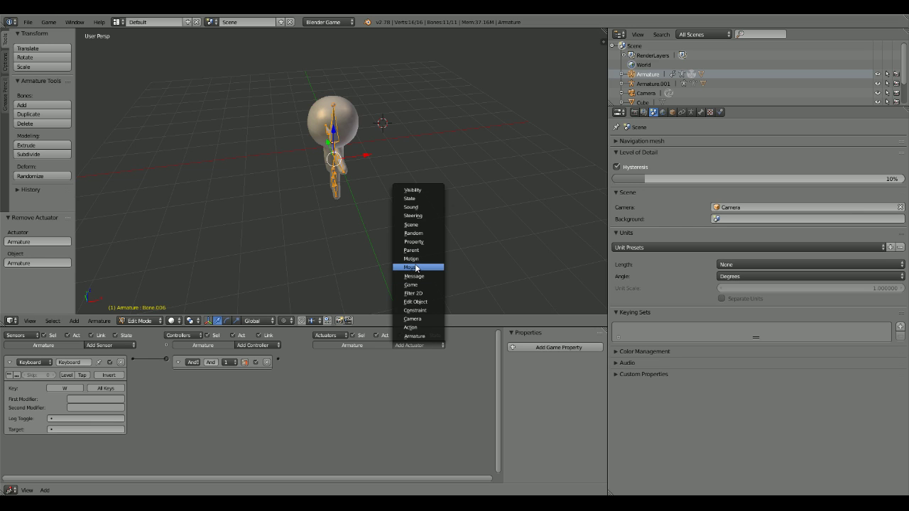
{"action": "left_click", "coordinate": [413, 241]}
{"action": "left_click", "coordinate": [399, 374]}
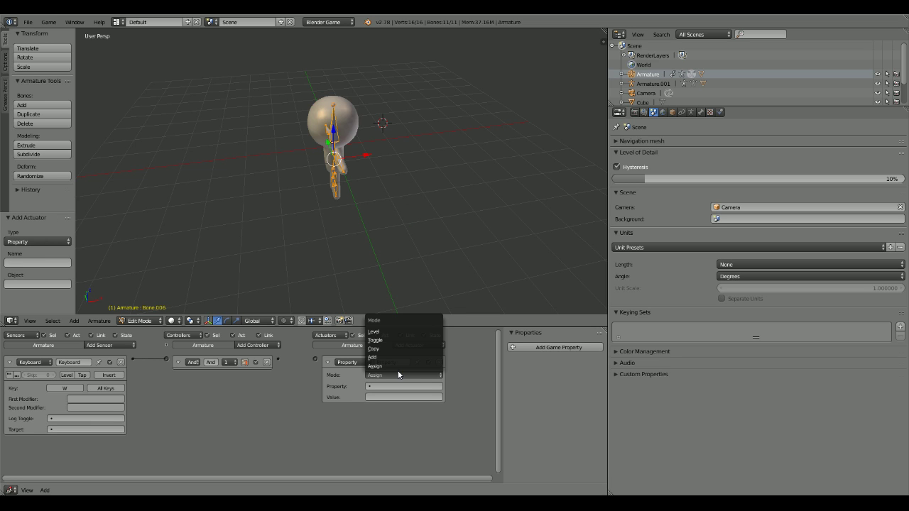
{"action": "left_click", "coordinate": [439, 361]}
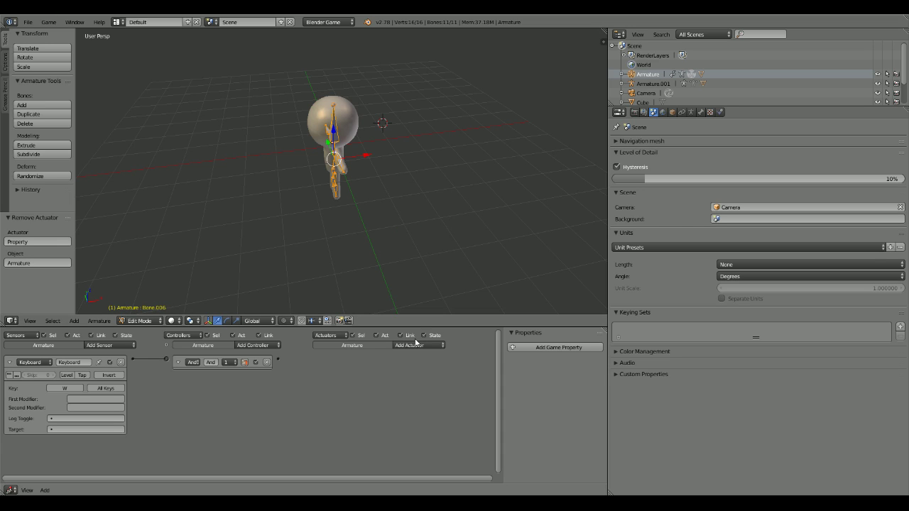
{"action": "left_click", "coordinate": [416, 345]}
{"action": "left_click", "coordinate": [430, 198]}
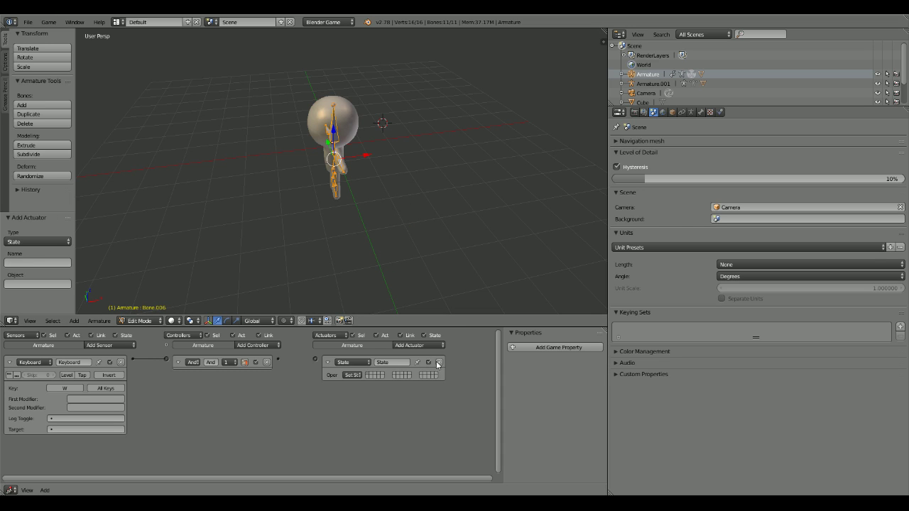
{"action": "left_click", "coordinate": [439, 362]}
{"action": "left_click", "coordinate": [425, 345]}
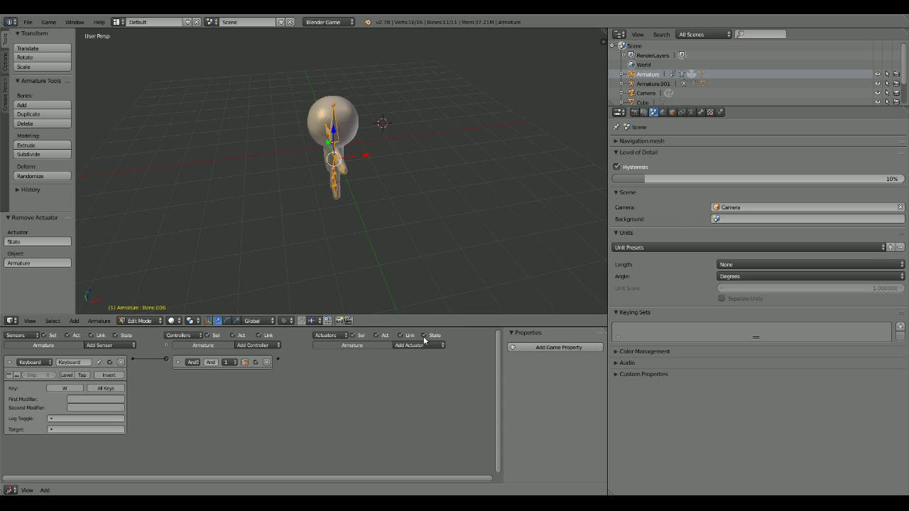
{"action": "left_click", "coordinate": [425, 344]}
{"action": "left_click", "coordinate": [419, 187]}
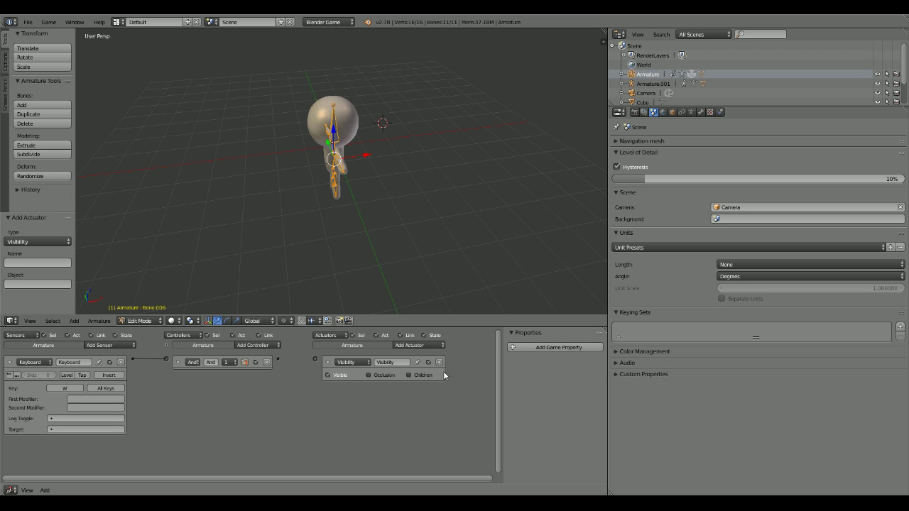
{"action": "left_click", "coordinate": [439, 362]}
{"action": "left_click", "coordinate": [426, 345]}
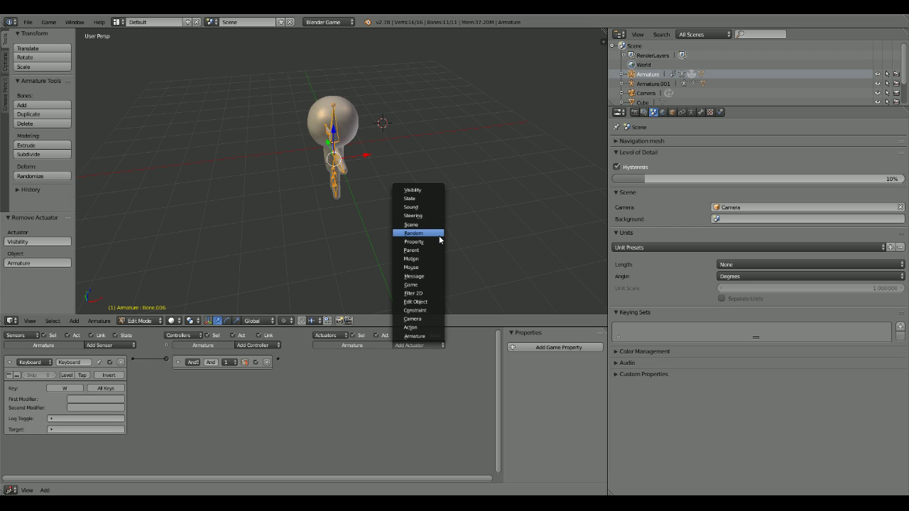
{"action": "left_click", "coordinate": [430, 250]}
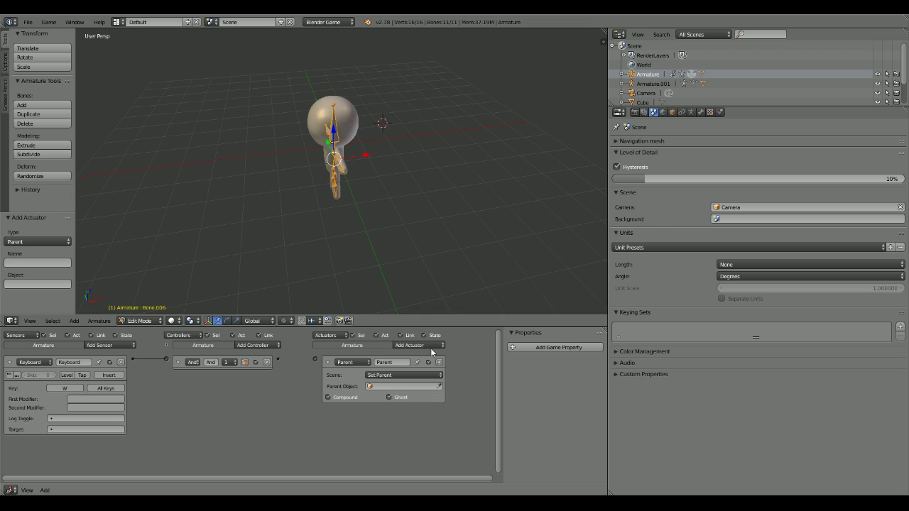
{"action": "left_click", "coordinate": [436, 370]}
{"action": "left_click", "coordinate": [440, 363]}
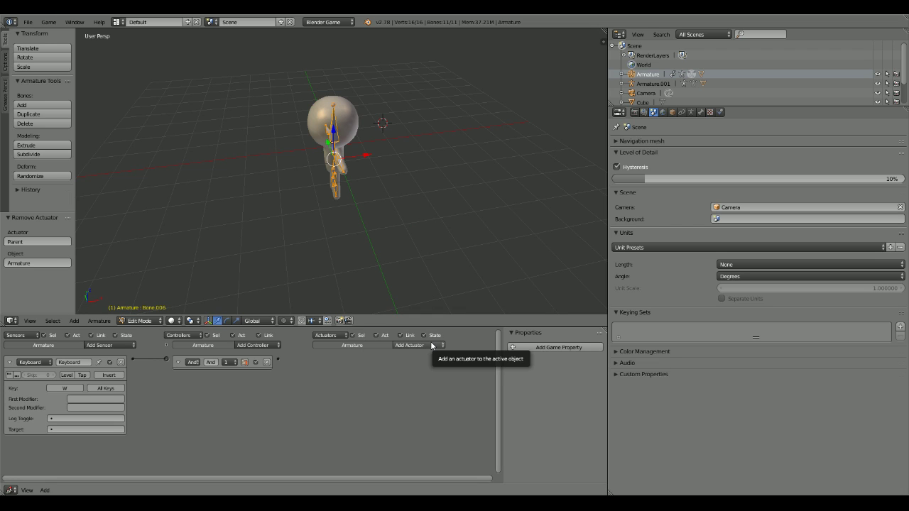
Step: Add an actuator to the armature and set its type to Action
{"action": "left_click", "coordinate": [432, 345]}
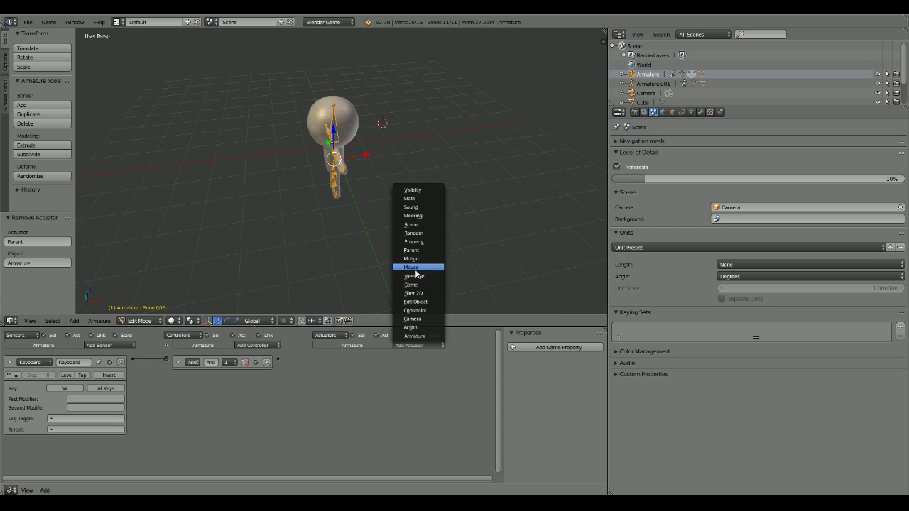
{"action": "left_click", "coordinate": [412, 258]}
{"action": "left_click", "coordinate": [403, 374]}
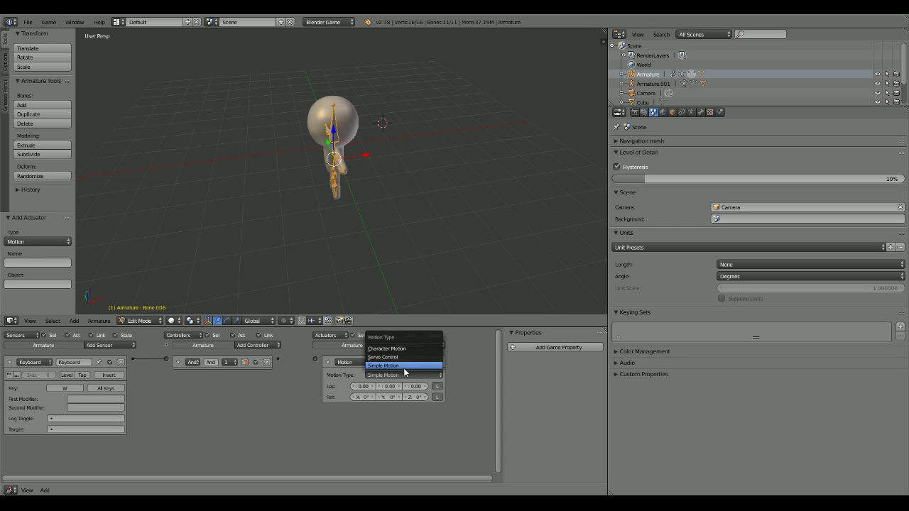
{"action": "left_click", "coordinate": [404, 366]}
{"action": "left_click", "coordinate": [345, 362]}
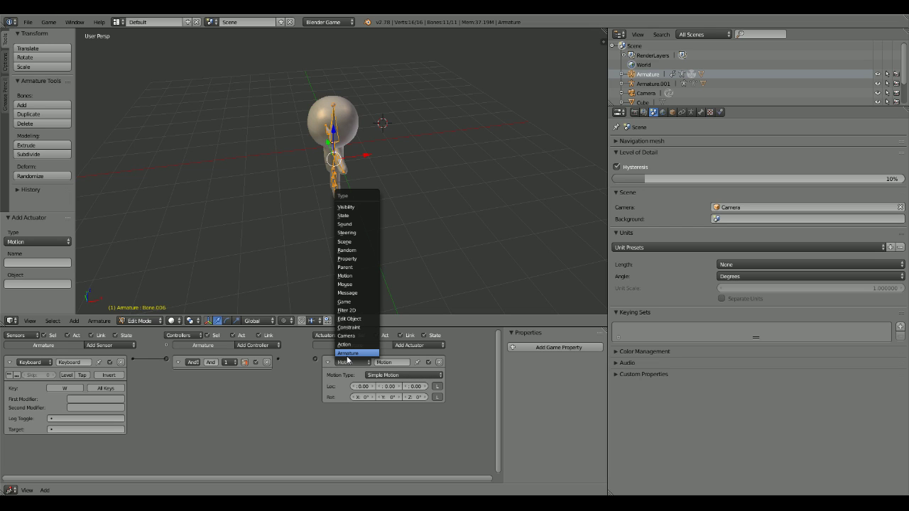
{"action": "left_click", "coordinate": [346, 344]}
Step: Set the armature's Action actuator to Loop End with the Walk Cycle action and link it to the And controller
{"action": "left_click", "coordinate": [345, 375]}
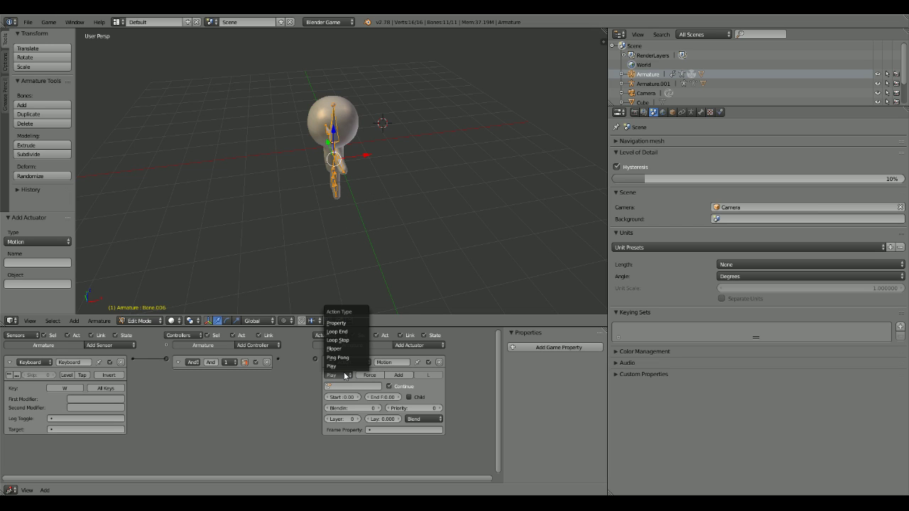
{"action": "left_click", "coordinate": [342, 332]}
{"action": "left_click", "coordinate": [345, 385]}
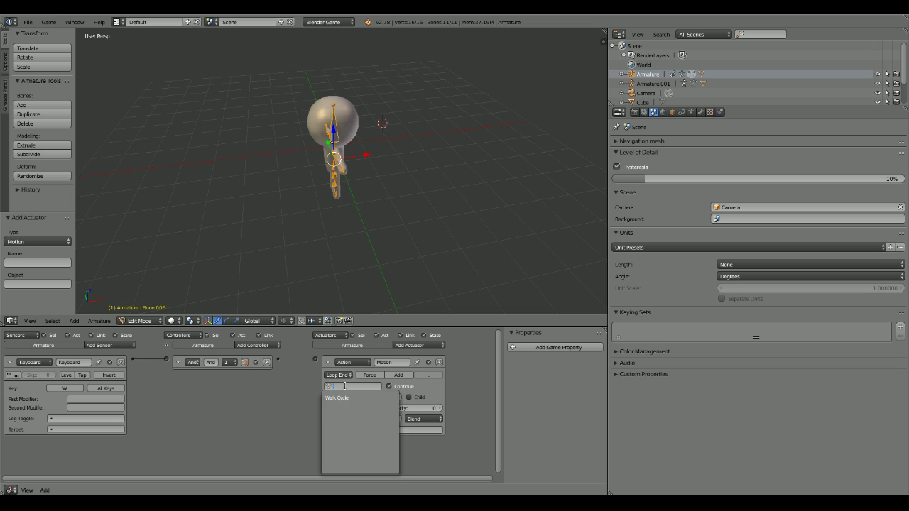
{"action": "left_click", "coordinate": [337, 397]}
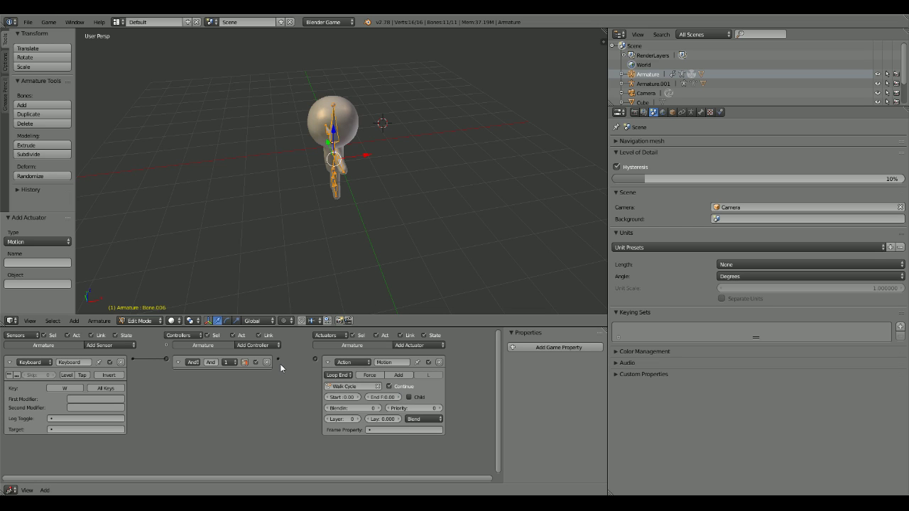
{"action": "left_click_drag", "start_coordinate": [311, 364], "coordinate": [315, 358]}
Step: Leave Edit Mode, select the Hero mesh and run the game to test the W key, then stop the game
{"action": "key", "text": "p"}
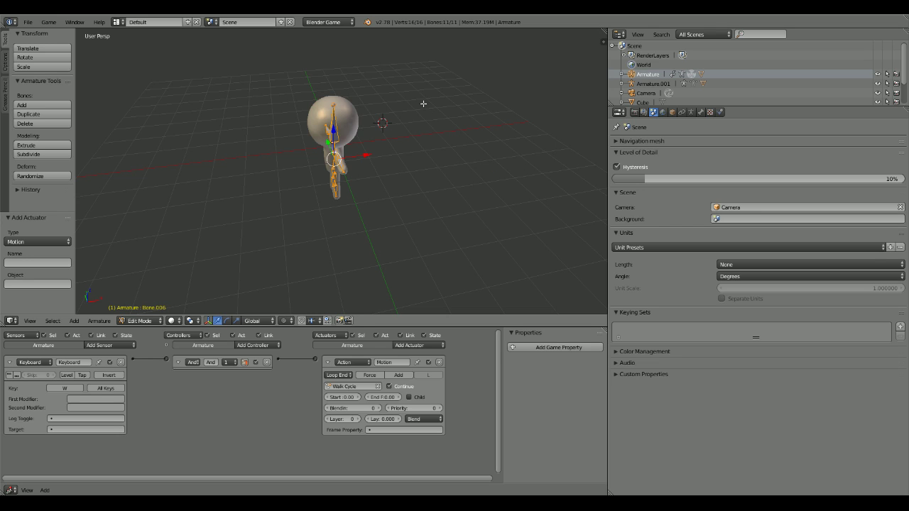
{"action": "key", "text": "Tab"}
{"action": "right_click", "coordinate": [343, 112]}
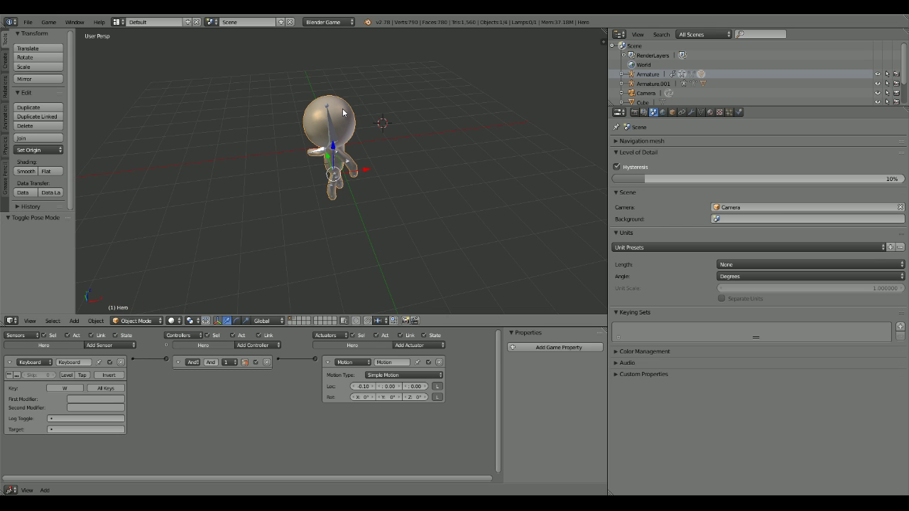
{"action": "key", "text": "p"}
{"action": "key", "text": "w"}
{"action": "key", "text": "Escape"}
Step: Select the armature, switch it to Object Mode and run the game to test the W-key walk, then stop the game
{"action": "right_click", "coordinate": [331, 139]}
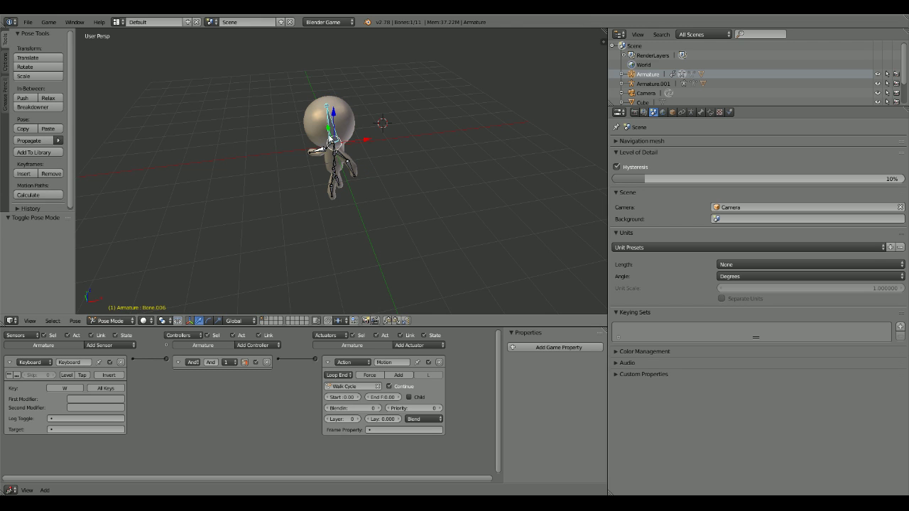
{"action": "key", "text": "Tab"}
{"action": "key", "text": "p"}
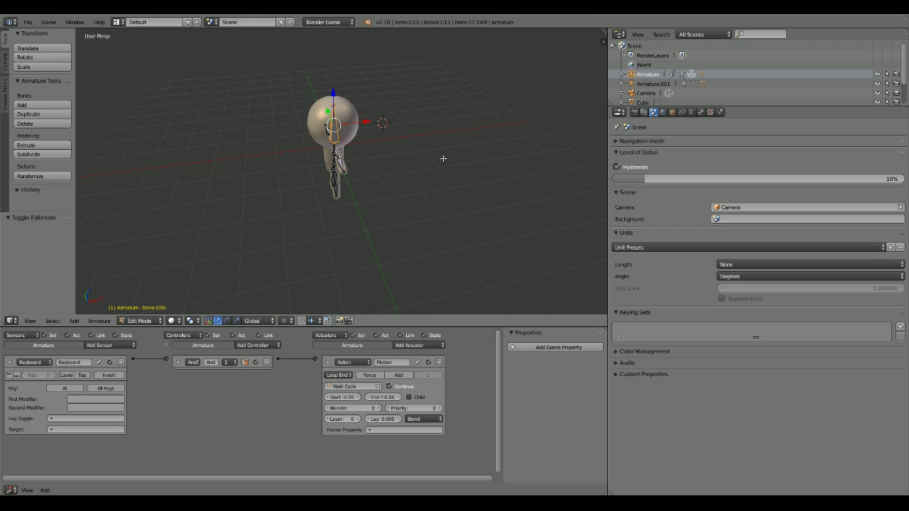
{"action": "key", "text": "Tab"}
{"action": "key", "text": "Tab"}
{"action": "left_click", "coordinate": [143, 324]}
{"action": "left_click", "coordinate": [137, 308]}
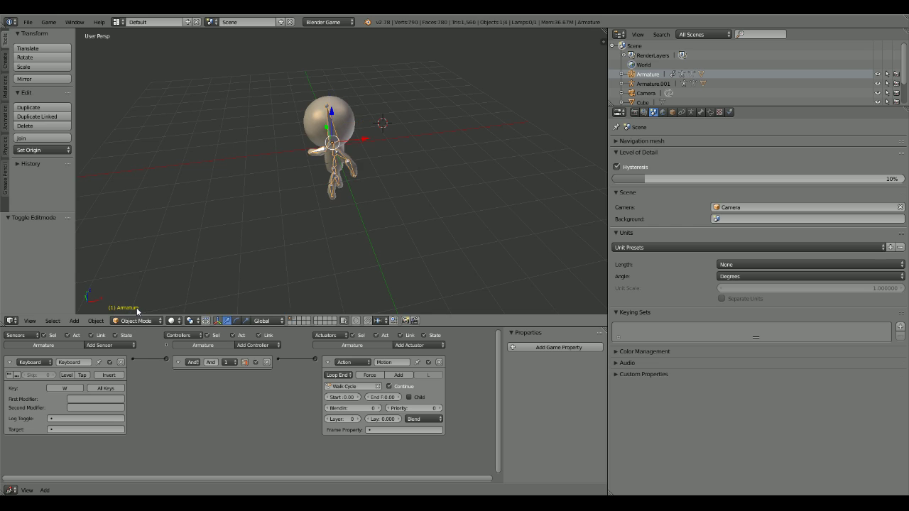
{"action": "key", "text": "p"}
{"action": "key", "text": "w"}
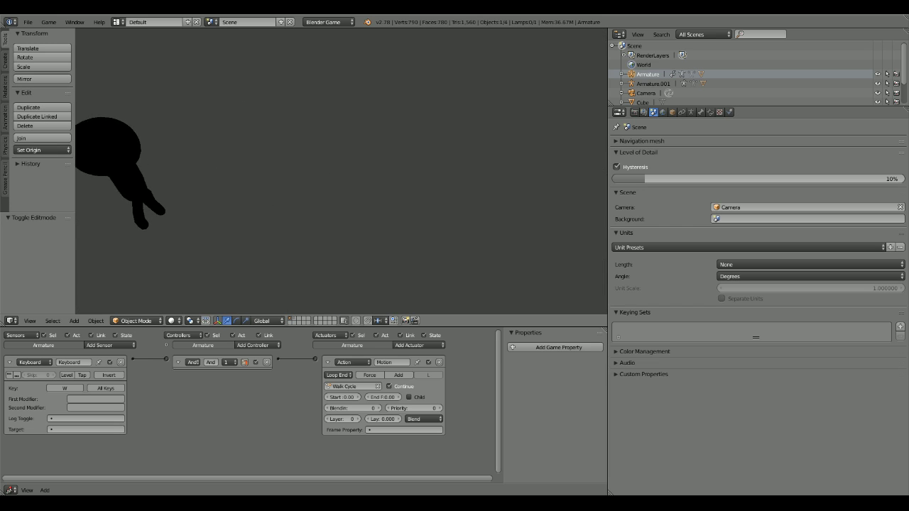
{"action": "key", "text": "Escape"}
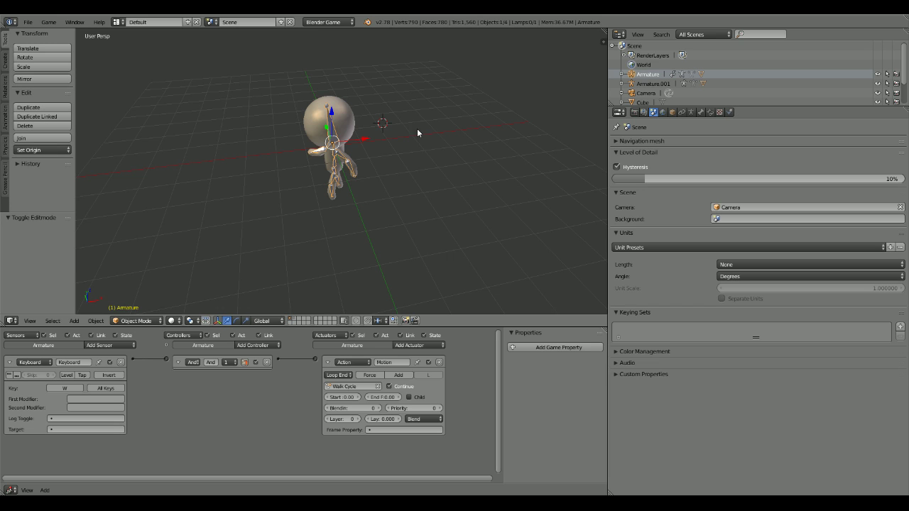
Step: Set the armature's Action actuator to start at frame 1 and end at frame 20
{"action": "left_click", "coordinate": [358, 397]}
{"action": "left_click", "coordinate": [370, 398]}
{"action": "type", "text": "2.0"}
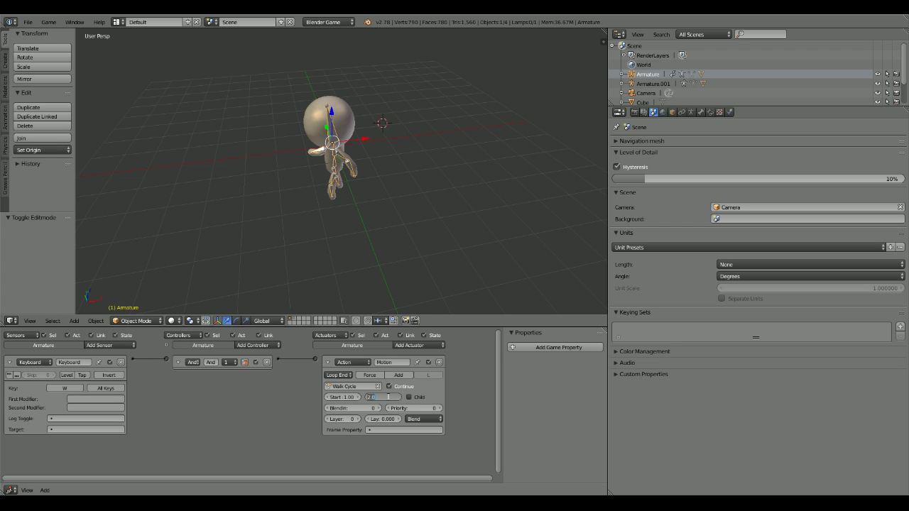
{"action": "key", "text": "Return"}
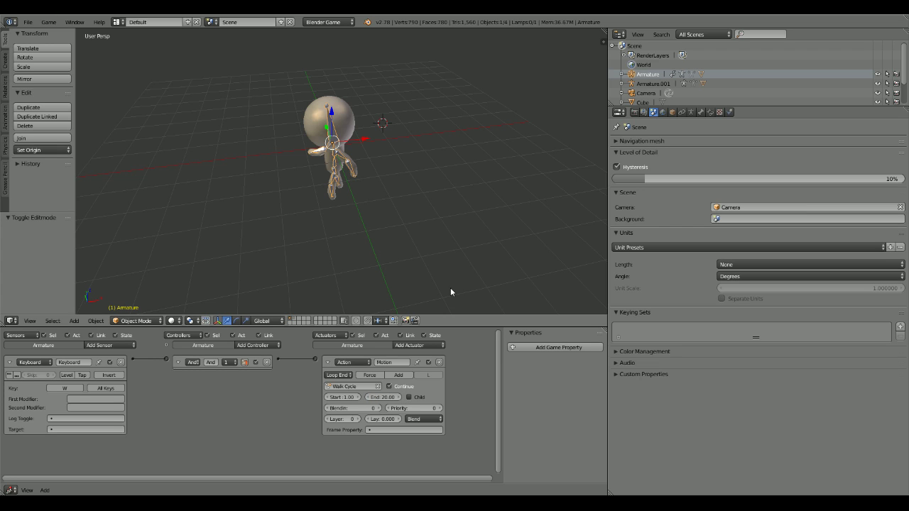
Step: Run the game to test the W-key walk with the new frame range, then stop it
{"action": "key", "text": "p"}
{"action": "key", "text": "w"}
{"action": "key", "text": "Escape"}
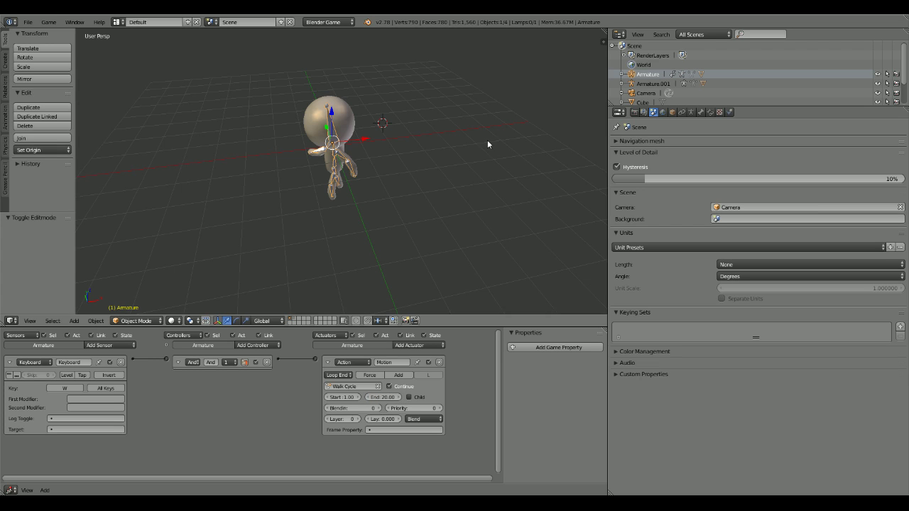
Step: Change the armature's Action actuator to Play mode and test the W-key walk in the game, then stop it
{"action": "left_click", "coordinate": [339, 376]}
{"action": "left_click", "coordinate": [347, 364]}
{"action": "key", "text": "p"}
{"action": "key", "text": "w"}
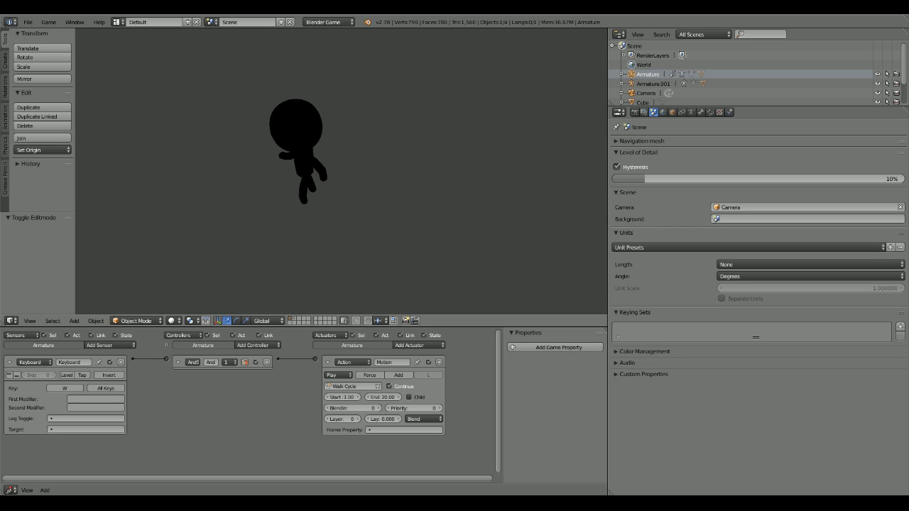
{"action": "key", "text": "Escape"}
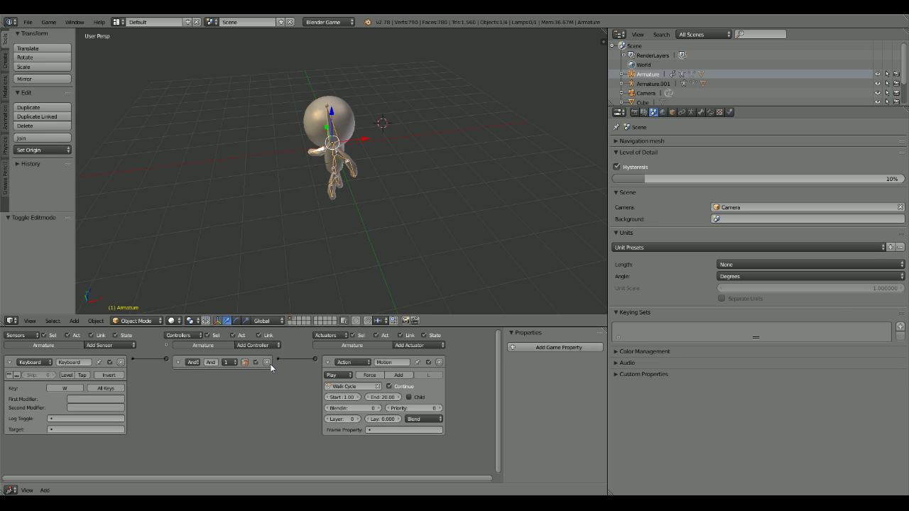
Step: Select the Hero mesh and run the game once more, then stop it
{"action": "right_click", "coordinate": [327, 121]}
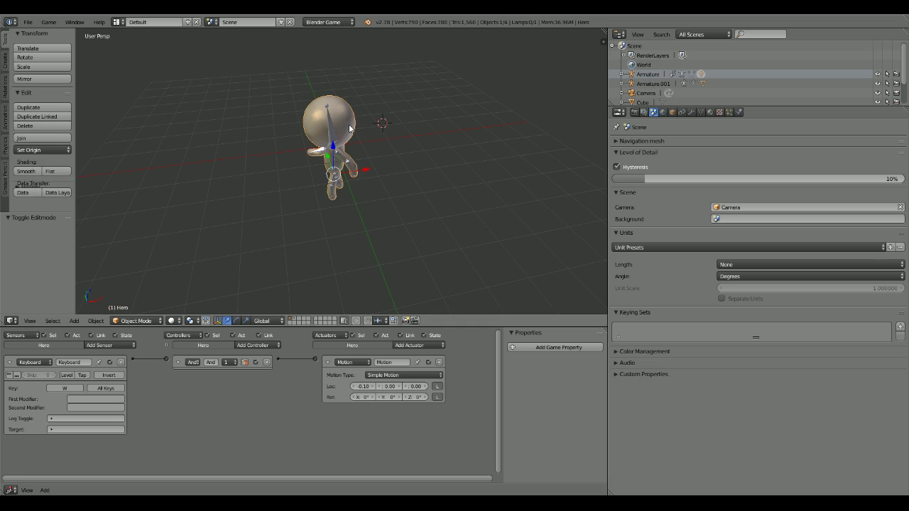
{"action": "key", "text": "p"}
{"action": "key", "text": "Escape"}
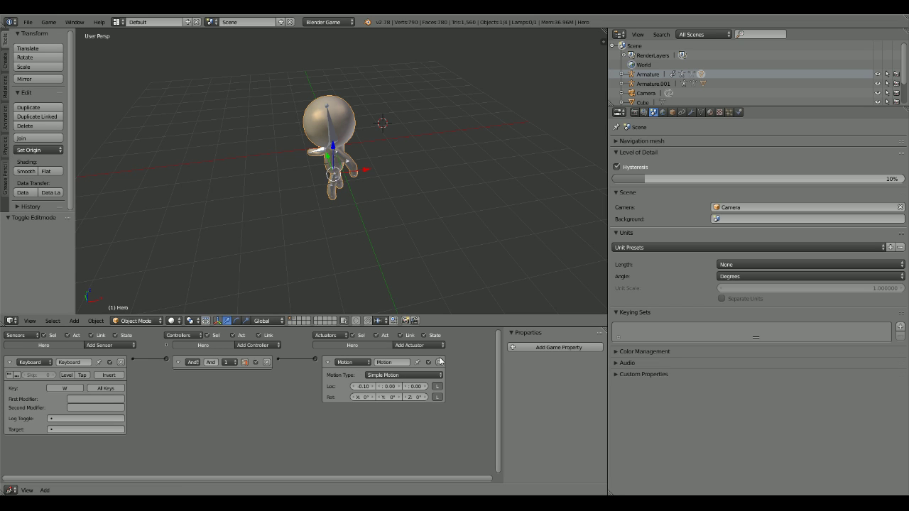
{"action": "left_click", "coordinate": [404, 375]}
{"action": "left_click", "coordinate": [409, 346]}
{"action": "left_click", "coordinate": [412, 327]}
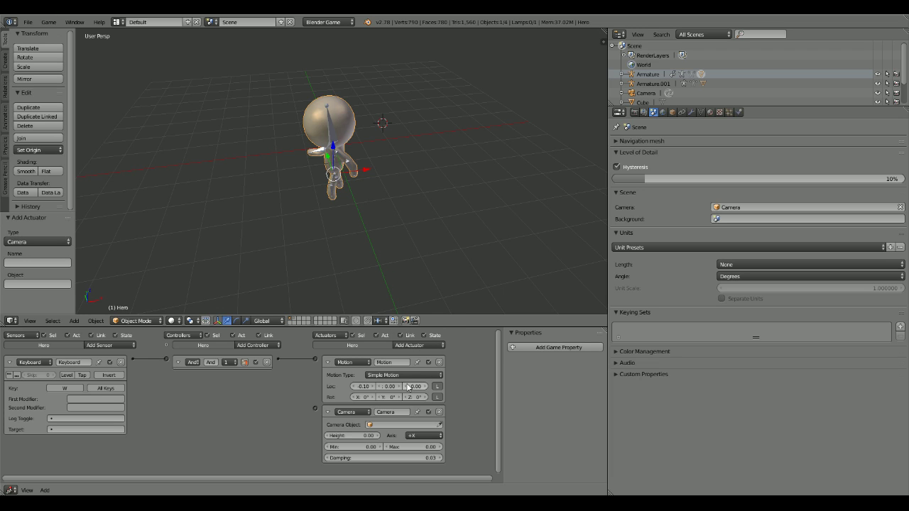
{"action": "left_click", "coordinate": [439, 412]}
Step: Add an Action actuator to the Hero that plays Walk Cycle from frame 1 to frame 20
{"action": "left_click", "coordinate": [418, 346]}
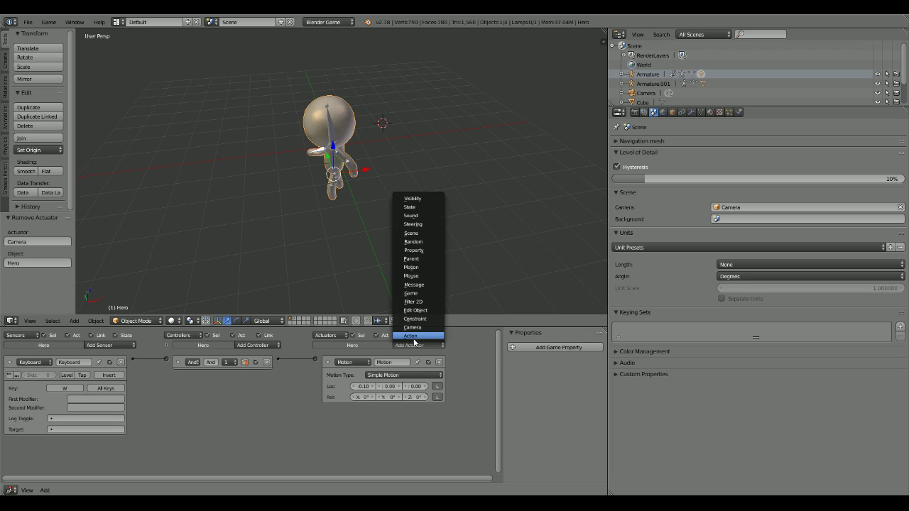
{"action": "left_click", "coordinate": [416, 339]}
{"action": "left_click", "coordinate": [328, 435]}
{"action": "left_click", "coordinate": [333, 368]}
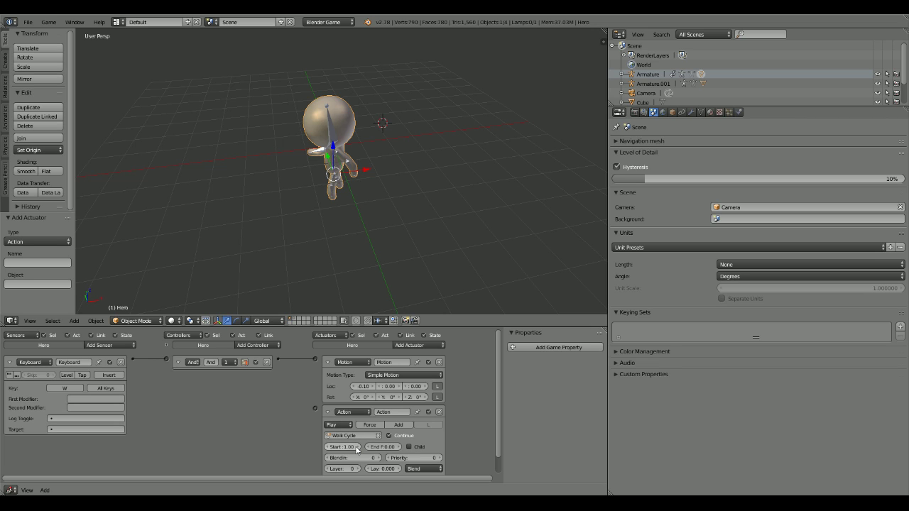
{"action": "left_click", "coordinate": [396, 446]}
{"action": "left_click", "coordinate": [396, 447]}
{"action": "left_click", "coordinate": [387, 448]}
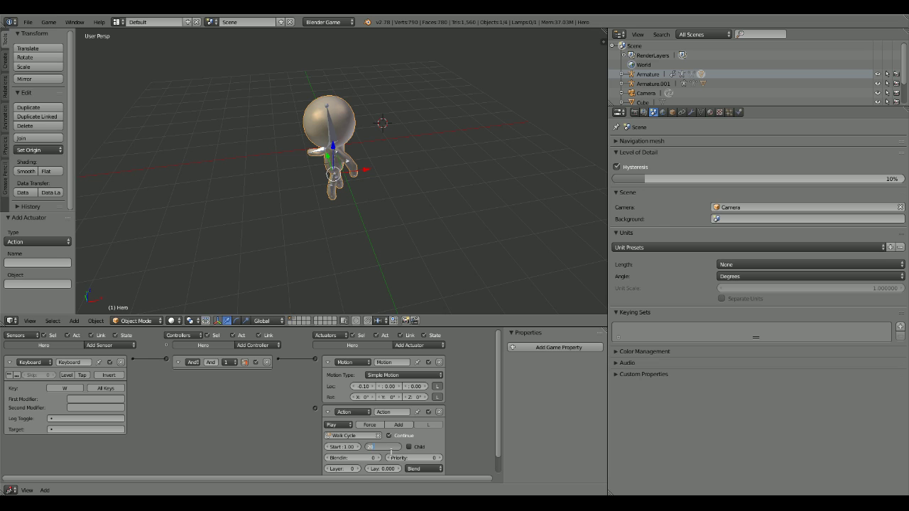
{"action": "type", "text": "20"}
{"action": "key", "text": "Return"}
Step: Run the game to test W-key movement with the Hero's Action actuator in place, then stop it
{"action": "key", "text": "p"}
{"action": "key", "text": "w"}
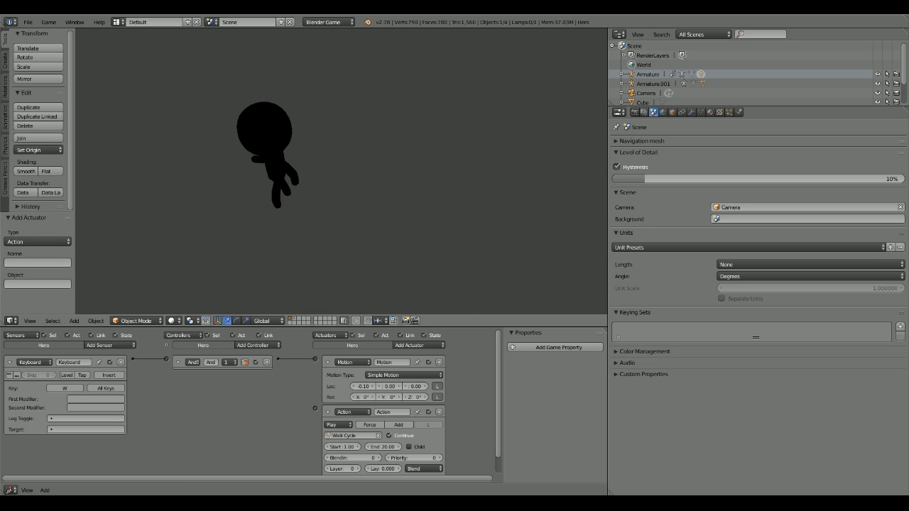
{"action": "key", "text": "Escape"}
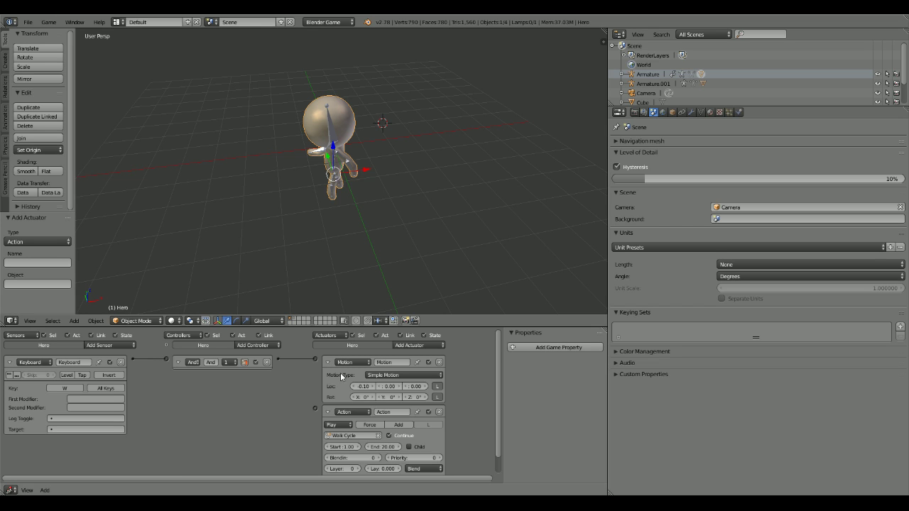
Step: Link the Hero's And controller to its Action actuator, run the game, and stop it
{"action": "left_click", "coordinate": [348, 413]}
{"action": "left_click_drag", "start_coordinate": [277, 359], "coordinate": [314, 409]}
{"action": "key", "text": "p"}
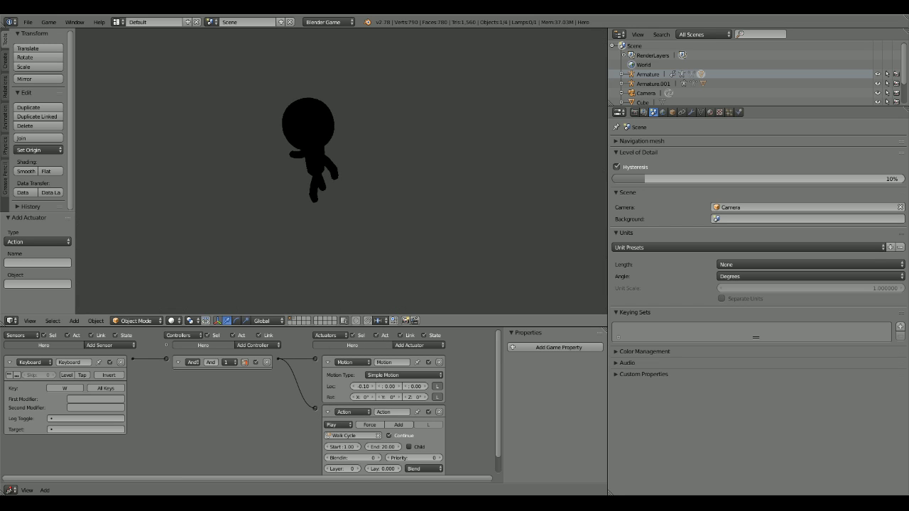
{"action": "key", "text": "Escape"}
Step: Select the armature and delete its Action actuator, And controller and Keyboard sensor
{"action": "right_click", "coordinate": [341, 137]}
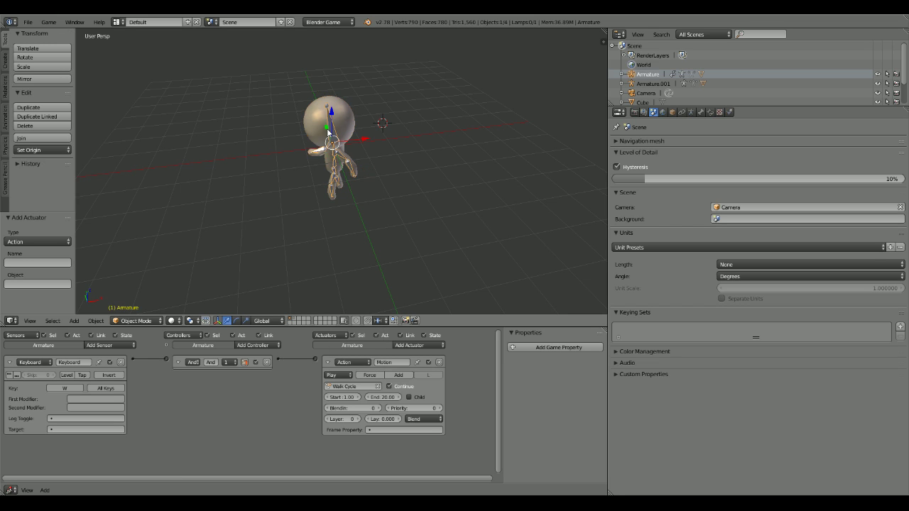
{"action": "left_click", "coordinate": [439, 363]}
{"action": "left_click", "coordinate": [267, 362]}
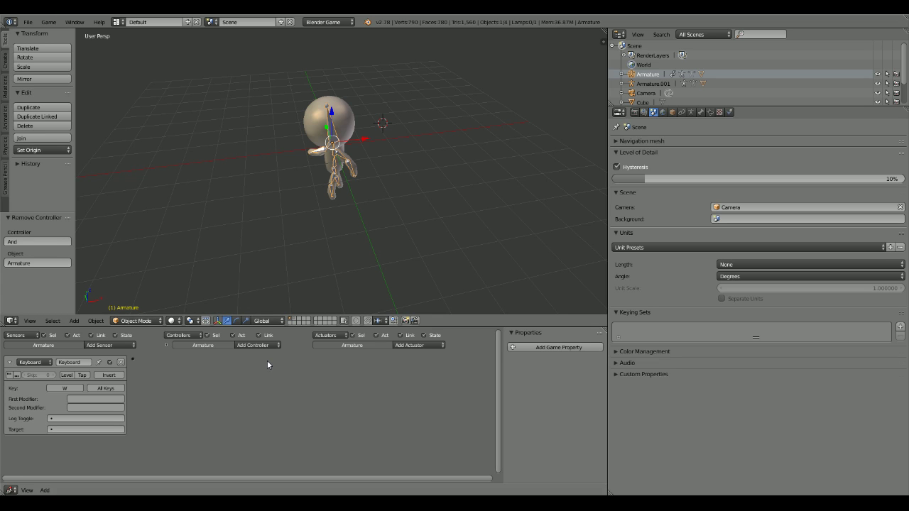
{"action": "left_click", "coordinate": [121, 363]}
Step: Select the Hero mesh and test its W-key movement in the game, then stop the game
{"action": "right_click", "coordinate": [343, 123]}
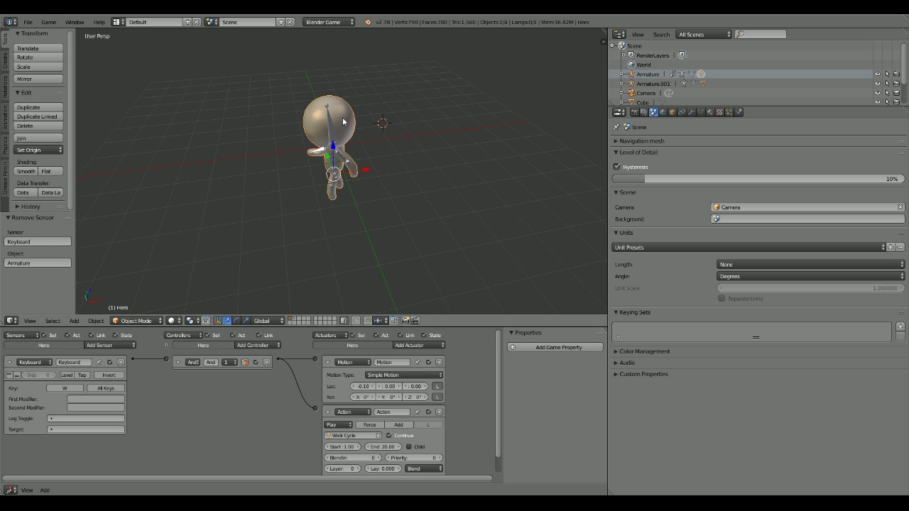
{"action": "key", "text": "p"}
{"action": "key", "text": "w"}
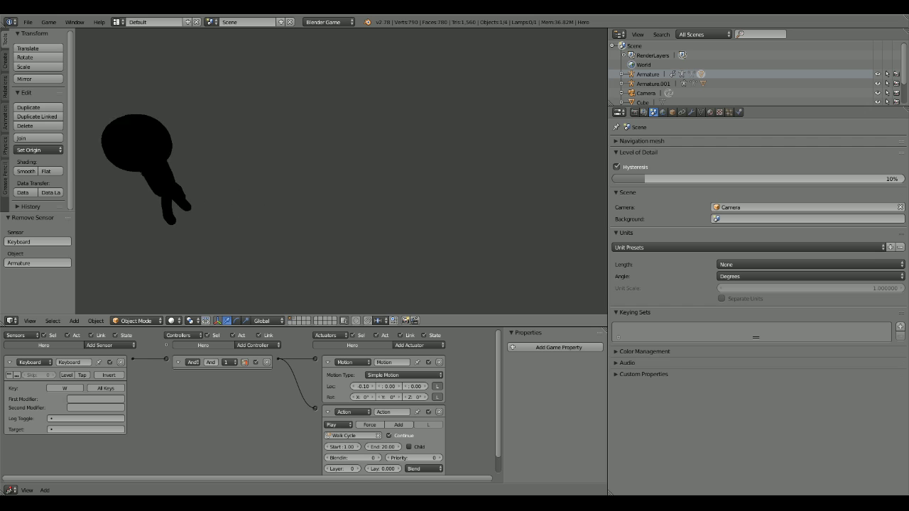
{"action": "key", "text": "Escape"}
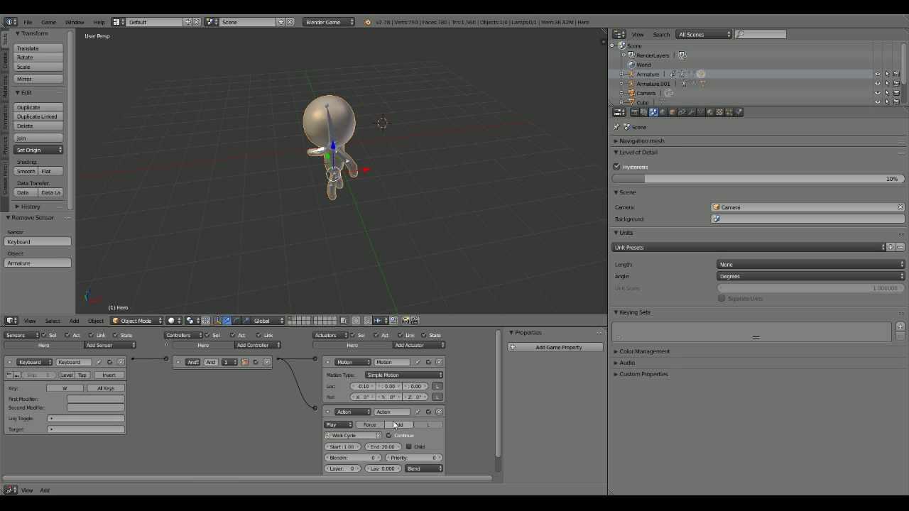
Step: Try the Hero's Action actuator with Force enabled and Priority set to 1, running the game after each change
{"action": "key", "text": "p"}
{"action": "key", "text": "Escape"}
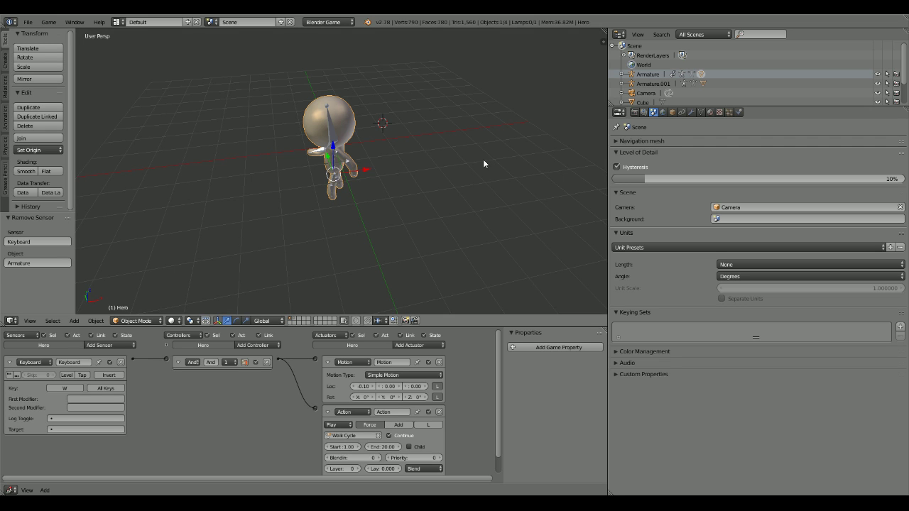
{"action": "scroll", "coordinate": [381, 458], "scroll_direction": "down", "scroll_amount": 1}
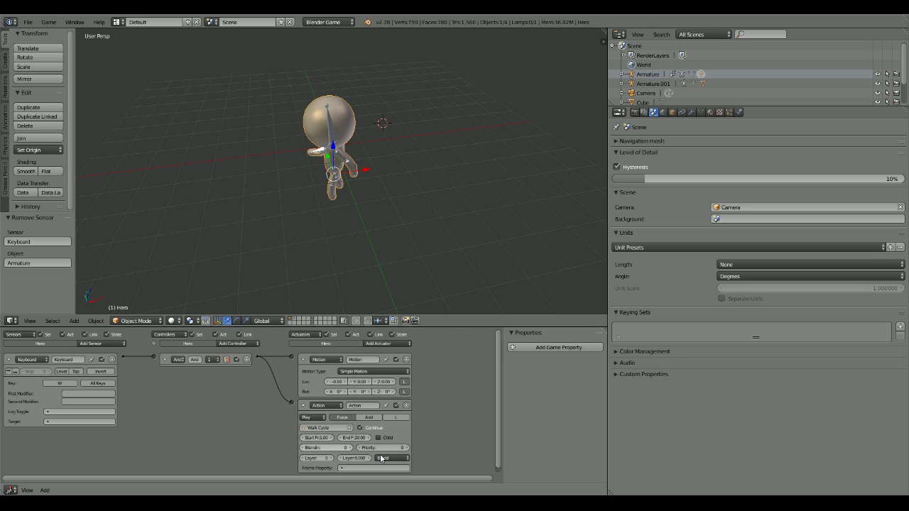
{"action": "key", "text": "p"}
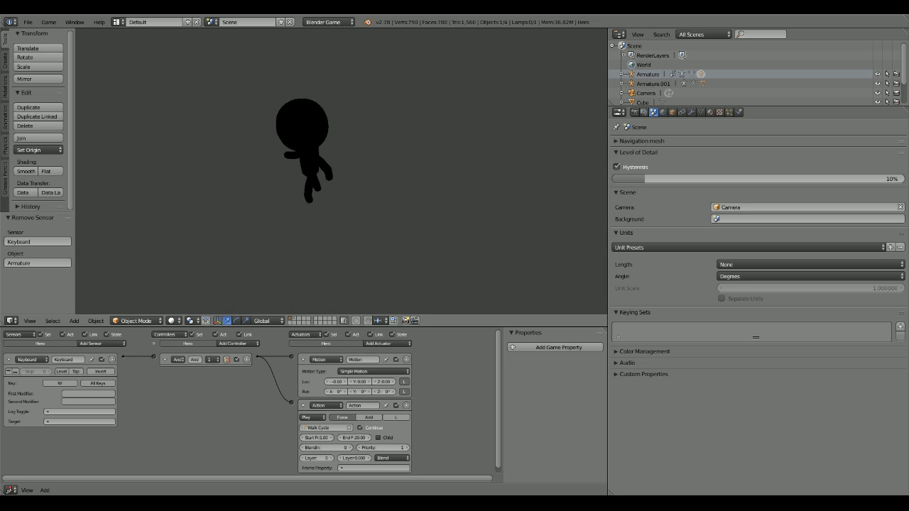
{"action": "key", "text": "Escape"}
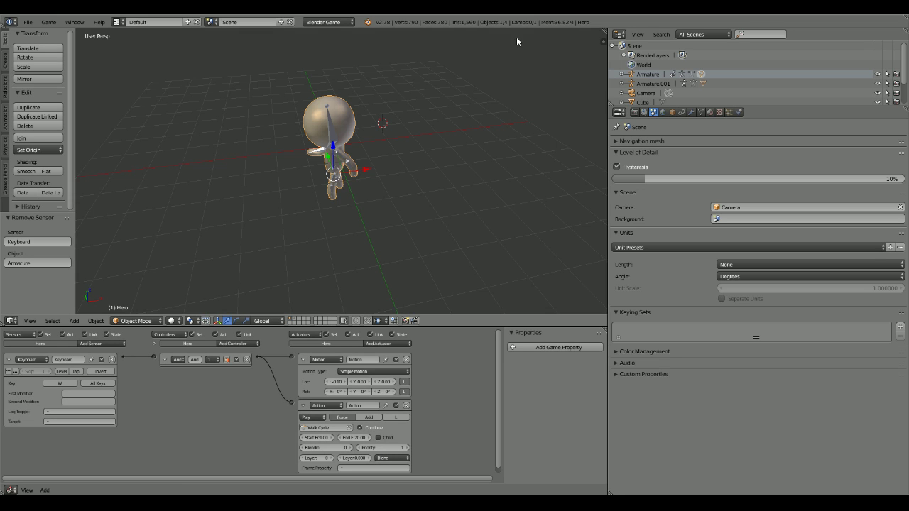
Step: Set the Hero's Action actuator to Ping Pong playback and test it in the game
{"action": "left_click", "coordinate": [363, 469]}
{"action": "scroll", "coordinate": [387, 414], "scroll_direction": "up", "scroll_amount": 4}
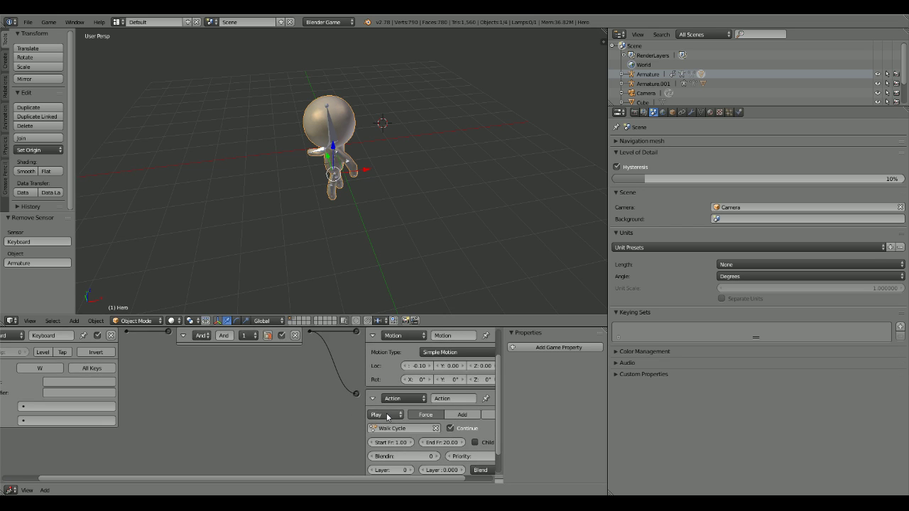
{"action": "left_click", "coordinate": [390, 398]}
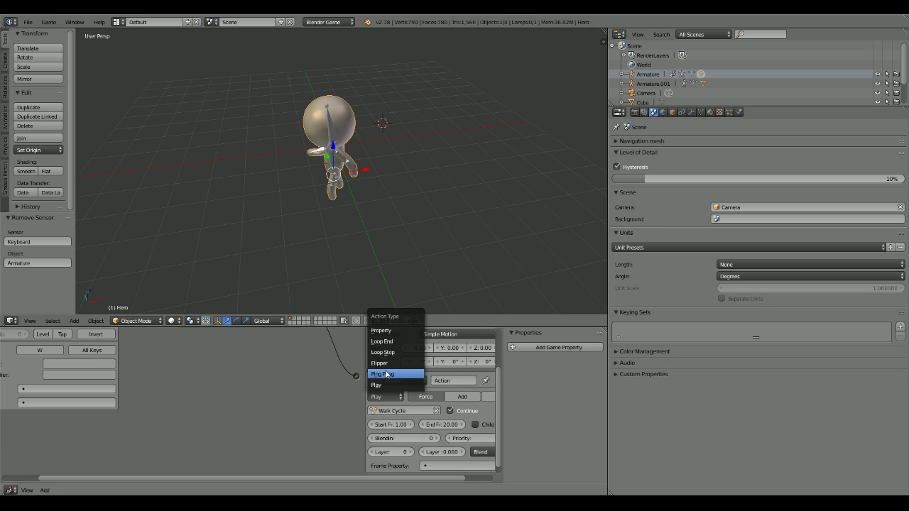
{"action": "left_click", "coordinate": [392, 374]}
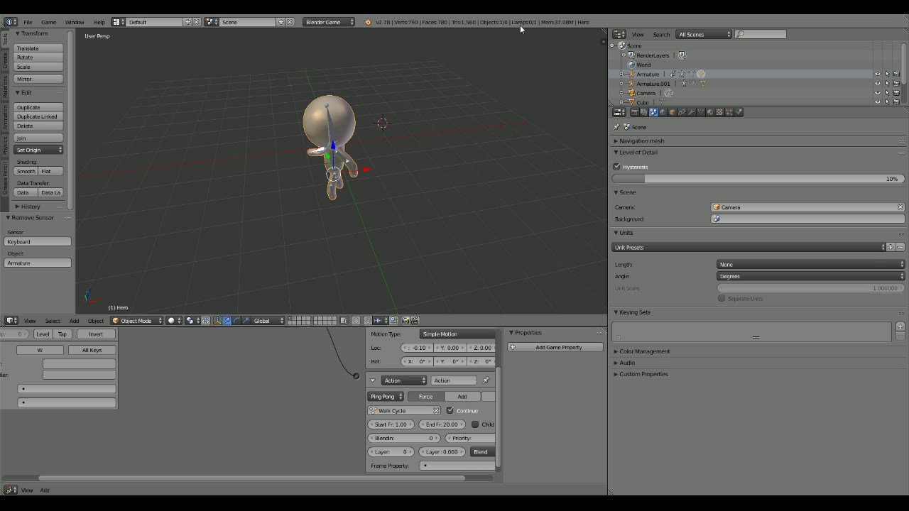
{"action": "key", "text": "p"}
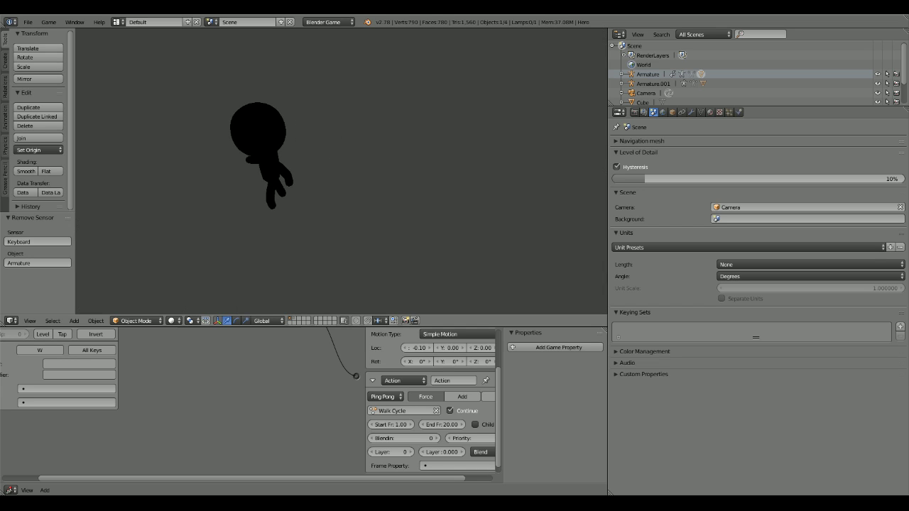
{"action": "key", "text": "Escape"}
Step: Try changing the Action actuator's type to Edit Object, run the game briefly, and stop it
{"action": "left_click", "coordinate": [400, 381]}
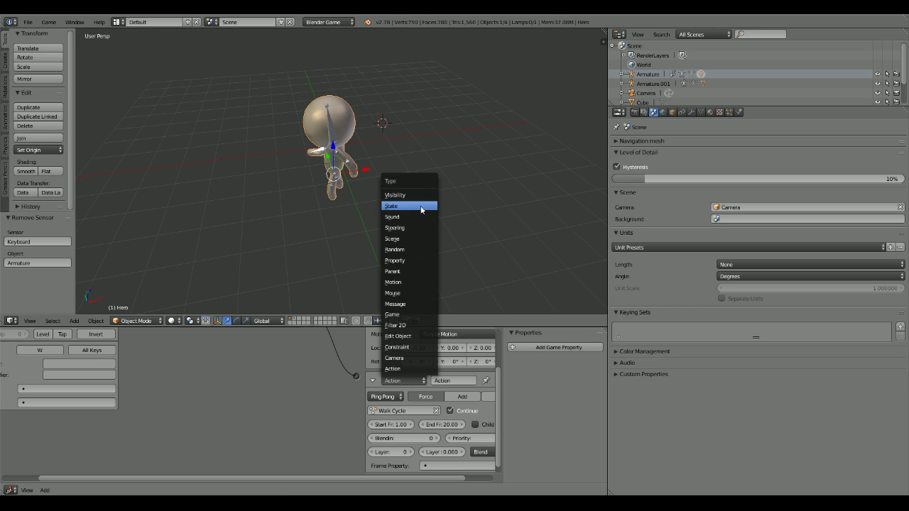
{"action": "left_click", "coordinate": [419, 336]}
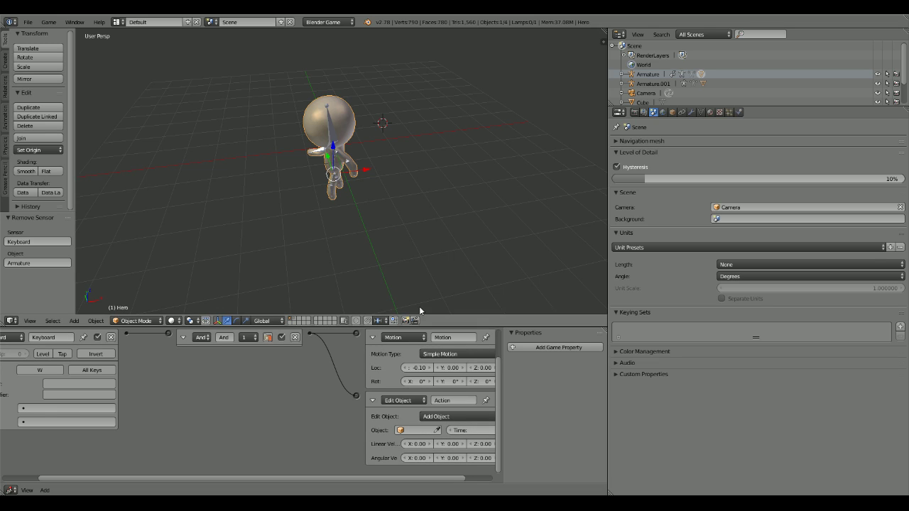
{"action": "key", "text": "p"}
{"action": "key", "text": "Escape"}
Step: Switch the Edit Object actuator back to the Action type with Loop End playback and test-run the game
{"action": "left_click", "coordinate": [403, 401]}
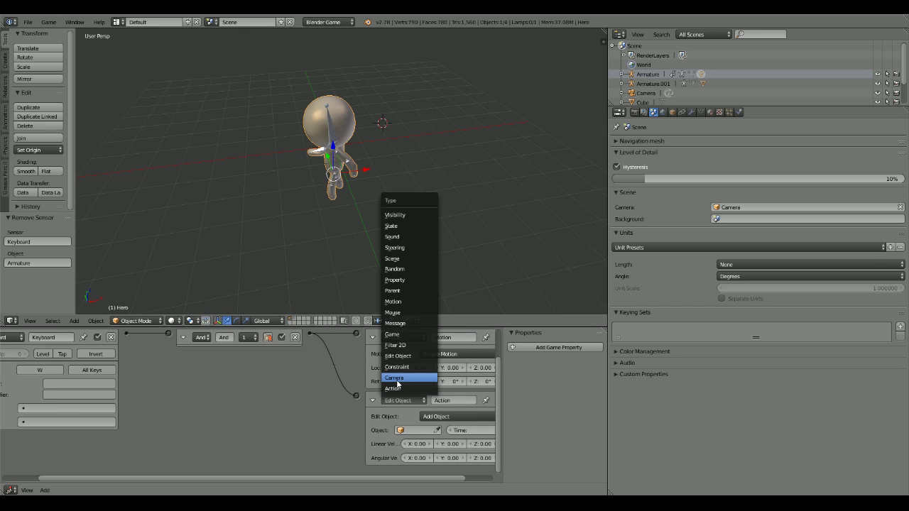
{"action": "left_click", "coordinate": [397, 377]}
{"action": "left_click", "coordinate": [401, 416]}
{"action": "left_click", "coordinate": [393, 374]}
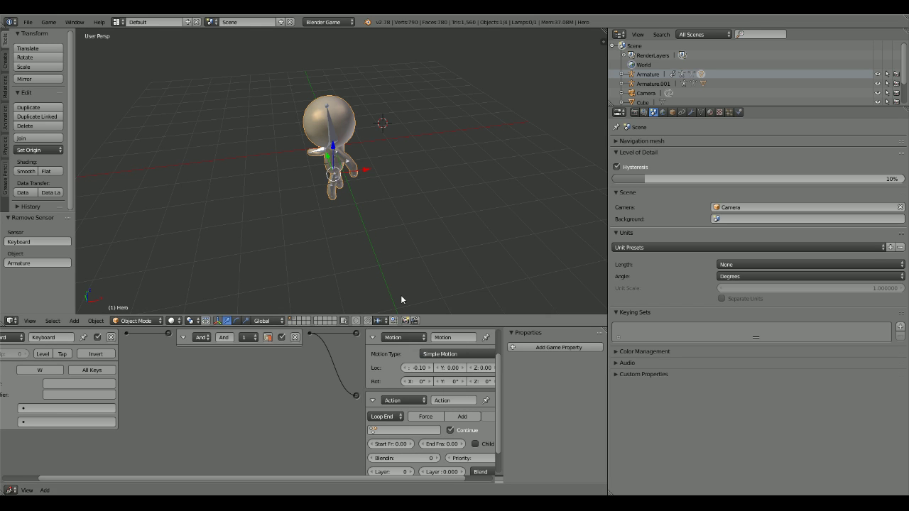
{"action": "key", "text": "p"}
{"action": "key", "text": "Escape"}
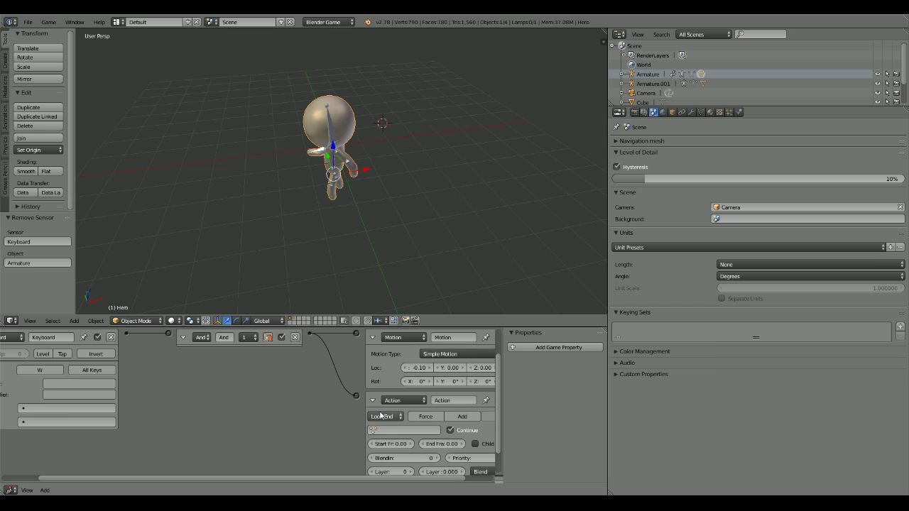
Step: Change the Action actuator's playback to Loop Stop and test-run the game
{"action": "left_click", "coordinate": [386, 416]}
{"action": "left_click", "coordinate": [398, 372]}
{"action": "key", "text": "p"}
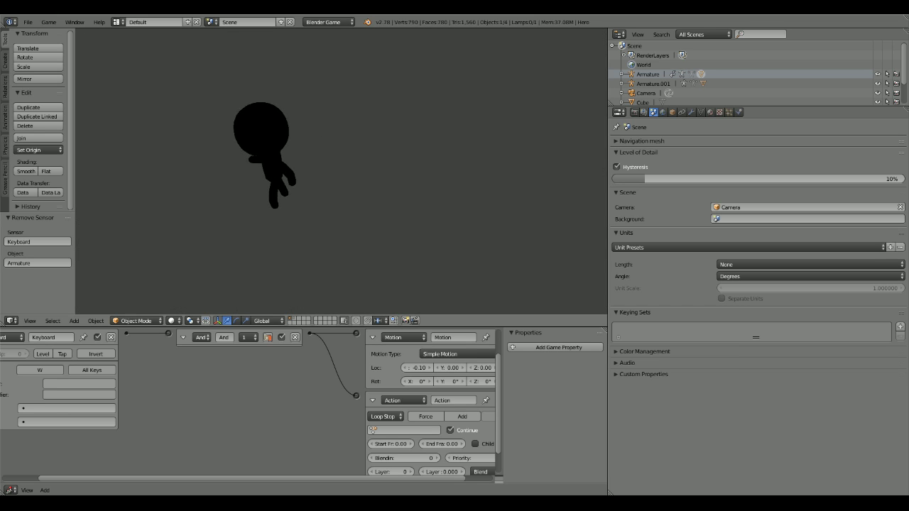
{"action": "key", "text": "Escape"}
Step: Assign the Walk Cycle action to the Hero's Action actuator, run the game, and stop it
{"action": "left_click", "coordinate": [388, 431]}
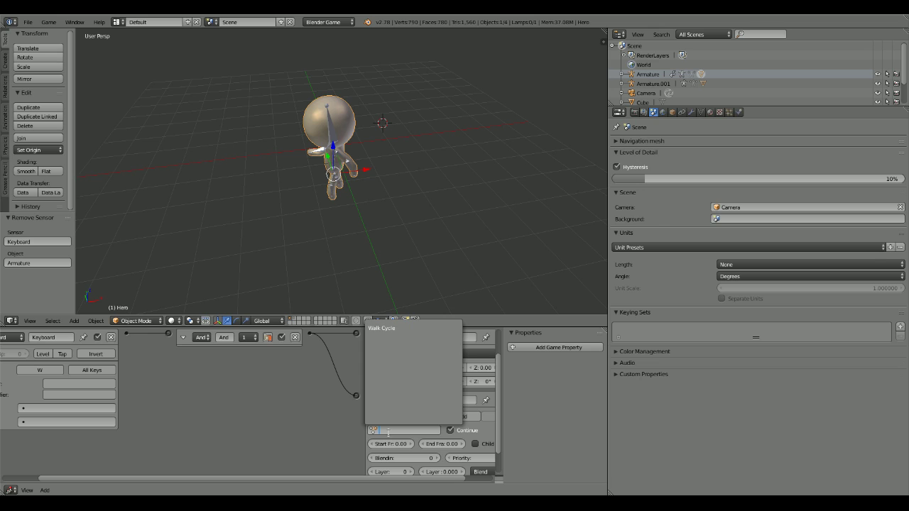
{"action": "left_click", "coordinate": [403, 431]}
{"action": "left_click", "coordinate": [384, 328]}
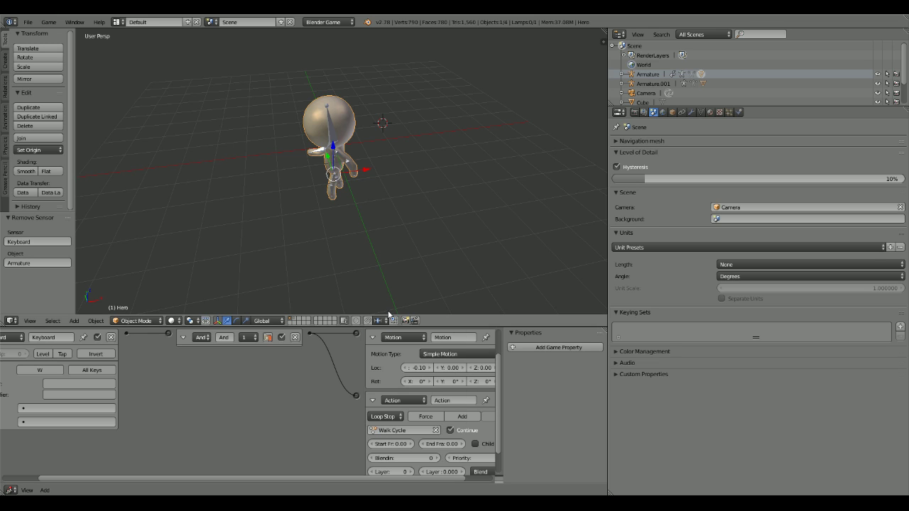
{"action": "key", "text": "p"}
{"action": "key", "text": "Escape"}
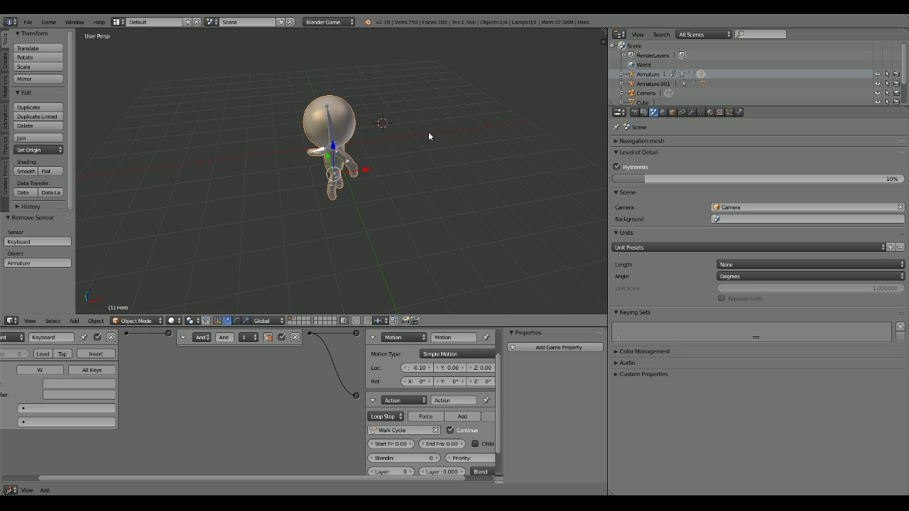
Step: Set the Walk Cycle actuator's playback to Loop End, run the game, and stop it
{"action": "left_click", "coordinate": [390, 416]}
{"action": "left_click", "coordinate": [389, 361]}
{"action": "key", "text": "p"}
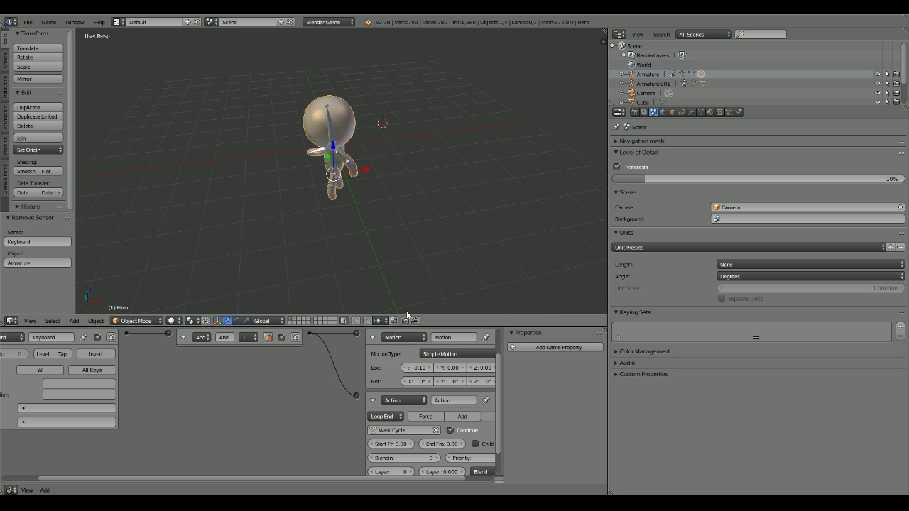
{"action": "key", "text": "Escape"}
Step: Select the character's armature and switch it to Pose Mode
{"action": "right_click", "coordinate": [335, 124]}
{"action": "scroll", "coordinate": [334, 123], "scroll_direction": "up", "scroll_amount": 3}
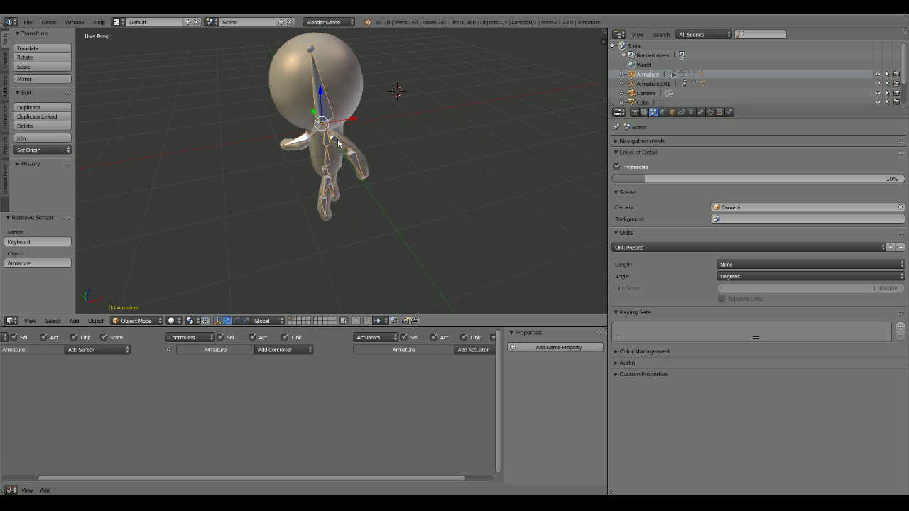
{"action": "left_click", "coordinate": [136, 321]}
{"action": "left_click", "coordinate": [141, 289]}
Step: Try selecting the Hero with its armature, entering Pose Mode and selecting a parent bone, and undo those changes
{"action": "right_click", "coordinate": [345, 78]}
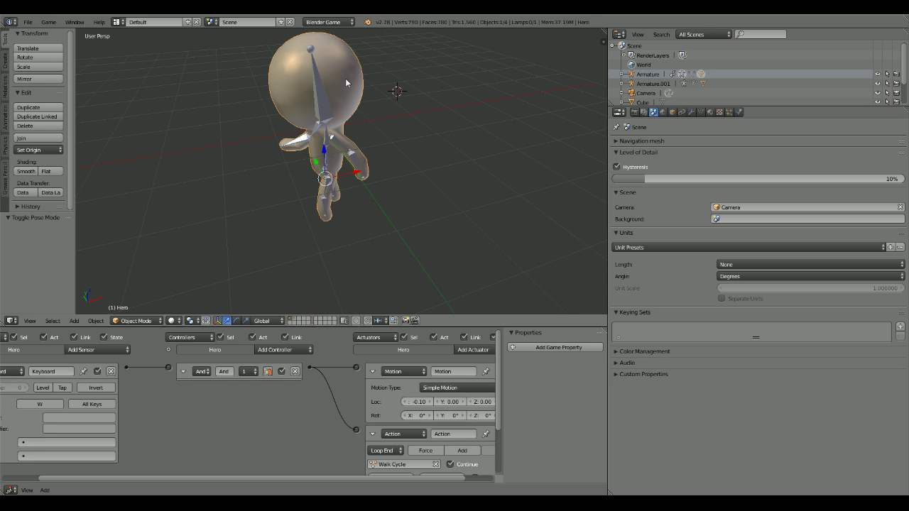
{"action": "scroll", "coordinate": [433, 217], "scroll_direction": "down", "scroll_amount": 2}
{"action": "right_click", "coordinate": [330, 152], "text": "shift"}
{"action": "key", "text": "ctrl+Tab"}
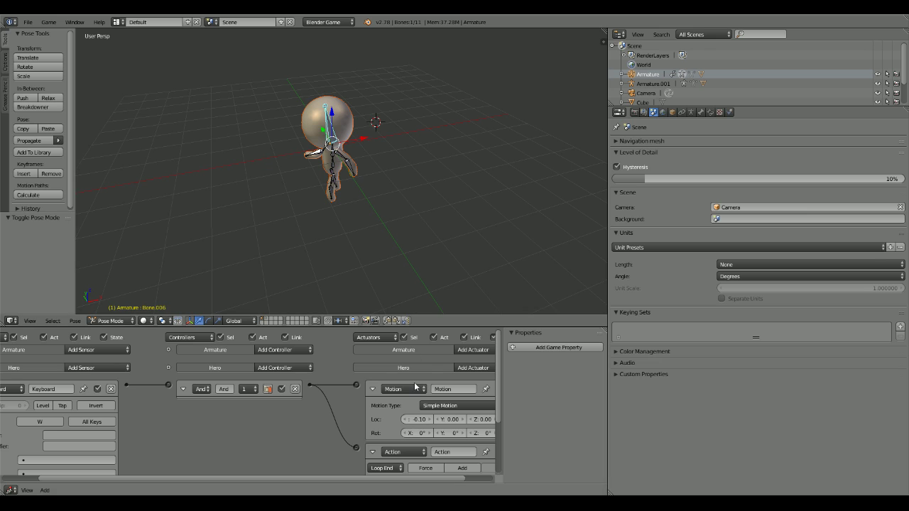
{"action": "right_click", "coordinate": [350, 199]}
{"action": "key", "text": "bracketleft"}
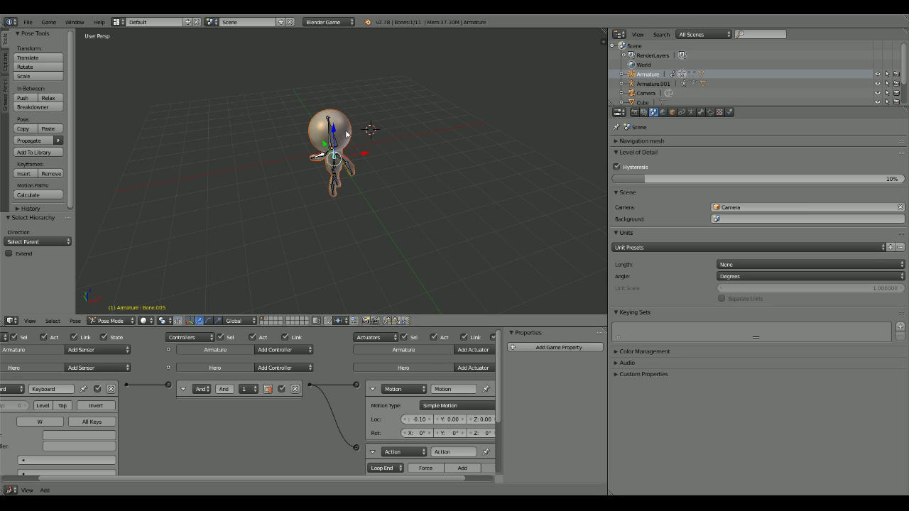
{"action": "key", "text": "ctrl+z"}
{"action": "key", "text": "ctrl+z"}
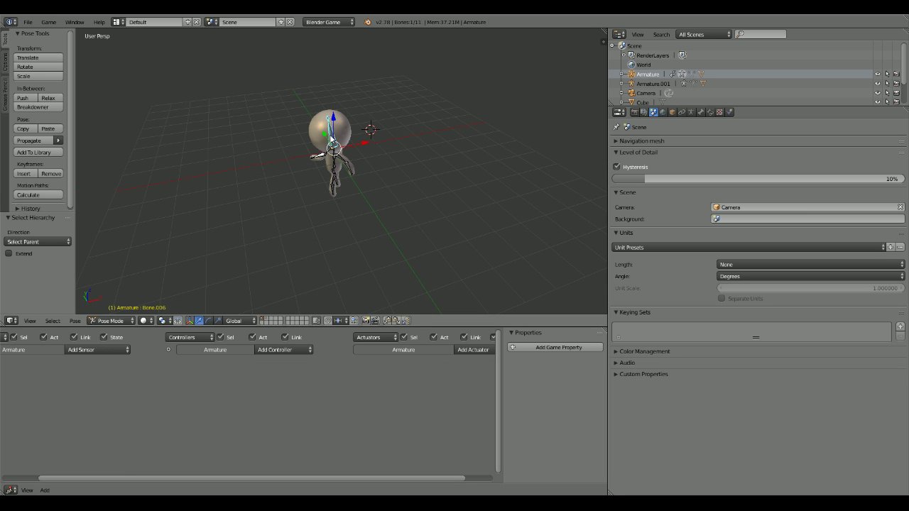
Step: Test the W-key movement in the game with the Hero and armature both selected, and stop the game
{"action": "key", "text": "p"}
{"action": "key", "text": "w"}
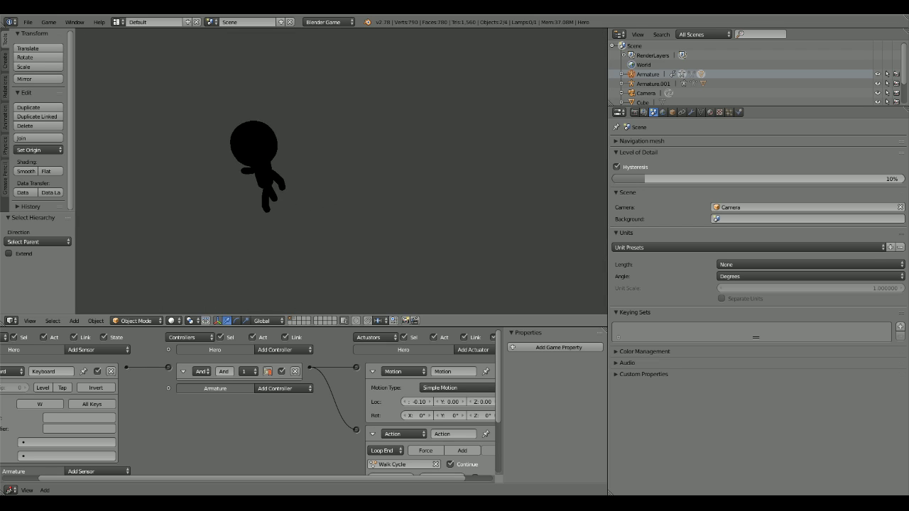
{"action": "key", "text": "Escape"}
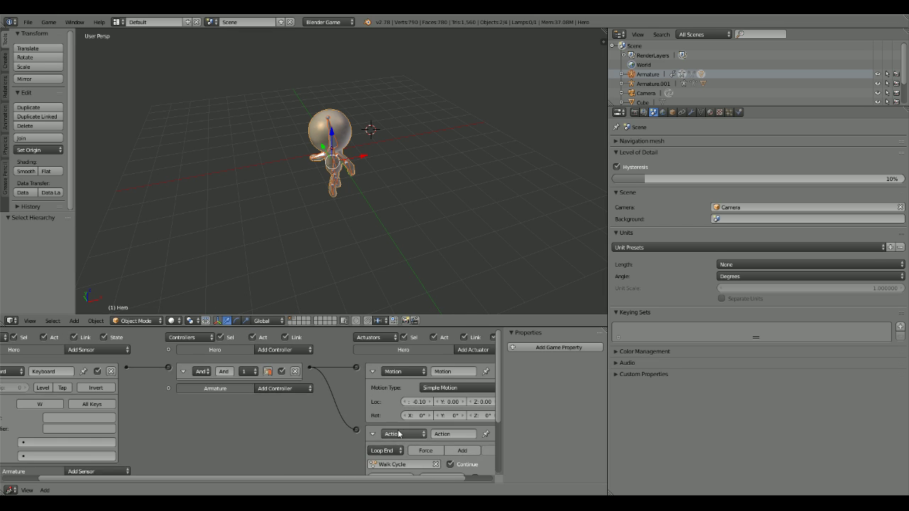
Step: Set the Hero's Walk Cycle actuator to start at frame 1 and end at frame 20, and start the game
{"action": "scroll", "coordinate": [401, 398], "scroll_direction": "down", "scroll_amount": 2}
{"action": "left_click", "coordinate": [398, 424]}
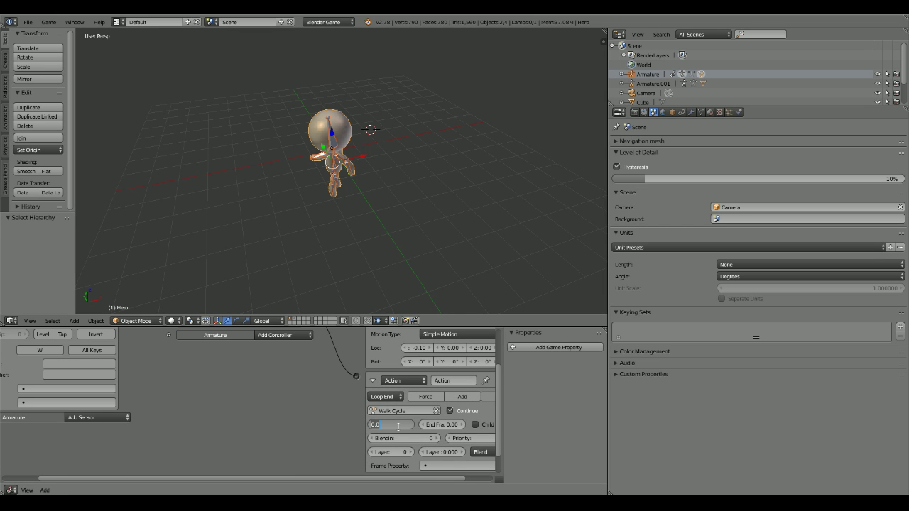
{"action": "type", "text": "1"}
{"action": "key", "text": "Return"}
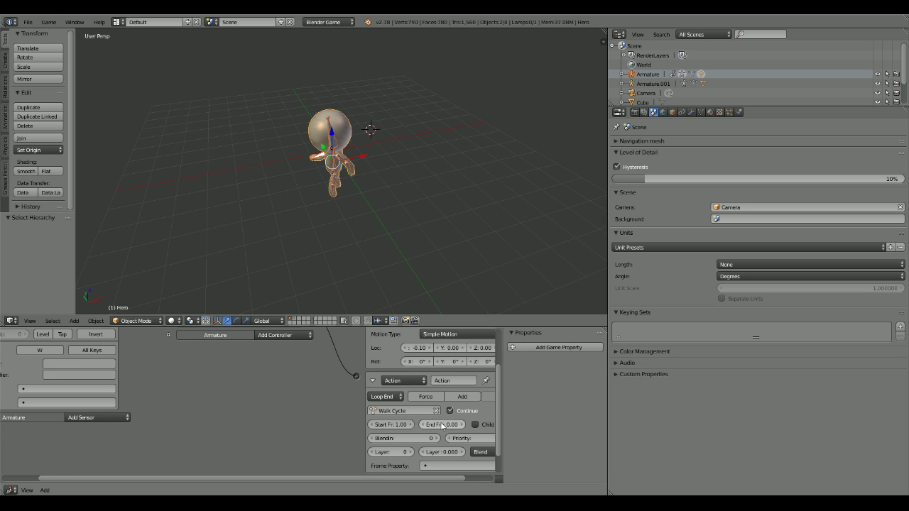
{"action": "scroll", "coordinate": [442, 425], "scroll_direction": "up", "scroll_amount": 2, "text": "ctrl"}
{"action": "left_click", "coordinate": [454, 429]}
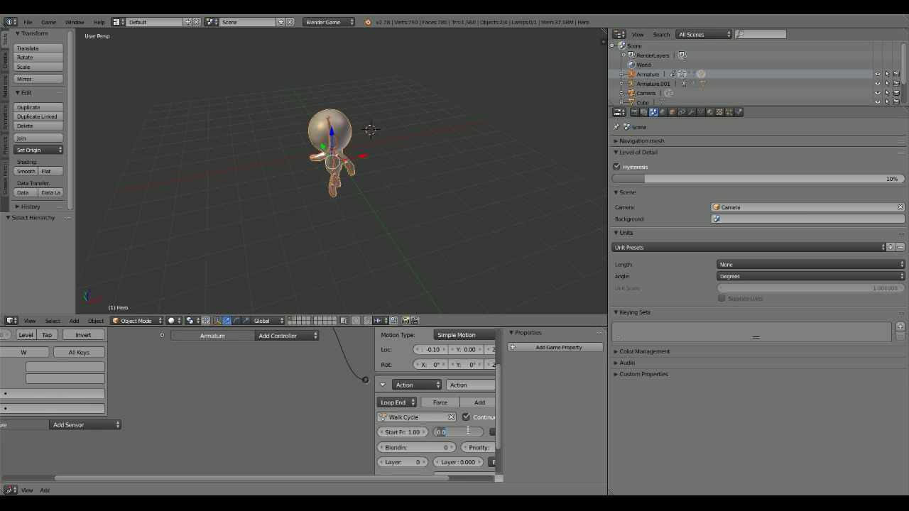
{"action": "type", "text": "20"}
{"action": "key", "text": "Return"}
{"action": "key", "text": "p"}
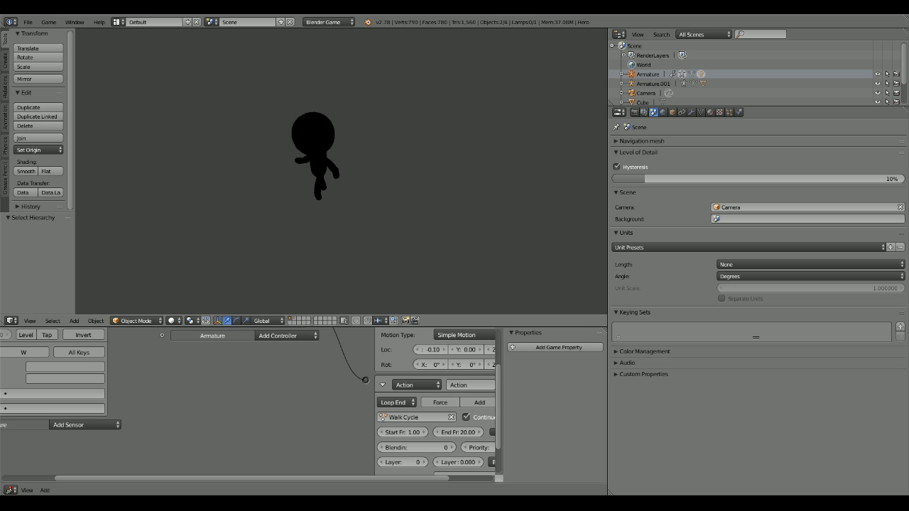
Step: Enable Force on the Hero's Walk Cycle actuator and test the W-key movement in the game
{"action": "key", "text": "Escape"}
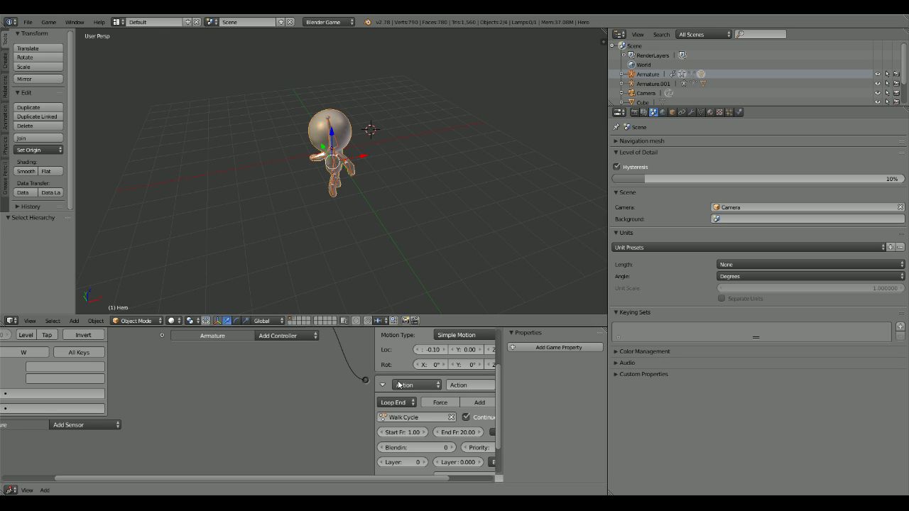
{"action": "scroll", "coordinate": [426, 394], "scroll_direction": "down", "scroll_amount": 1, "text": "ctrl"}
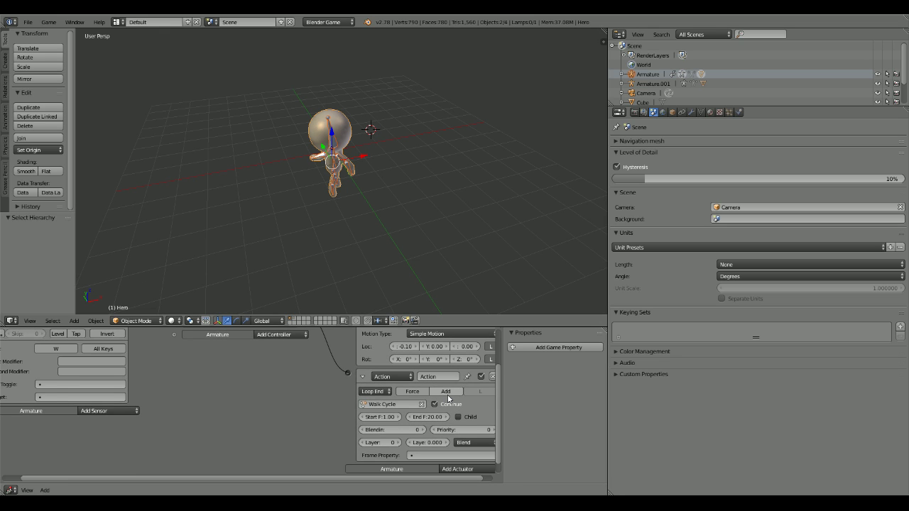
{"action": "scroll", "coordinate": [448, 400], "scroll_direction": "down", "scroll_amount": 1, "text": "ctrl"}
{"action": "left_click", "coordinate": [399, 388]}
{"action": "key", "text": "p"}
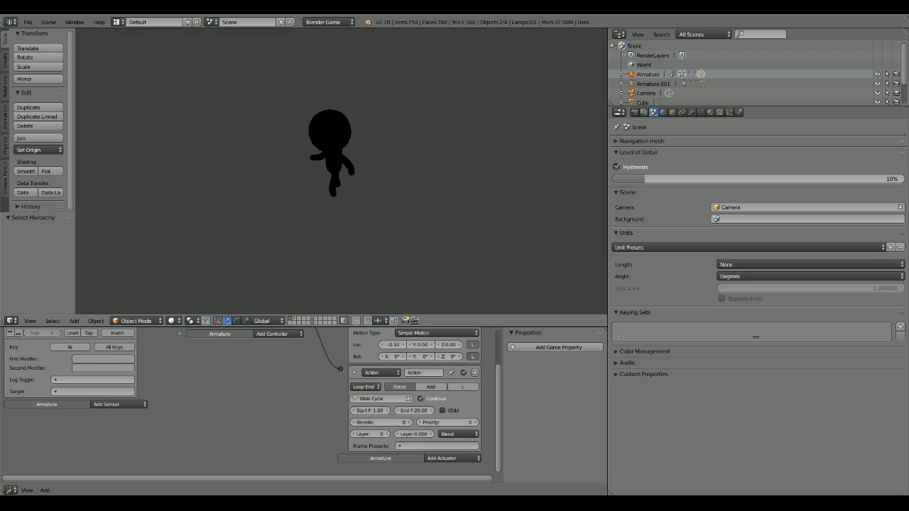
{"action": "key", "text": "w"}
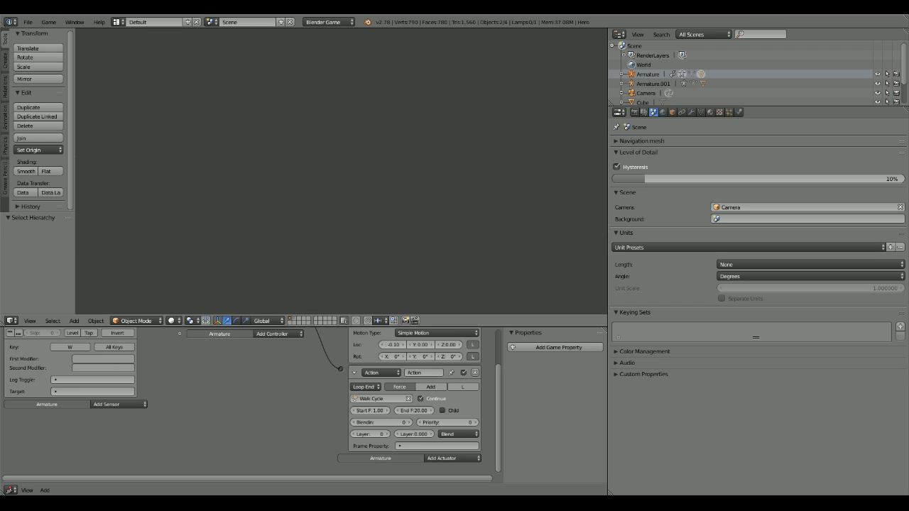
{"action": "key", "text": "Escape"}
Step: Test the W-key movement in the game again from a farther view and stop the game
{"action": "scroll", "coordinate": [180, 172], "scroll_direction": "down", "scroll_amount": 4}
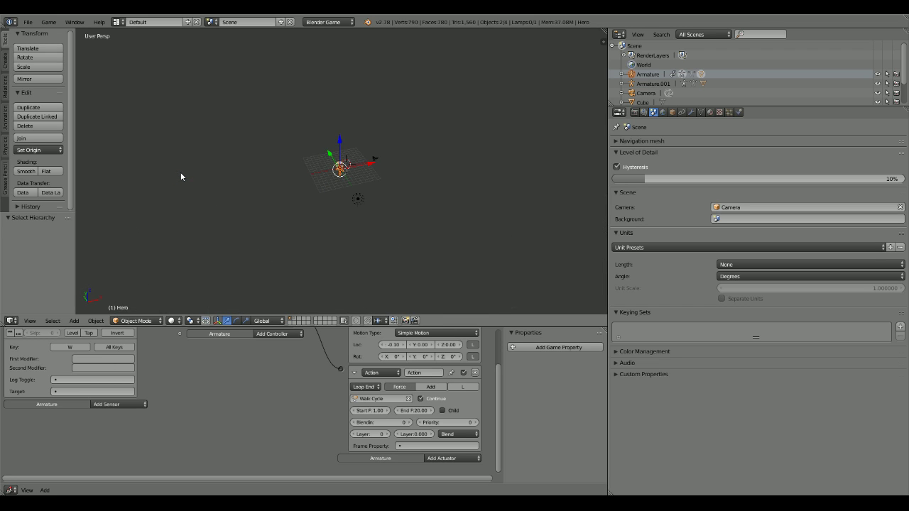
{"action": "key", "text": "p"}
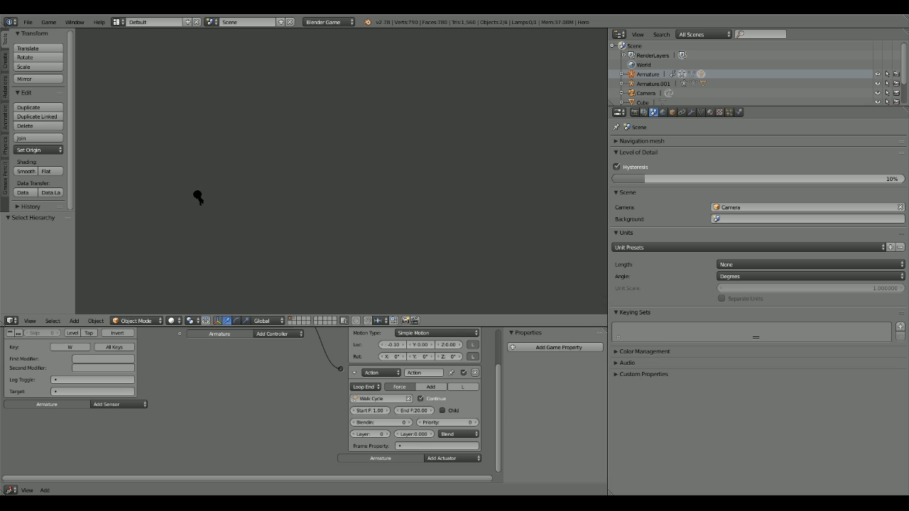
{"action": "key", "text": "w"}
{"action": "key", "text": "Escape"}
{"action": "middle_click_drag", "start_coordinate": [182, 176], "coordinate": [313, 242]}
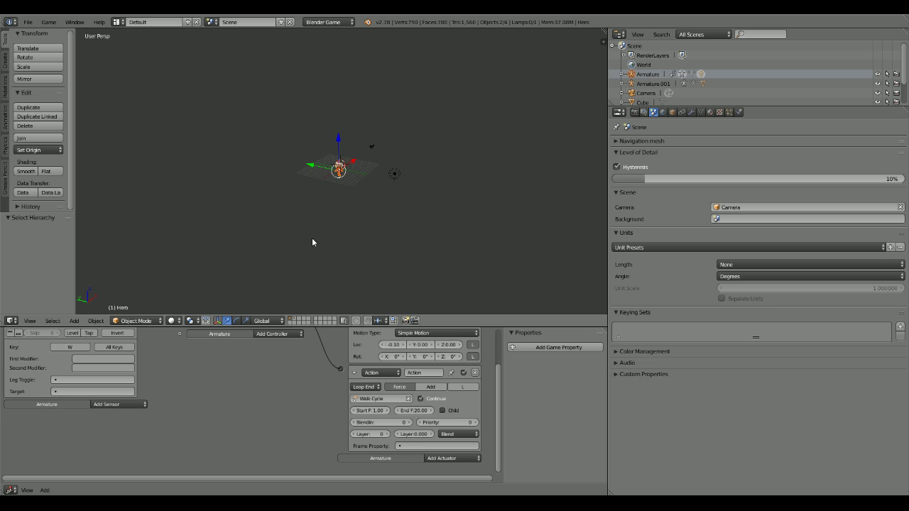
{"action": "scroll", "coordinate": [346, 281], "scroll_direction": "up", "scroll_amount": 2}
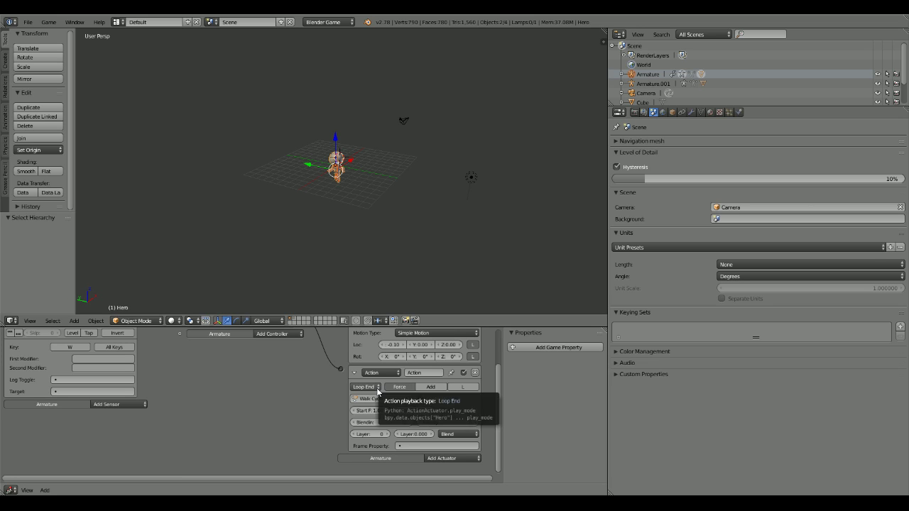
{"action": "scroll", "coordinate": [446, 460], "scroll_direction": "down", "scroll_amount": 3}
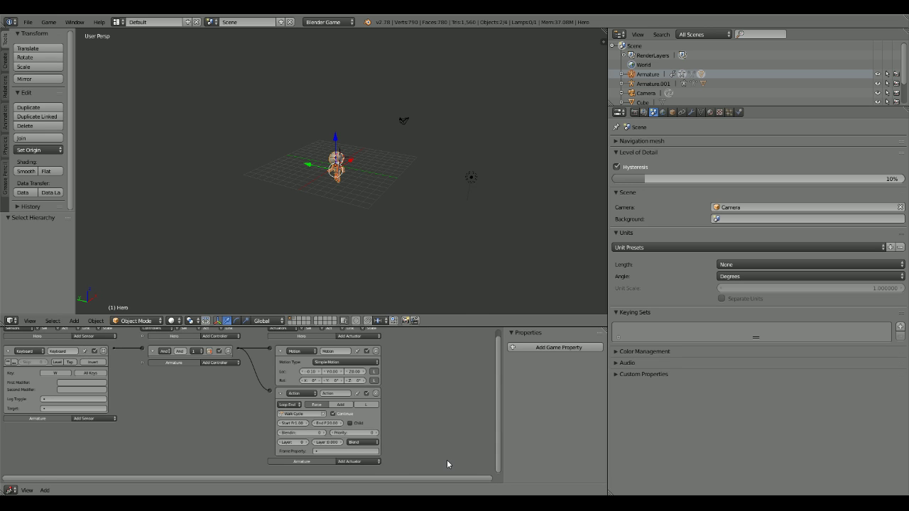
{"action": "left_click", "coordinate": [447, 458]}
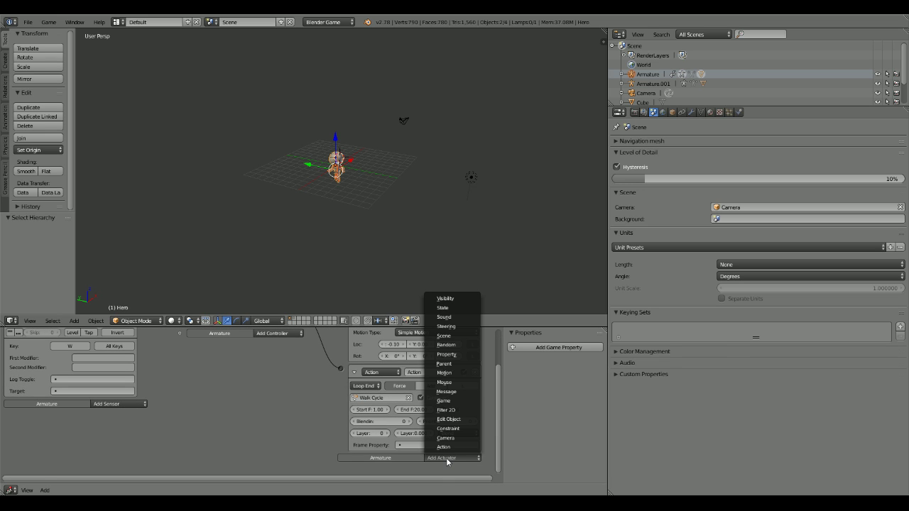
{"action": "key", "text": "Escape"}
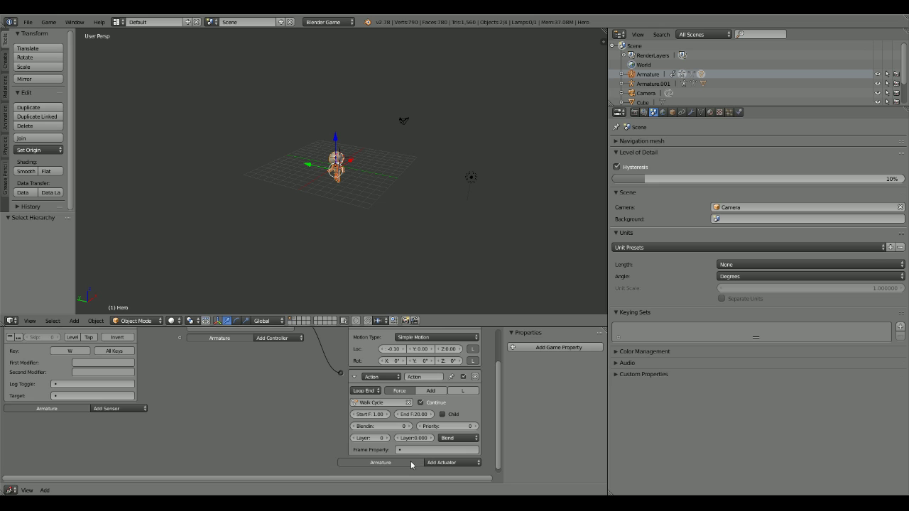
{"action": "scroll", "coordinate": [373, 410], "scroll_direction": "up", "scroll_amount": 3}
{"action": "scroll", "coordinate": [373, 409], "scroll_direction": "down", "scroll_amount": 3}
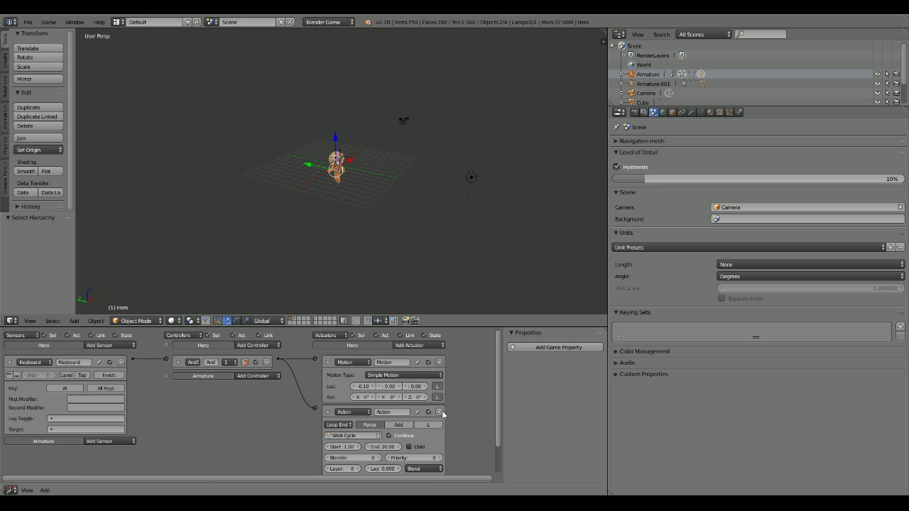
Step: Replace the Hero's Action actuator with one on the armature, set to Loop End with the Walk Cycle action
{"action": "left_click", "coordinate": [439, 413]}
{"action": "left_click", "coordinate": [409, 409]}
{"action": "left_click", "coordinate": [409, 399]}
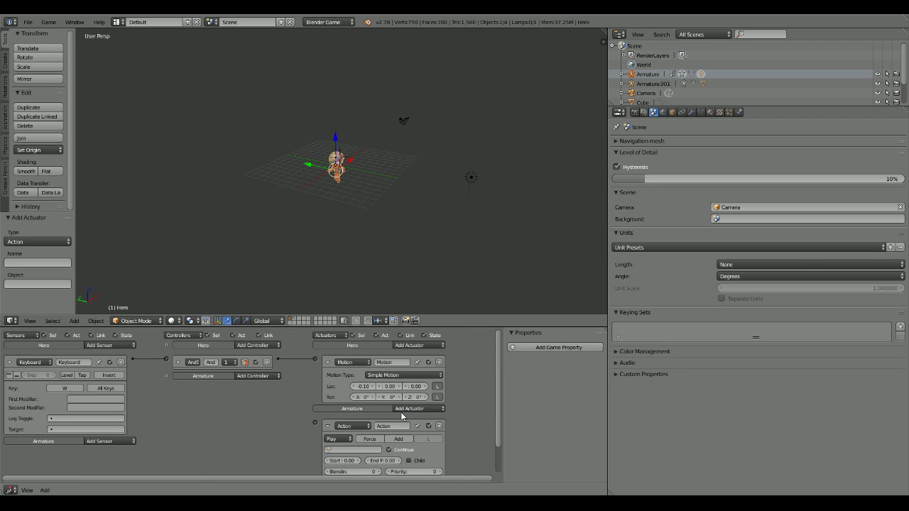
{"action": "left_click", "coordinate": [339, 439]}
{"action": "left_click", "coordinate": [339, 398]}
{"action": "left_click", "coordinate": [334, 450]}
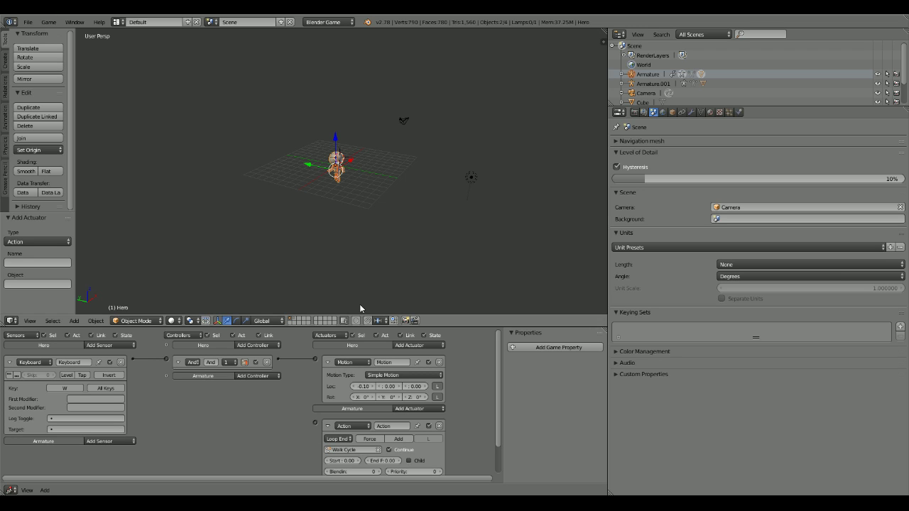
Step: Test the W-key movement in the game with the armature's new Action actuator, and stop the game
{"action": "key", "text": "p"}
{"action": "key", "text": "w"}
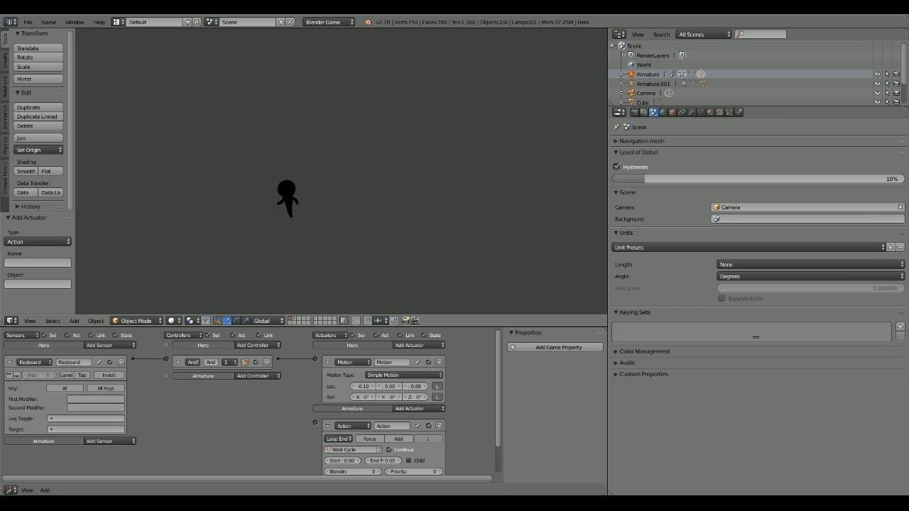
{"action": "key", "text": "Escape"}
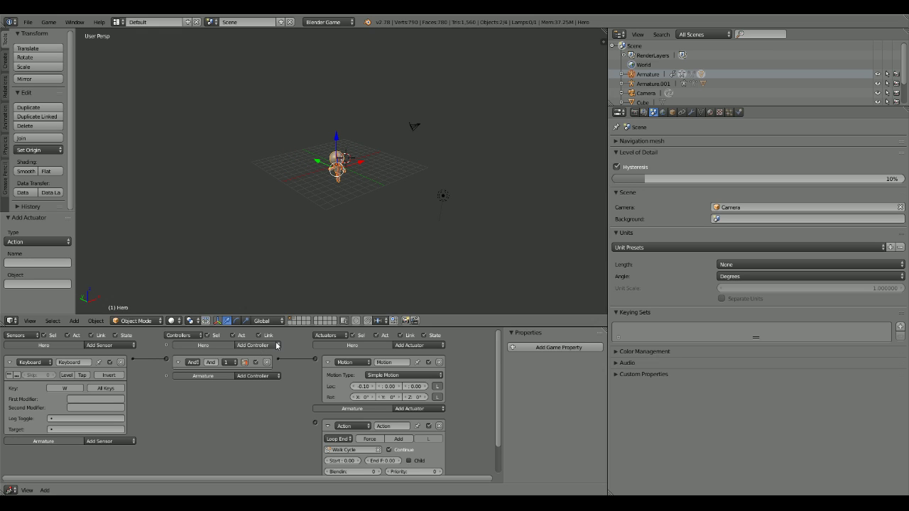
Step: Link the Hero's And controller to the armature's Action actuator, set its frames from 1 to 20, and start the game
{"action": "left_click_drag", "start_coordinate": [278, 359], "coordinate": [315, 422]}
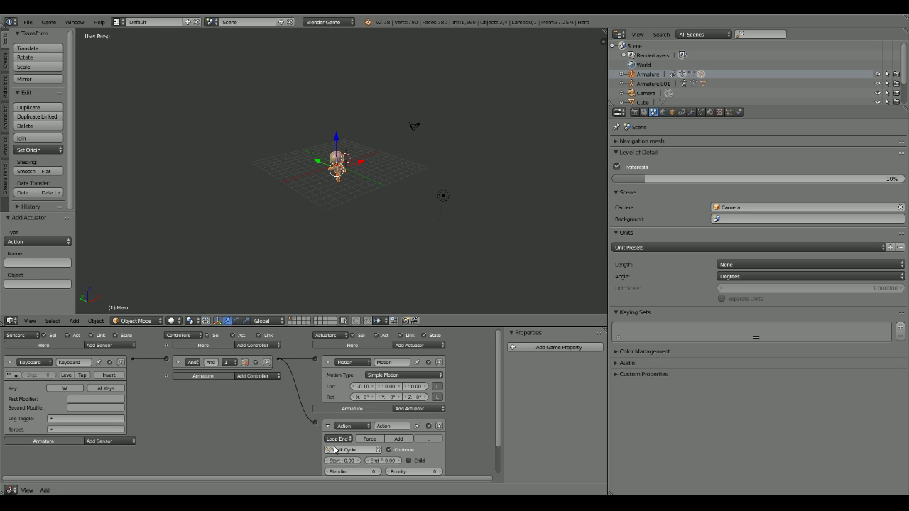
{"action": "left_click", "coordinate": [358, 461]}
{"action": "left_click", "coordinate": [389, 461]}
{"action": "type", "text": "20"}
{"action": "key", "text": "Return"}
{"action": "key", "text": "p"}
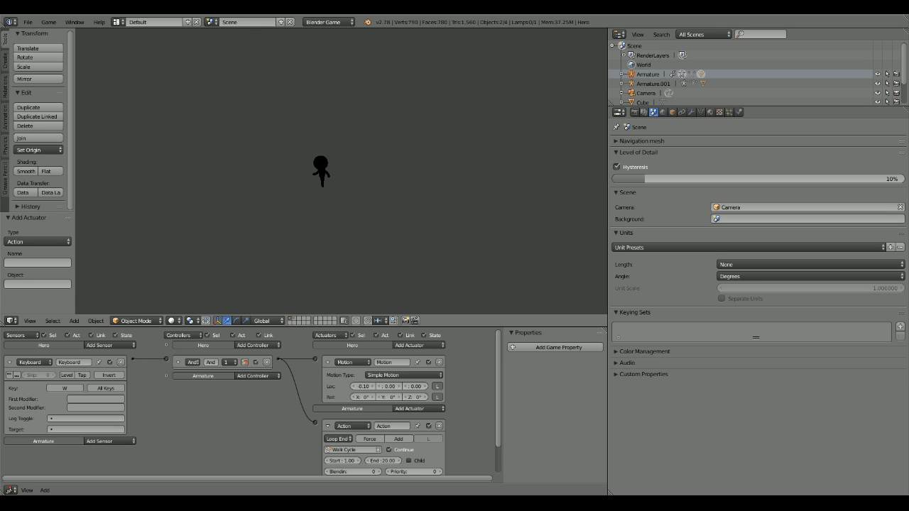
Step: Turn off Continue on the armature's Walk Cycle actuator and test the W key in the game
{"action": "key", "text": "Escape"}
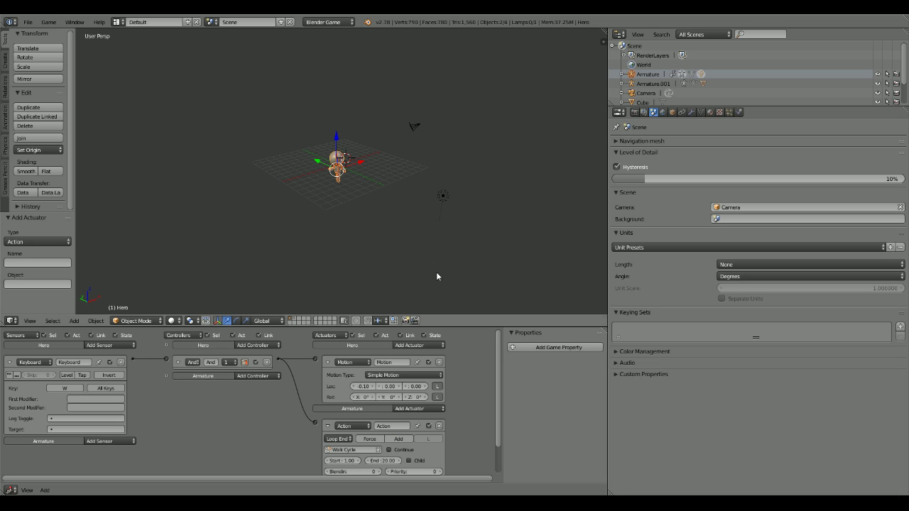
{"action": "key", "text": "p"}
{"action": "key", "text": "Escape"}
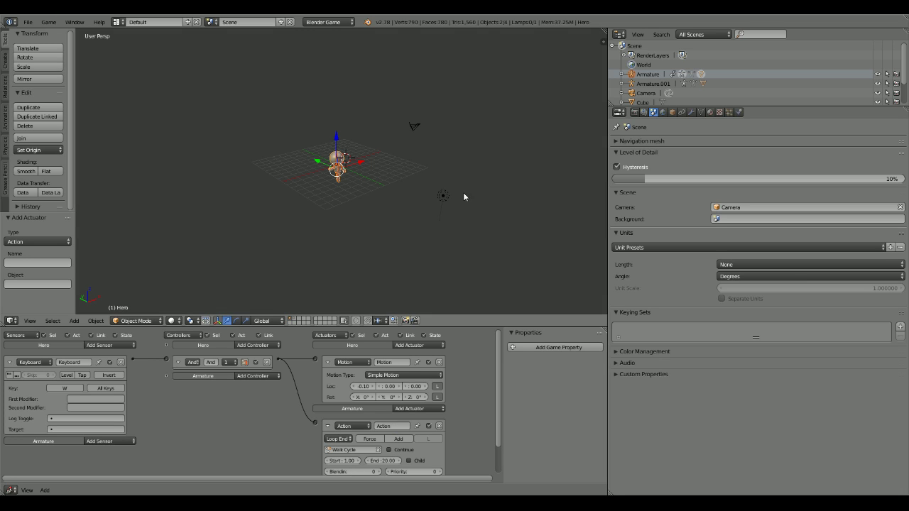
{"action": "left_click", "coordinate": [338, 440]}
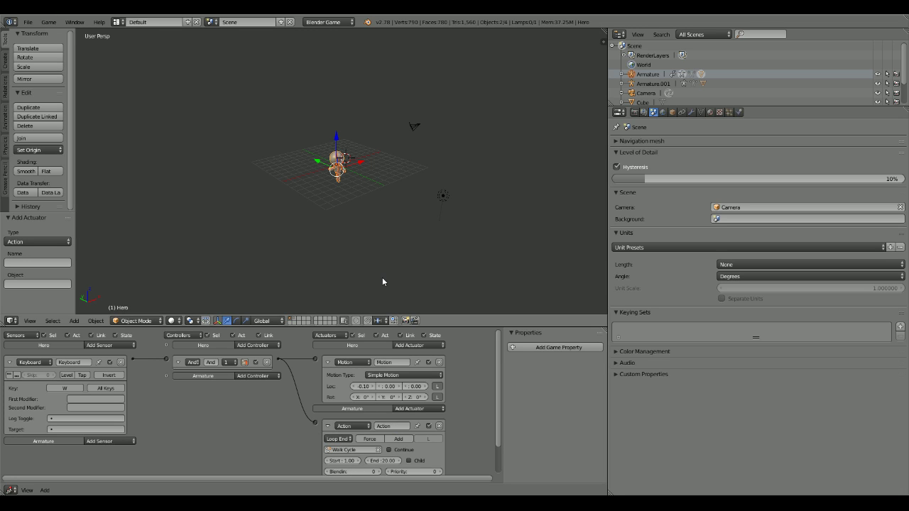
{"action": "key", "text": "p"}
{"action": "key", "text": "w"}
{"action": "key", "text": "Escape"}
Step: Remove the armature's Action actuator and add an Action actuator to the Hero
{"action": "left_click", "coordinate": [439, 425]}
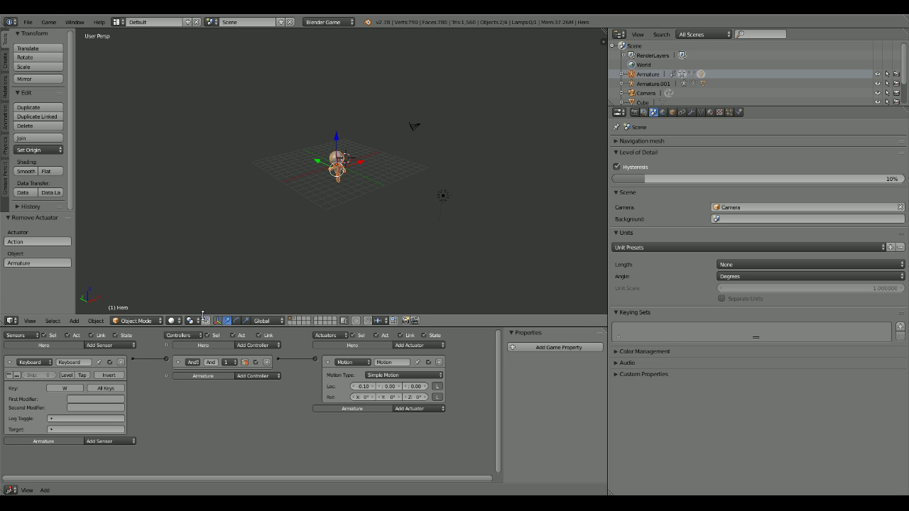
{"action": "middle_click_drag", "start_coordinate": [259, 226], "coordinate": [290, 211]}
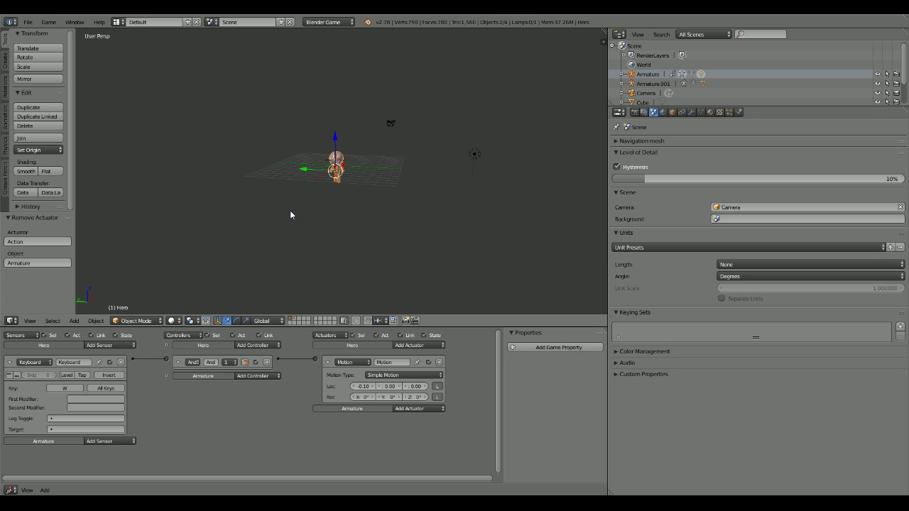
{"action": "scroll", "coordinate": [337, 288], "scroll_direction": "up", "scroll_amount": 6}
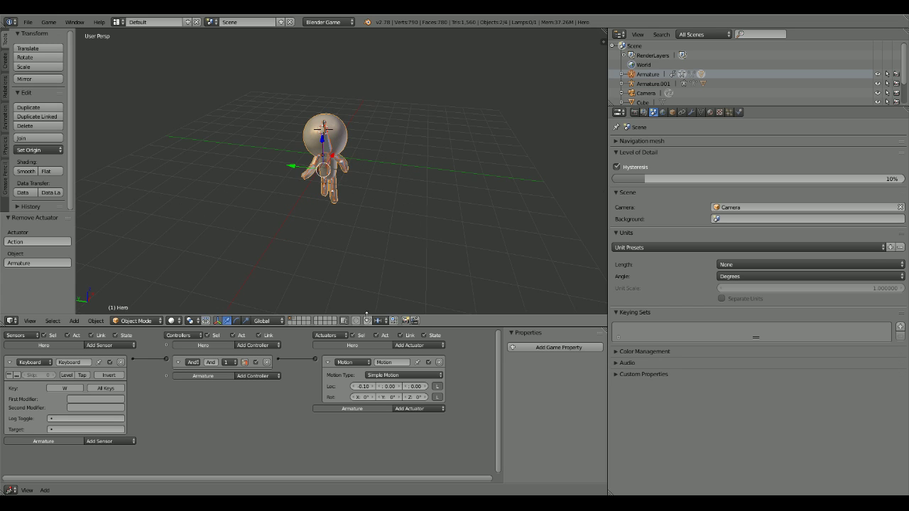
{"action": "left_click", "coordinate": [412, 376]}
{"action": "left_click", "coordinate": [413, 378]}
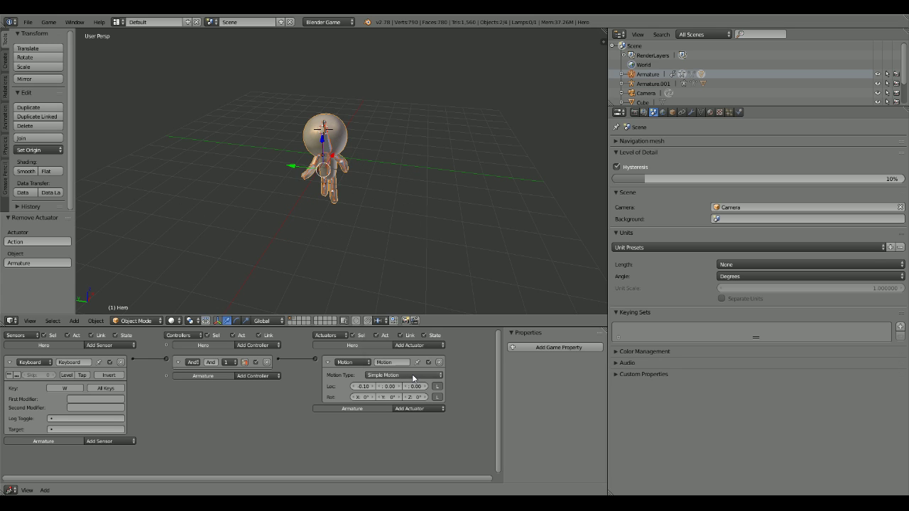
{"action": "left_click", "coordinate": [419, 346]}
{"action": "left_click", "coordinate": [410, 335]}
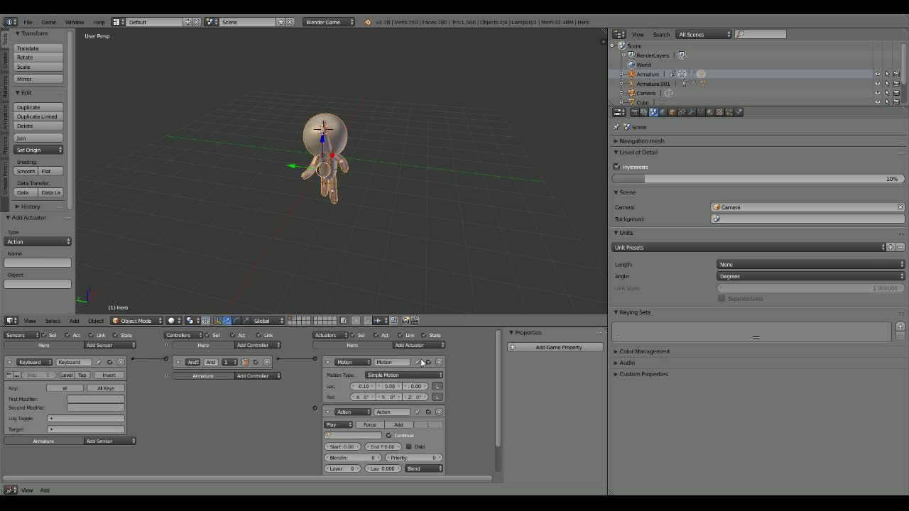
Step: Add a Keyboard sensor and an Action actuator to the armature
{"action": "scroll", "coordinate": [348, 414], "scroll_direction": "down", "scroll_amount": 2, "text": "ctrl"}
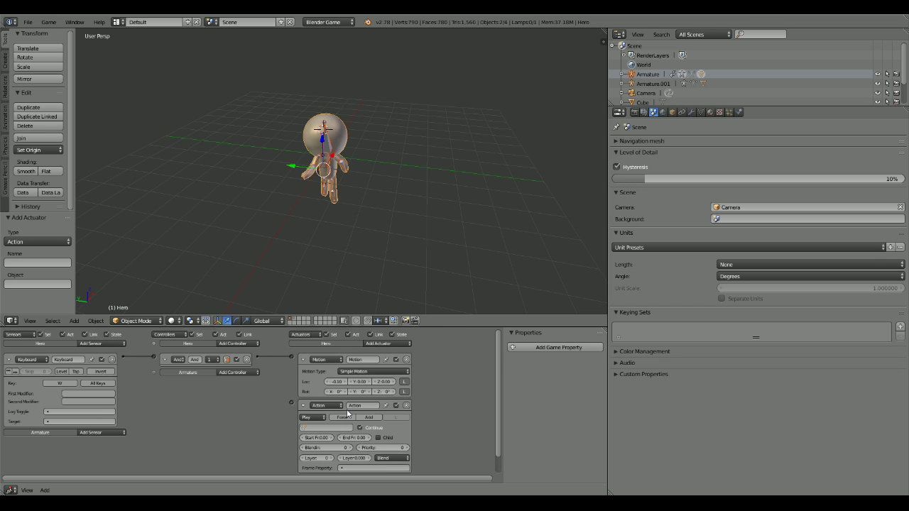
{"action": "scroll", "coordinate": [347, 414], "scroll_direction": "down", "scroll_amount": 1}
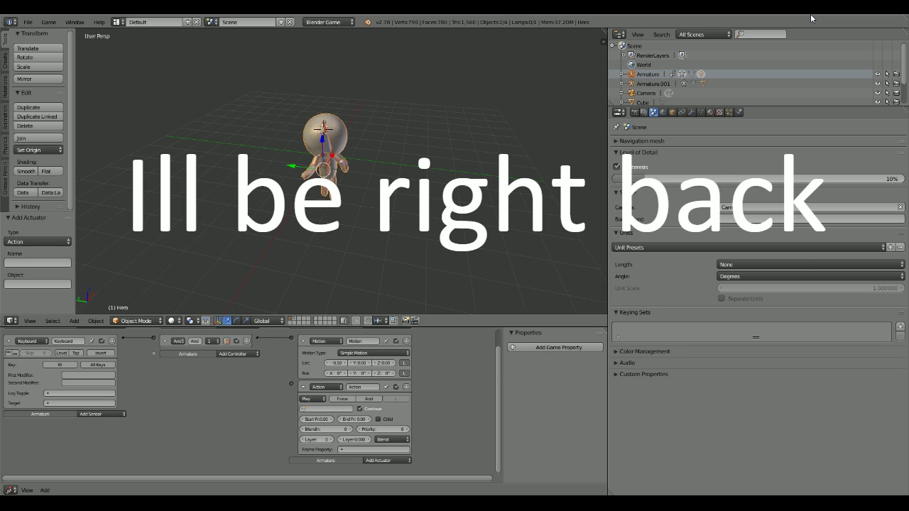
{"action": "left_click", "coordinate": [324, 399]}
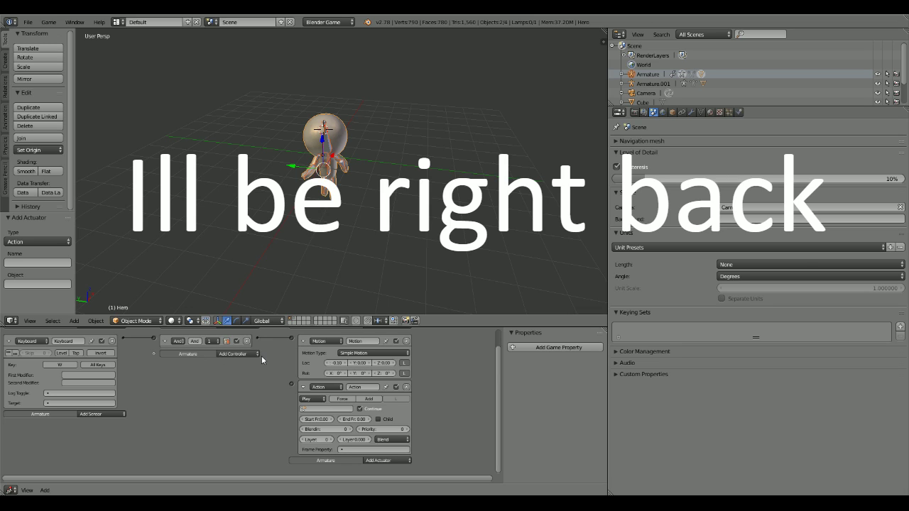
{"action": "left_click", "coordinate": [124, 414]}
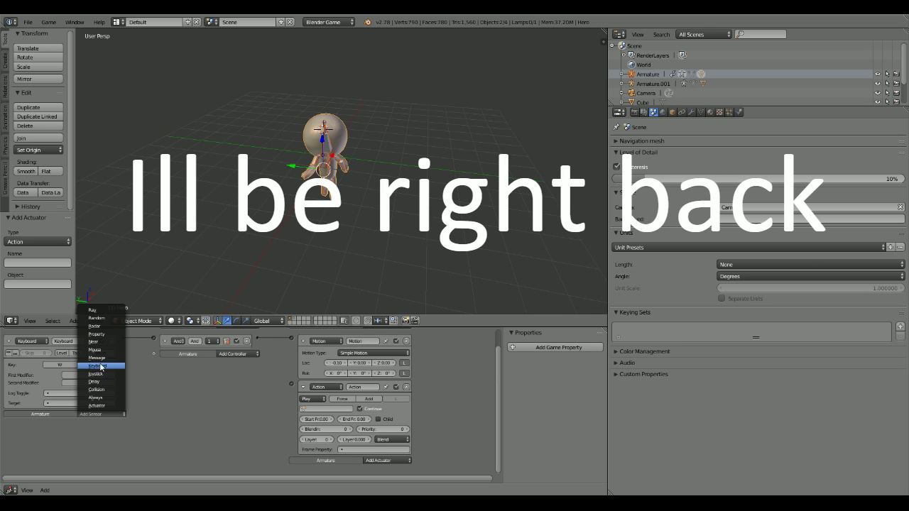
{"action": "left_click", "coordinate": [105, 366]}
{"action": "left_click", "coordinate": [369, 460]}
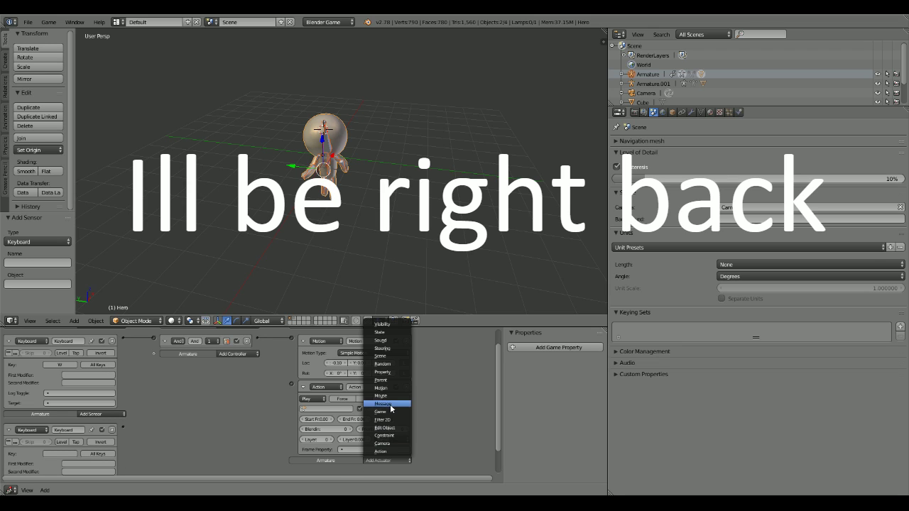
{"action": "left_click", "coordinate": [384, 452]}
Step: Link the armature's Keyboard sensor through an And controller to its Action actuator and assign the sensor the W key
{"action": "scroll", "coordinate": [380, 455], "scroll_direction": "down", "scroll_amount": 3}
{"action": "left_click_drag", "start_coordinate": [98, 406], "coordinate": [232, 443]}
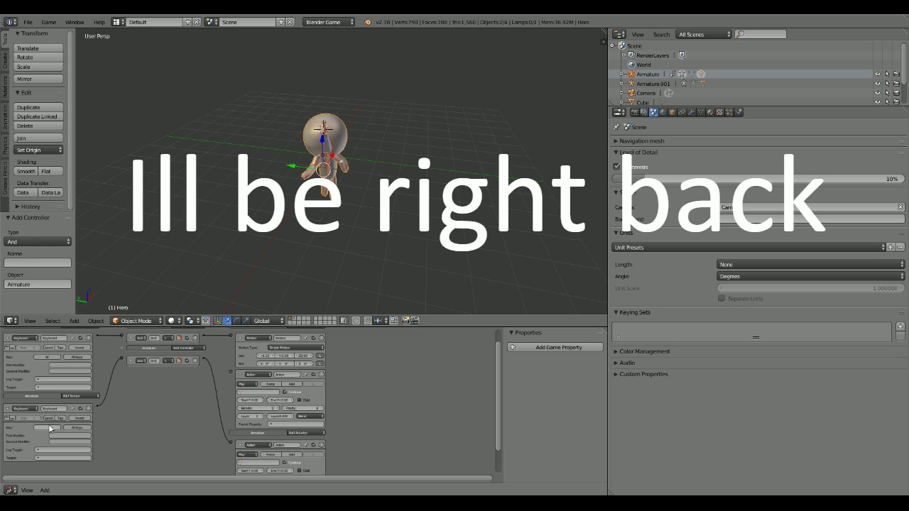
{"action": "key", "text": "w"}
Step: Set the armature's Action actuator to the Walk Cycle action with Loop Stop playback
{"action": "left_click", "coordinate": [257, 463]}
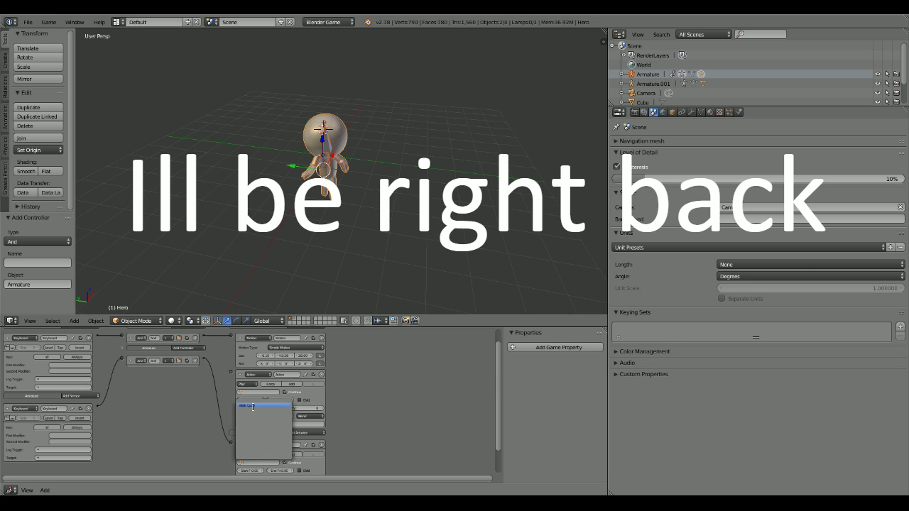
{"action": "left_click", "coordinate": [247, 406]}
{"action": "left_click", "coordinate": [248, 456]}
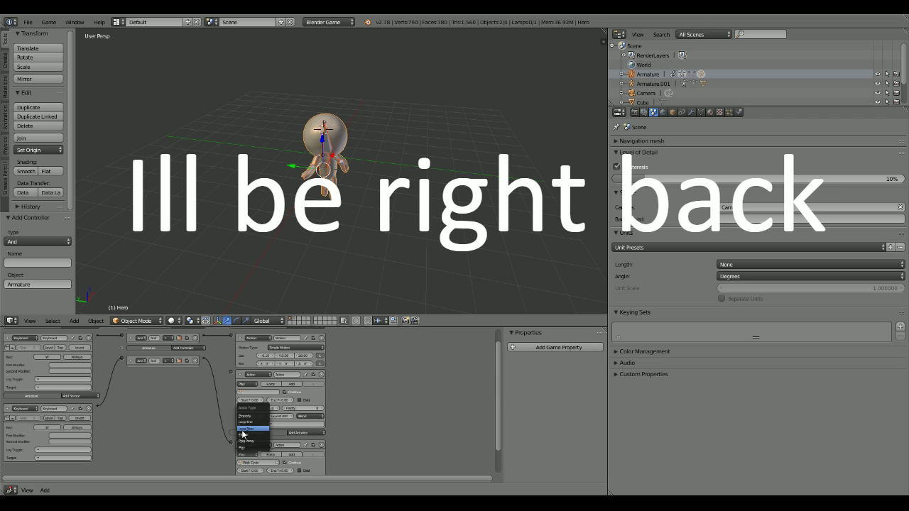
{"action": "left_click", "coordinate": [248, 429]}
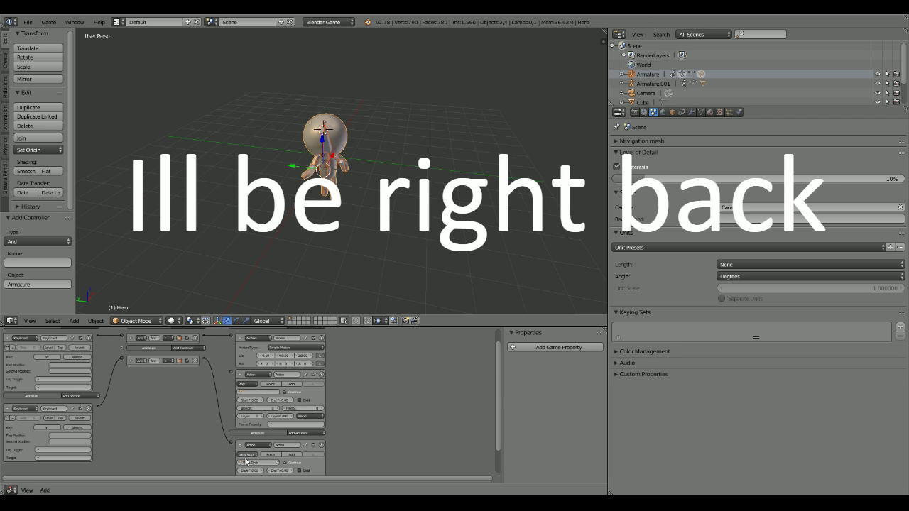
Step: Set the armature's Action actuator to Loop End with start frame 1 and end frame 10, and run the game to test it
{"action": "left_click", "coordinate": [247, 456]}
{"action": "left_click", "coordinate": [250, 424]}
{"action": "left_click", "coordinate": [253, 471]}
{"action": "type", "text": "1"}
{"action": "key", "text": "Return"}
{"action": "left_click", "coordinate": [282, 470]}
{"action": "type", "text": "20"}
{"action": "key", "text": "Return"}
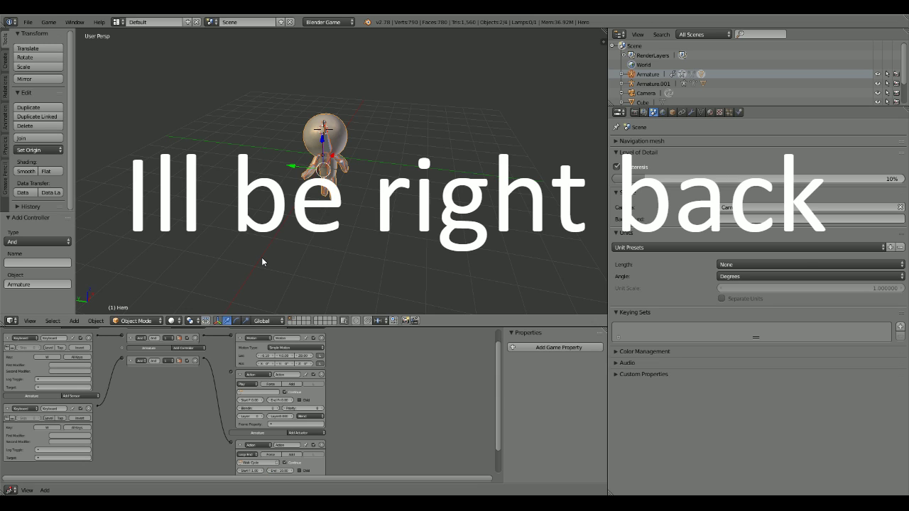
{"action": "key", "text": "p"}
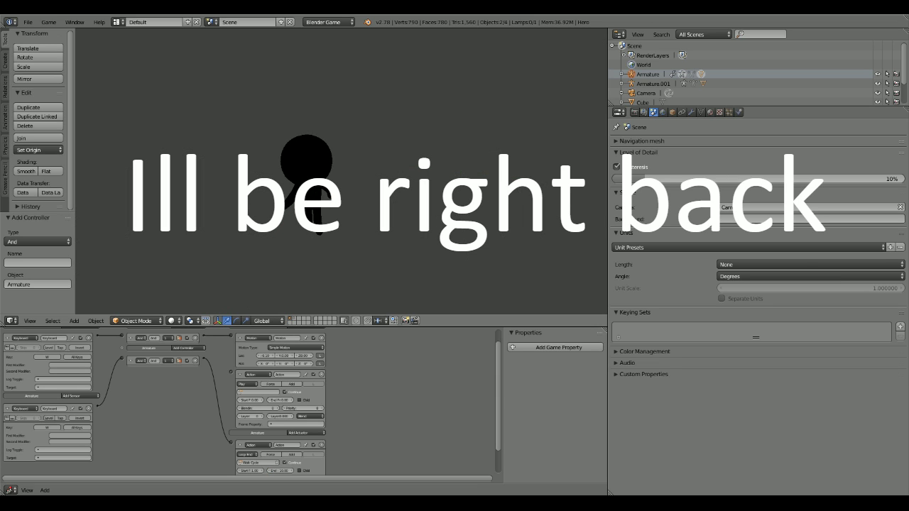
{"action": "key", "text": "Escape"}
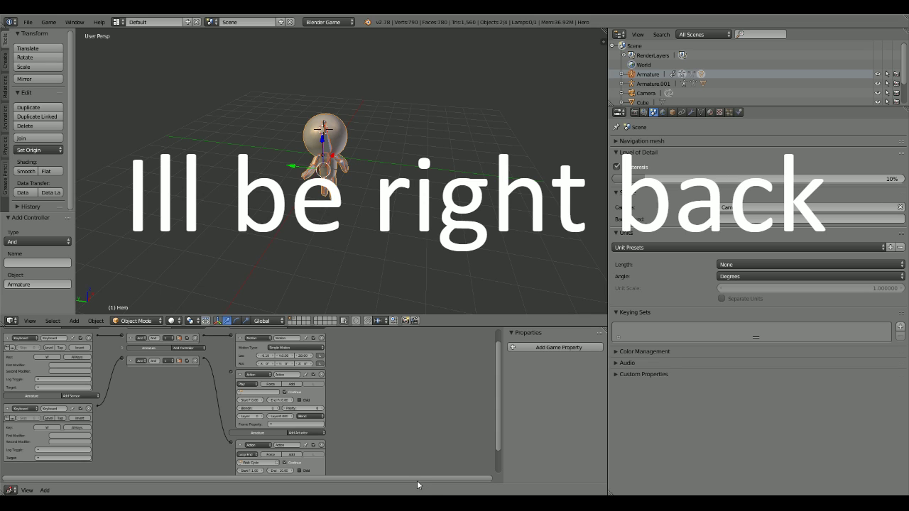
Step: Remove the Hero's Action actuator and test the armature's Action actuator in the game with Loop Stop playback
{"action": "scroll", "coordinate": [258, 387], "scroll_direction": "up", "scroll_amount": 2}
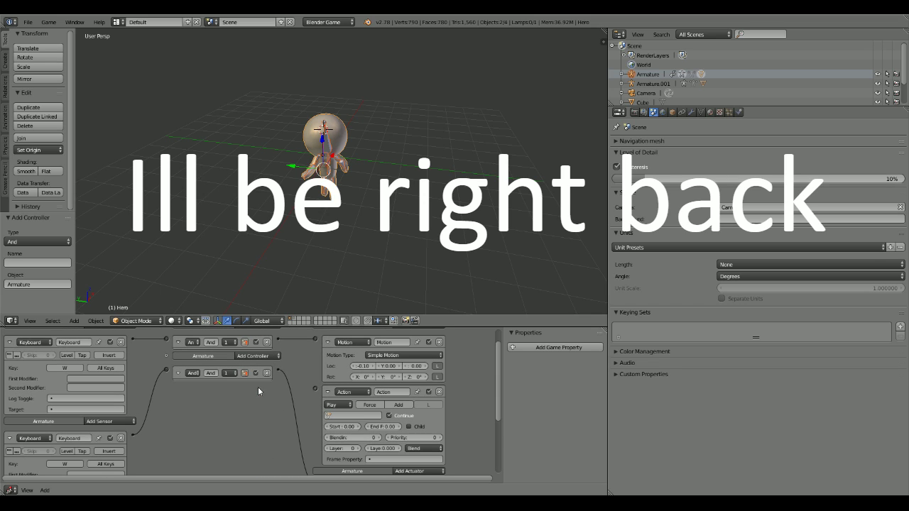
{"action": "left_click", "coordinate": [439, 392]}
{"action": "left_click", "coordinate": [338, 419]}
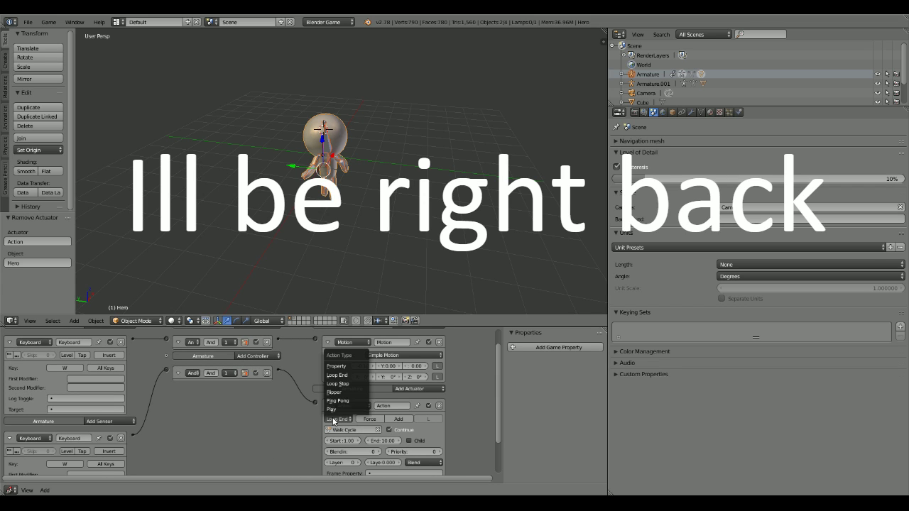
{"action": "left_click", "coordinate": [352, 384]}
{"action": "key", "text": "p"}
{"action": "key", "text": "Escape"}
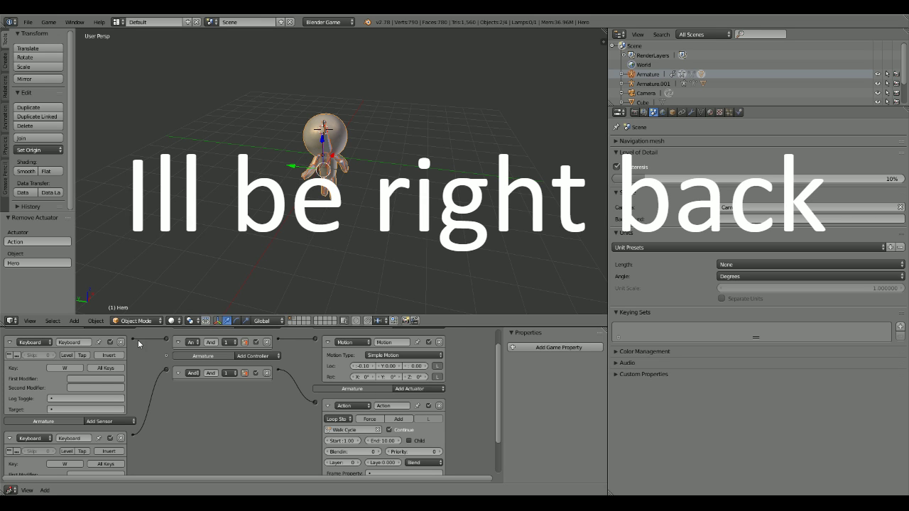
Step: Set the Walk Cycle end frame to 20 in the armature's Action actuator and test the W key in the game
{"action": "scroll", "coordinate": [138, 340], "scroll_direction": "up", "scroll_amount": 2}
{"action": "scroll", "coordinate": [211, 395], "scroll_direction": "down", "scroll_amount": 2}
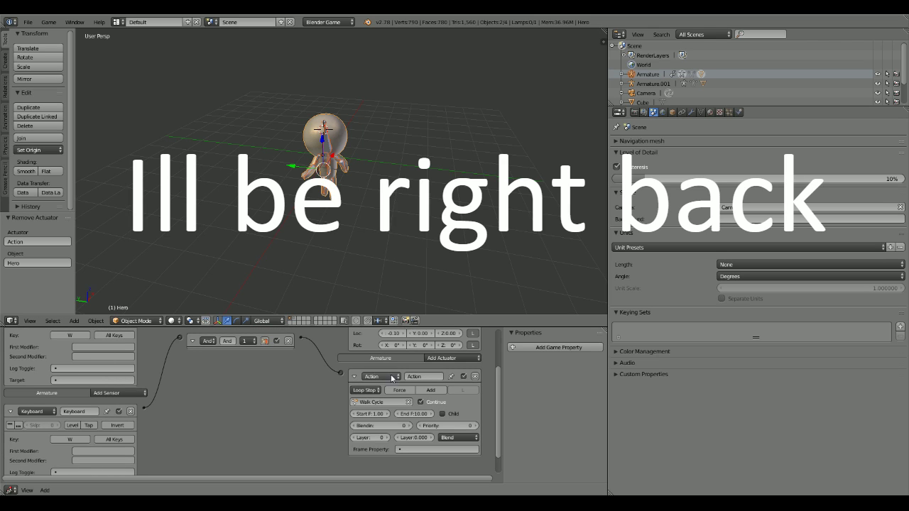
{"action": "left_click", "coordinate": [414, 414]}
{"action": "type", "text": "20"}
{"action": "key", "text": "Return"}
{"action": "key", "text": "p"}
{"action": "key", "text": "w"}
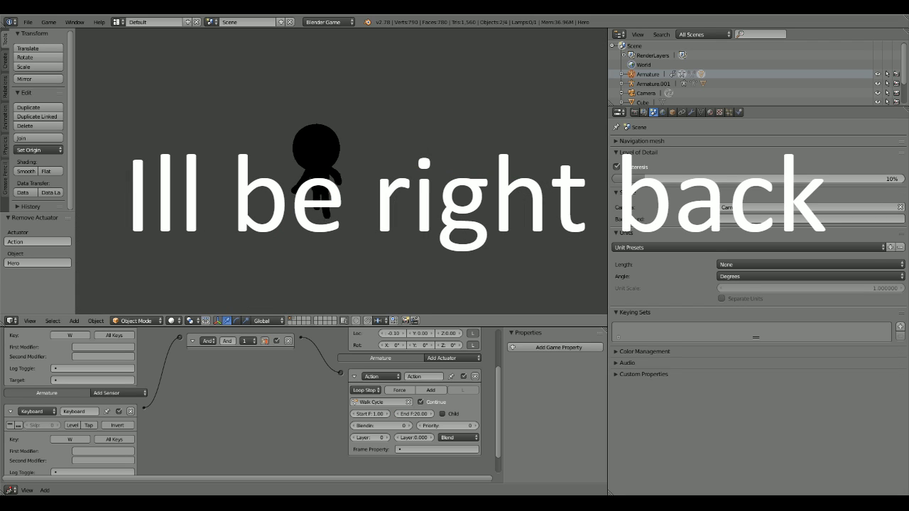
{"action": "key", "text": "Escape"}
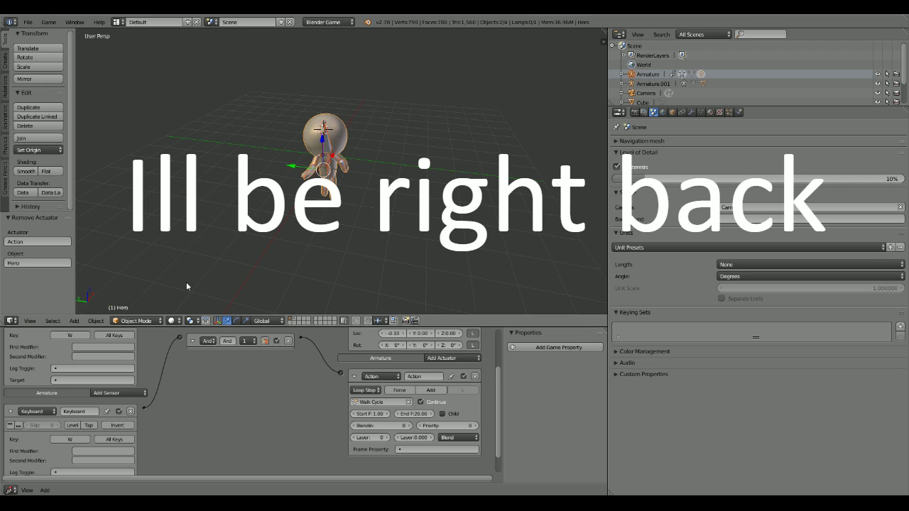
Step: Put the armature into Pose Mode and change the Logic Editor area to the Dope Sheet
{"action": "right_click", "coordinate": [324, 153]}
{"action": "key", "text": "ctrl+Tab"}
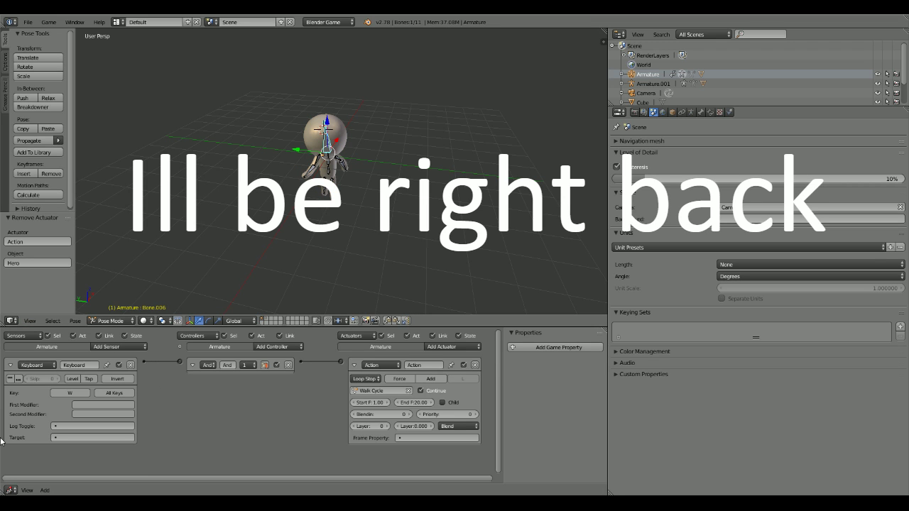
{"action": "left_click", "coordinate": [11, 490]}
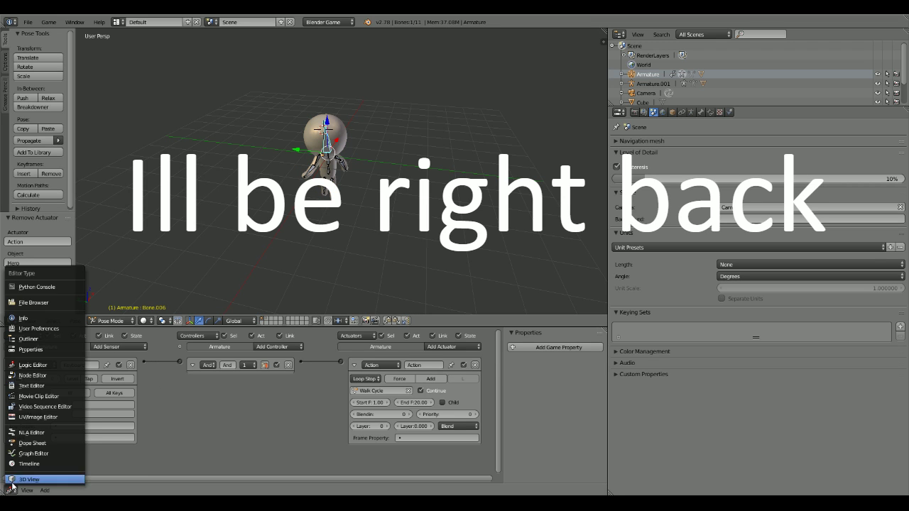
{"action": "left_click", "coordinate": [35, 442]}
{"action": "scroll", "coordinate": [260, 387], "scroll_direction": "down", "scroll_amount": 2}
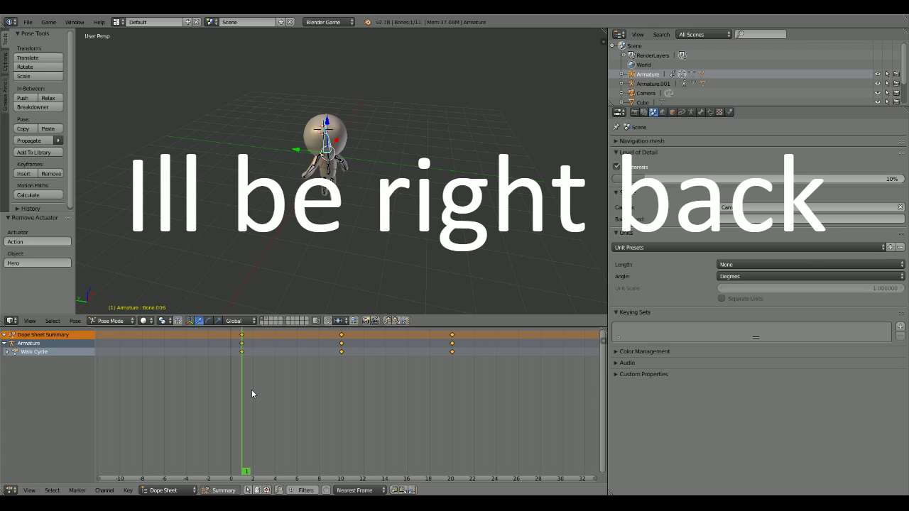
{"action": "scroll", "coordinate": [298, 415], "scroll_direction": "up", "scroll_amount": 3, "text": "ctrl"}
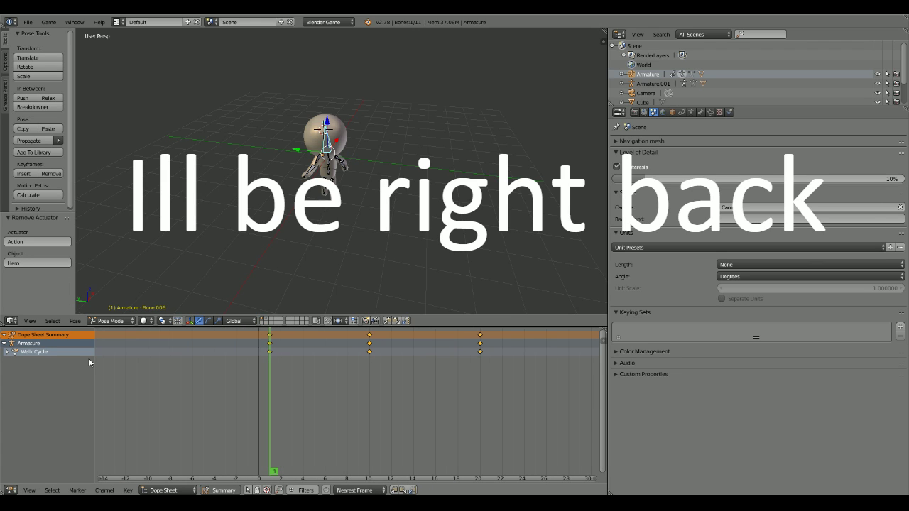
Step: Examine the Walk Cycle's individual bone channels in the Dope Sheet and try to delete the selected channels
{"action": "double_click", "coordinate": [10, 352]}
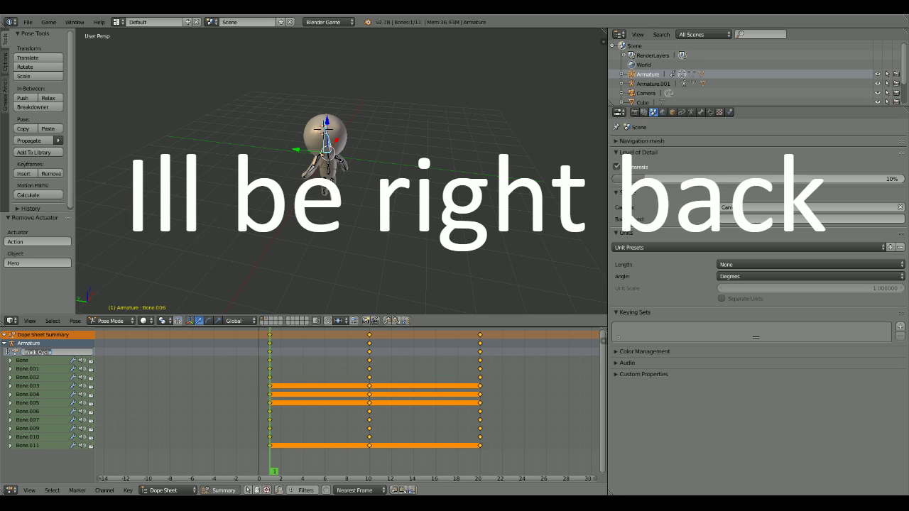
{"action": "left_click", "coordinate": [25, 369]}
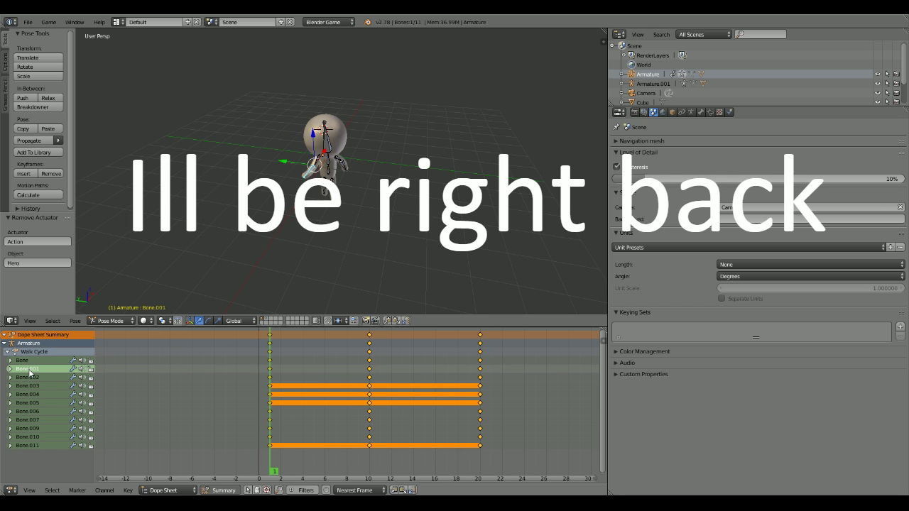
{"action": "left_click", "coordinate": [35, 385]}
{"action": "left_click", "coordinate": [39, 395]}
{"action": "left_click", "coordinate": [44, 403]}
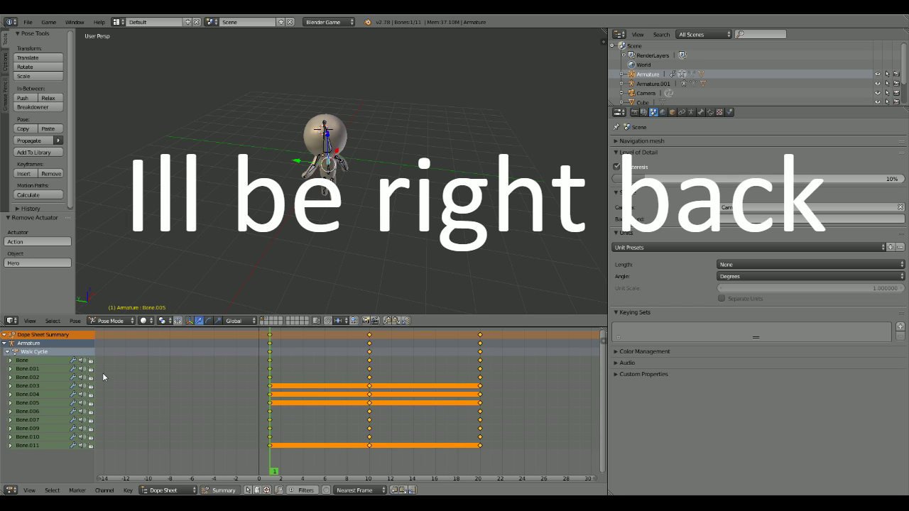
{"action": "scroll", "coordinate": [389, 421], "scroll_direction": "down", "scroll_amount": 1}
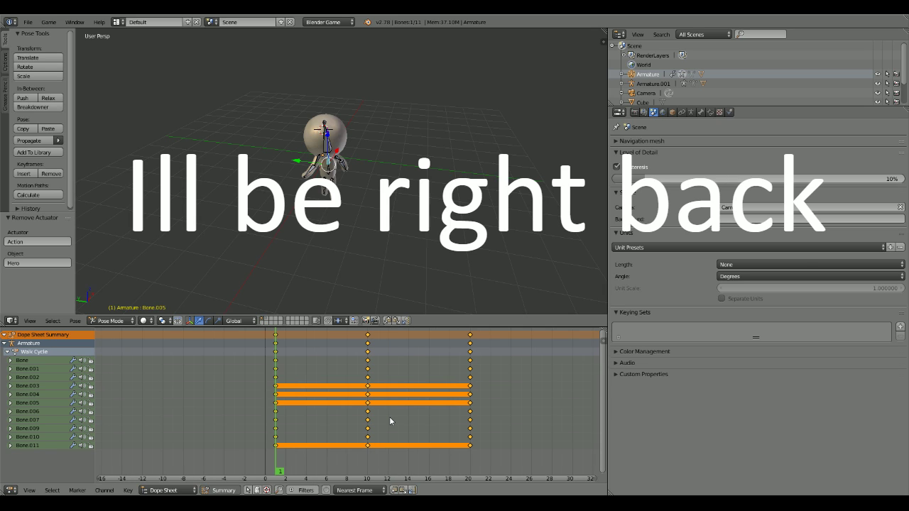
{"action": "left_click", "coordinate": [4, 343]}
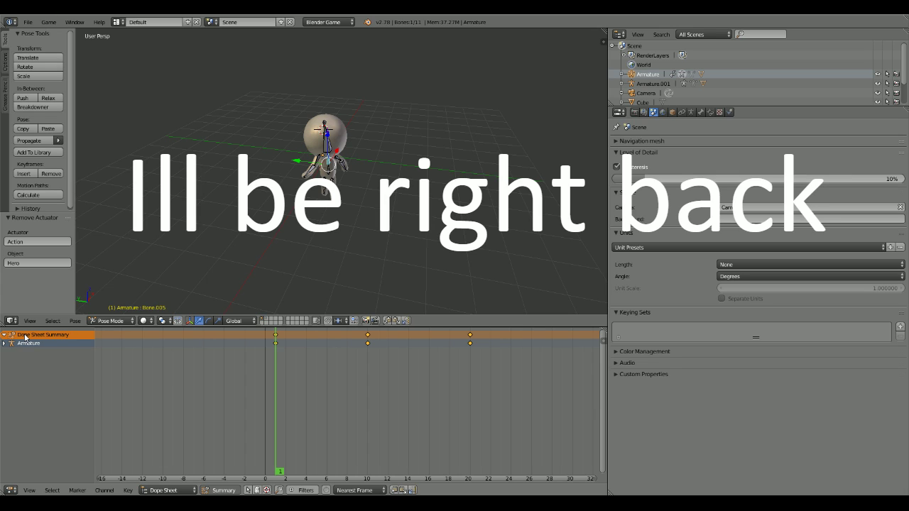
{"action": "key", "text": "x"}
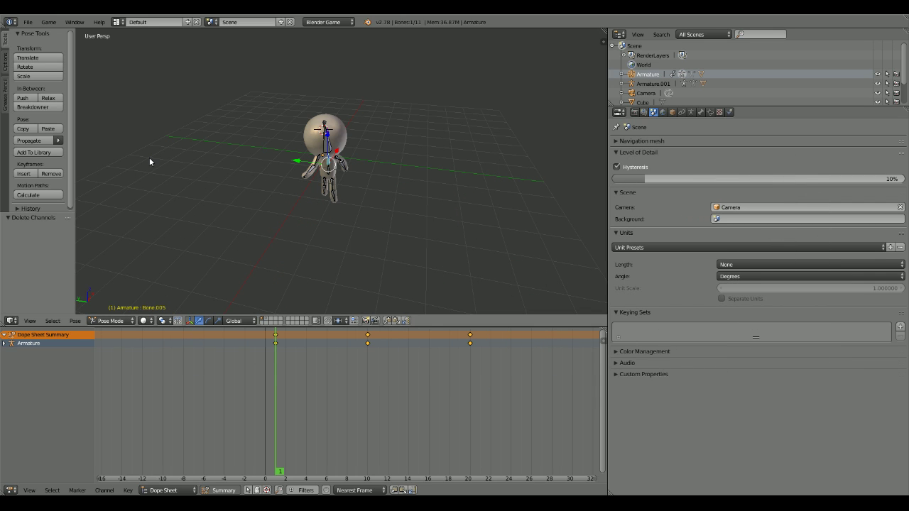
{"action": "right_click", "coordinate": [327, 147]}
{"action": "key", "text": "r"}
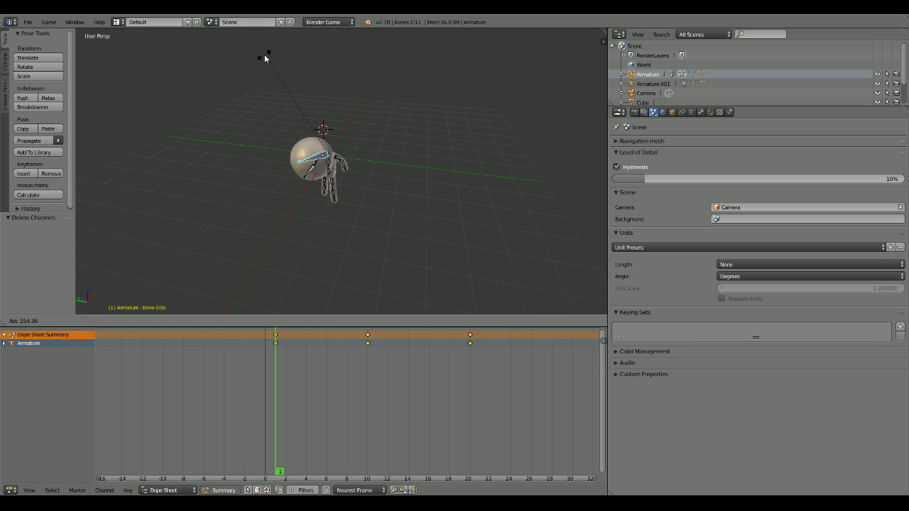
{"action": "right_click", "coordinate": [374, 247]}
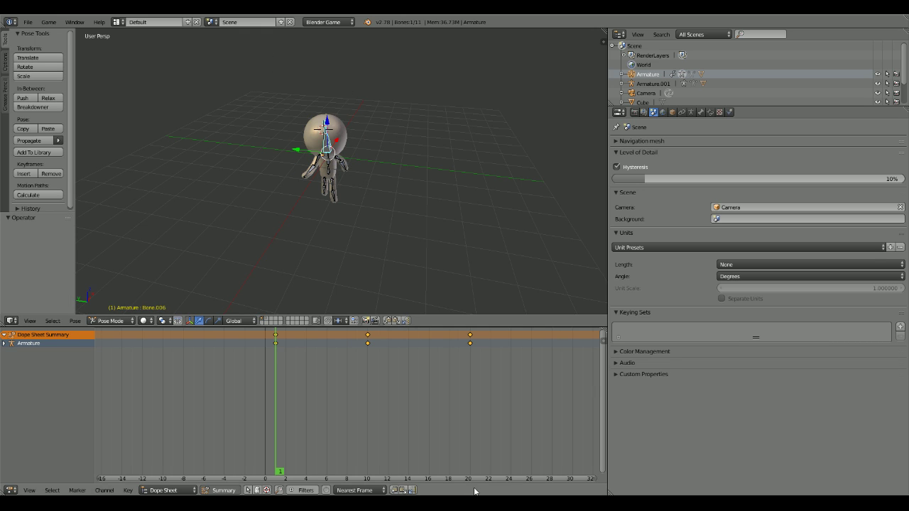